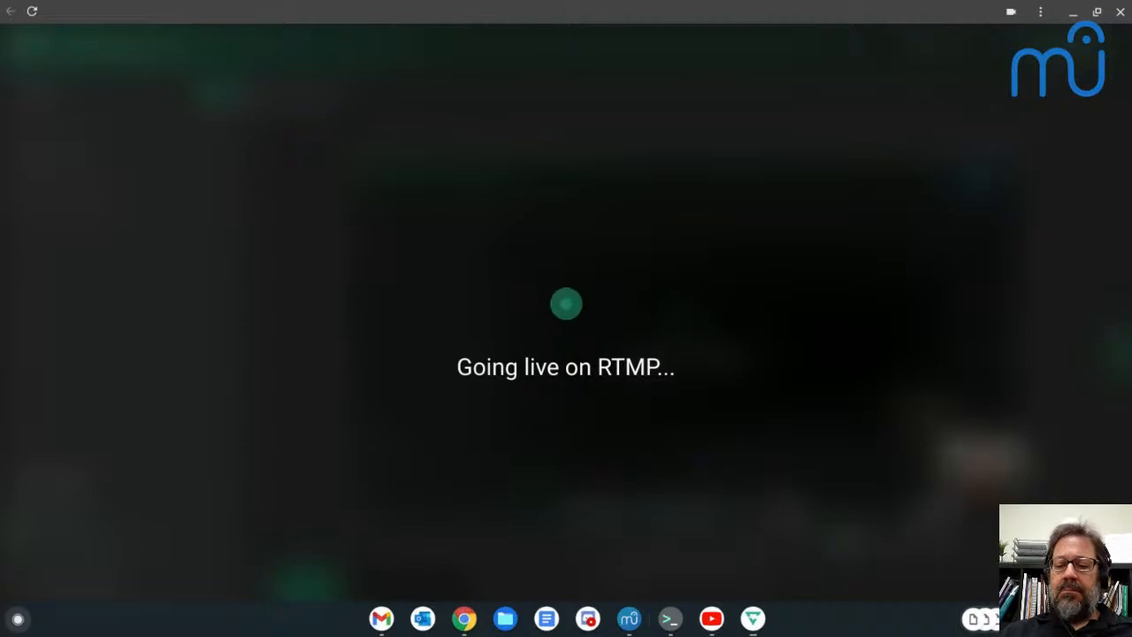
click(1083, 619)
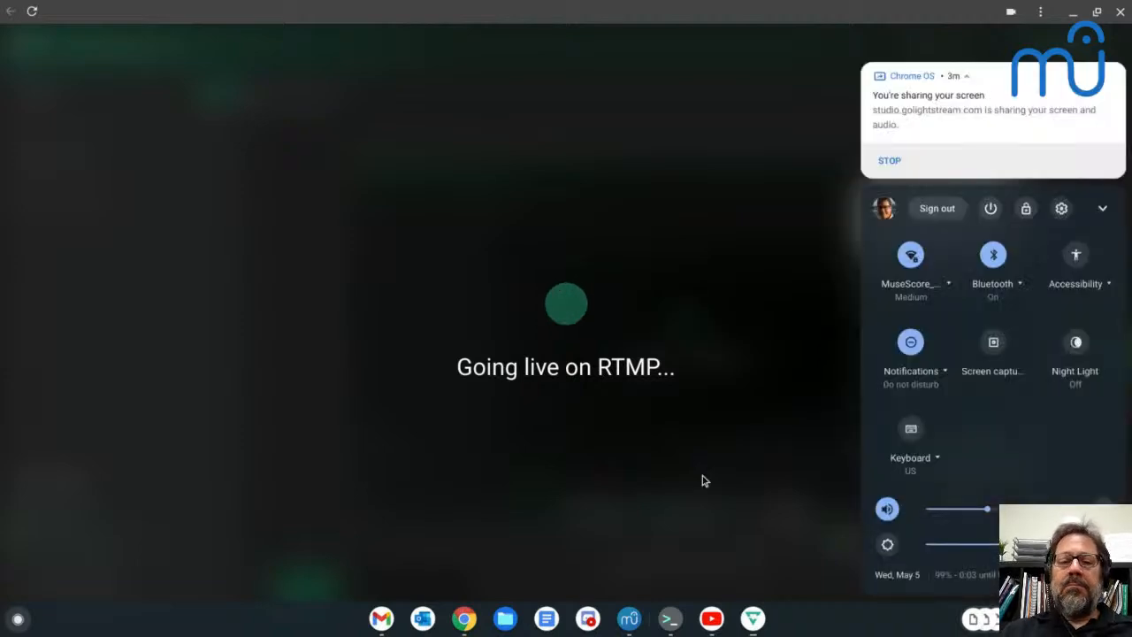
click(704, 480)
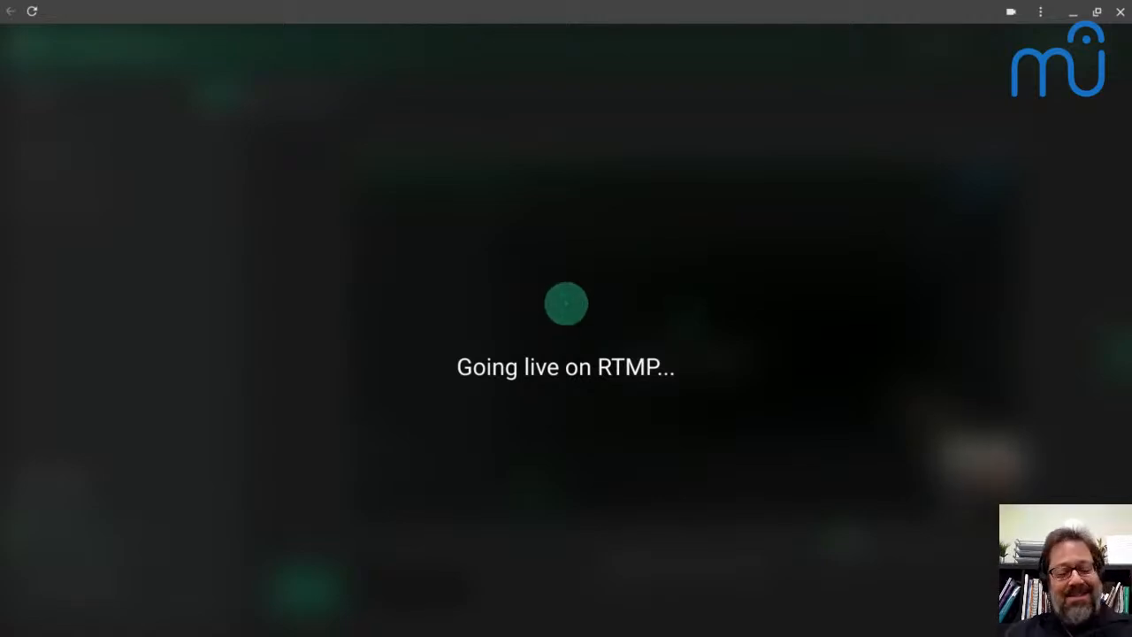
- Switch to MuseScore and play back the MuseScore Café score
key(alt+Tab)
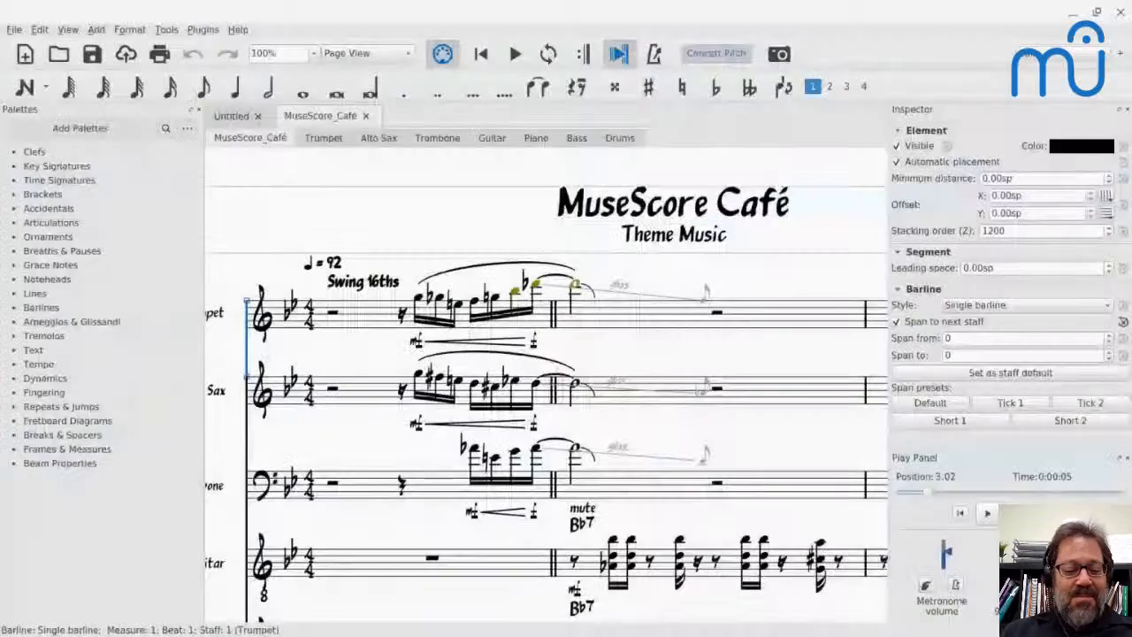
key(space)
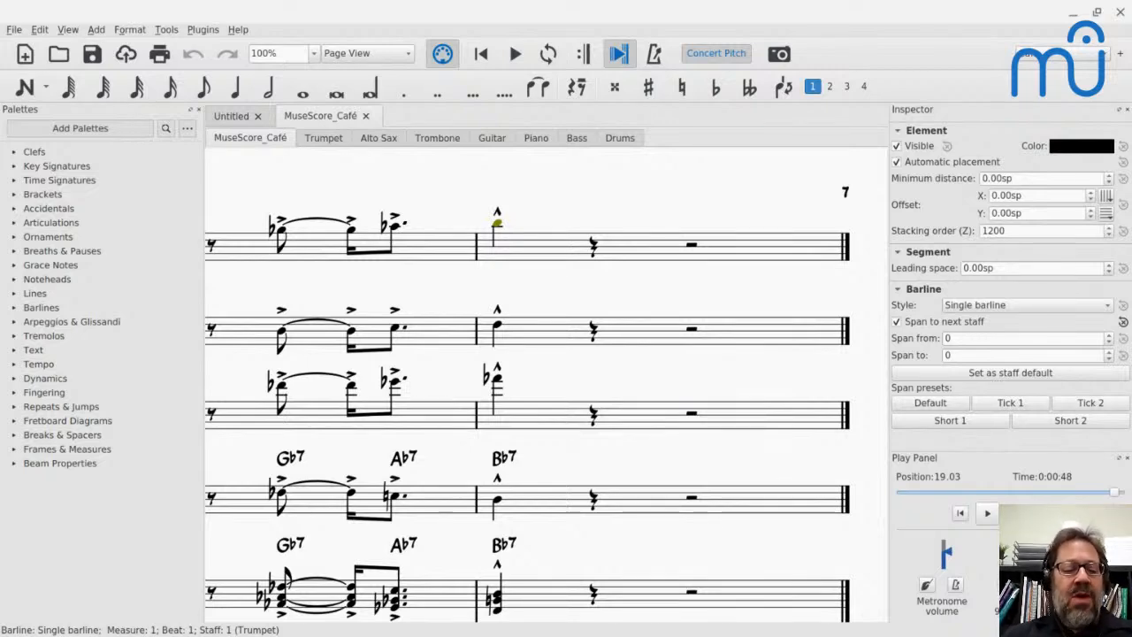
- Switch to the YouTube Live chat window and read through the viewers' recent messages for a notation question
key(alt+Tab)
key(alt+Tab)
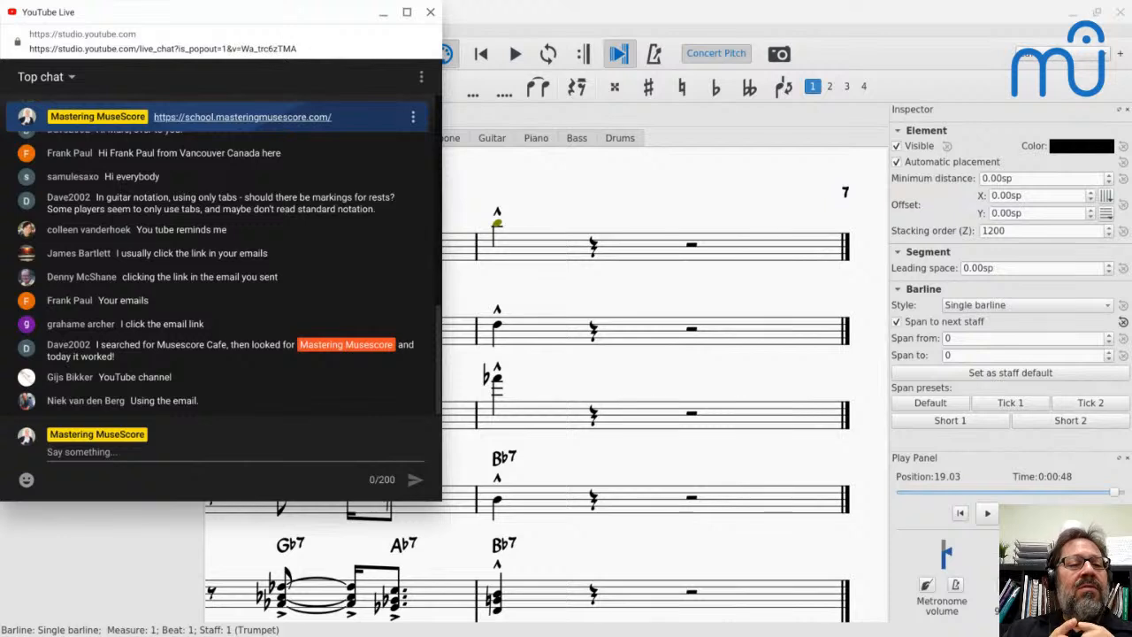
scroll(326, 306, up, 1)
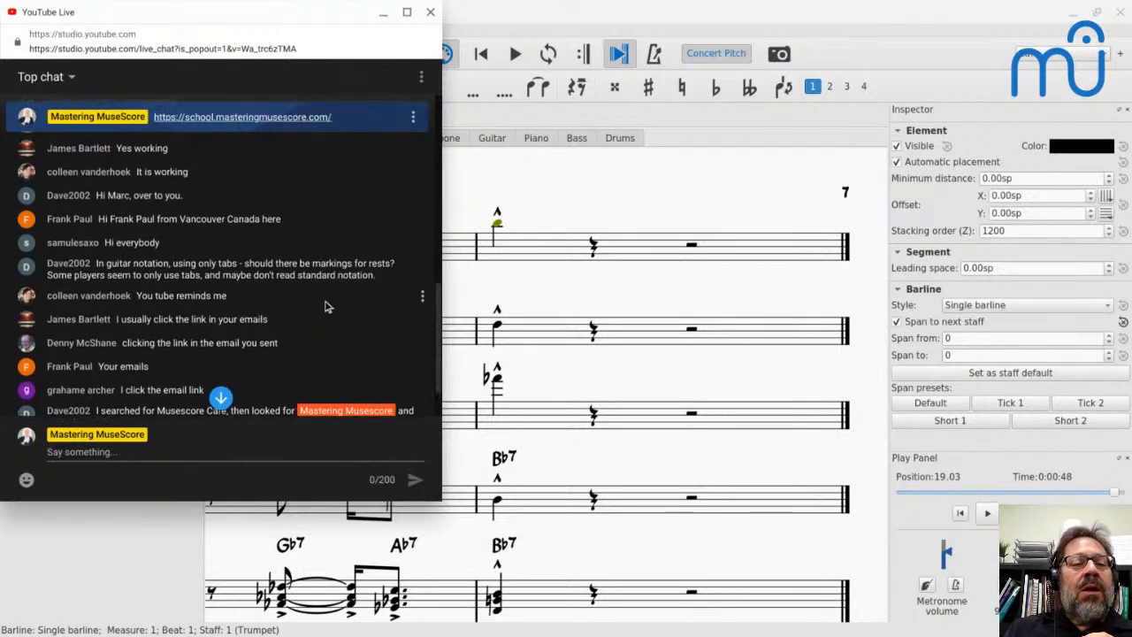
scroll(326, 306, up, 2)
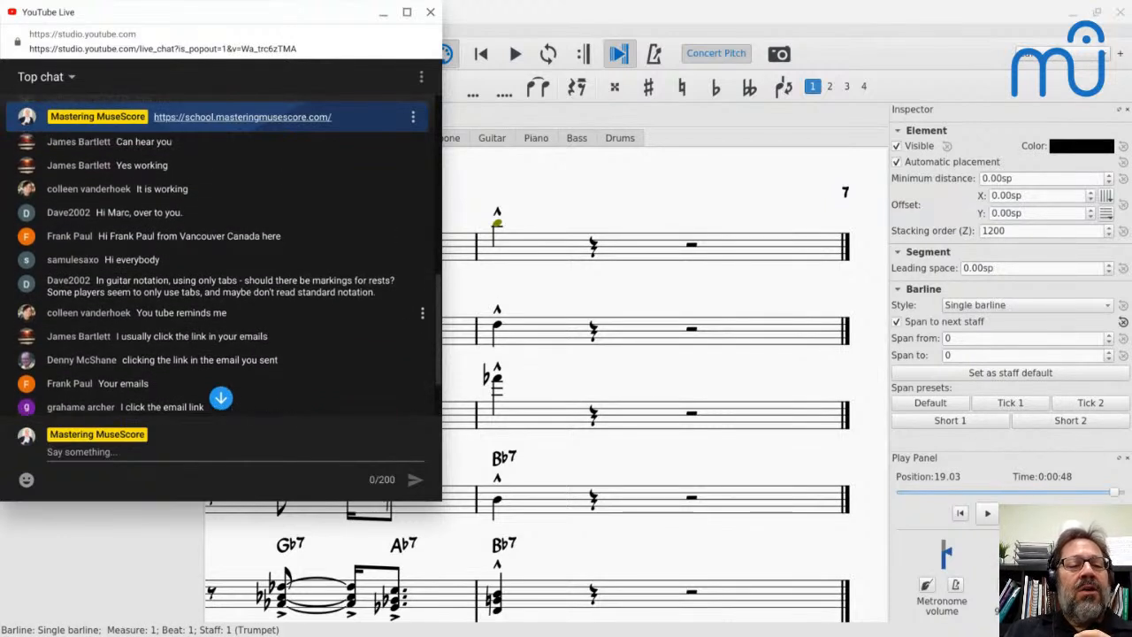
scroll(326, 306, down, 3)
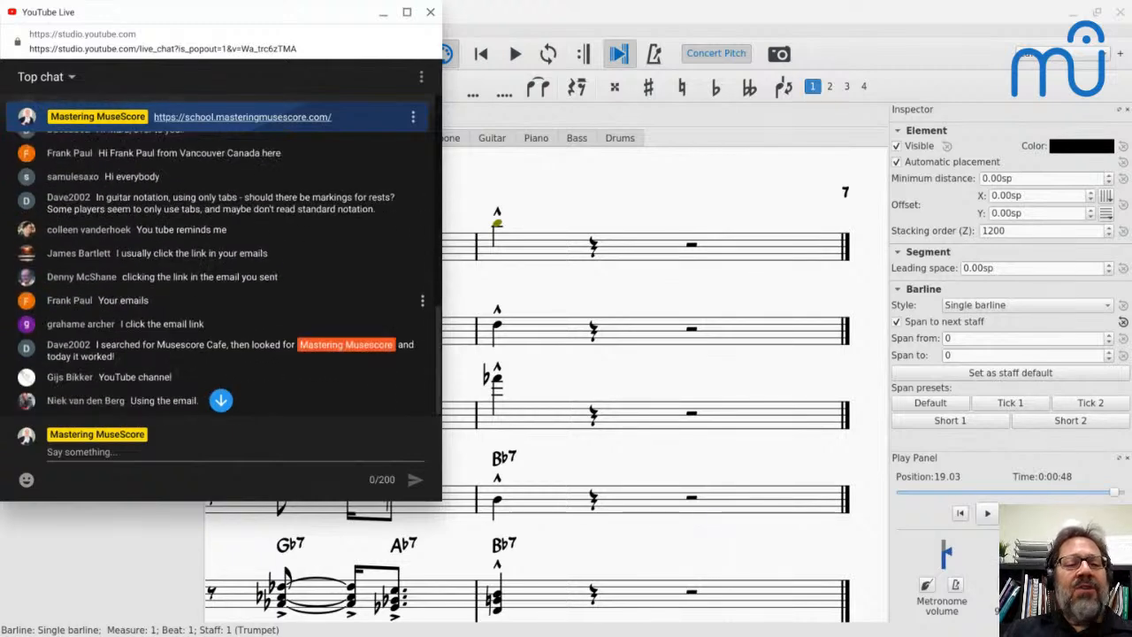
- Switch back to MuseScore, look through the score's pages and return to the beginning of the score
key(alt+Tab)
scroll(325, 306, down, 9)
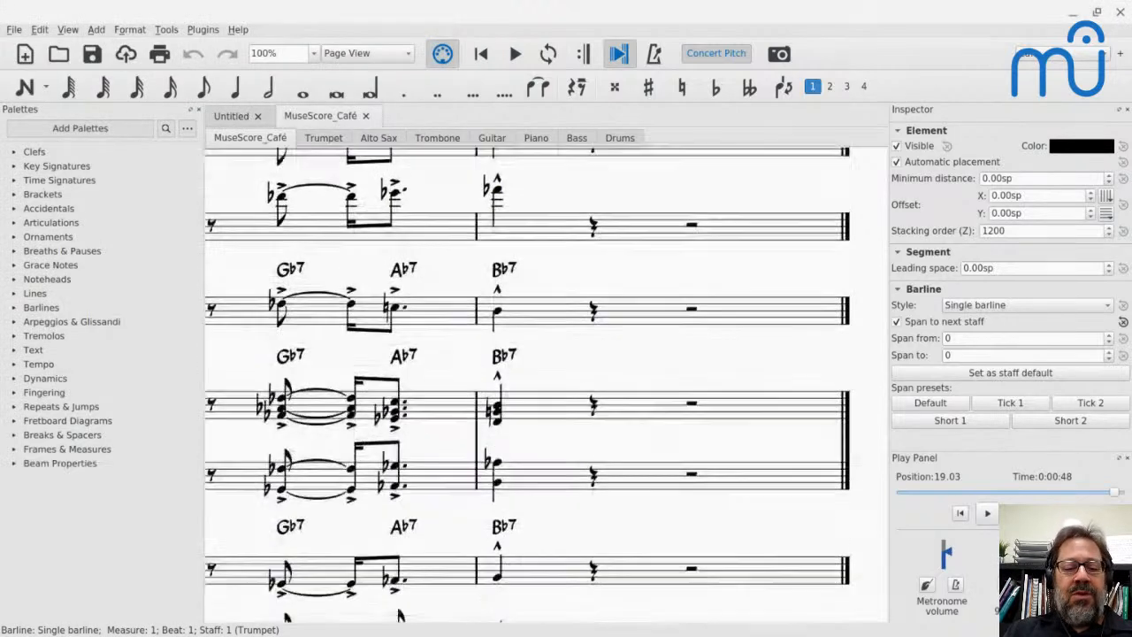
scroll(326, 306, left, 10)
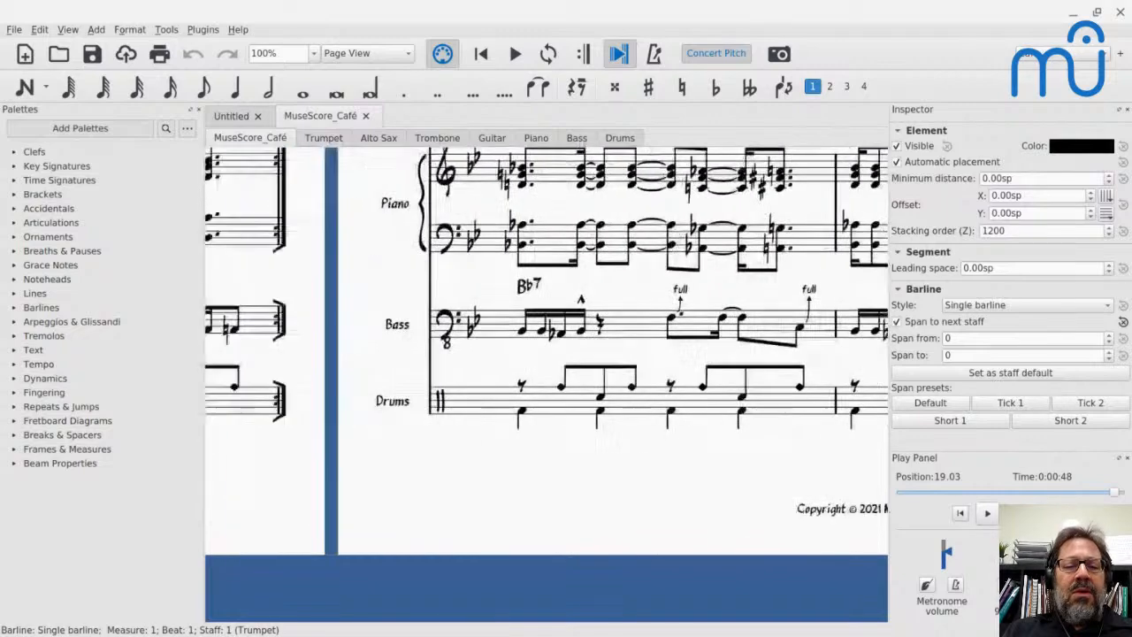
scroll(546, 381, right, 5)
scroll(545, 380, up, 5)
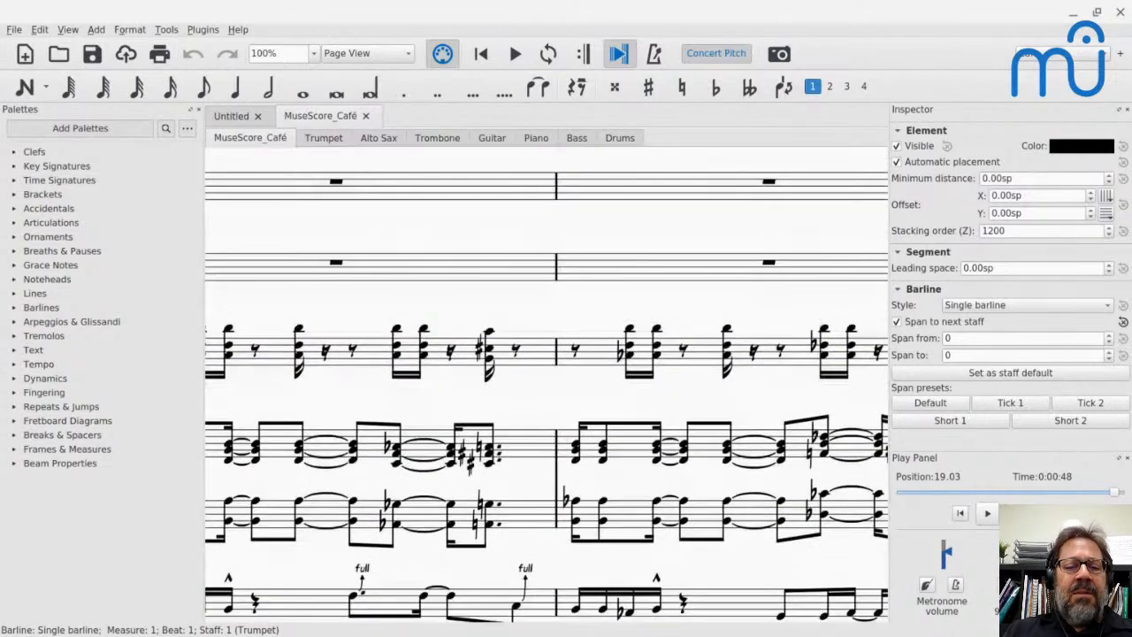
scroll(546, 380, left, 12)
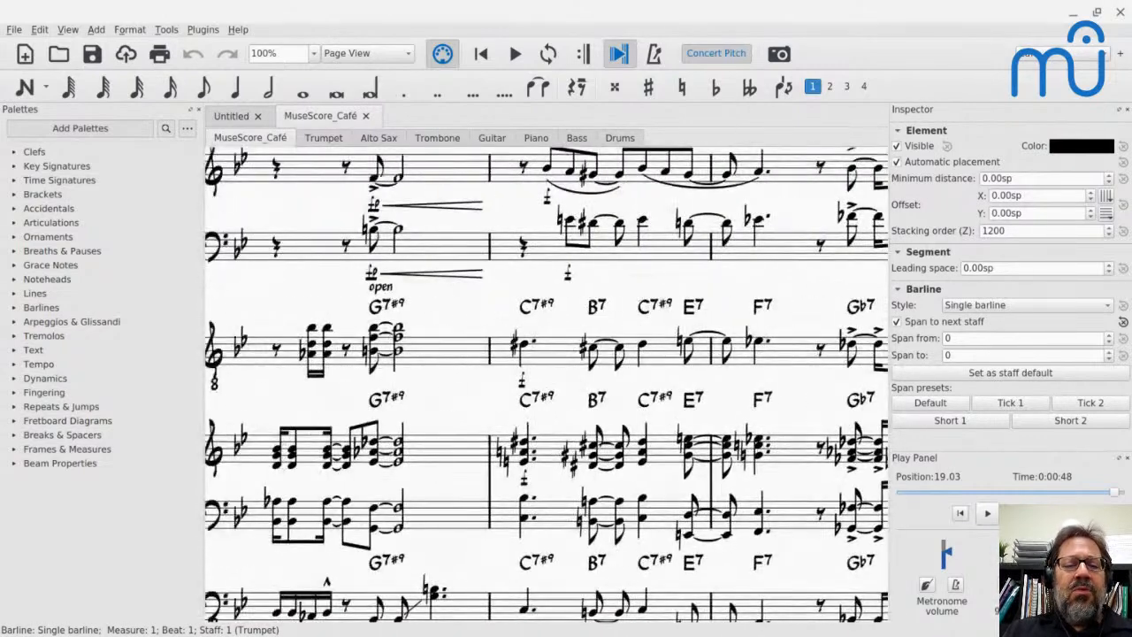
scroll(546, 381, left, 2)
scroll(545, 380, left, 5)
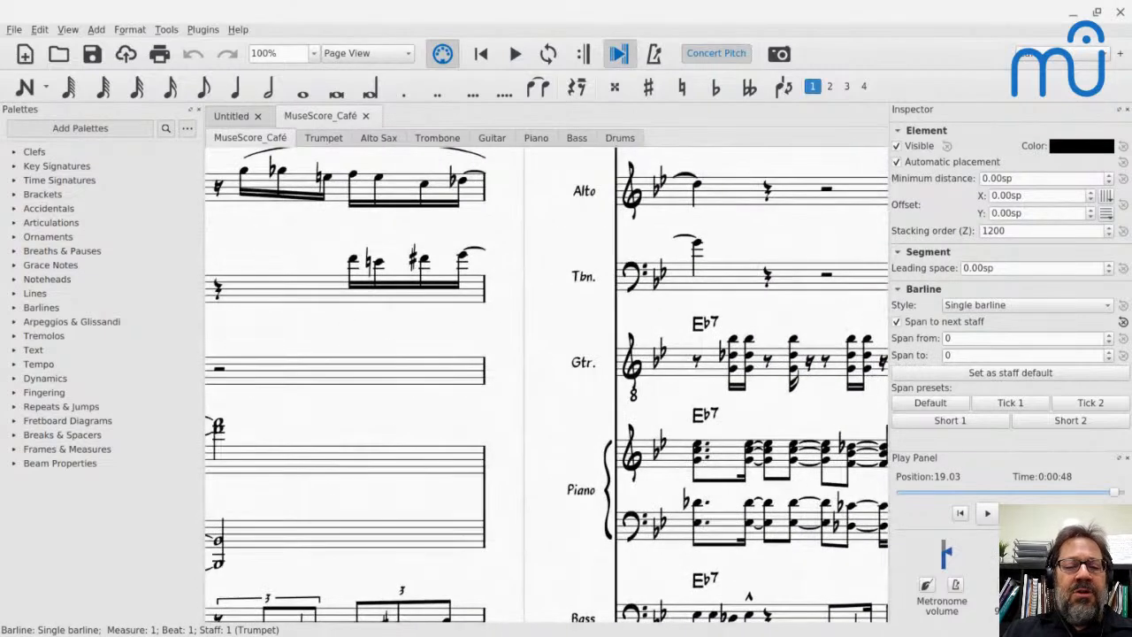
key(ctrl+Home)
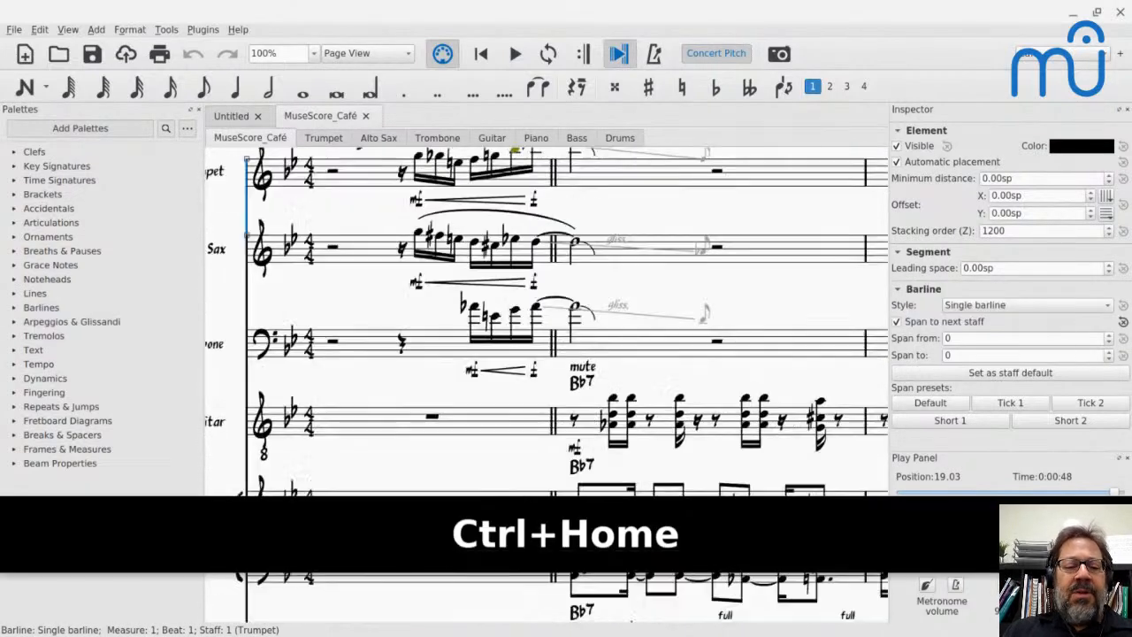
- Add a linked staff to the Electric Guitar with the staff type Tab. 6-str. simple
click(380, 431)
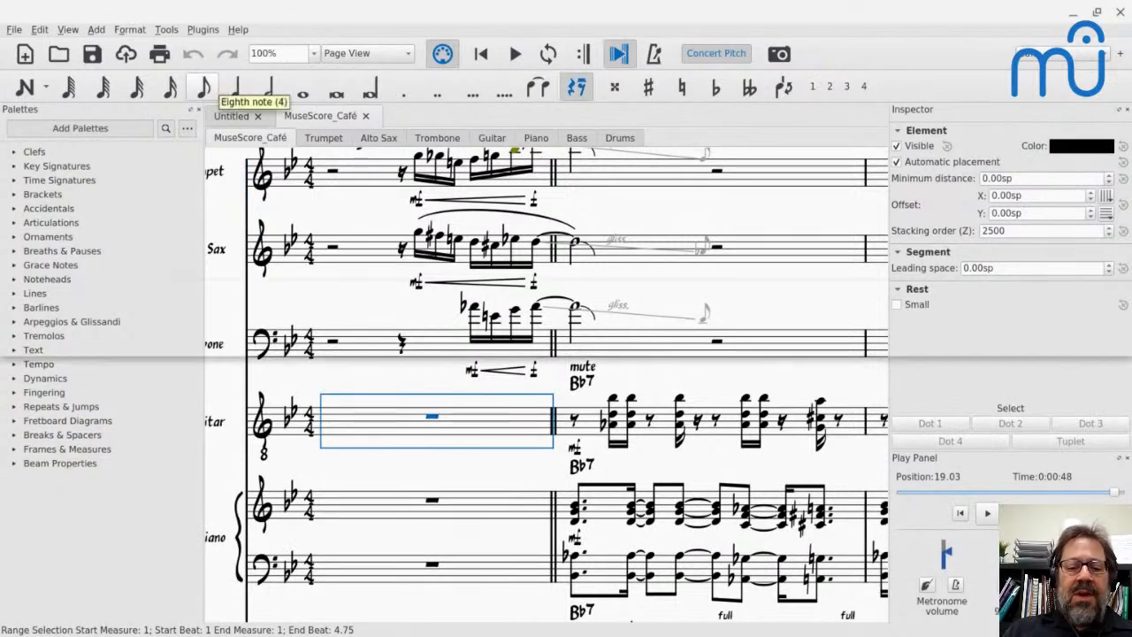
key(i)
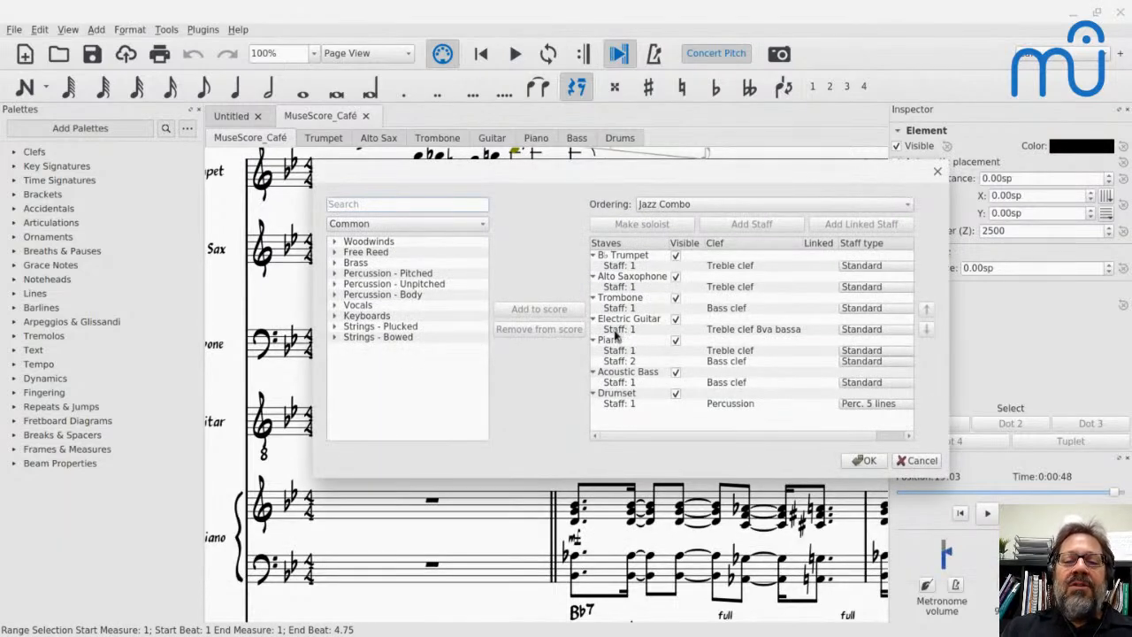
click(617, 331)
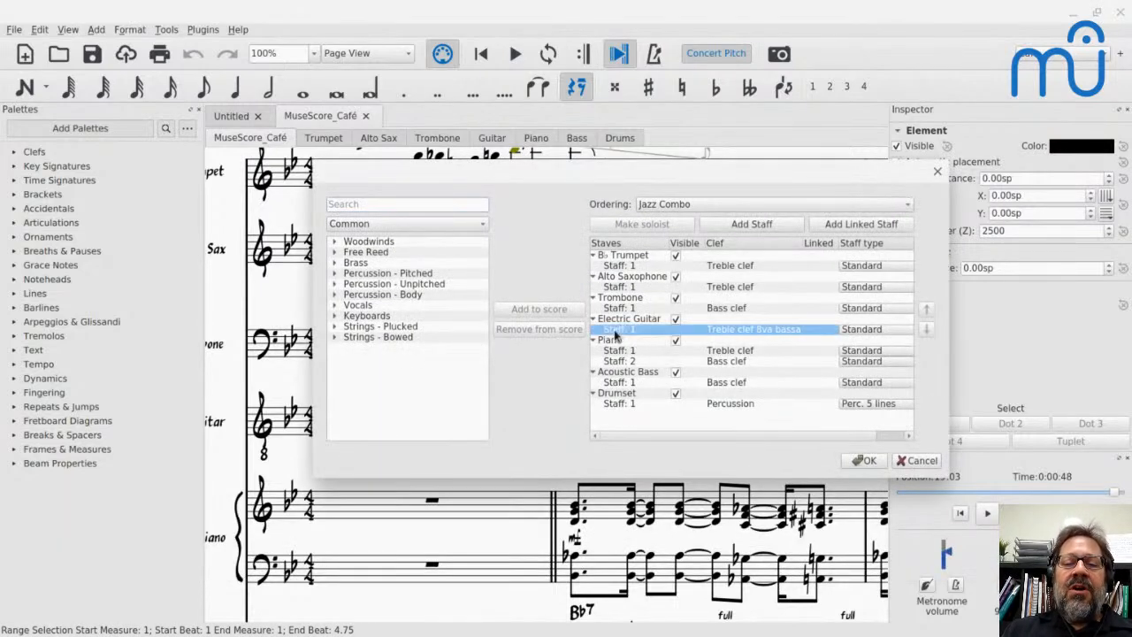
click(839, 226)
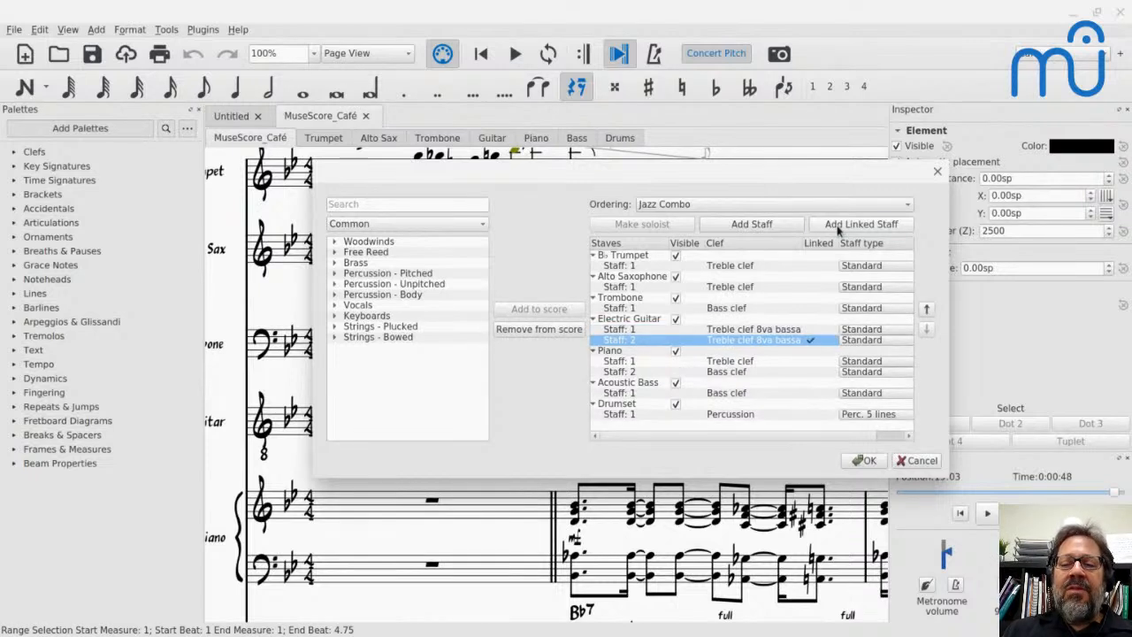
click(854, 341)
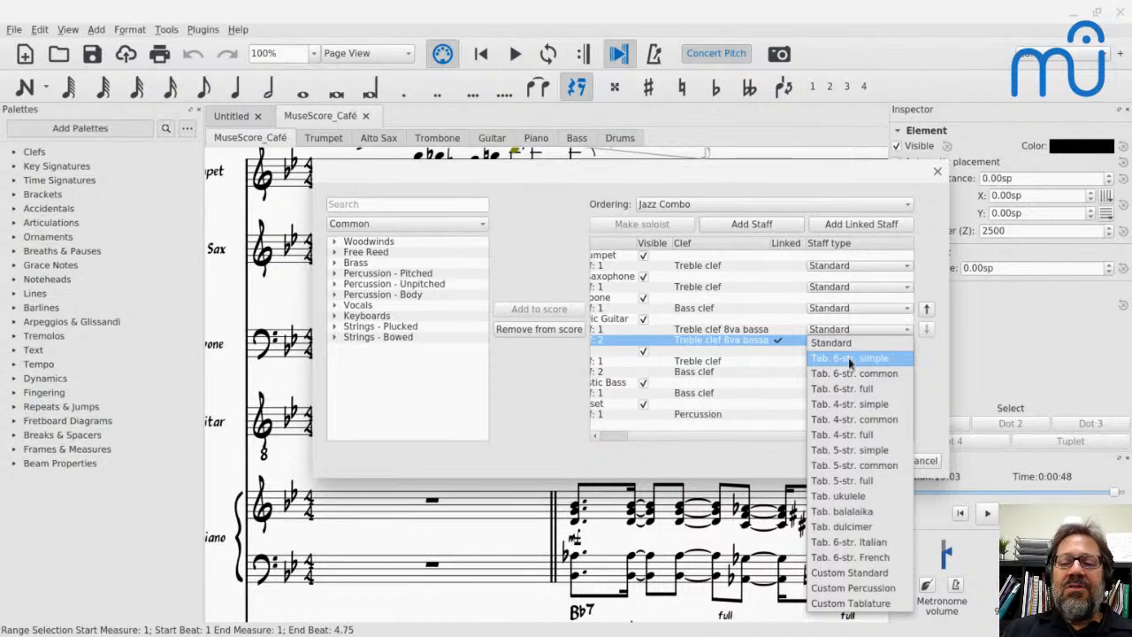
click(850, 358)
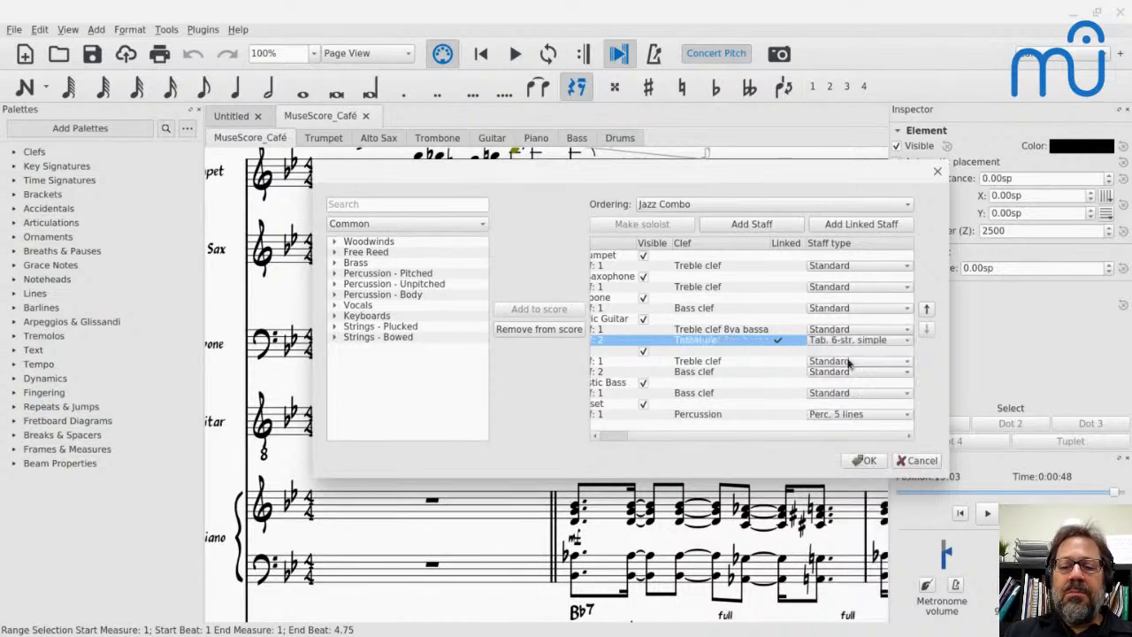
click(865, 460)
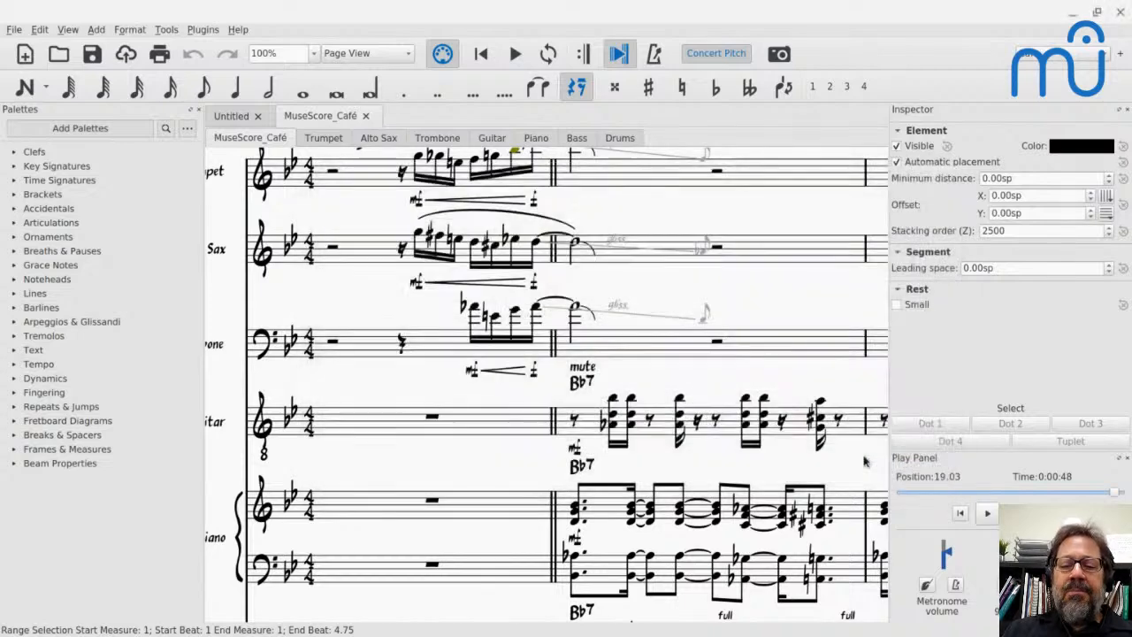
- Compare the fret numbers of measure 2's first guitar chord in the tablature with the notes on the standard staff
scroll(865, 460, right, 20)
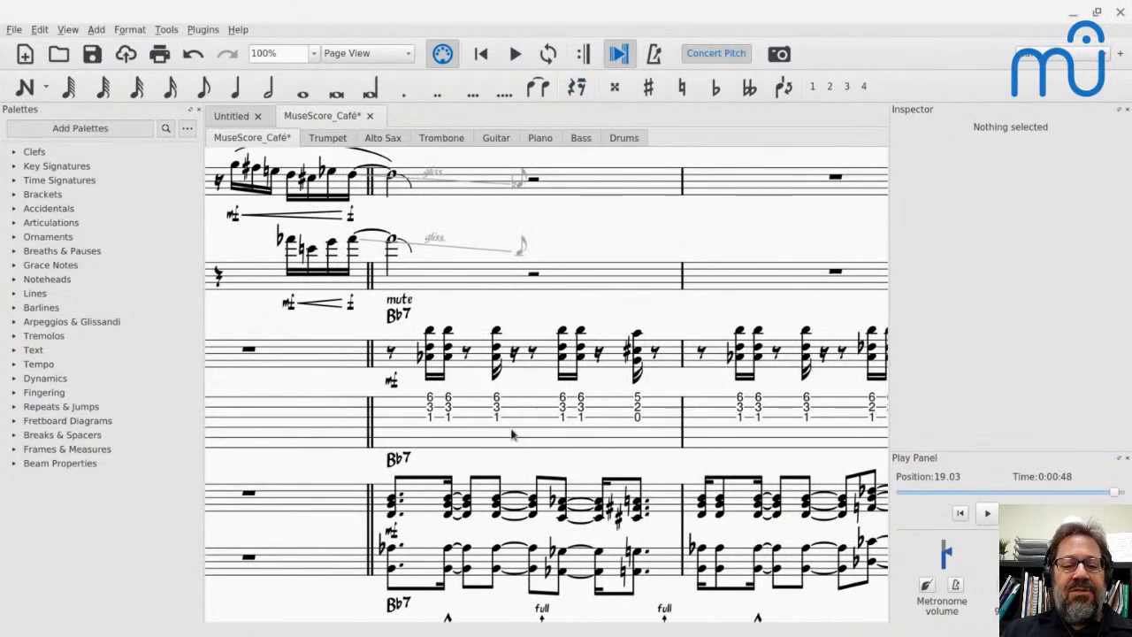
click(514, 434)
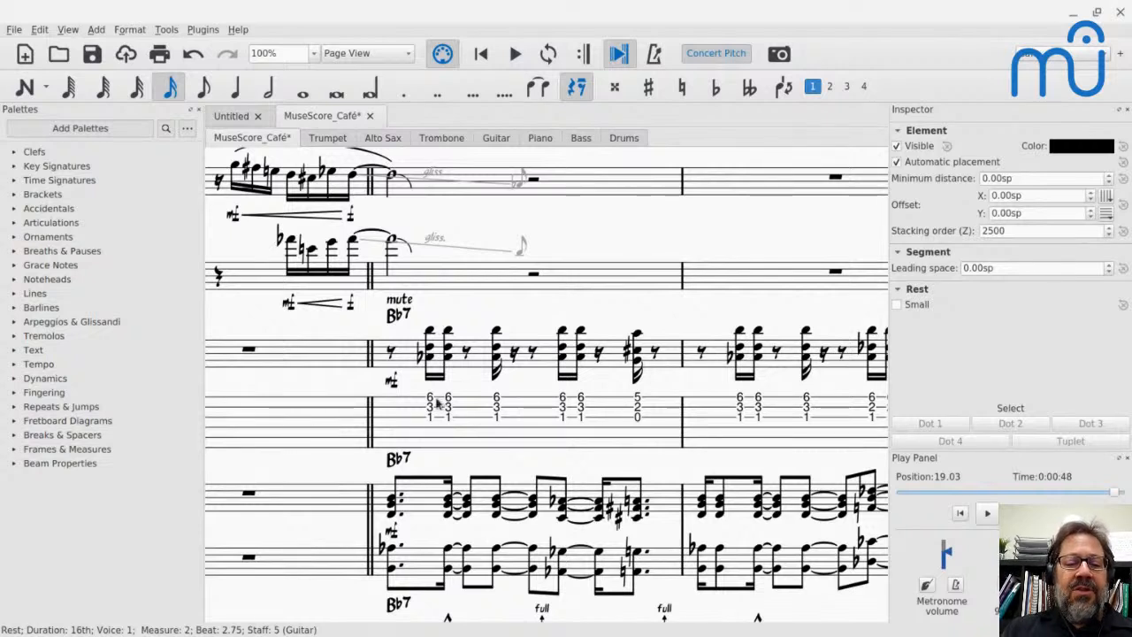
click(430, 400)
click(430, 408)
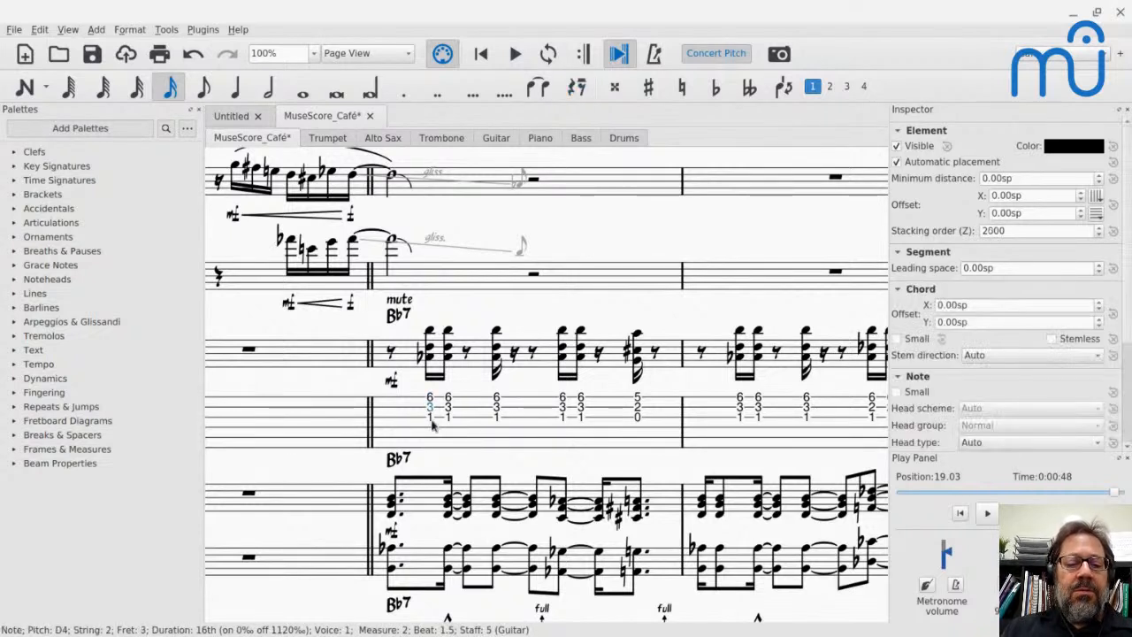
click(430, 417)
click(431, 332)
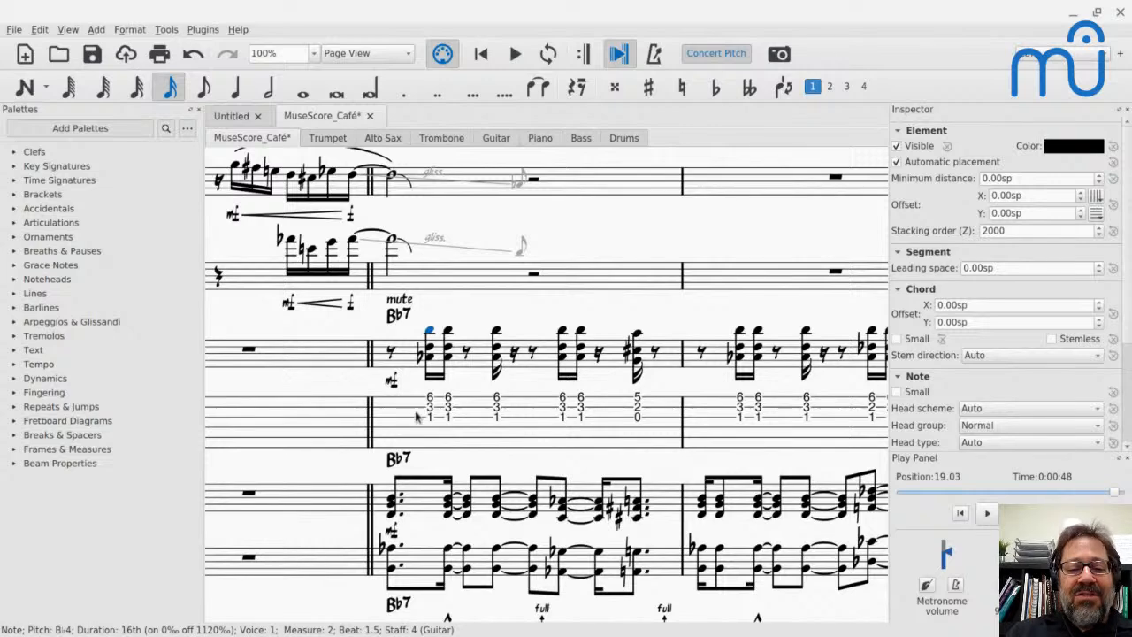
- Change the staff type of the guitar's linked tablature staff to Tab. 6-str. common
key(i)
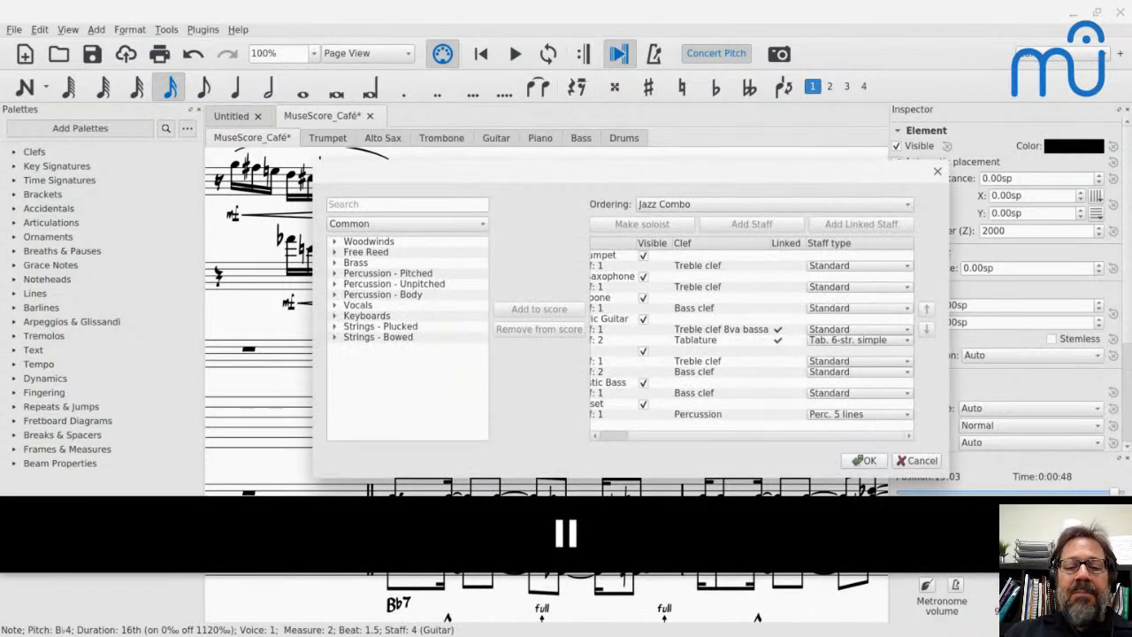
drag(639, 174, 820, 105)
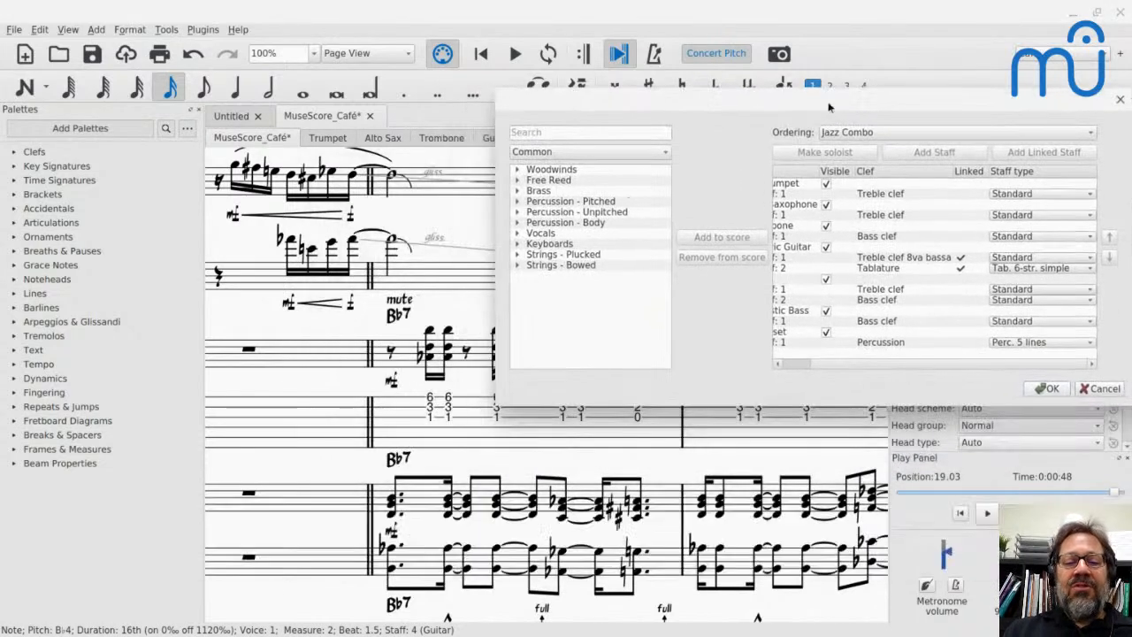
click(995, 268)
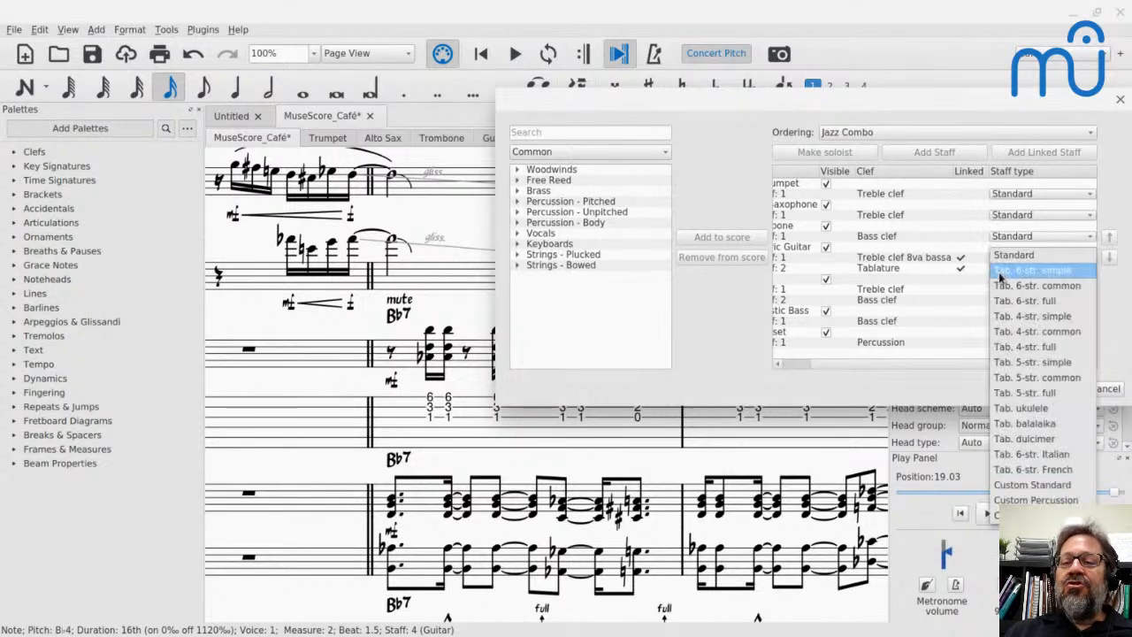
click(999, 285)
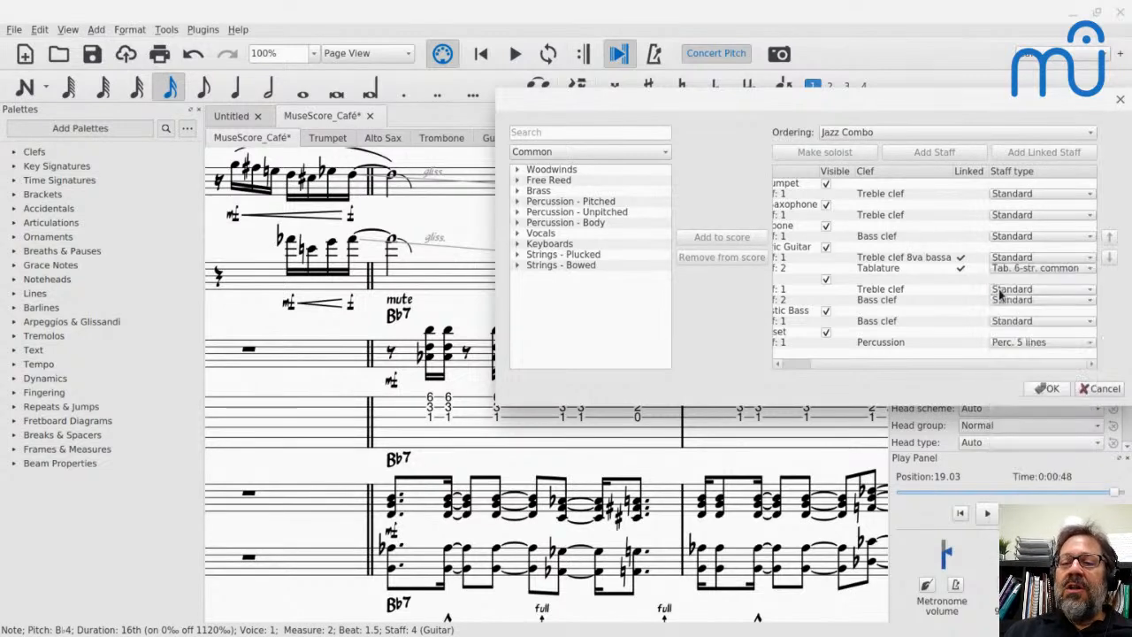
click(1048, 388)
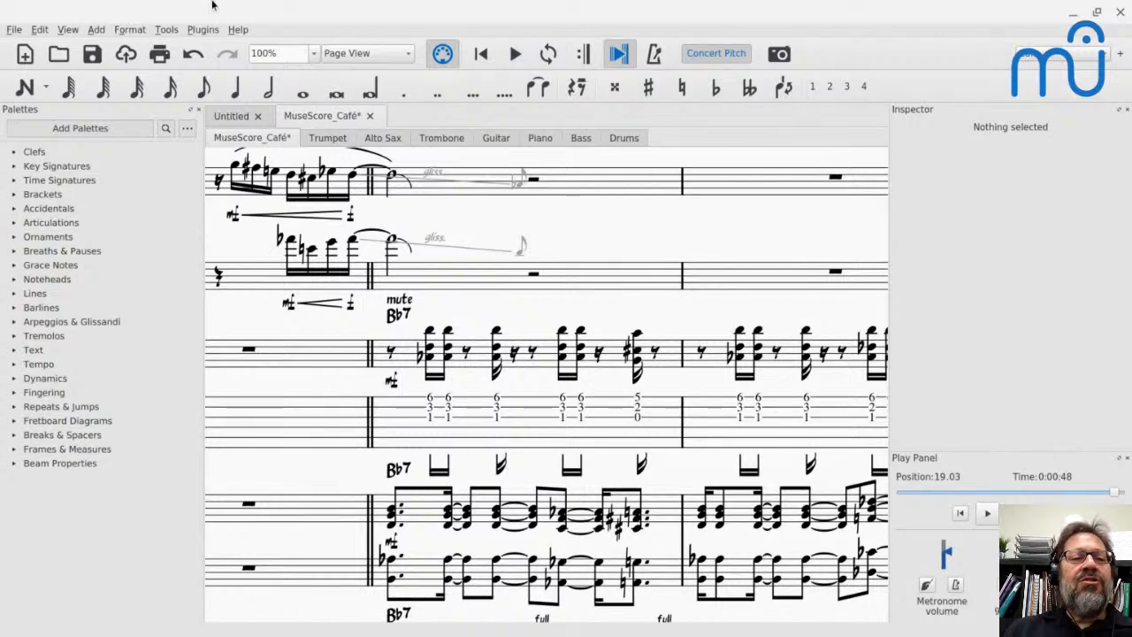
- Try the staff type Tab. 6-str. full on the guitar's linked tablature staff, and undo the change
key(i)
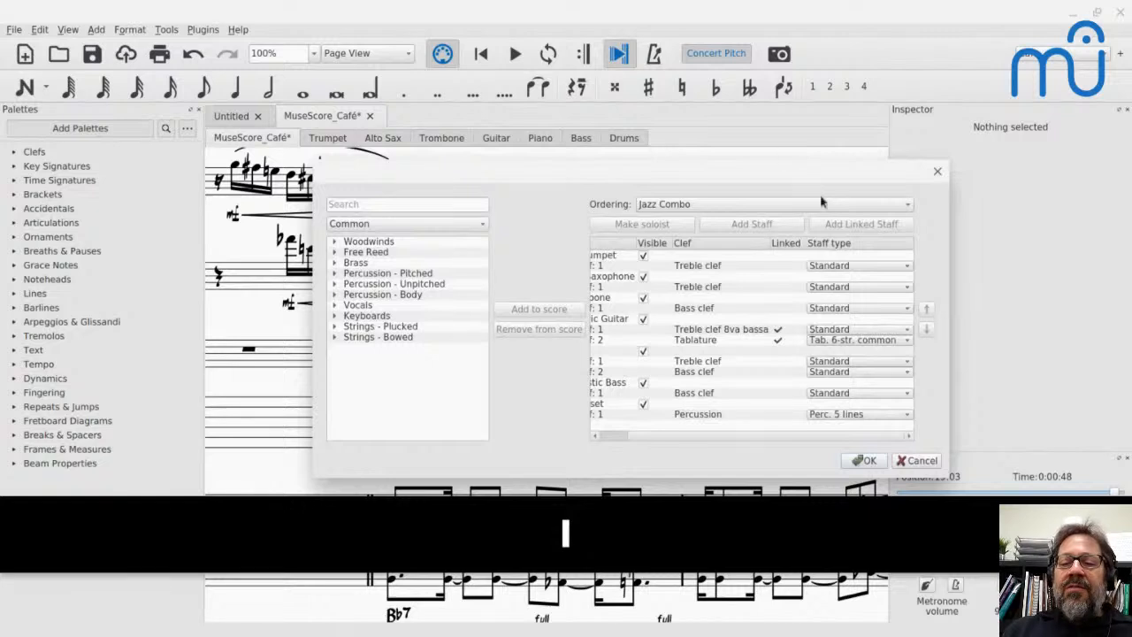
click(831, 341)
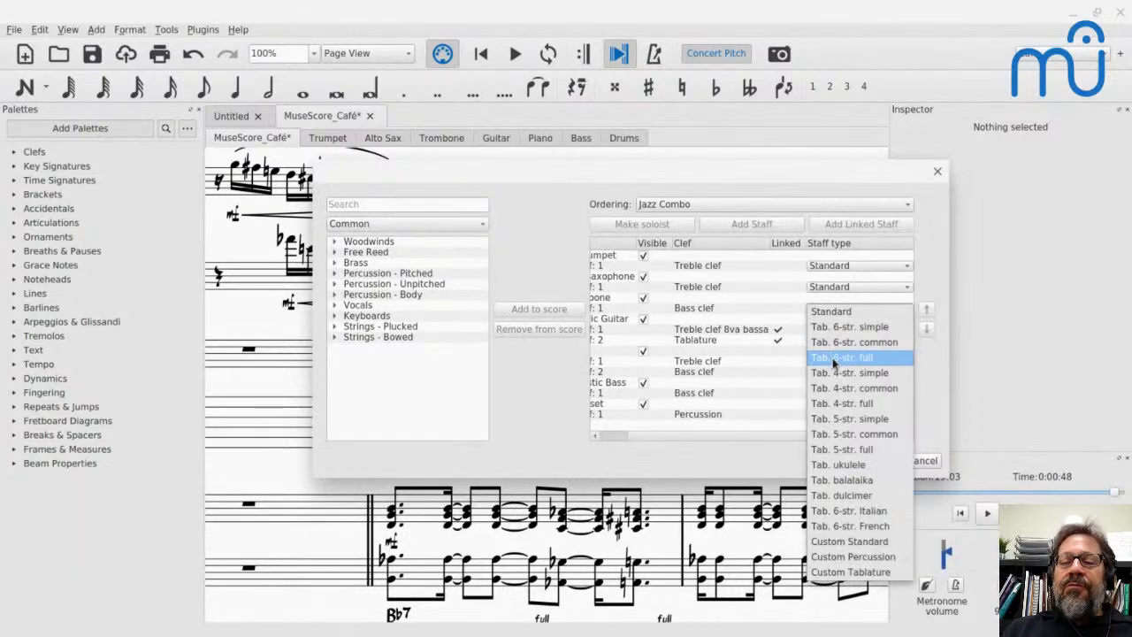
click(832, 359)
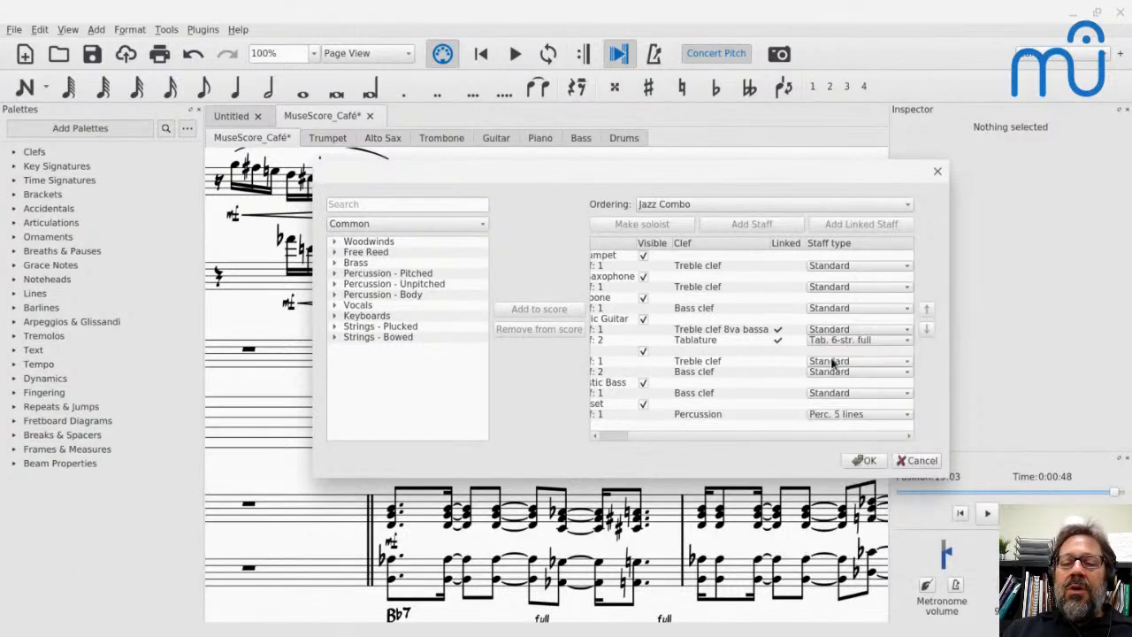
click(864, 461)
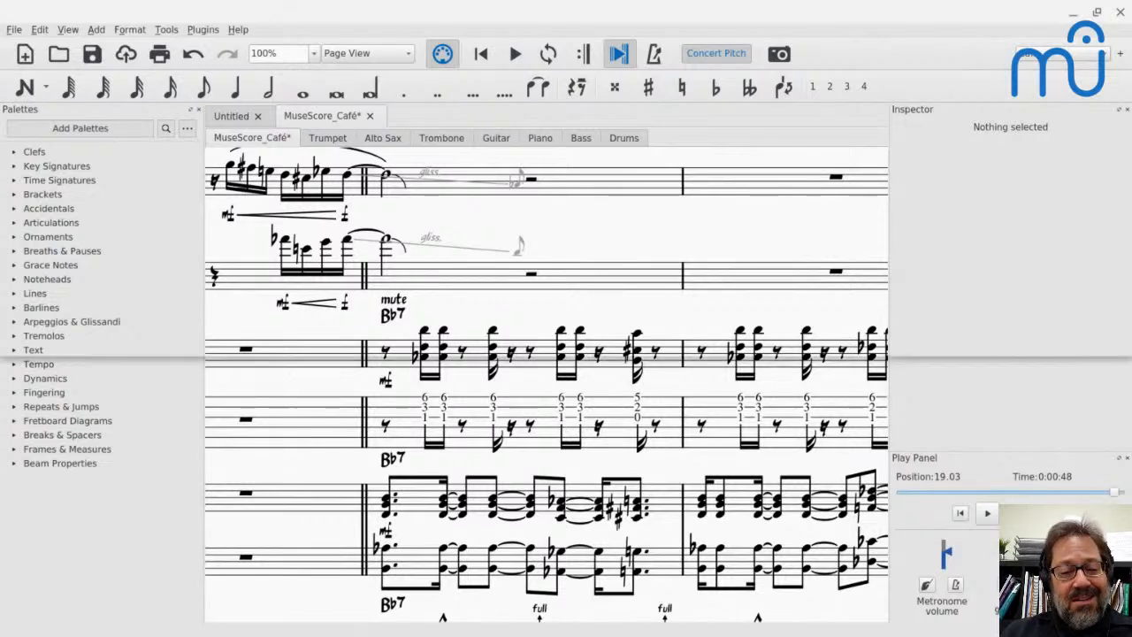
key(ctrl+z)
scroll(438, 409, down, 3)
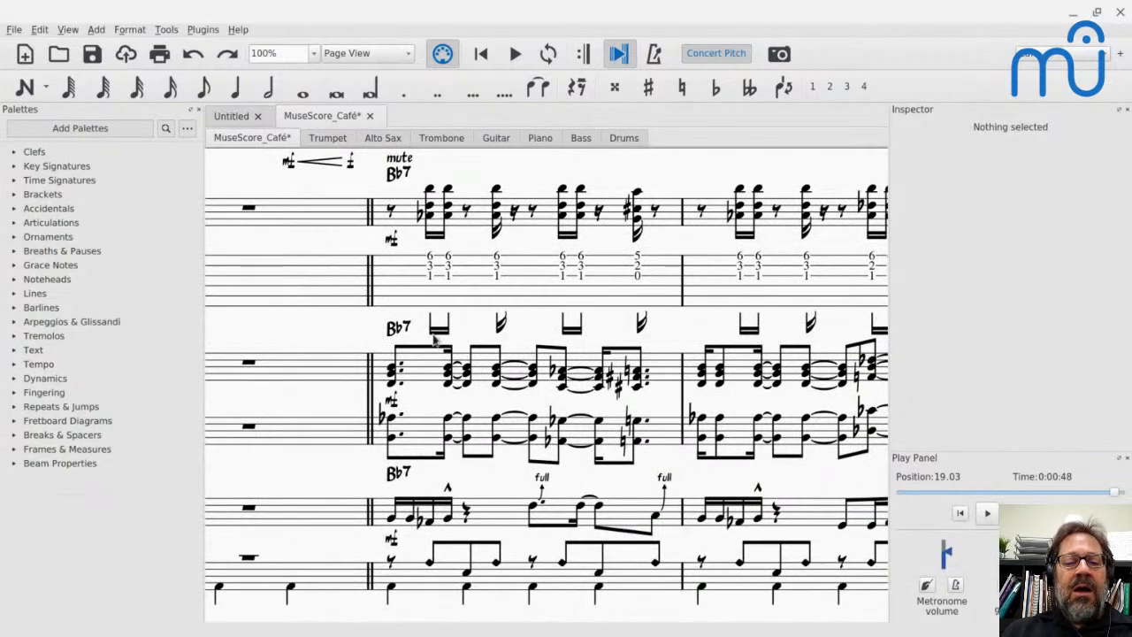
- Reapply Tab. 6-str. full to the guitar's tablature staff, examine how it shows rests and stems, and undo the change
key(ctrl+shift+z)
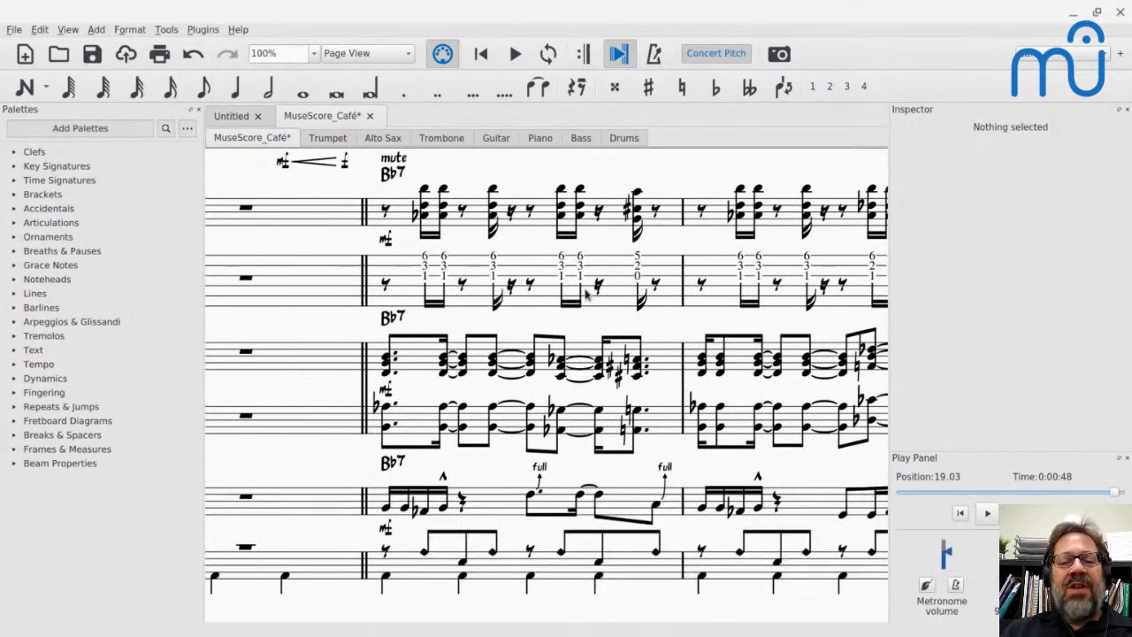
scroll(566, 303, down, 5)
scroll(588, 298, right, 5)
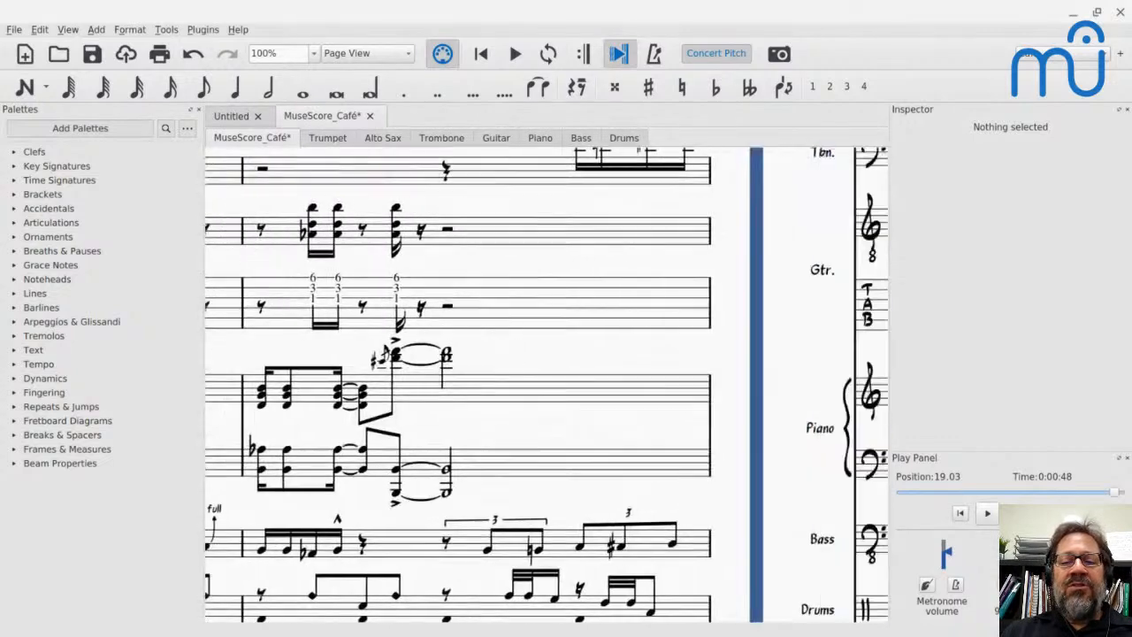
scroll(588, 299, left, 12)
scroll(427, 352, left, 3)
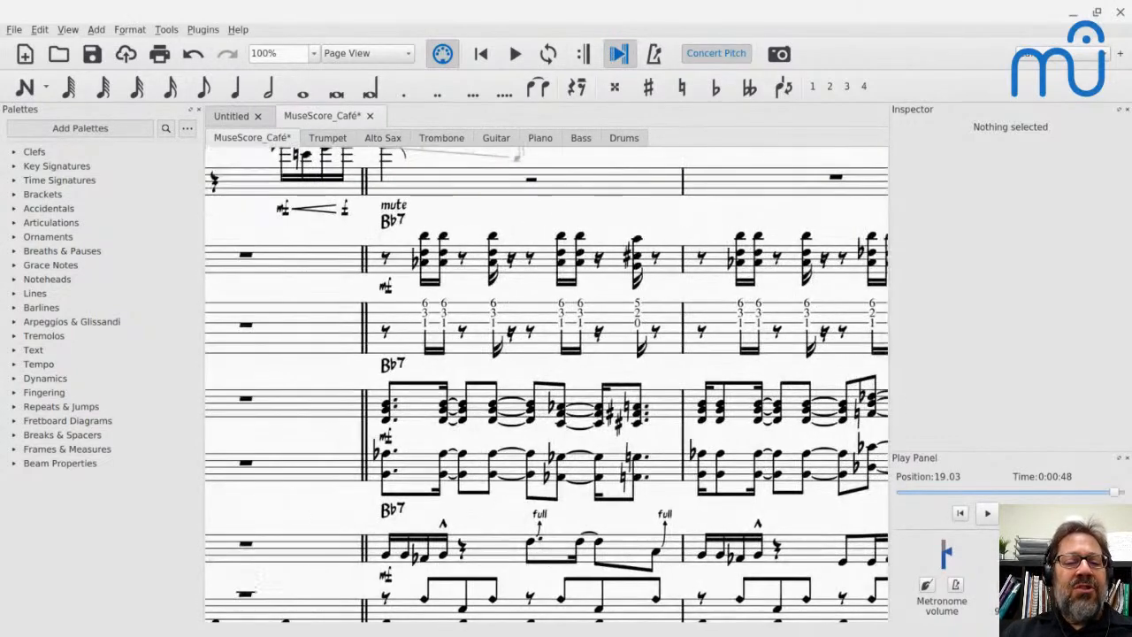
key(ctrl+z)
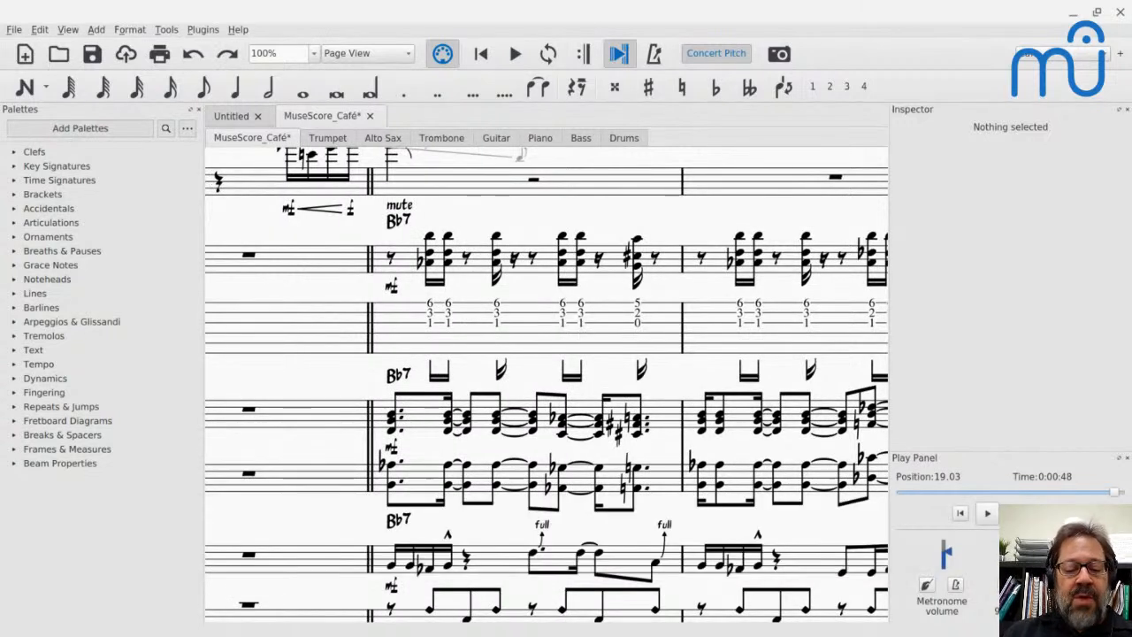
- Enable Show rests in the advanced note value properties of the guitar's Tab. 6-str. common staff
right_click(467, 322)
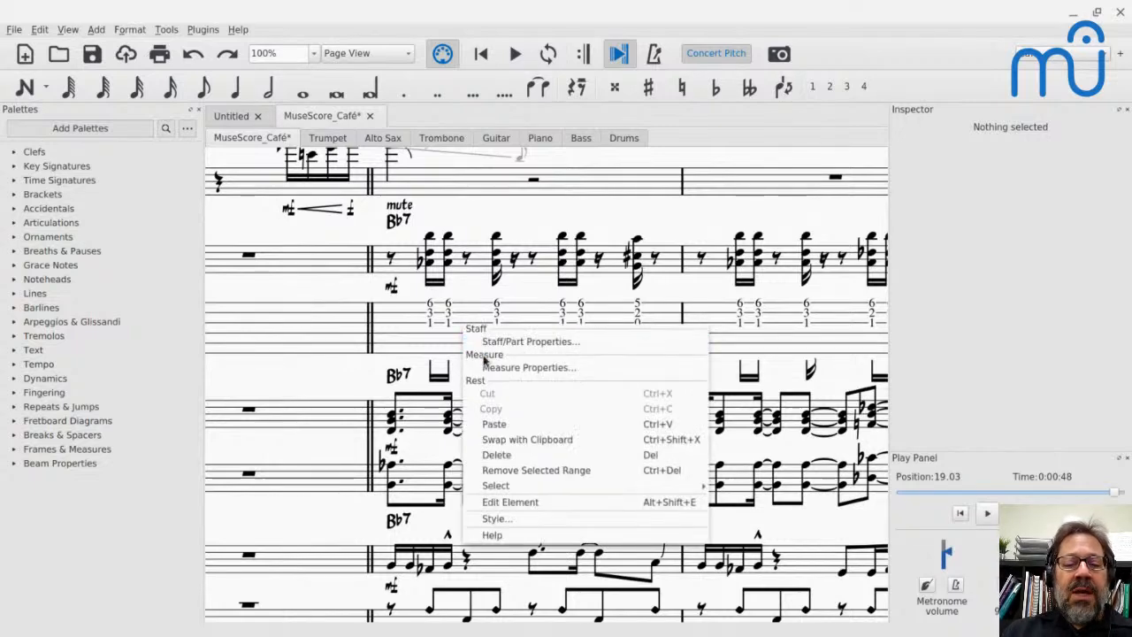
key(Escape)
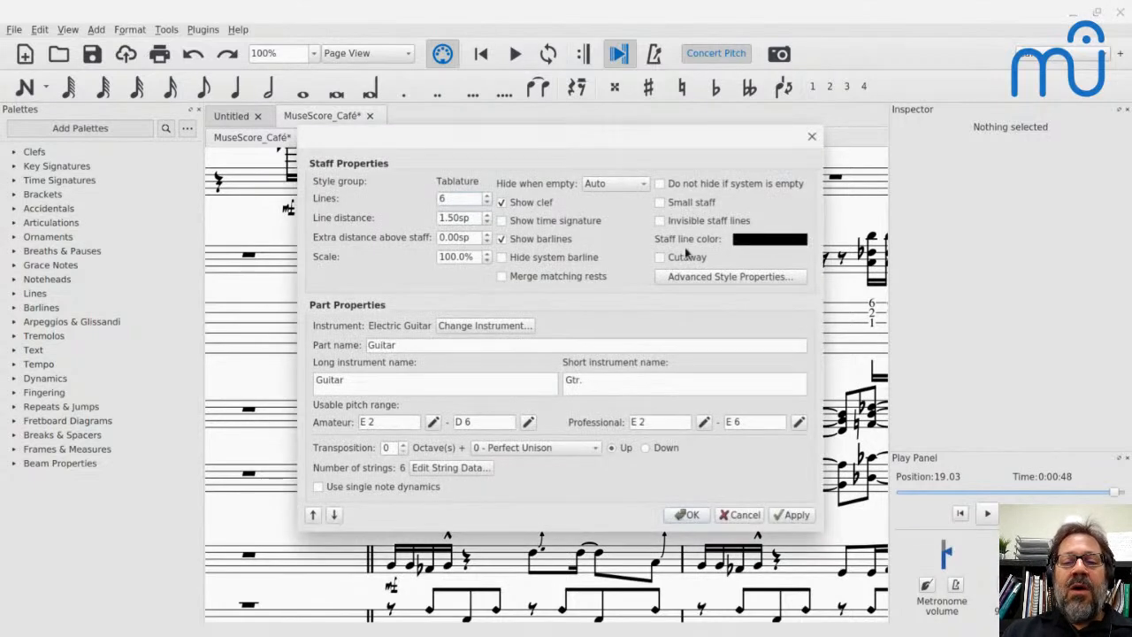
click(705, 277)
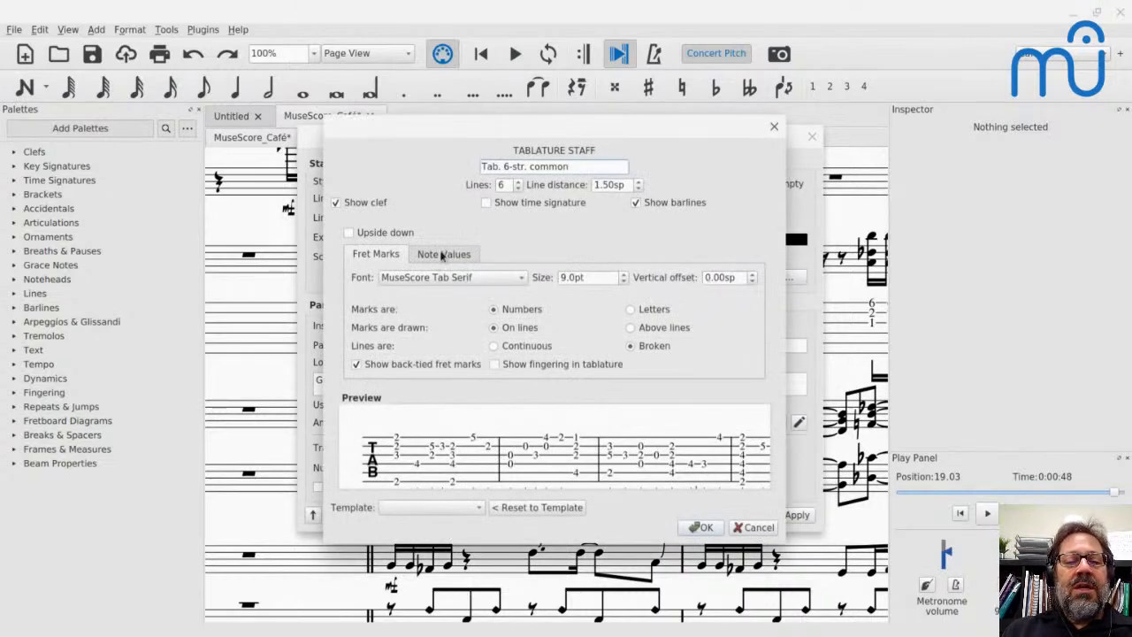
click(442, 255)
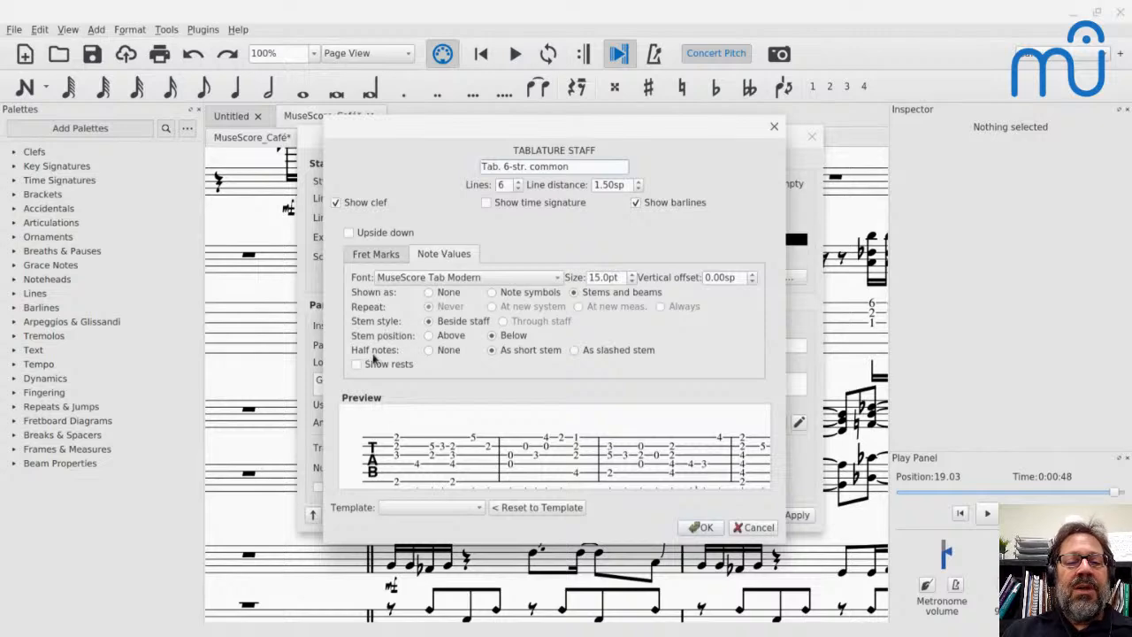
click(356, 364)
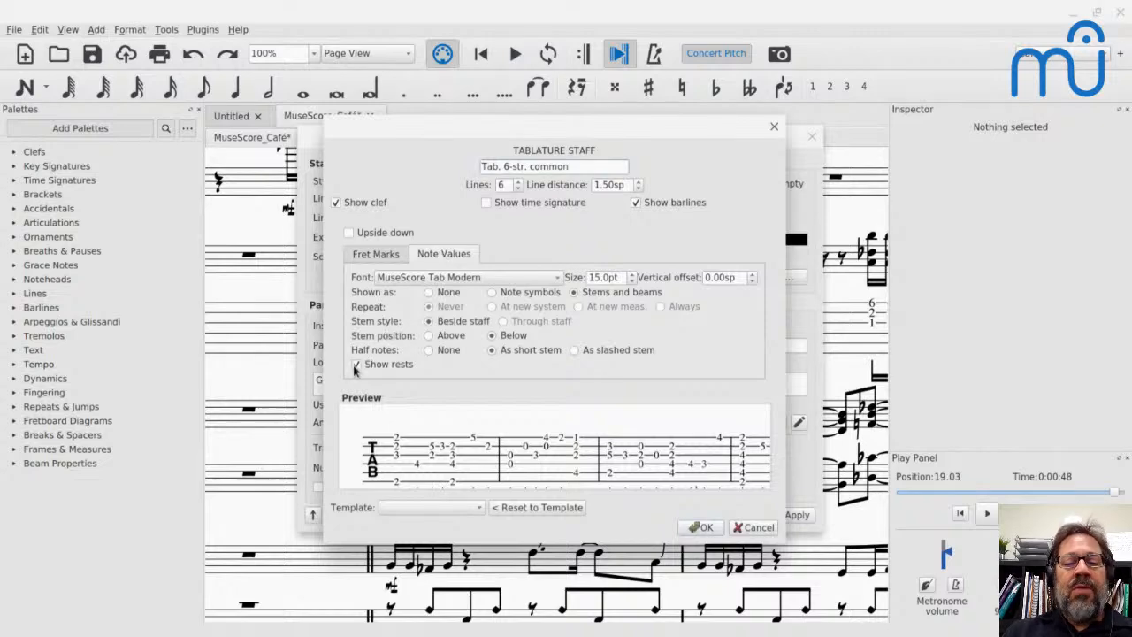
click(700, 528)
click(685, 515)
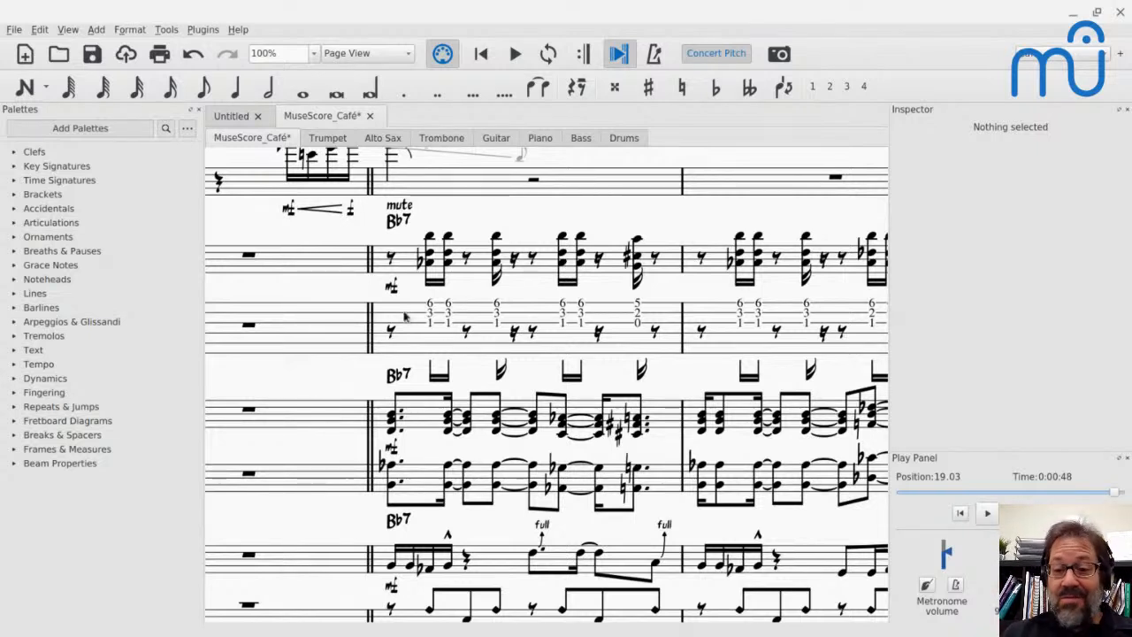
- Switch to the YouTube Live chat, read the question about the page not moving during playback, and return to MuseScore
key(alt+Tab)
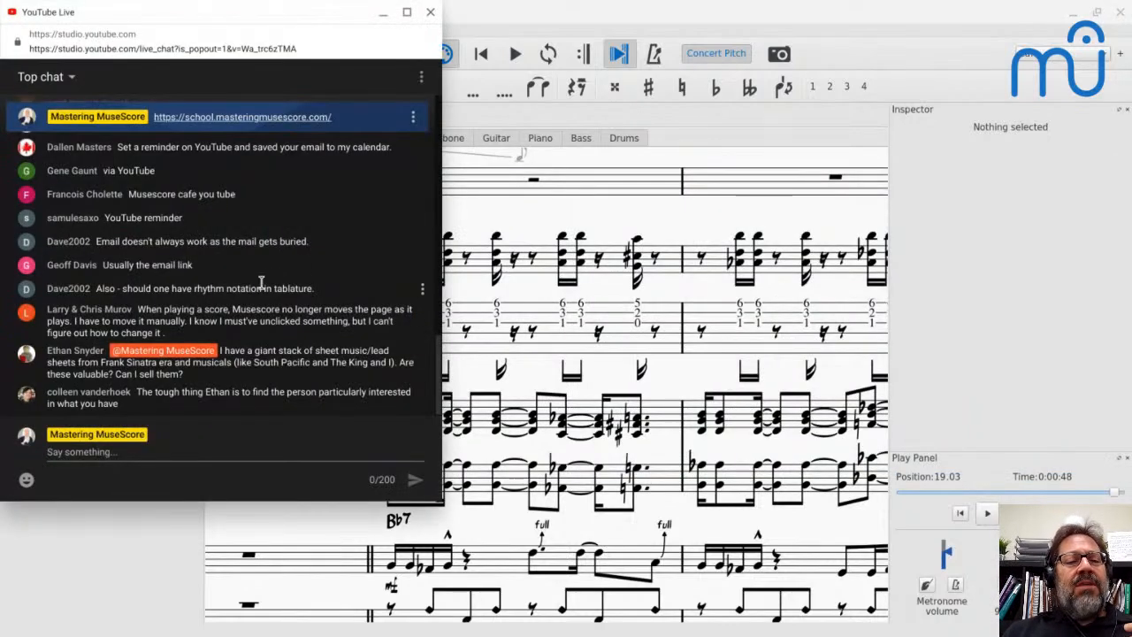
scroll(261, 283, up, 1)
scroll(261, 283, down, 1)
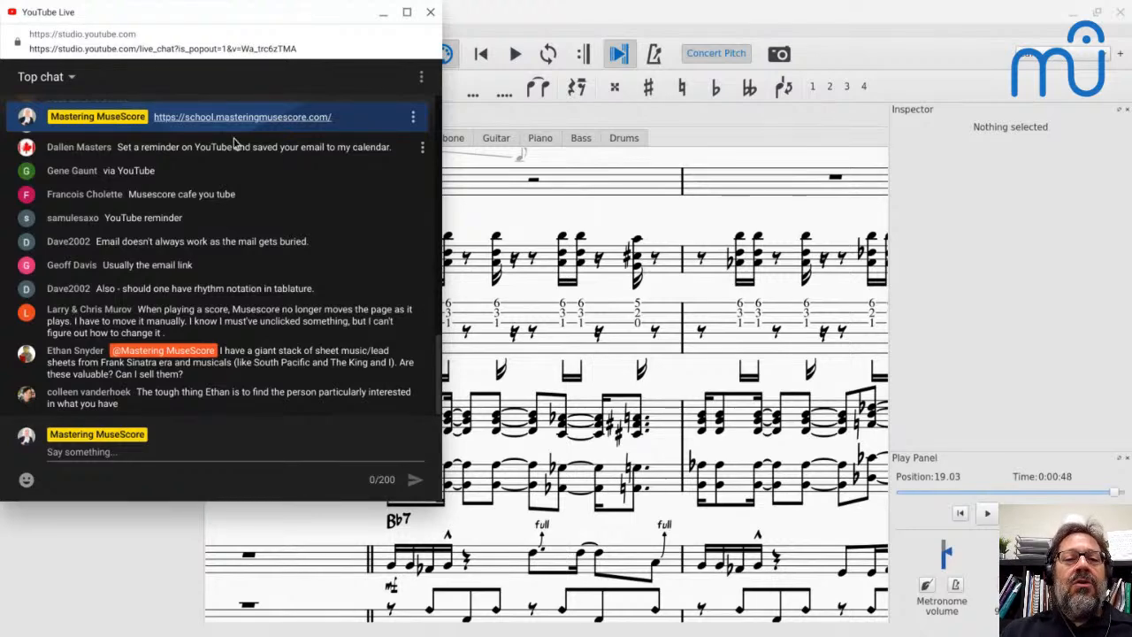
key(alt+Tab)
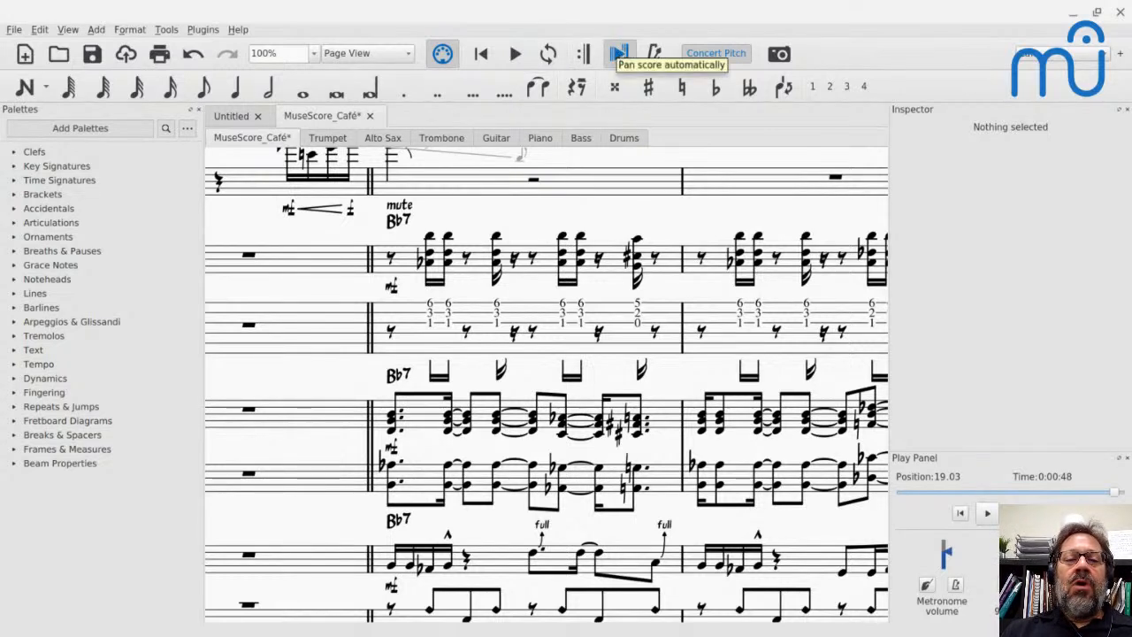
- Play the score from measure 2 with automatic panning on, compare playback with it off, and leave panning turned on
click(463, 188)
key(space)
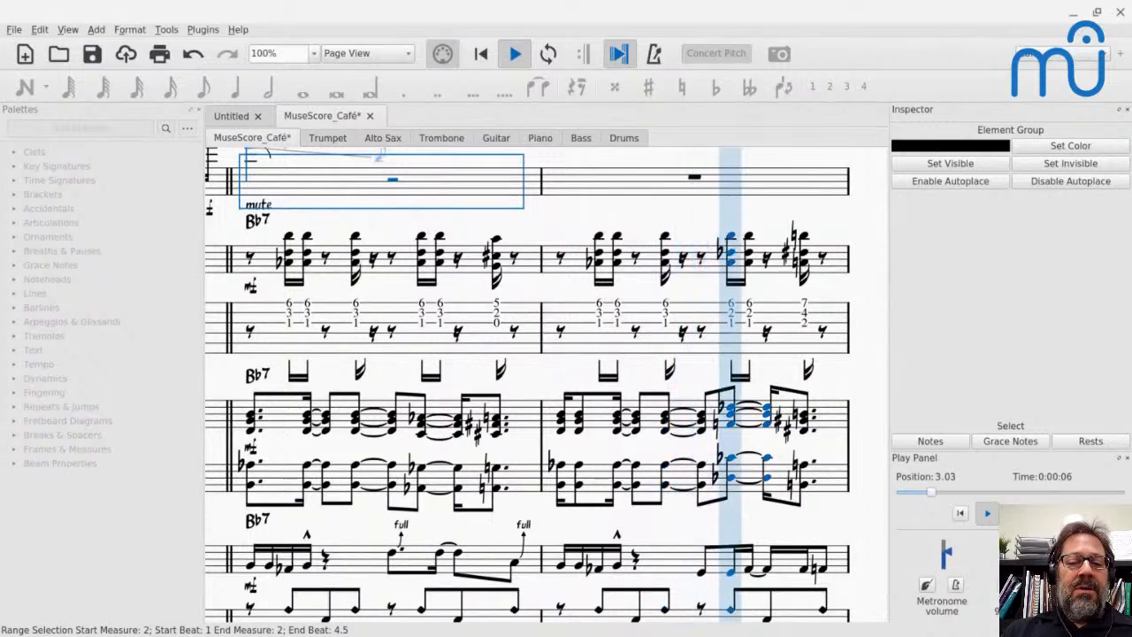
key(space)
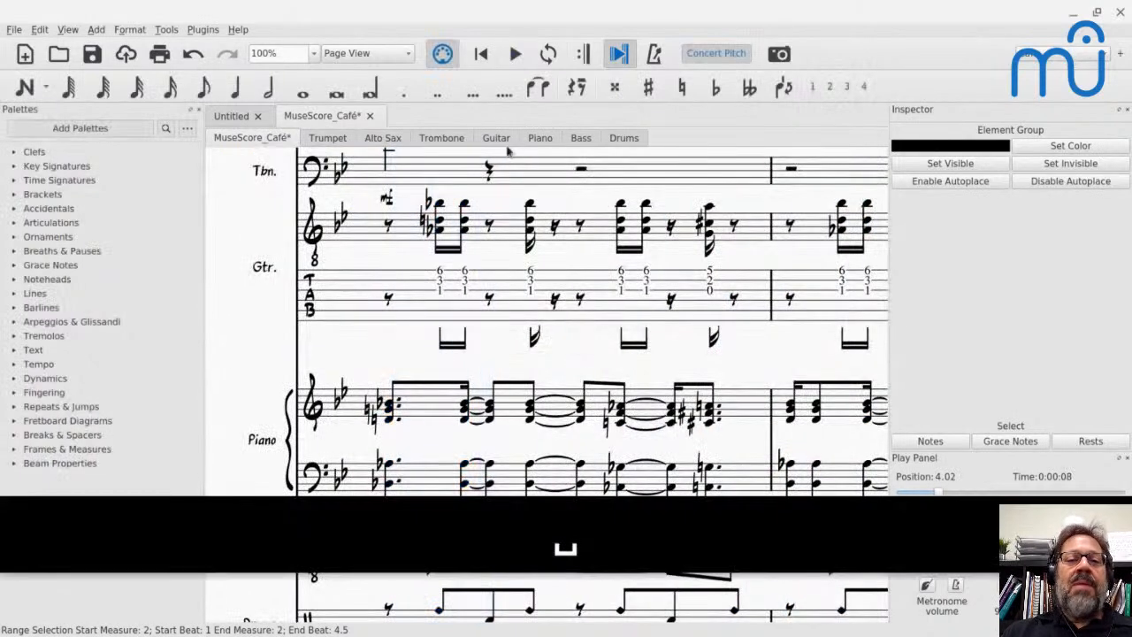
key(space)
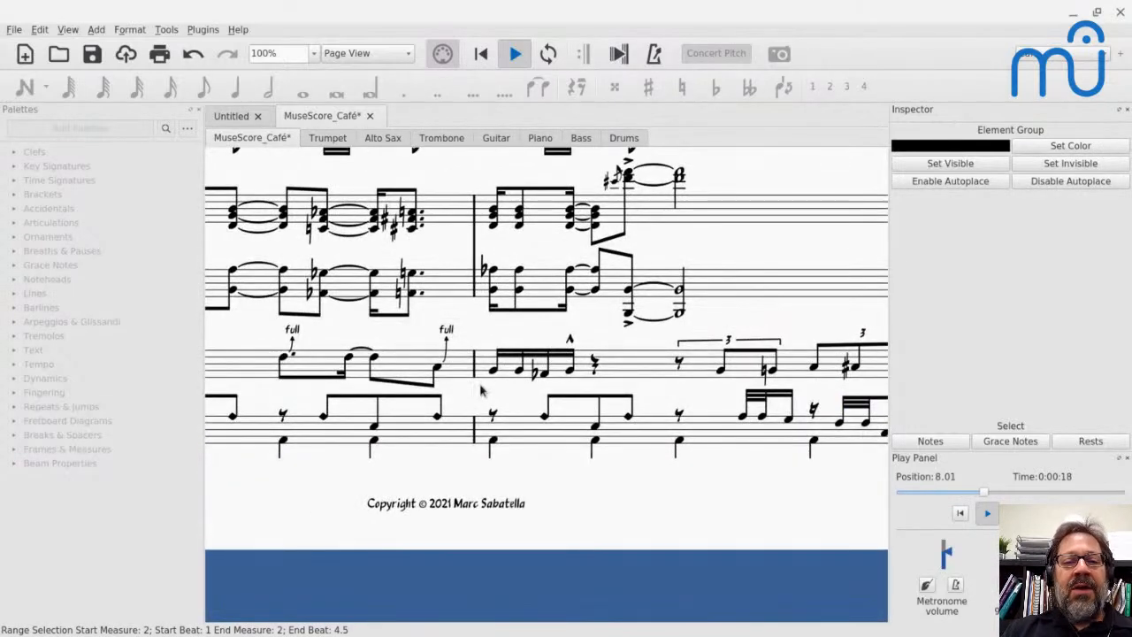
key(space)
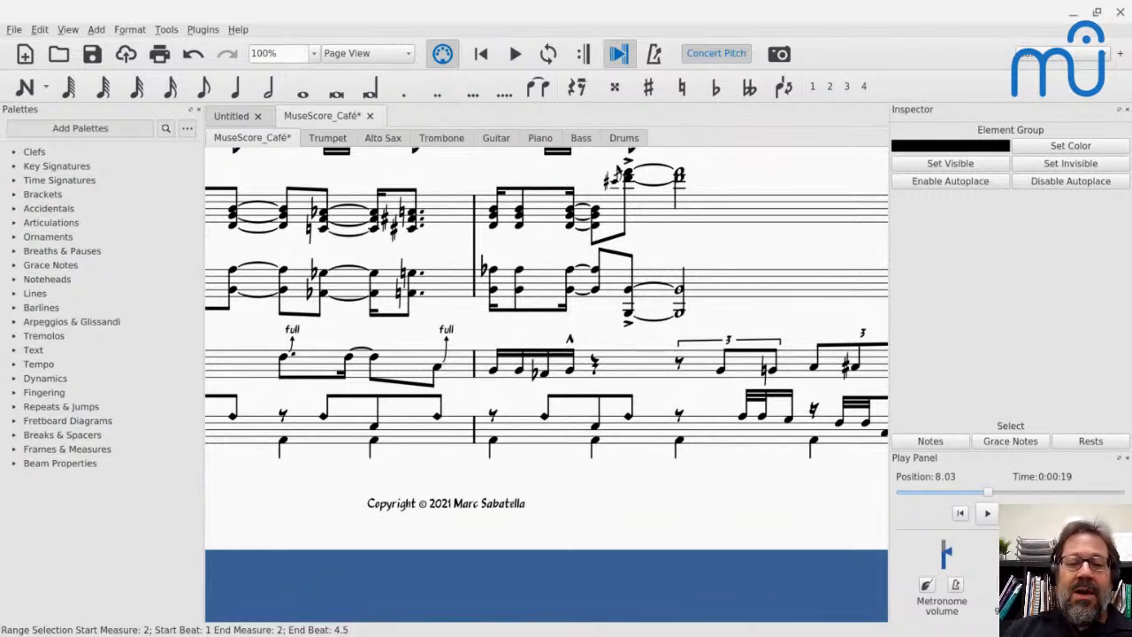
- Switch to the YouTube Live chat and review the viewers' messages for remaining questions
key(alt+Tab)
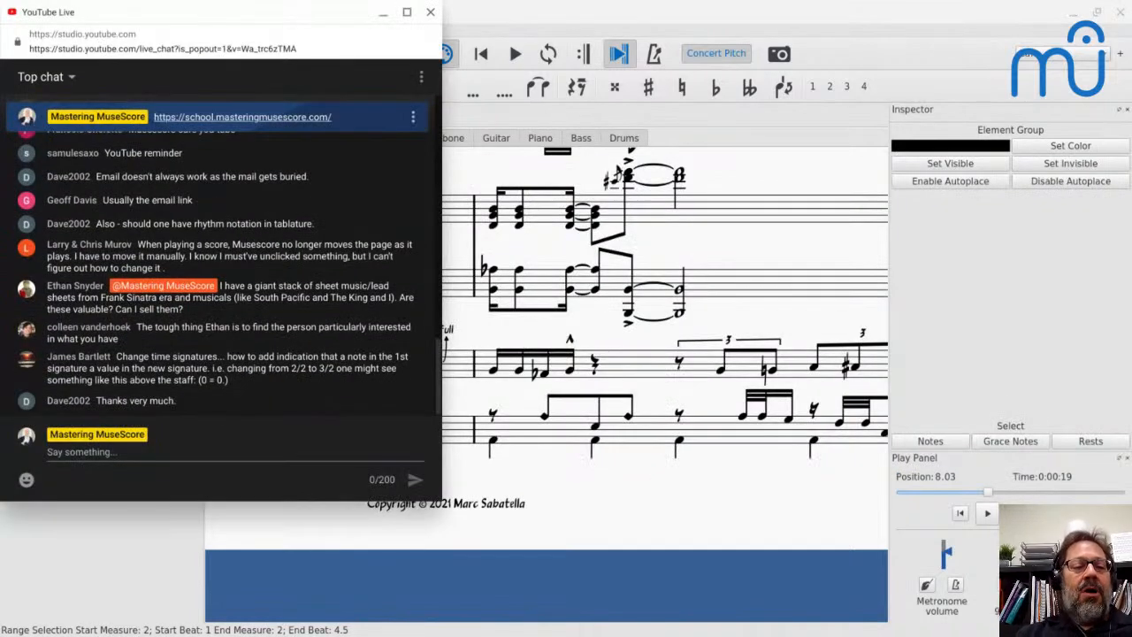
scroll(307, 271, up, 5)
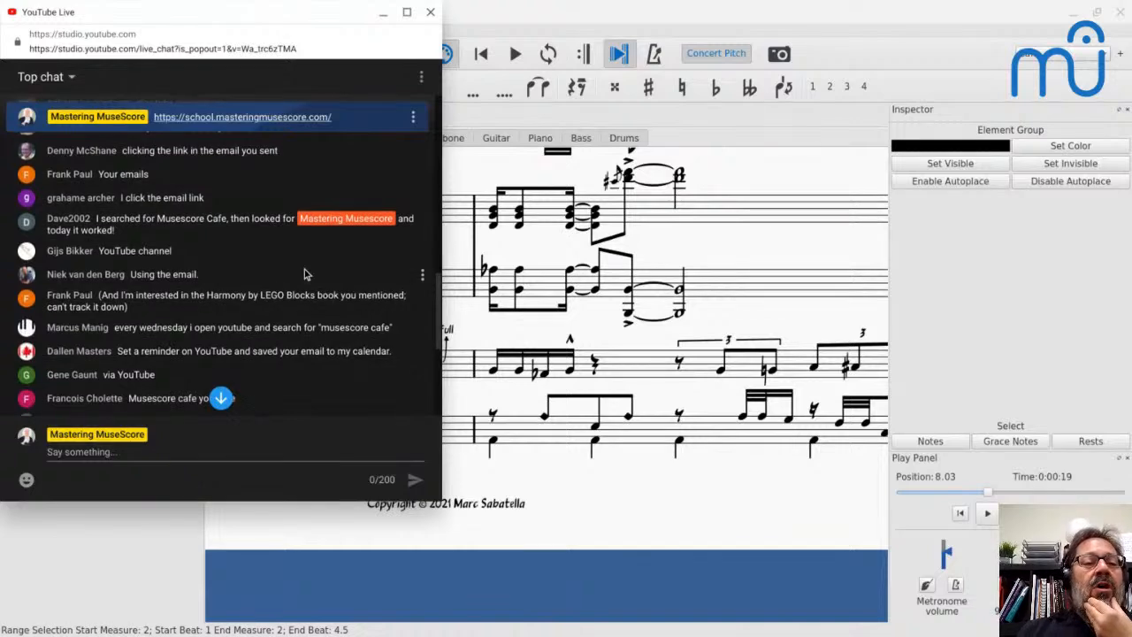
scroll(304, 274, up, 2)
scroll(305, 272, down, 6)
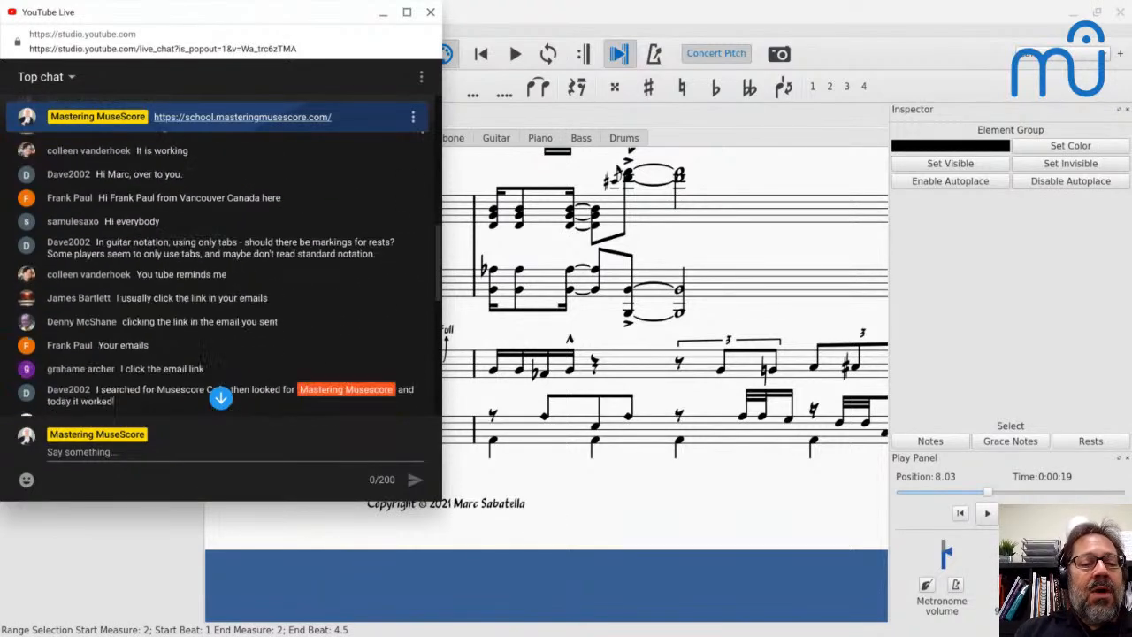
scroll(186, 283, down, 5)
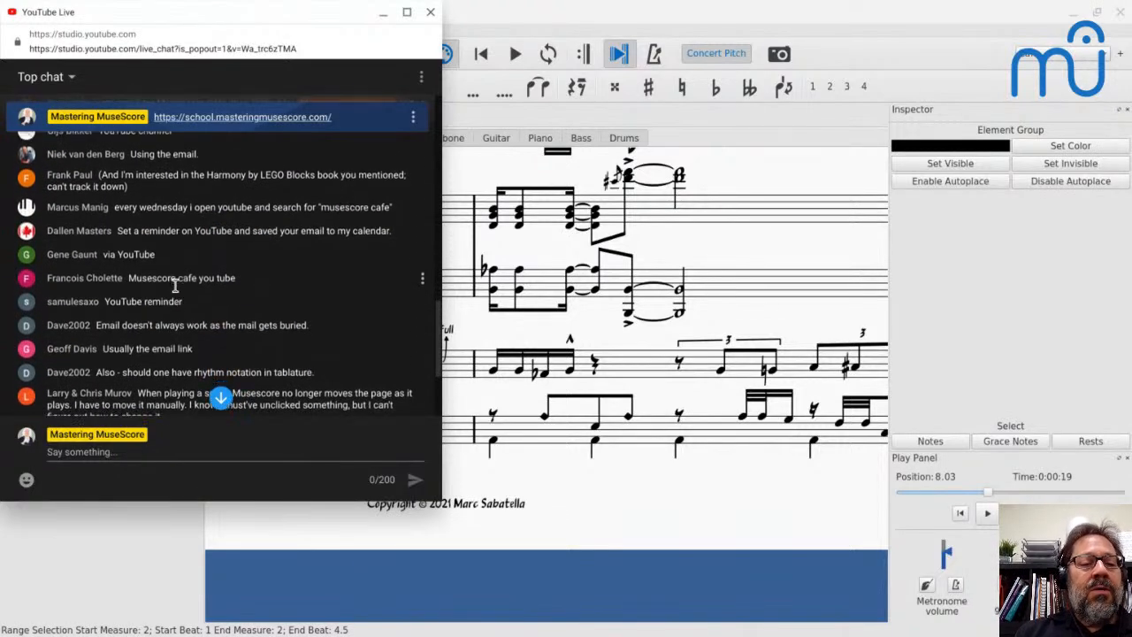
scroll(202, 264, down, 2)
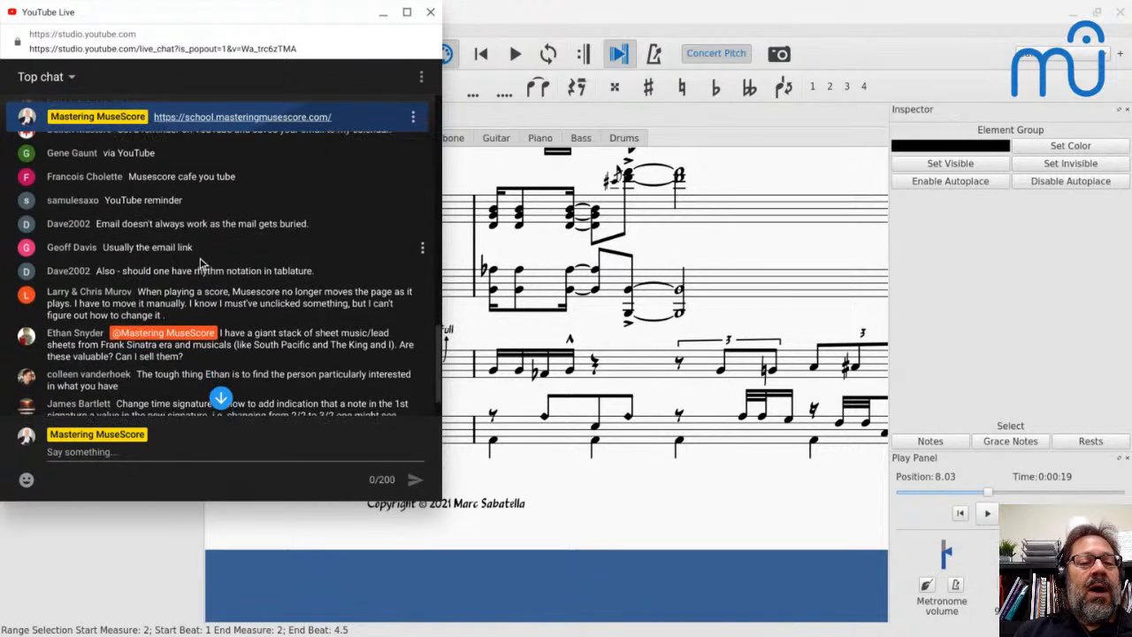
scroll(202, 263, down, 1)
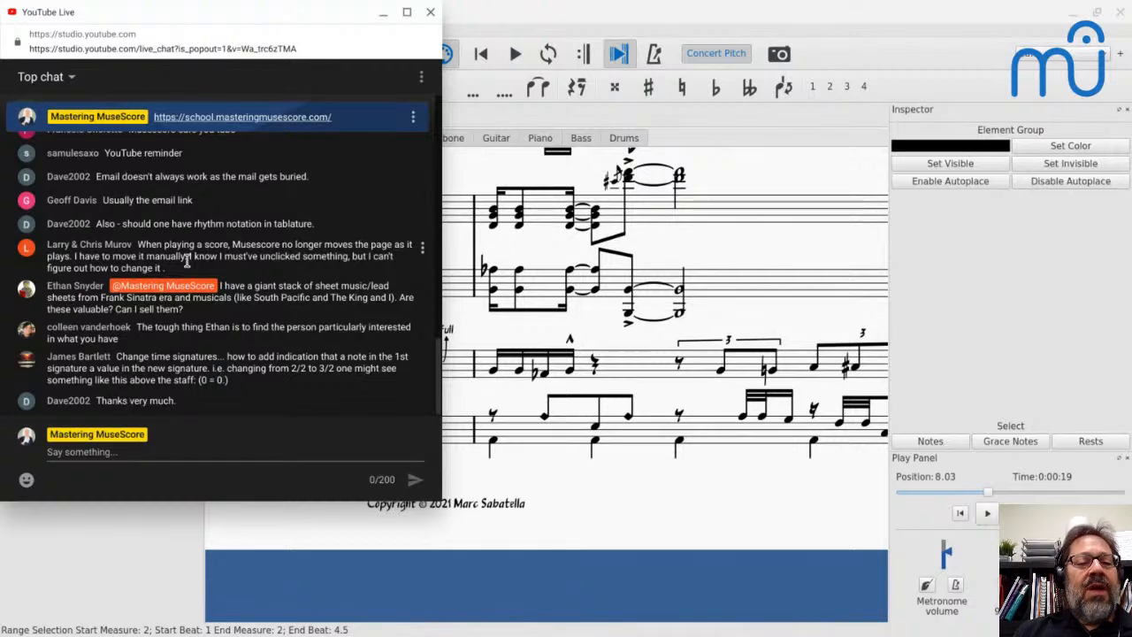
- Look back through the chat for the Harmony by LEGO Blocks book message, and read on to the time signature question
scroll(263, 241, up, 5)
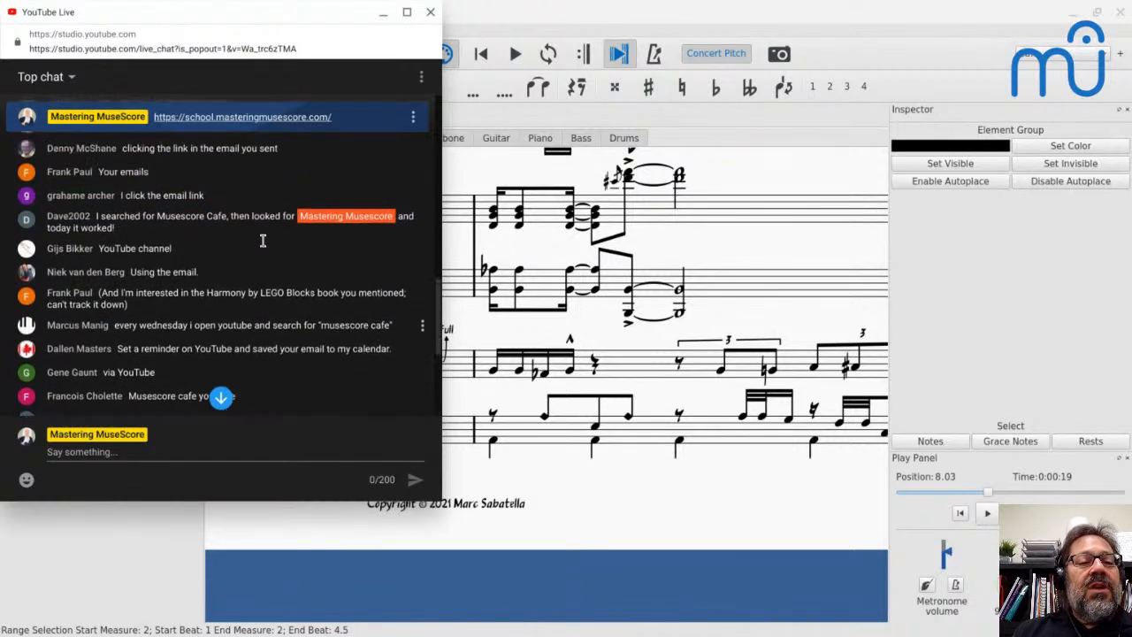
scroll(263, 241, up, 10)
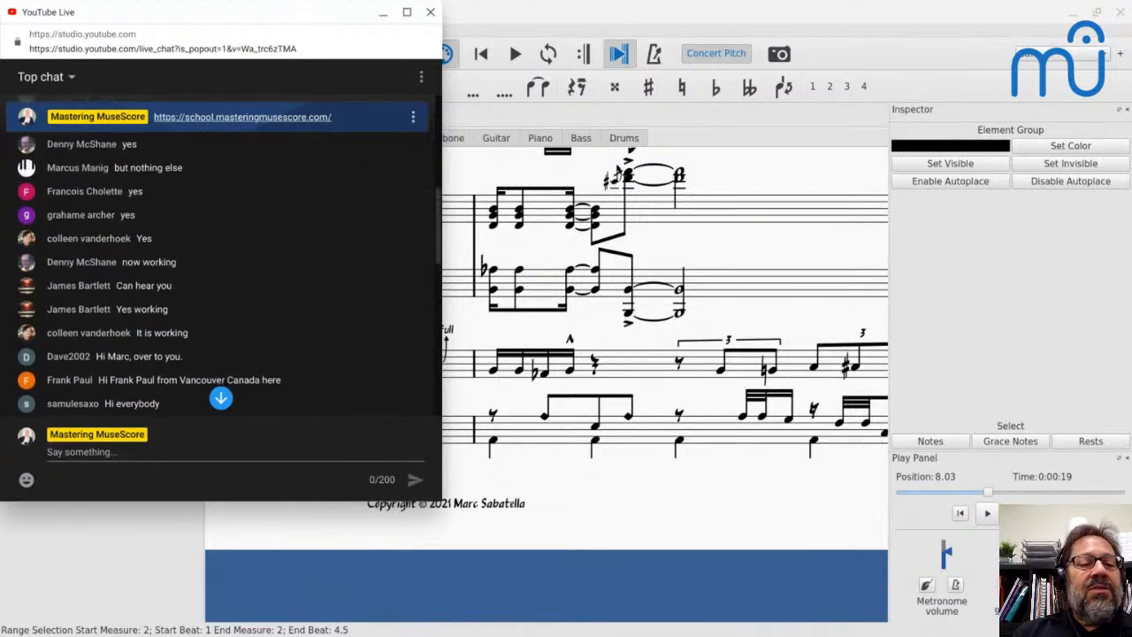
scroll(263, 240, up, 3)
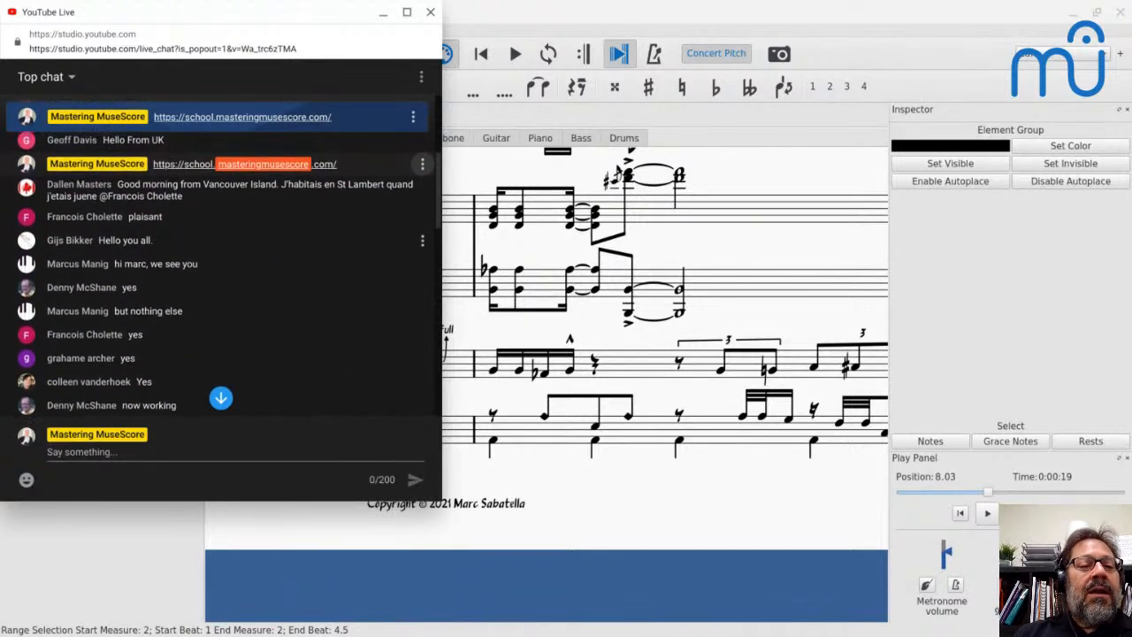
scroll(262, 241, up, 3)
scroll(227, 256, down, 15)
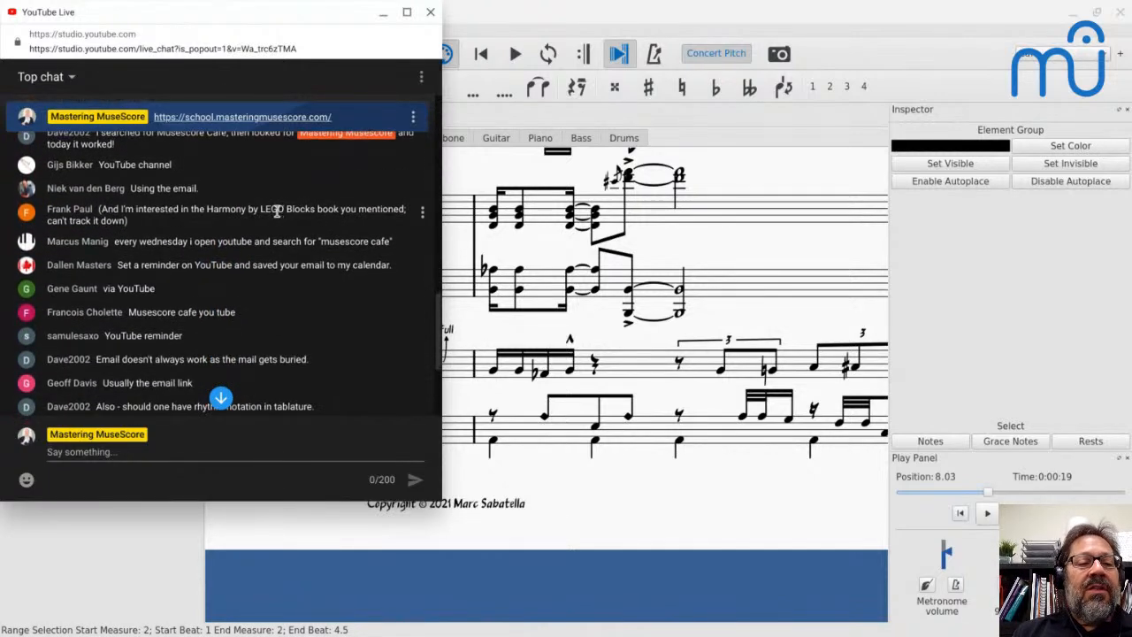
scroll(277, 212, down, 1)
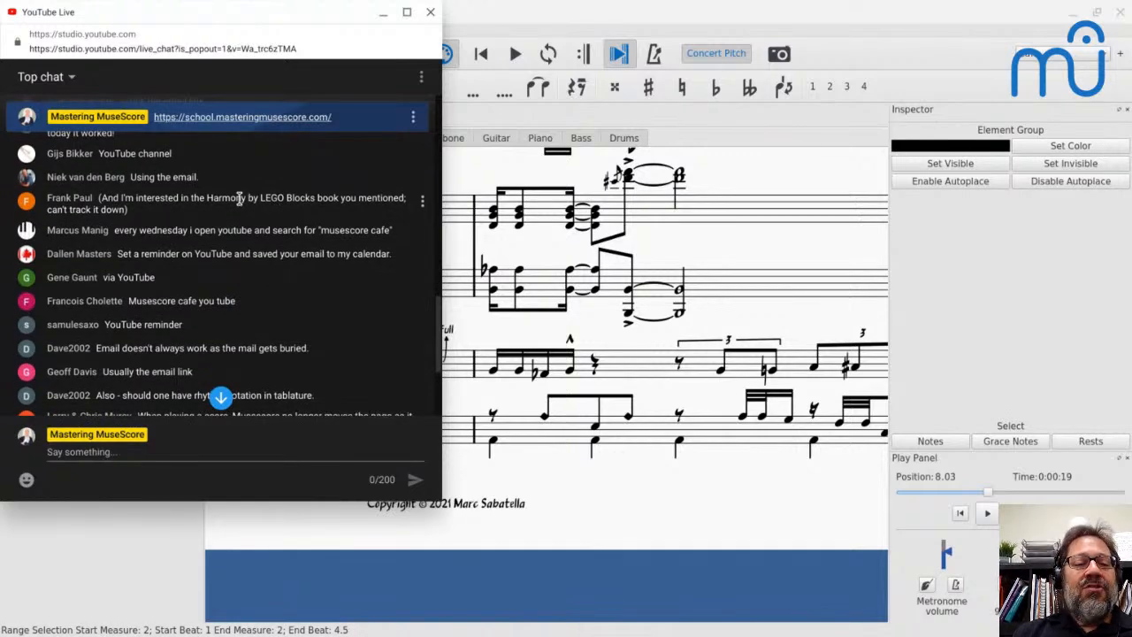
scroll(239, 199, down, 1)
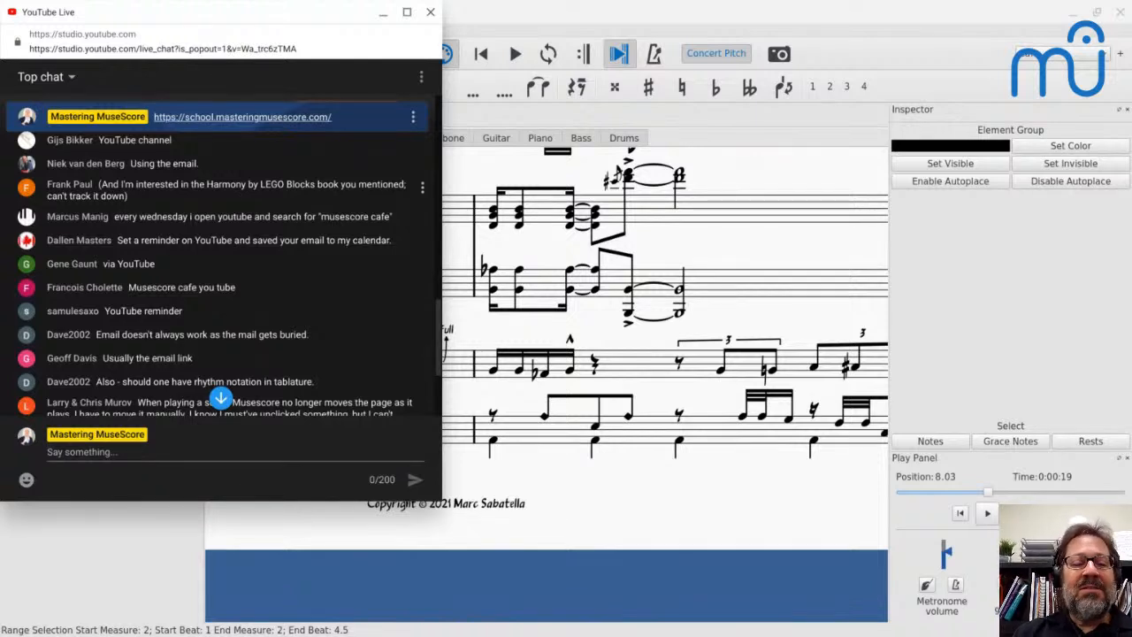
scroll(232, 177, down, 3)
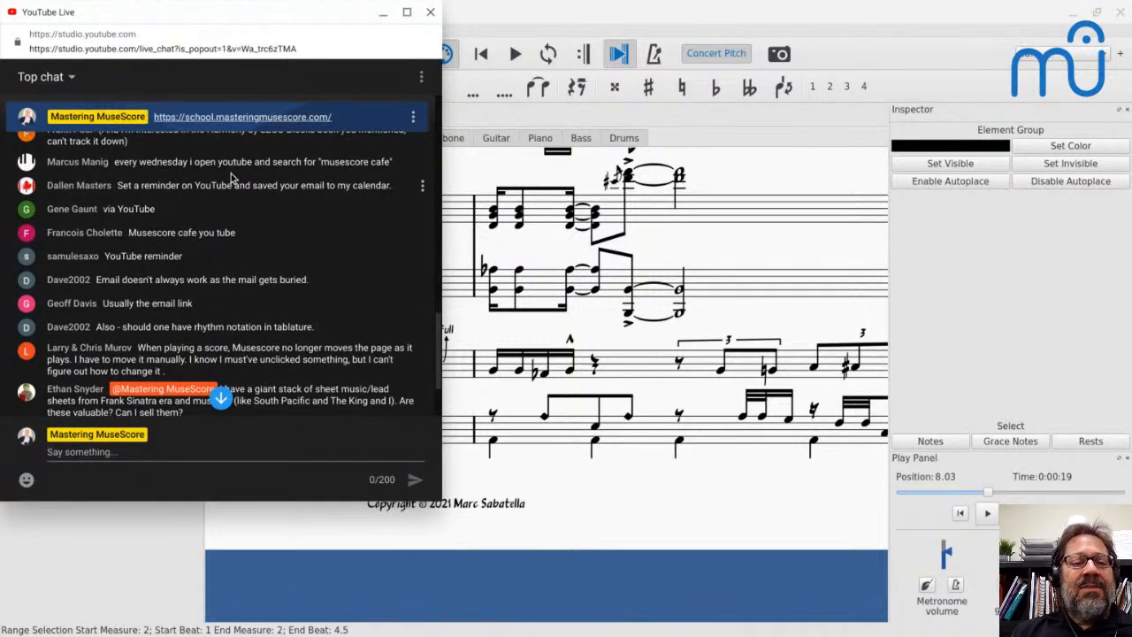
scroll(231, 177, down, 2)
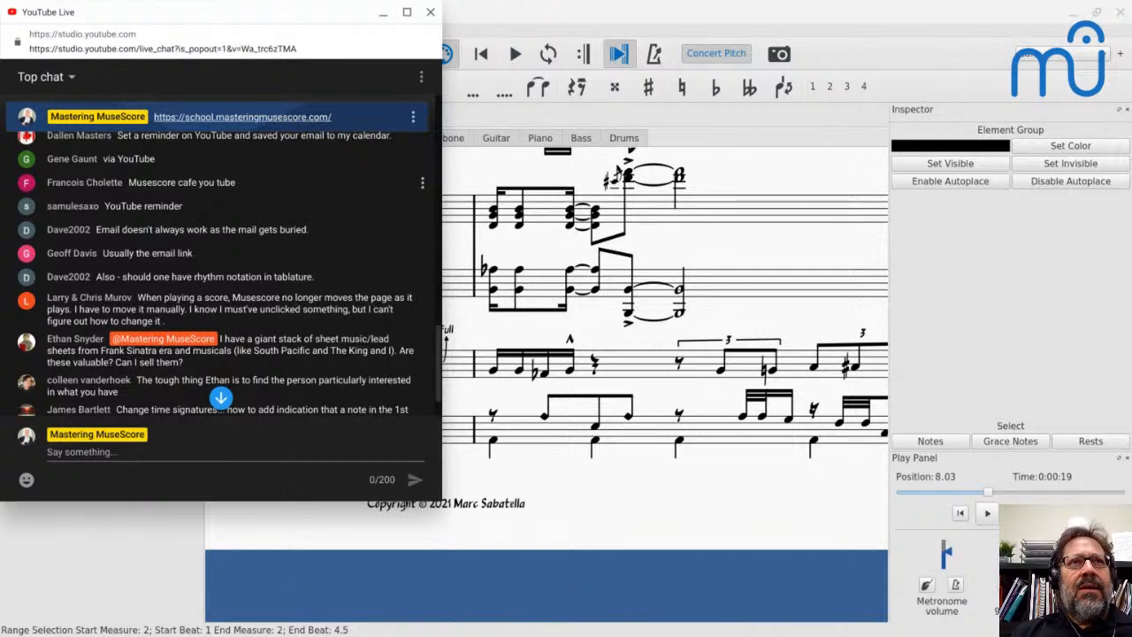
scroll(265, 225, down, 2)
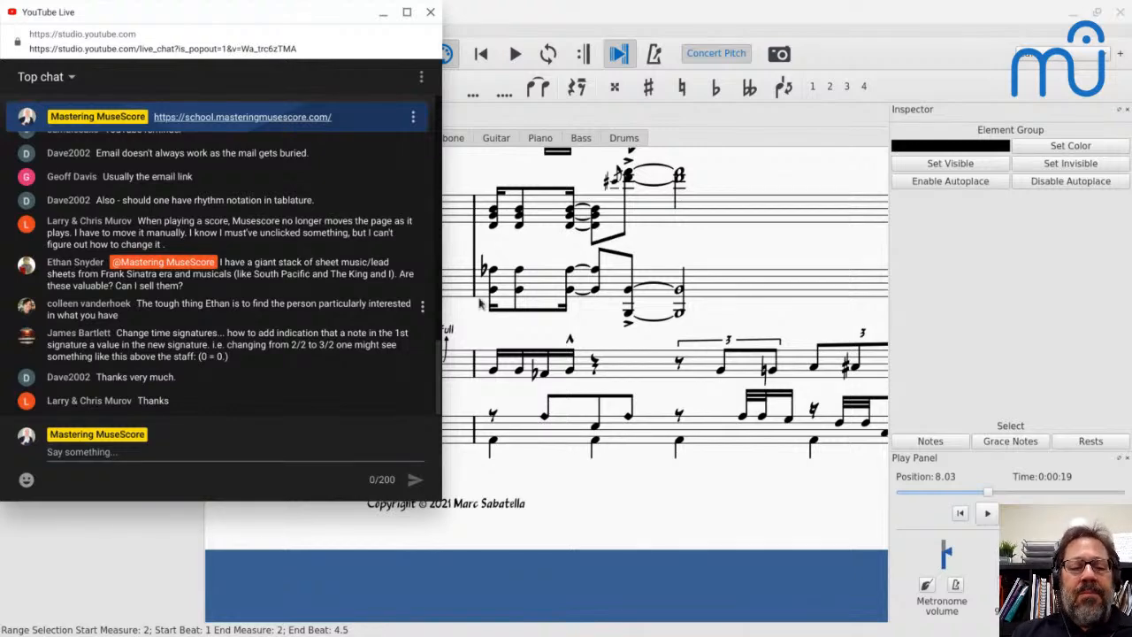
- Return to MuseScore, open the Untitled score, and add a 6/8 time signature at measure 3
click(533, 7)
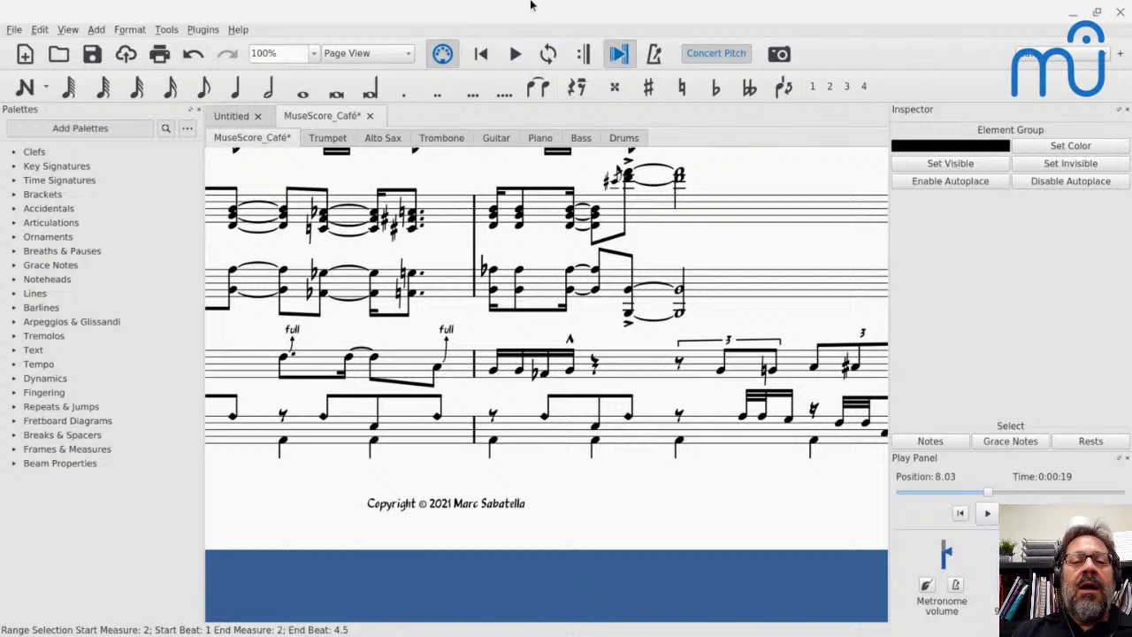
click(237, 117)
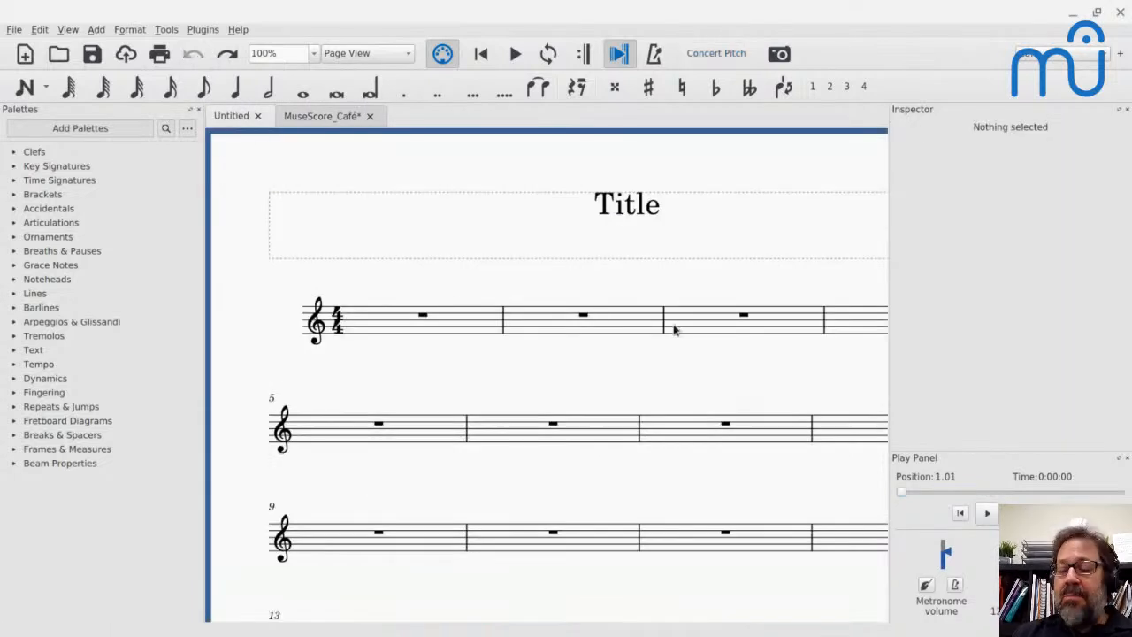
click(719, 325)
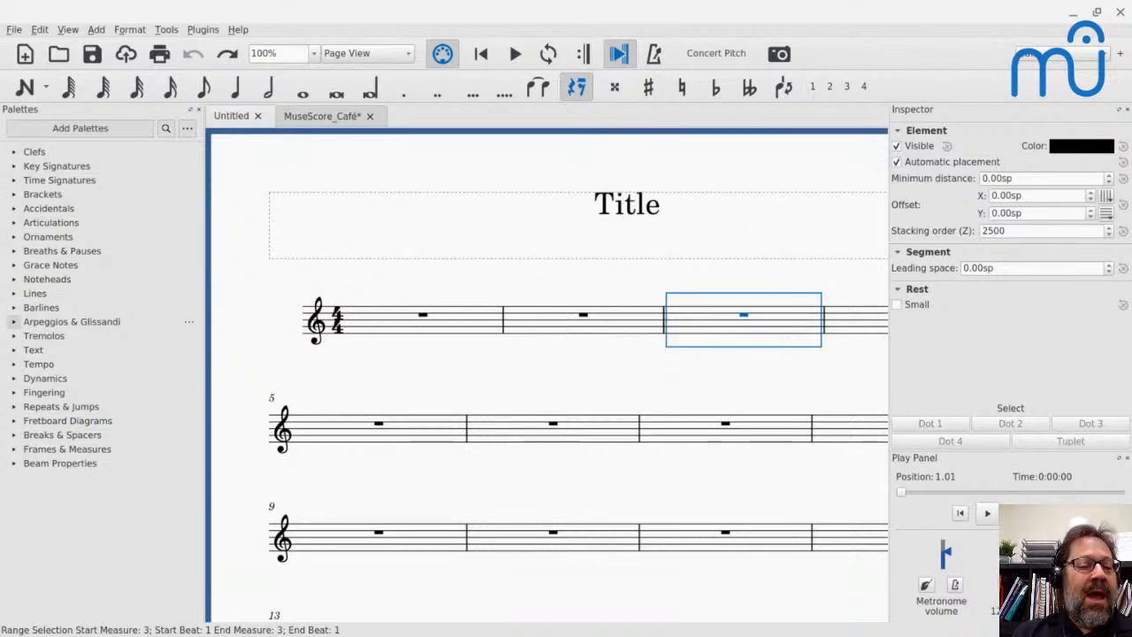
click(18, 367)
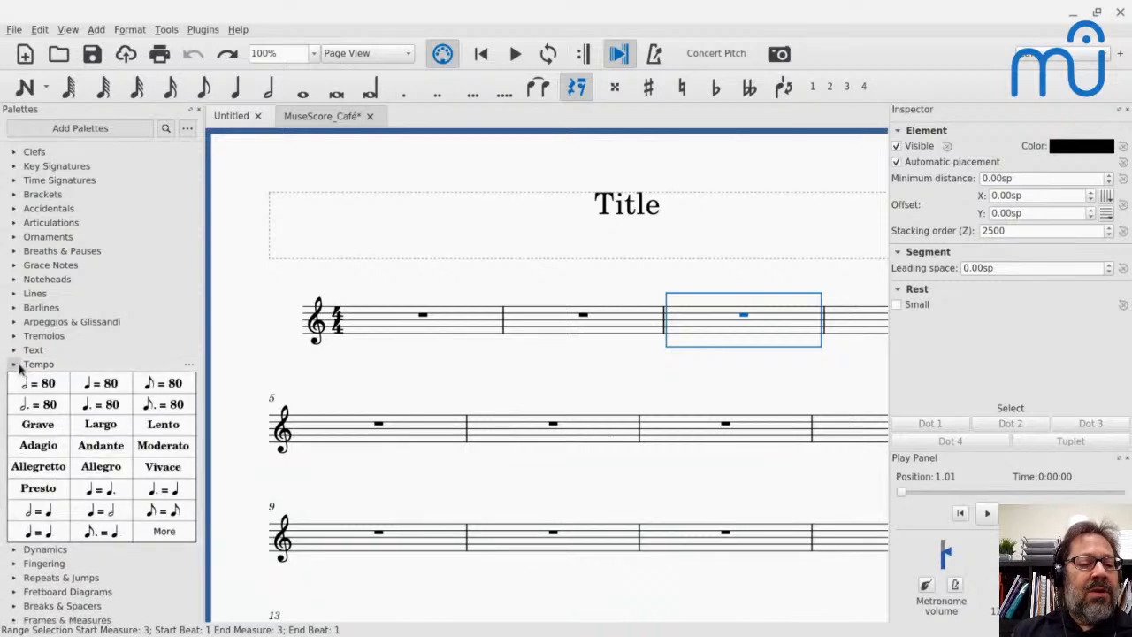
click(17, 368)
click(15, 181)
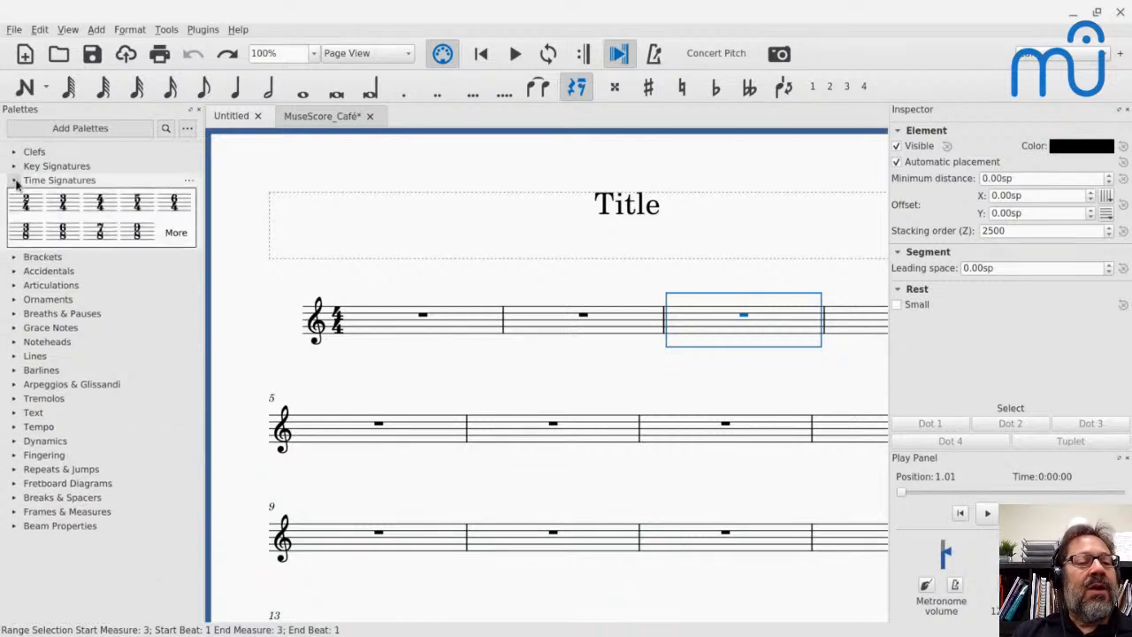
click(63, 231)
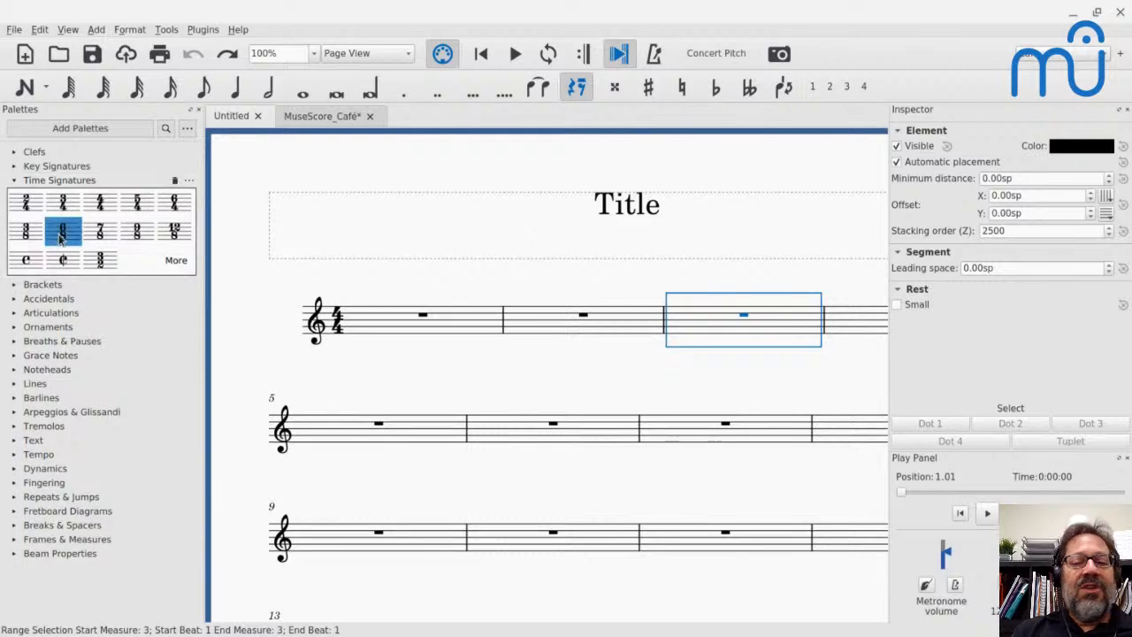
- Fill measures 1 and 2 with quarter-note Cs, four in each measure
click(362, 317)
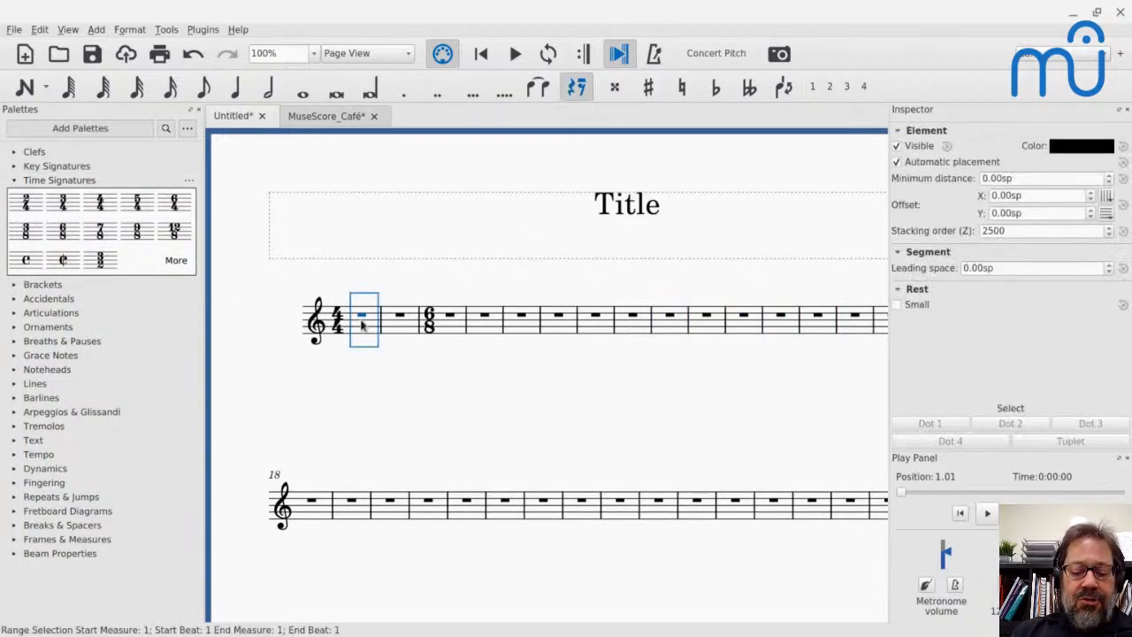
key(n)
key(c)
key(c)
key(c)
key(c)
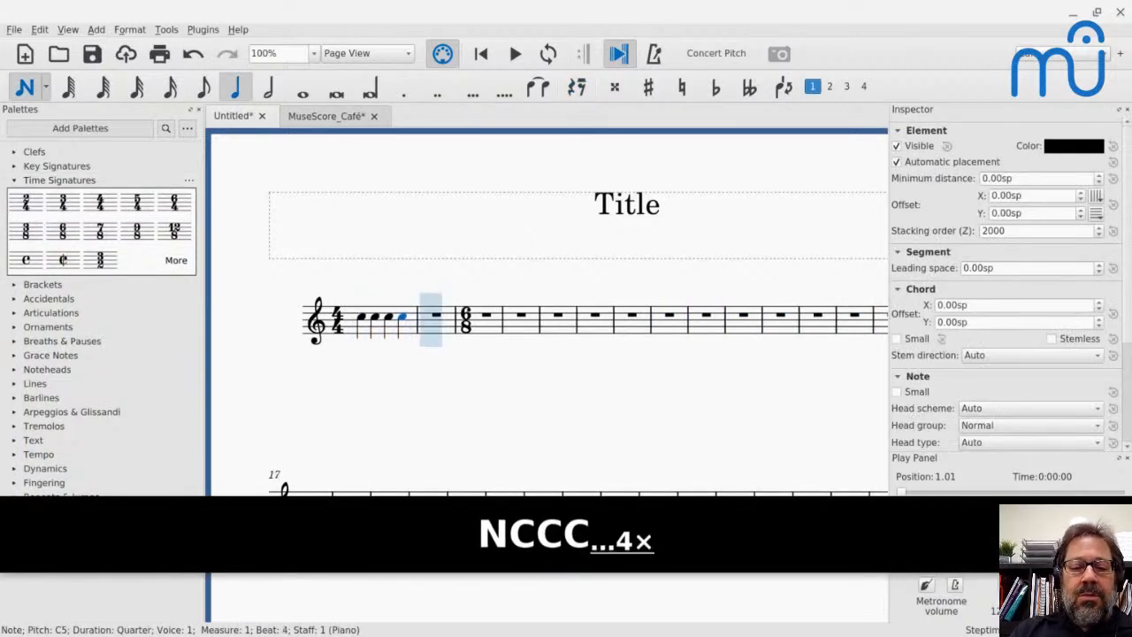
- Enter four dotted quarter-note Cs across the 6/8 measures 3 and 4, and leave note input
key(c)
key(c)
key(c)
key(c)
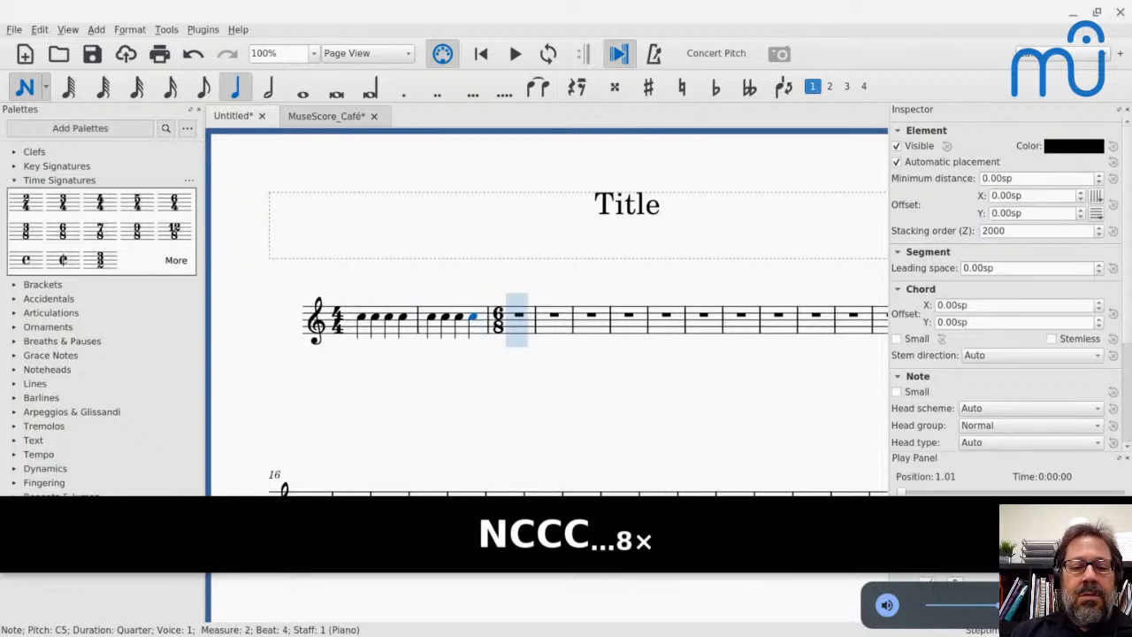
key(5)
key(period)
key(c)
key(c)
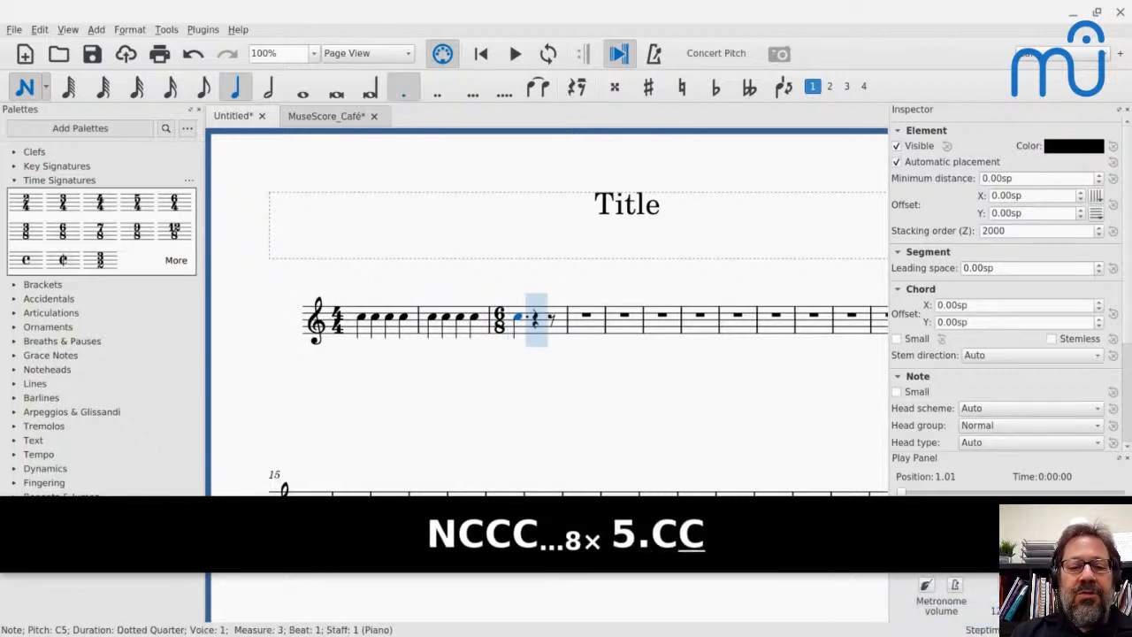
key(c)
key(c)
key(Escape)
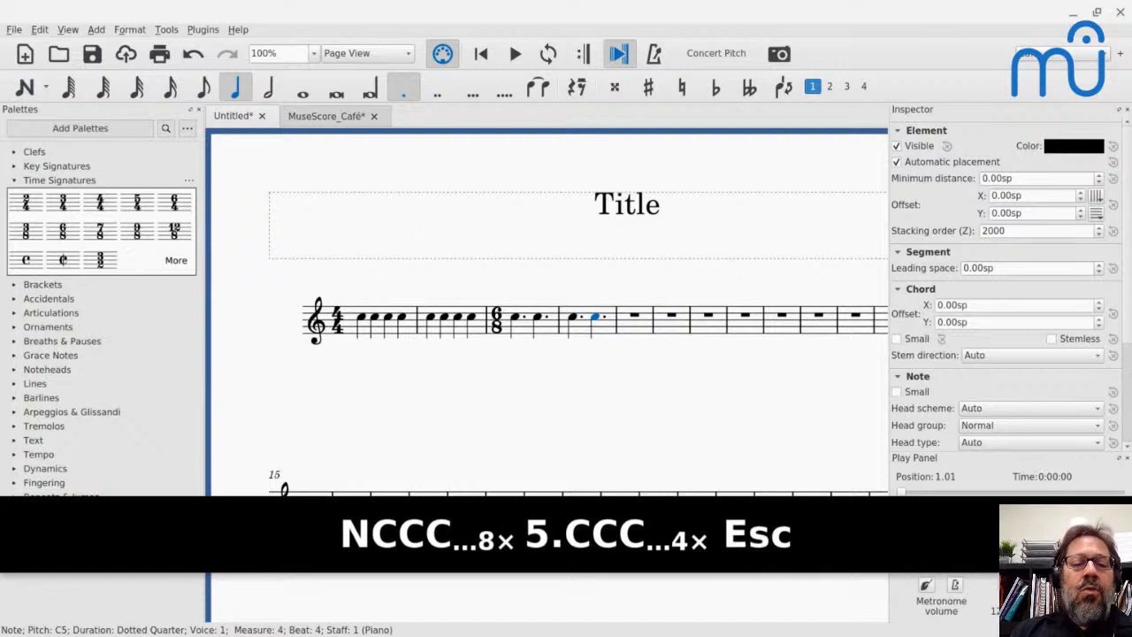
- Play the score from measure 2 across the change to 6/8, and undo the accidental shift of the note
click(432, 311)
key(space)
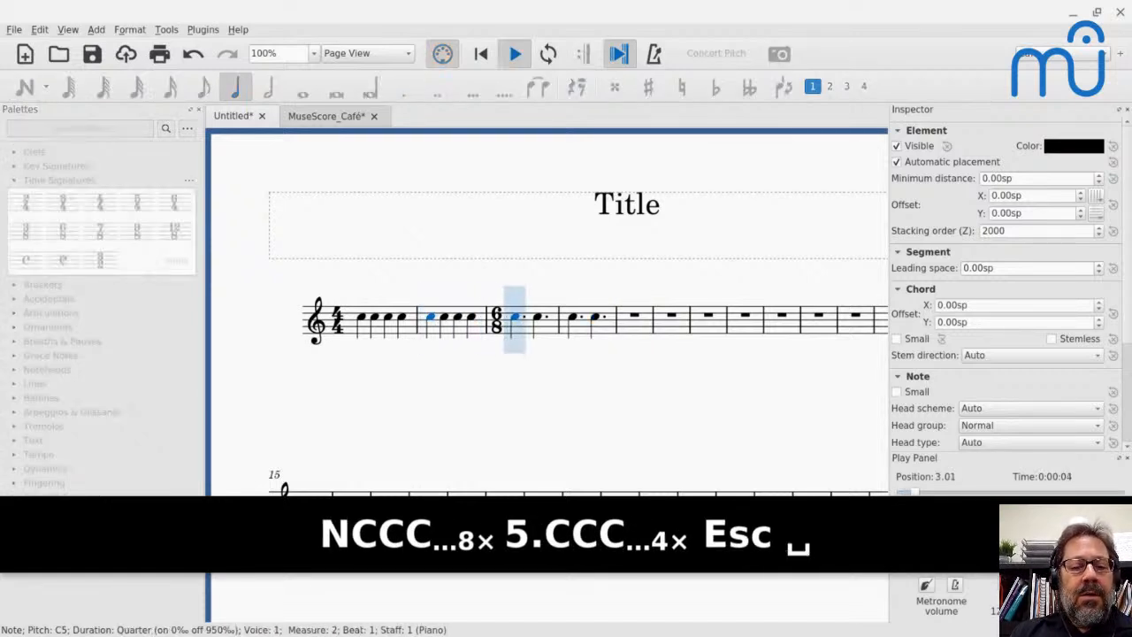
key(space)
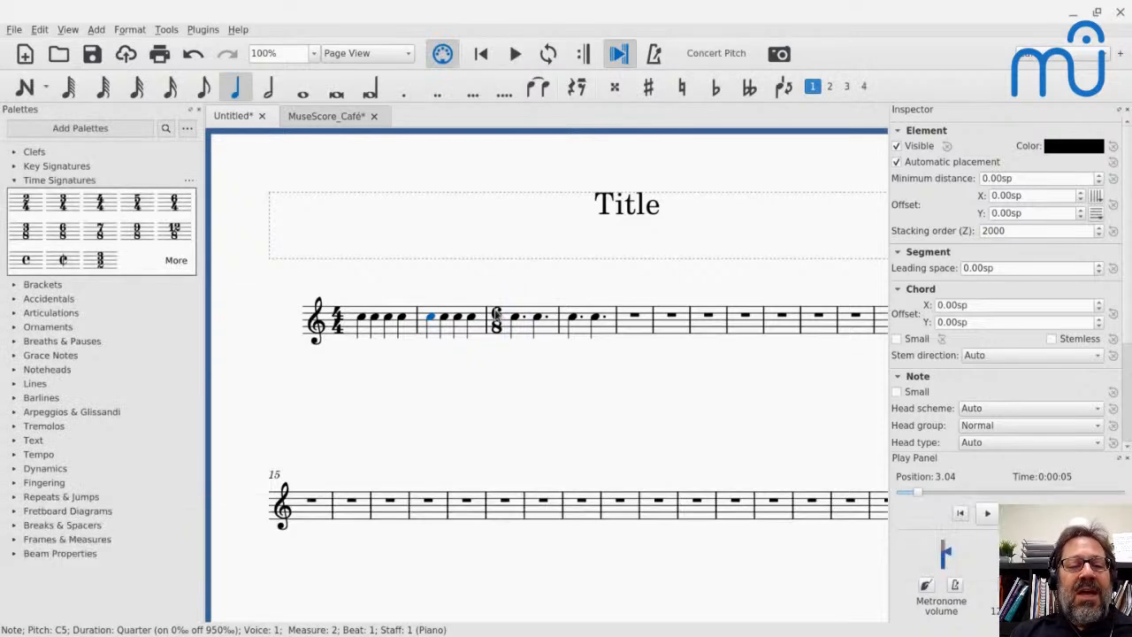
key(space)
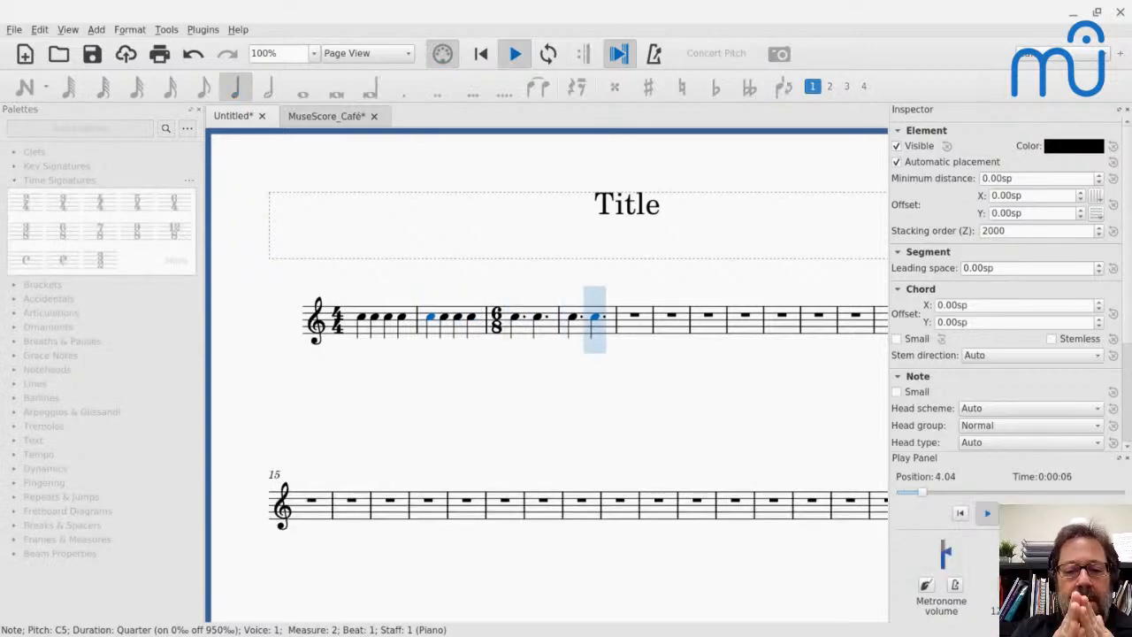
key(space)
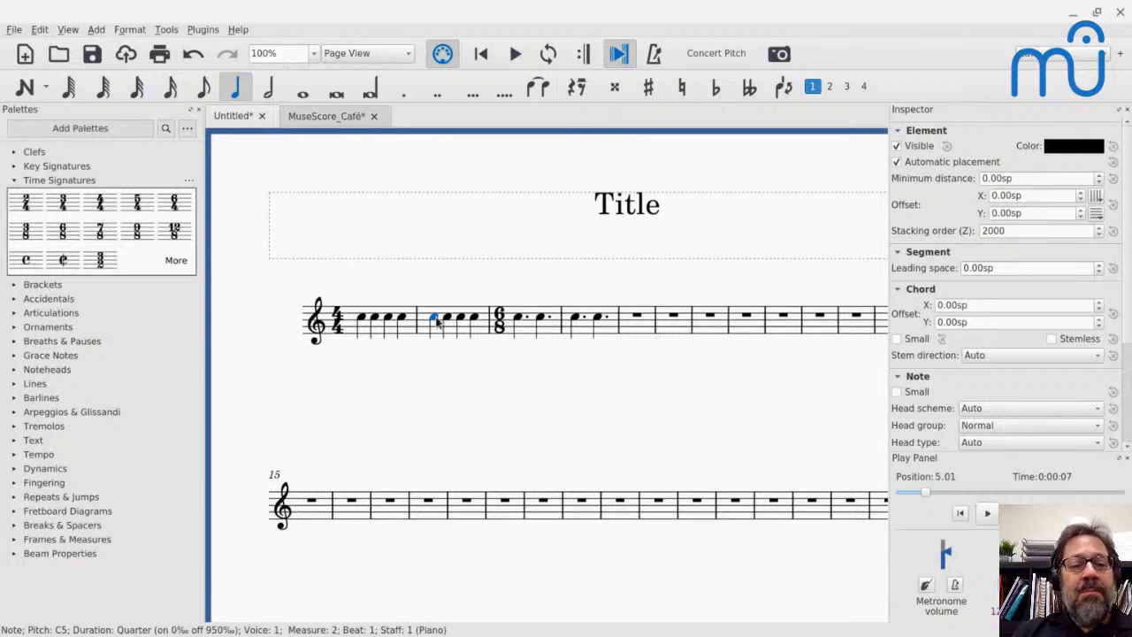
key(ctrl+z)
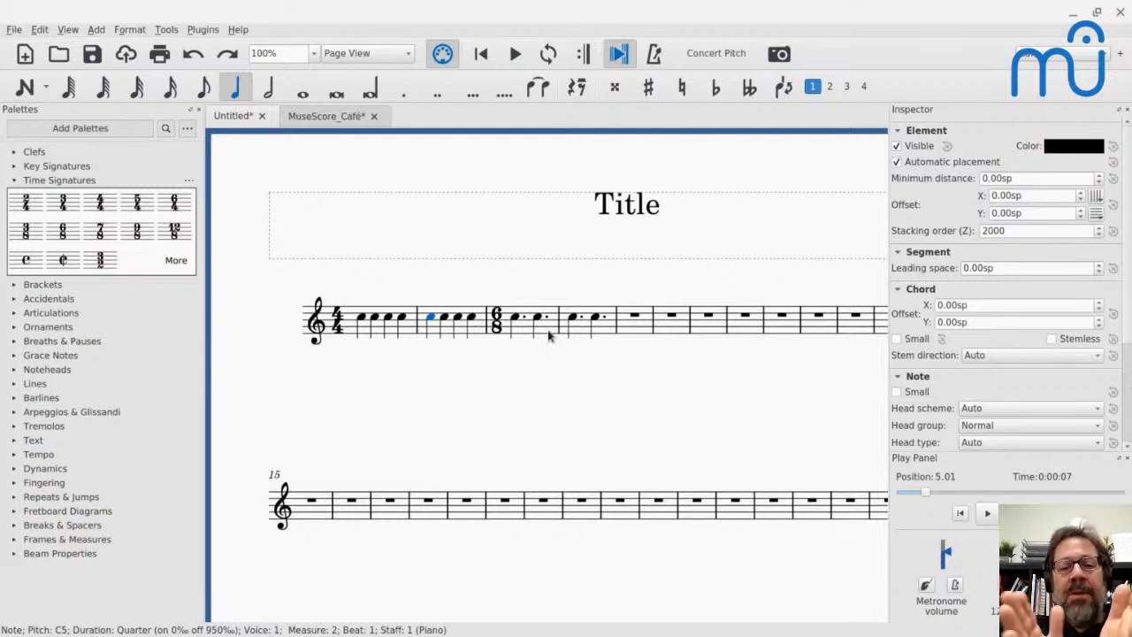
- Add the quarter note = dotted quarter note metric modulation above the first note of measure 3
click(517, 318)
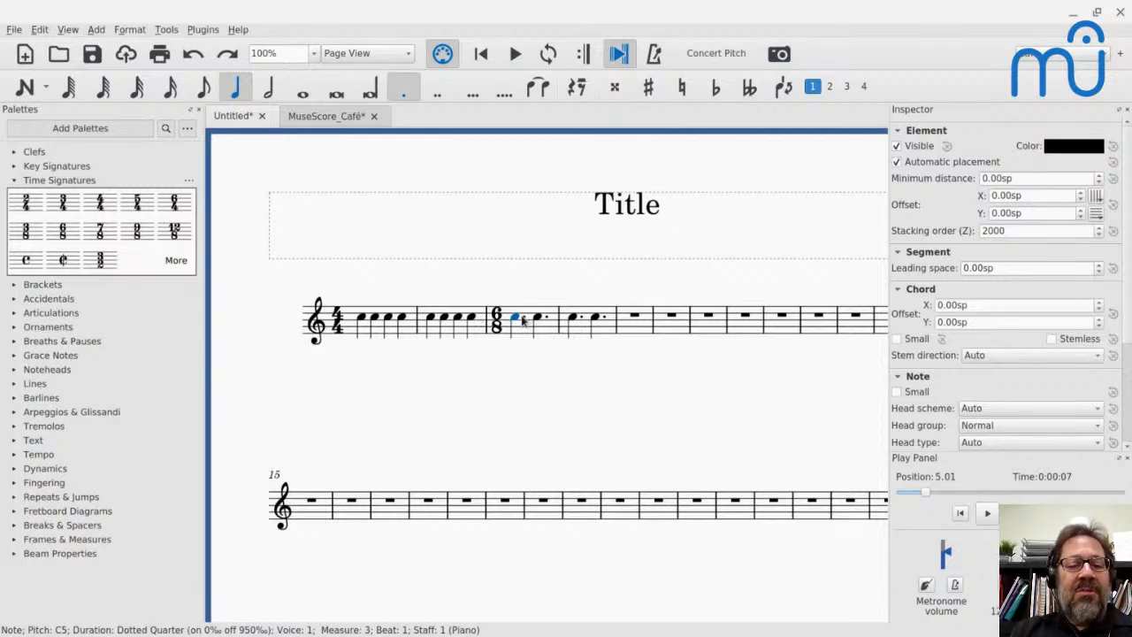
click(433, 320)
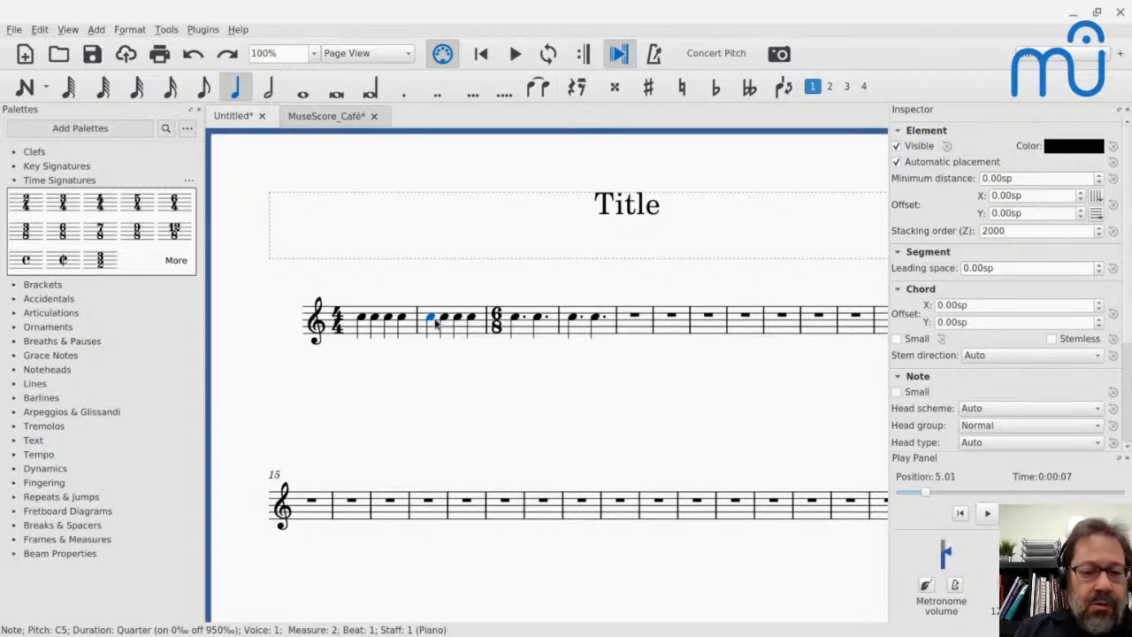
click(518, 319)
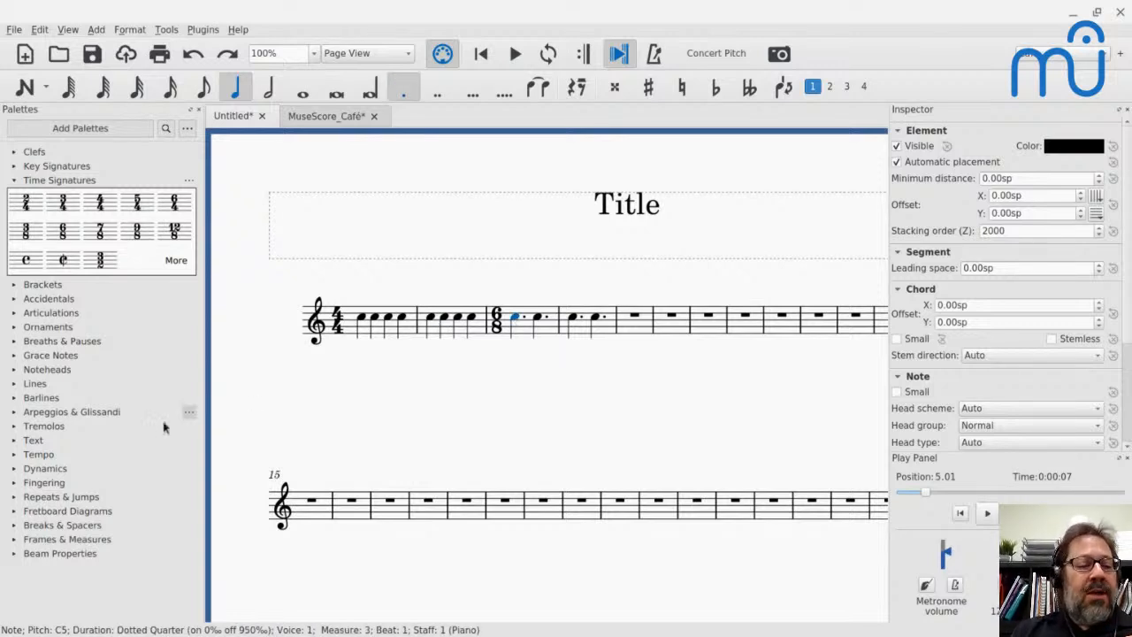
click(17, 455)
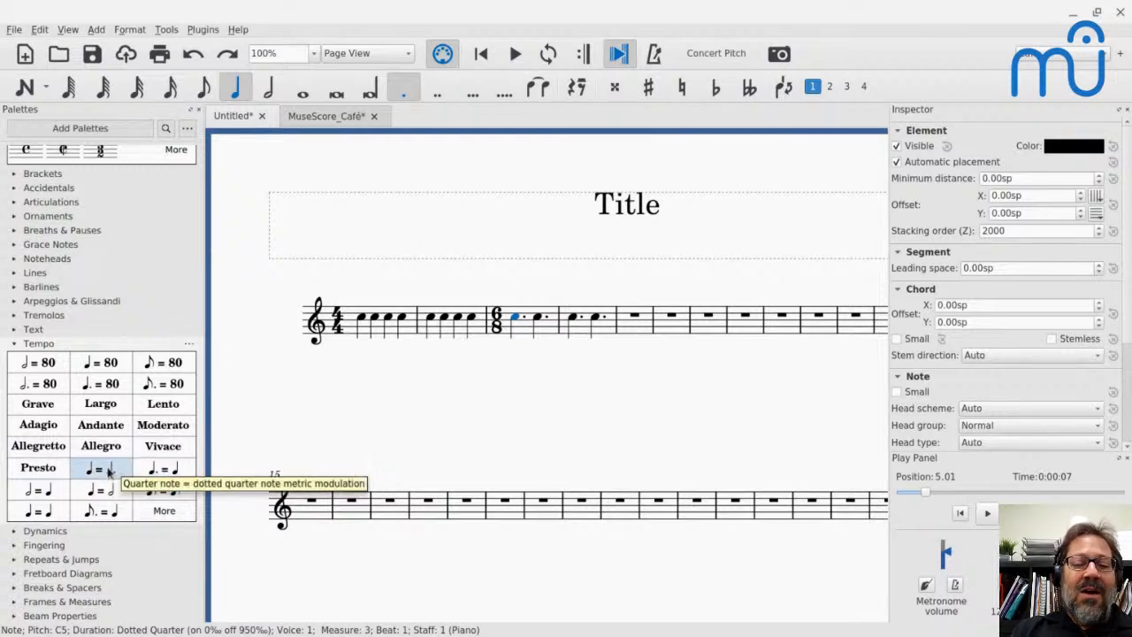
click(107, 471)
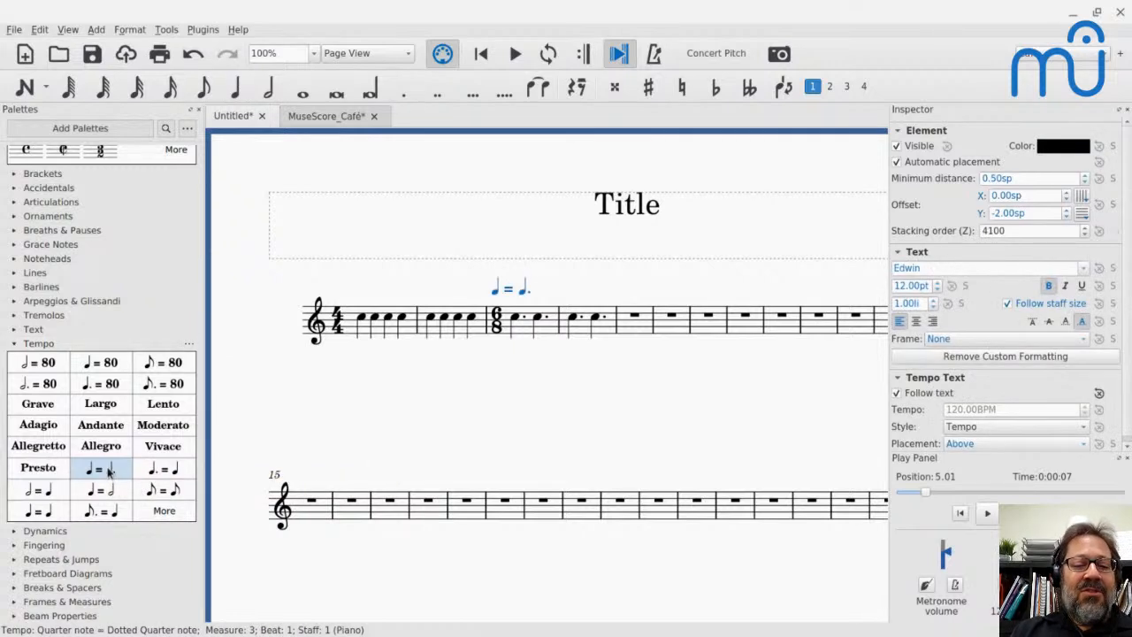
- Play from measure 2 to hear the quarter note = dotted quarter note marking's effect on the tempo
click(441, 318)
key(space)
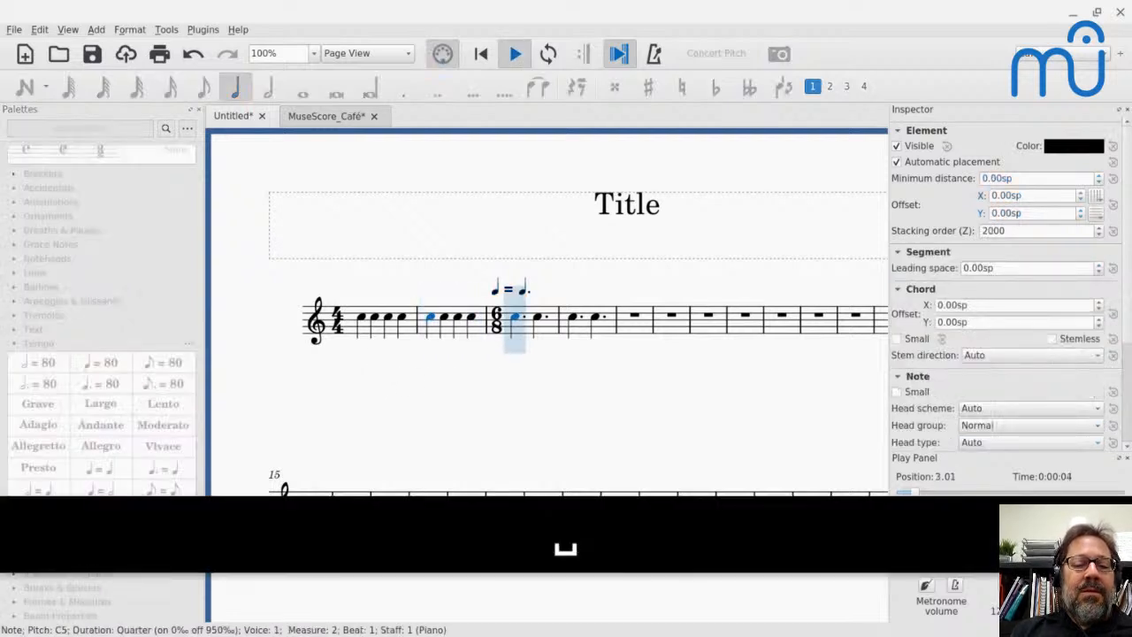
key(space)
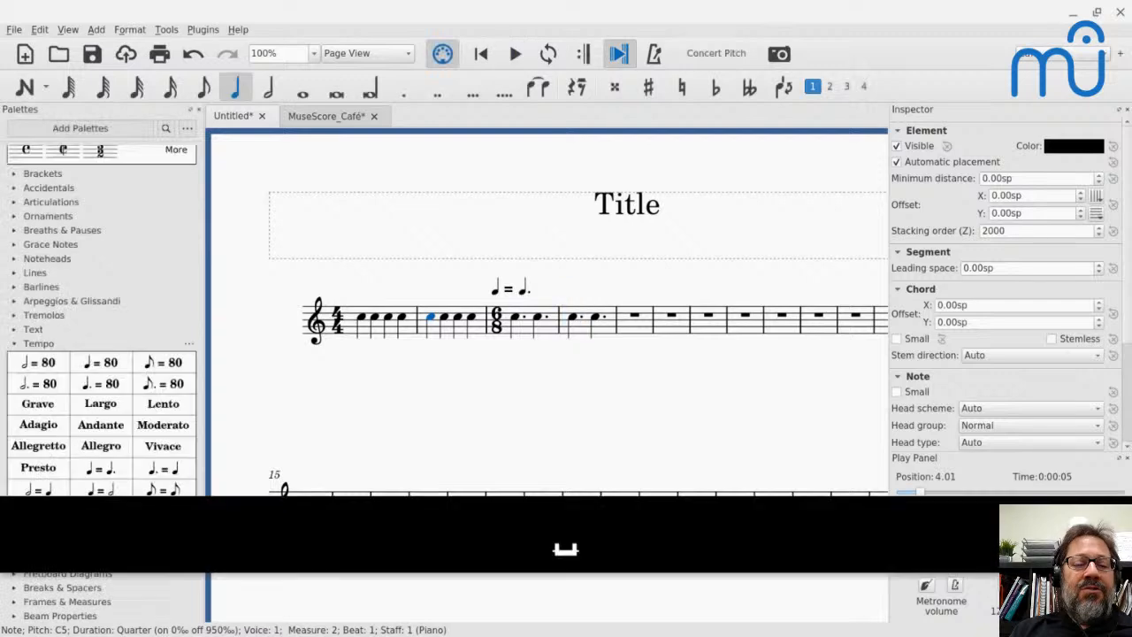
- Replace the marking above measure 3 with the dotted quarter note = quarter note metric modulation
click(524, 290)
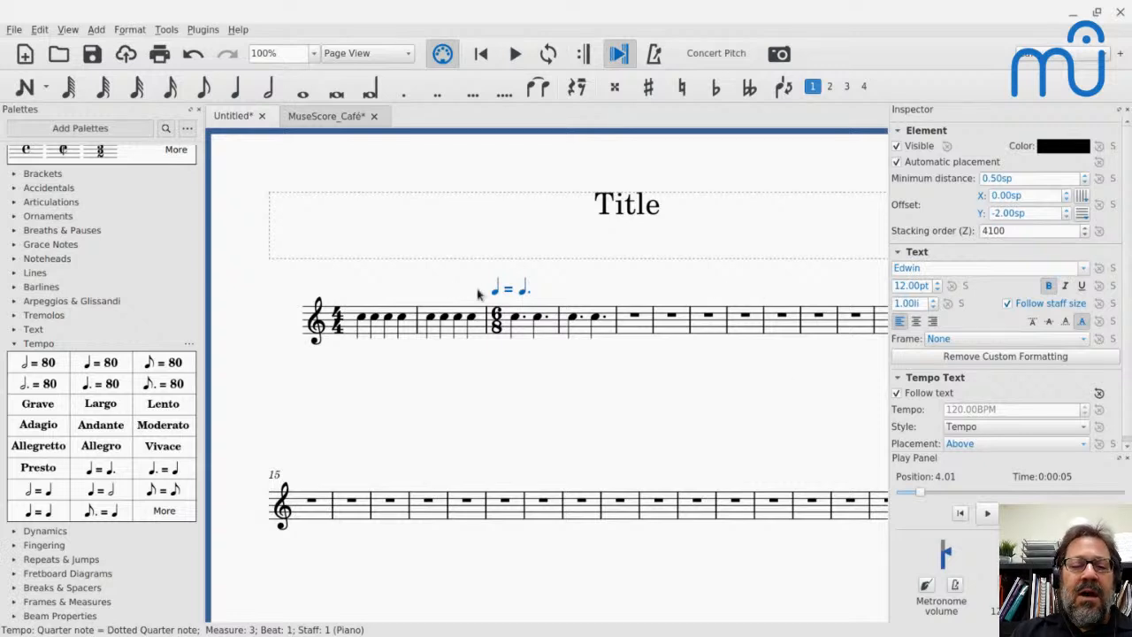
key(BackSpace)
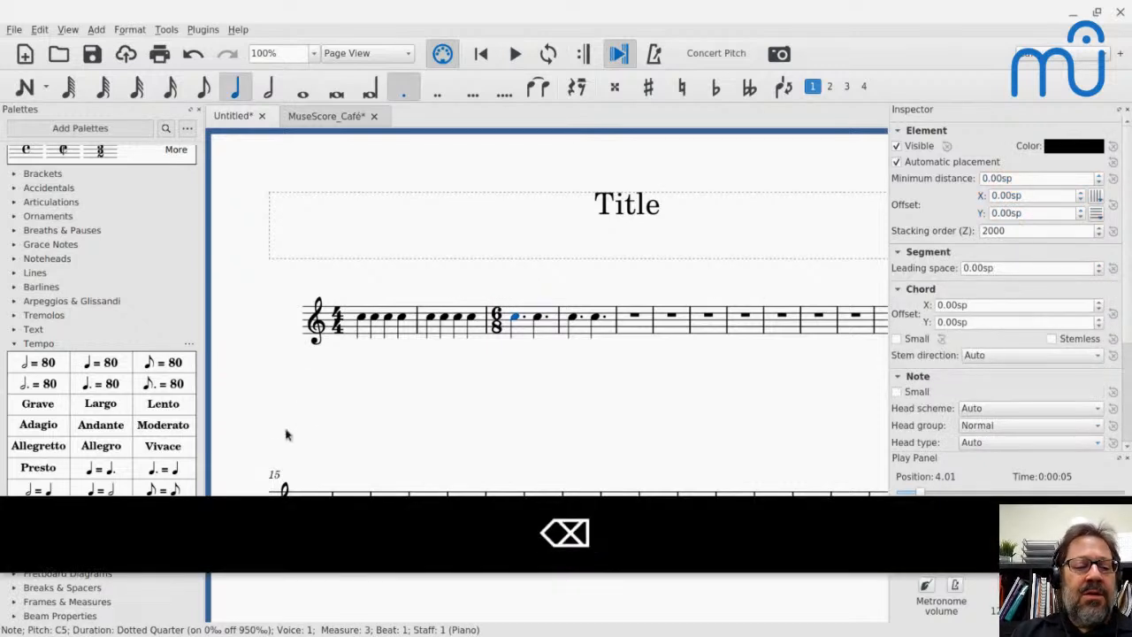
click(155, 478)
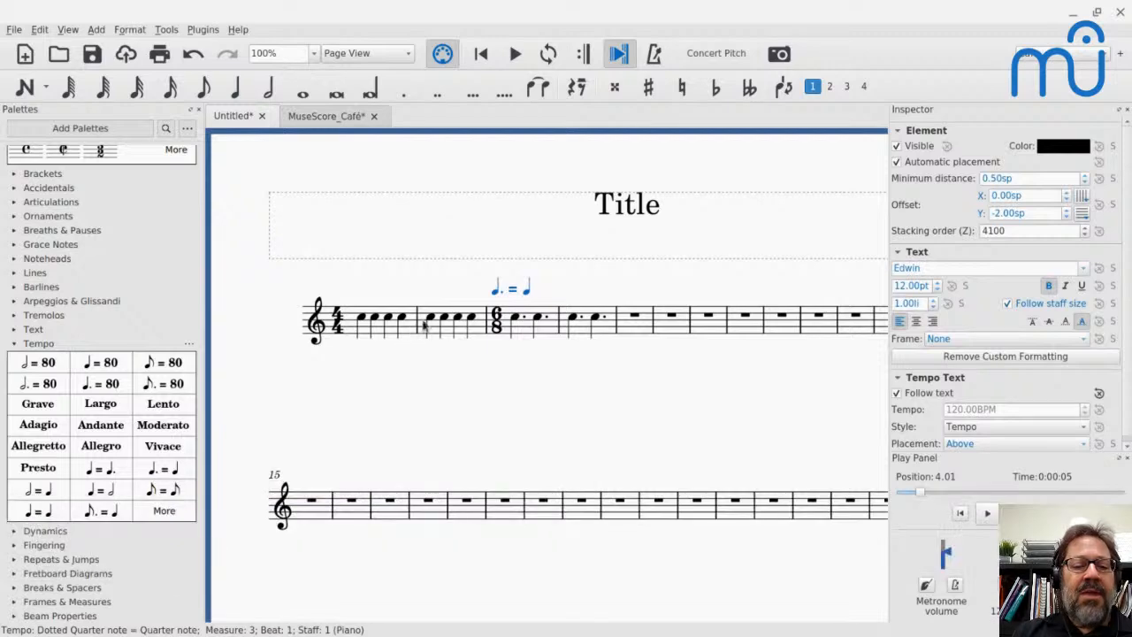
- Play from measure 2 to check the playback tempo with the dotted quarter note = quarter note marking
click(432, 319)
key(space)
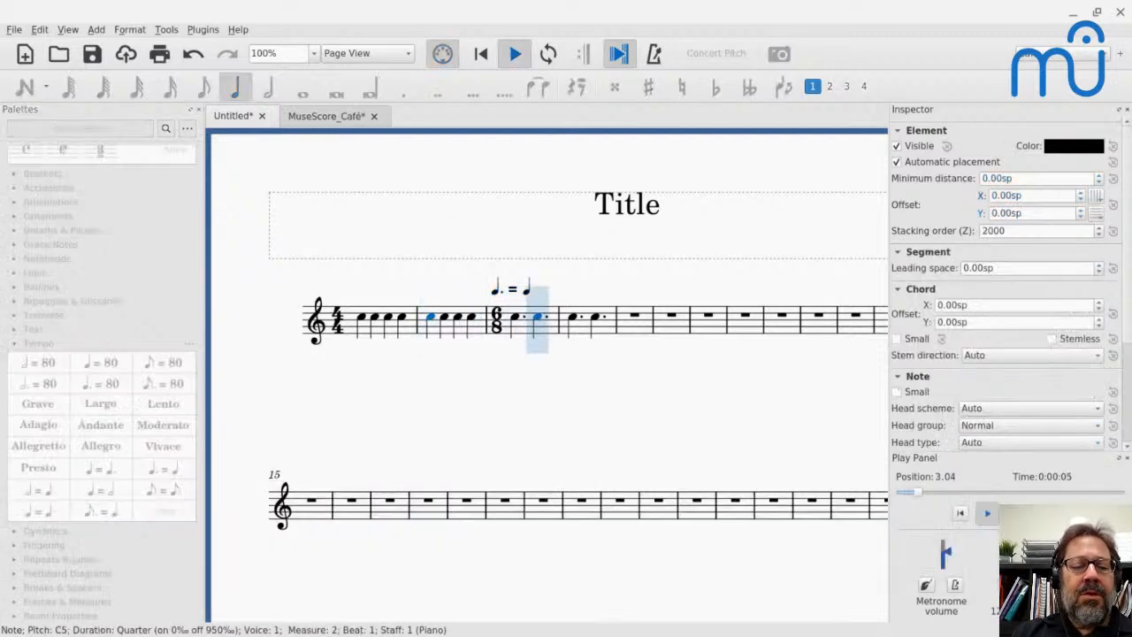
key(space)
- Turn off Follow text for the metric modulation, set its tempo to 180 BPM, and play from measure 2 to check it
click(531, 295)
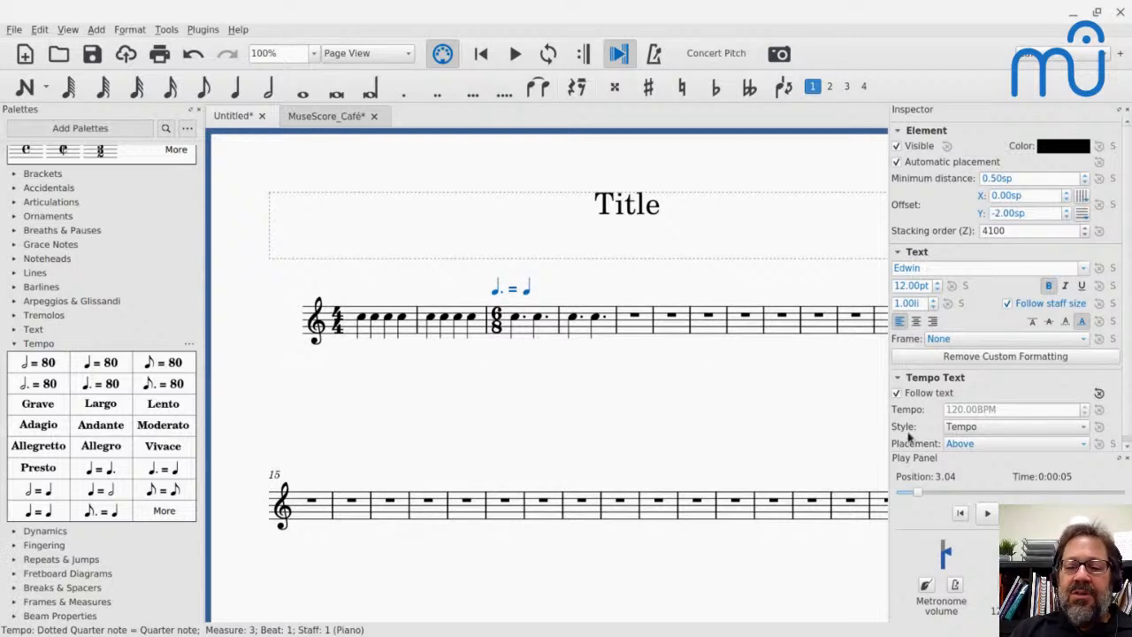
click(897, 393)
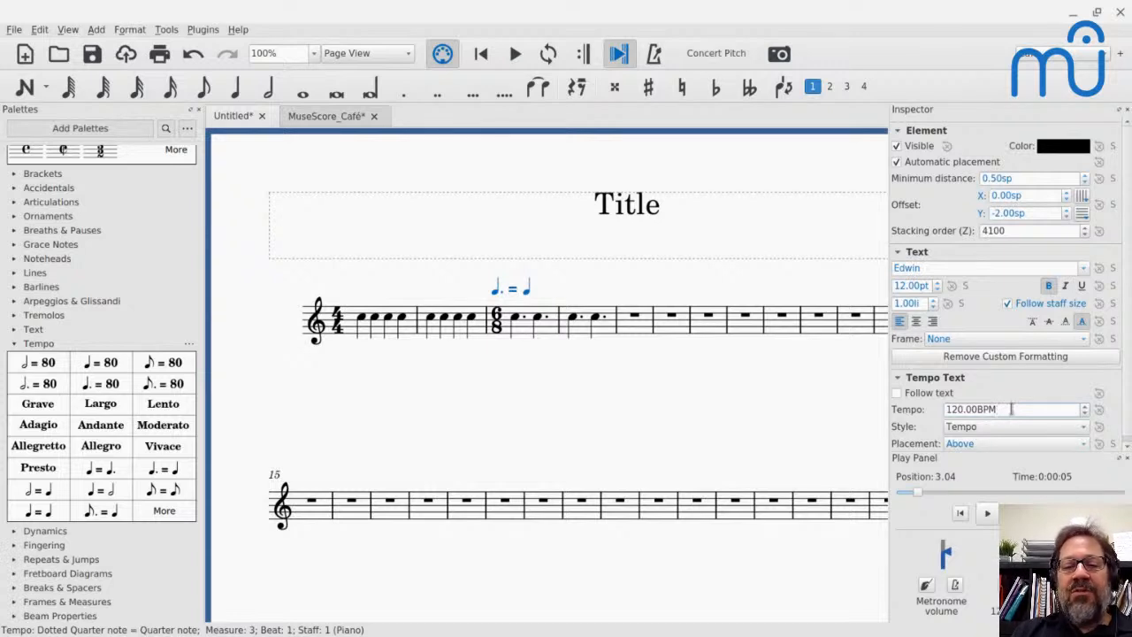
key(ctrl+a)
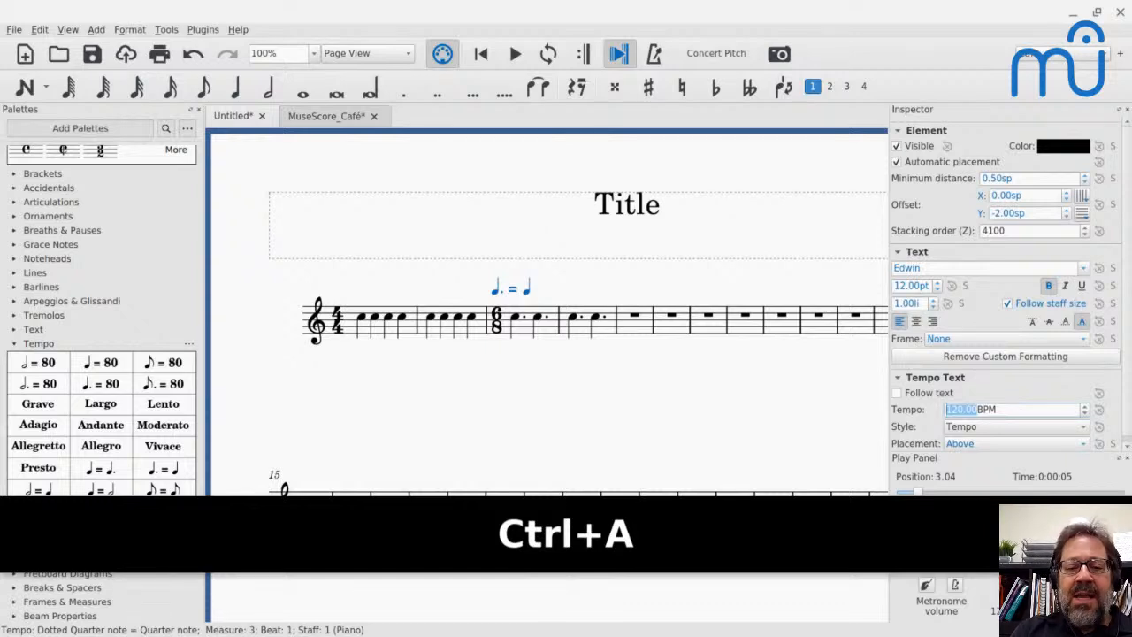
text(180)
key(Return)
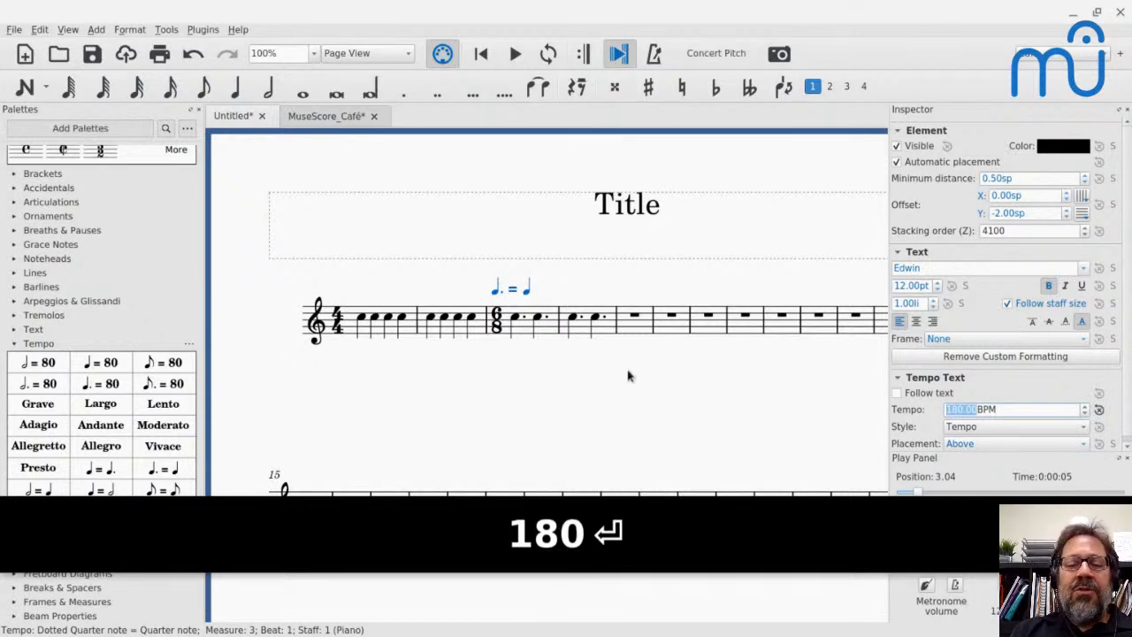
key(space)
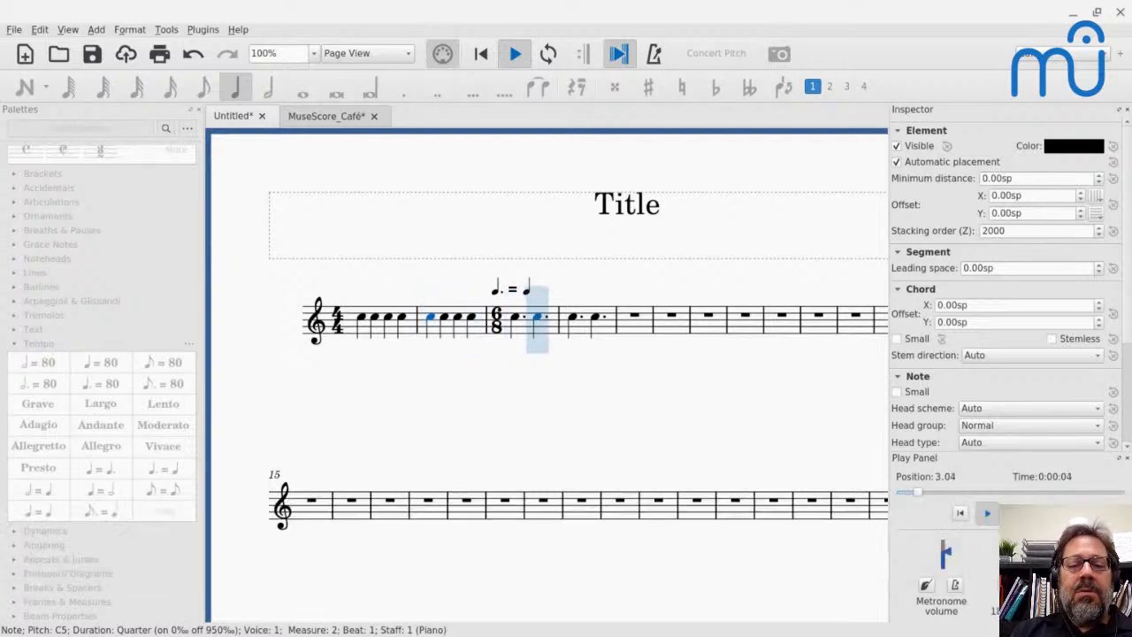
key(space)
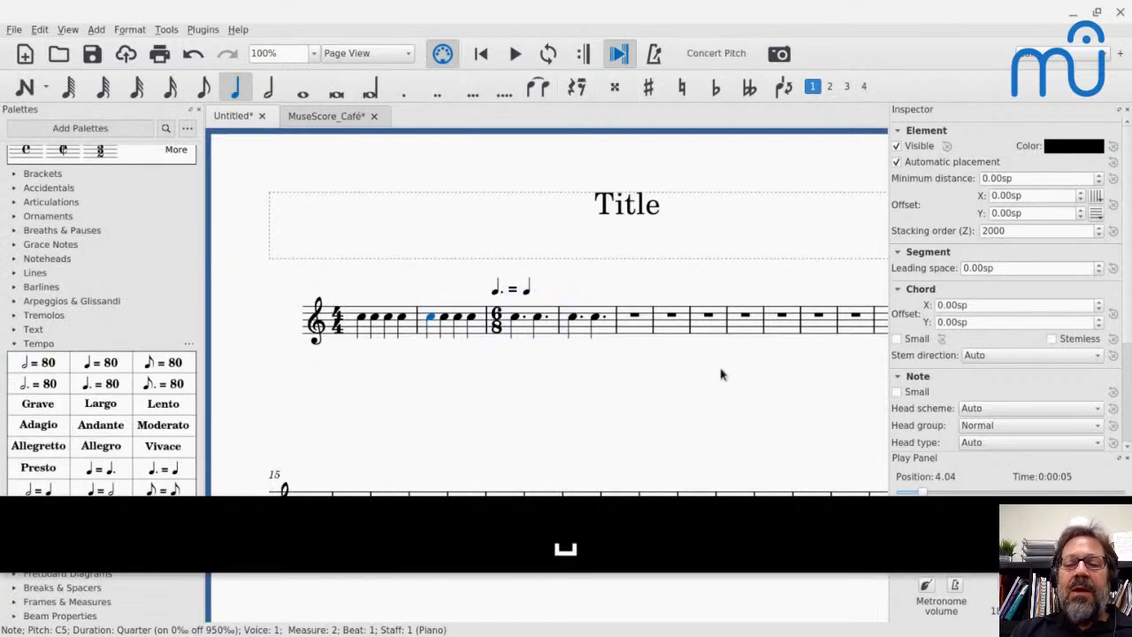
- Select the metric modulation above measure 3, and switch to the YouTube Live chat for the next questions
click(496, 297)
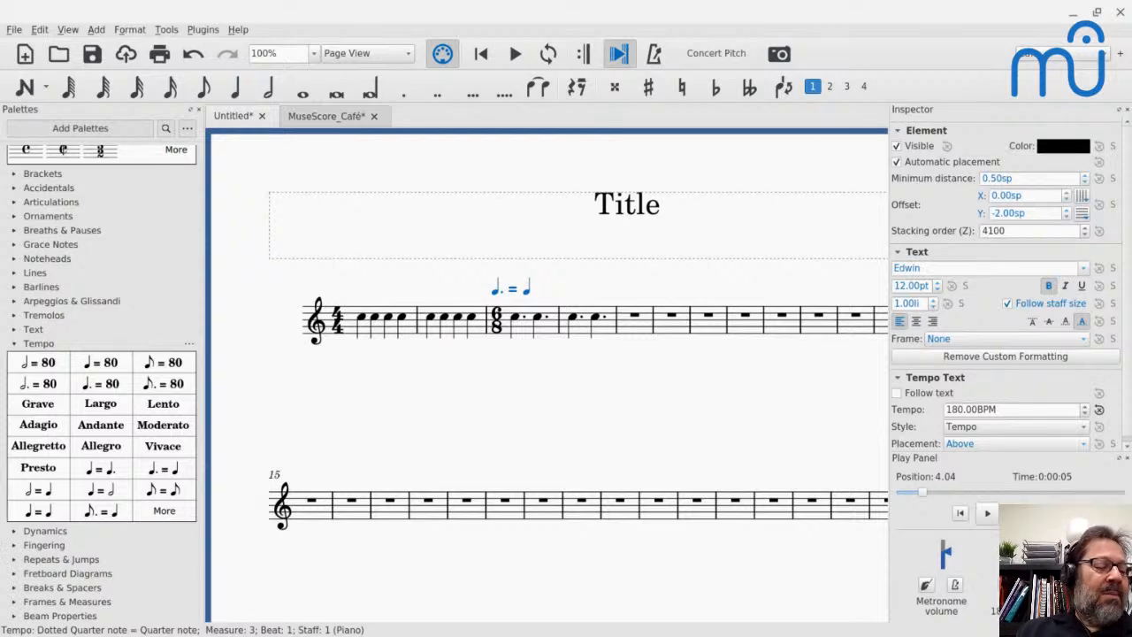
key(alt+Tab)
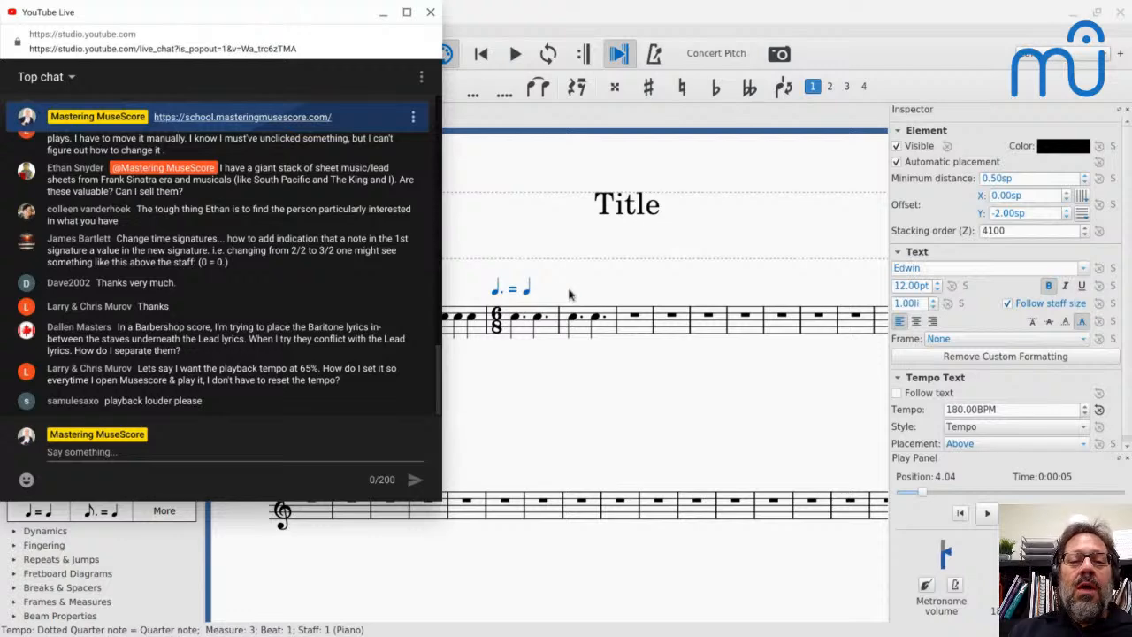
- Edit the metric modulation above measure 3, replacing the quarter note after the equals sign with an eighth note symbol
click(533, 300)
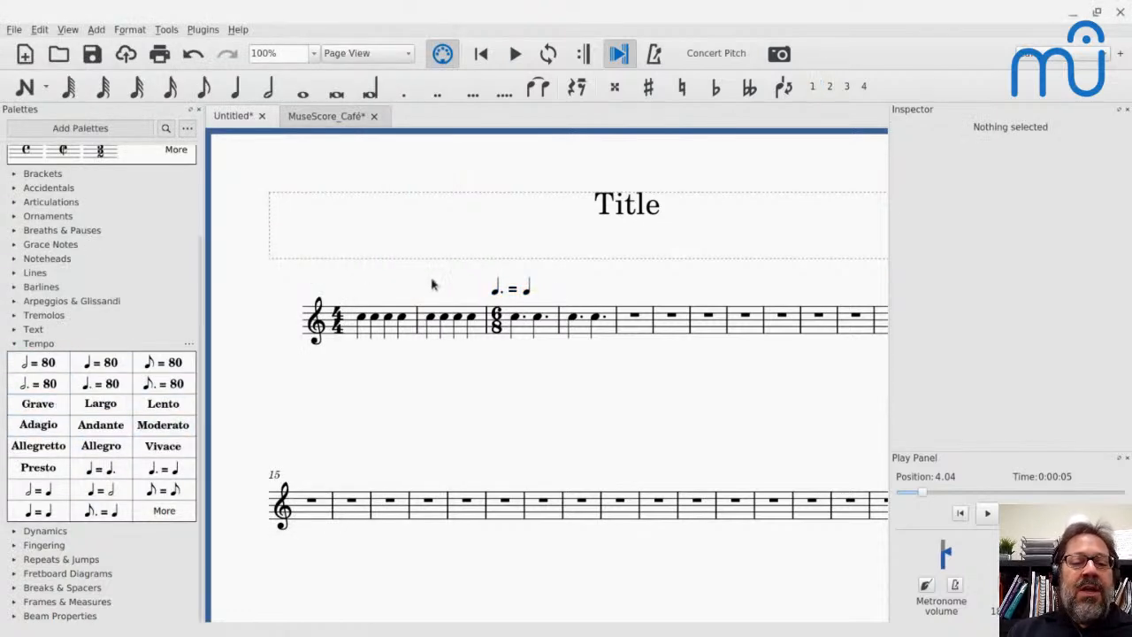
double_click(506, 289)
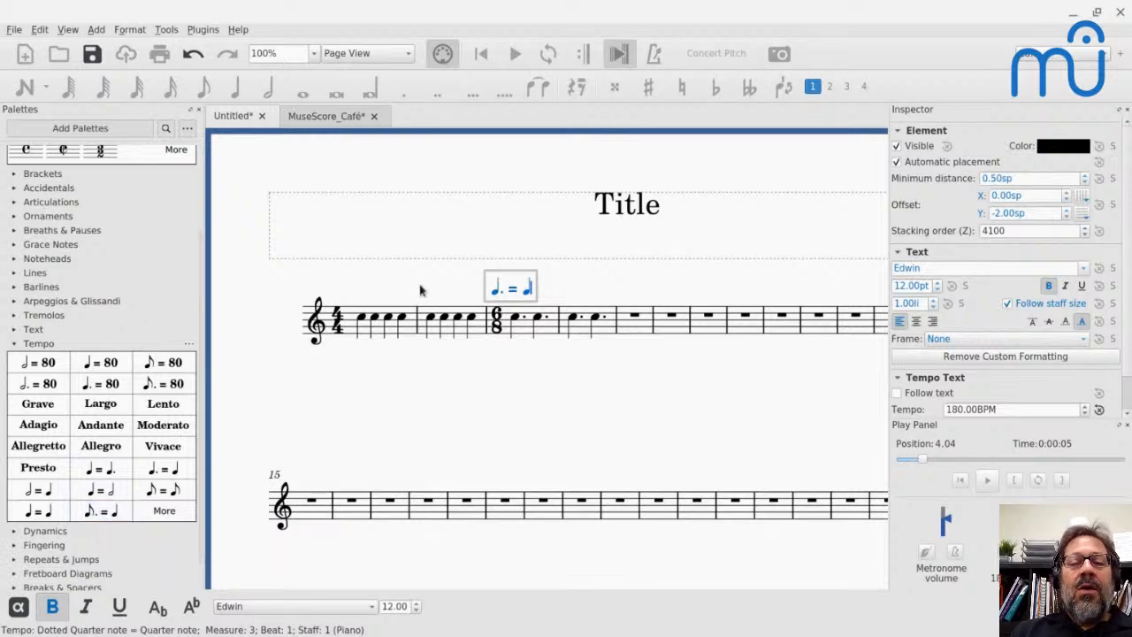
key(BackSpace)
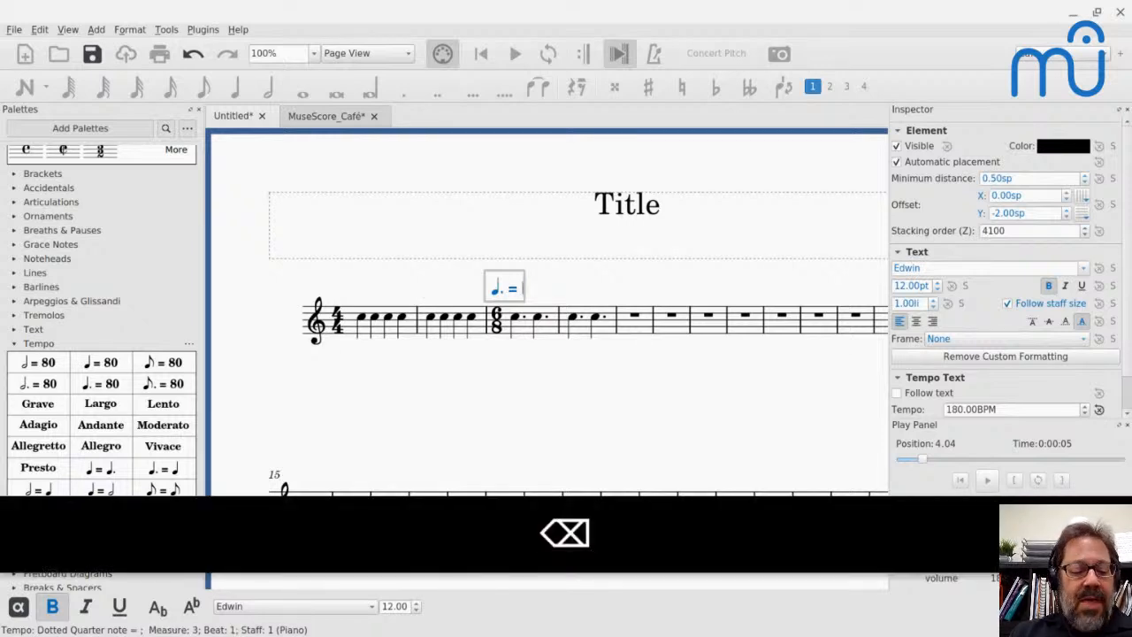
key(F2)
key(F2)
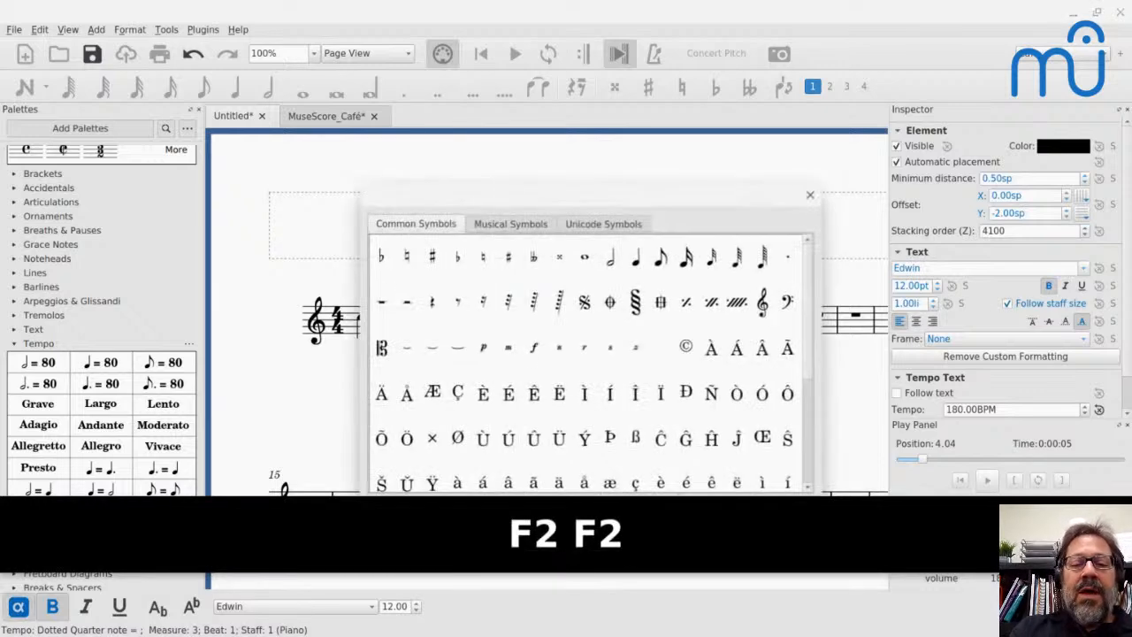
drag(453, 202, 397, 100)
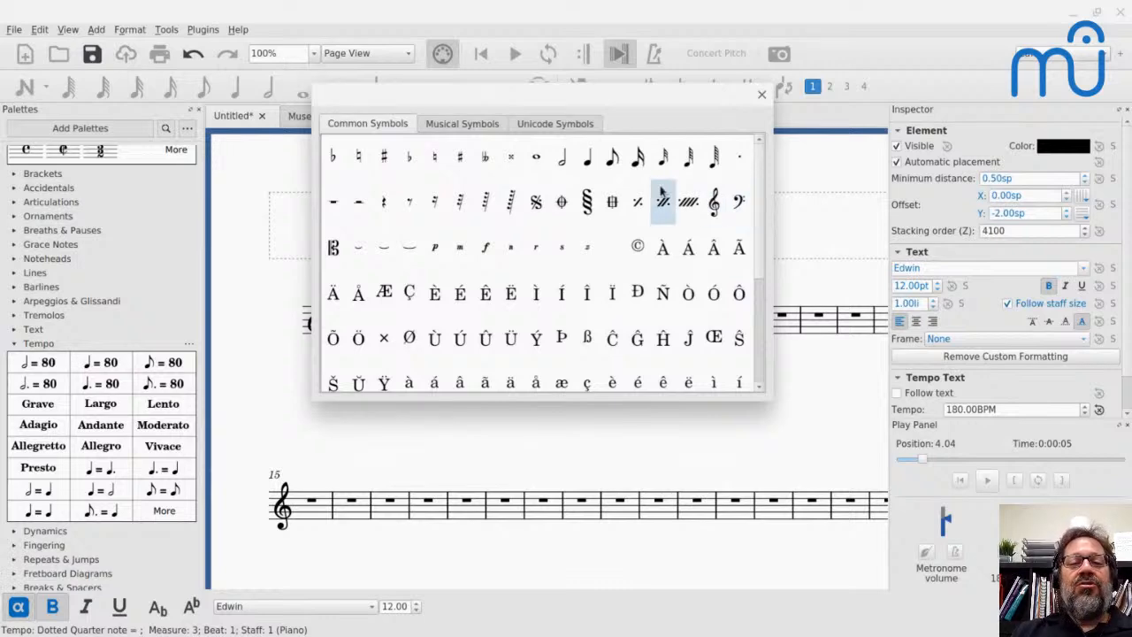
click(617, 161)
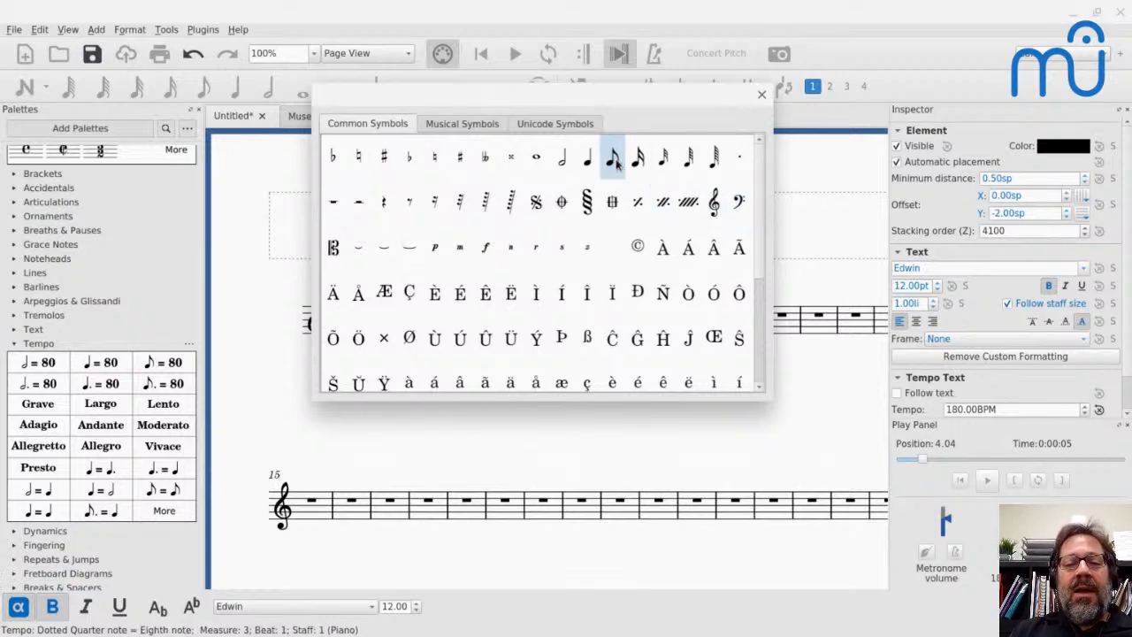
click(760, 96)
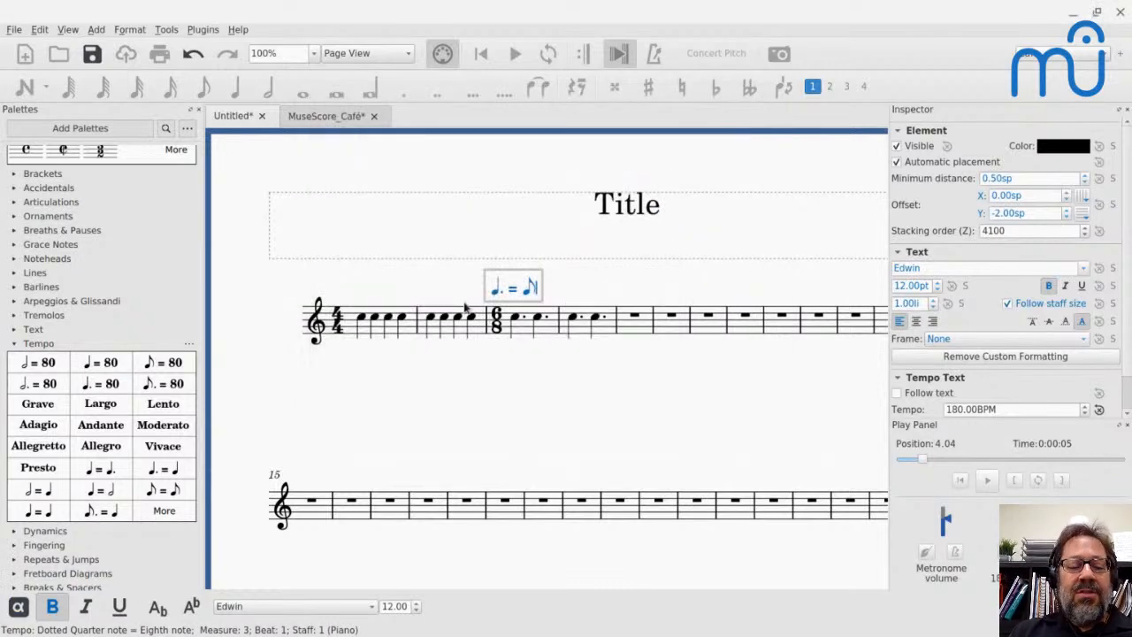
key(Escape)
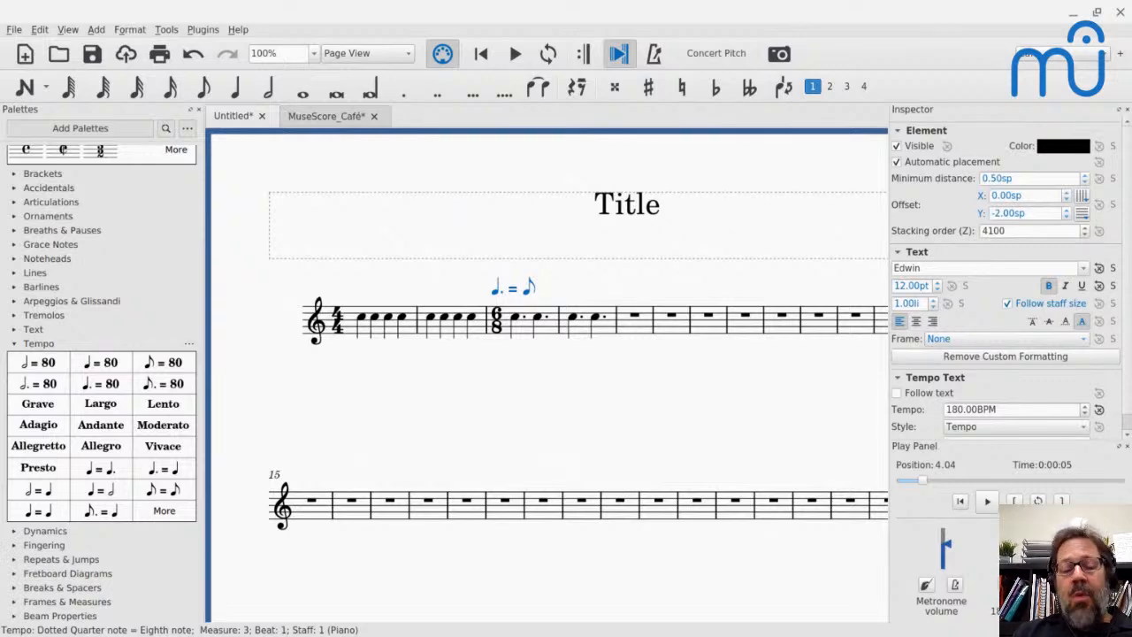
- Switch to the YouTube Live chat and read the question about placing Baritone lyrics between the staves of a Barbershop score
key(alt+Tab)
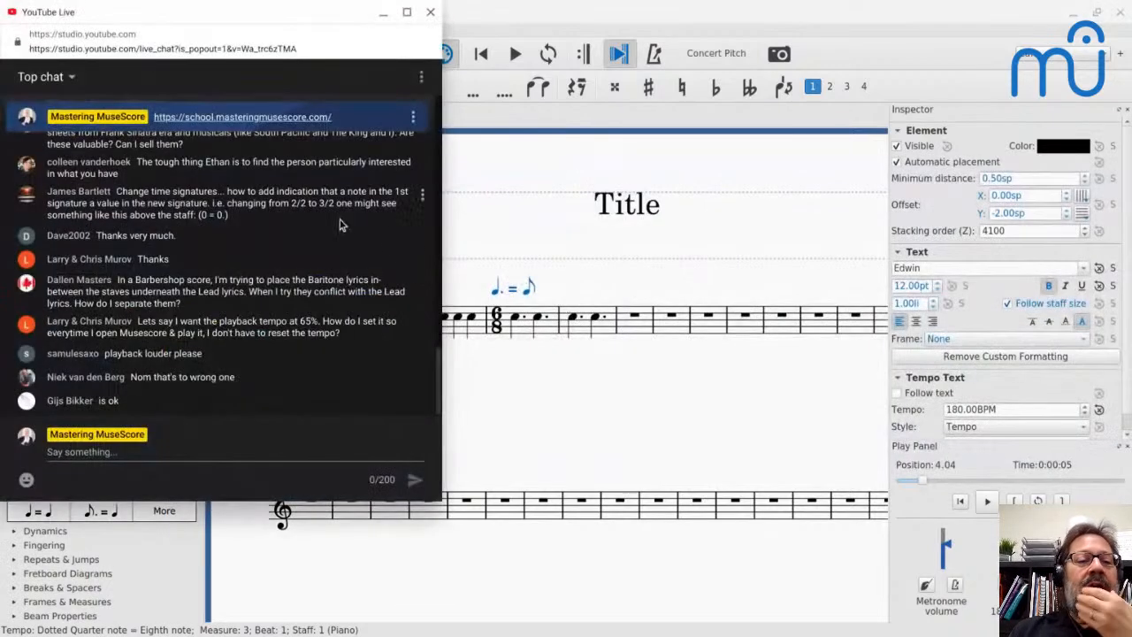
scroll(326, 221, up, 2)
scroll(326, 222, down, 5)
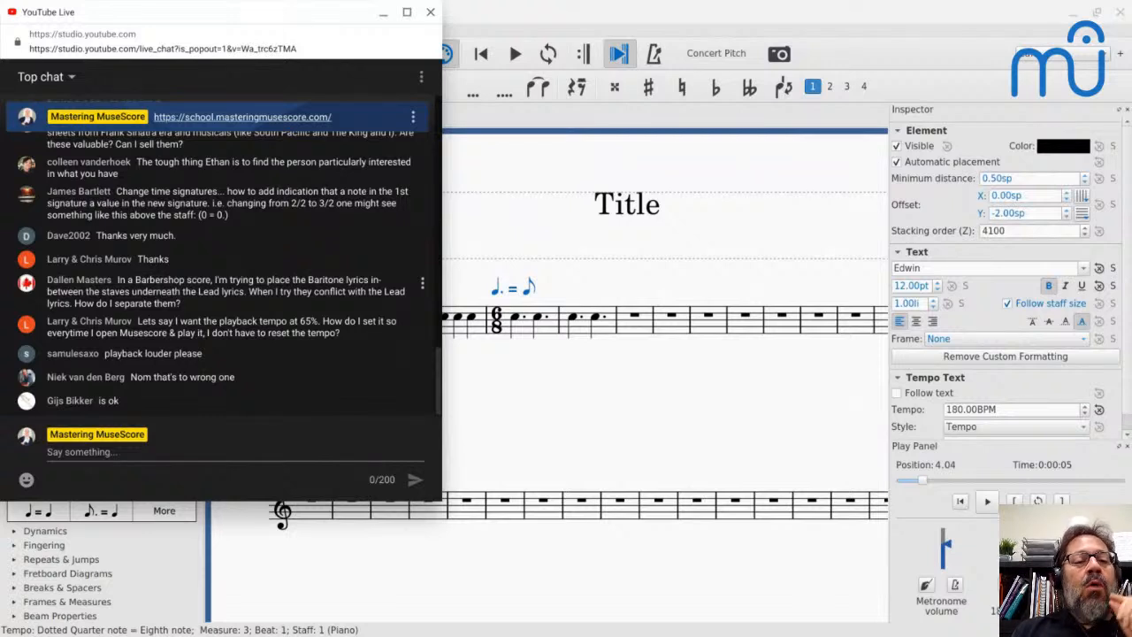
- Return to MuseScore and create a new score from the Barbershop Quartet (Men) template with the default settings
click(466, 328)
key(ctrl+n)
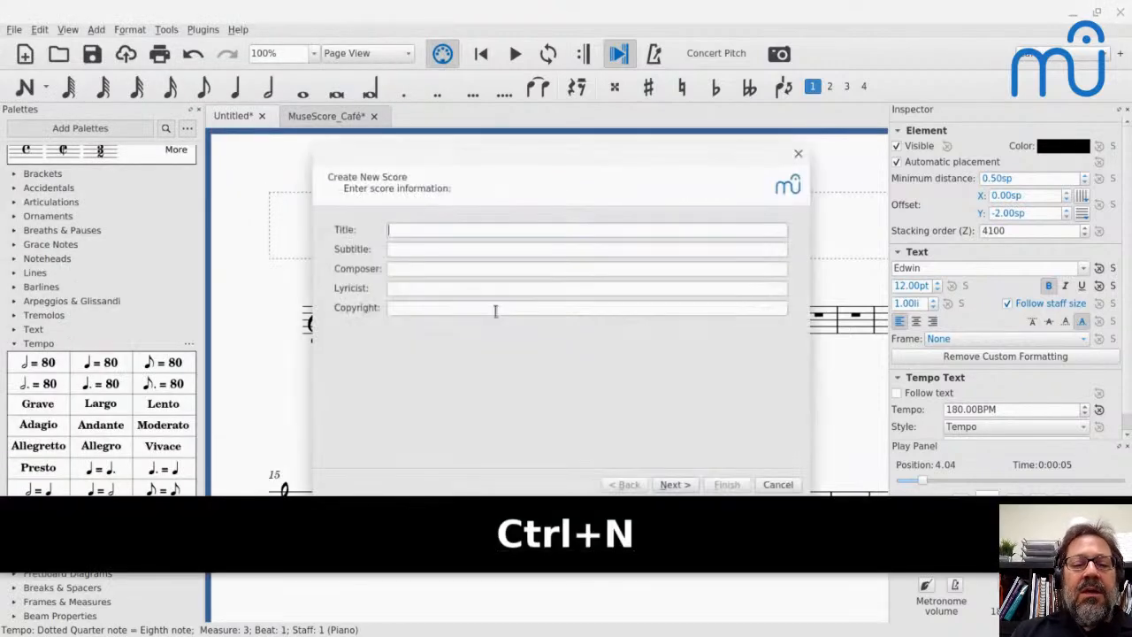
key(Return)
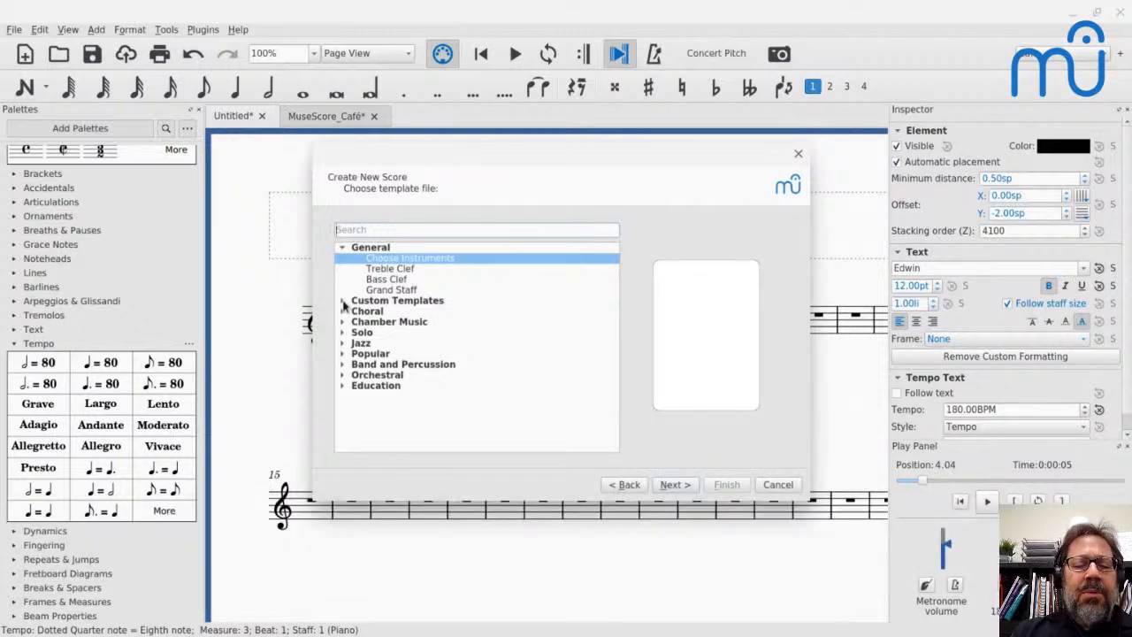
click(342, 311)
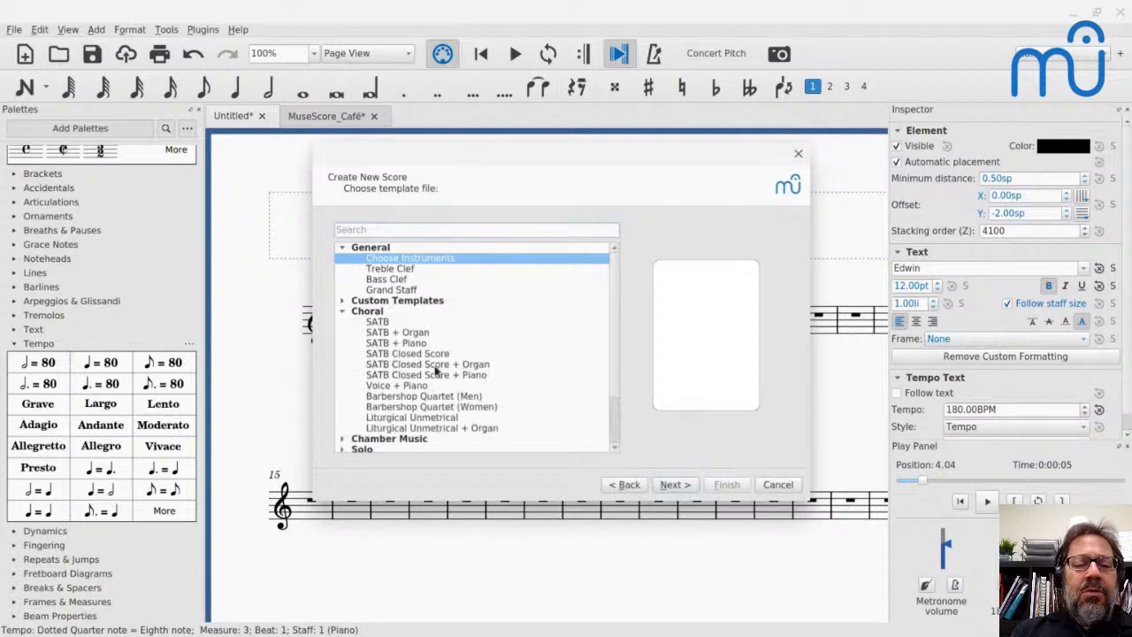
click(398, 396)
key(Return)
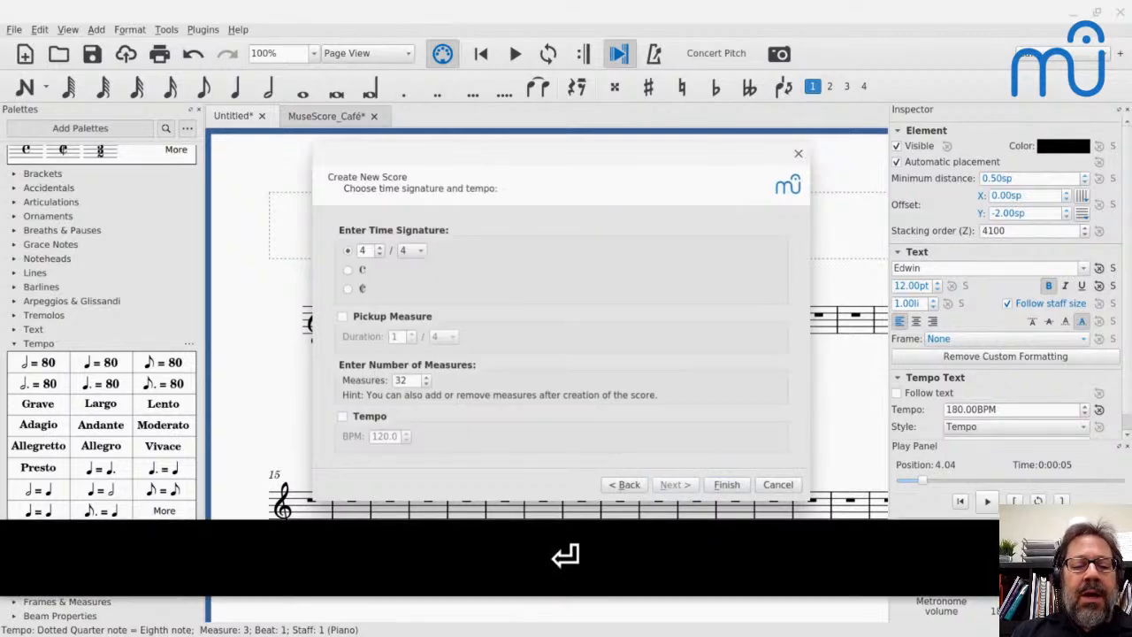
key(Return)
key(Return)
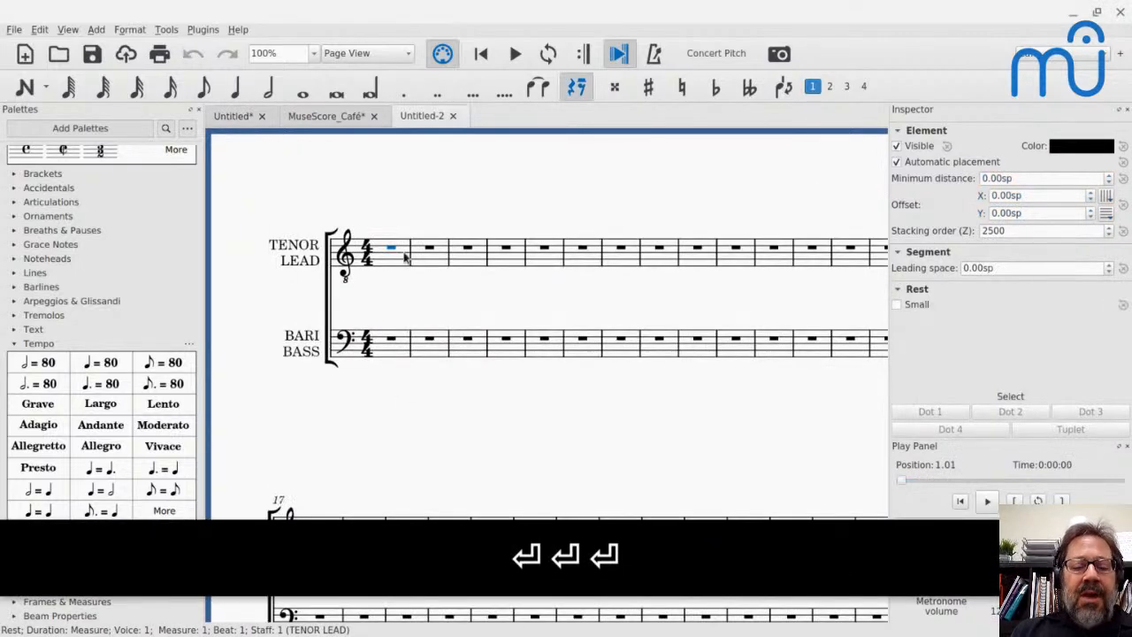
- Enter the quarter notes C, D, E, D, C in voice 1 of the Tenor/Lead staff, starting at measure 1
key(n)
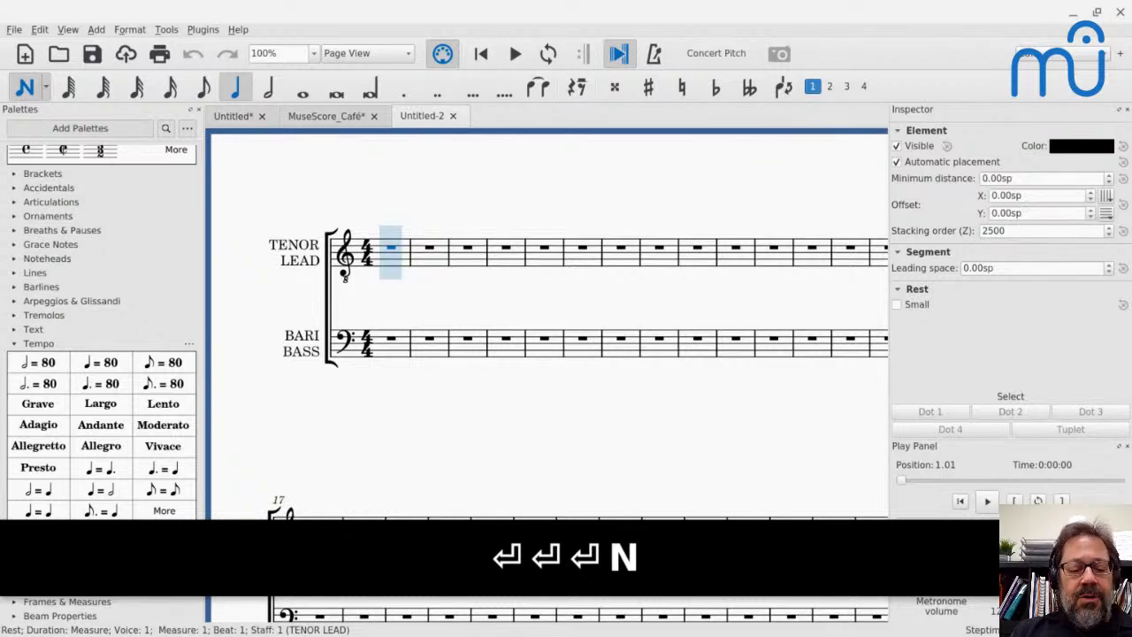
key(c)
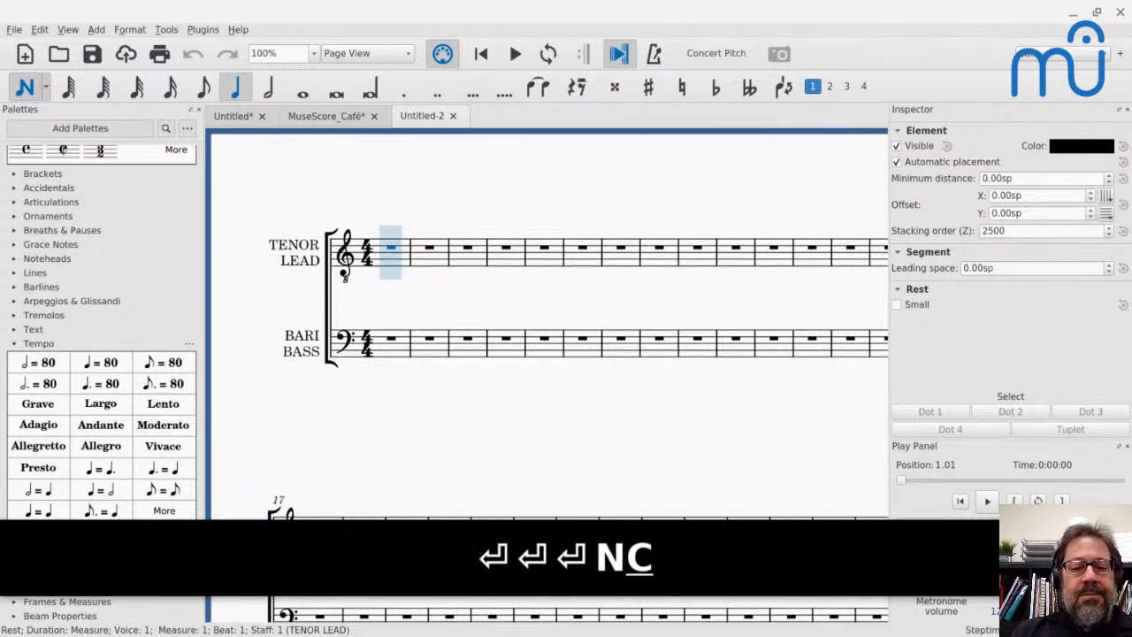
key(d)
key(e)
key(d)
key(c)
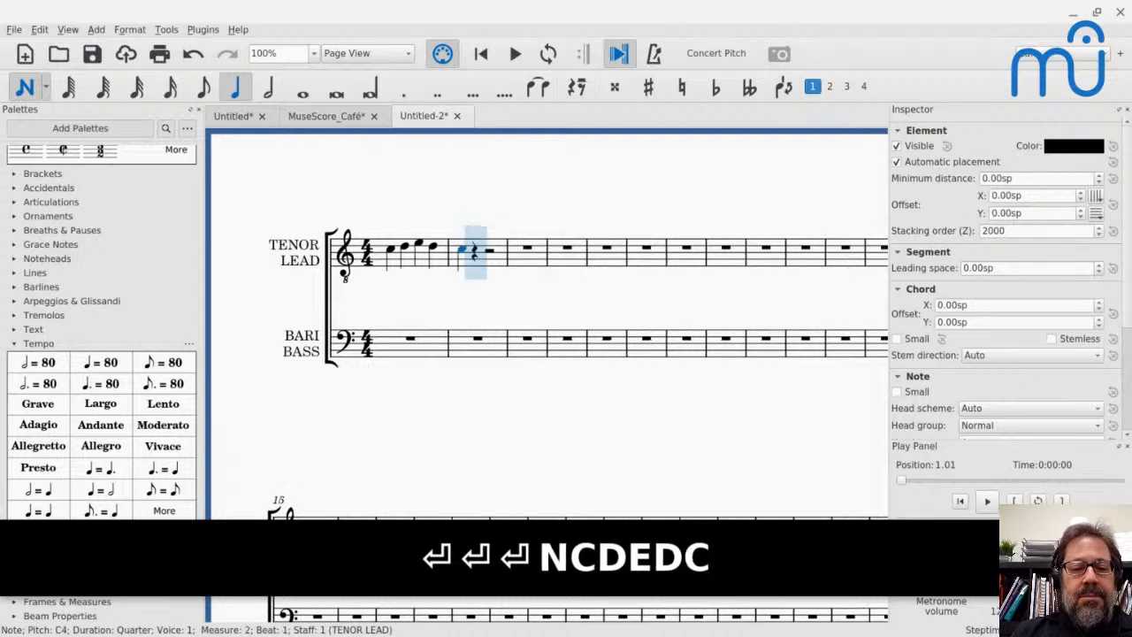
key(Escape)
- Add the half notes E3, F3 and G3 in voice 2 of the Tenor/Lead staff, starting at measure 1
key(Left)
key(Left)
key(Left)
key(Left)
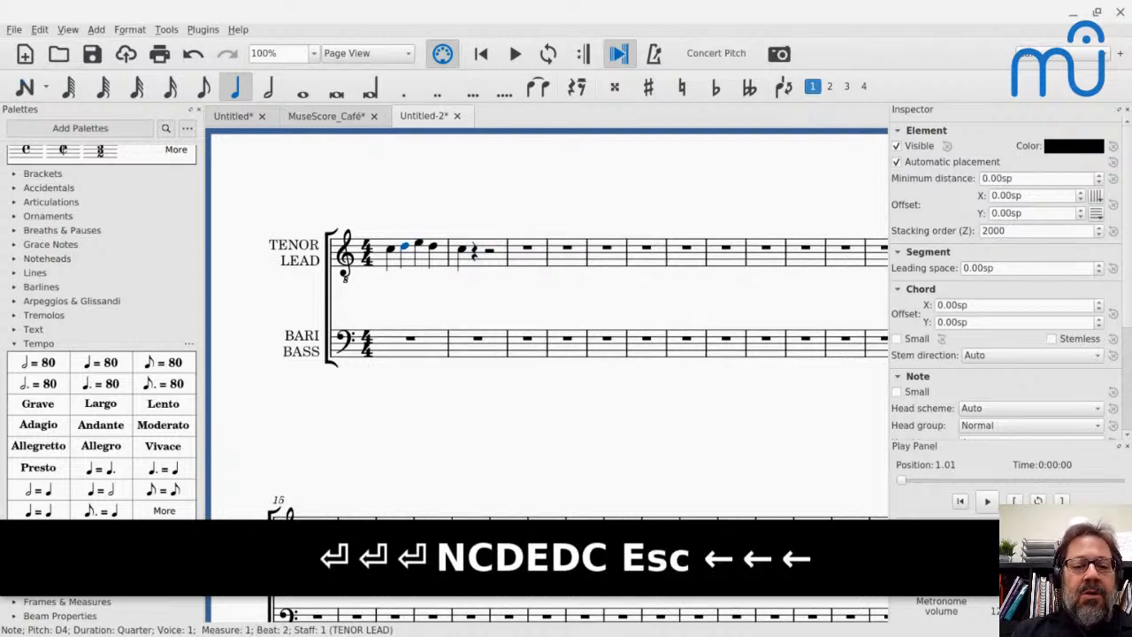
key(n)
key(ctrl+alt+2)
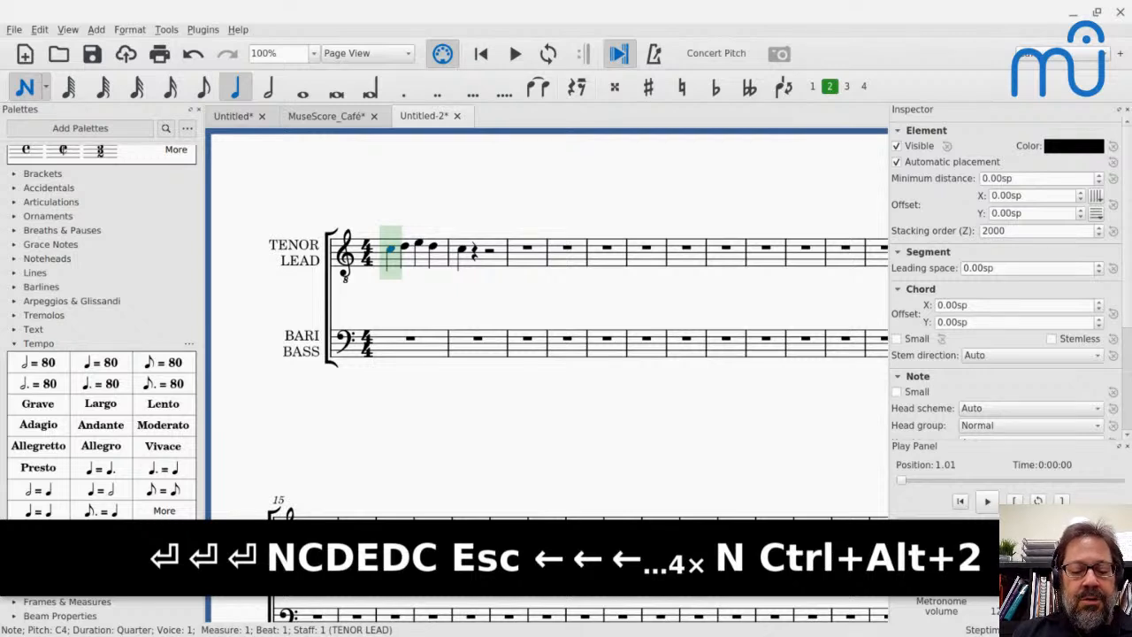
key(6)
key(e)
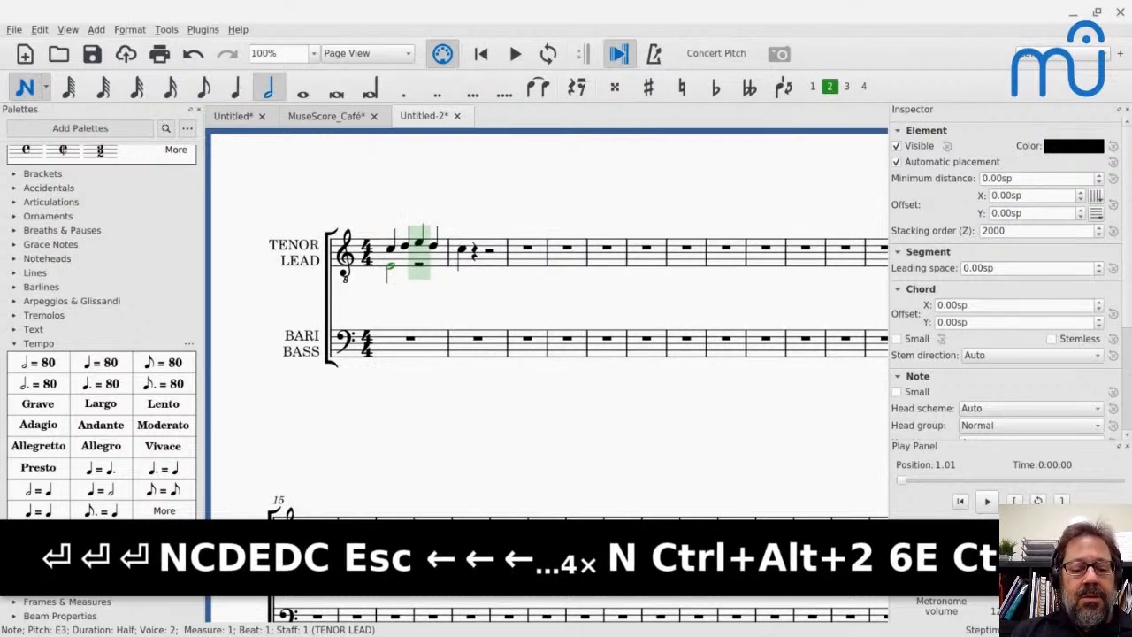
key(f)
key(g)
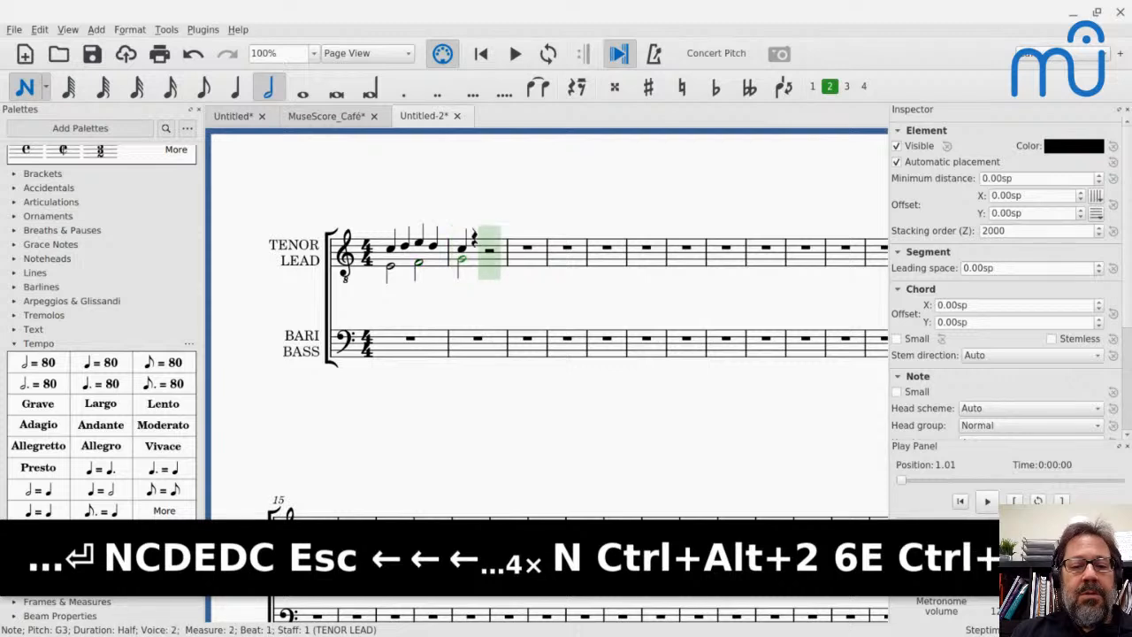
key(Escape)
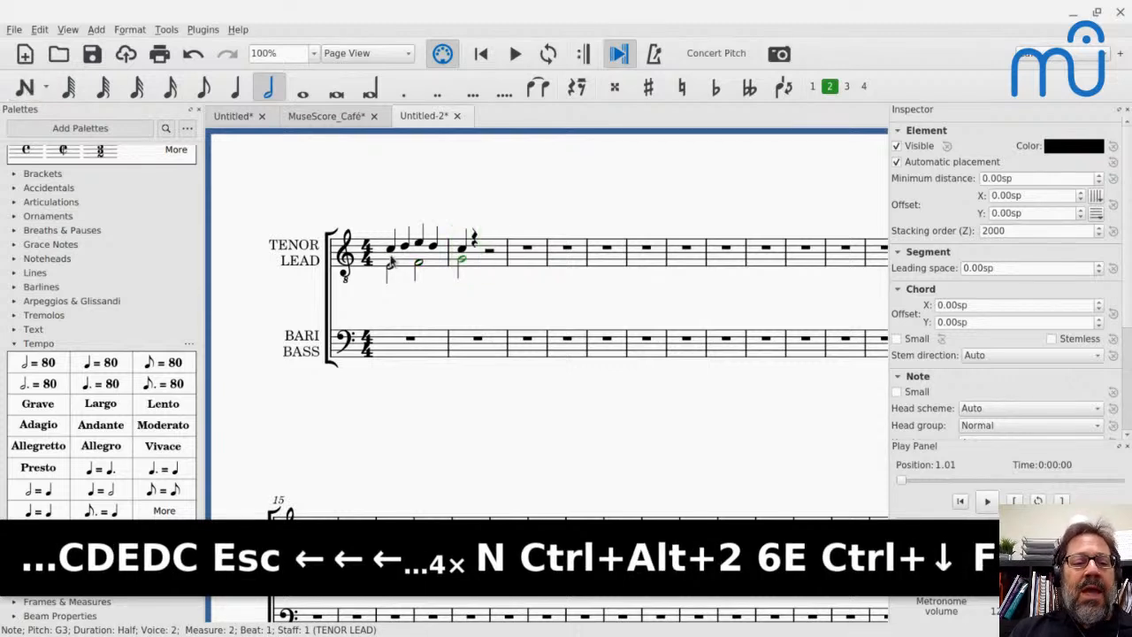
- Inspect the first tenor and lead notes, and recheck the Barbershop lyrics question in the YouTube Live chat
click(390, 251)
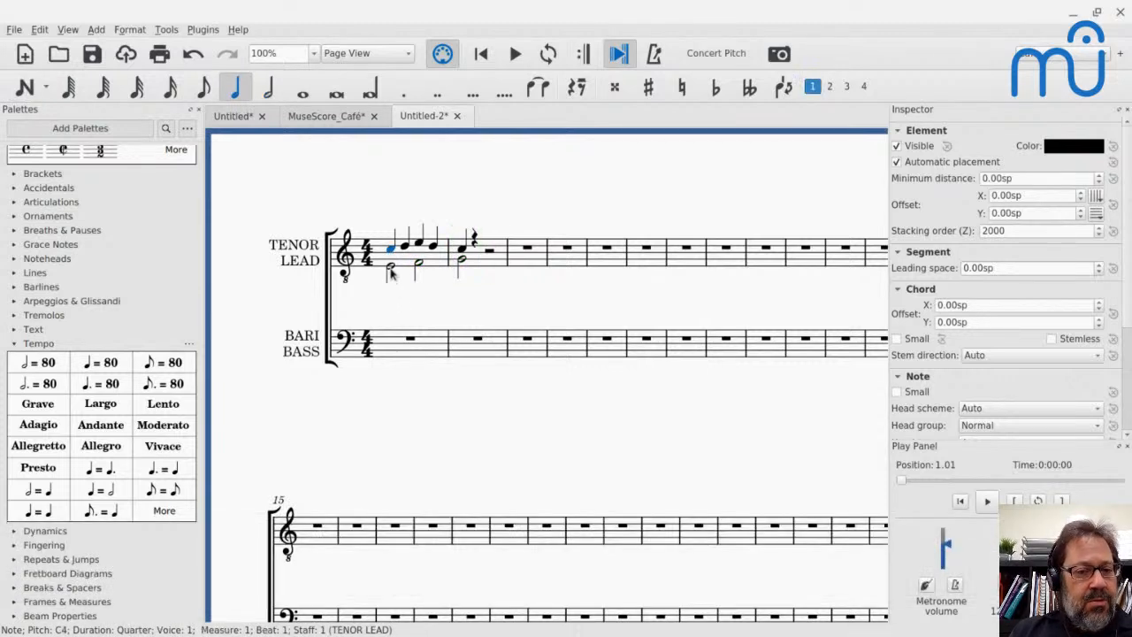
click(391, 268)
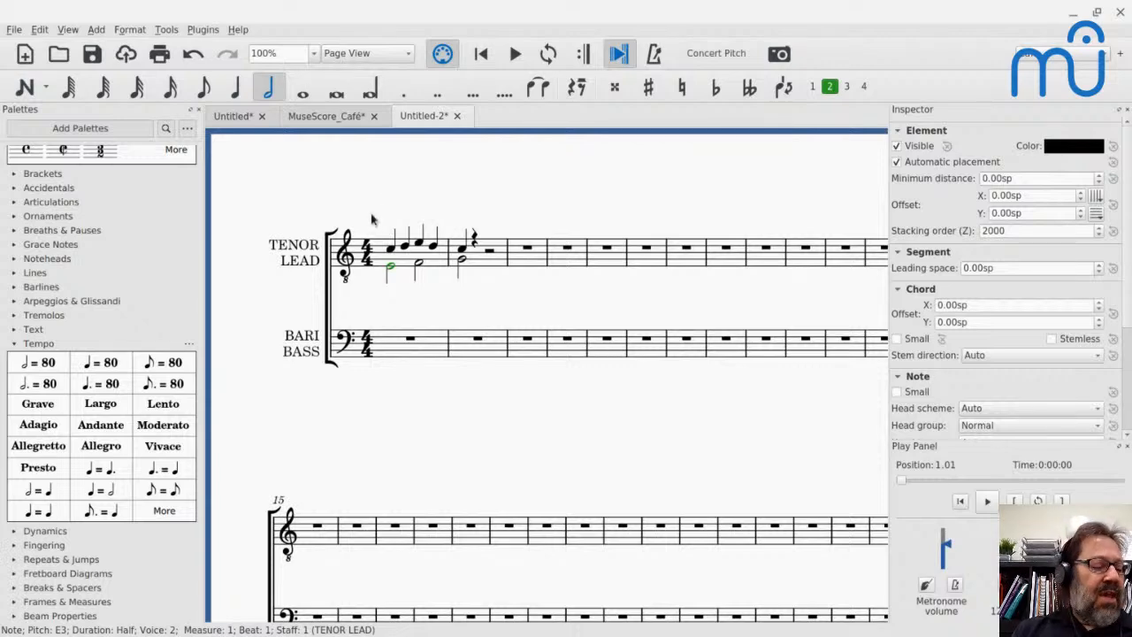
key(alt+Tab)
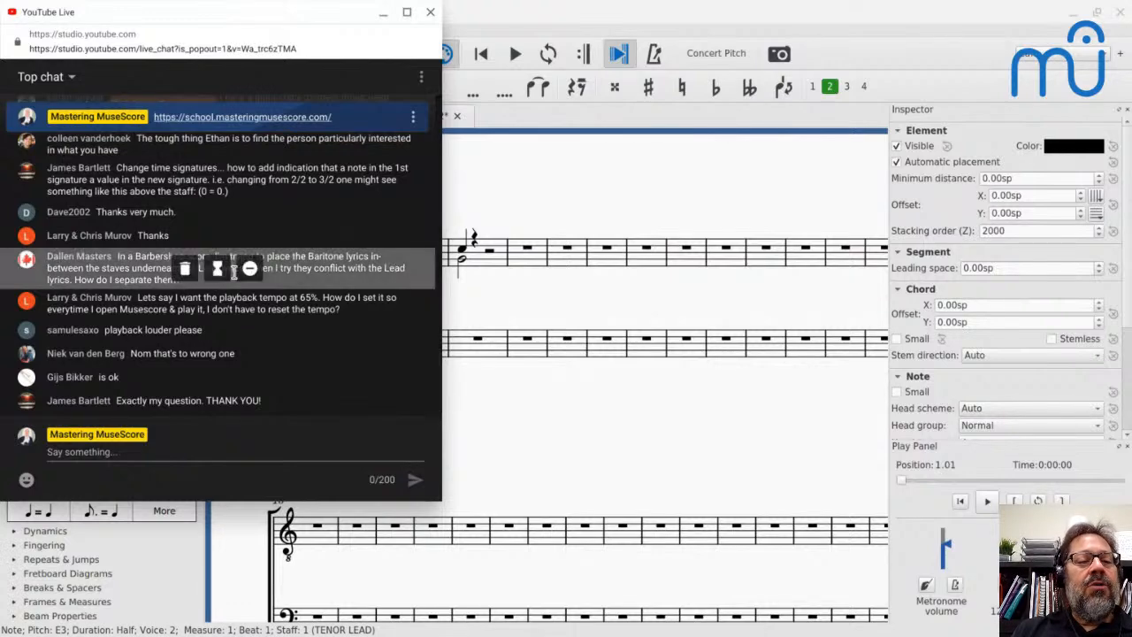
key(alt+Tab)
- Enter four C4 quarter notes in voice 1 of the Bari/Bass staff in measure 1
click(397, 347)
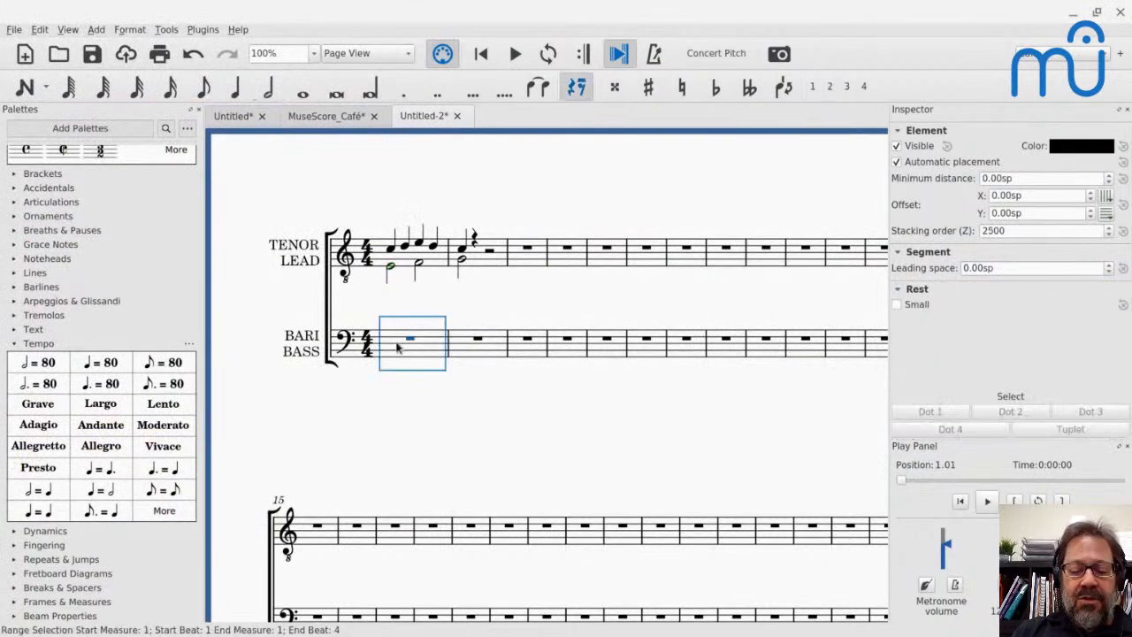
key(n)
key(c)
key(ctrl+Up)
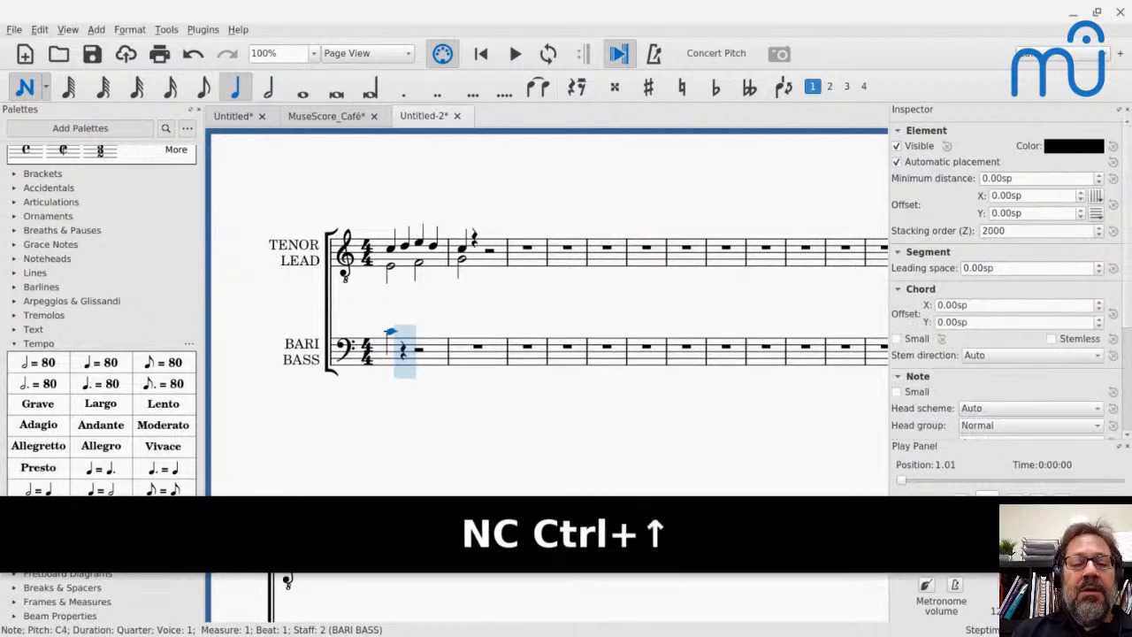
key(c)
key(c)
key(c)
key(Escape)
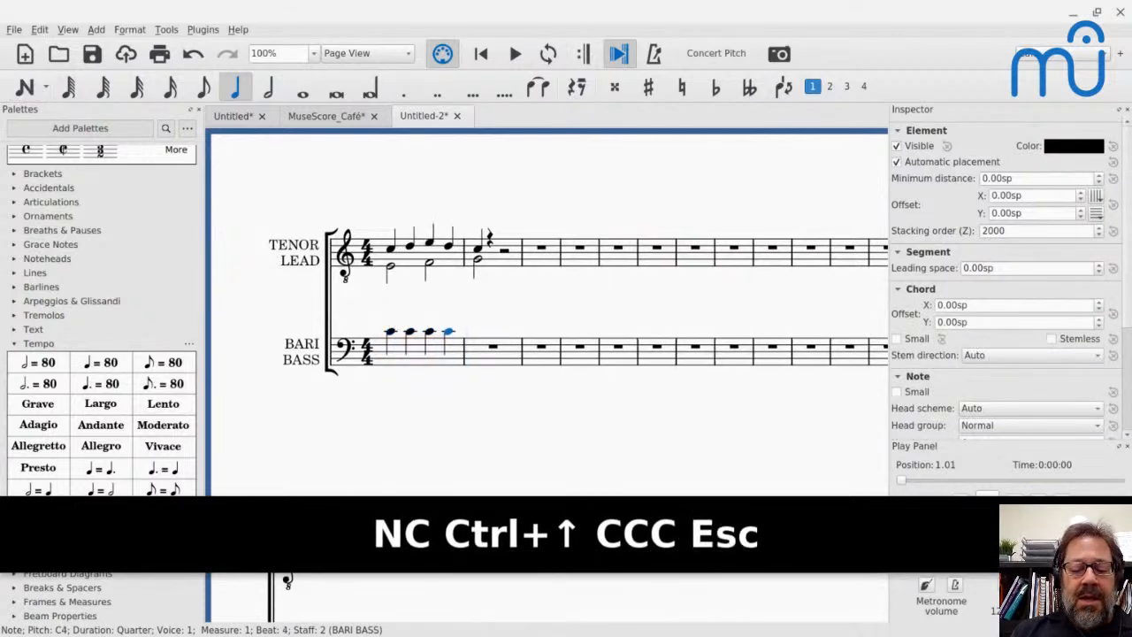
- Add two C3 half notes in voice 2 of the Bari/Bass staff in measure 1
key(n)
key(ctrl+alt+2)
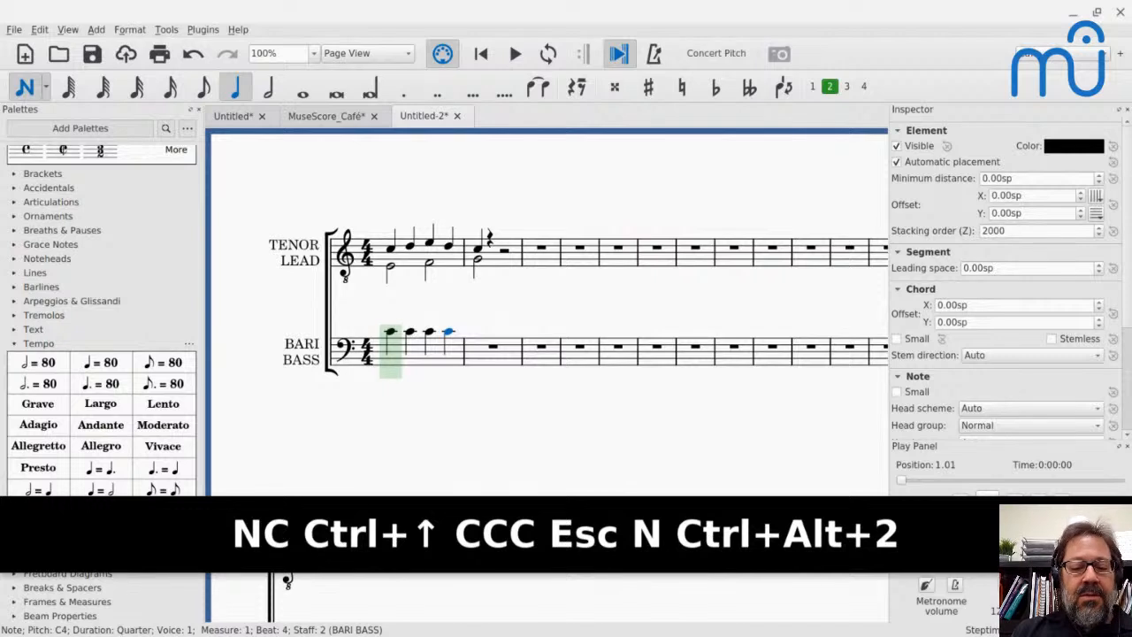
key(6)
key(c)
key(c)
key(Escape)
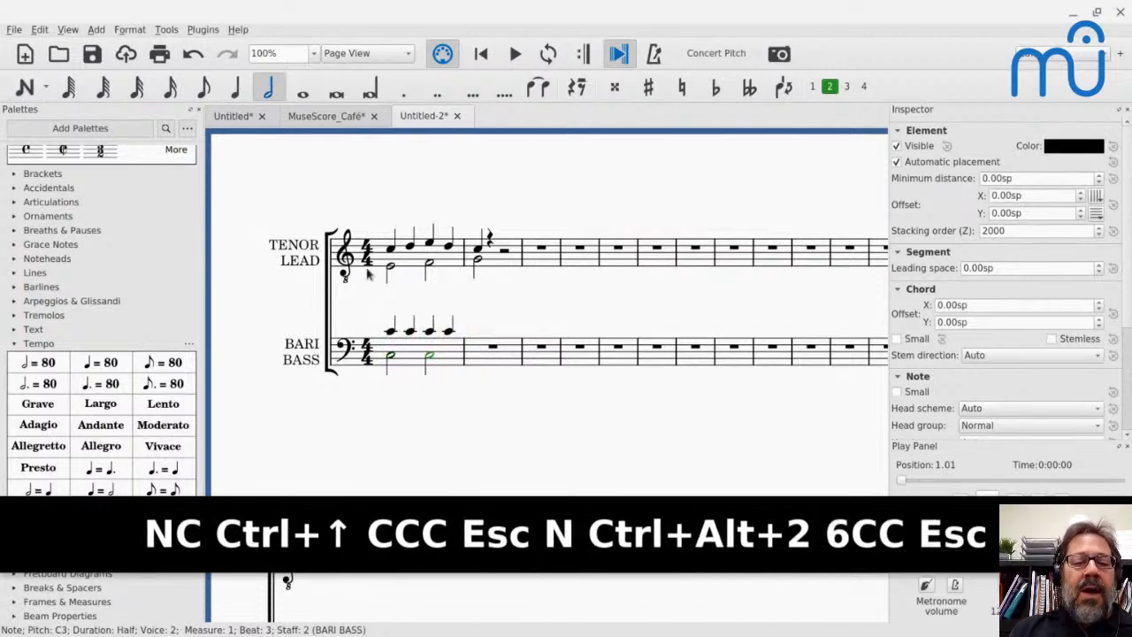
- Enter the lyrics "lead words" under the voice 2 half notes of the Tenor/Lead staff in measure 1
click(392, 270)
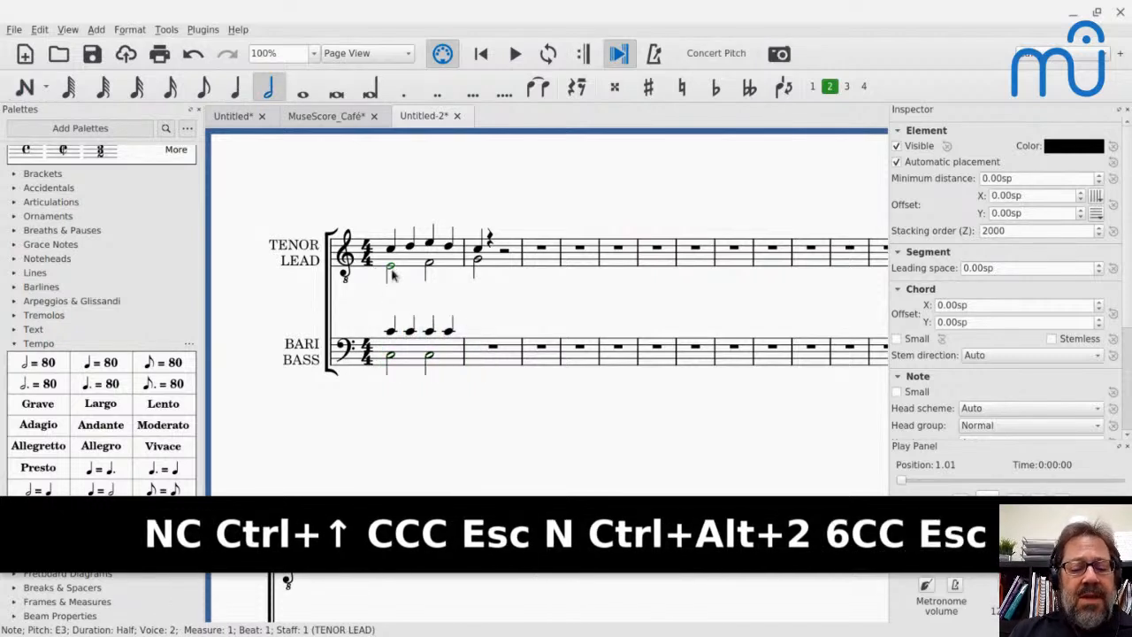
key(ctrl+l)
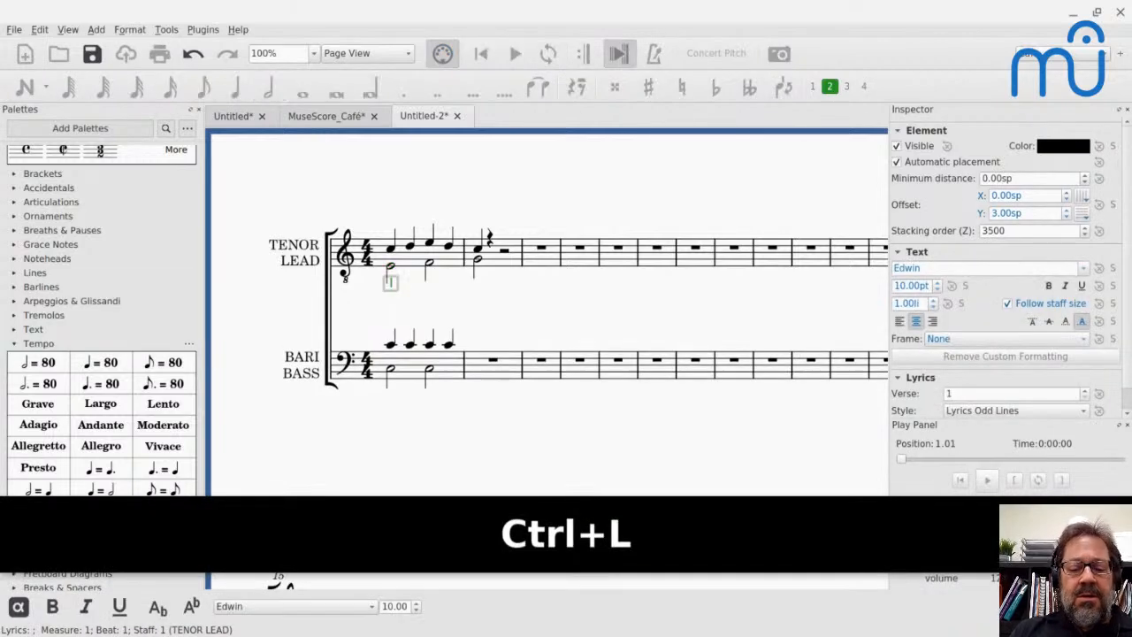
text(lead)
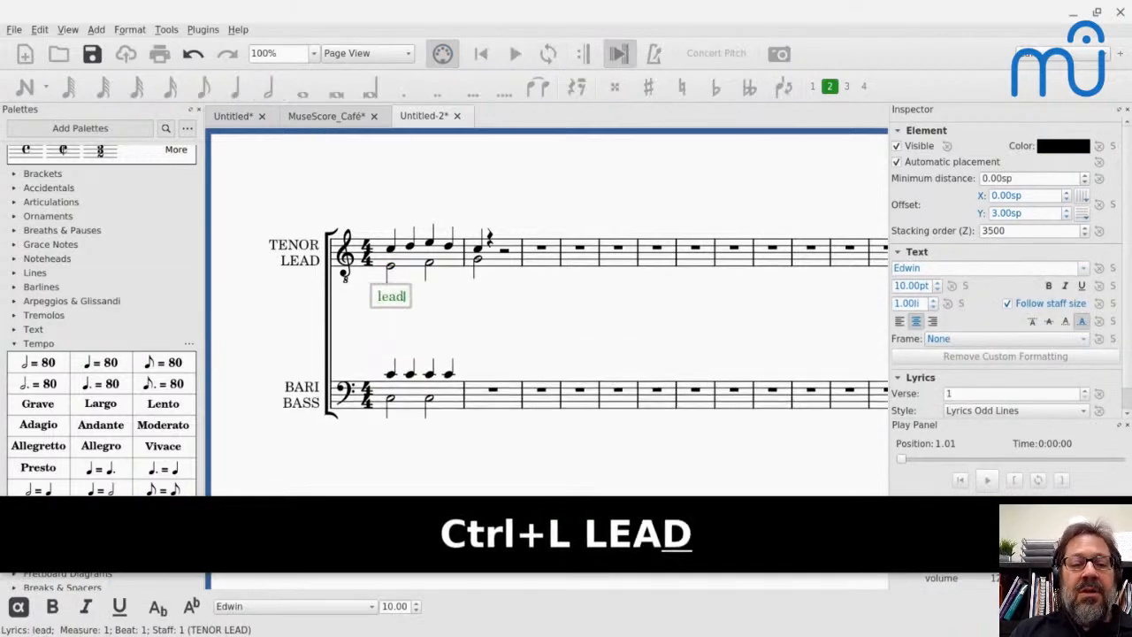
key(space)
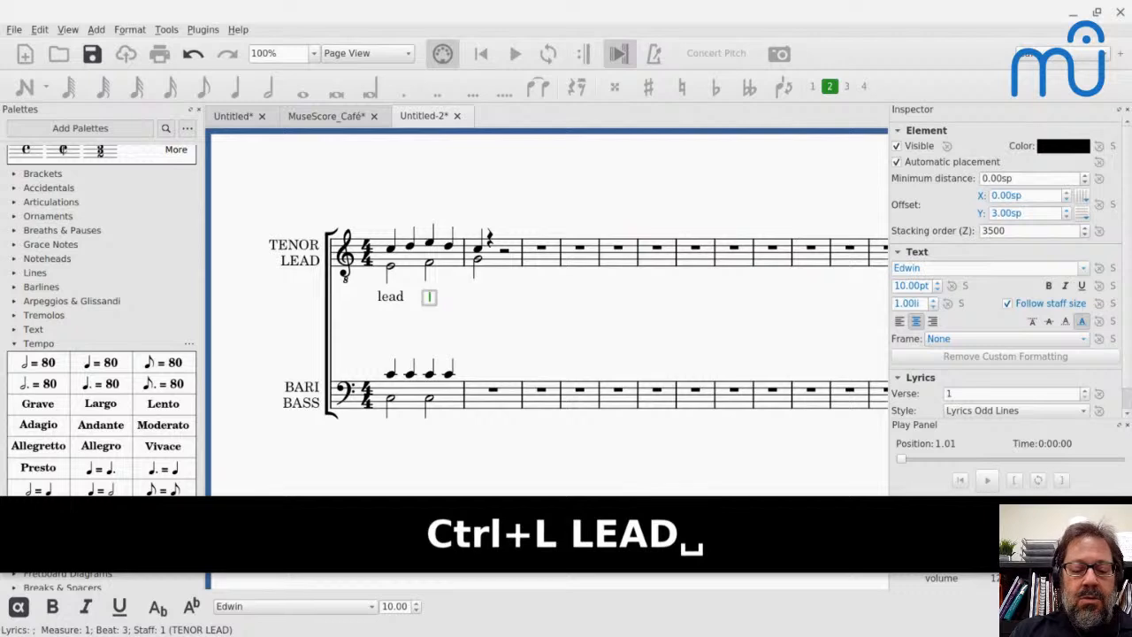
text(words)
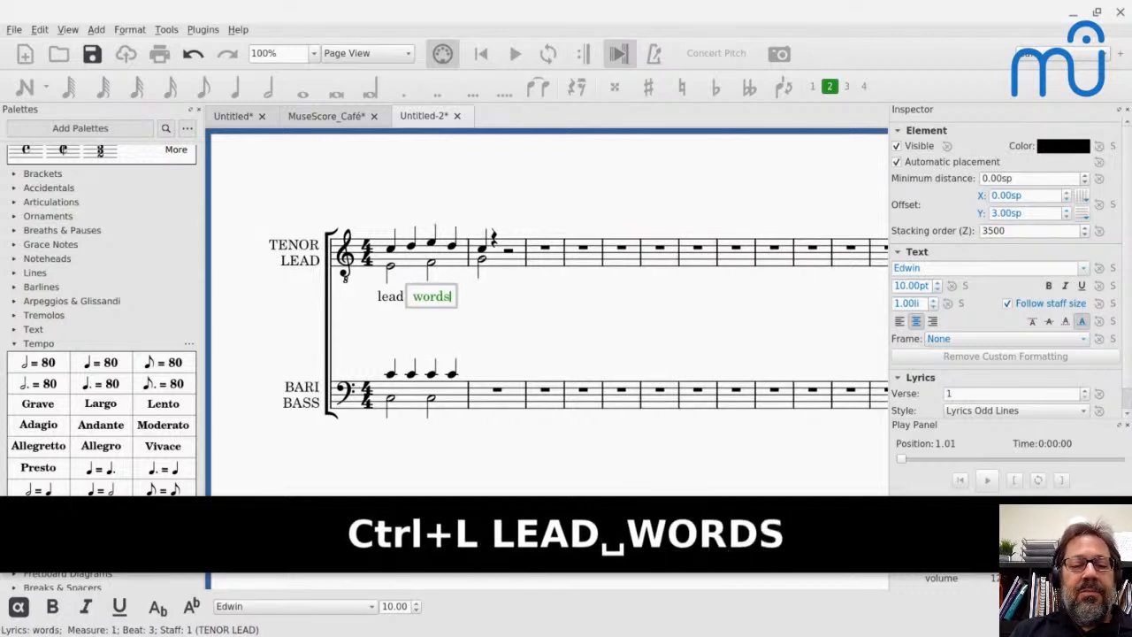
key(Escape)
- Enter the lyrics "ba-ti-tone words" on the four C4 quarter notes of the Bari/Bass staff in measure 1
click(393, 375)
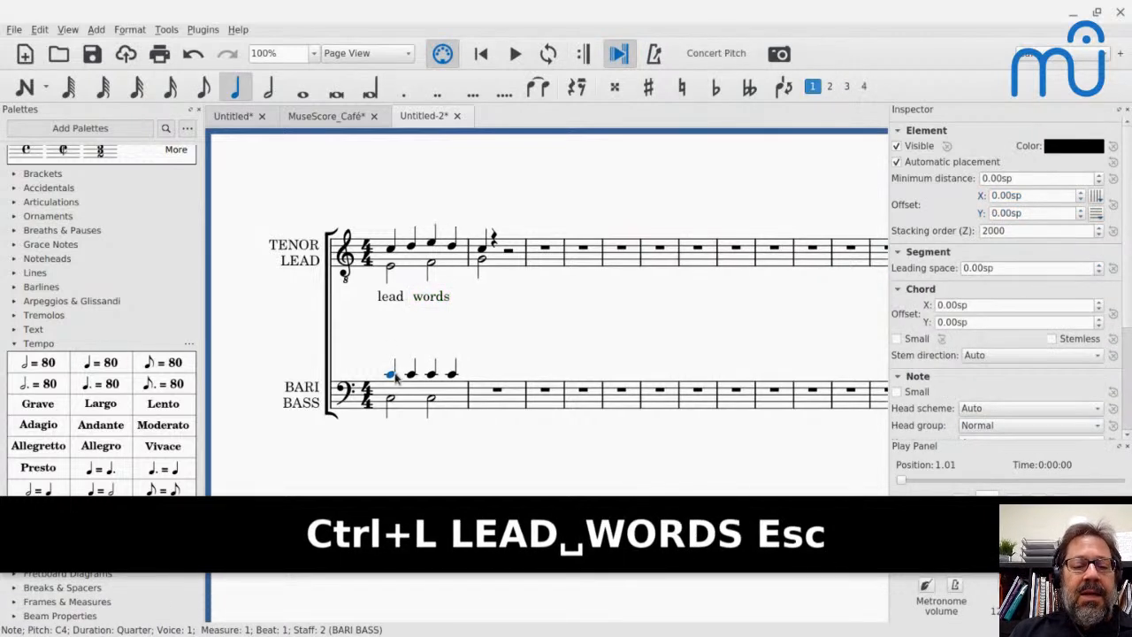
key(ctrl+l)
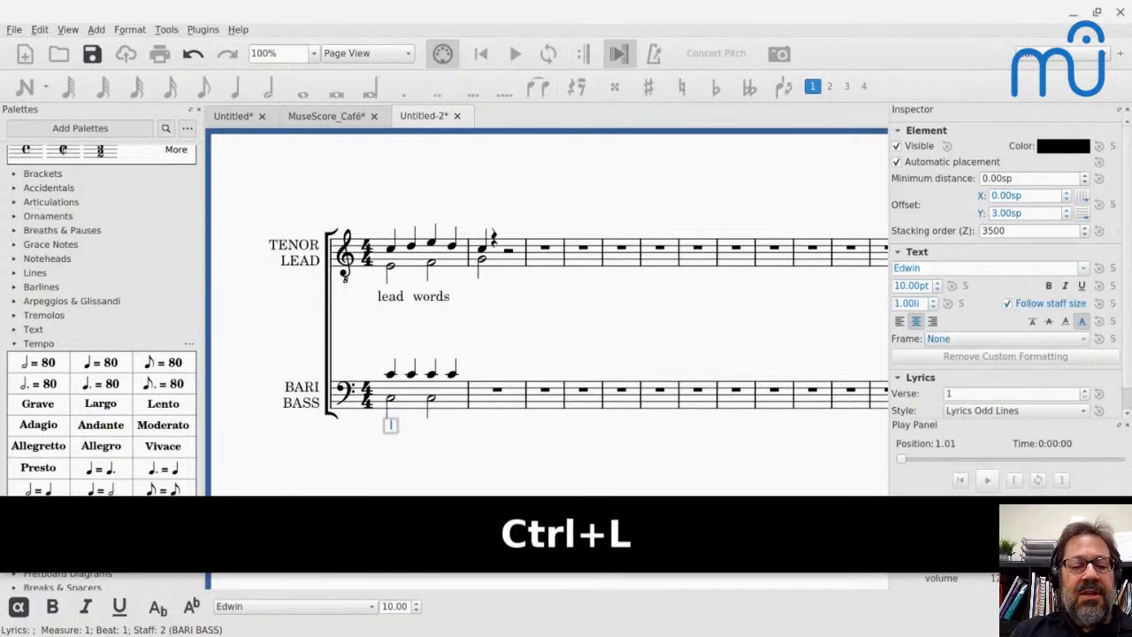
text(bar)
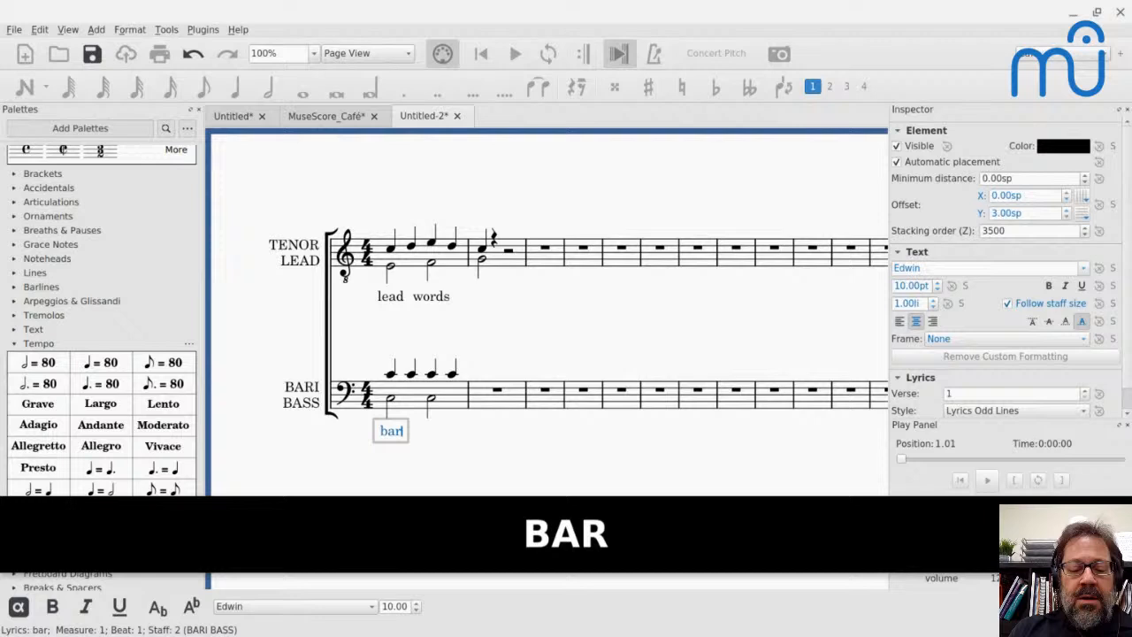
key(BackSpace)
text(- ti - t)
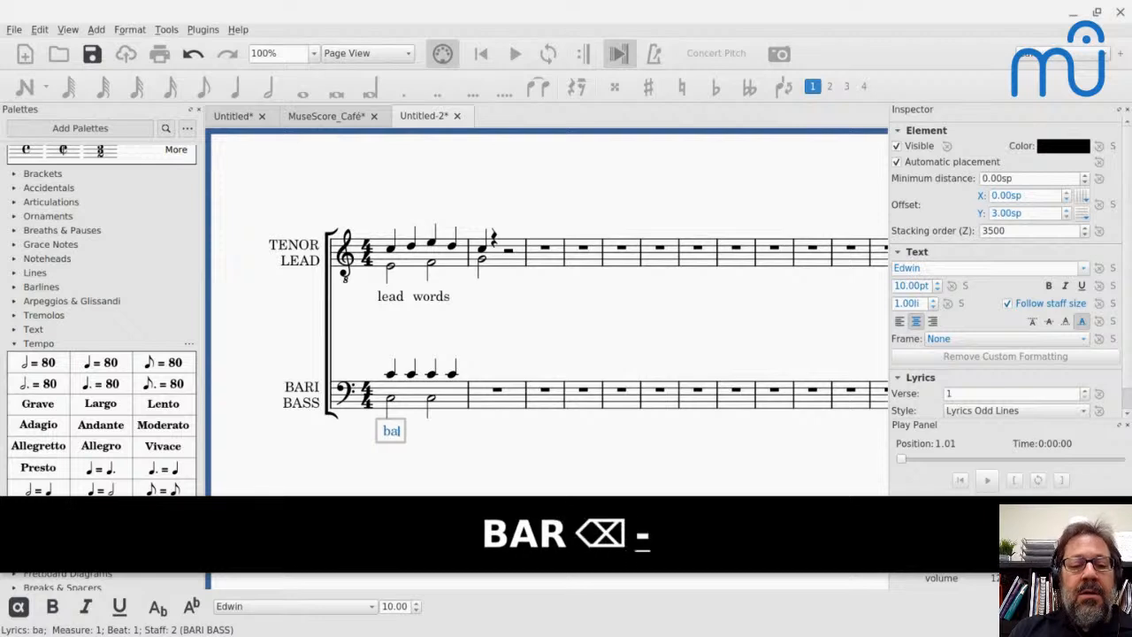
text(on)
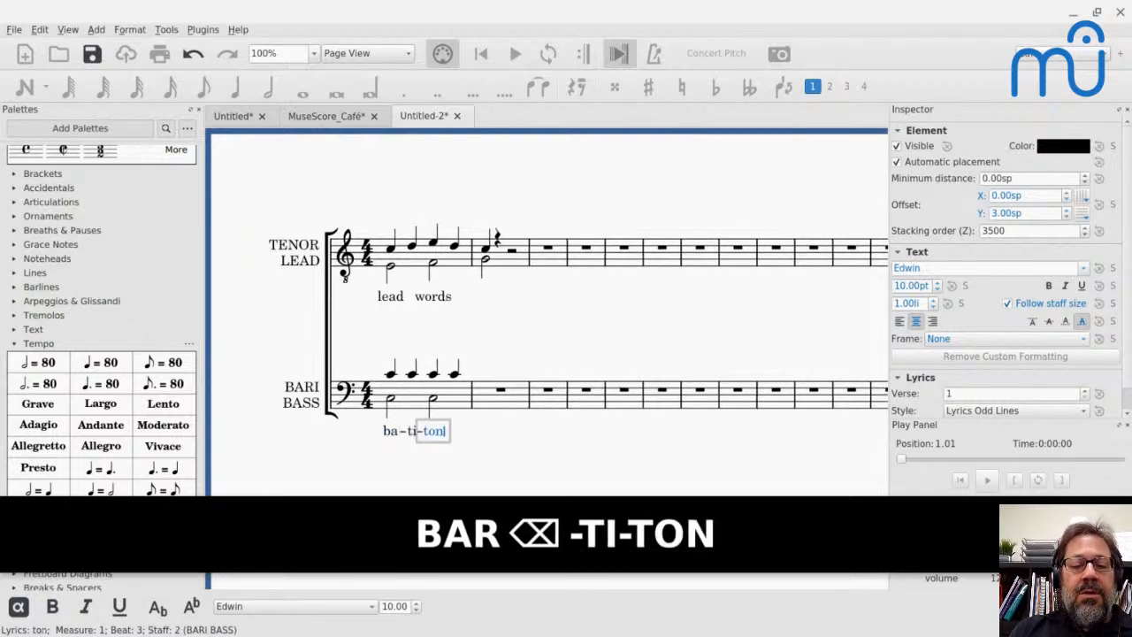
text(e words)
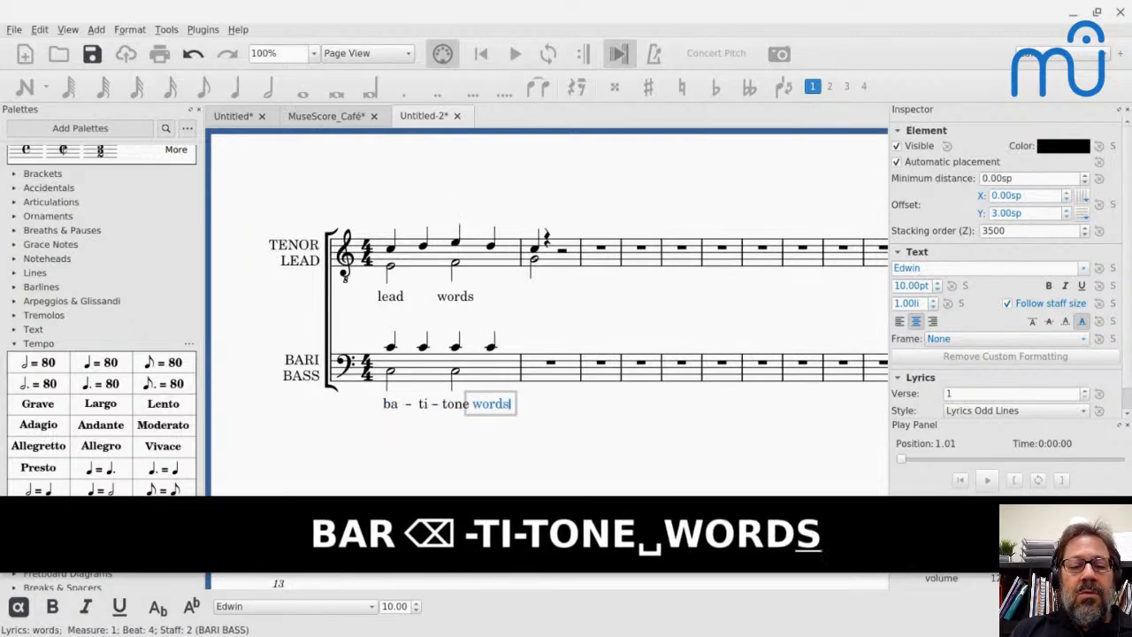
key(Escape)
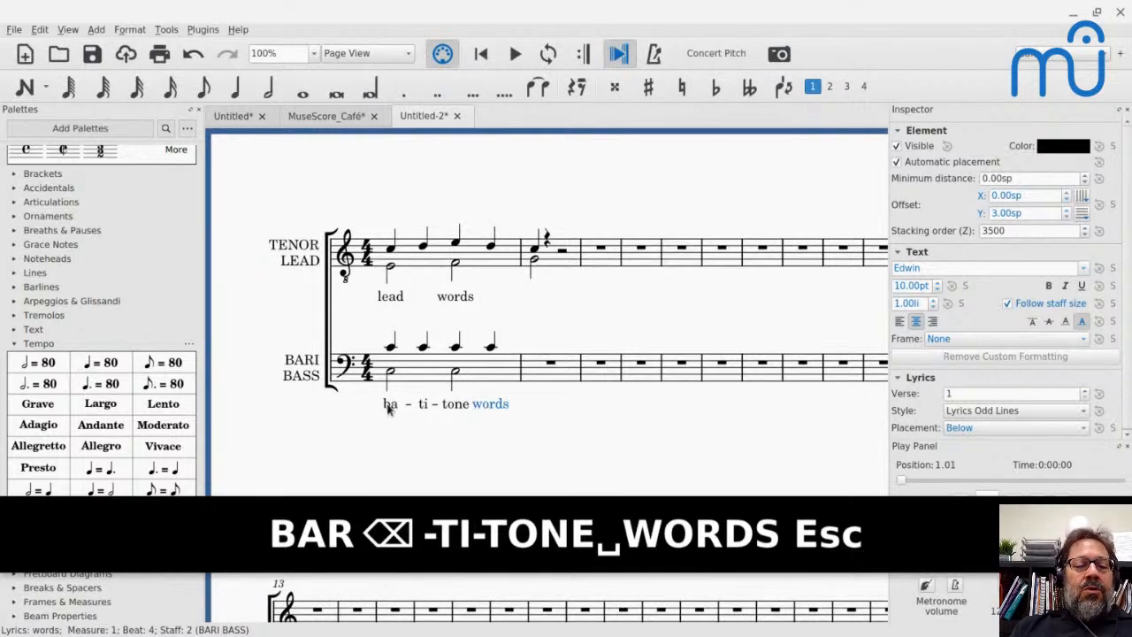
- Flip the whole Bari/Bass lyric line so that it is placed above its staff
shift+click(387, 407)
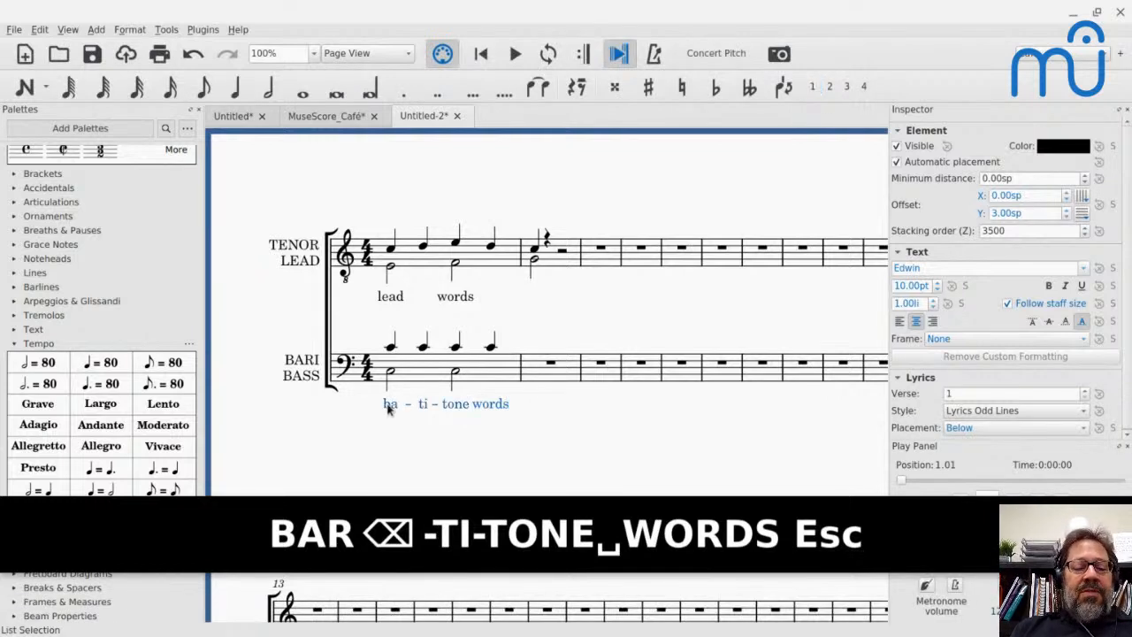
key(x)
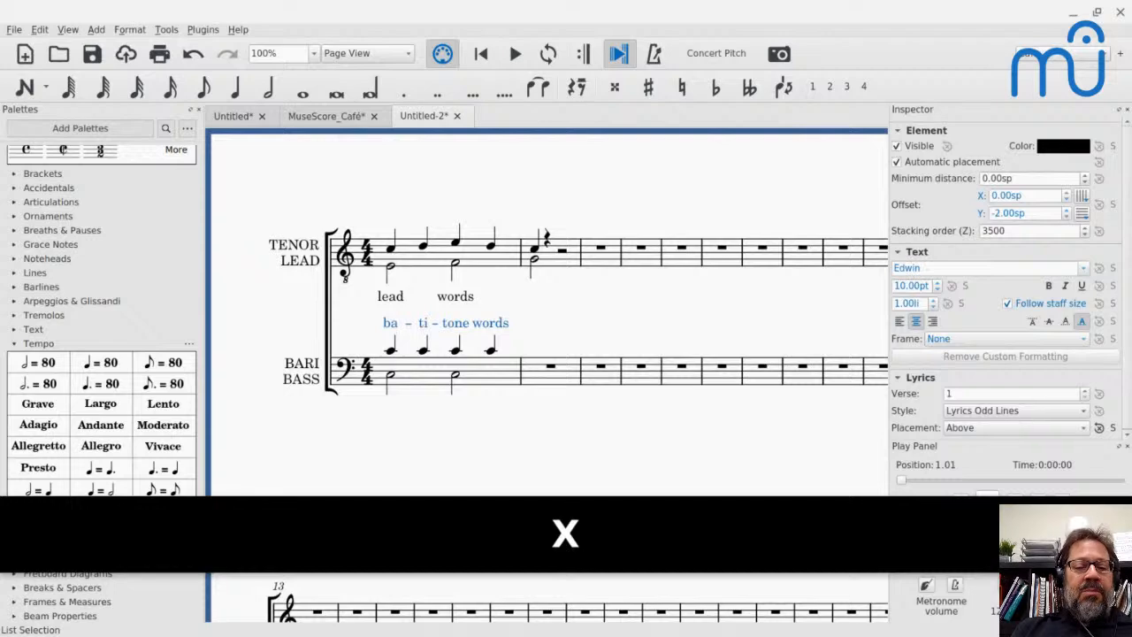
scroll(513, 290, down, 2)
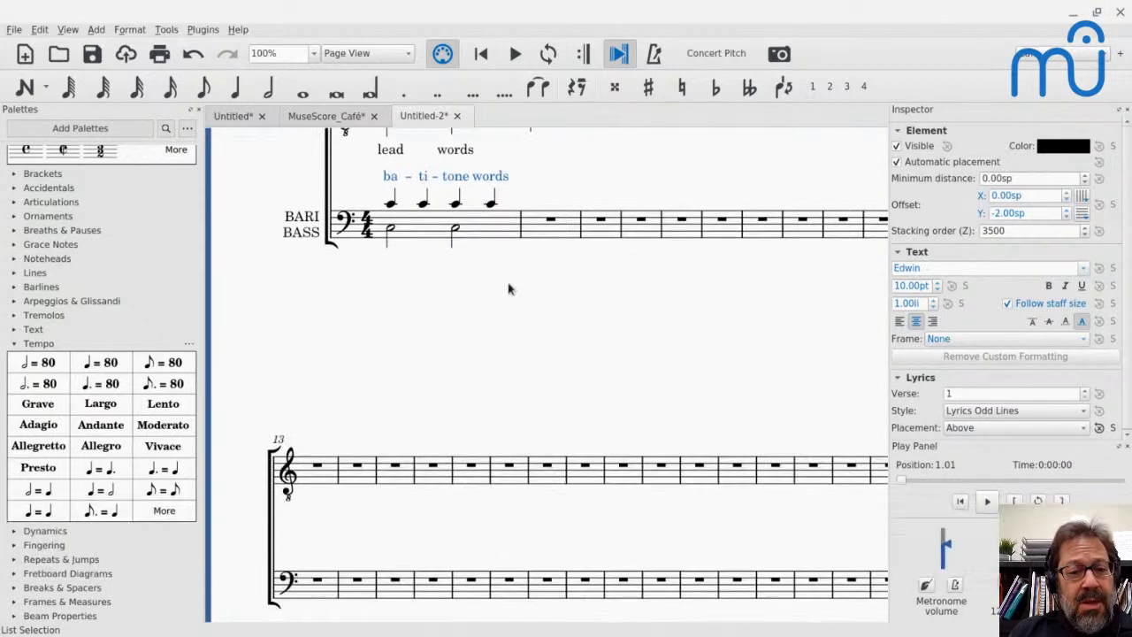
scroll(454, 151, up, 2)
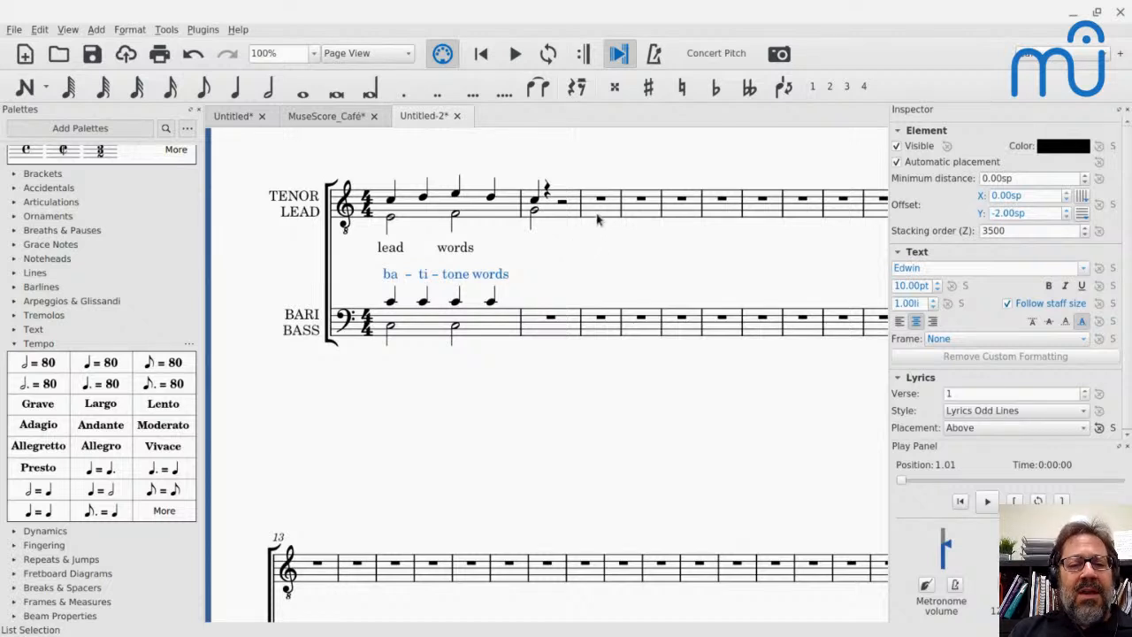
- Append empty measures up to measure 104 so the score runs onto a second page, and return to its start
key(ctrl+b)
key(ctrl+b)
key(ctrl+b)
key(ctrl+b)
key(ctrl+b)
key(ctrl+b)
key(ctrl+b)
key(ctrl+b)
key(ctrl+b)
key(ctrl+b)
key(ctrl+b)
key(ctrl+b)
key(ctrl+b)
key(ctrl+b)
key(ctrl+b)
key(ctrl+b)
key(ctrl+b)
key(ctrl+b)
key(ctrl+b)
key(ctrl+b)
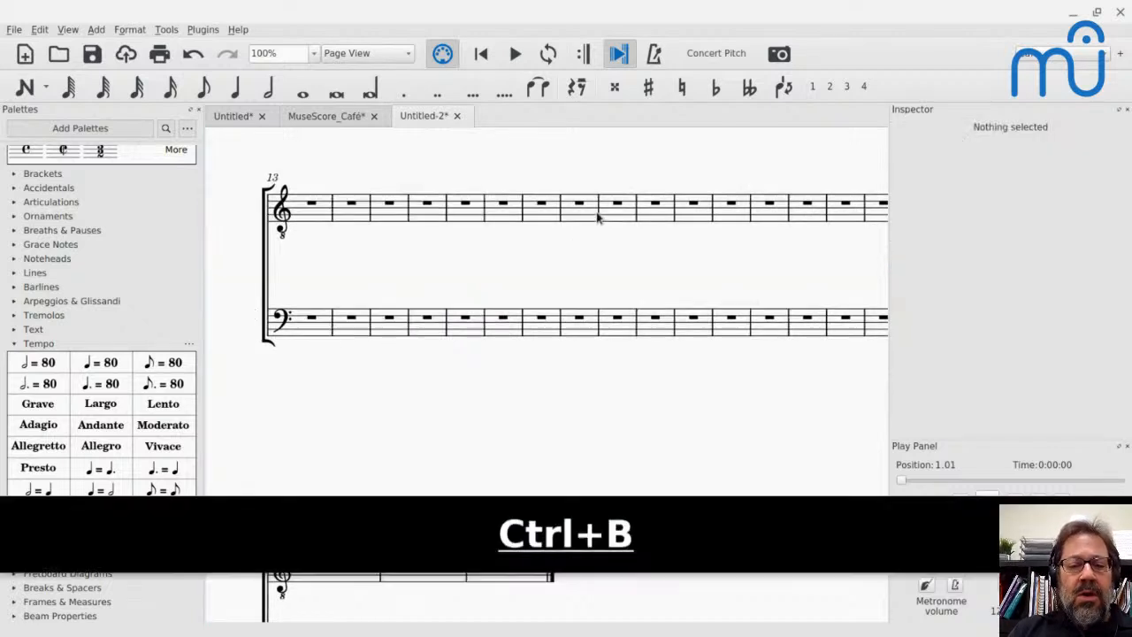
key(ctrl+b)
key(ctrl+b)
key(ctrl+b)
key(ctrl+b)
key(ctrl+b)
key(ctrl+b)
key(ctrl+b)
key(ctrl+b)
key(ctrl+b)
key(ctrl+b)
key(ctrl+b)
key(ctrl+b)
key(ctrl+b)
key(ctrl+b)
key(ctrl+b)
key(ctrl+b)
key(ctrl+b)
key(ctrl+b)
key(ctrl+b)
key(ctrl+b)
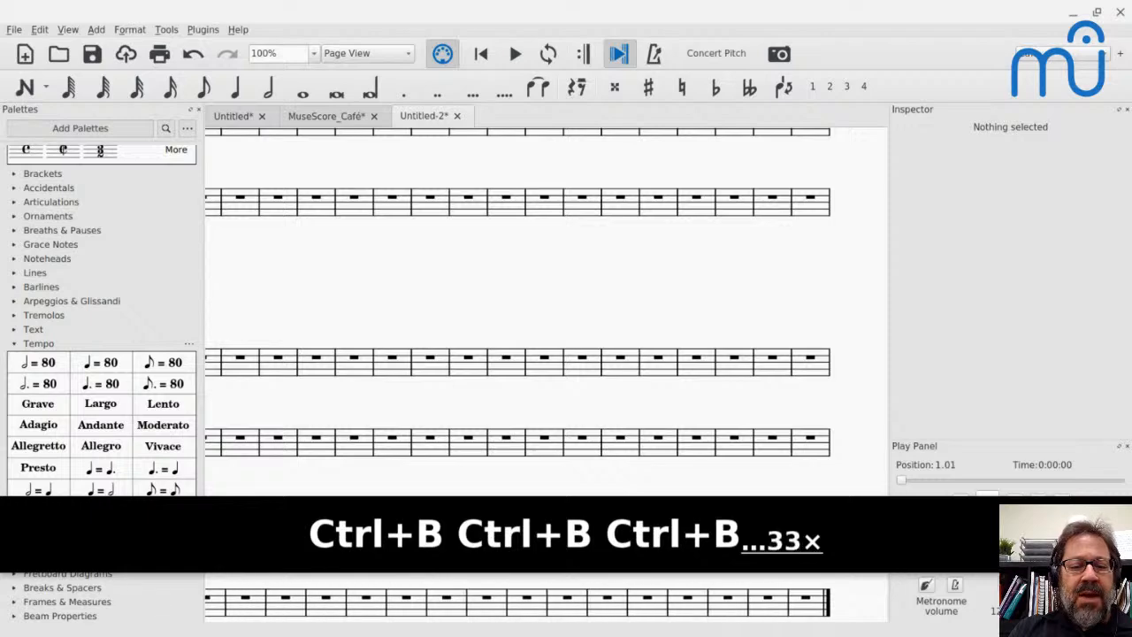
key(ctrl+b)
key(ctrl+b)
key(ctrl+b)
key(ctrl+b)
key(ctrl+b)
key(ctrl+b)
key(ctrl+b)
key(ctrl+b)
key(ctrl+b)
key(ctrl+b)
key(ctrl+b)
key(ctrl+b)
key(ctrl+b)
key(ctrl+b)
key(ctrl+b)
key(ctrl+b)
key(ctrl+b)
key(ctrl+b)
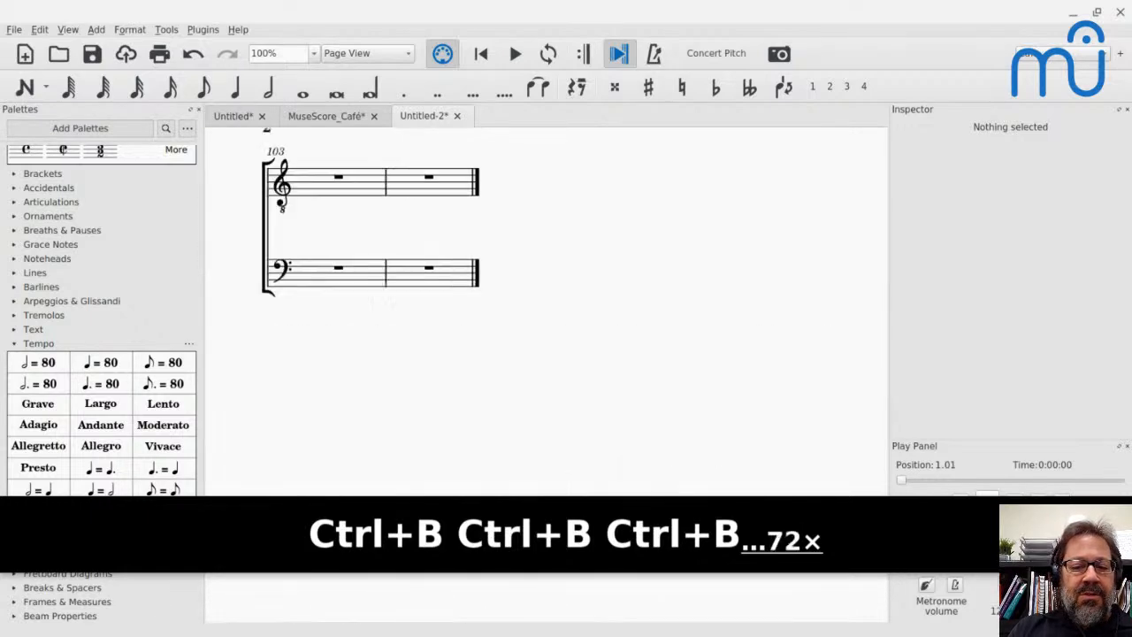
key(Home)
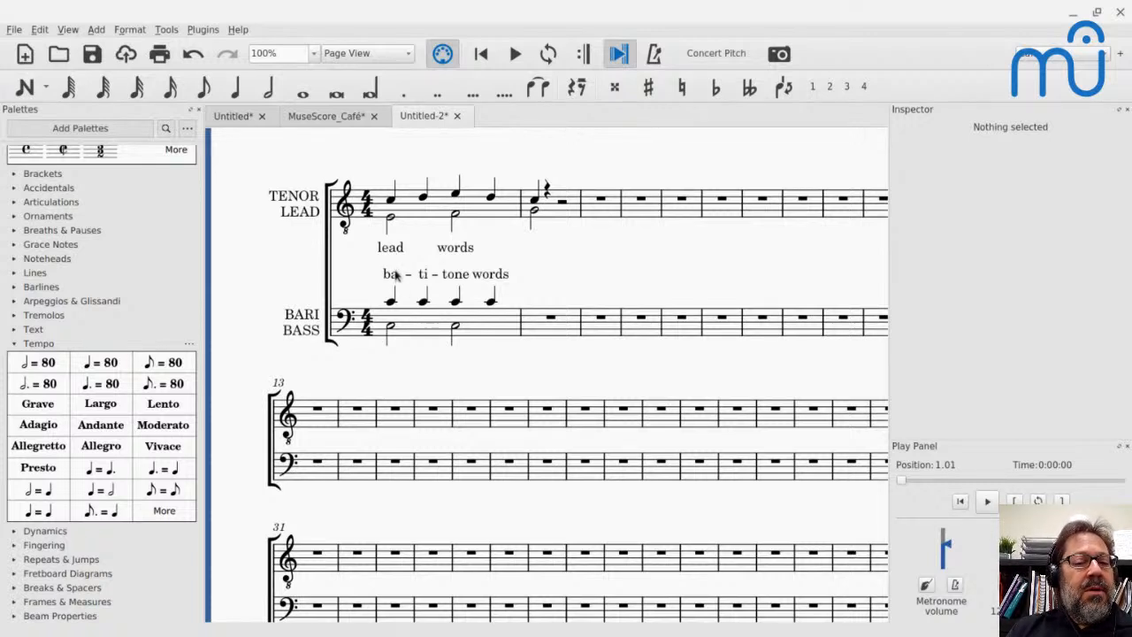
- Change the second baritone lyric syllable from "ti" to "ri" in measure 1
click(393, 256)
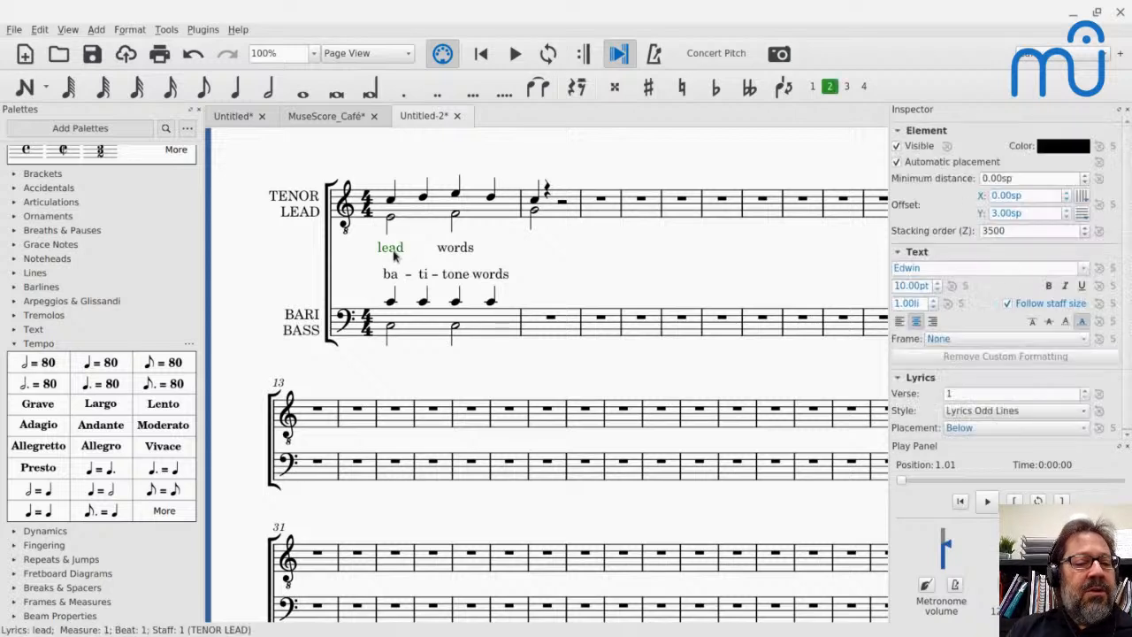
double_click(390, 275)
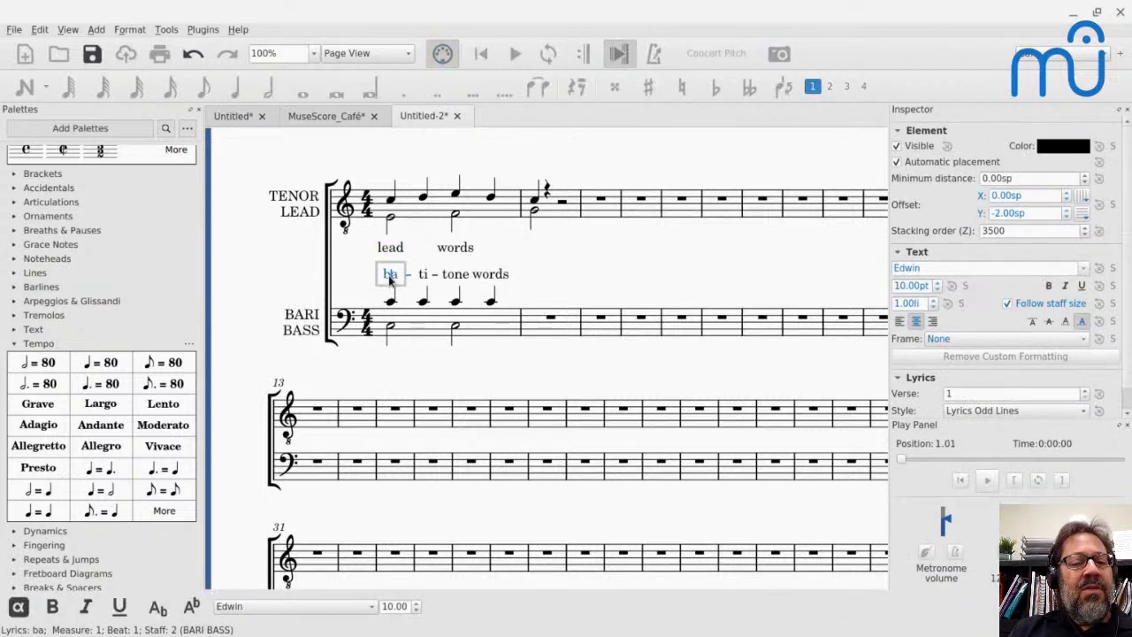
key(space)
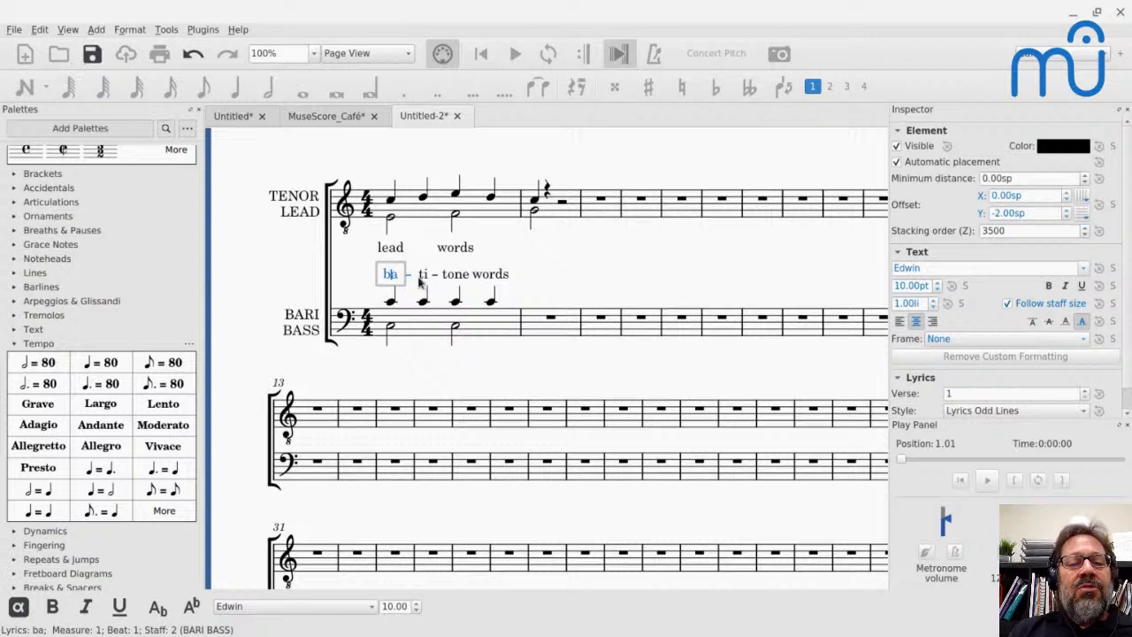
key(Left)
key(Right)
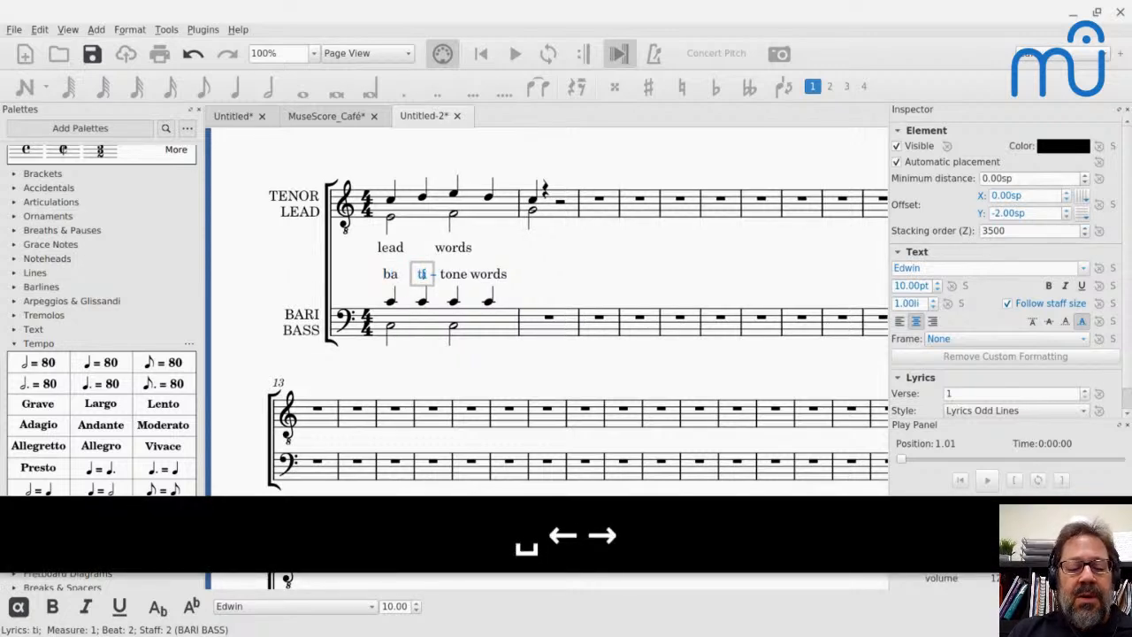
key(BackSpace)
text(r)
key(Escape)
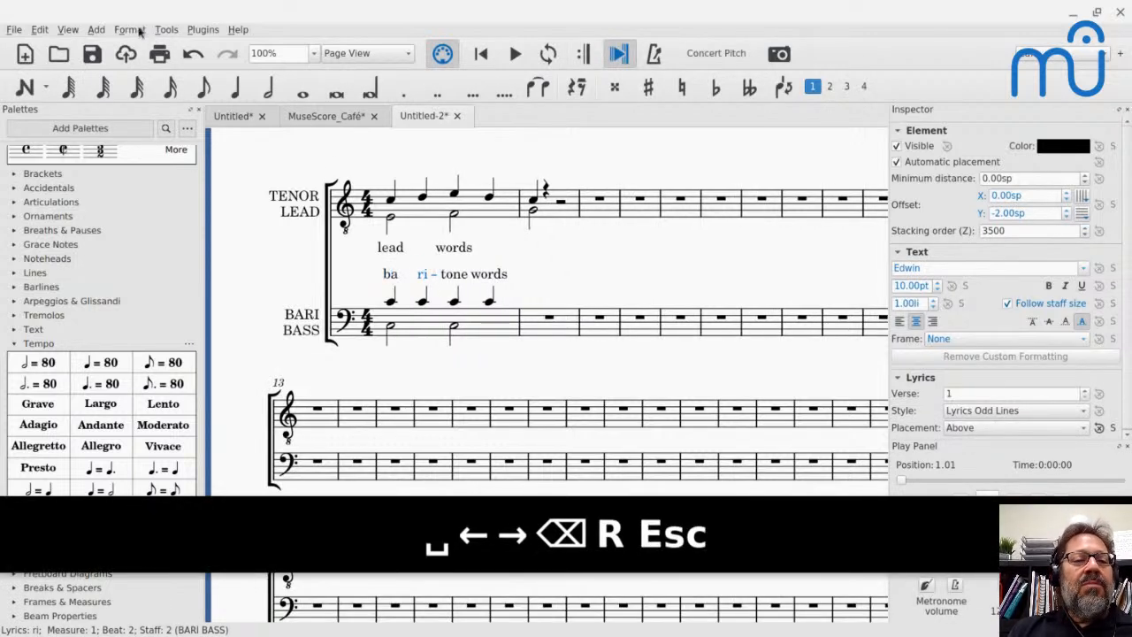
- Open the Lyrics style settings and try a minimum bottom margin of 0.0sp
click(139, 32)
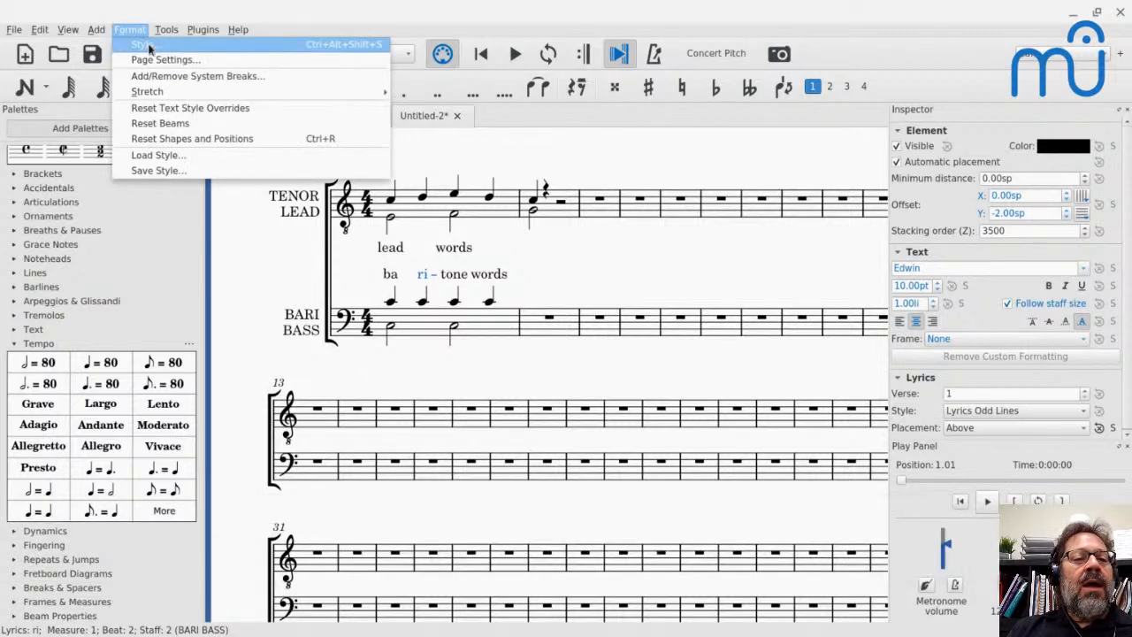
click(142, 42)
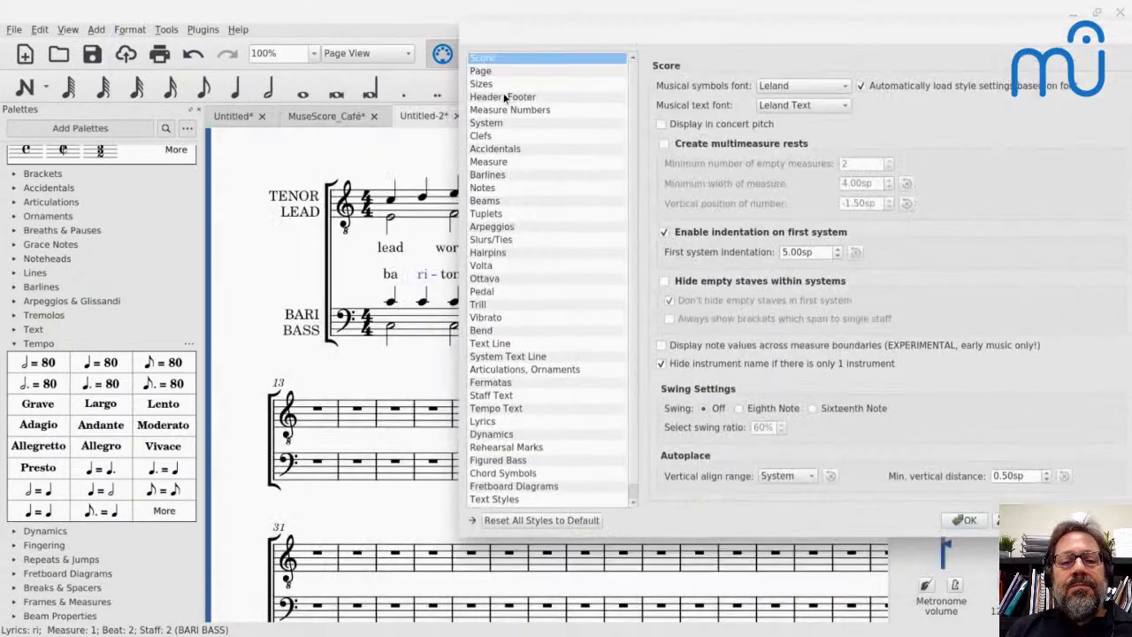
click(492, 423)
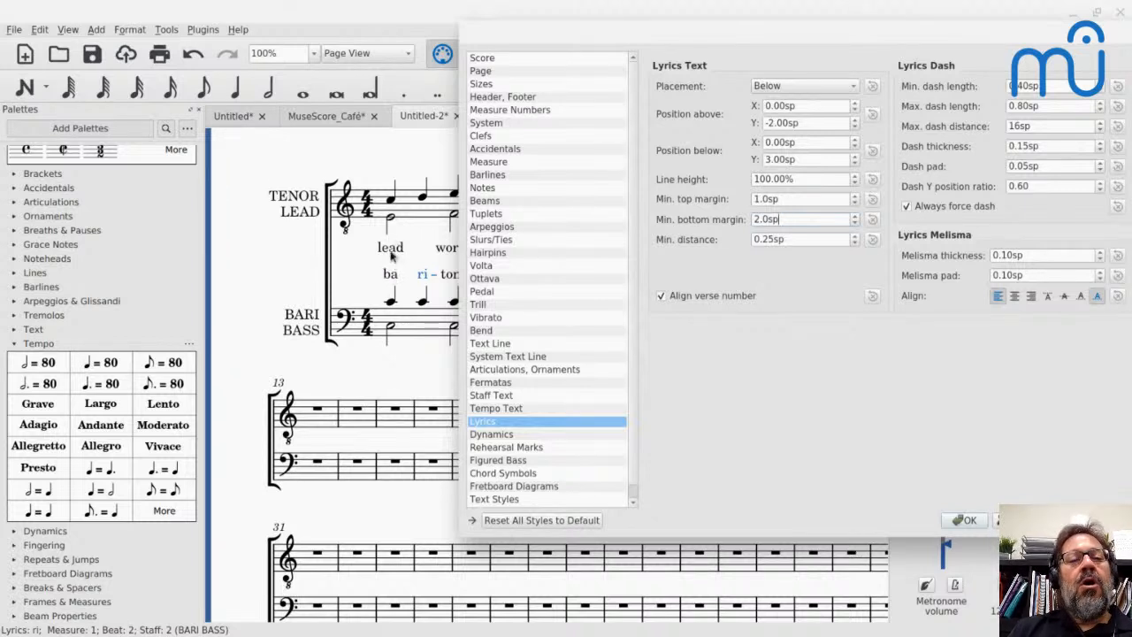
click(794, 220)
key(Down)
key(Down)
key(Down)
key(Down)
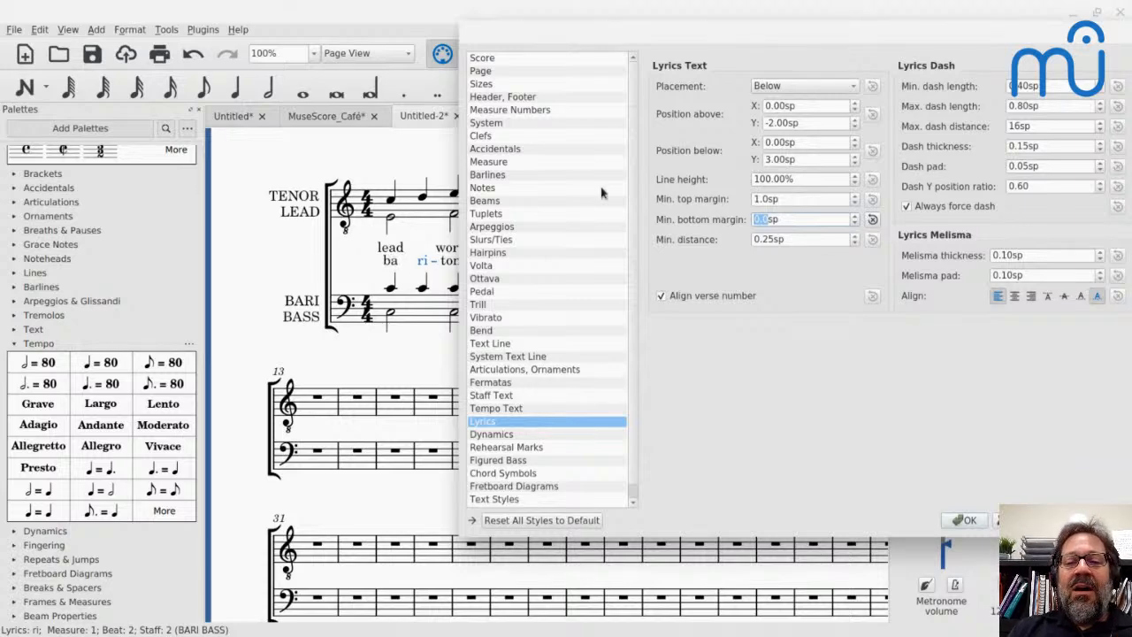
- Try a lyrics minimum bottom margin of 0.5sp, and reset that margin to its default
key(Up)
key(Up)
key(Up)
key(Up)
key(Up)
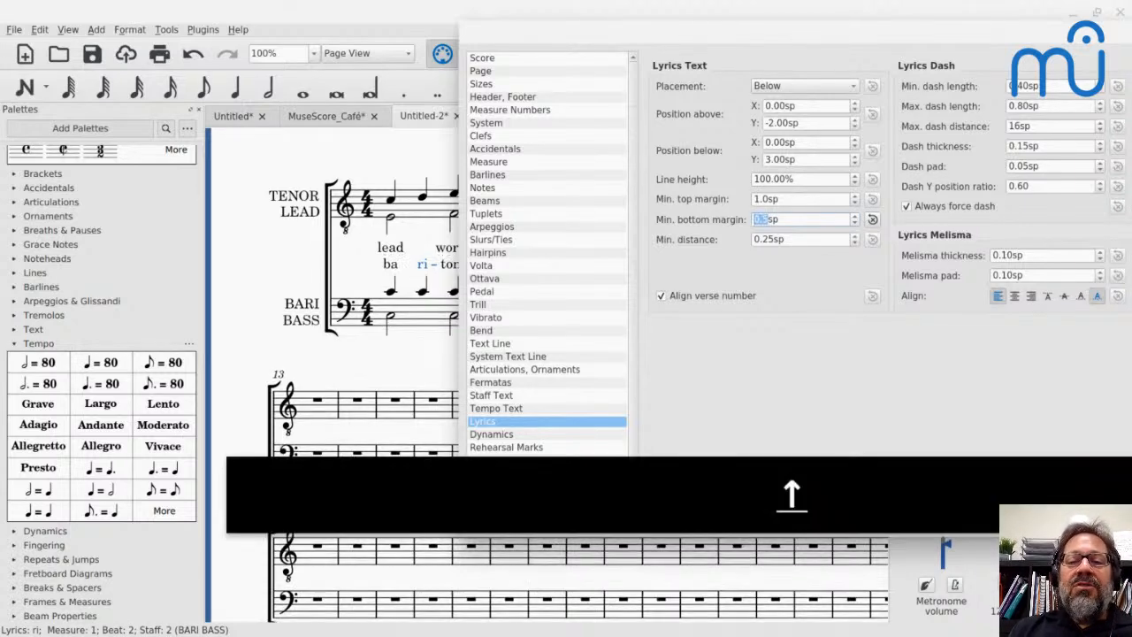
key(Down)
key(Down)
key(Down)
key(Down)
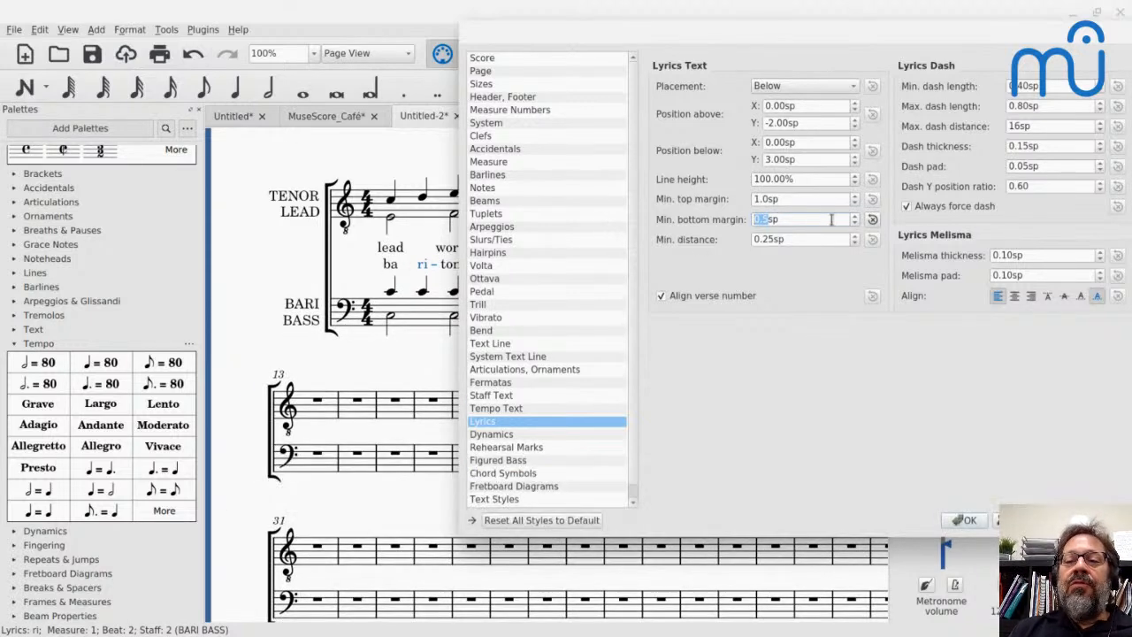
click(872, 219)
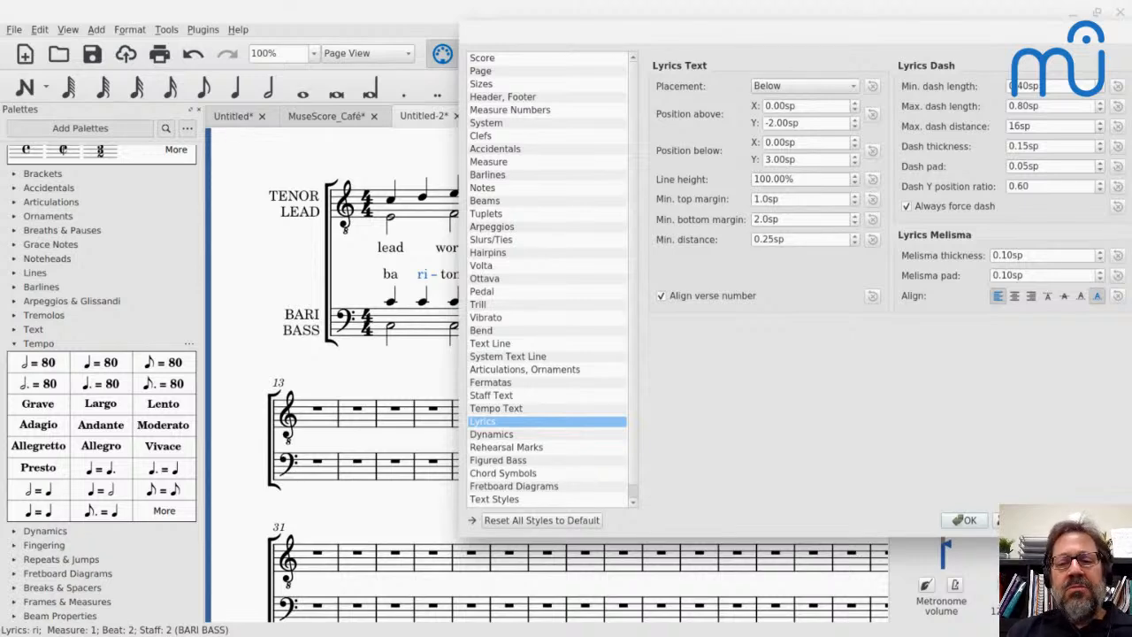
- Switch to the YouTube Live chat and look through the viewers' questions
key(alt+Tab)
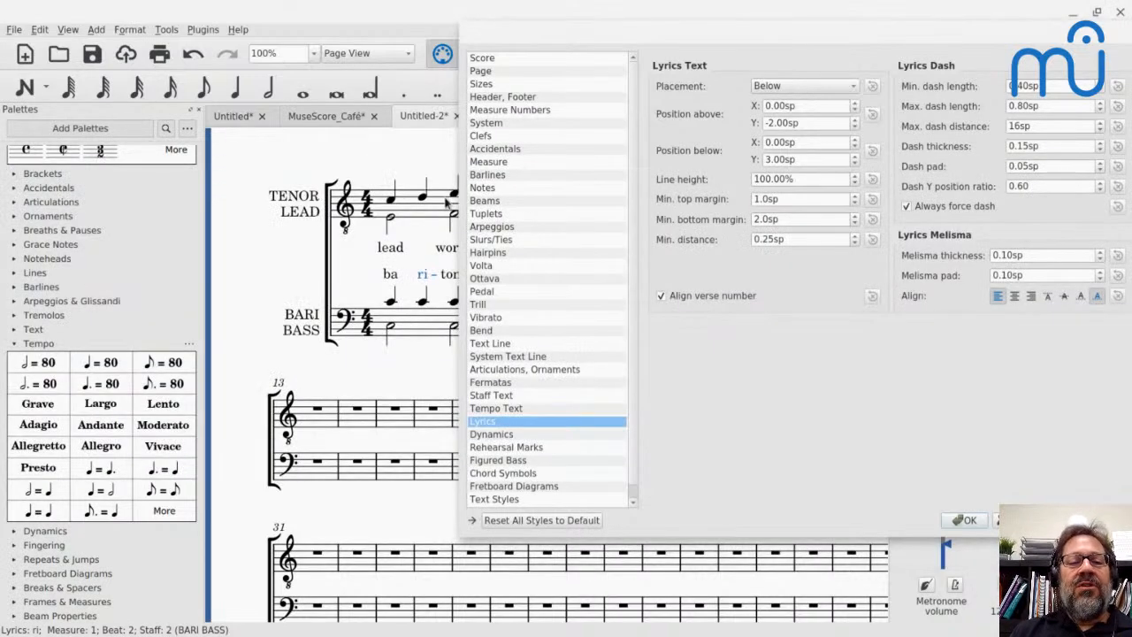
key(alt+Tab)
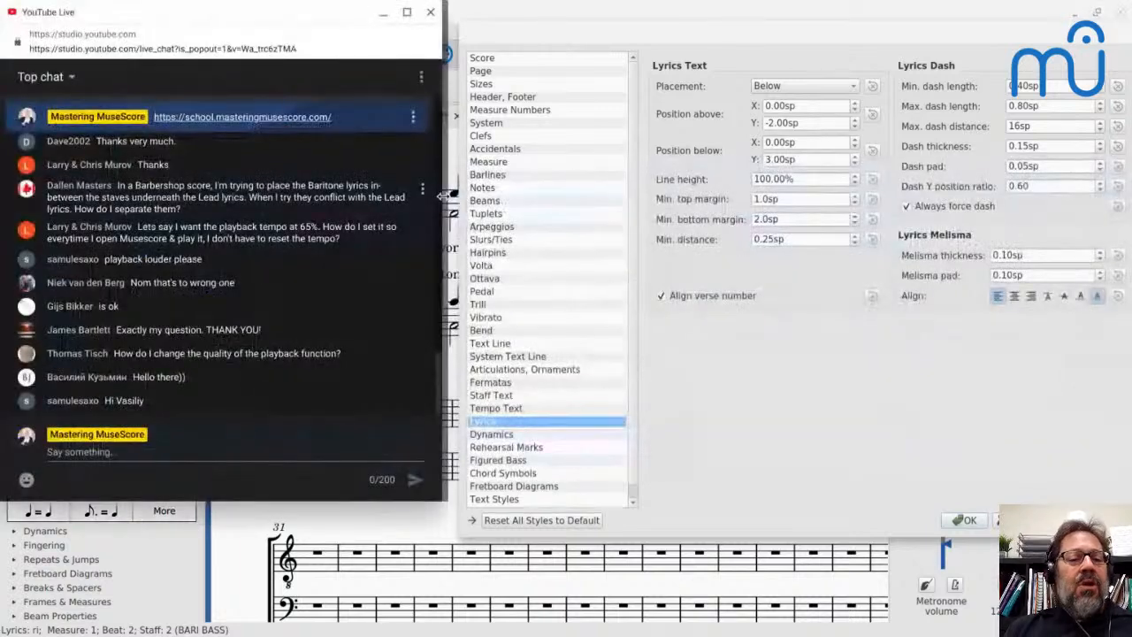
scroll(271, 237, up, 2)
scroll(272, 237, down, 2)
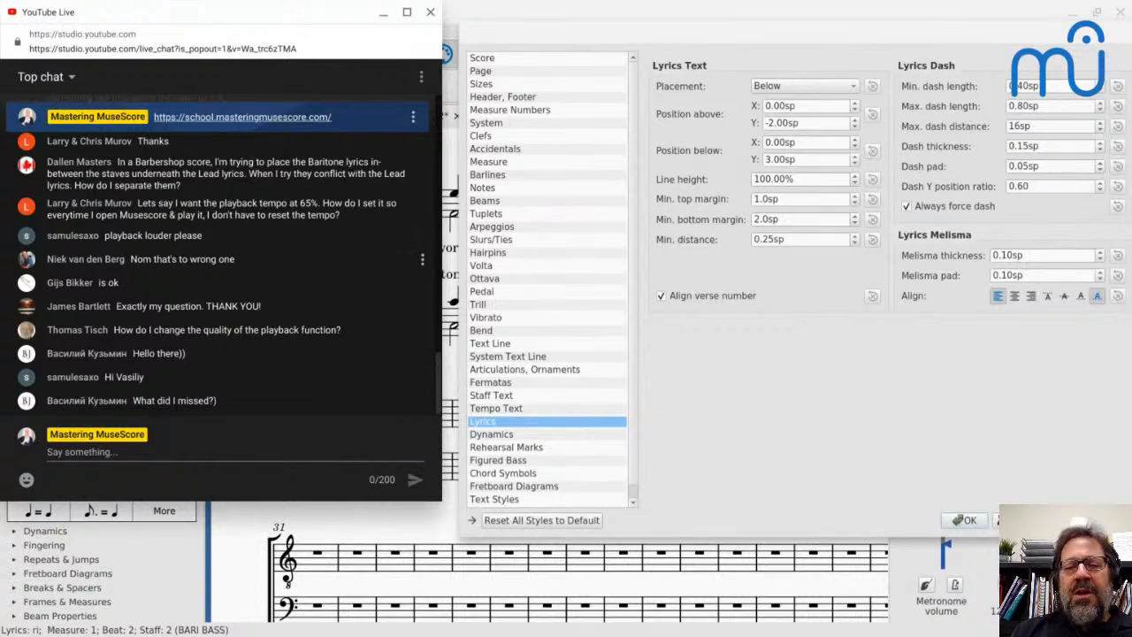
- Return to MuseScore, close the Lyrics style settings, and show the beginning of the MuseScore_Café score
key(alt+Tab)
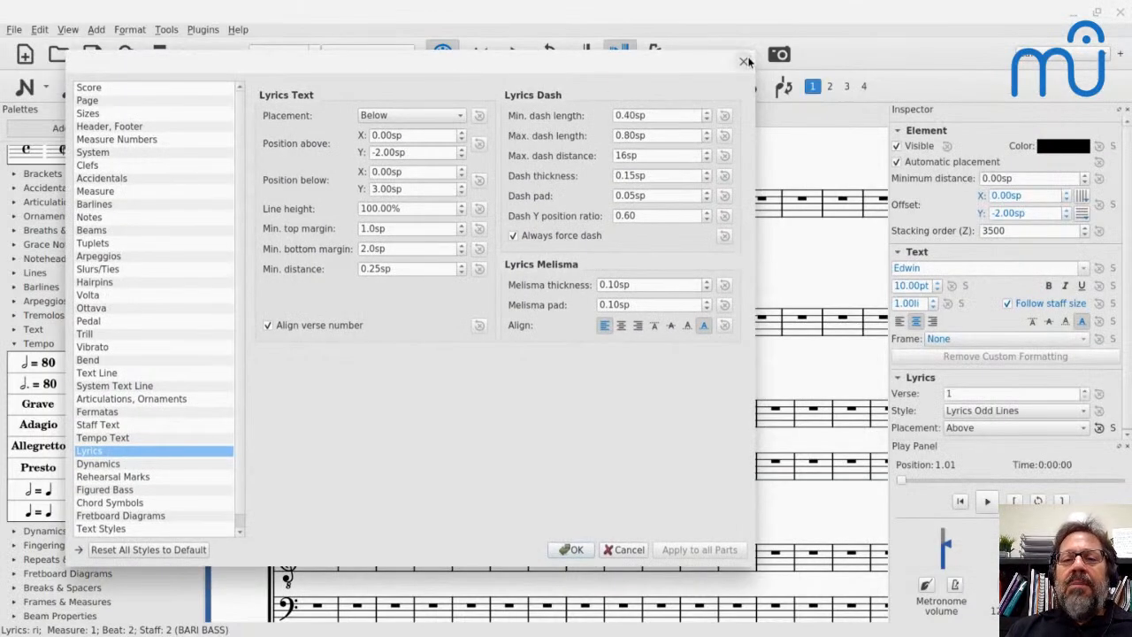
click(744, 61)
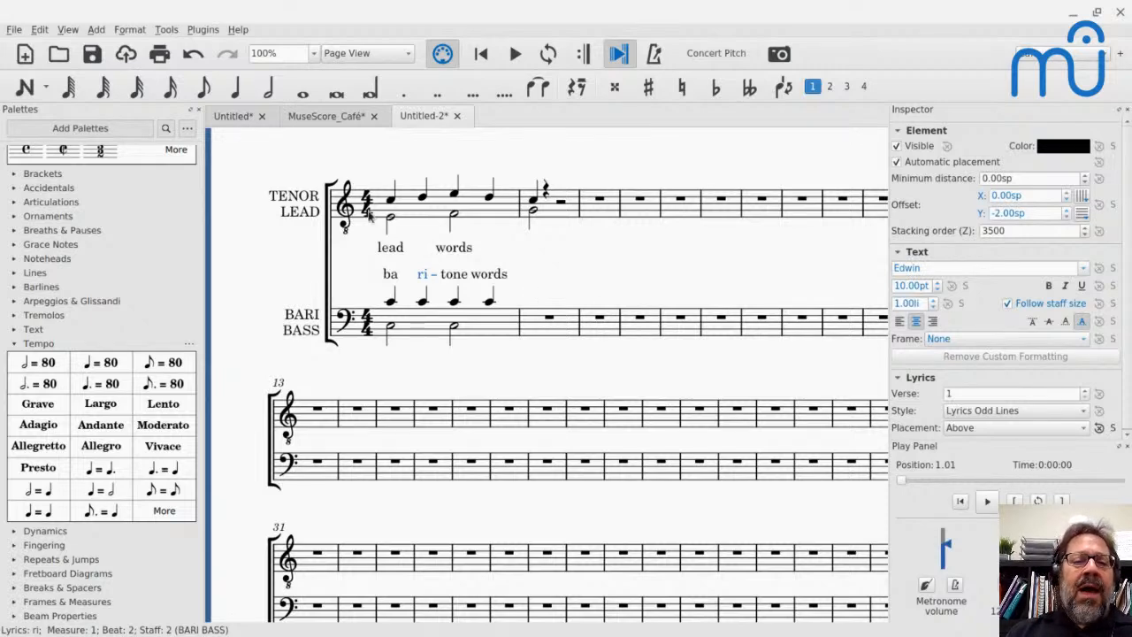
click(288, 118)
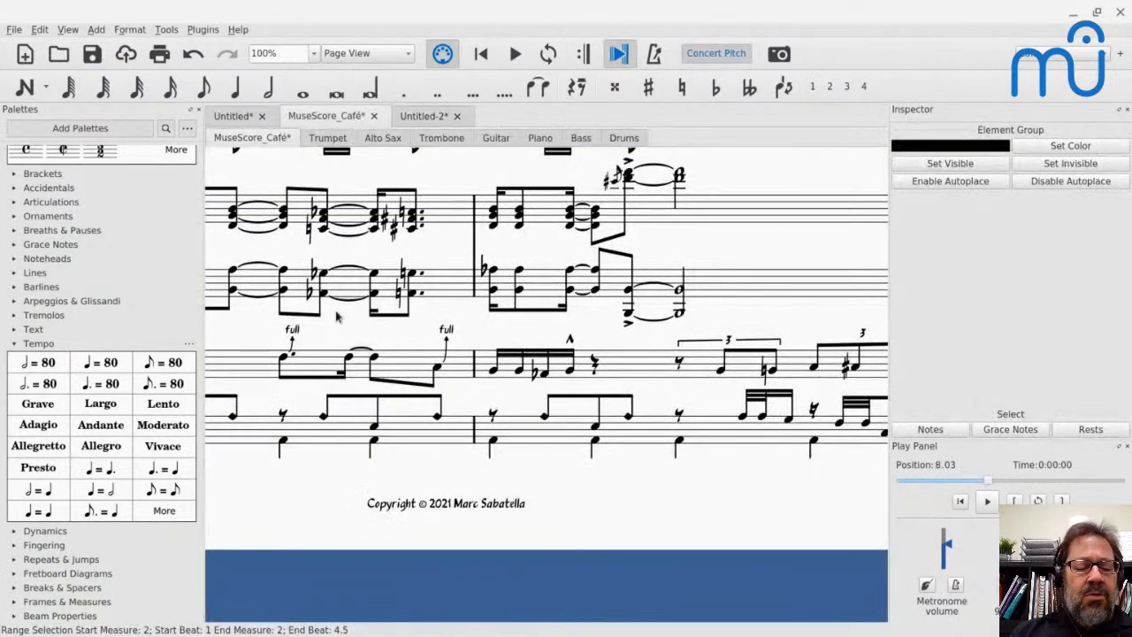
key(Home)
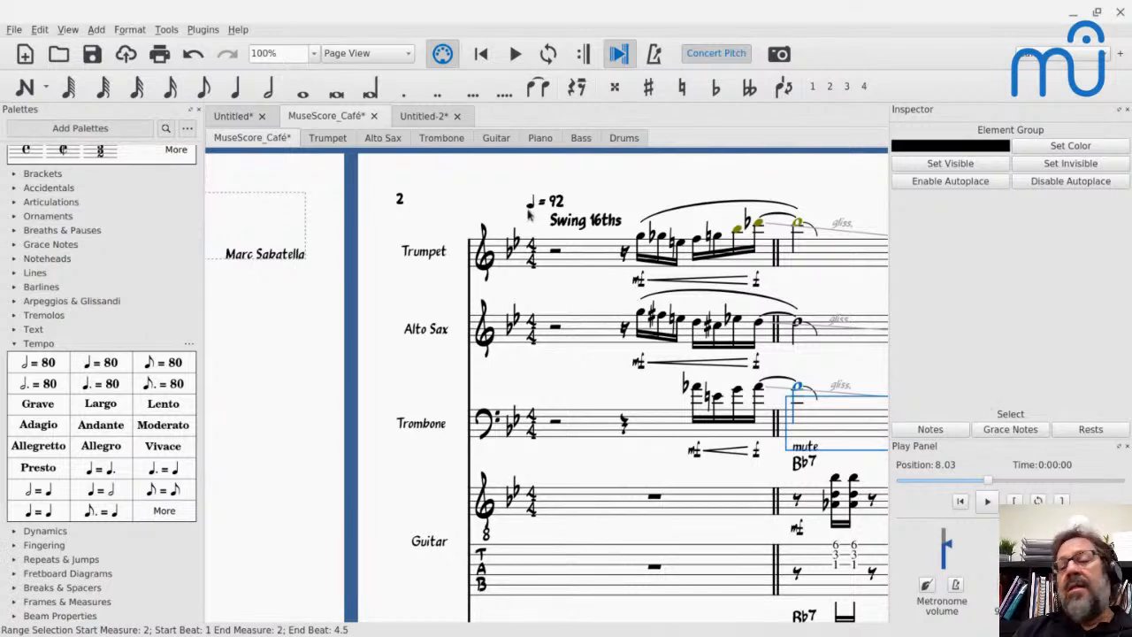
- Switch to the YouTube Live chat and read the questions on playback tempo, playback quality and chord symbols
key(alt+Tab)
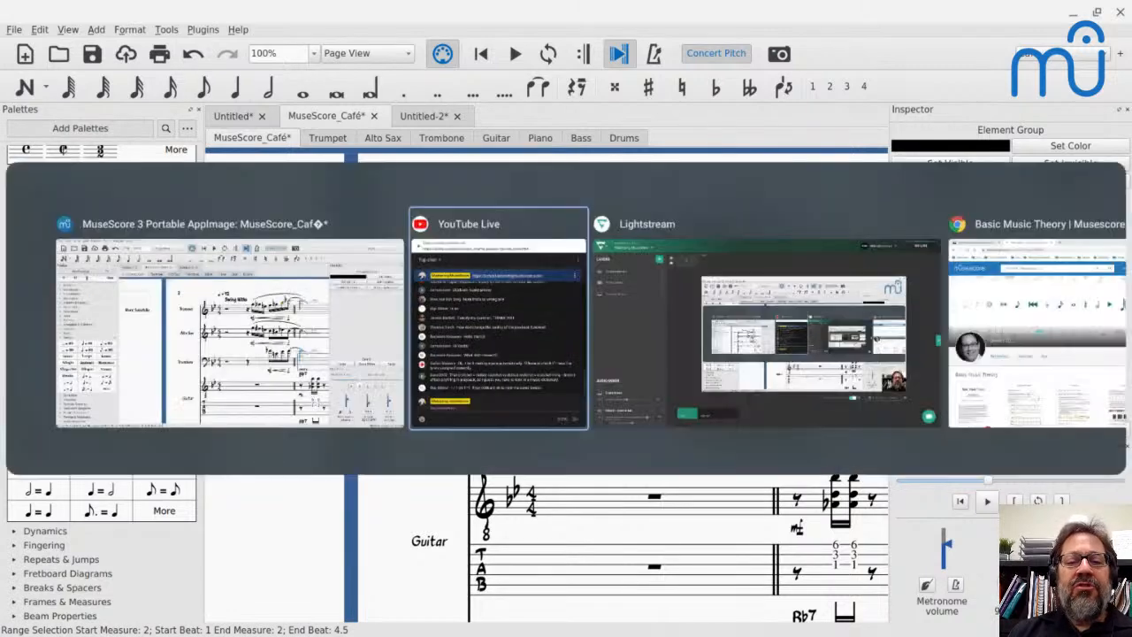
scroll(219, 229, up, 2)
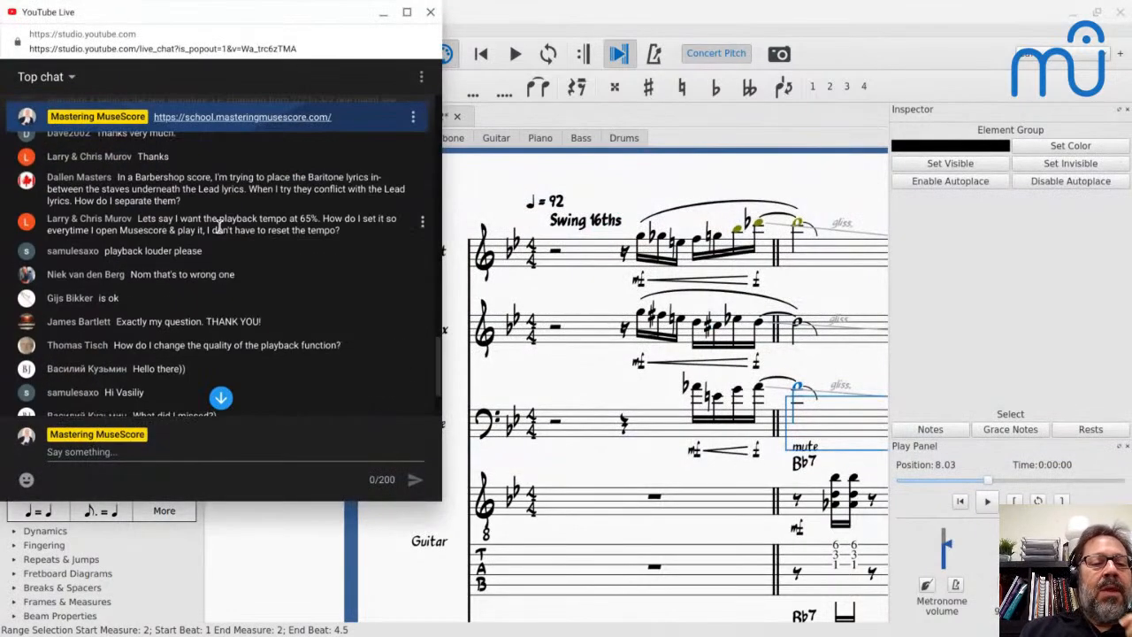
scroll(220, 228, up, 1)
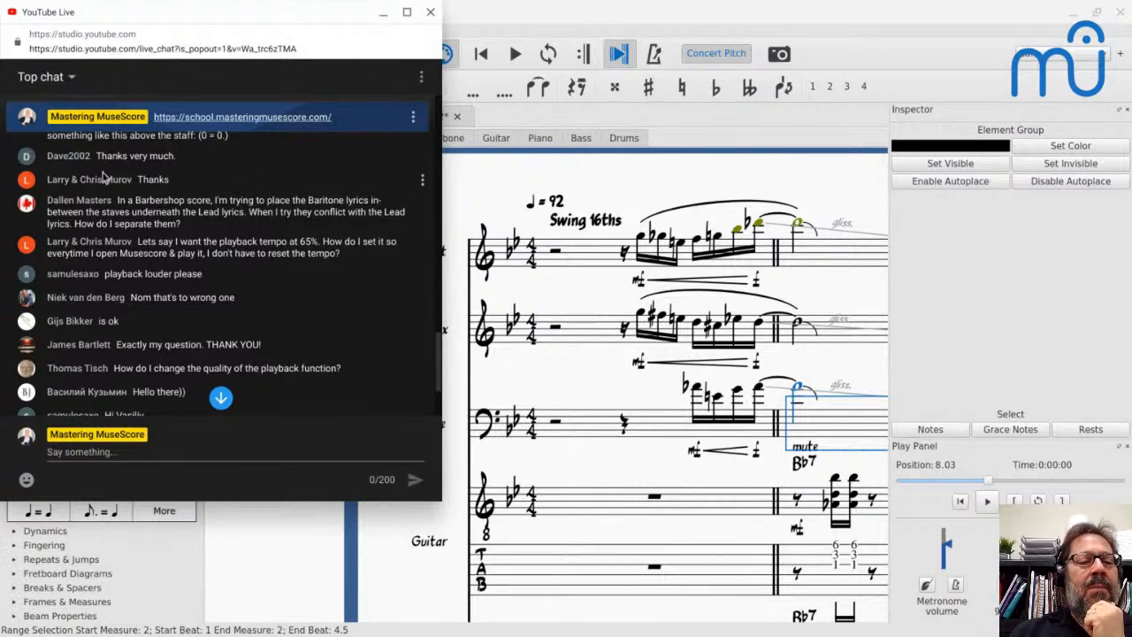
scroll(177, 245, down, 2)
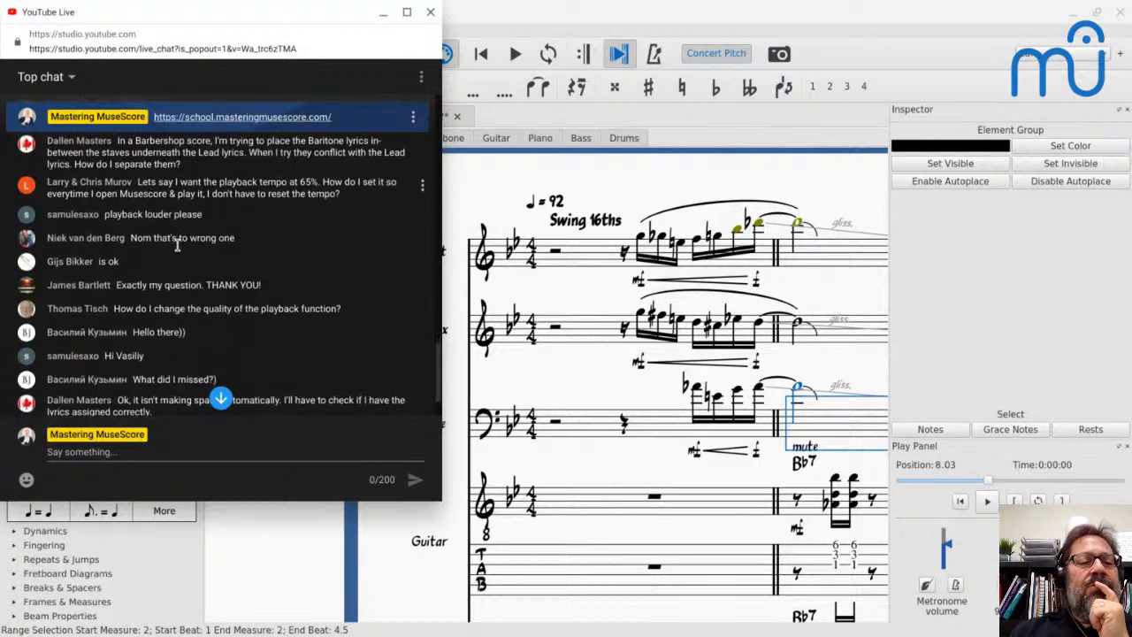
scroll(177, 245, down, 3)
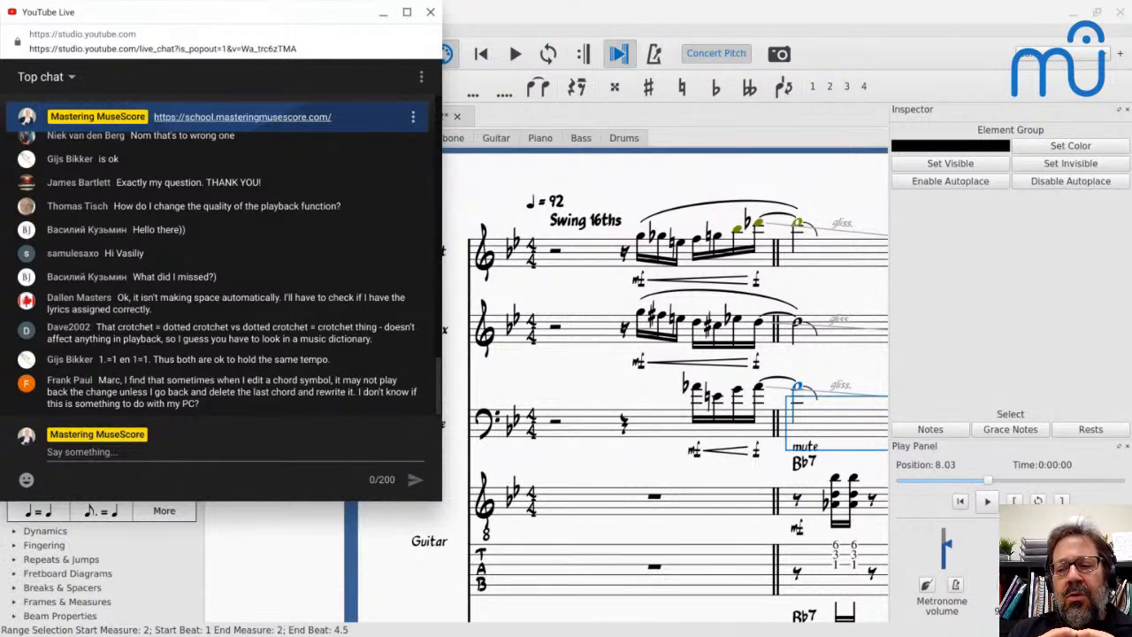
- Return to the MuseScore_Café score and play back a short passage with the current sound
click(490, 194)
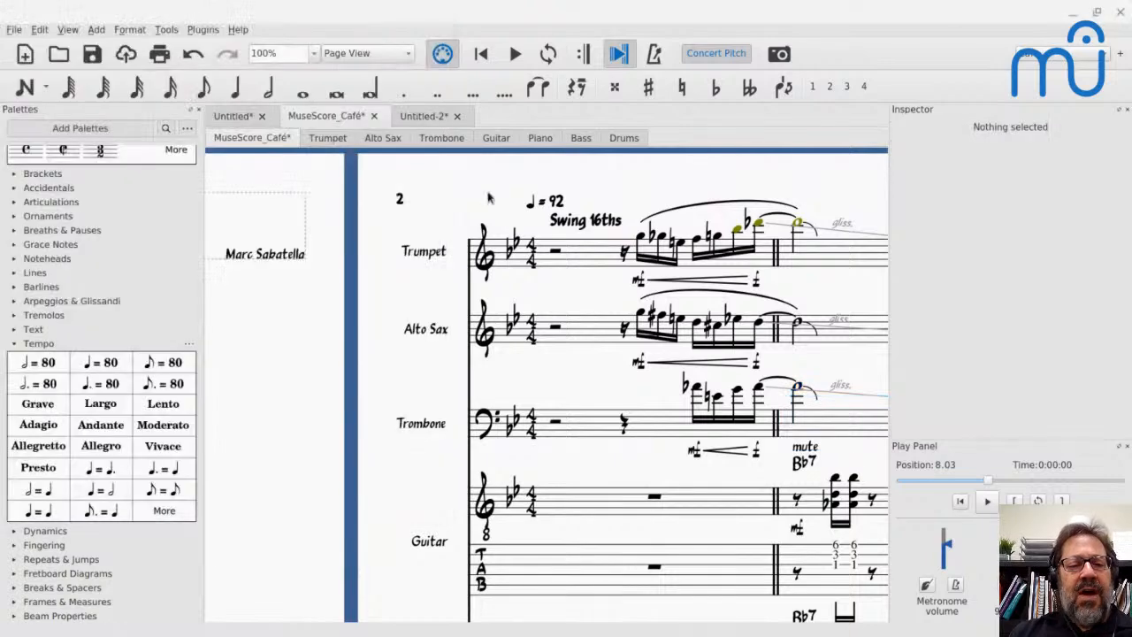
key(space)
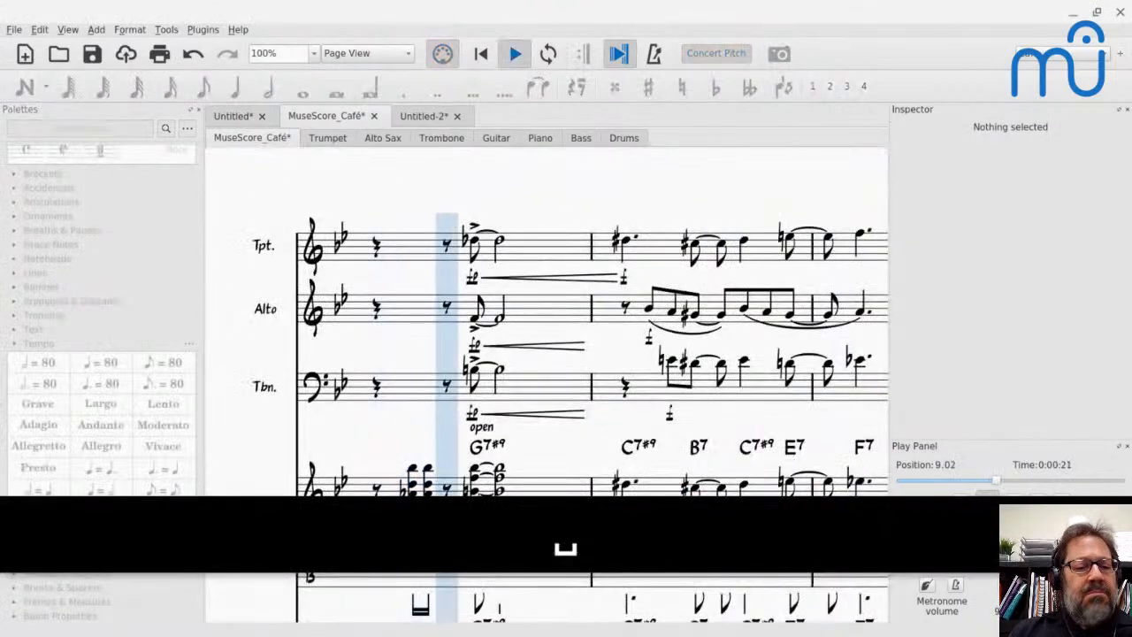
key(space)
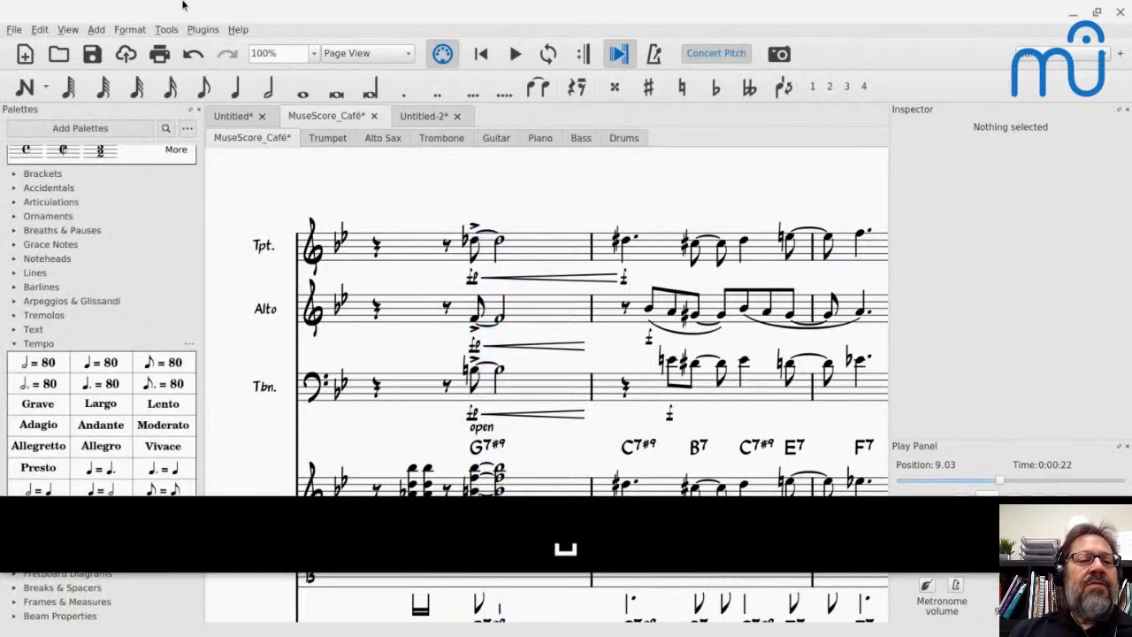
- Open the Synthesizer and bring up the list of soundfonts that can be added to Fluid
click(69, 29)
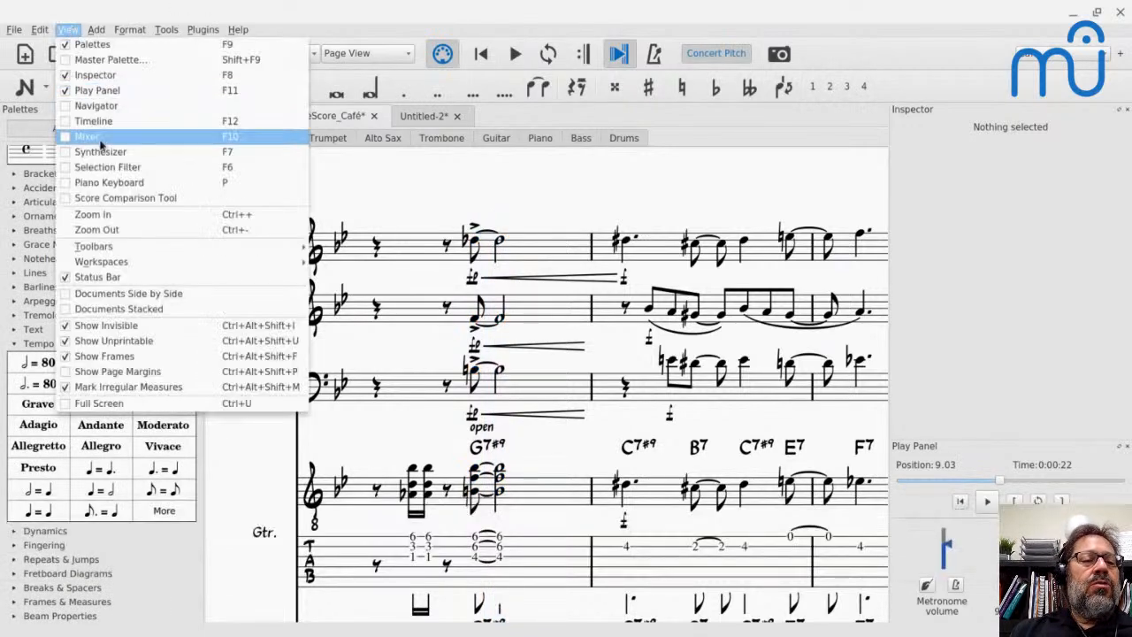
click(100, 151)
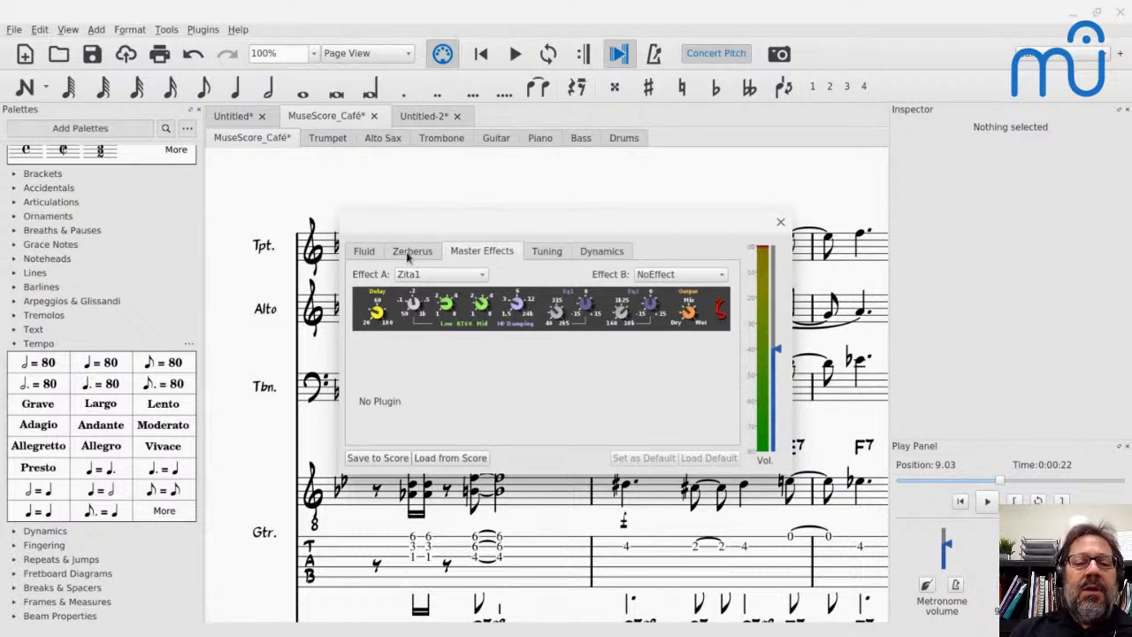
click(361, 253)
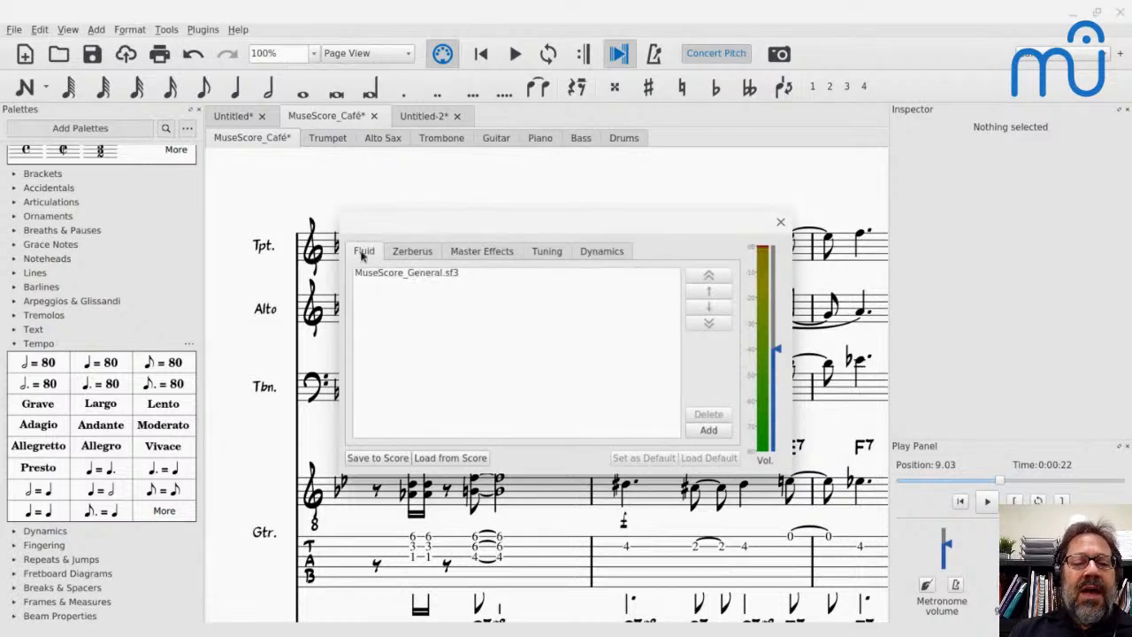
click(725, 433)
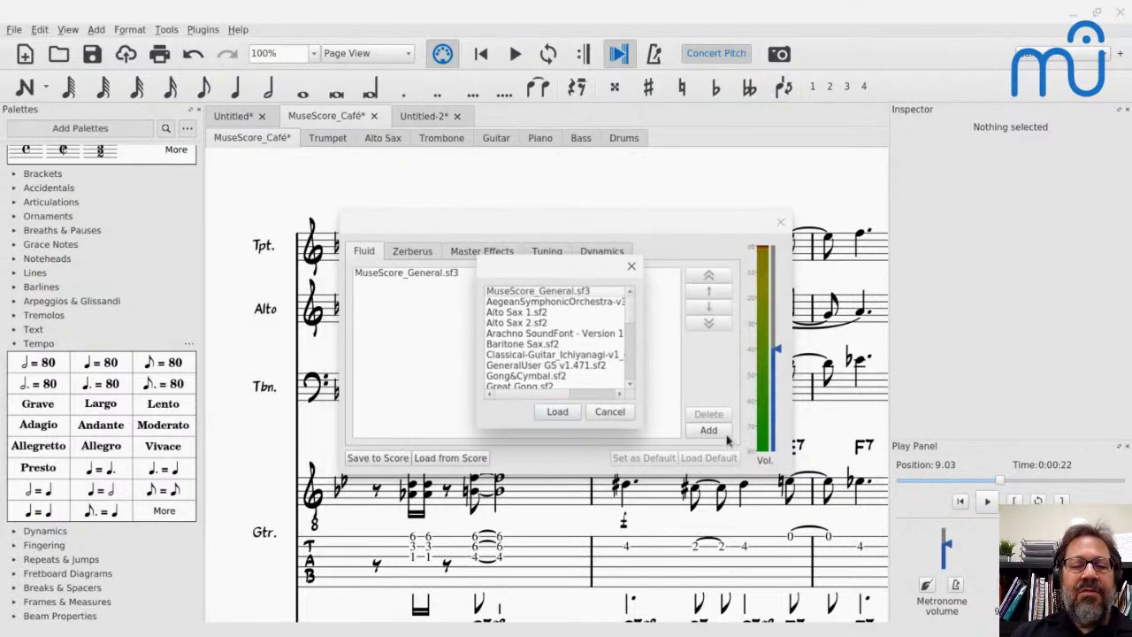
- Load the Timbres Of Heaven (XGM) 3.94.sf2 soundfont into Fluid and close the Synthesizer
scroll(501, 380, down, 3)
scroll(501, 381, down, 3)
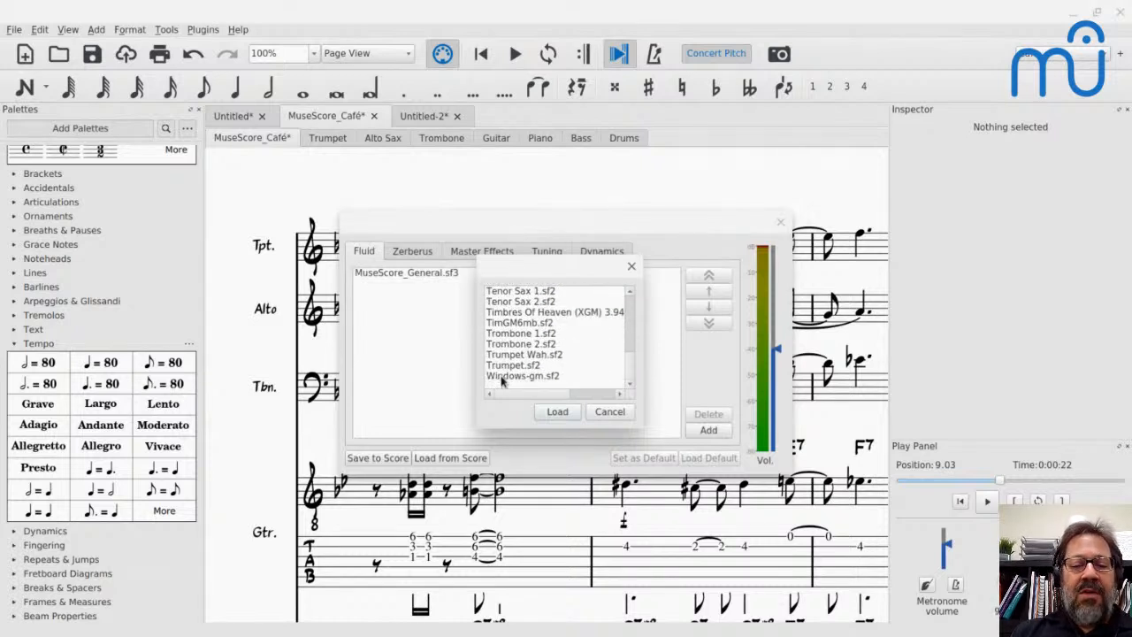
scroll(500, 380, up, 2)
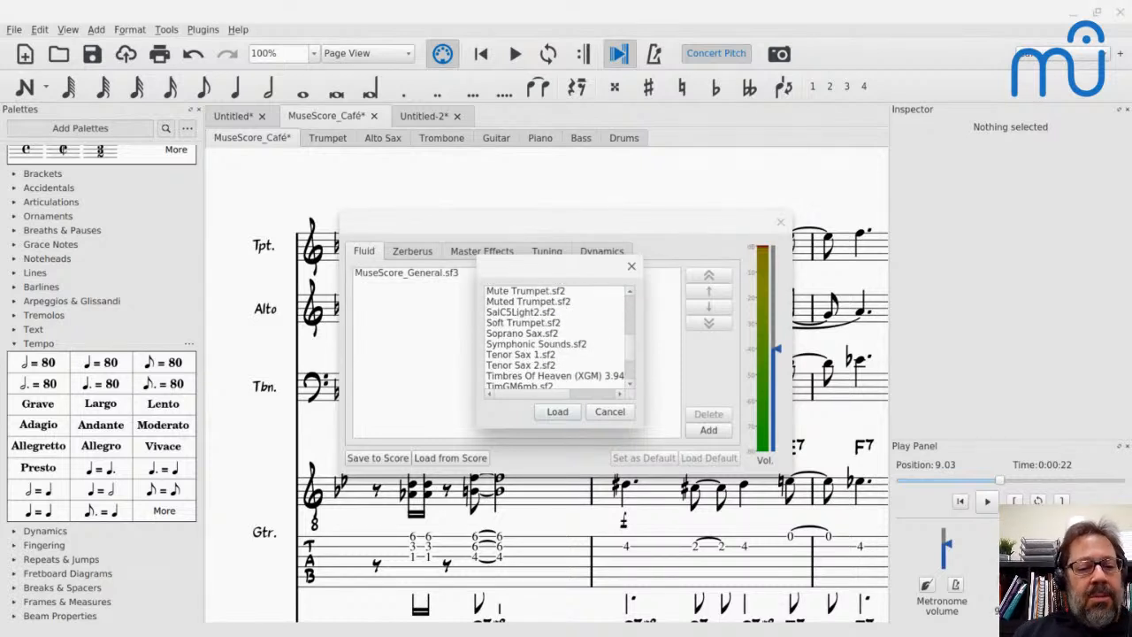
scroll(556, 338, up, 5)
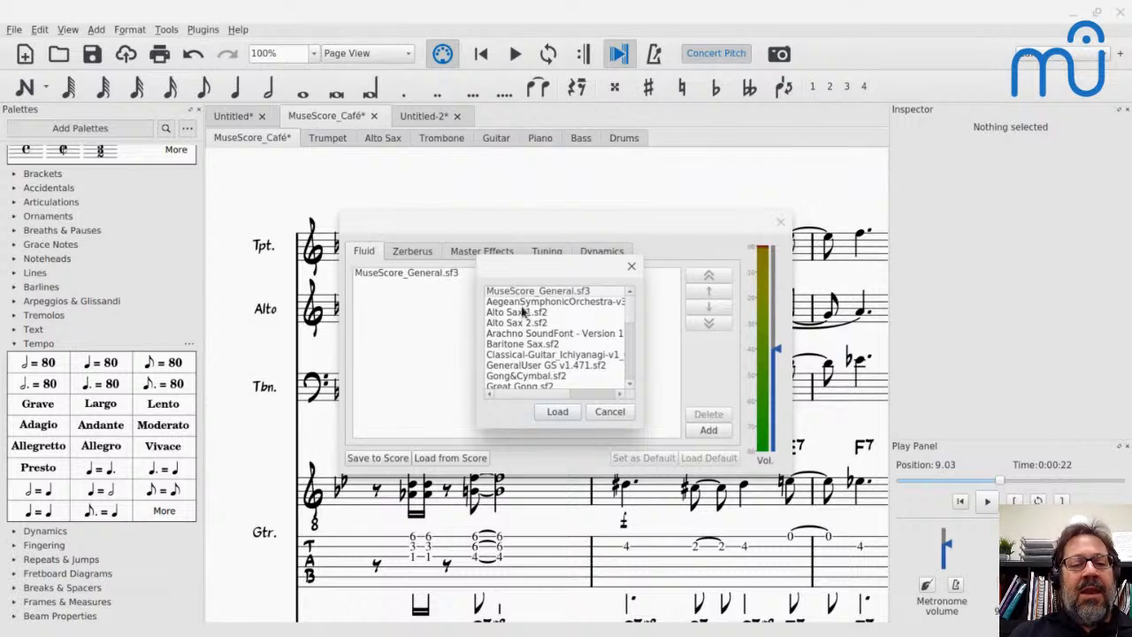
scroll(522, 311, down, 1)
scroll(522, 311, down, 1)
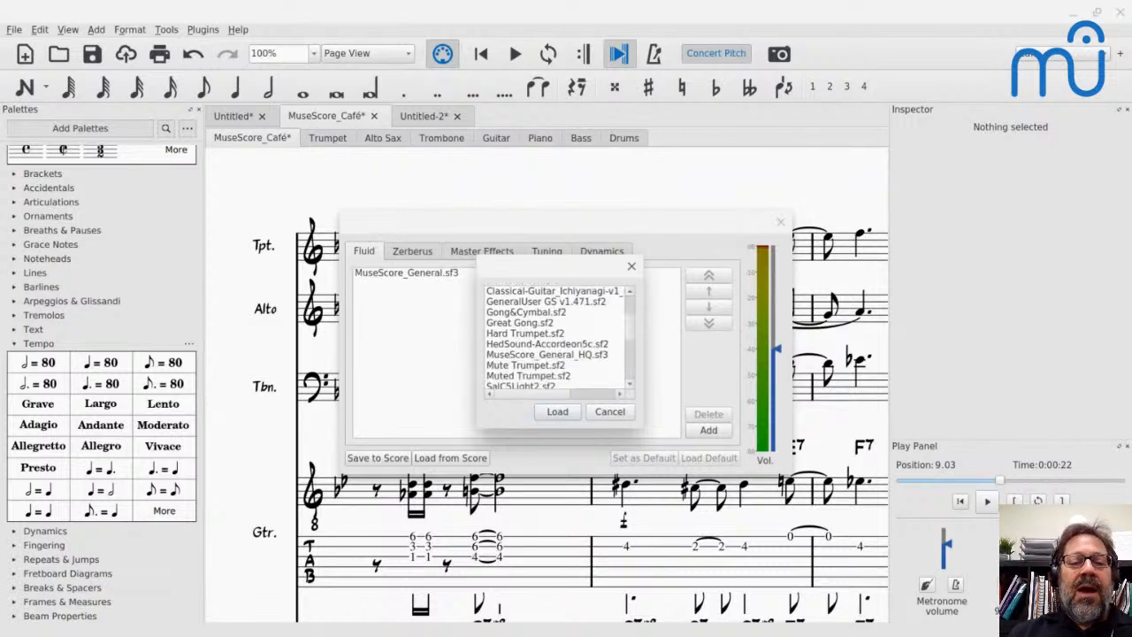
scroll(522, 311, up, 1)
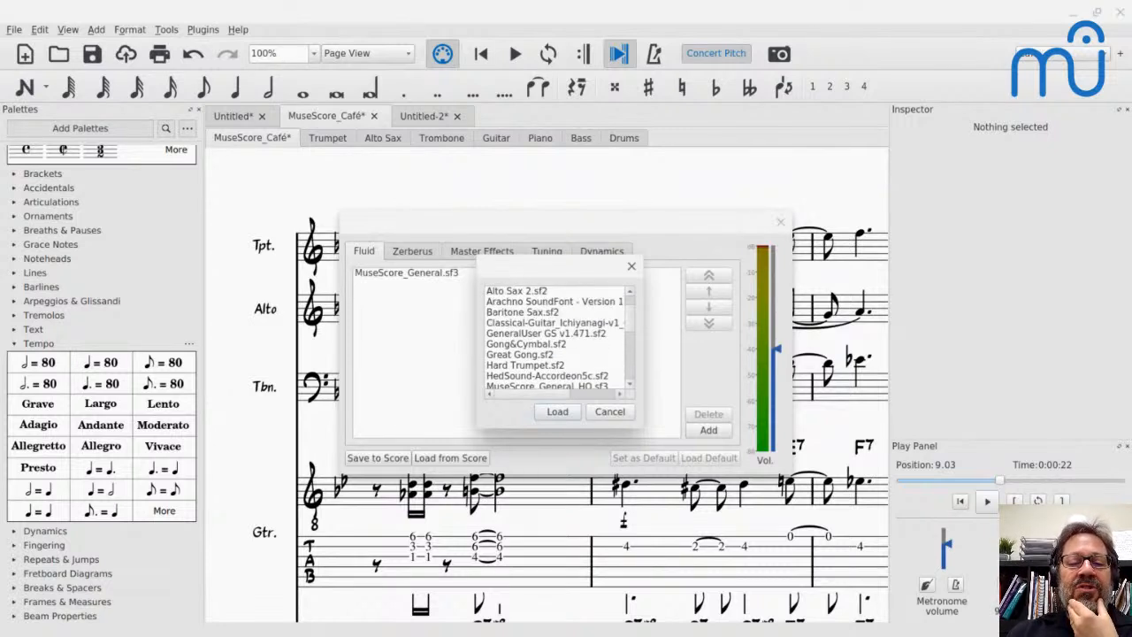
scroll(555, 338, down, 2)
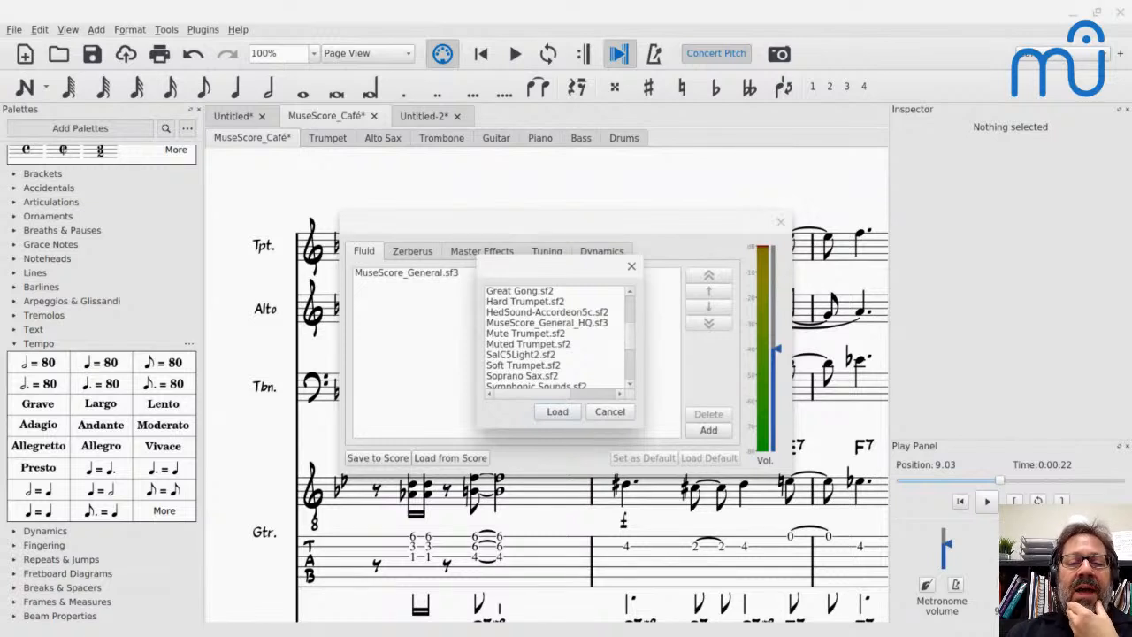
scroll(555, 338, down, 1)
scroll(555, 338, down, 2)
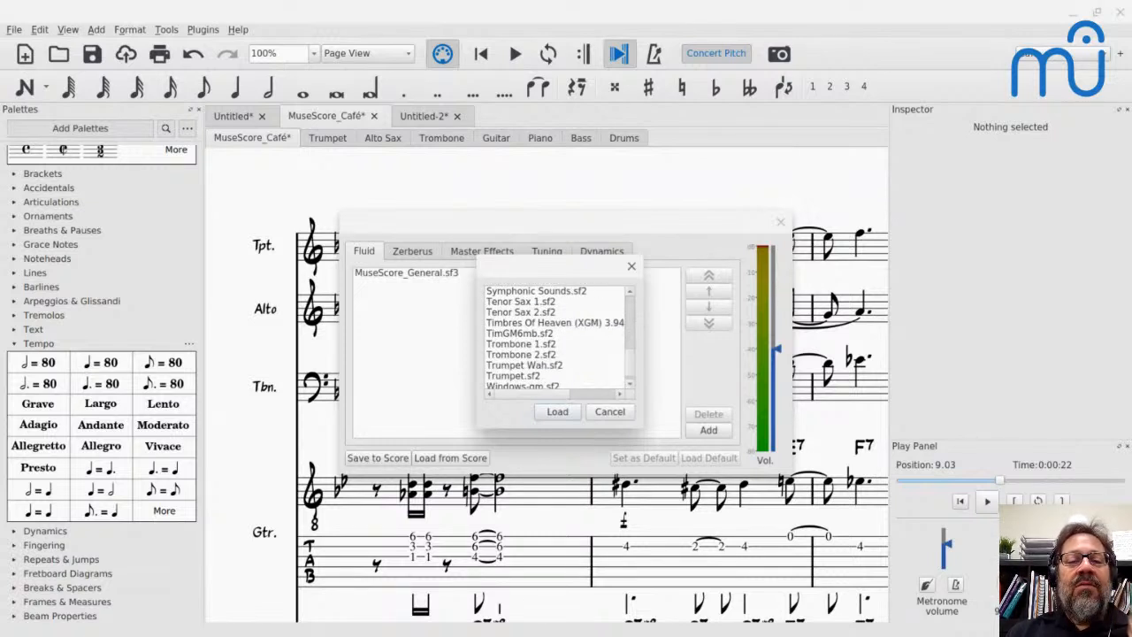
click(534, 324)
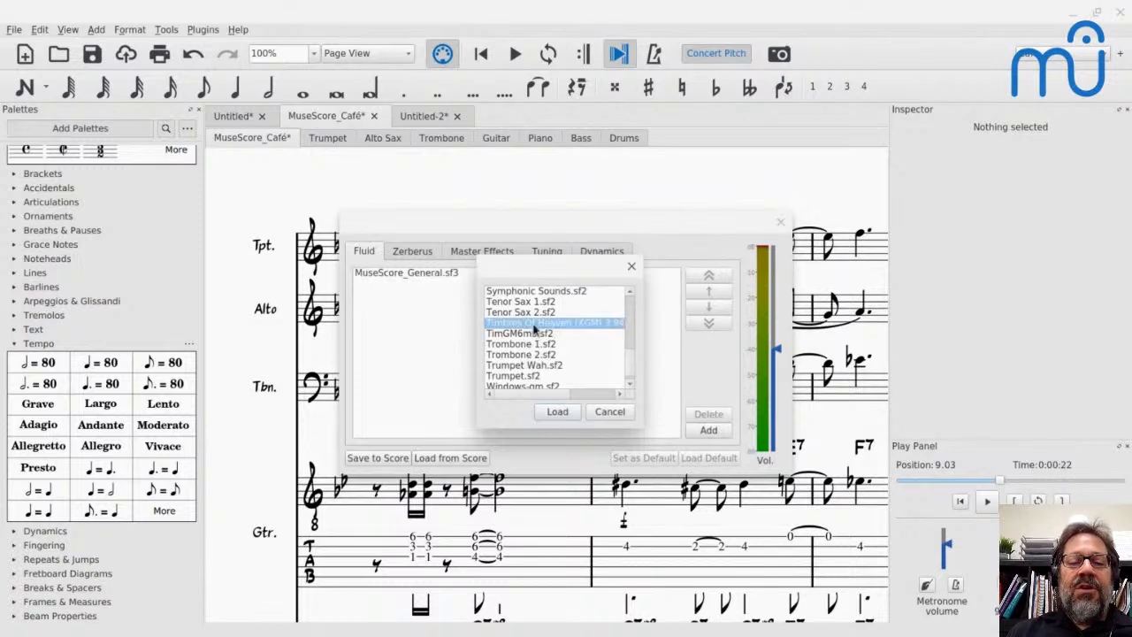
click(557, 416)
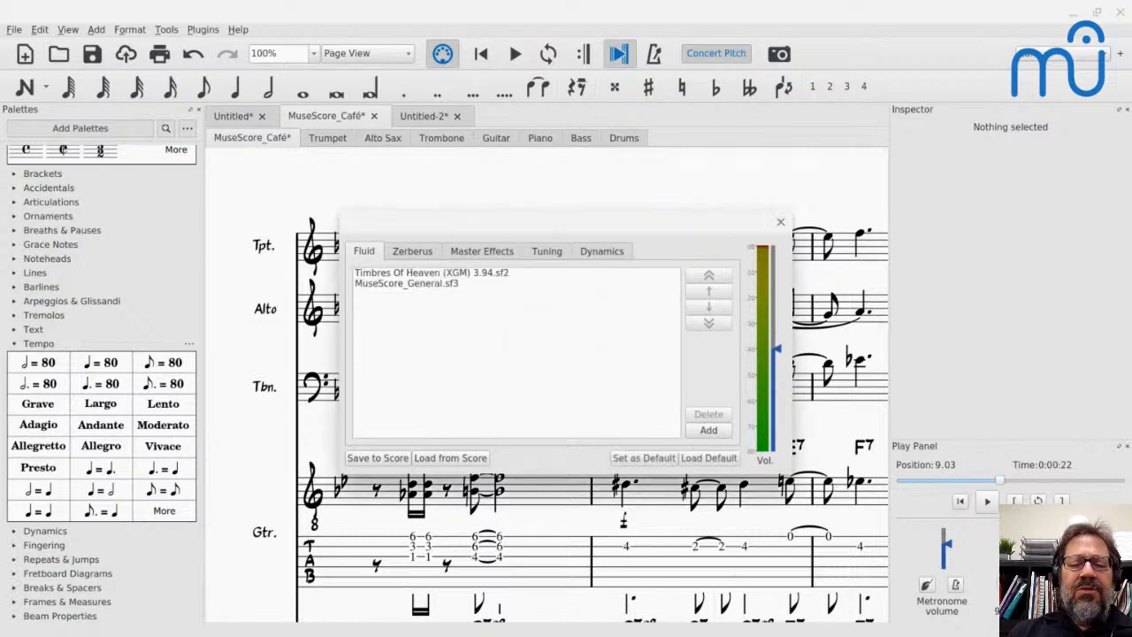
click(781, 223)
- Play the MuseScore_Café score from its beginning to hear the newly loaded soundfont, and stop playback
key(Home)
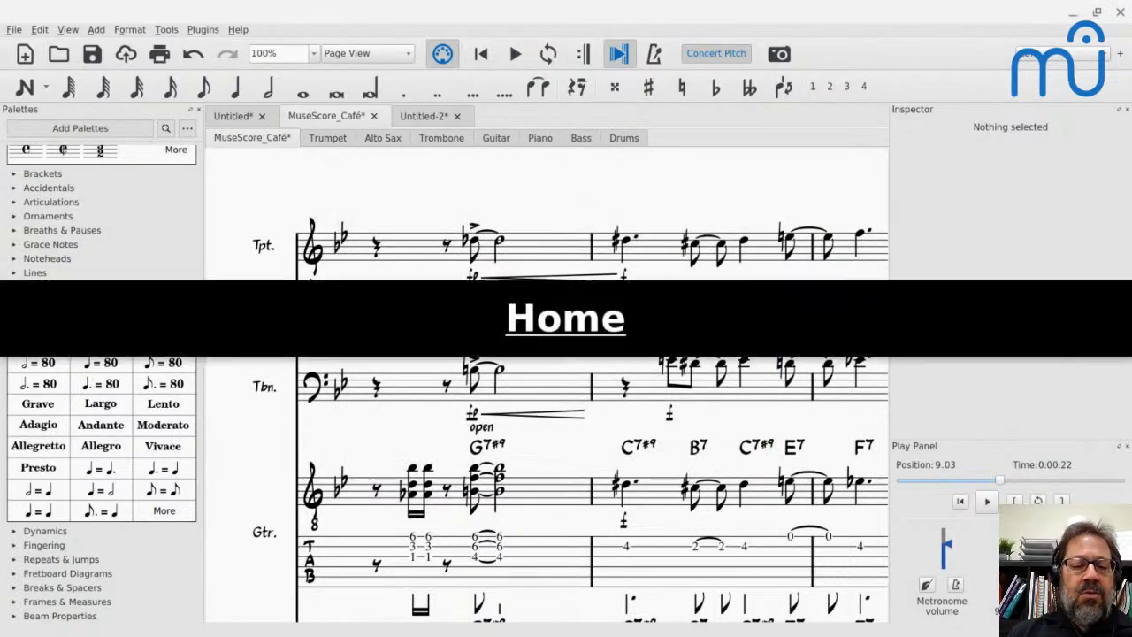
key(ctrl+Home)
key(space)
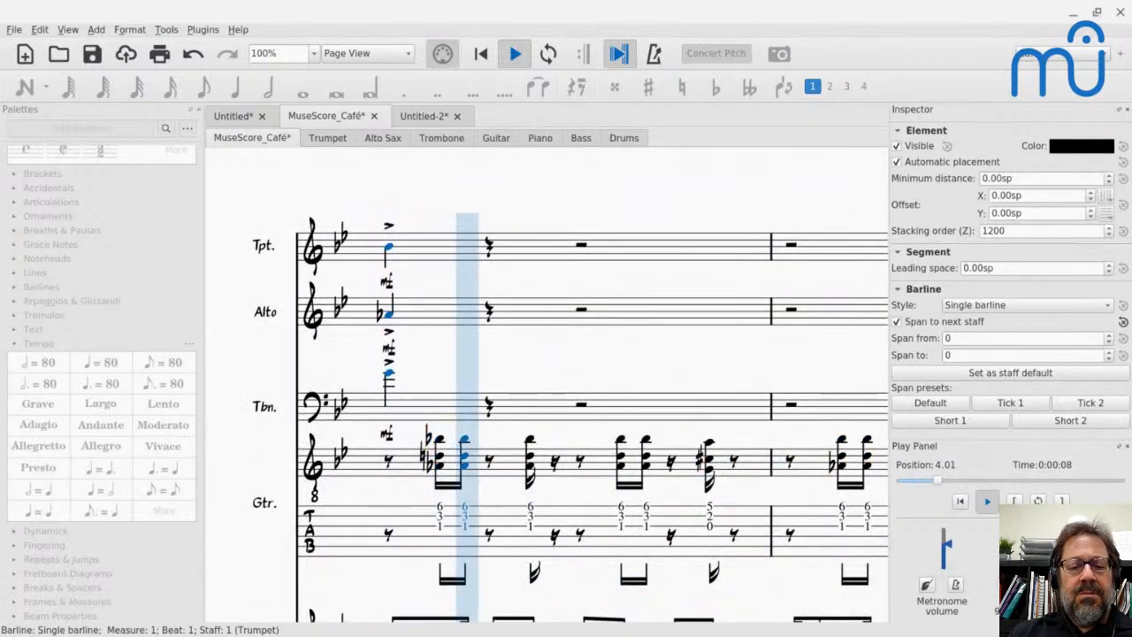
key(space)
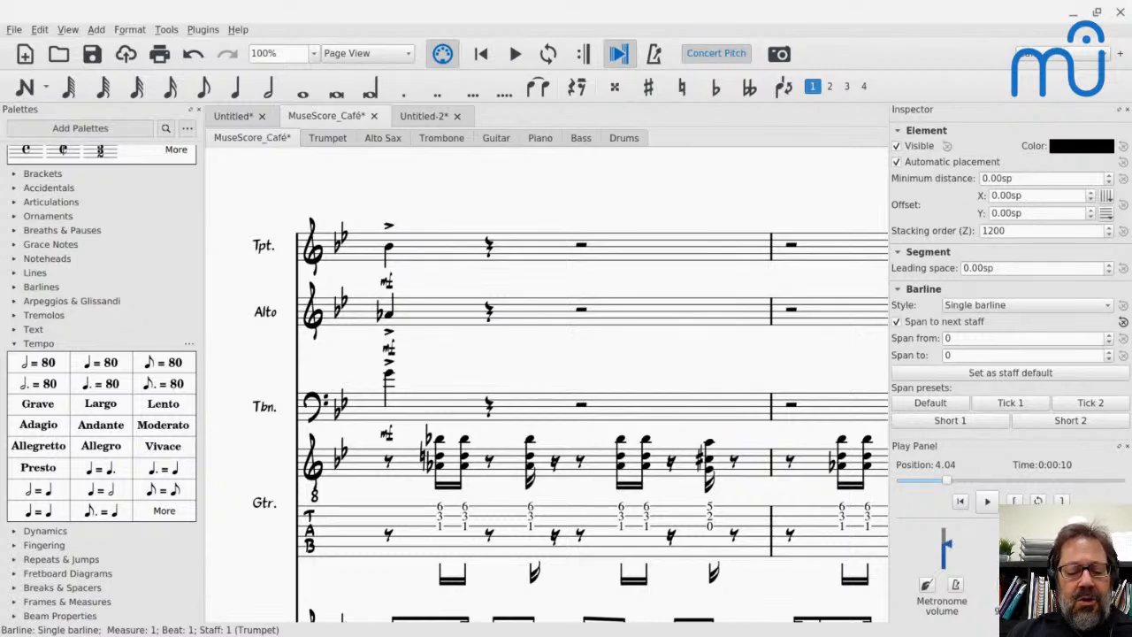
key(alt+Tab)
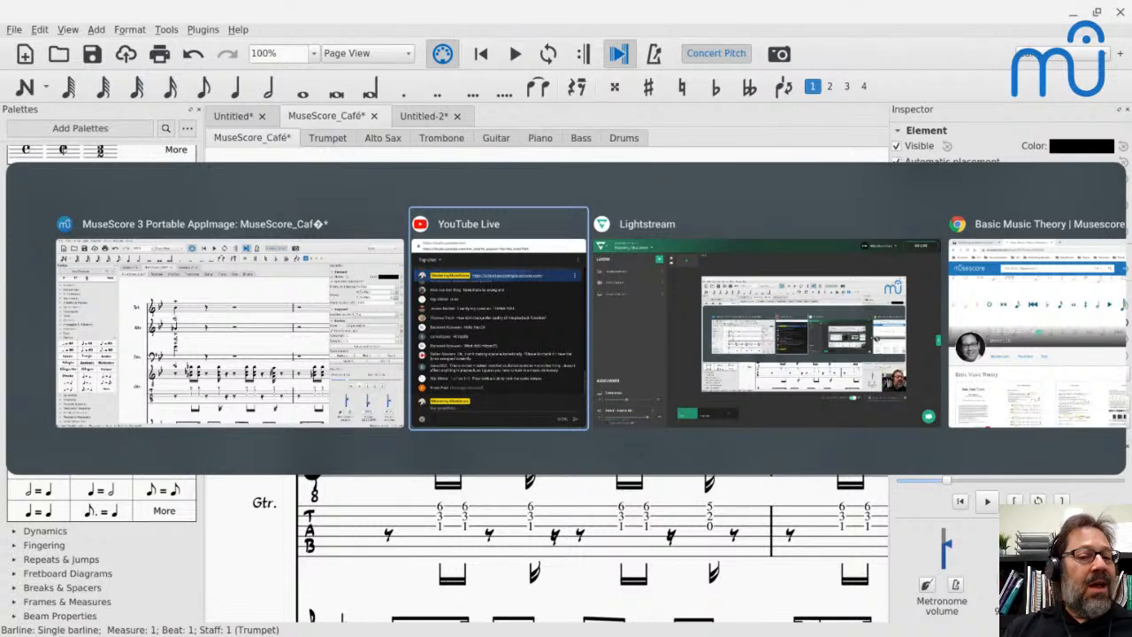
key(Tab)
key(alt+shift+Tab)
key(alt+shift+Tab)
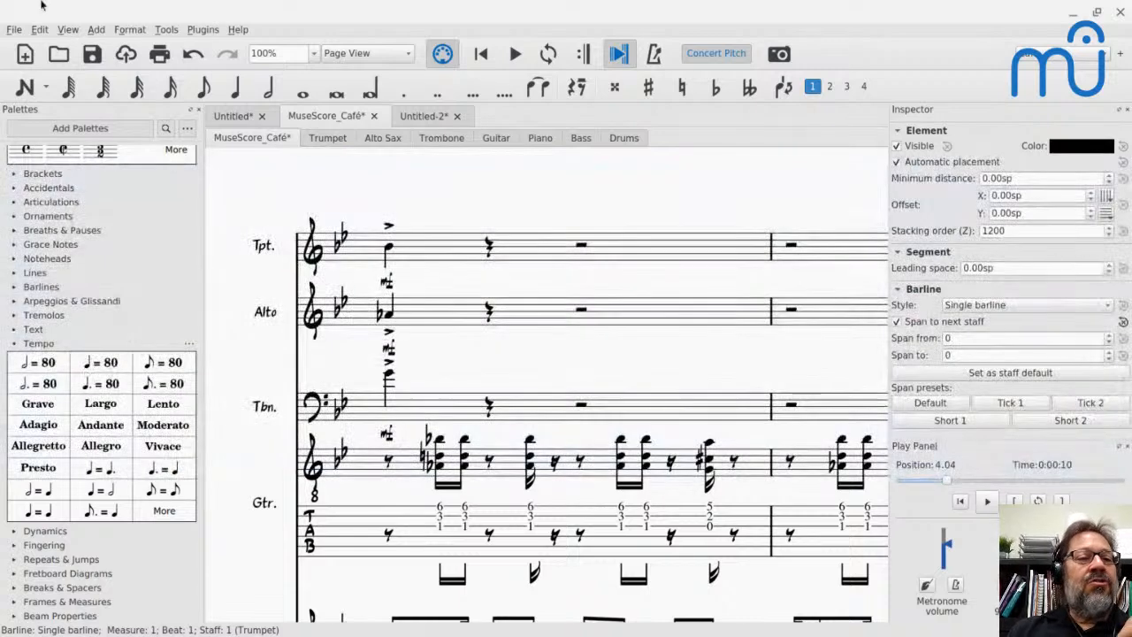
- Examine the audio input and output settings in the Preferences, and close them without changes
click(41, 30)
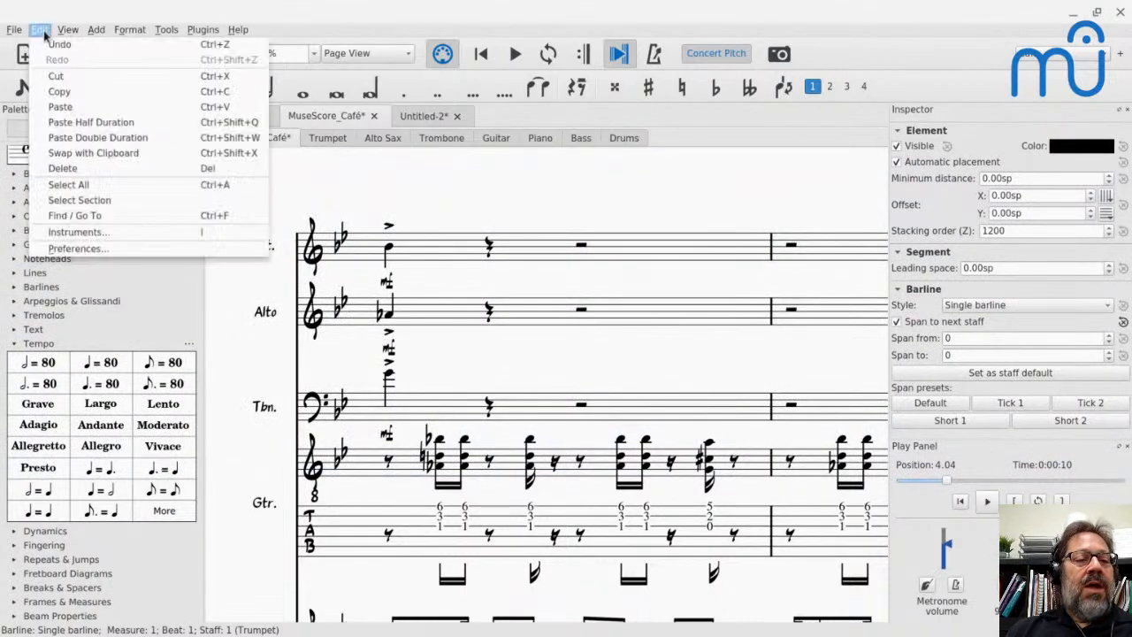
click(62, 252)
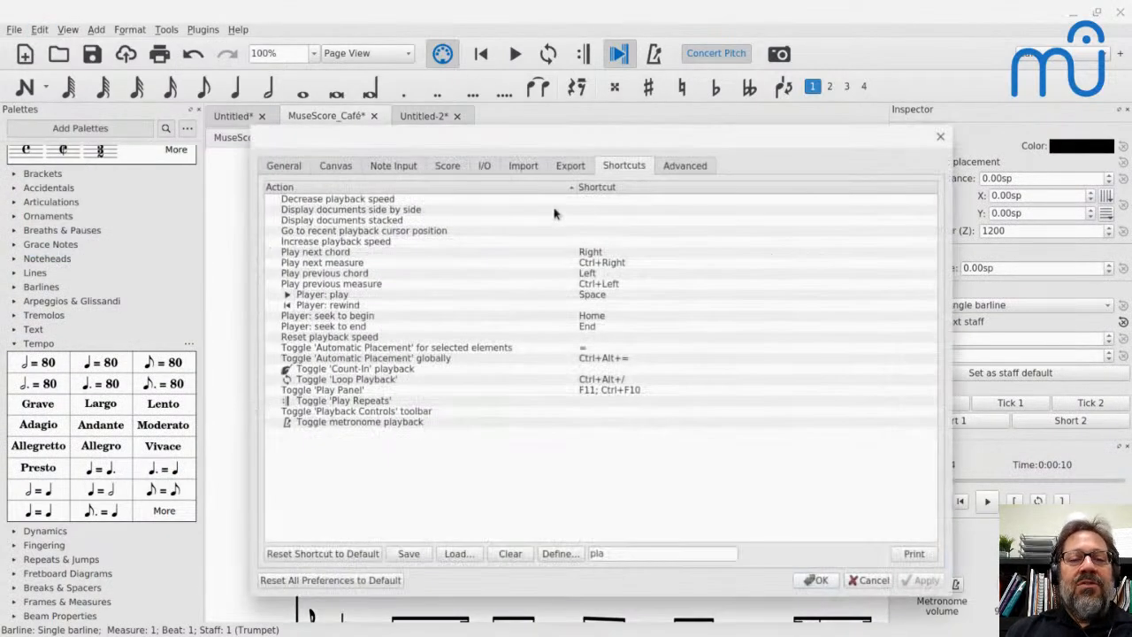
click(485, 166)
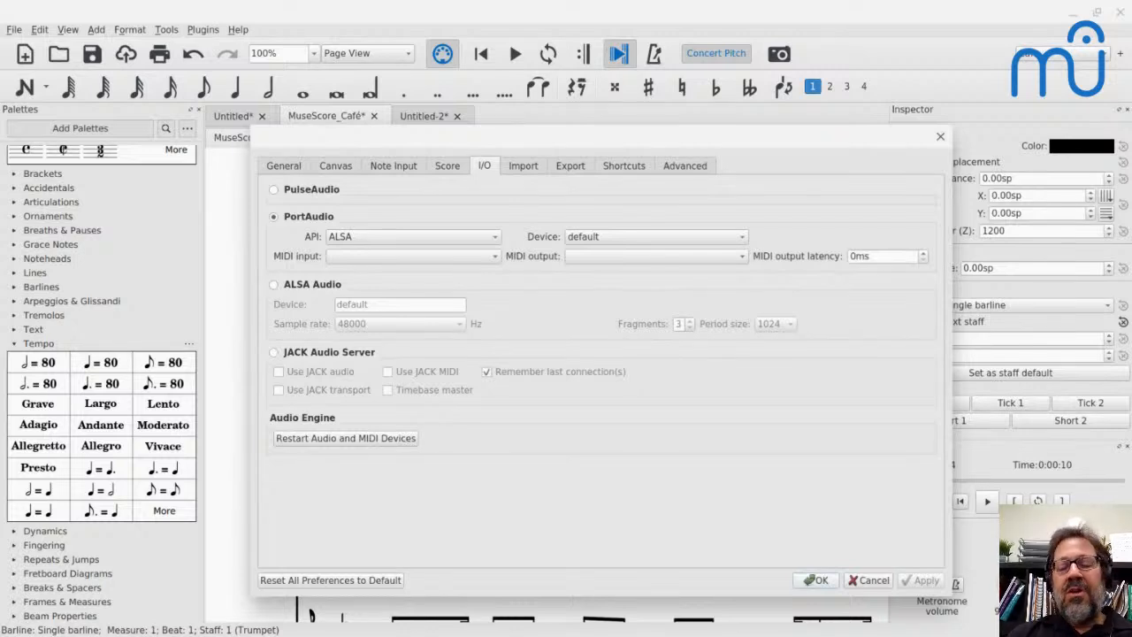
click(876, 582)
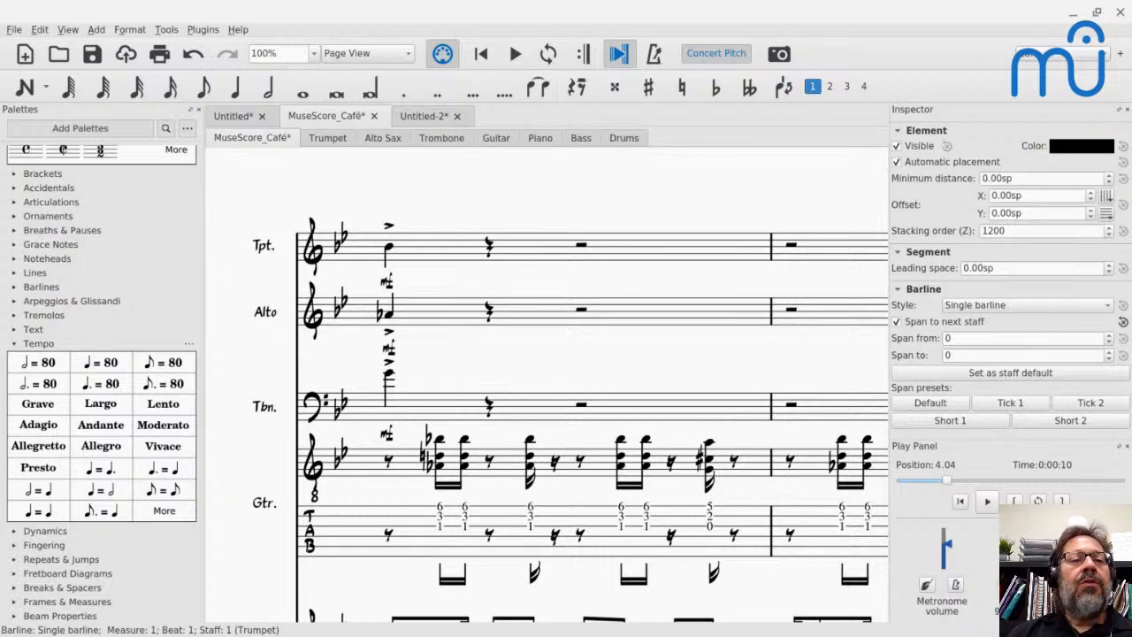
- Remove the Timbres Of Heaven (XGM) 3.94.sf2 soundfont from Fluid in the Synthesizer and close it
click(69, 32)
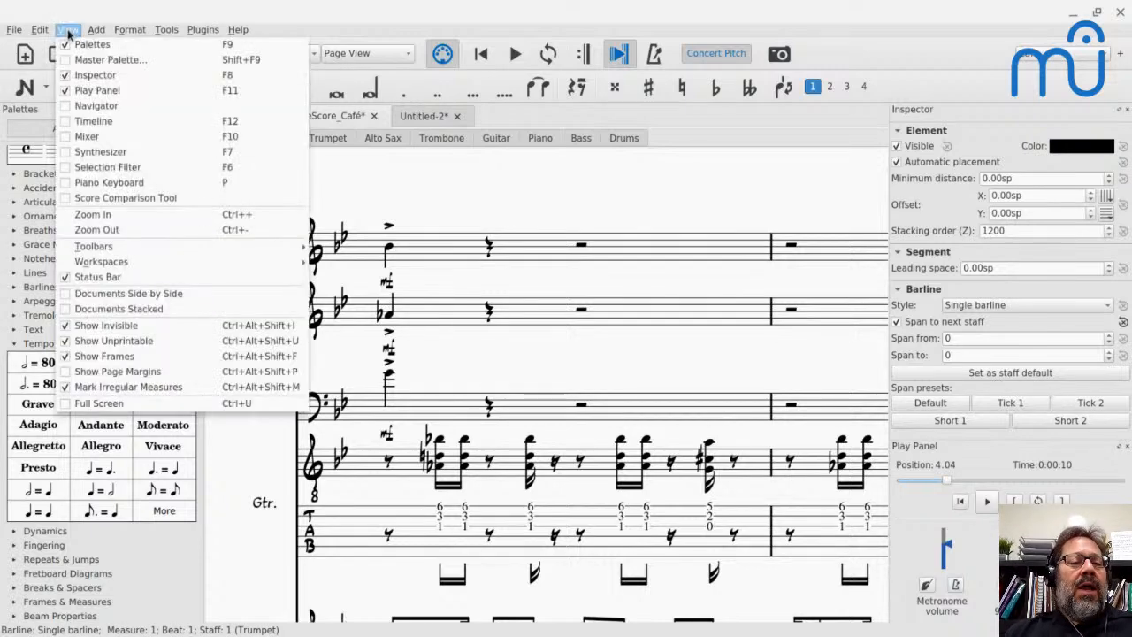
click(95, 153)
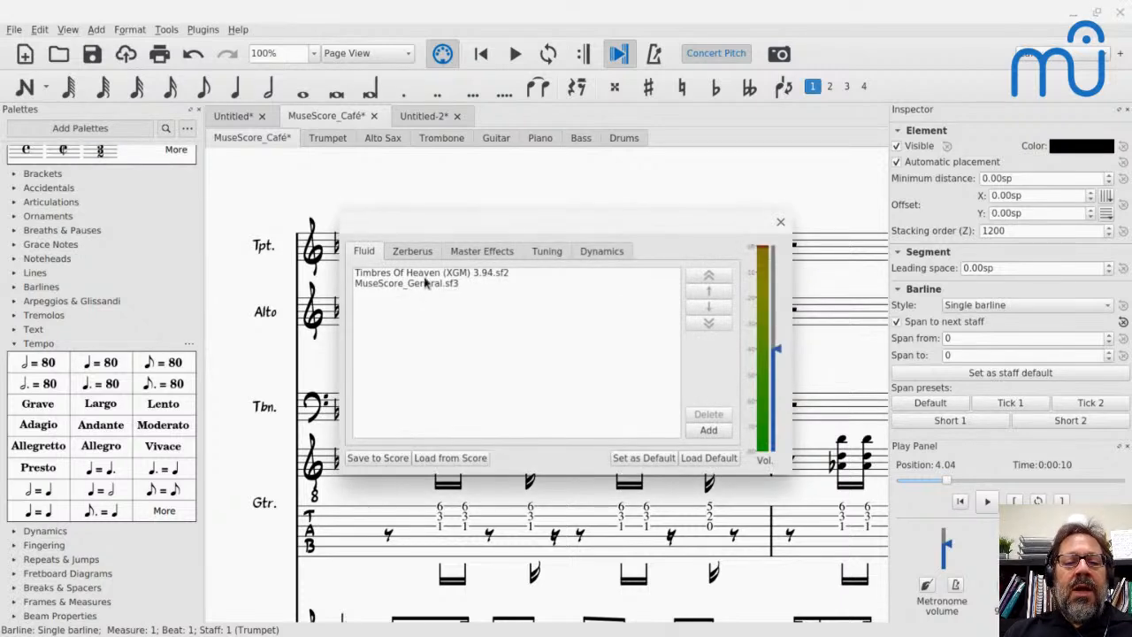
click(424, 274)
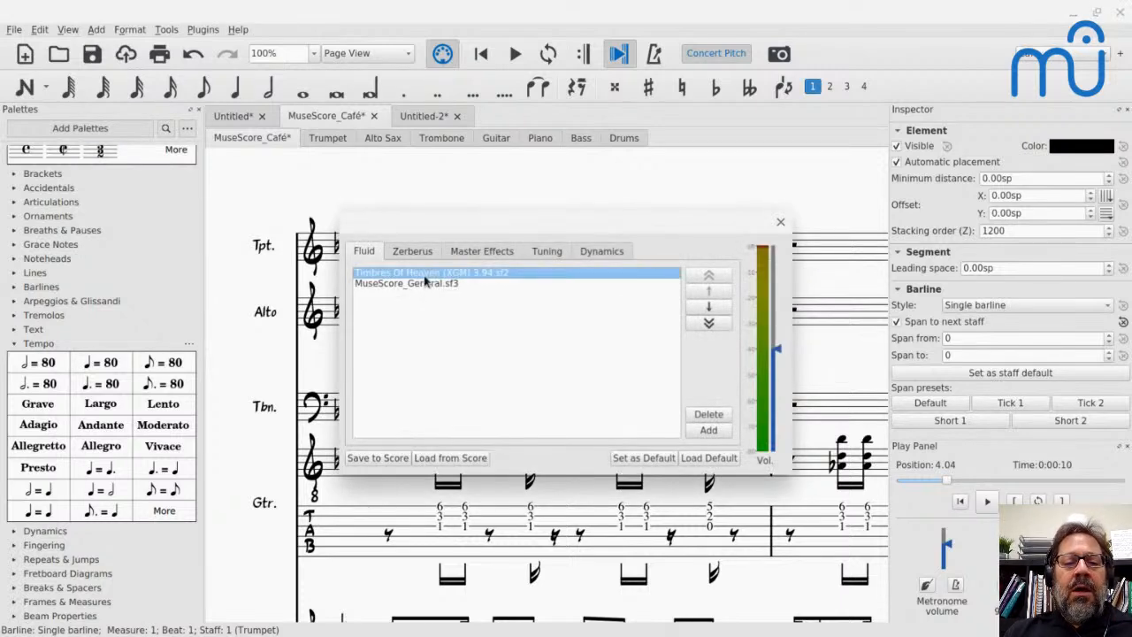
click(717, 416)
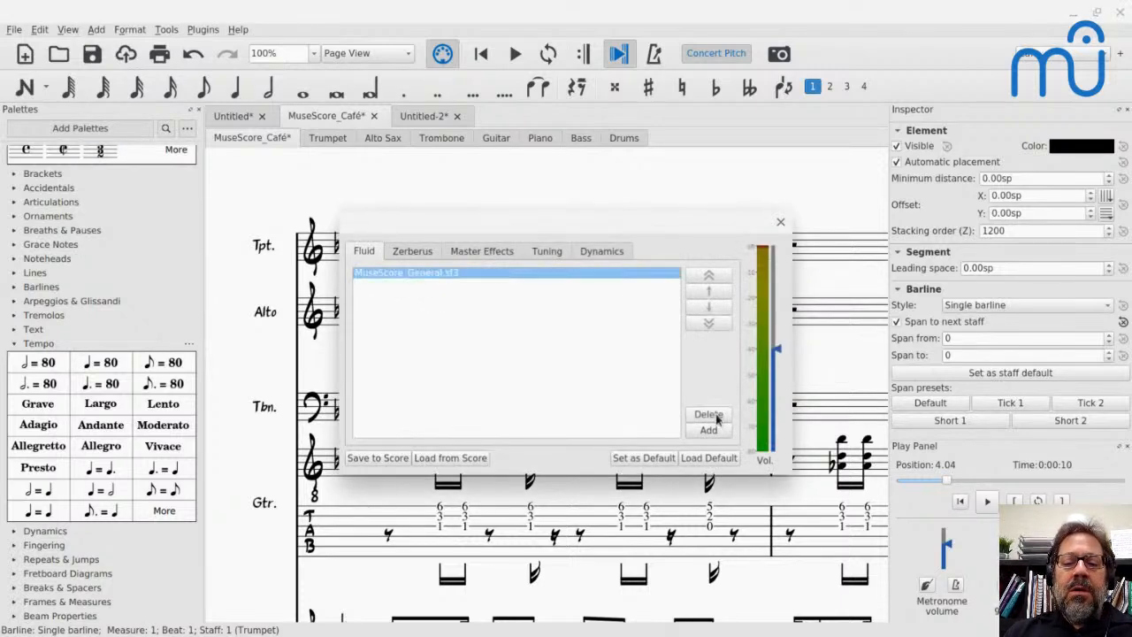
click(780, 222)
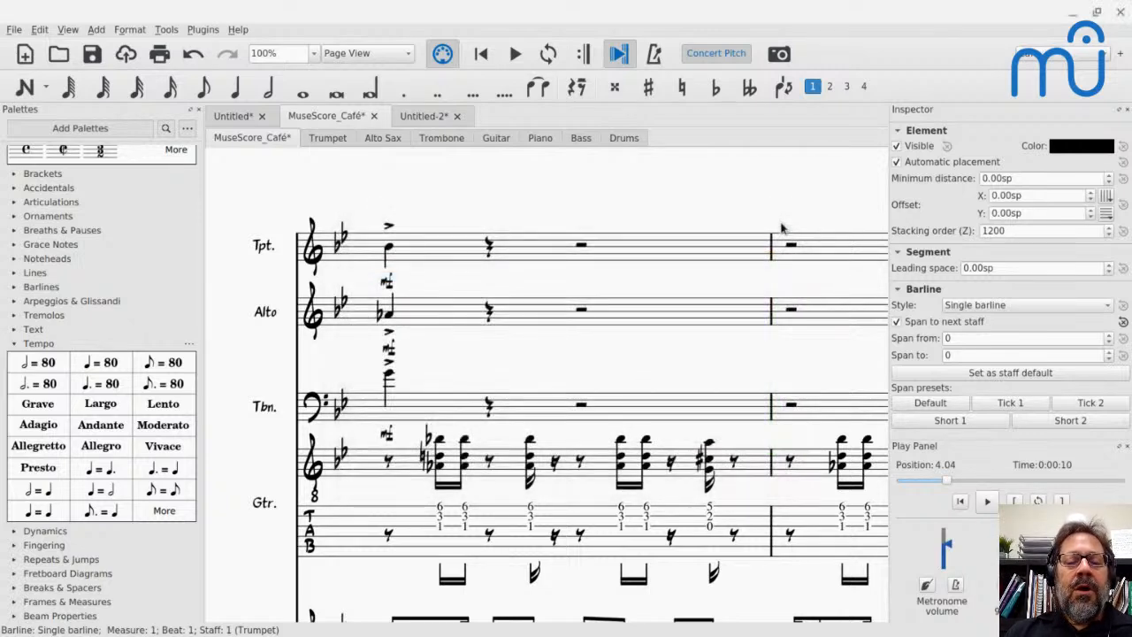
- Switch to the YouTube Live chat, read through the recent viewer messages, and return to the score
key(alt+Tab)
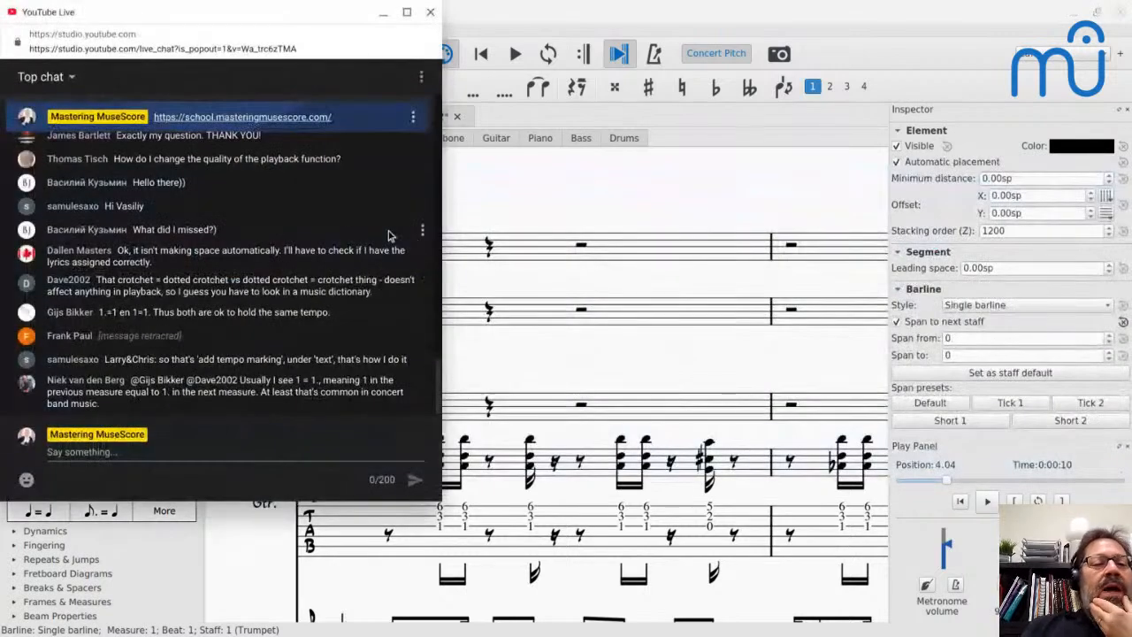
scroll(260, 243, up, 5)
scroll(261, 244, up, 1)
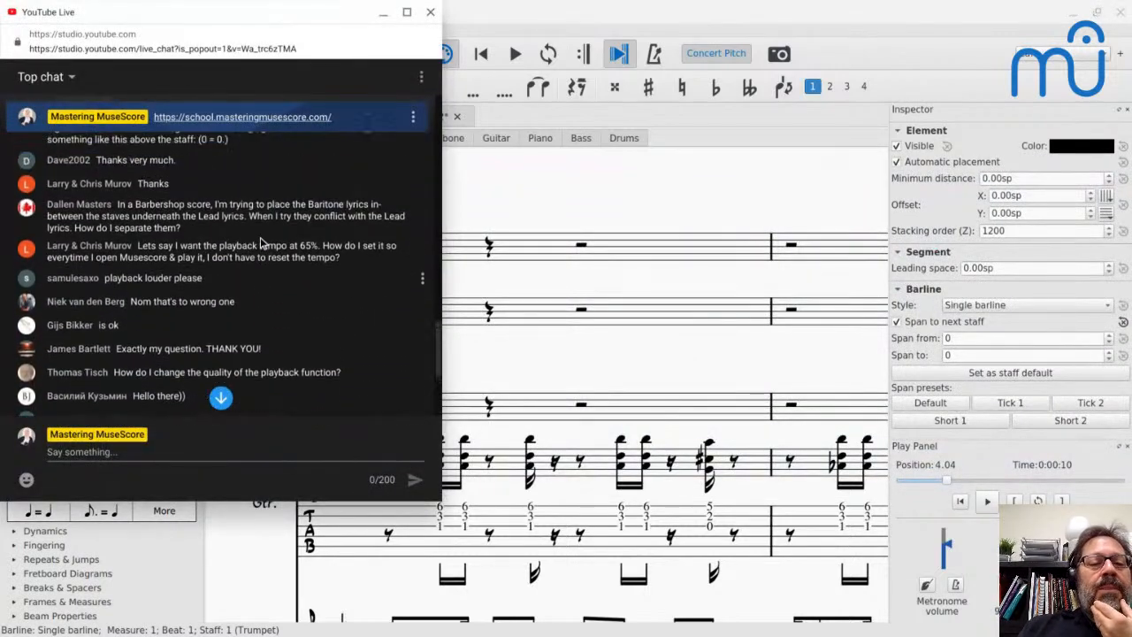
scroll(261, 244, down, 2)
scroll(261, 265, down, 3)
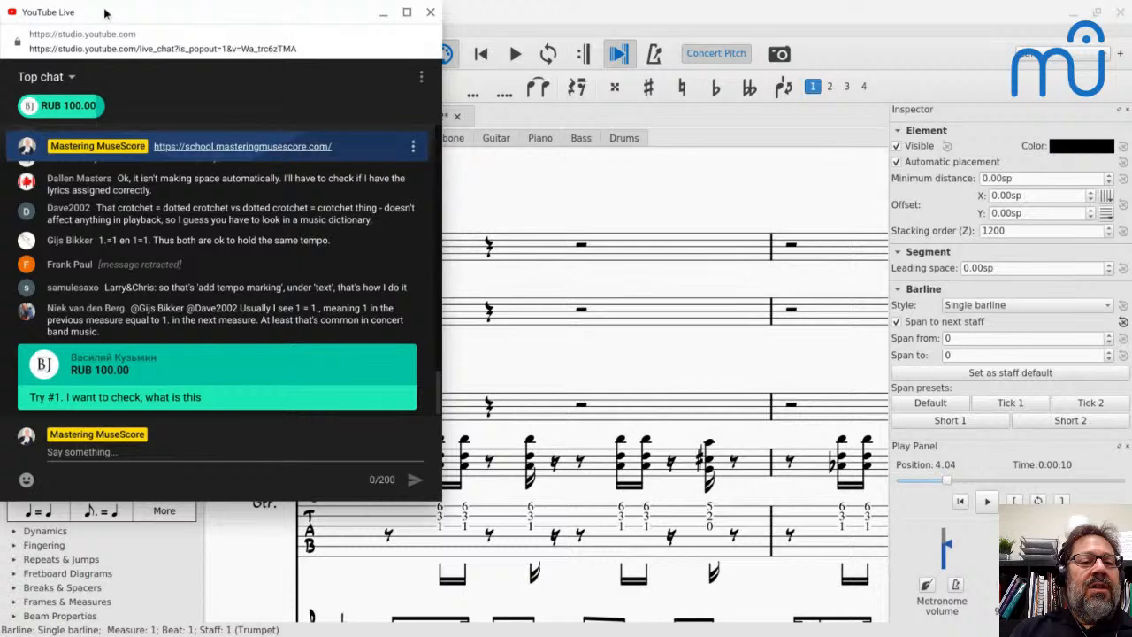
drag(105, 17, 135, 33)
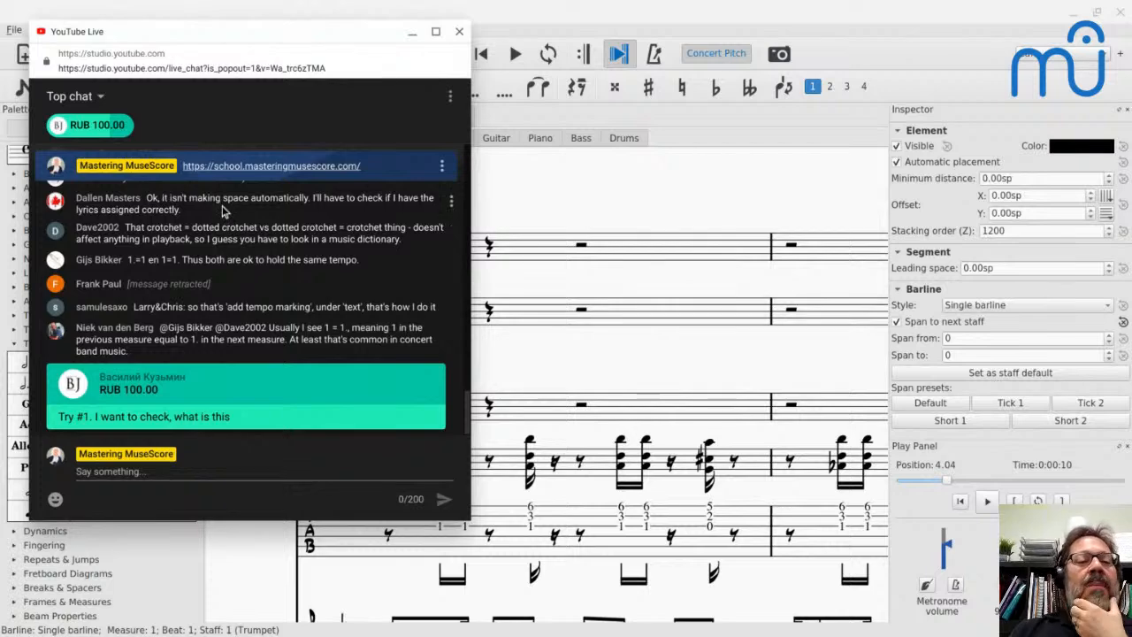
click(522, 184)
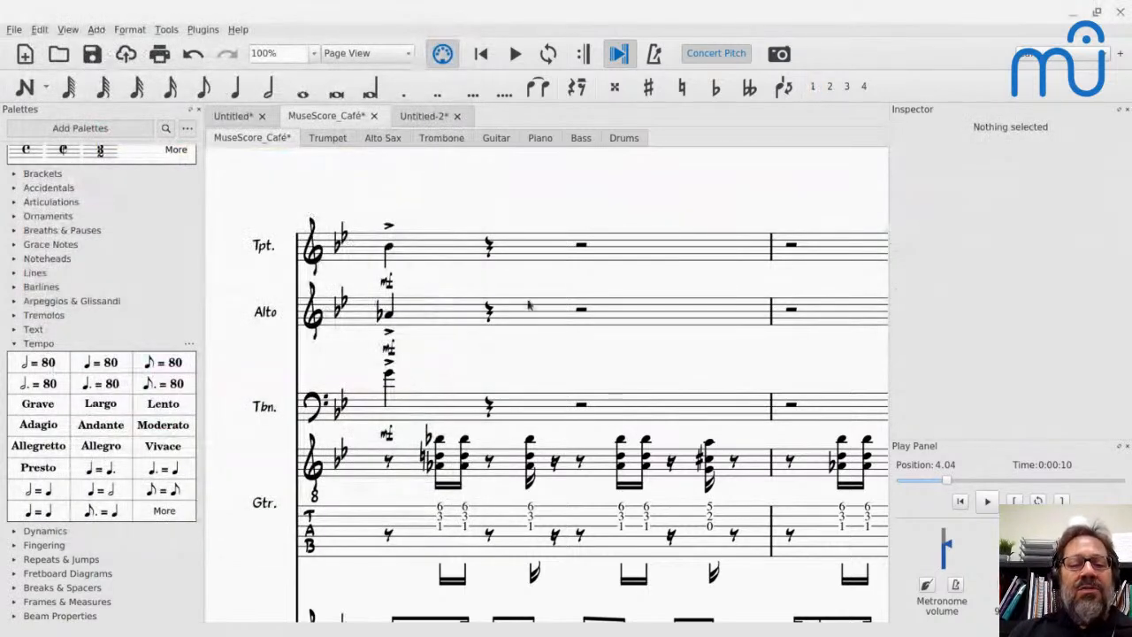
- Bring up the Untitled-2 barbershop score and set its layout to Continuous View
scroll(431, 303, down, 3)
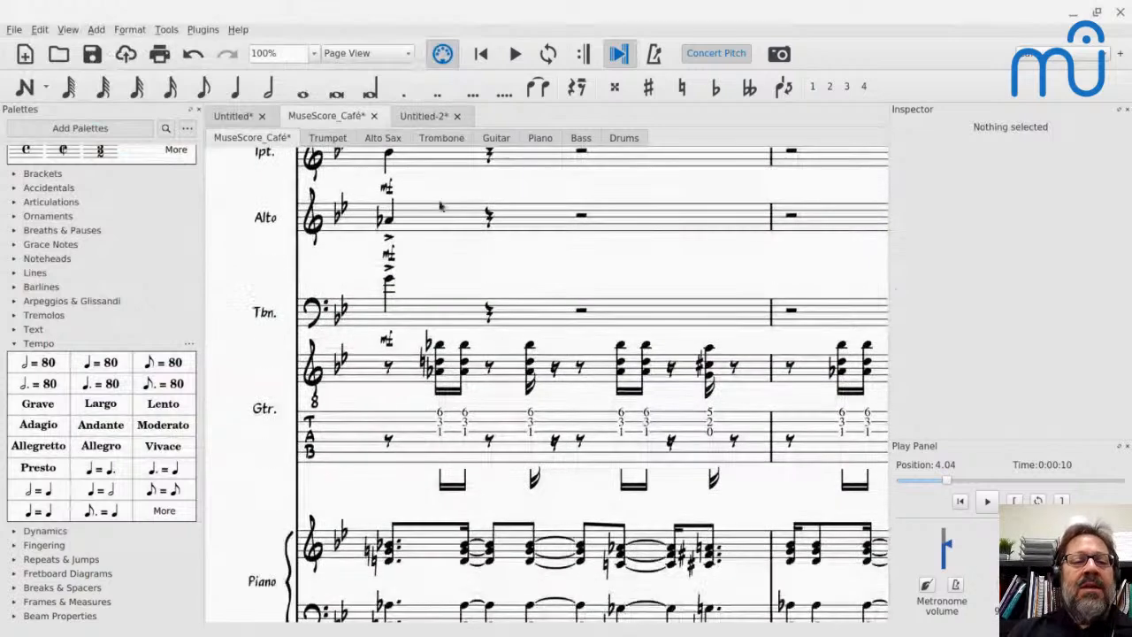
click(428, 120)
scroll(443, 296, down, 5)
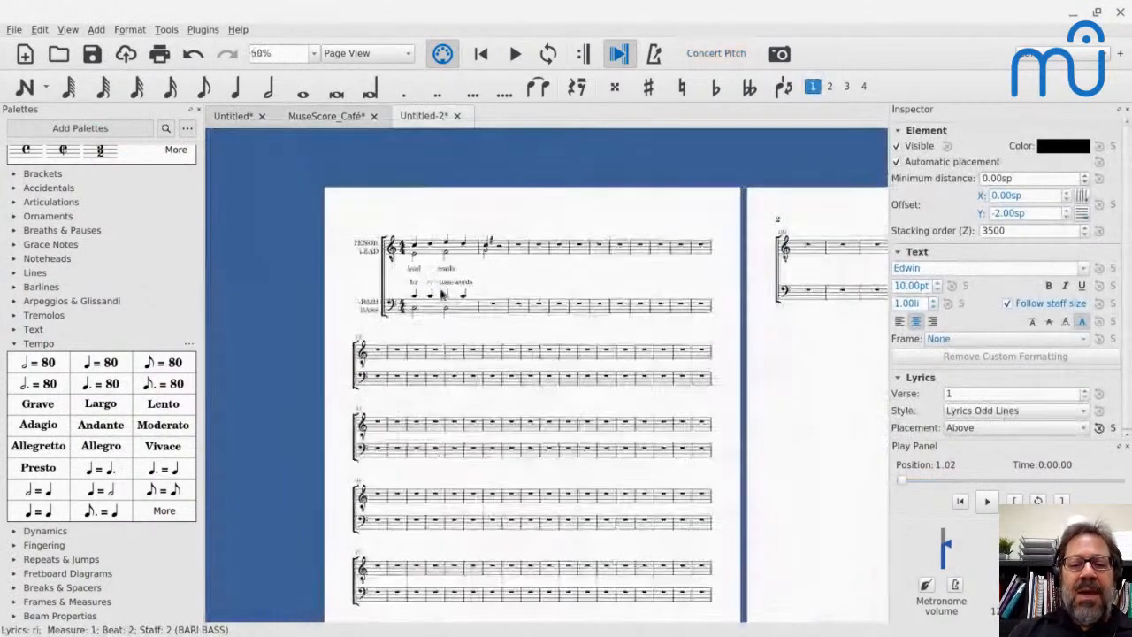
scroll(443, 293, down, 1)
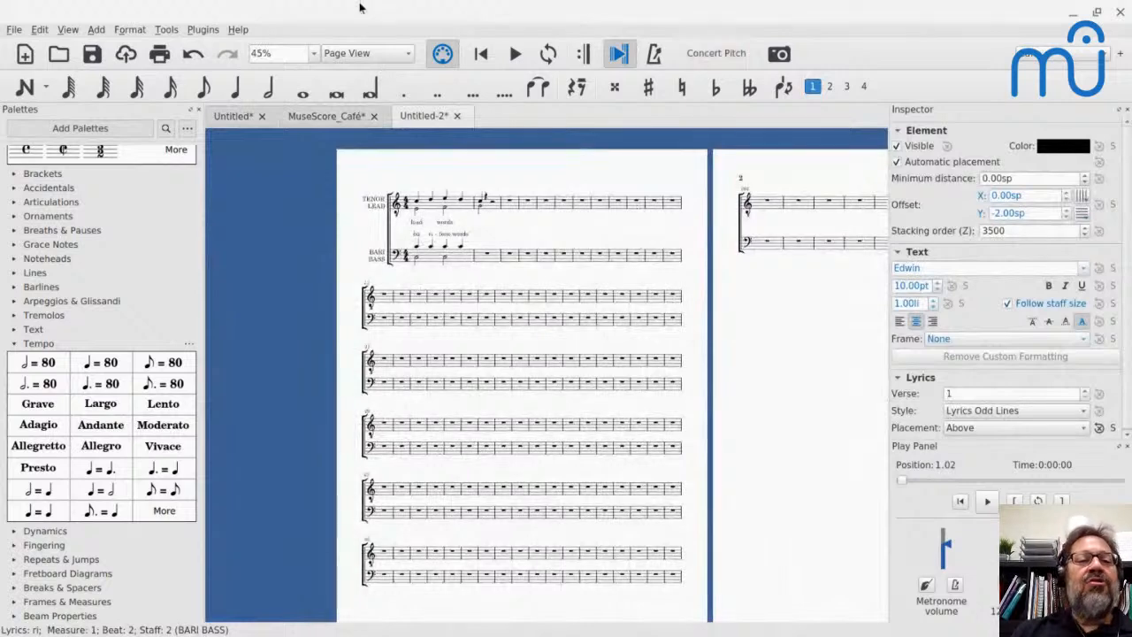
click(358, 53)
click(359, 67)
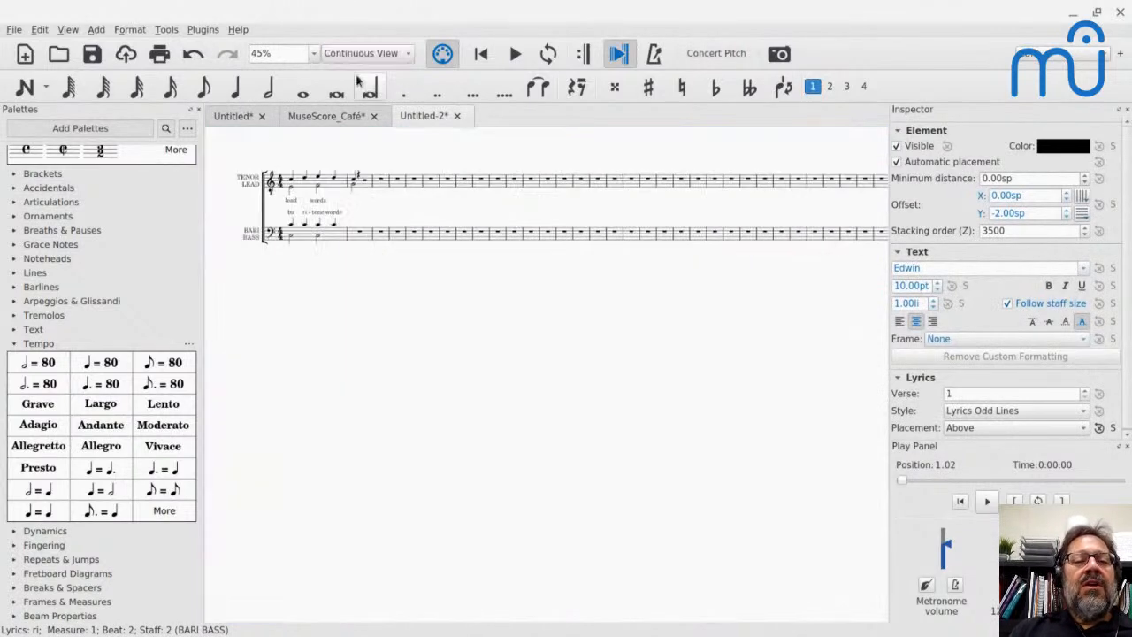
- Add the lyric "s" as verses 2 to 5 beneath the word "lead" on the first LEAD note
scroll(326, 199, up, 9)
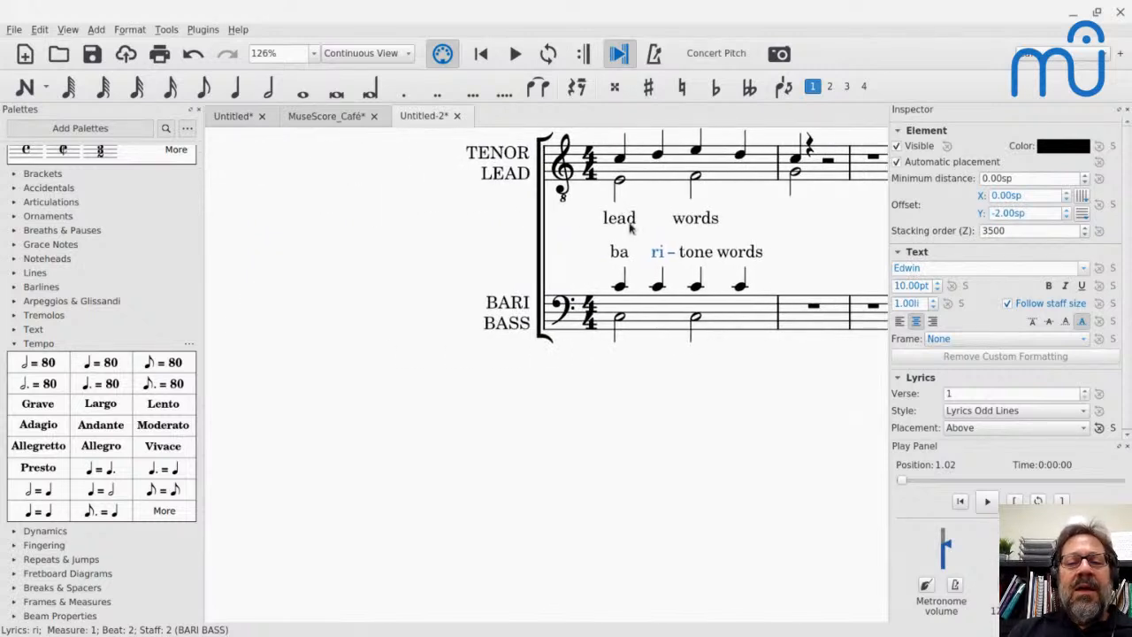
double_click(630, 223)
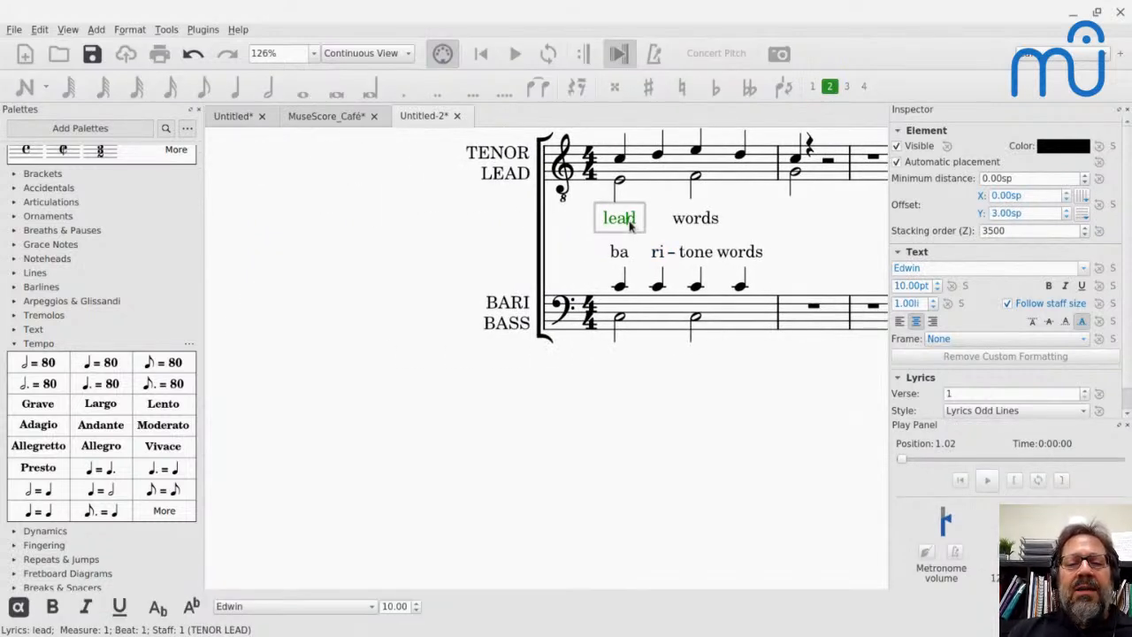
key(Return)
text(s)
key(Return)
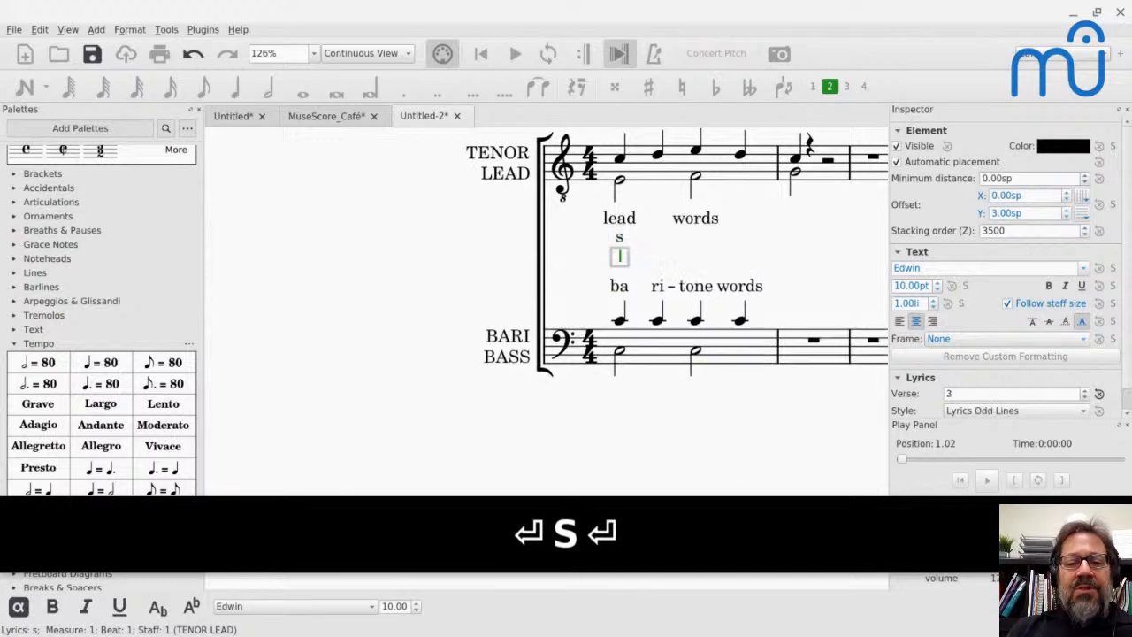
text(s)
key(Return)
text(s)
key(Return)
text(s)
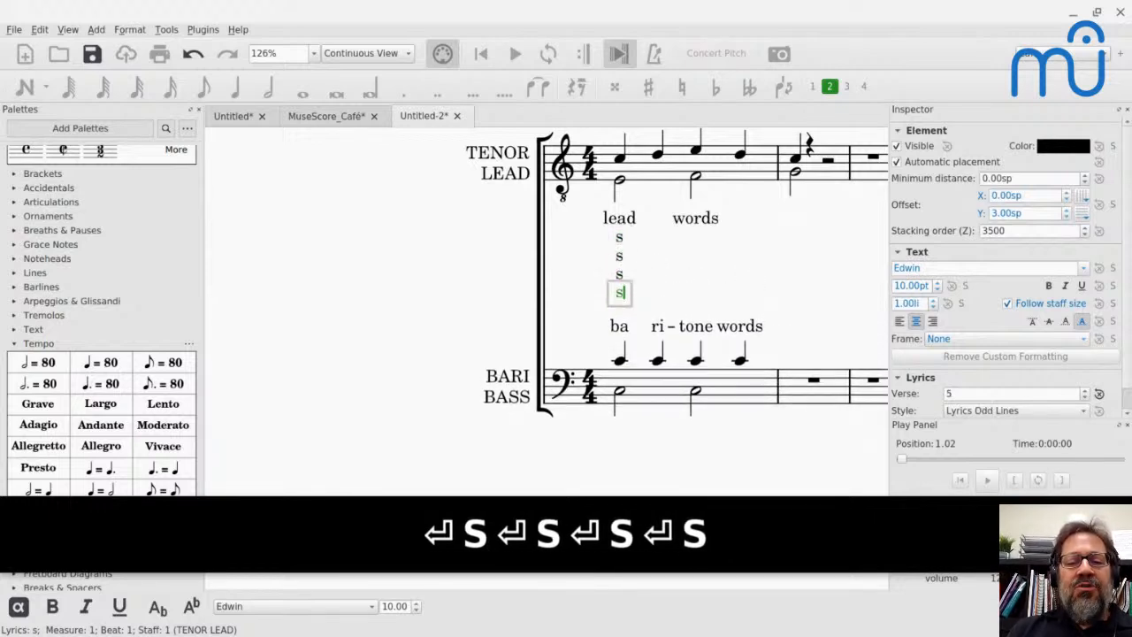
key(Escape)
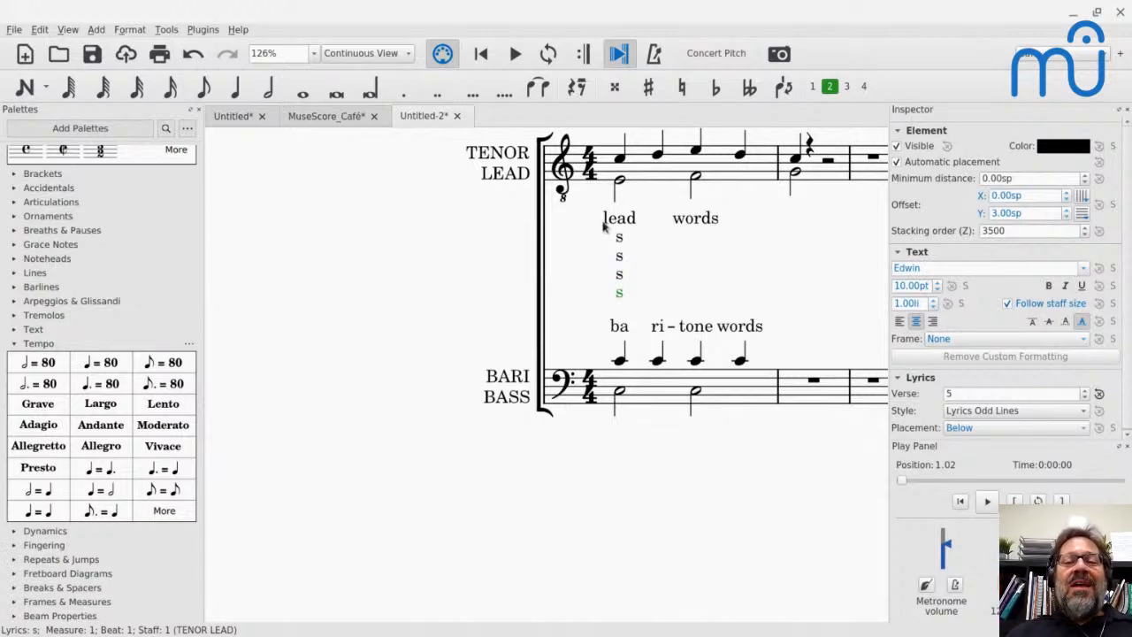
- Look briefly at the MuseScore_Café score, and set the Untitled-2 score to Page View
click(320, 120)
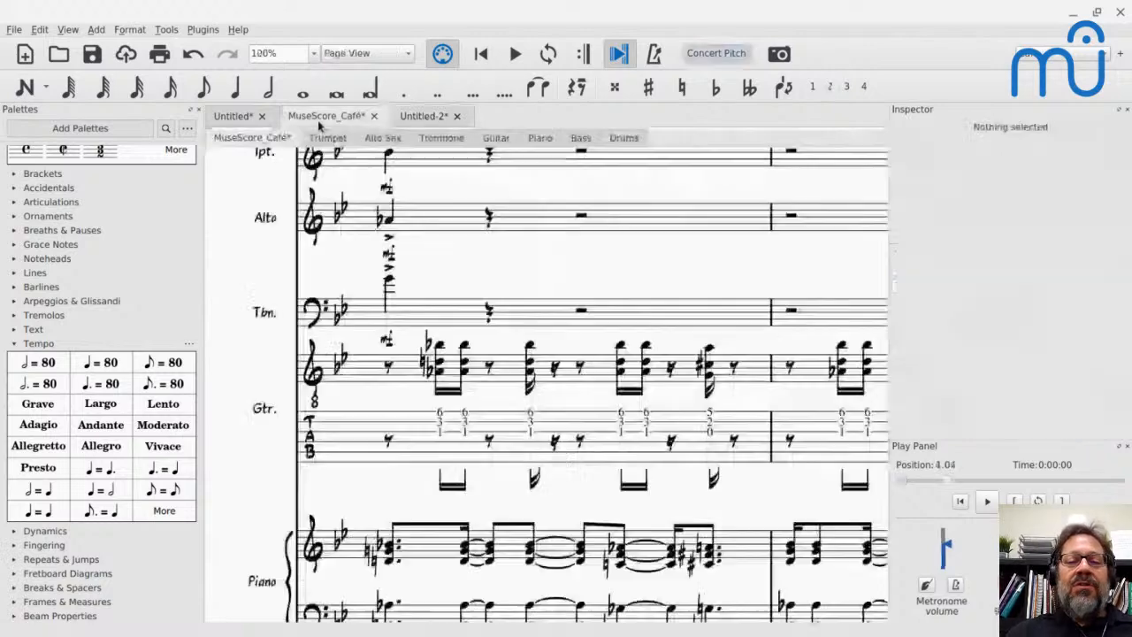
click(442, 116)
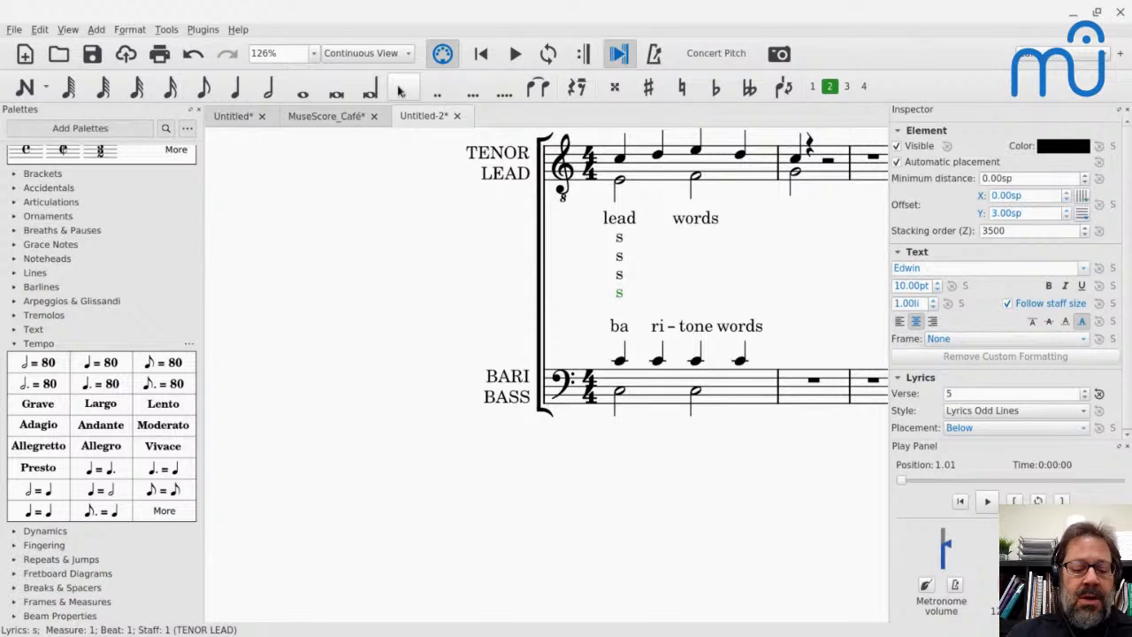
key(ctrl+shift+v)
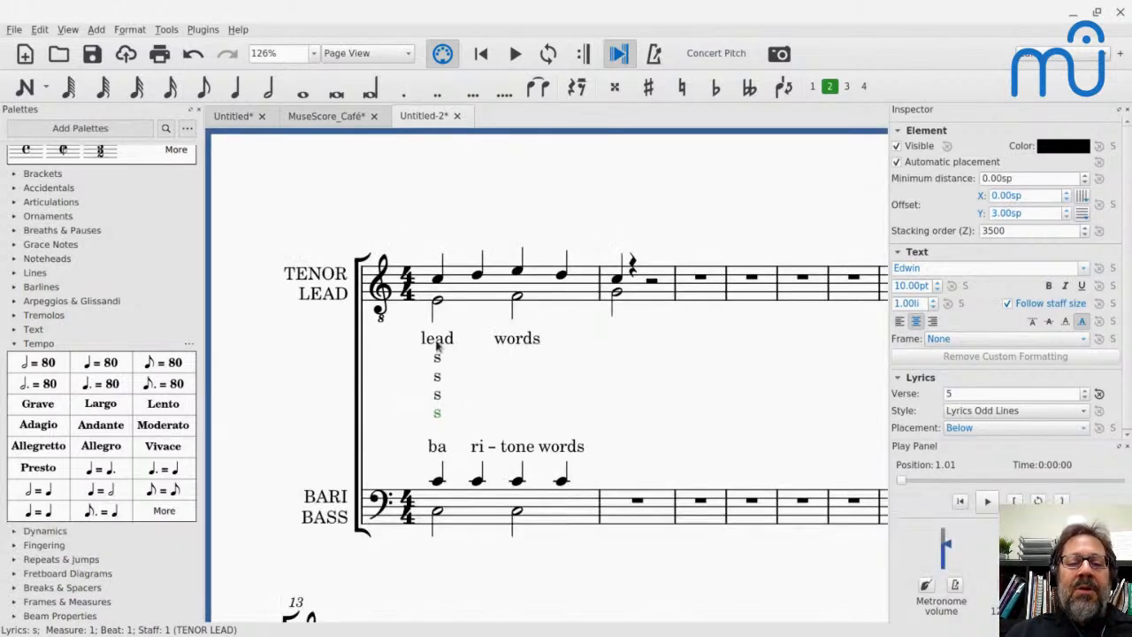
- Try turning off automatic placement for all the lead and baritone lyrics, and undo that change
click(437, 341)
shift+click(560, 447)
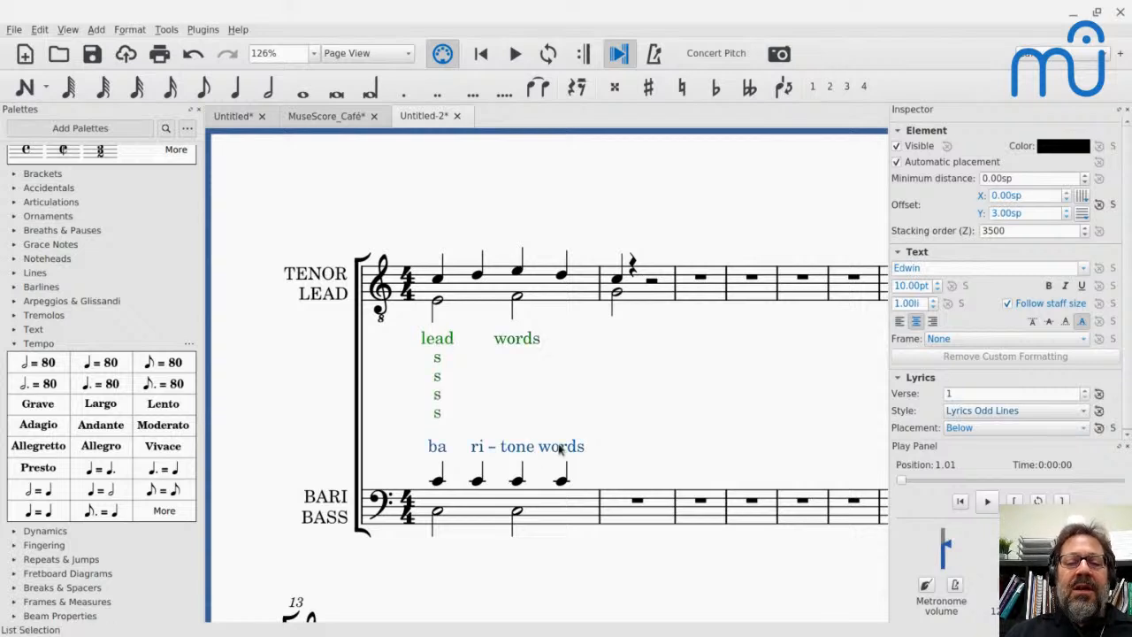
click(896, 165)
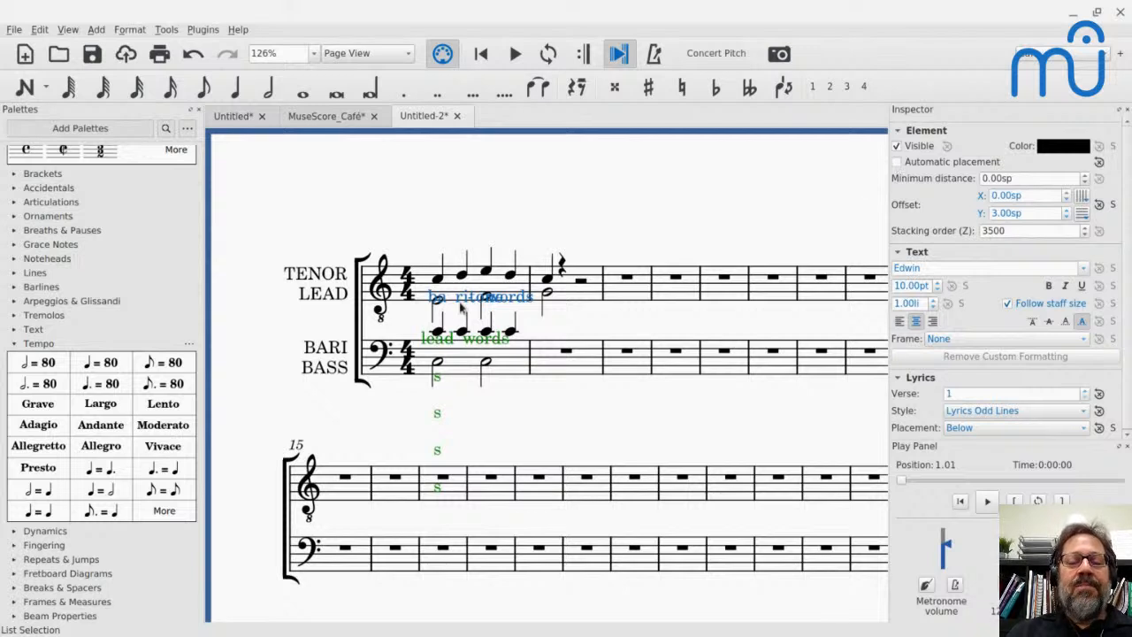
key(ctrl+z)
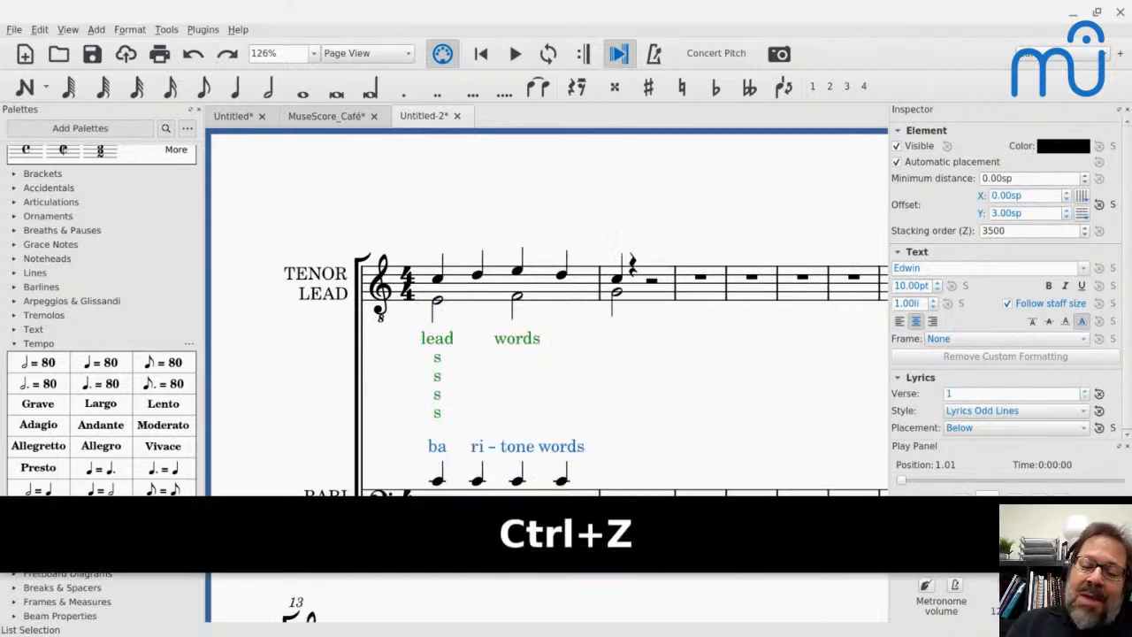
- Check the live chat for the next question, and enter chord symbols C, D, E and D above the four tenor notes of measure 1
key(alt+Tab)
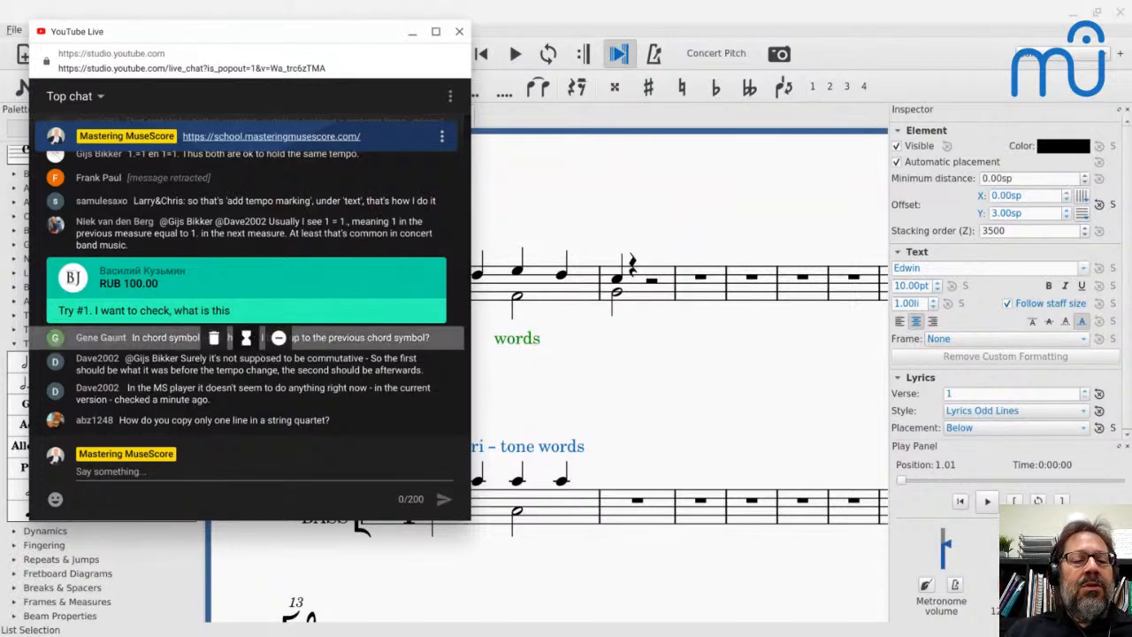
key(alt+Tab)
click(437, 280)
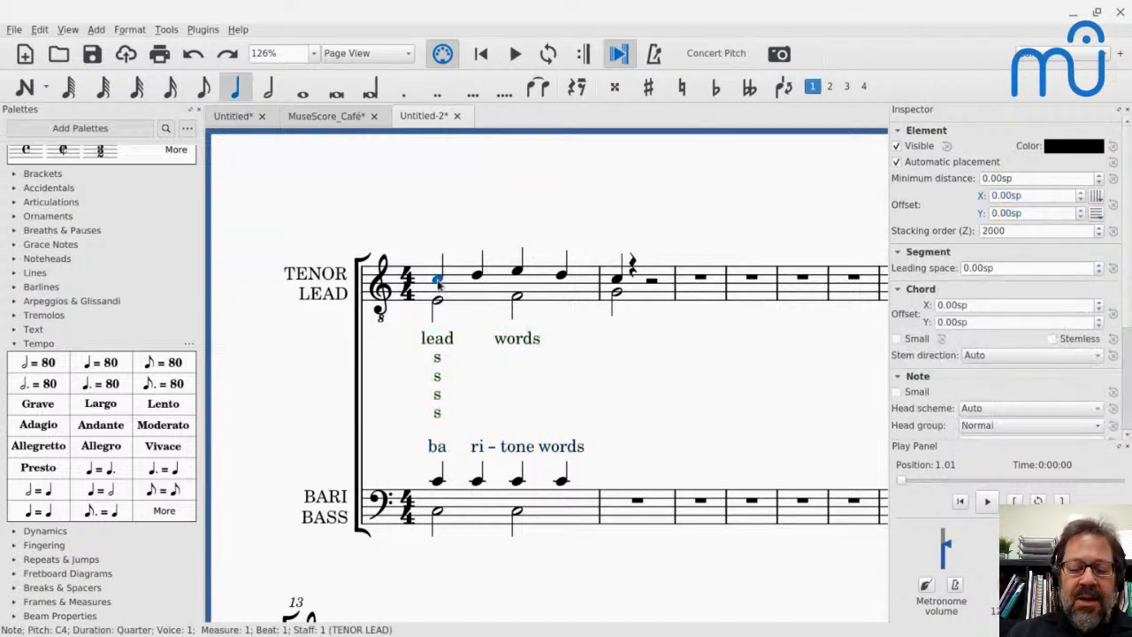
key(ctrl+k)
text(C)
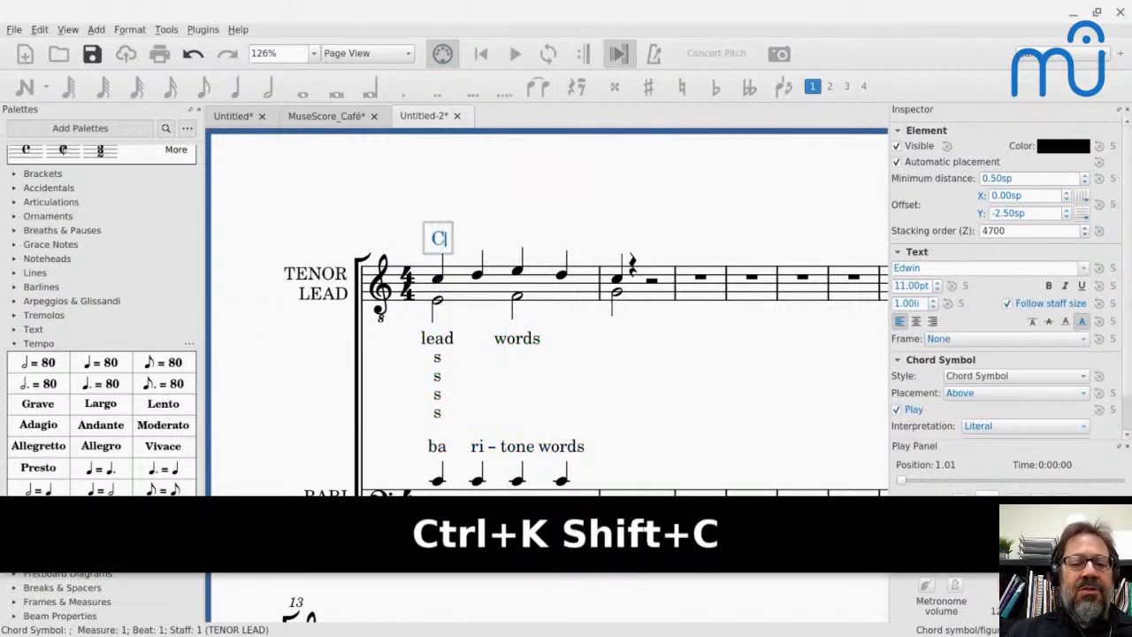
key(space)
text(D)
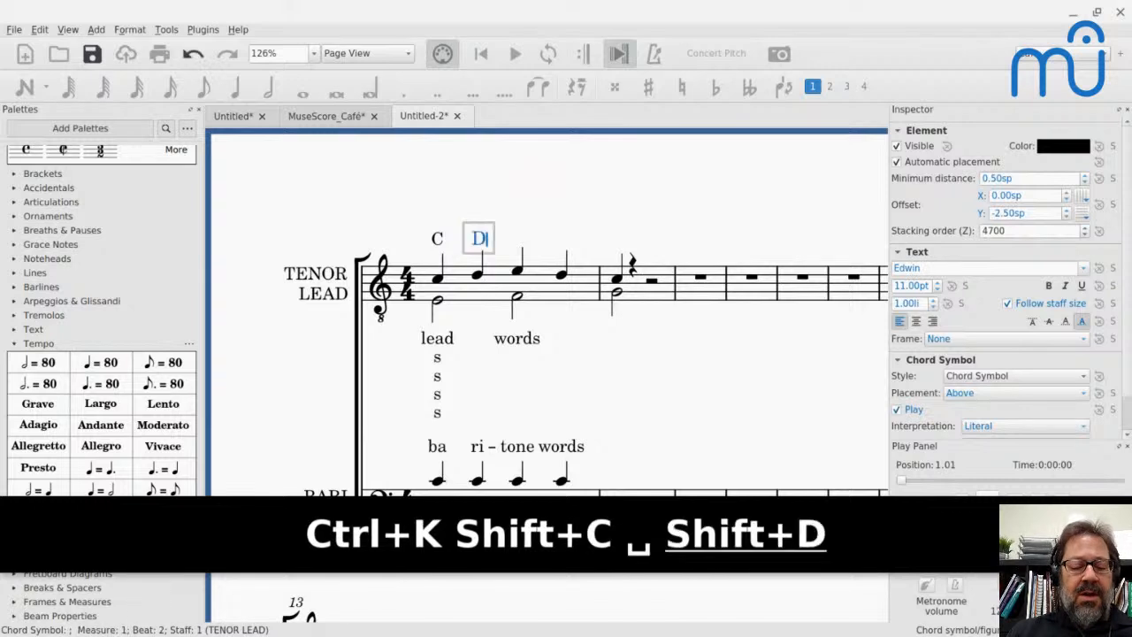
key(space)
text(E)
key(space)
text(D)
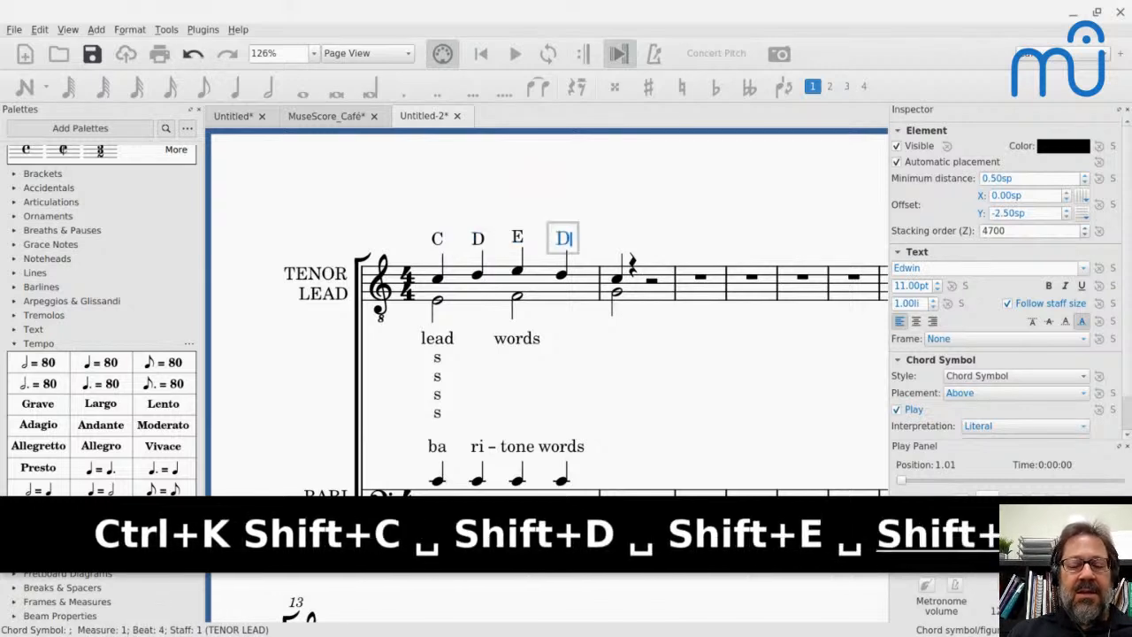
key(space)
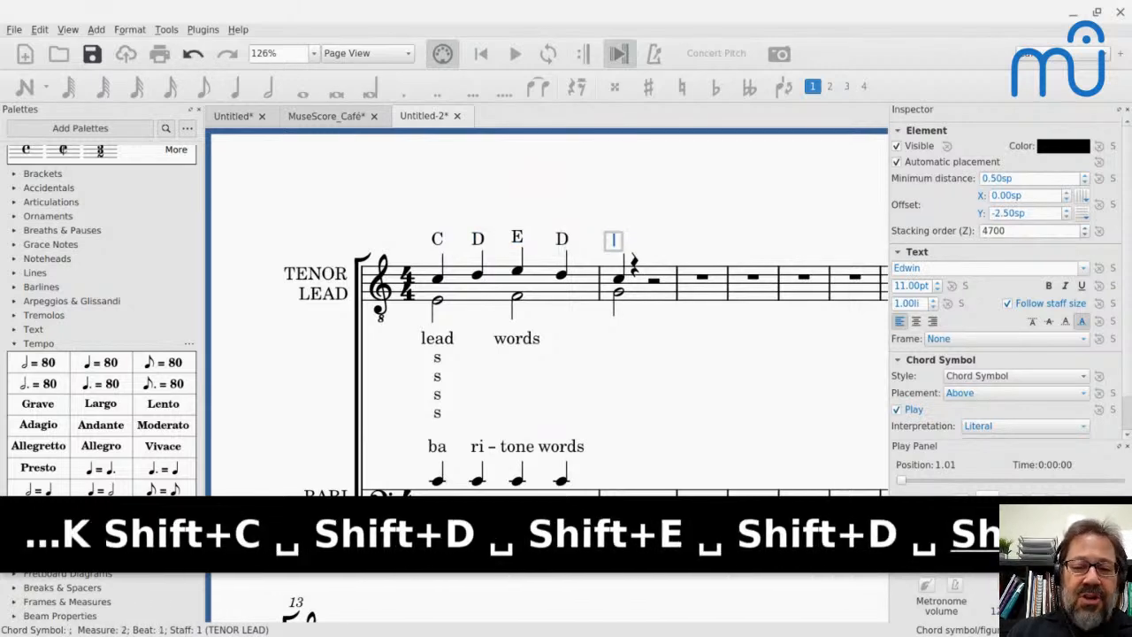
- Step the chord symbol entry back from measure 2 through the existing chord symbols of measure 1
key(shift+space)
key(shift+space)
key(shift+space)
key(shift+space)
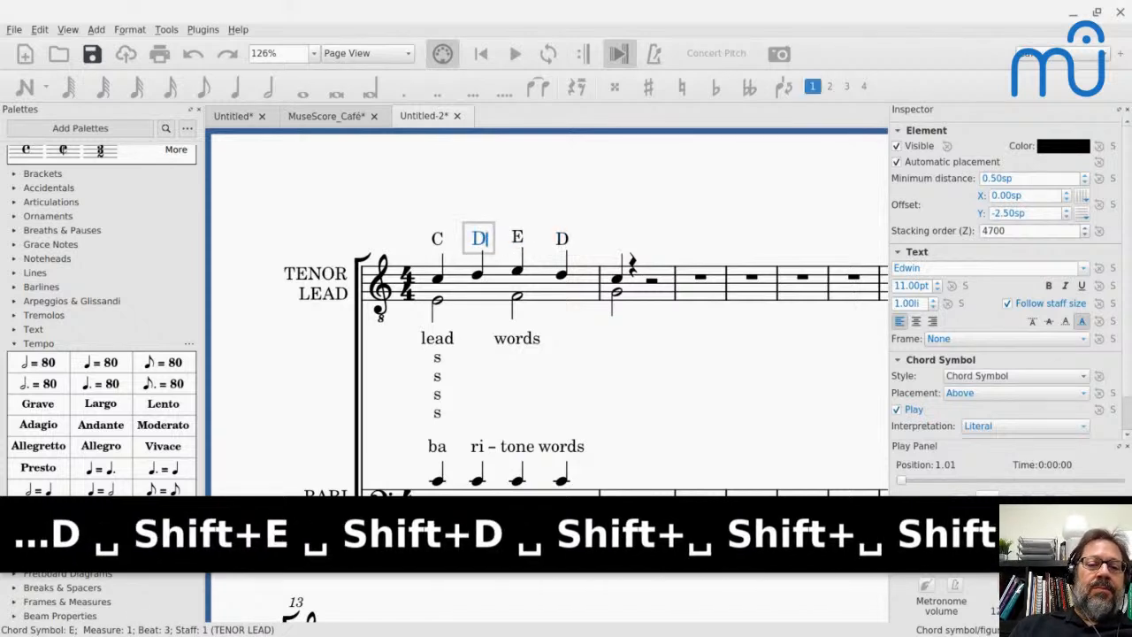
- Advance chord symbol entry measure by measure, entering C at the start of measure 2 and G at measure 3
key(Tab)
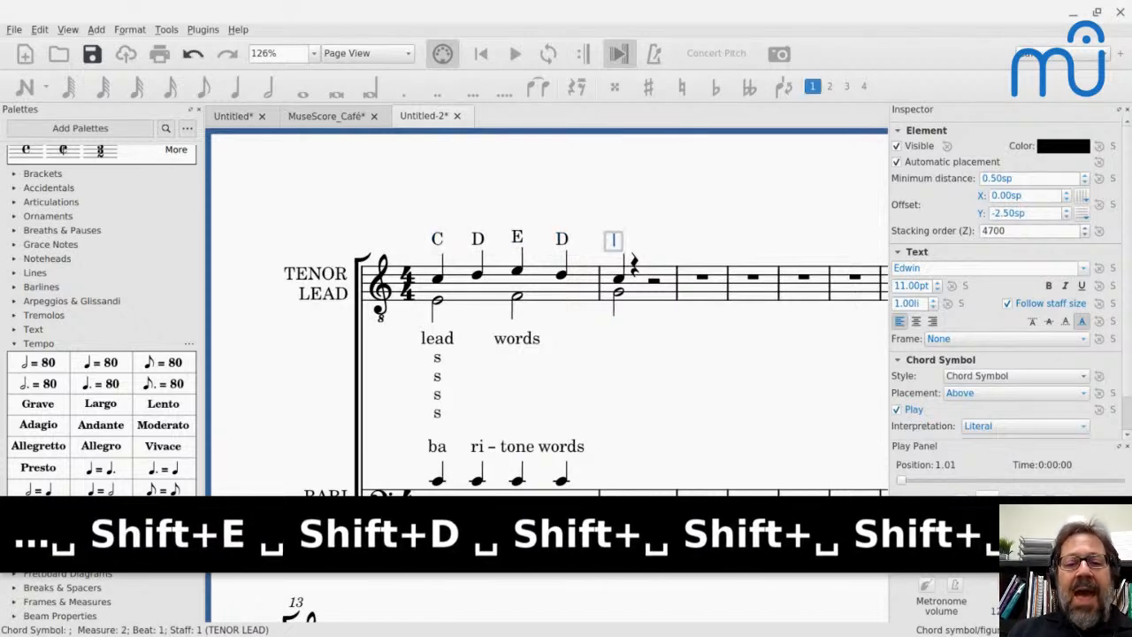
text(C)
key(Tab)
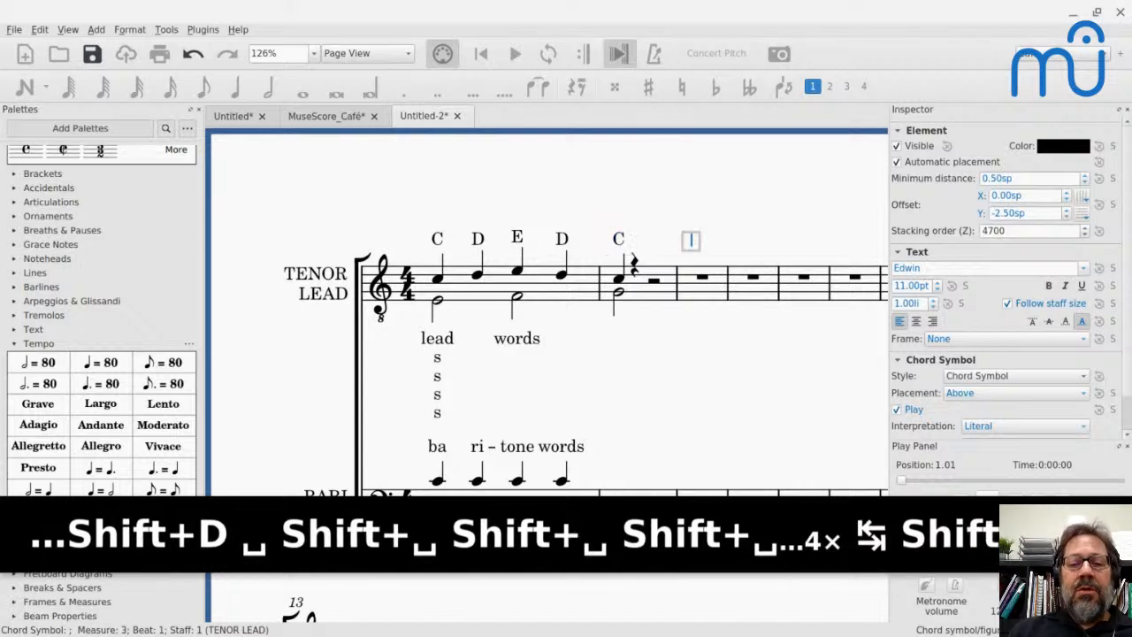
text(G)
key(Tab)
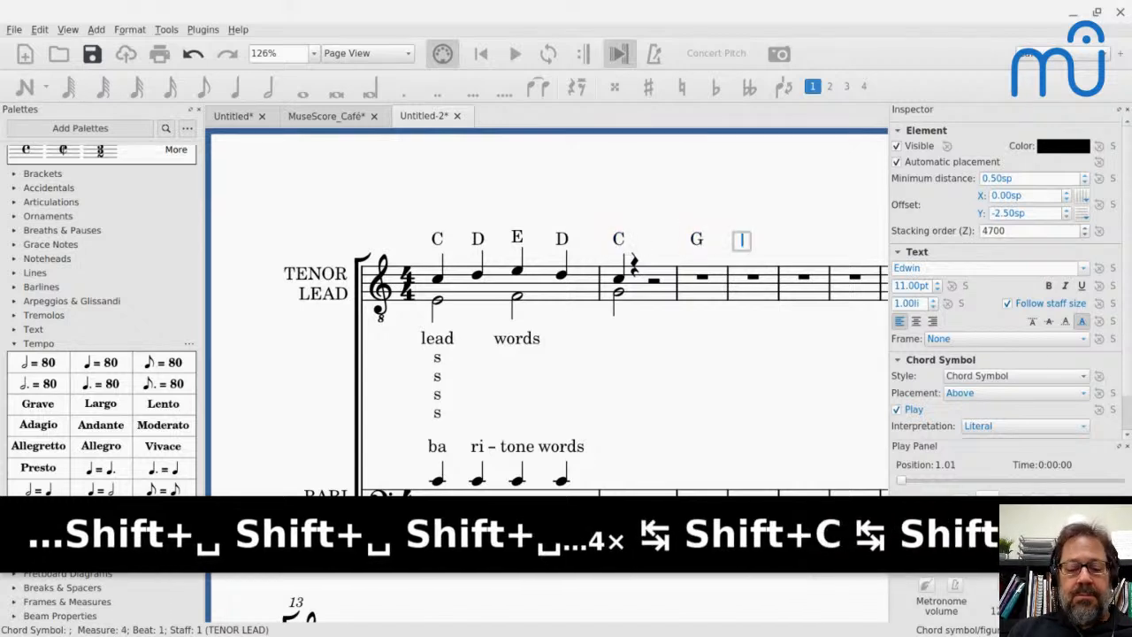
- Enter a C chord symbol at measure 4, and step the chord symbol entry back measure by measure to measure 1
text(C)
key(shift+space)
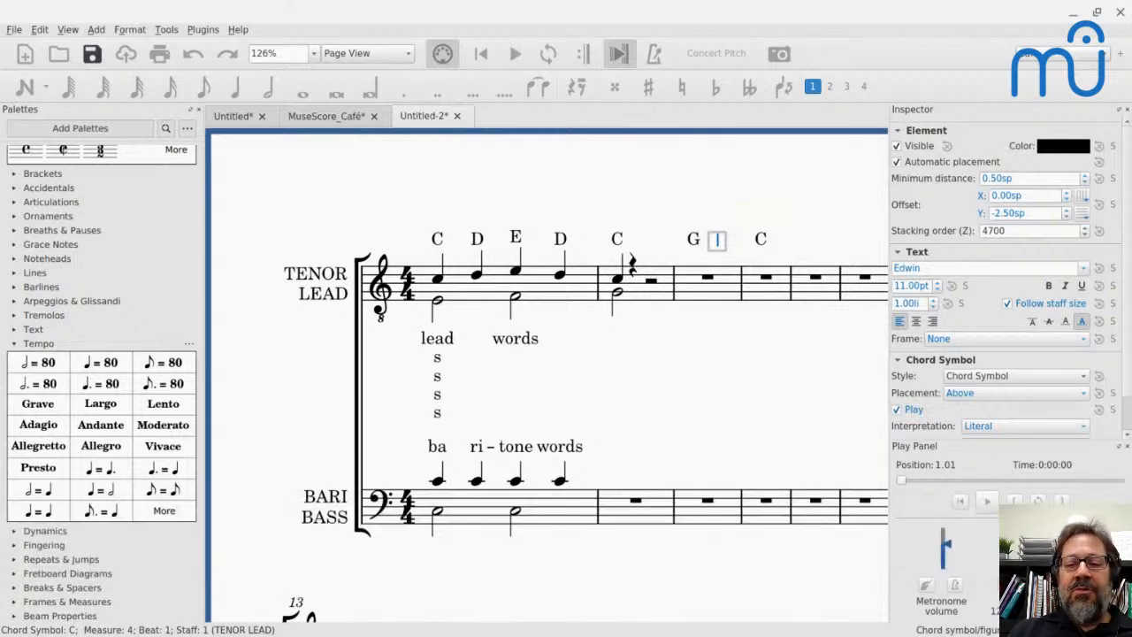
key(space)
key(shift+Tab)
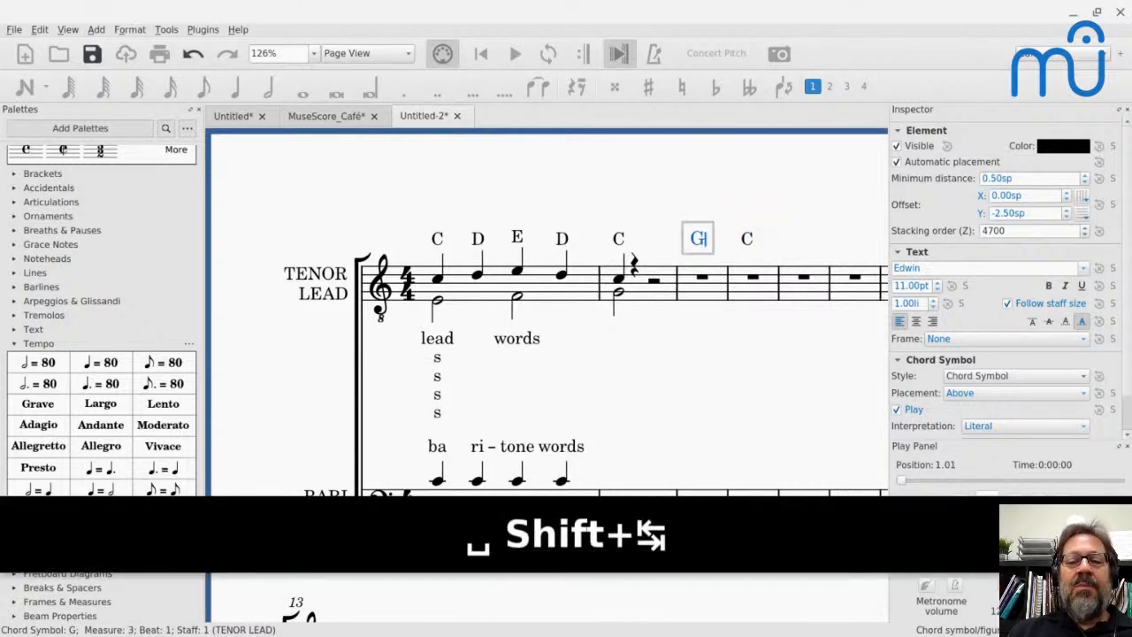
key(shift+Tab)
key(shift+Tab)
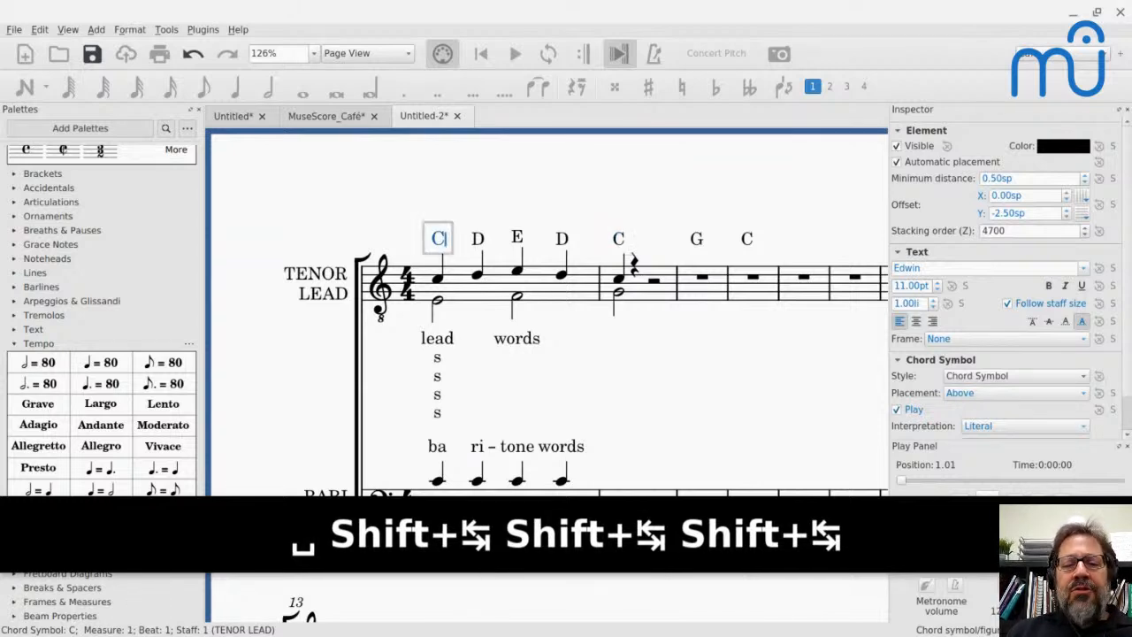
- Reopen the C chord symbol of measure 4 and advance the entry beat by beat to the start of measure 5
double_click(747, 241)
key(space)
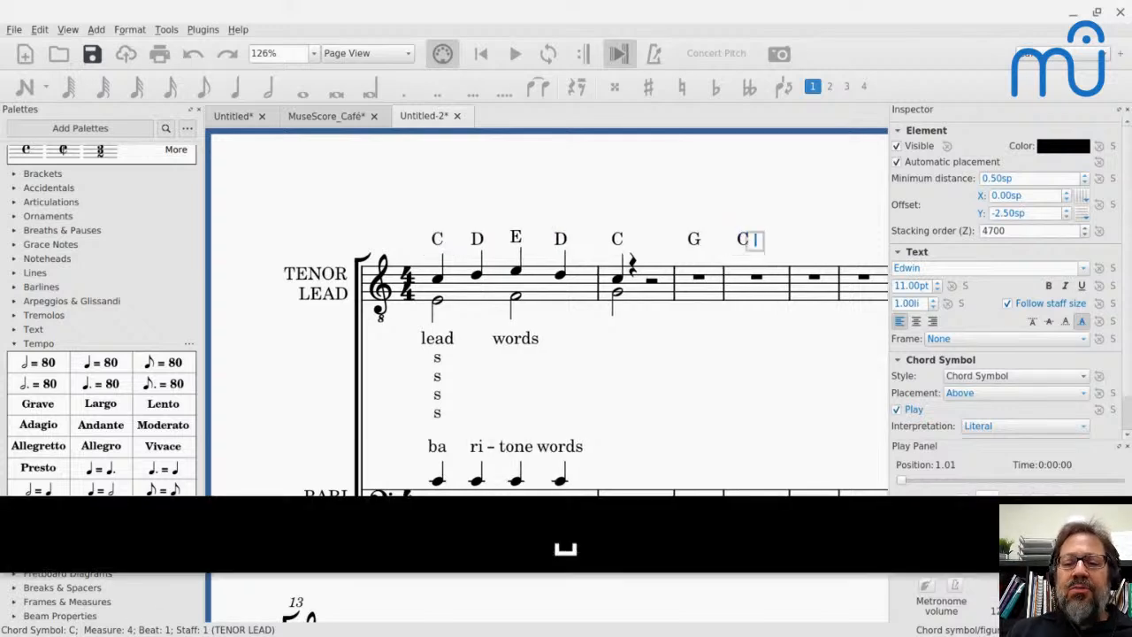
key(space)
key(space)
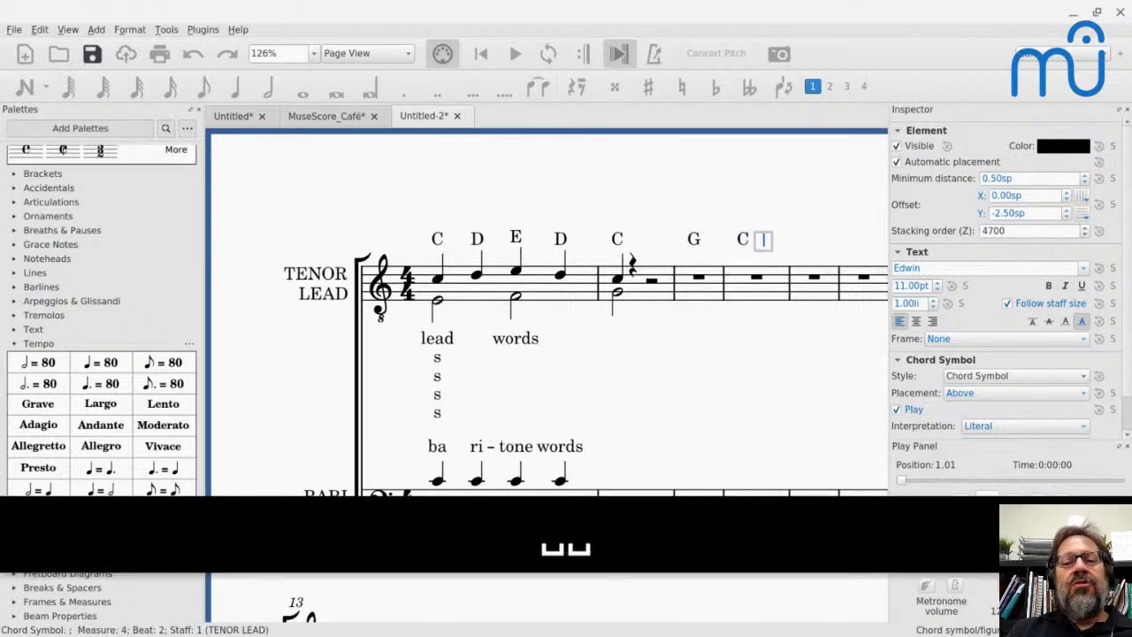
key(space)
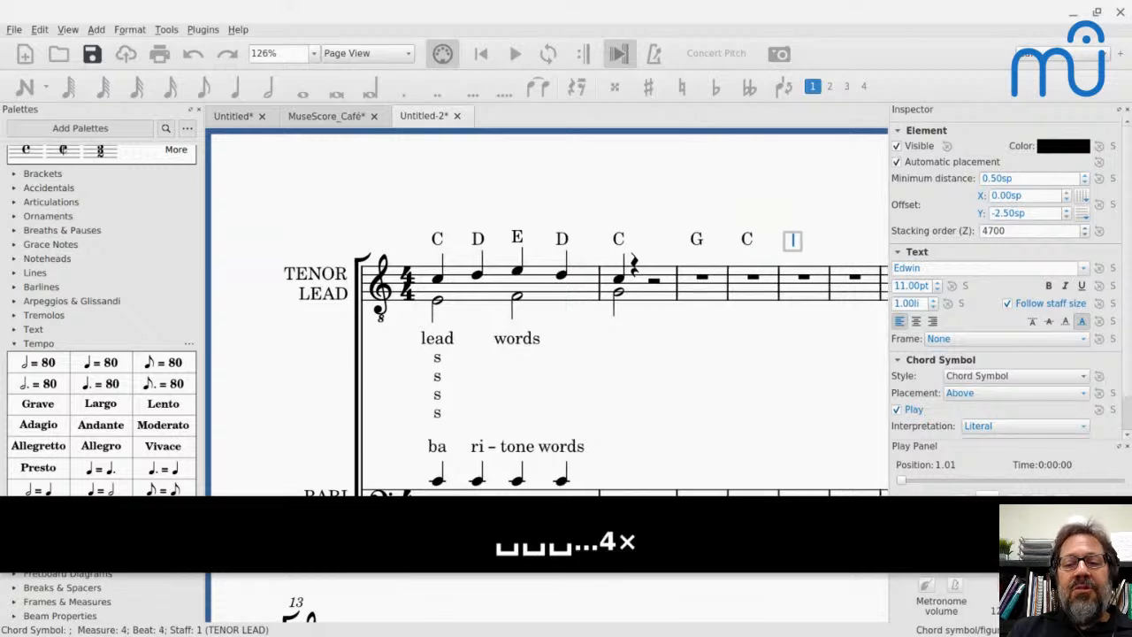
- Enter chord symbols C, D, E and F on the four beats of measure 5, and C at the start of measure 6
text(C)
key(space)
text(D)
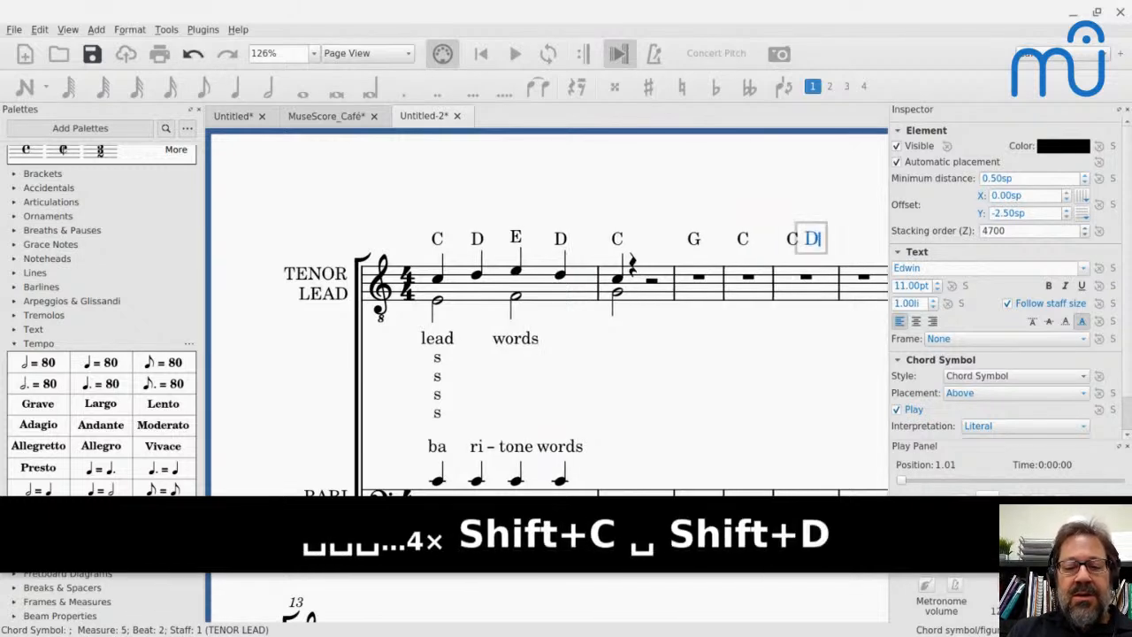
key(space)
text(E)
key(space)
text(F)
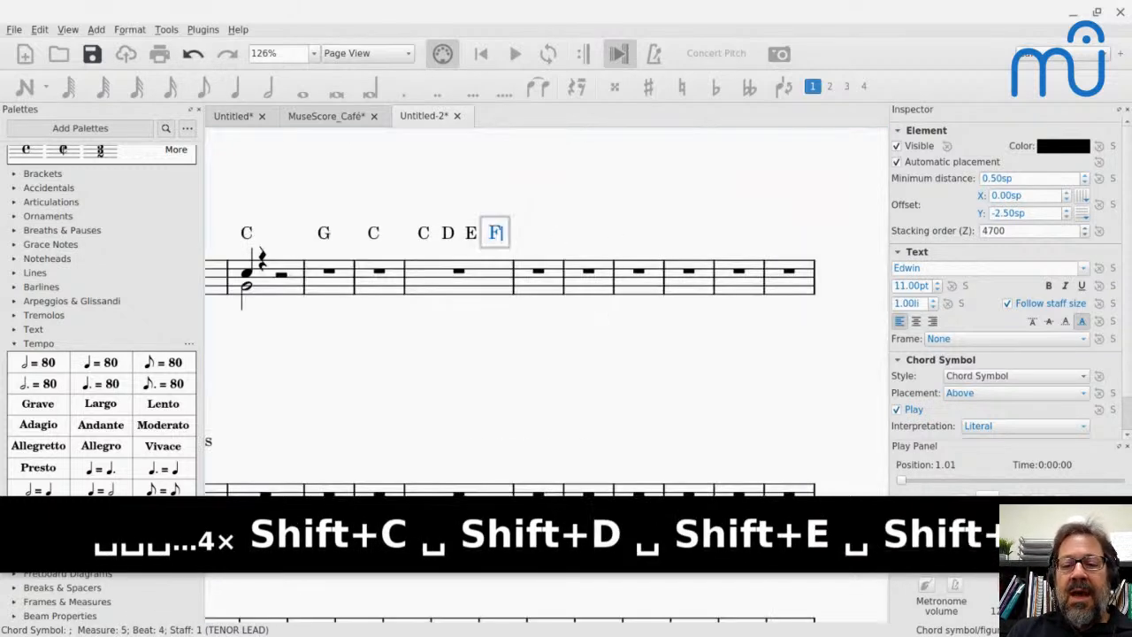
key(space)
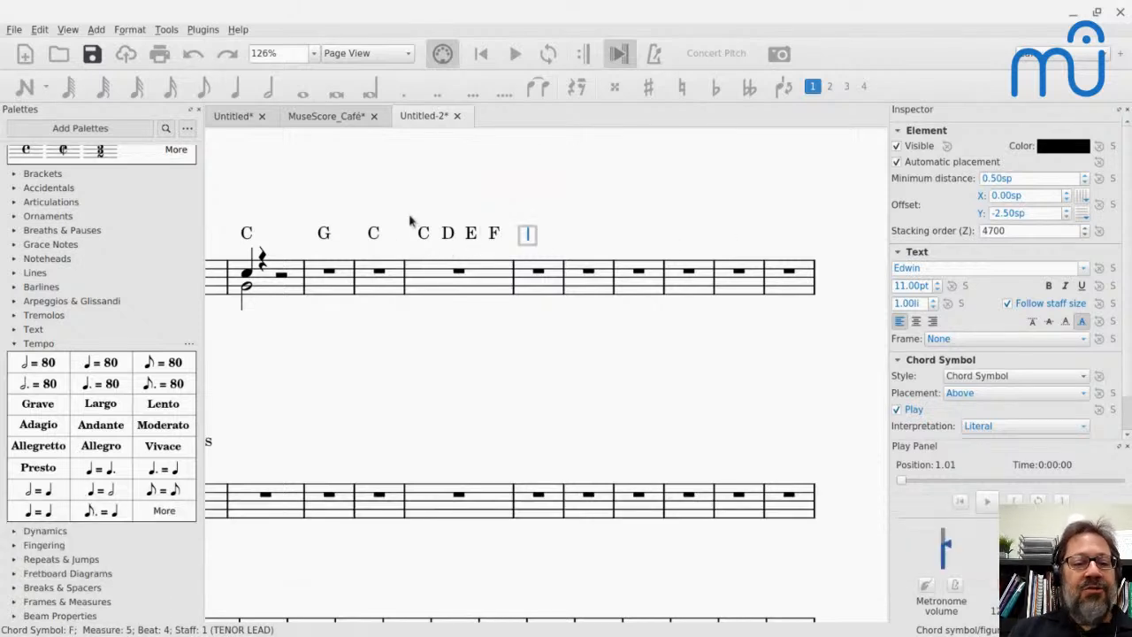
text(C)
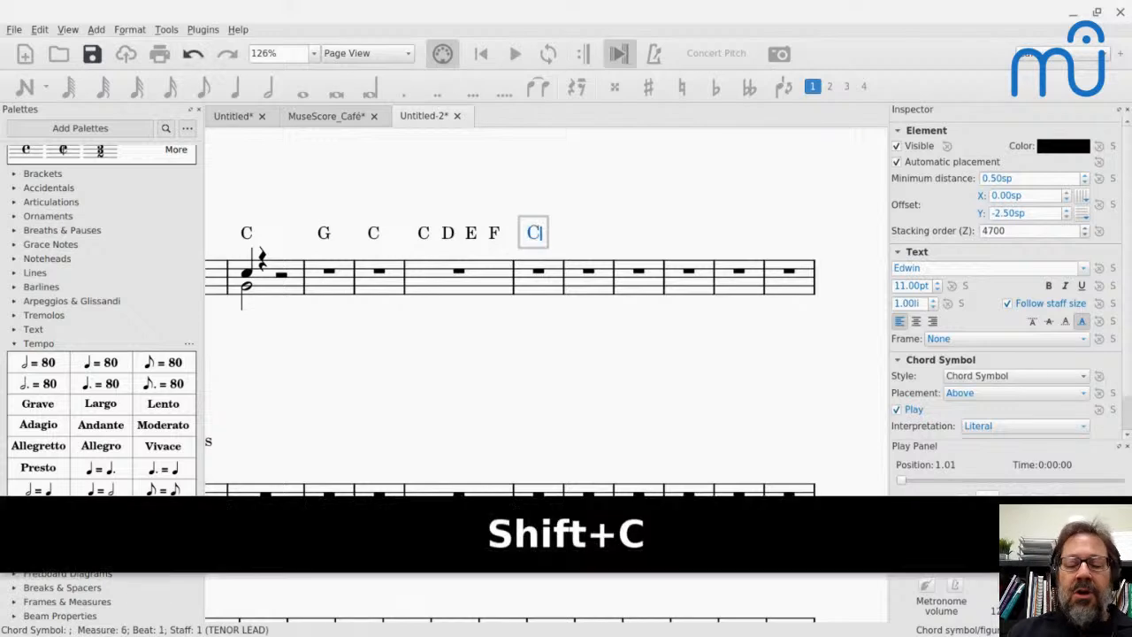
key(Escape)
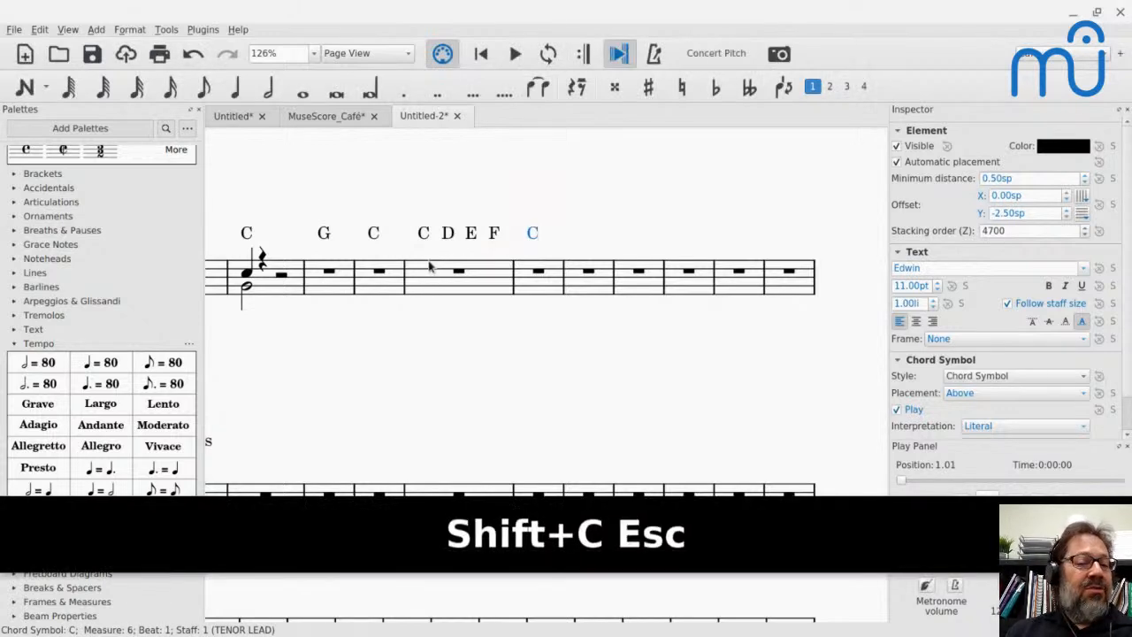
- Enter a quarter note C in tenor measure 7, followed by sixteenth notes D, E, F, G, F, E, D and C
click(588, 270)
key(n)
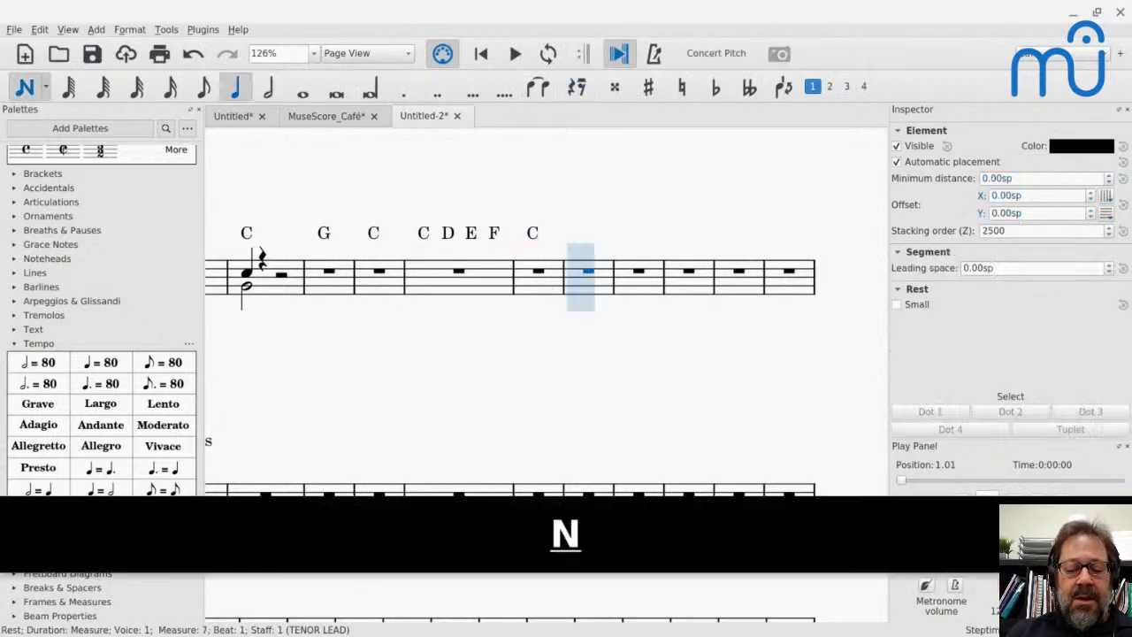
key(c)
key(4)
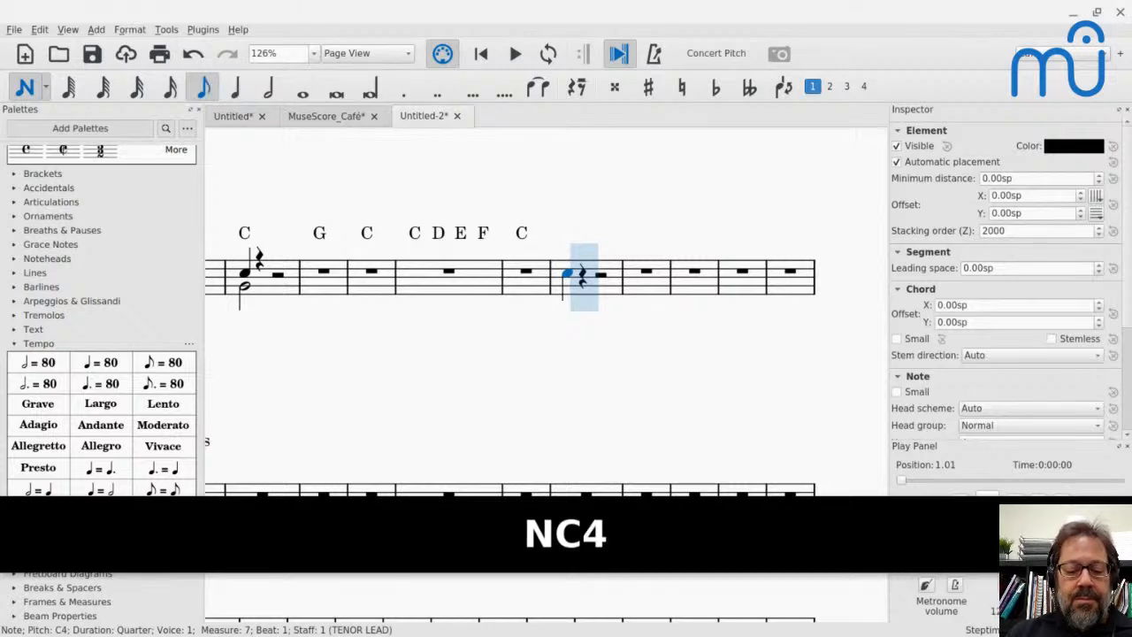
key(3)
key(d)
key(e)
key(f)
key(g)
key(f)
key(e)
key(d)
key(c)
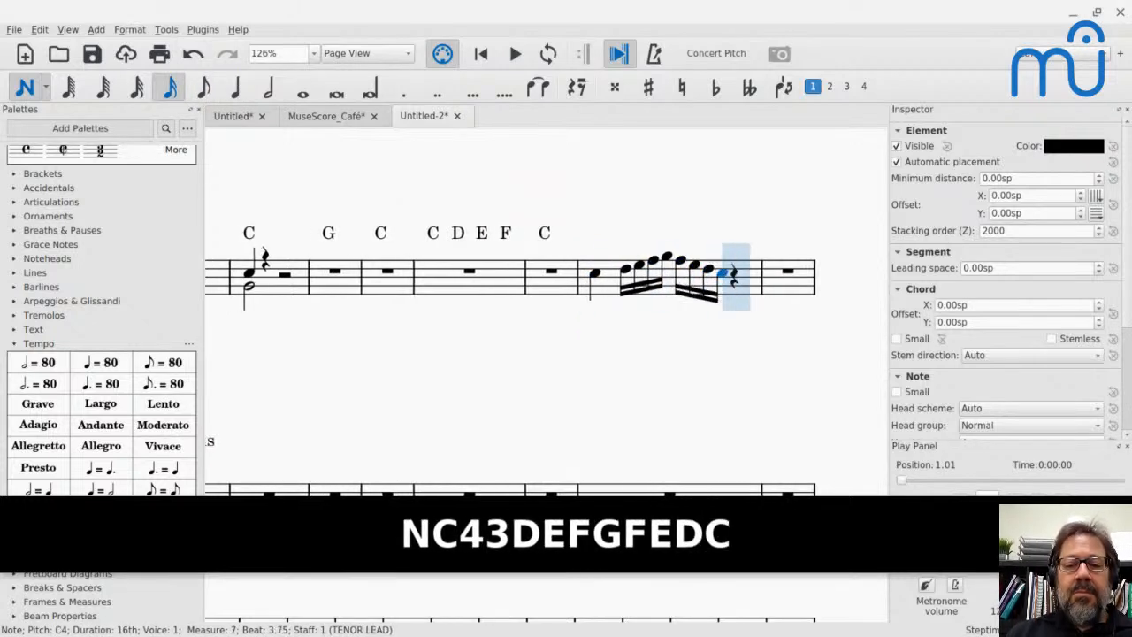
key(Escape)
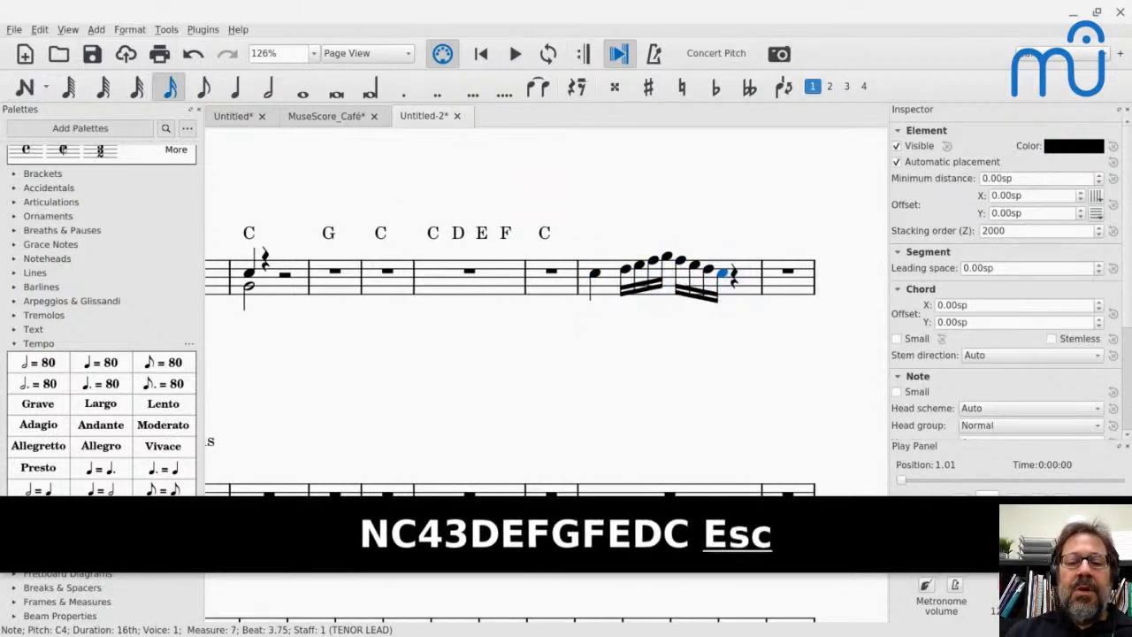
- Add a C chord symbol above the first note of measure 7
click(595, 275)
key(ctrl+n)
text(nC)
key(Escape)
key(Escape)
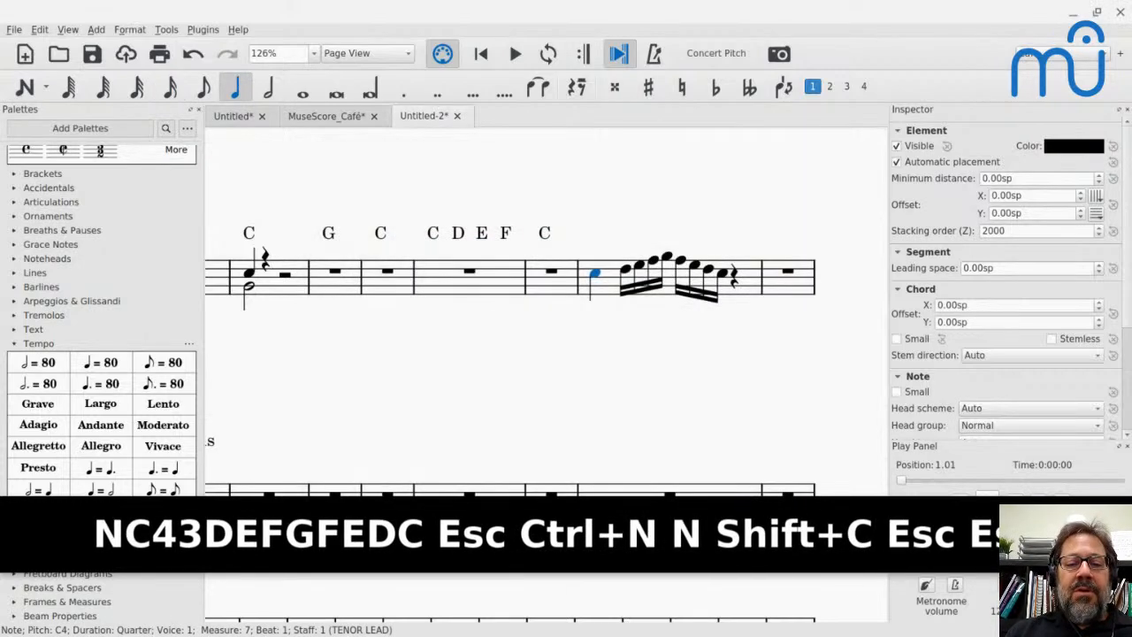
key(ctrl+k)
text(C)
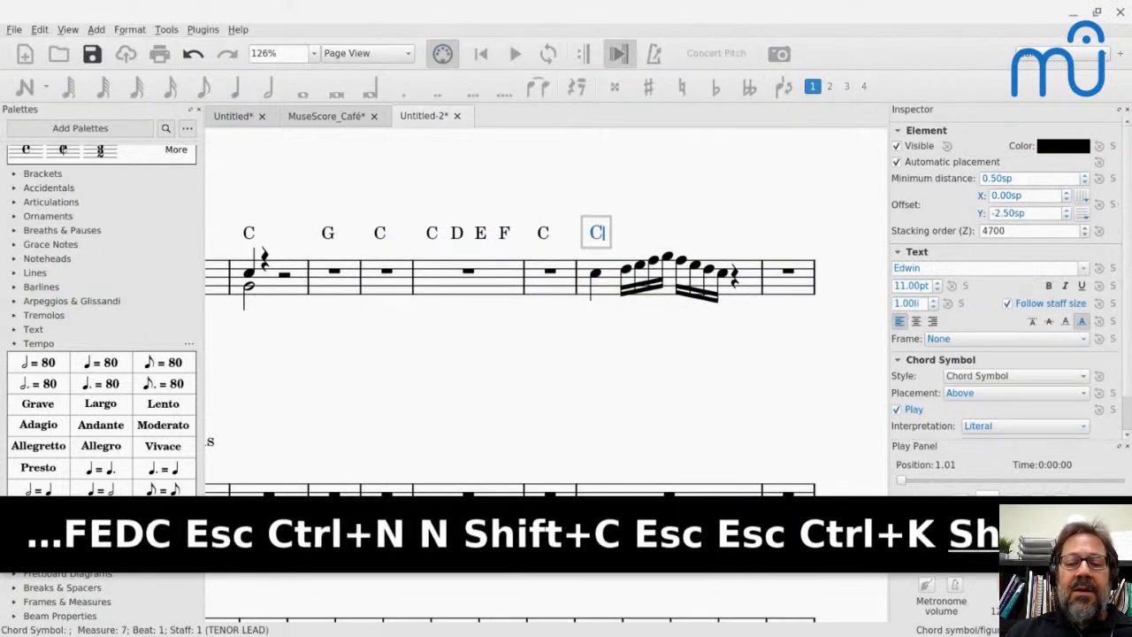
- Advance chord symbol entry note by note across the sixteenth notes of measure 7, and test moving back and forward by a measure
key(space)
key(space)
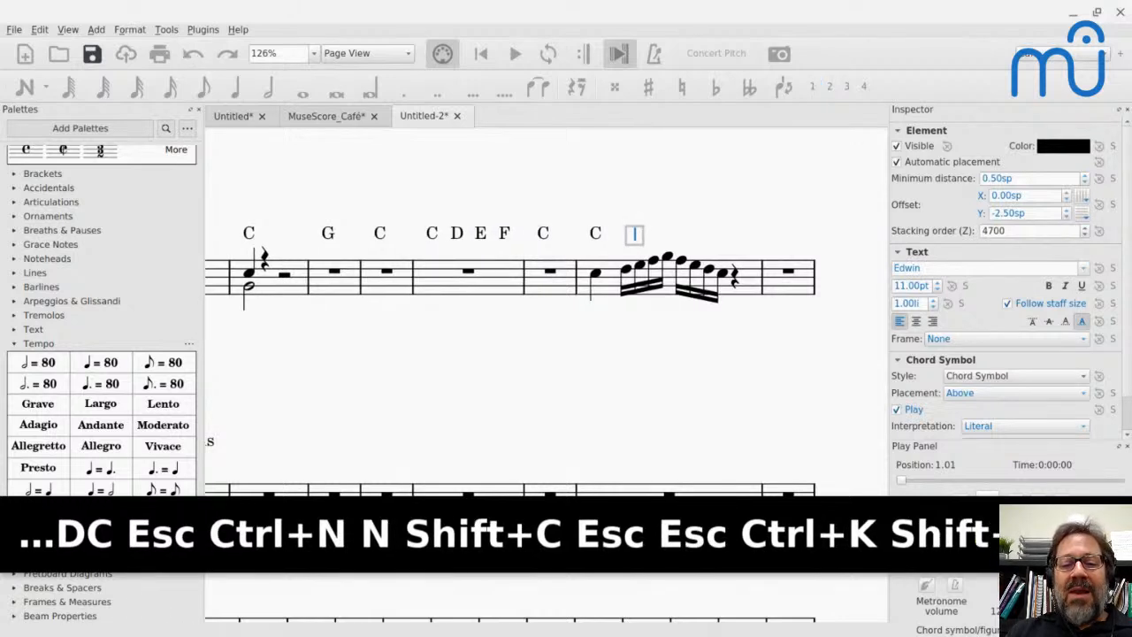
key(space)
key(space)
key(space)
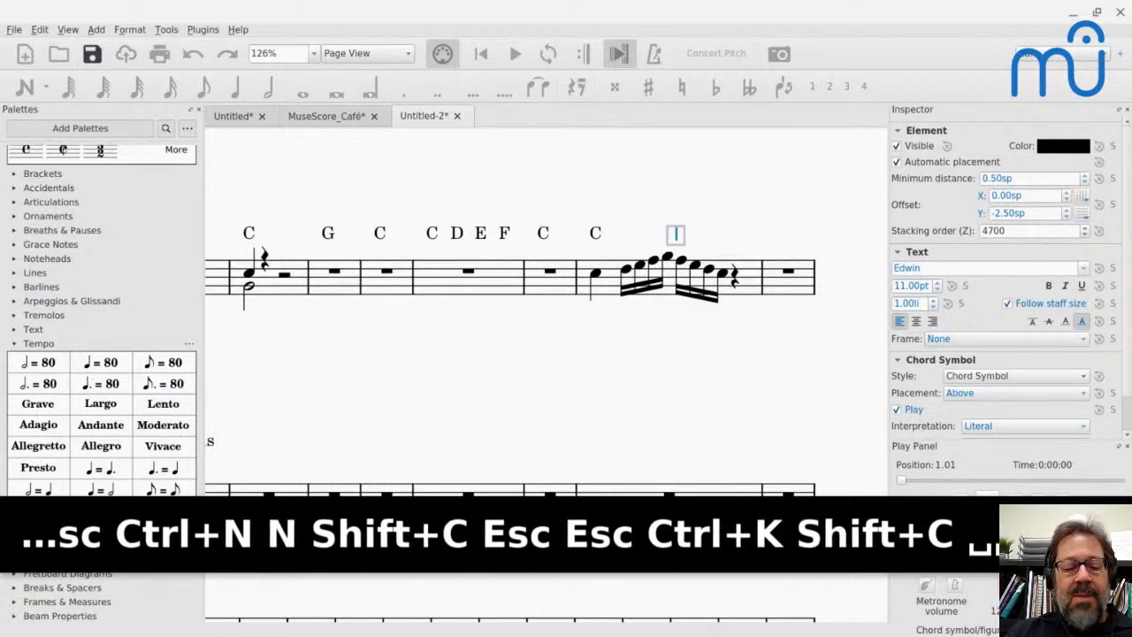
key(shift+Tab)
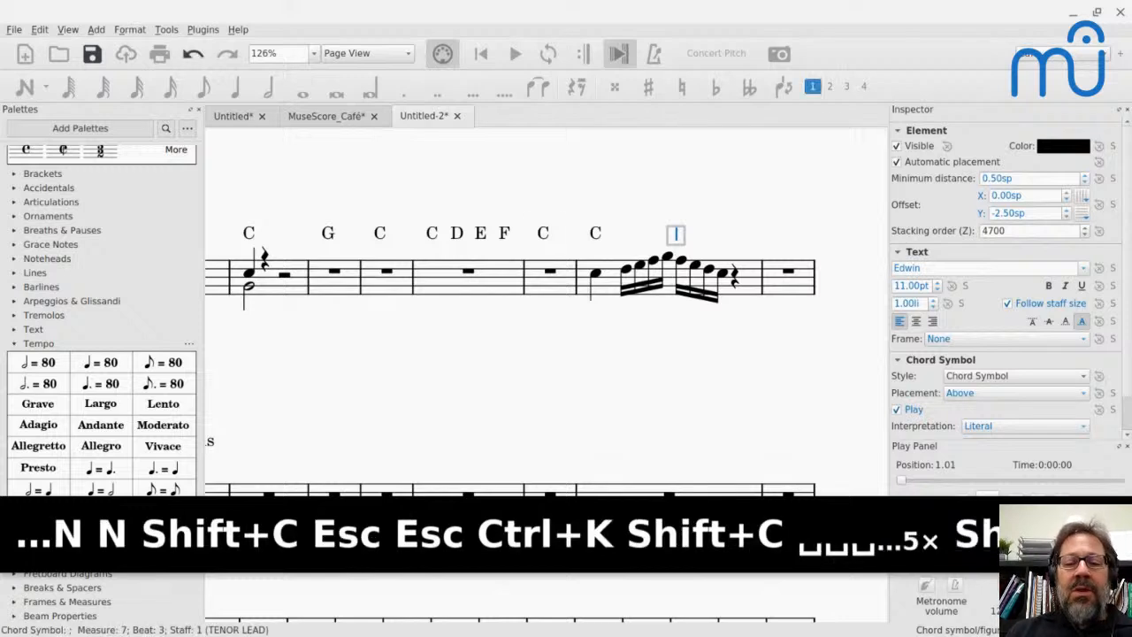
key(Tab)
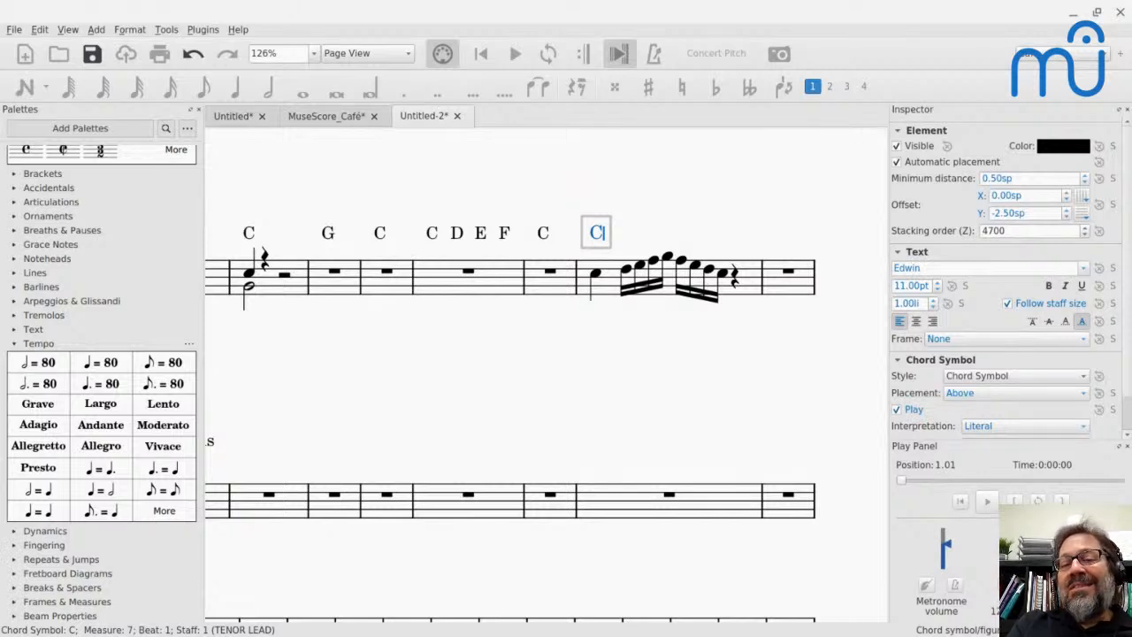
- Advance chord symbol entry by half notes to measure 9, and enter C on beat 1 and G on beat 3
key(ctrl+6)
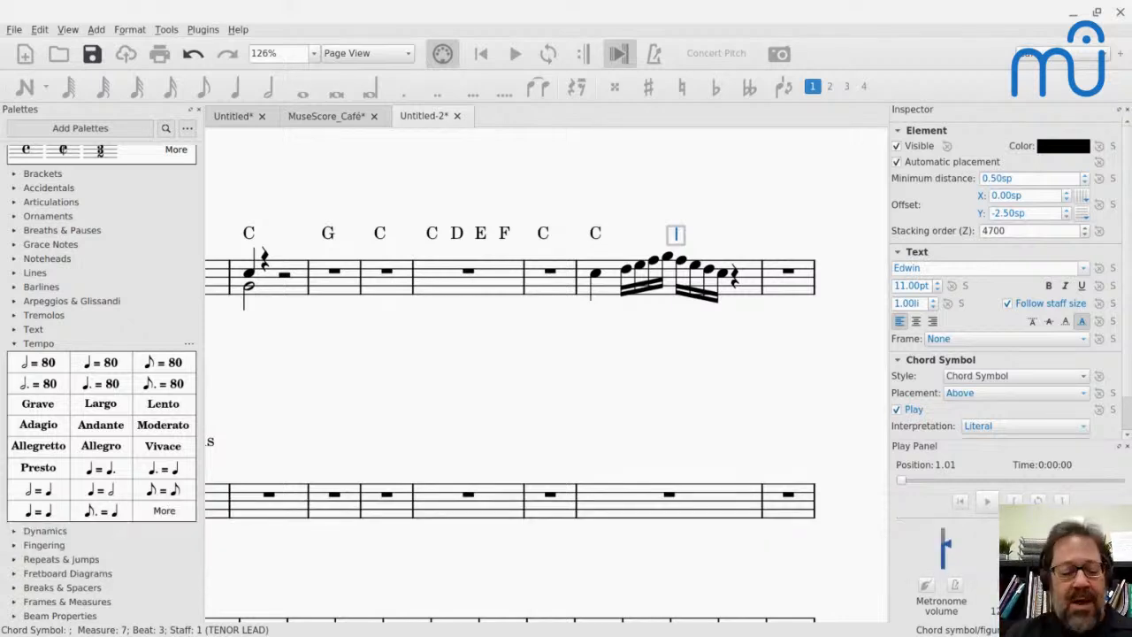
key(ctrl+6)
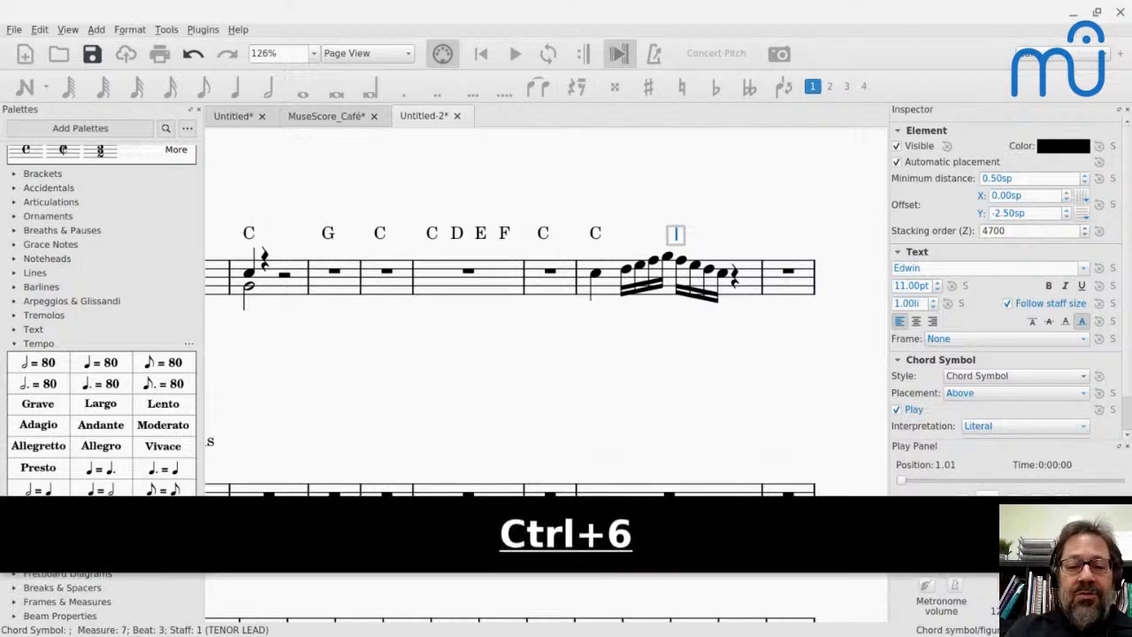
key(ctrl+6)
key(ctrl+6)
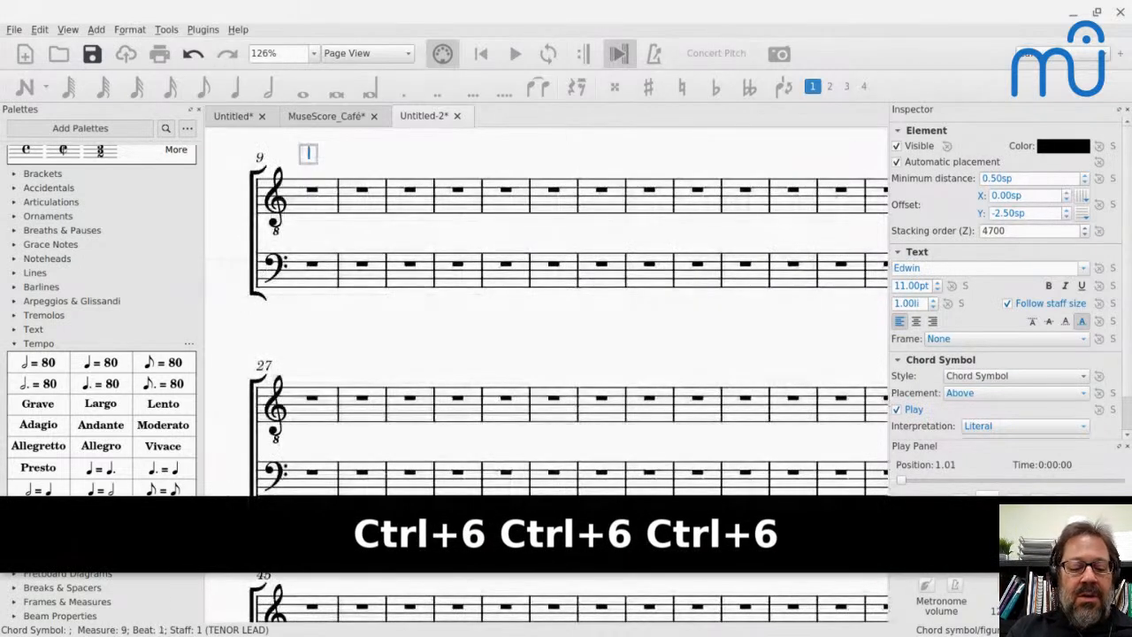
text(C)
key(ctrl+6)
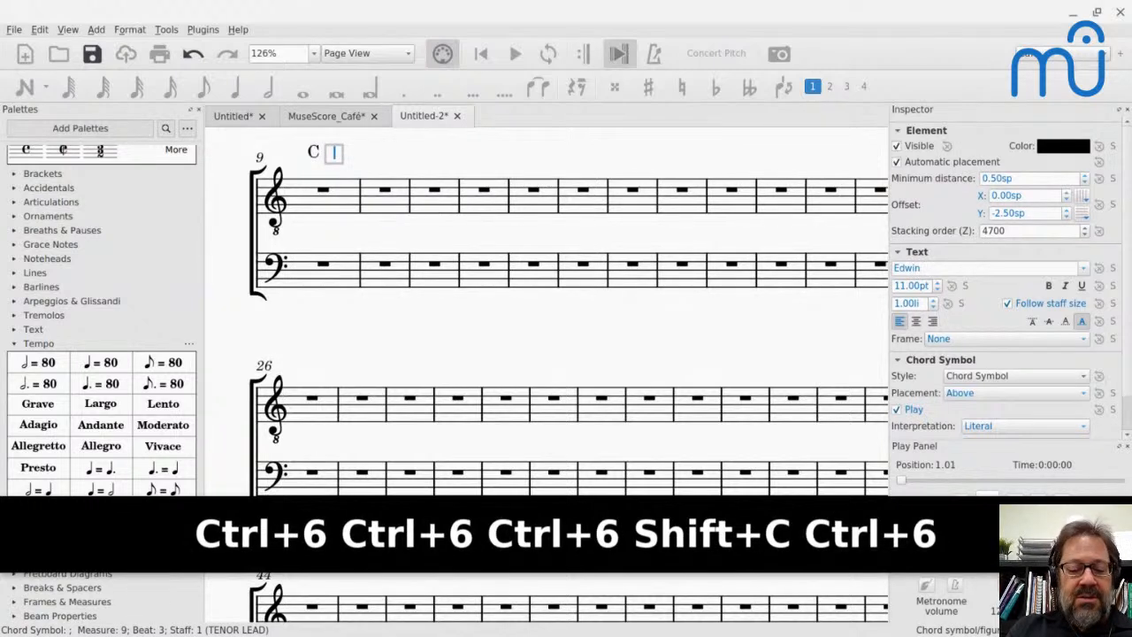
text(G)
key(ctrl+6)
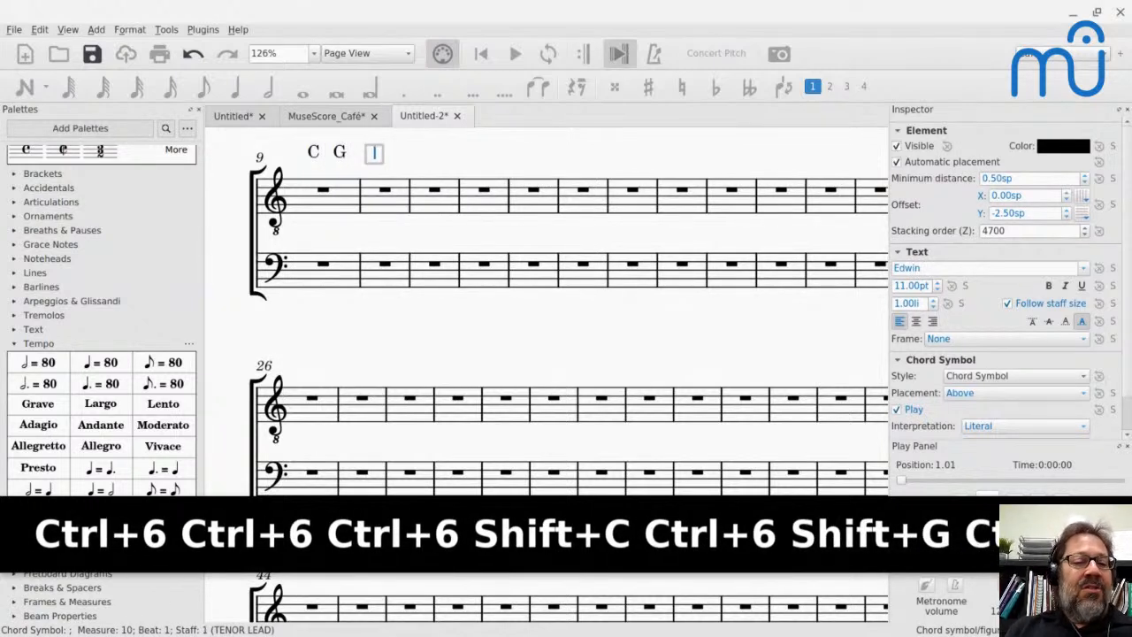
- Try to step chord symbol entry backward by a half note from measure 10, removing the stray characters and leaving chord symbol entry
scroll(446, 190, up, 4)
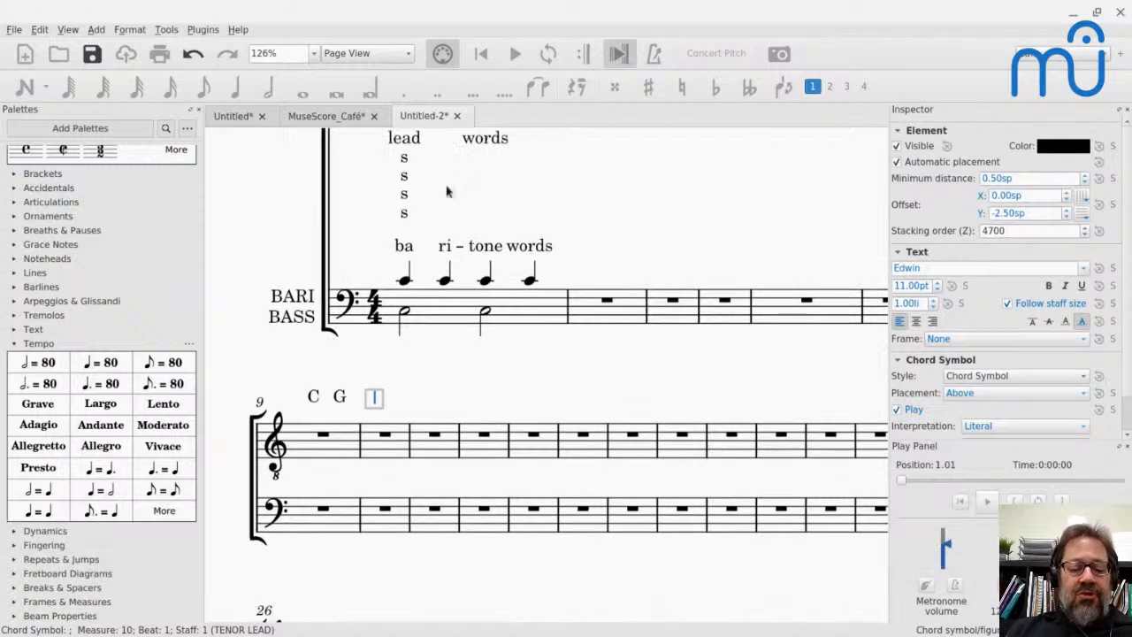
key(ctrl+shift+6)
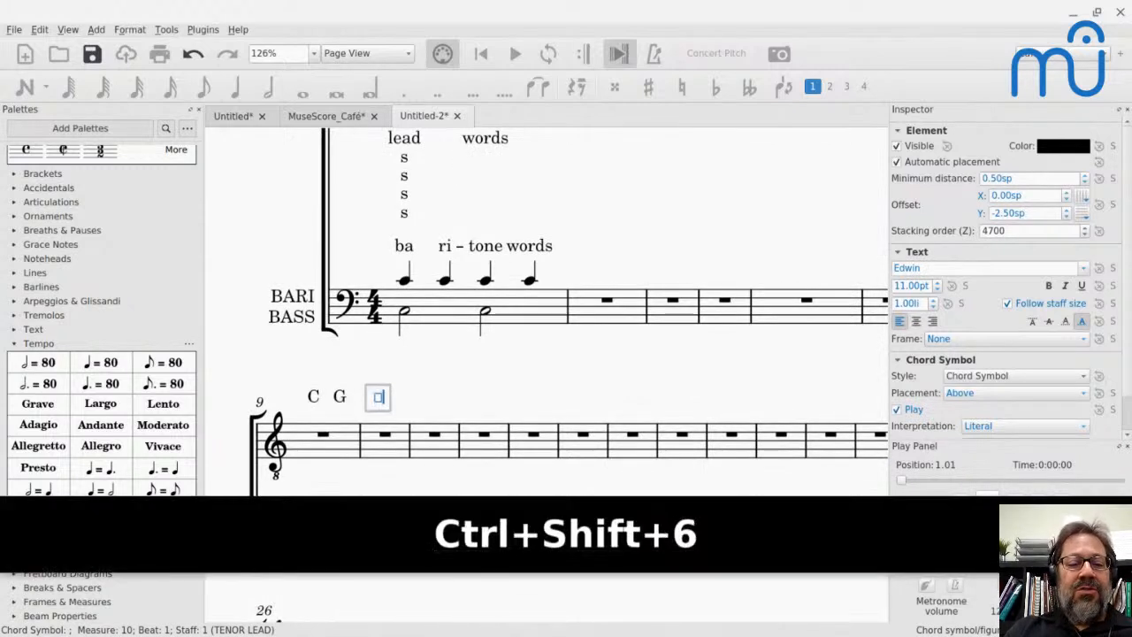
key(BackSpace)
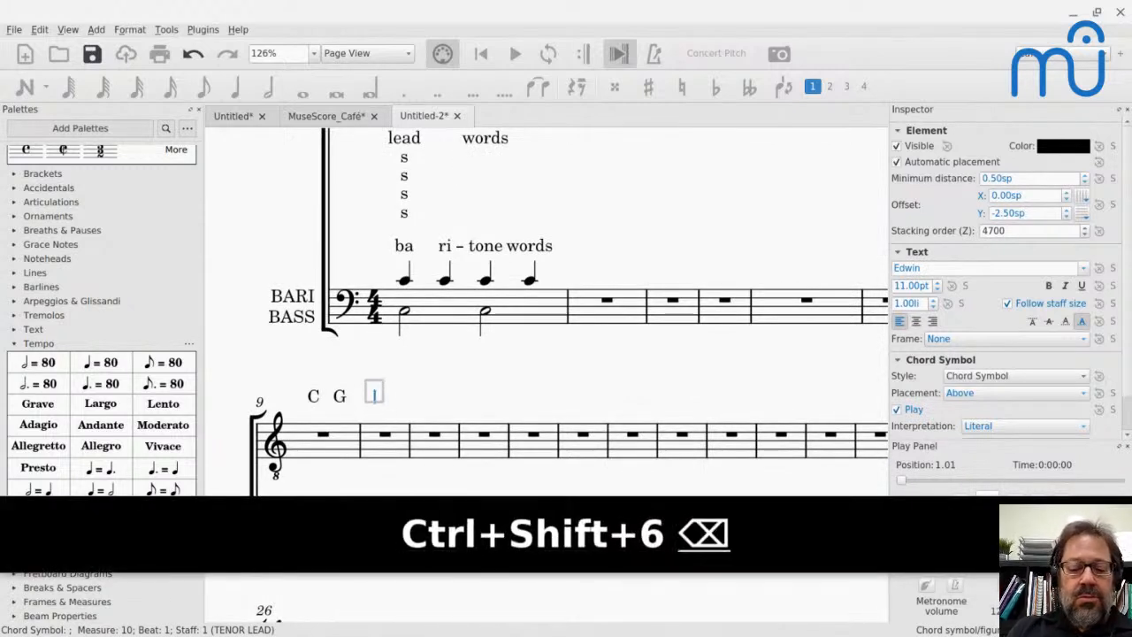
key(ctrl+shift+6)
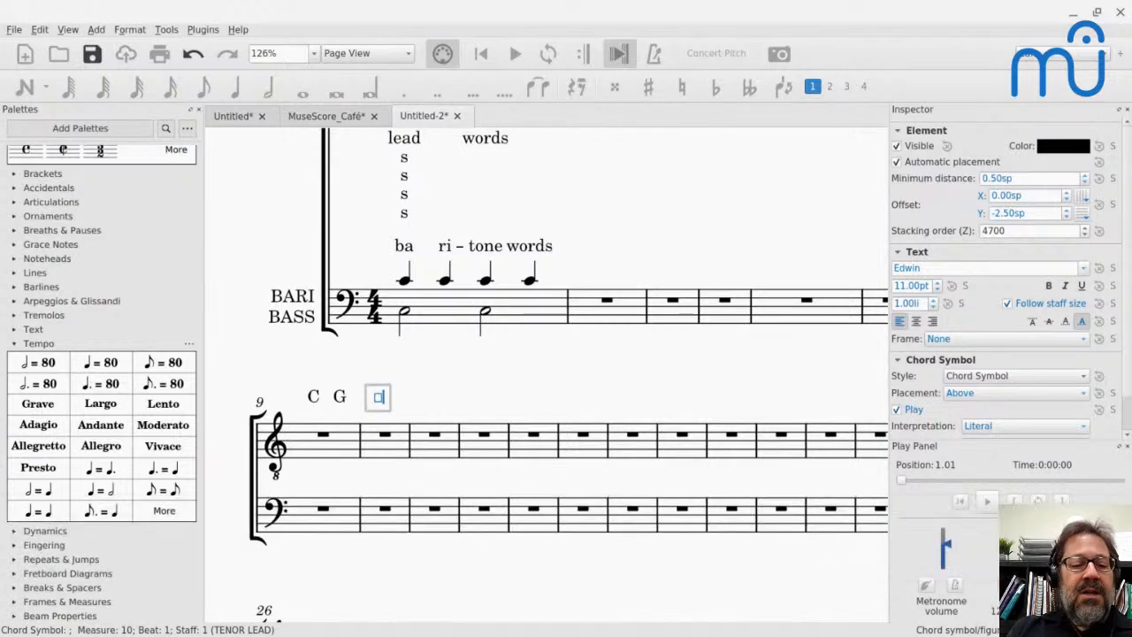
key(BackSpace)
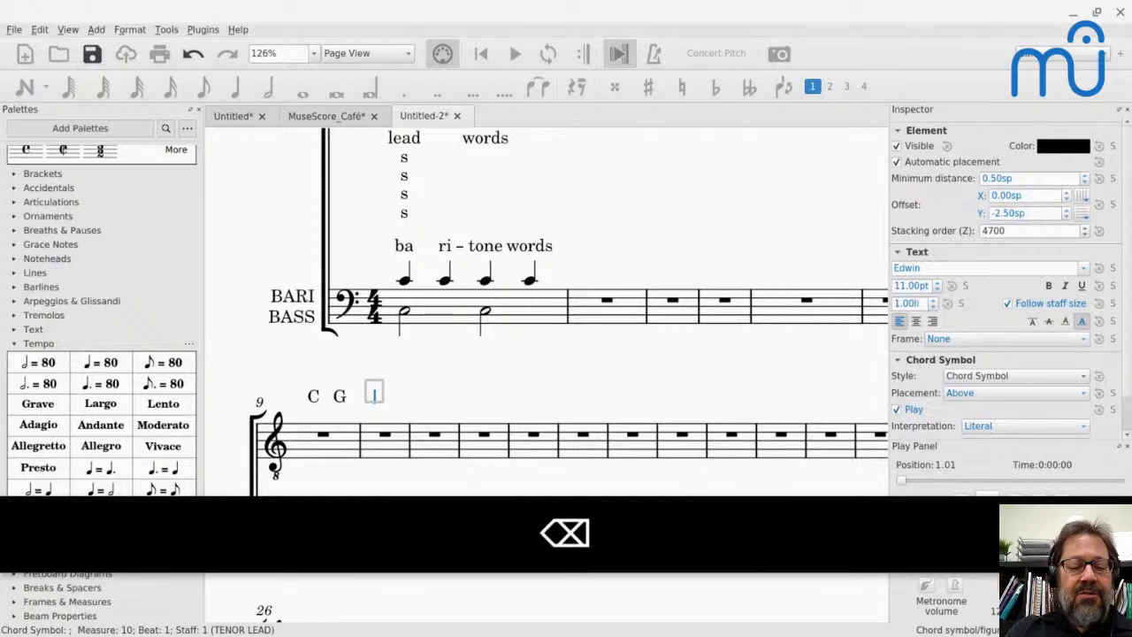
key(ctrl+shift+6)
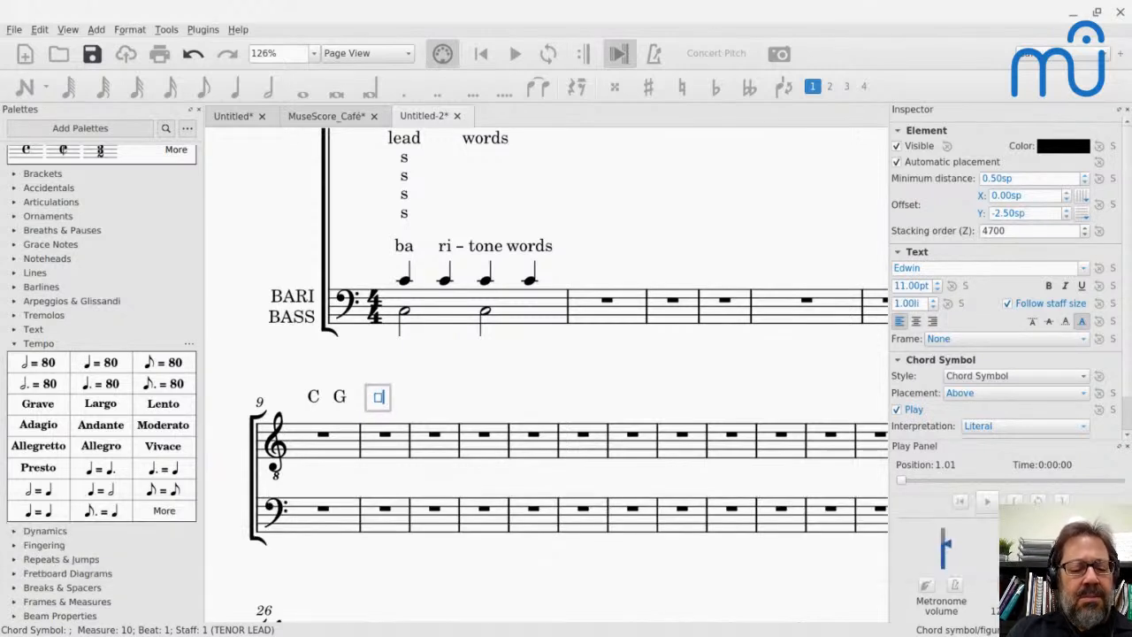
key(BackSpace)
key(ctrl+6)
key(ctrl+shift+6)
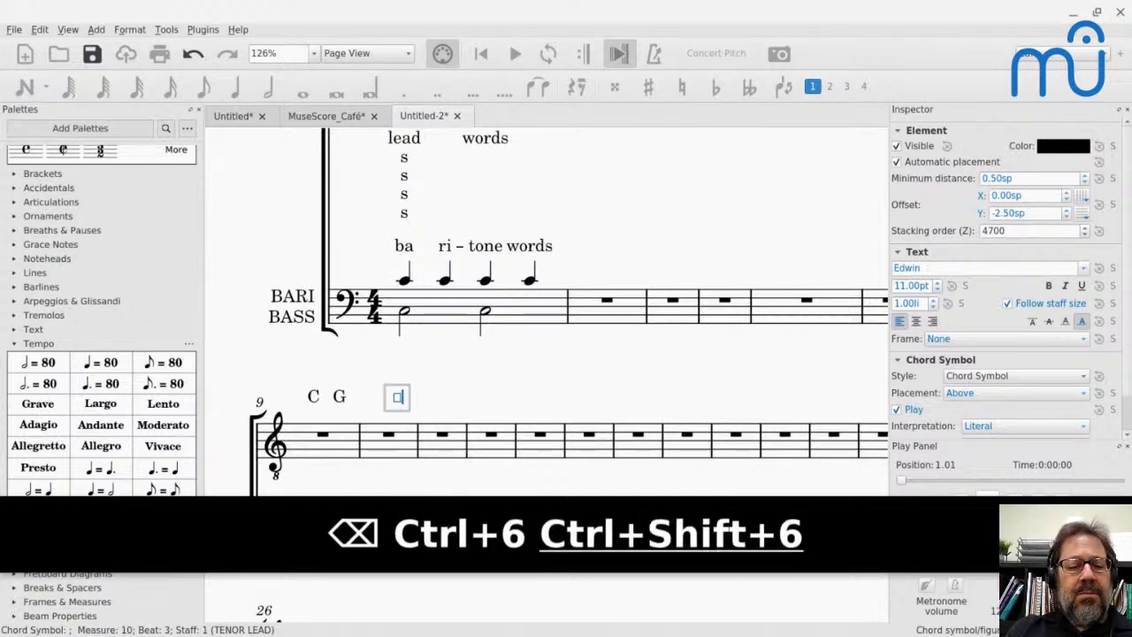
key(Escape)
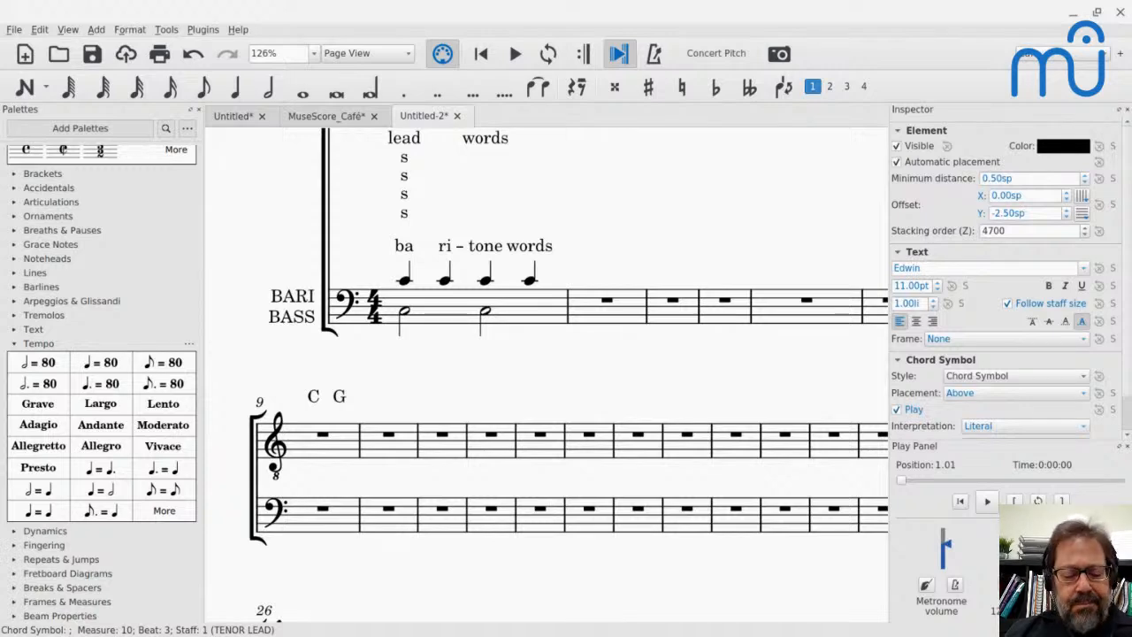
- Check the live chat for the next question, and start opening another score file
key(alt+Tab)
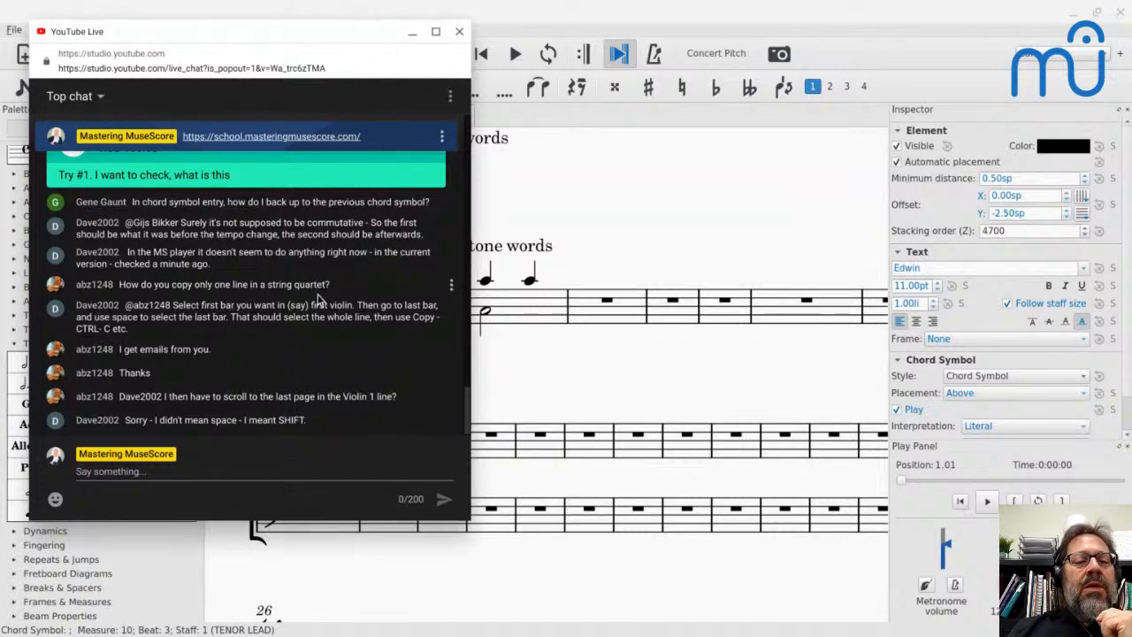
click(567, 186)
key(ctrl+o)
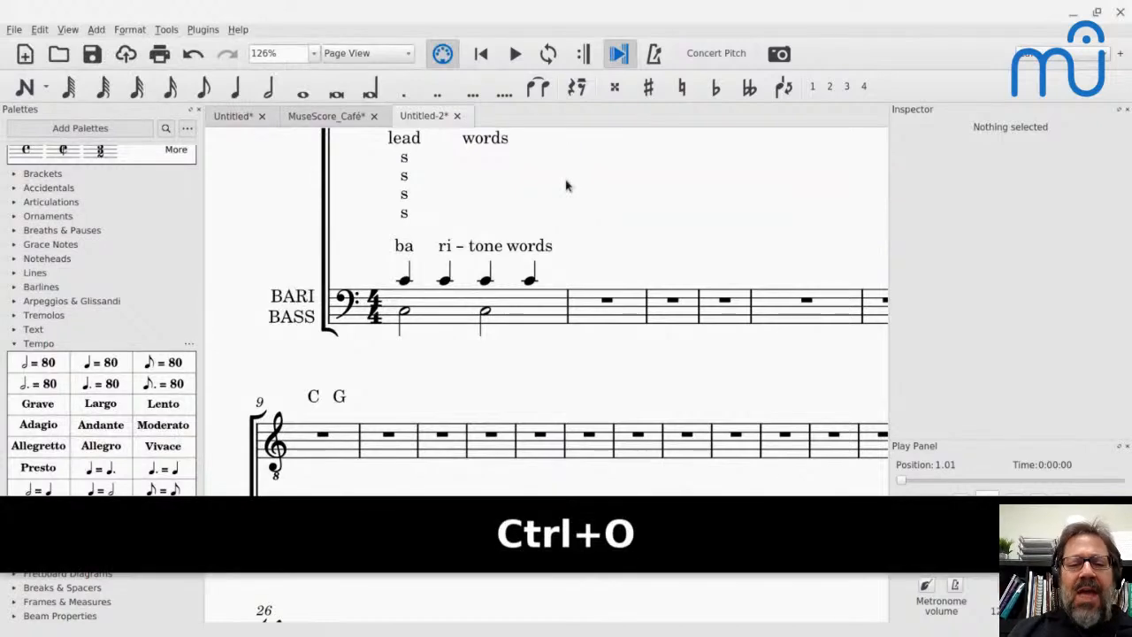
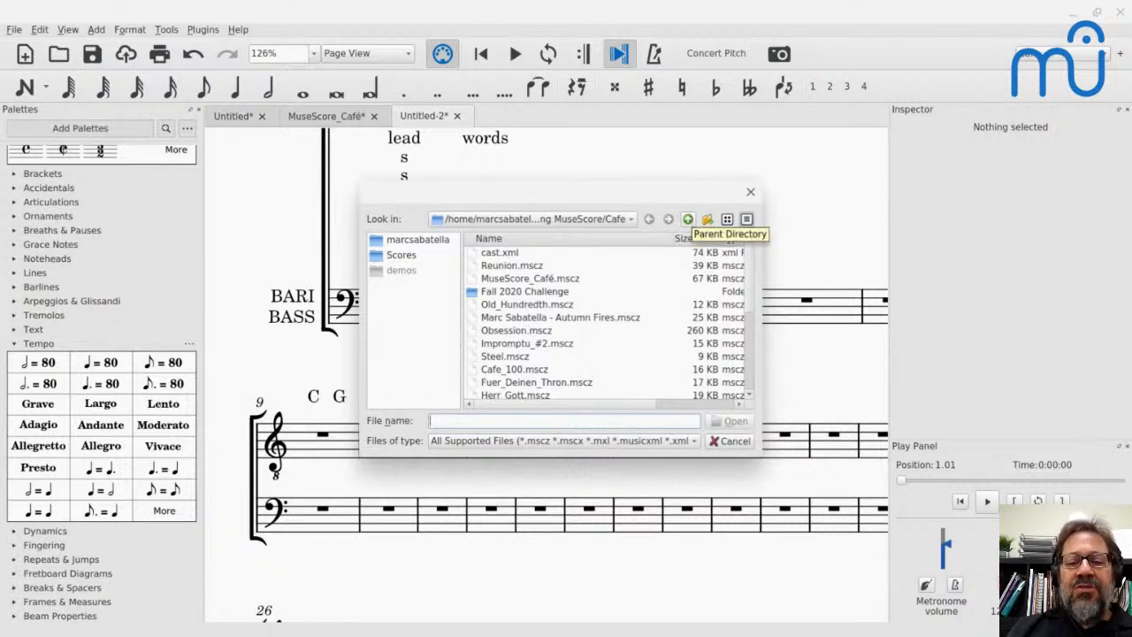
- Browse up to the Scores folder and open the score "As_I_Do - piano quintet.mscz"
click(688, 219)
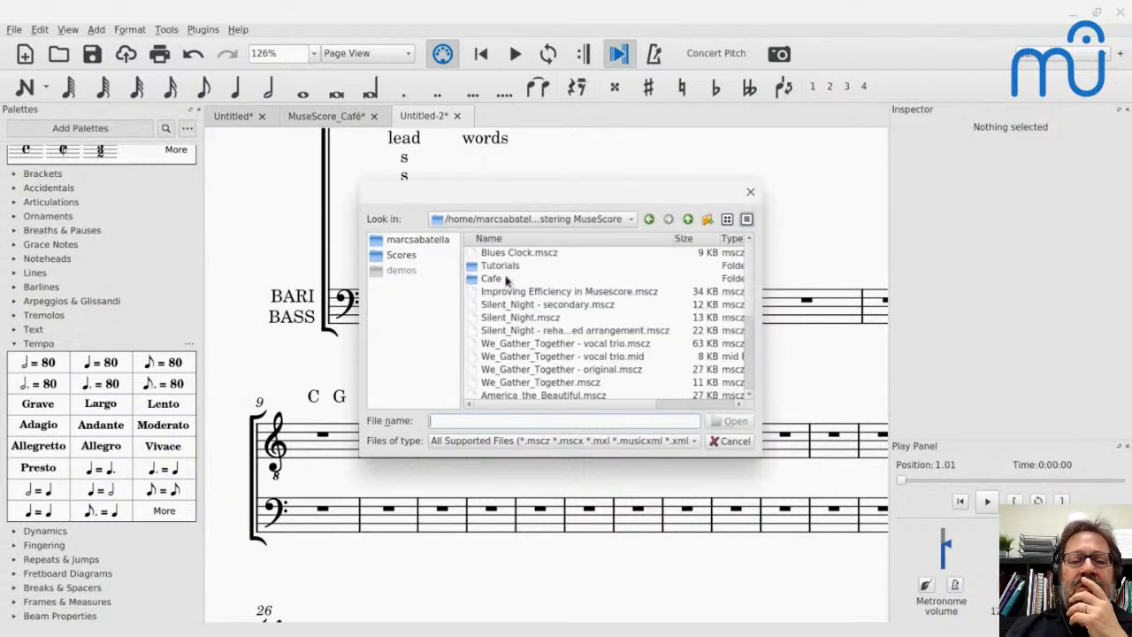
click(688, 219)
scroll(513, 363, down, 3)
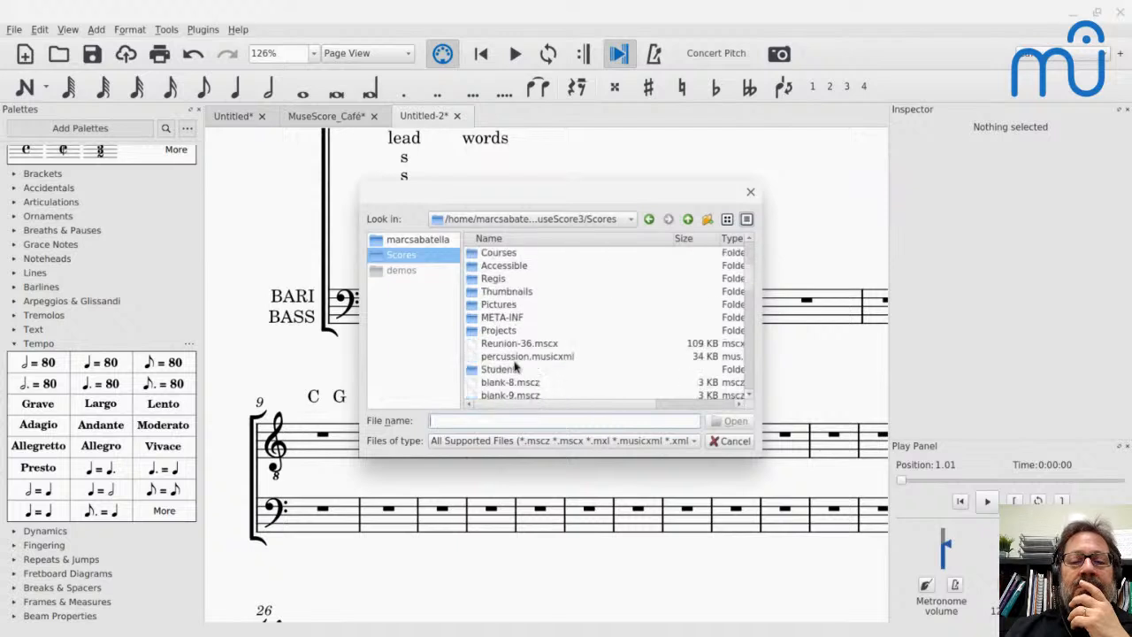
scroll(508, 356, down, 5)
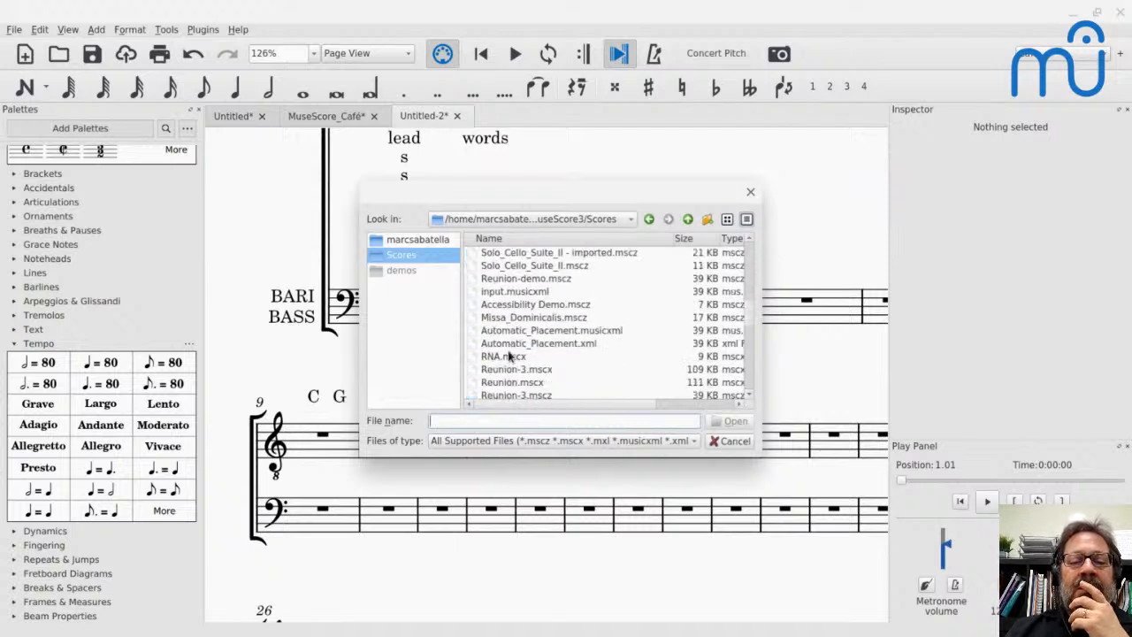
scroll(610, 323, up, 3)
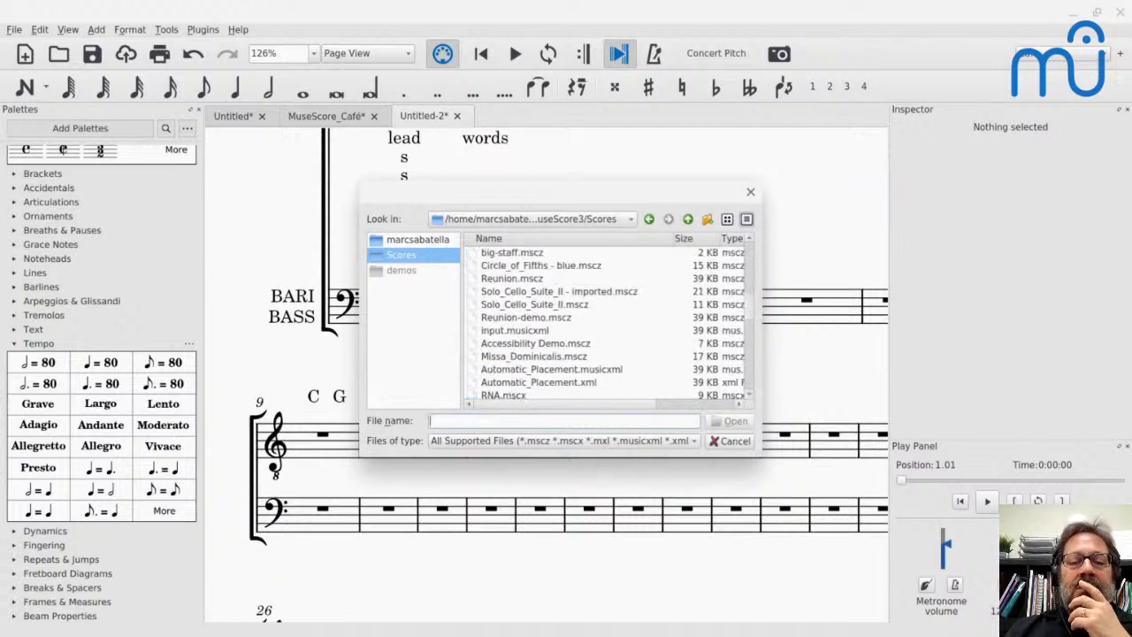
scroll(611, 323, down, 1)
scroll(498, 394, down, 5)
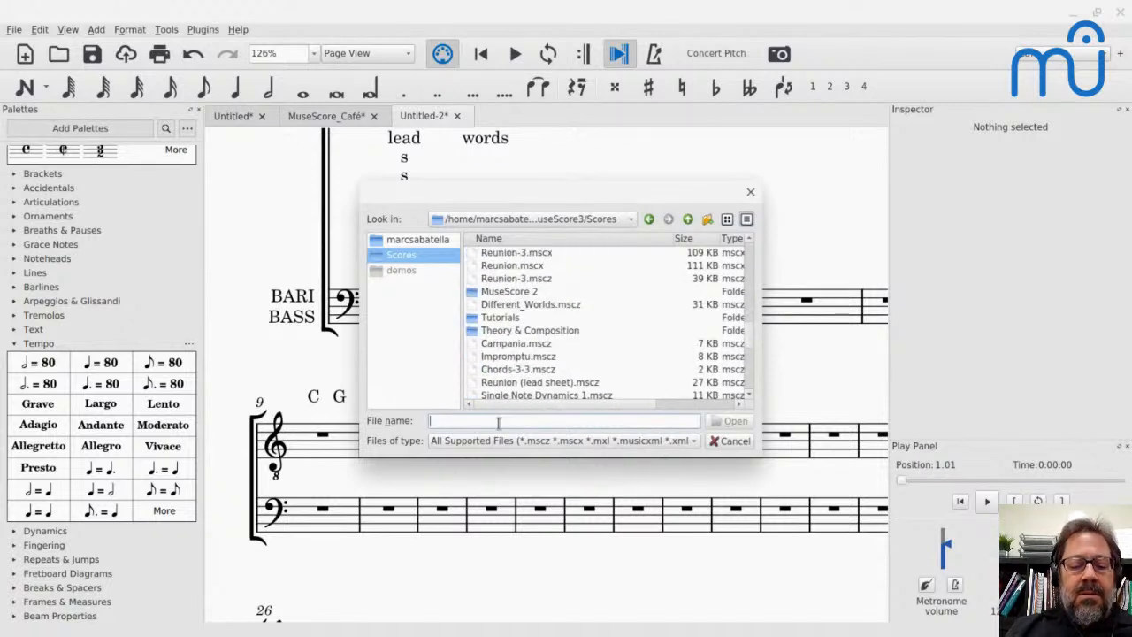
text(As)
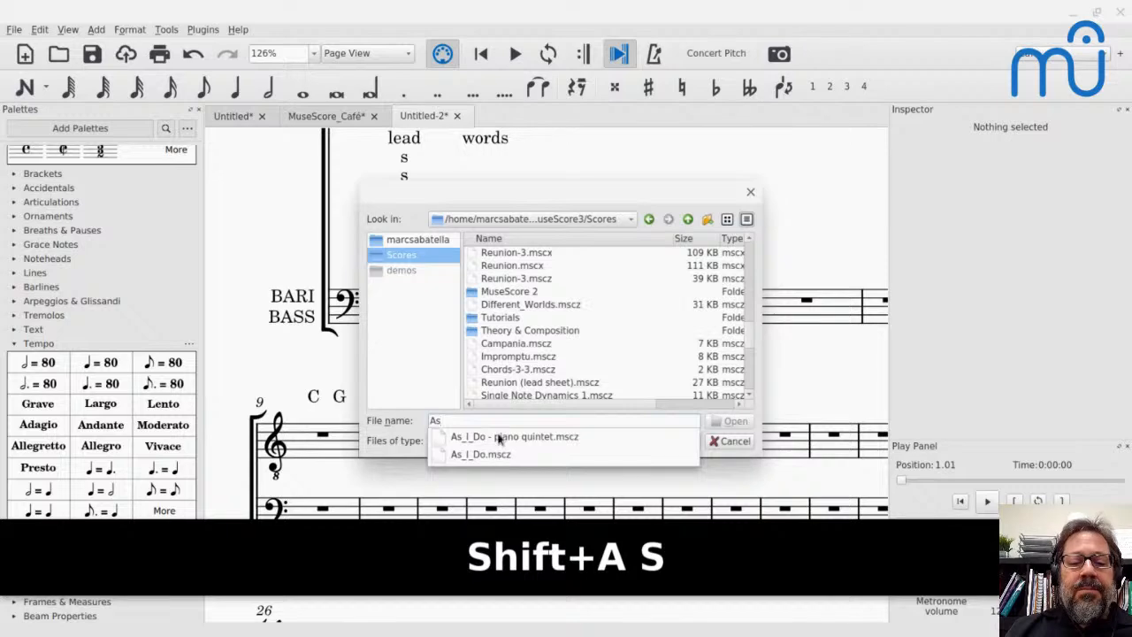
click(429, 440)
key(Return)
key(Return)
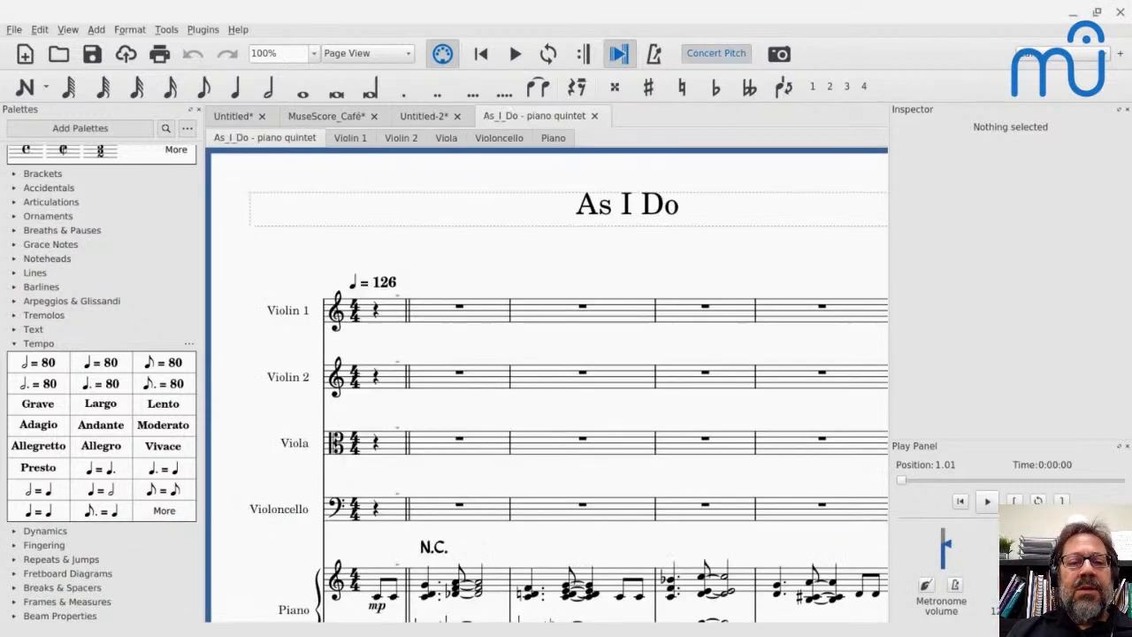
- Select the Violin 2 line from measure 10 at rehearsal mark A through beat 2 of measure 17, and copy it
scroll(483, 550, down, 5)
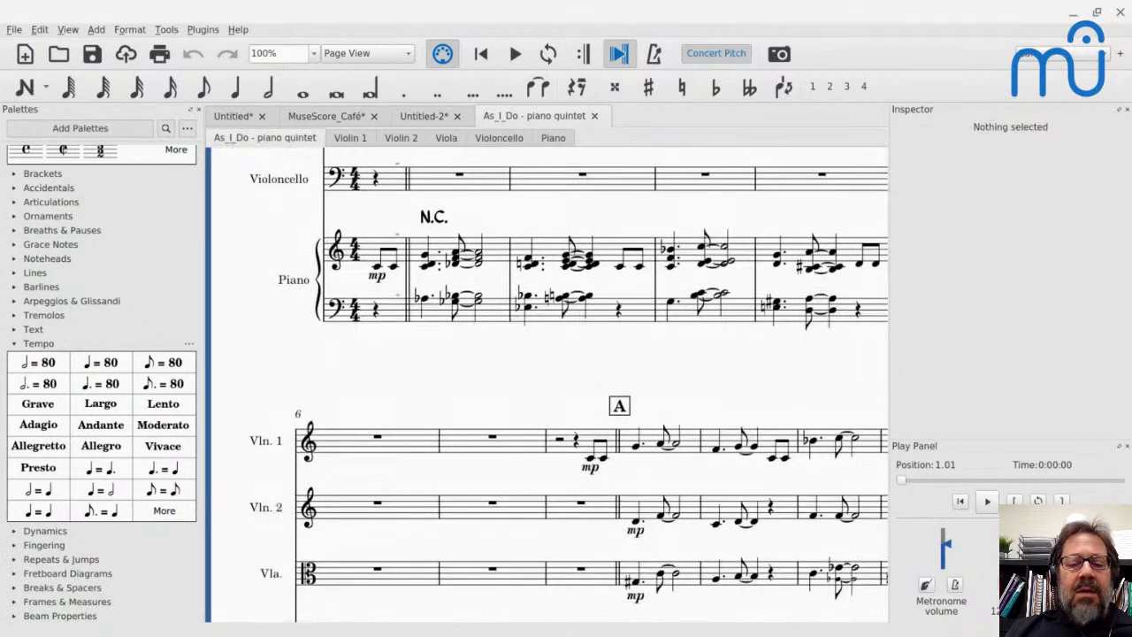
scroll(482, 550, right, 5)
scroll(483, 550, left, 4)
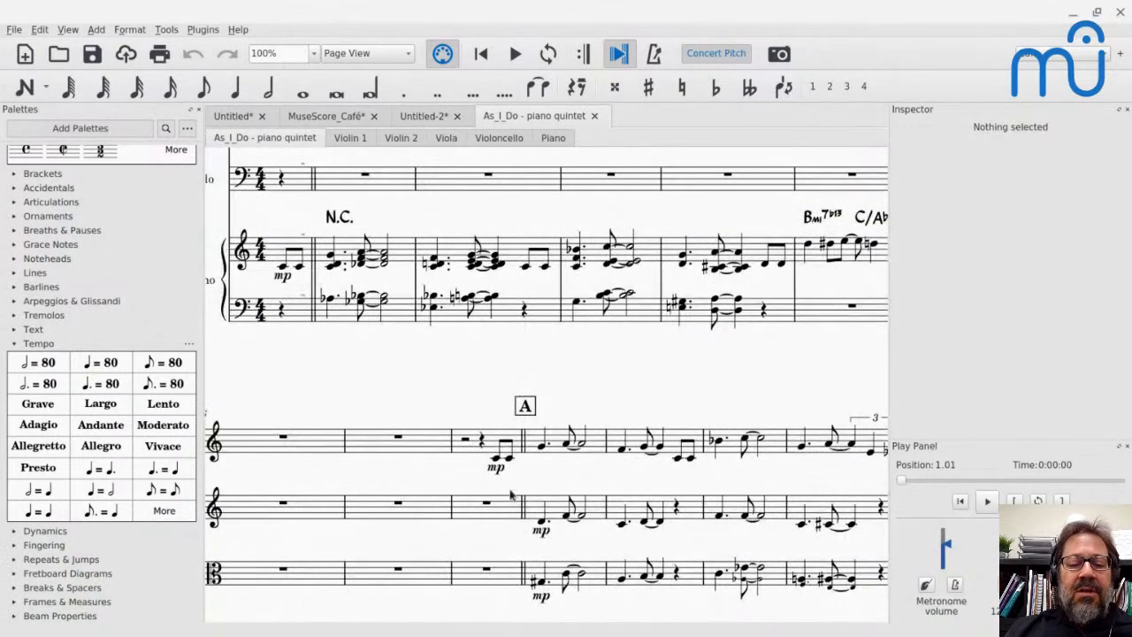
click(560, 513)
scroll(560, 513, down, 2)
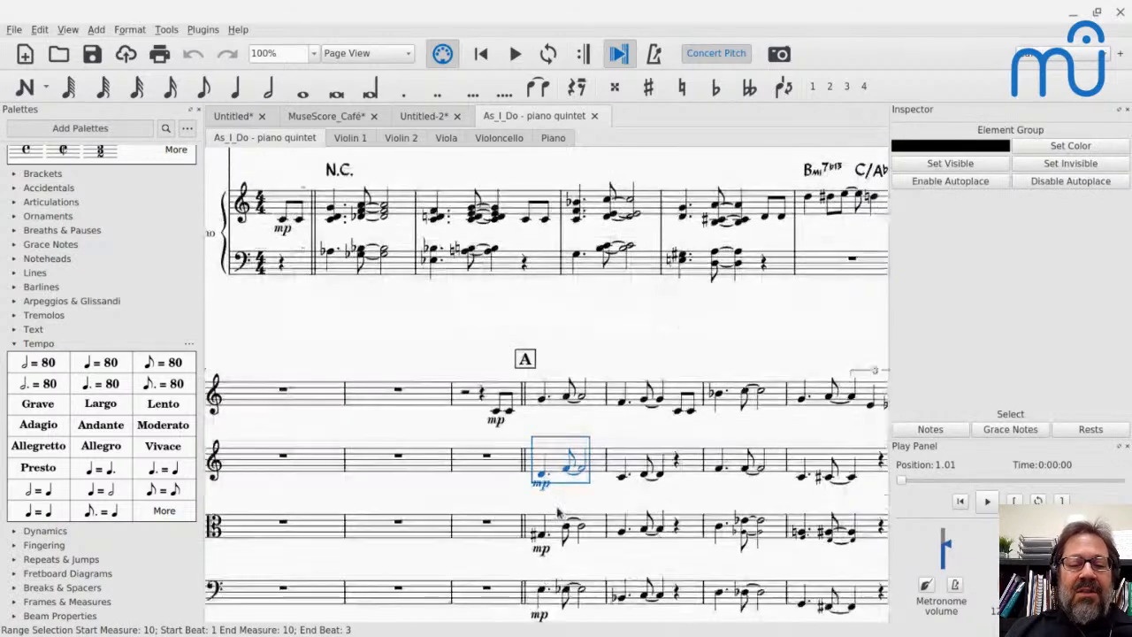
scroll(546, 424, right, 10)
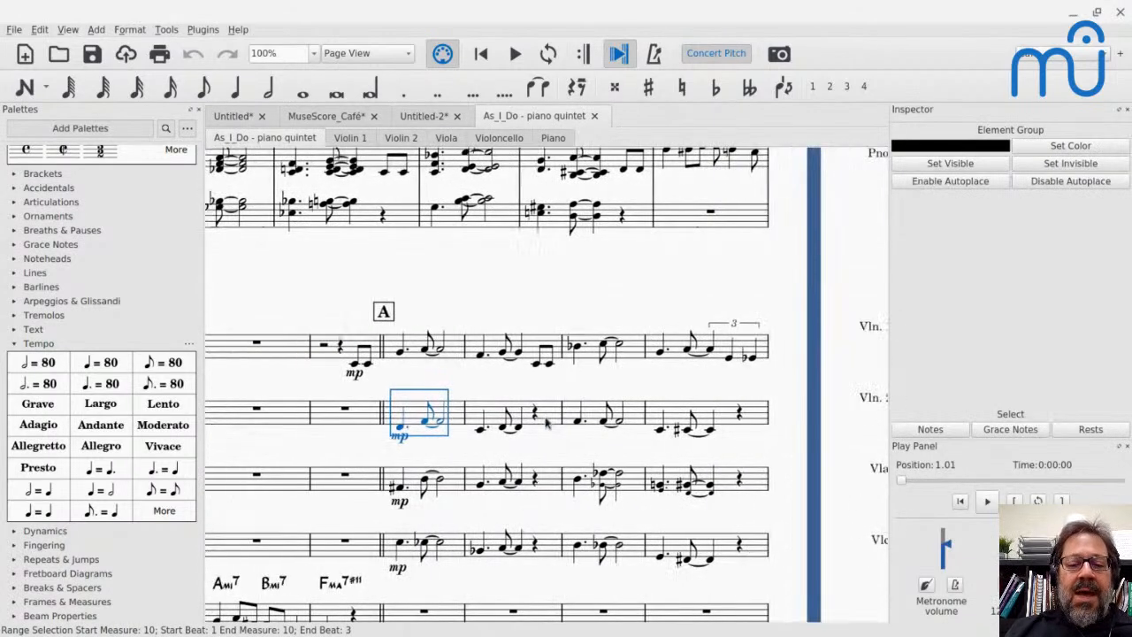
scroll(546, 389, up, 5)
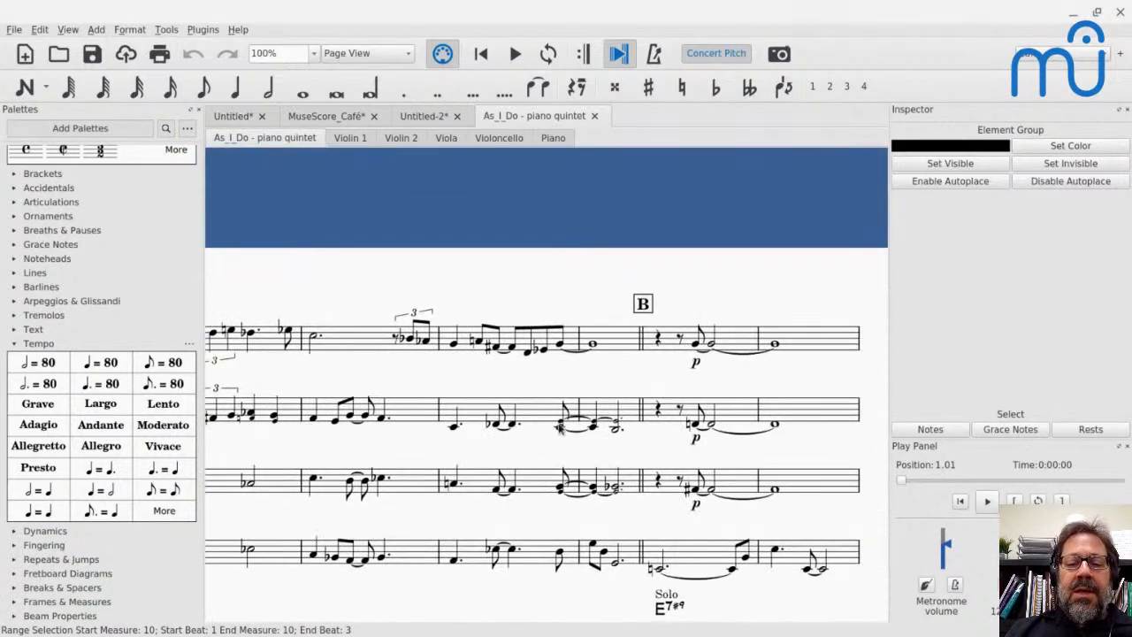
shift+click(633, 412)
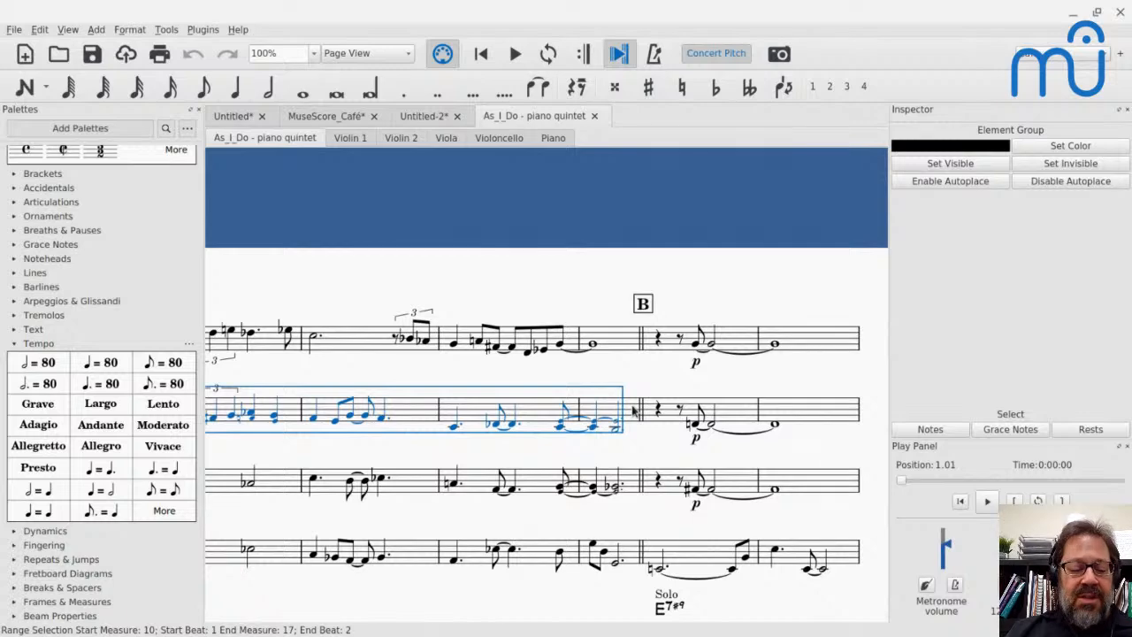
scroll(634, 411, left, 8)
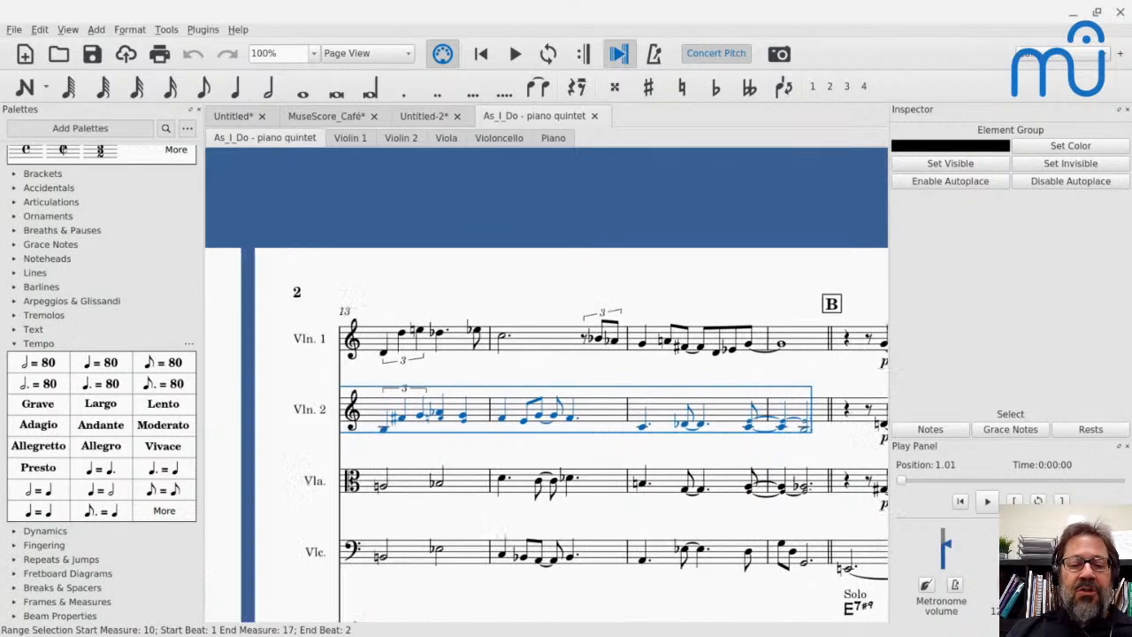
scroll(634, 411, down, 5)
scroll(546, 385, left, 1)
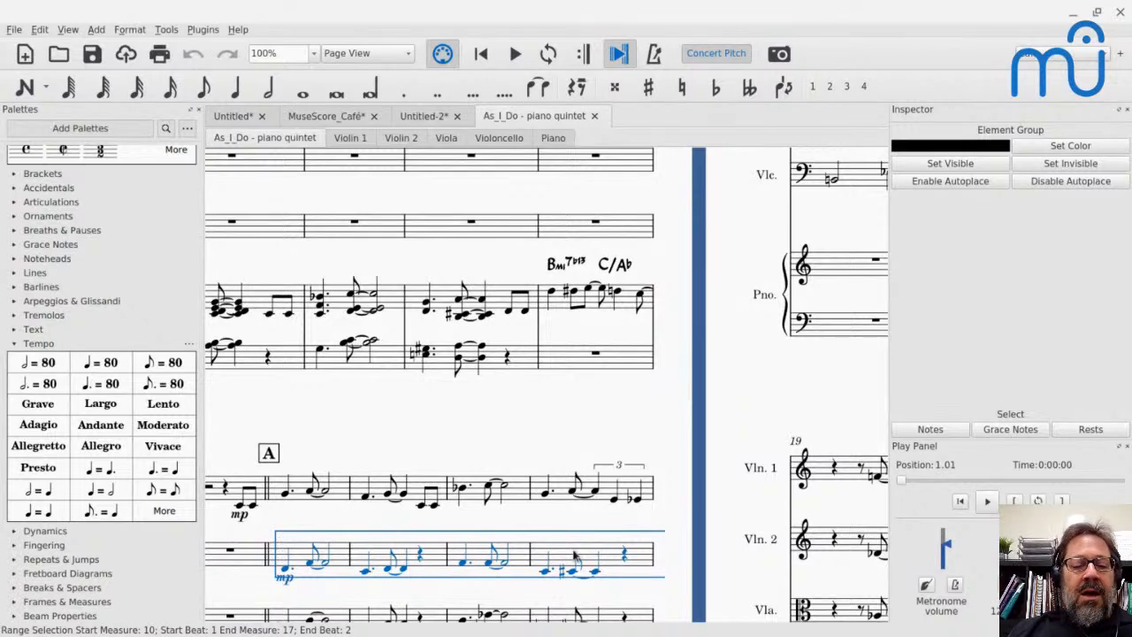
scroll(575, 555, right, 10)
scroll(575, 555, up, 6)
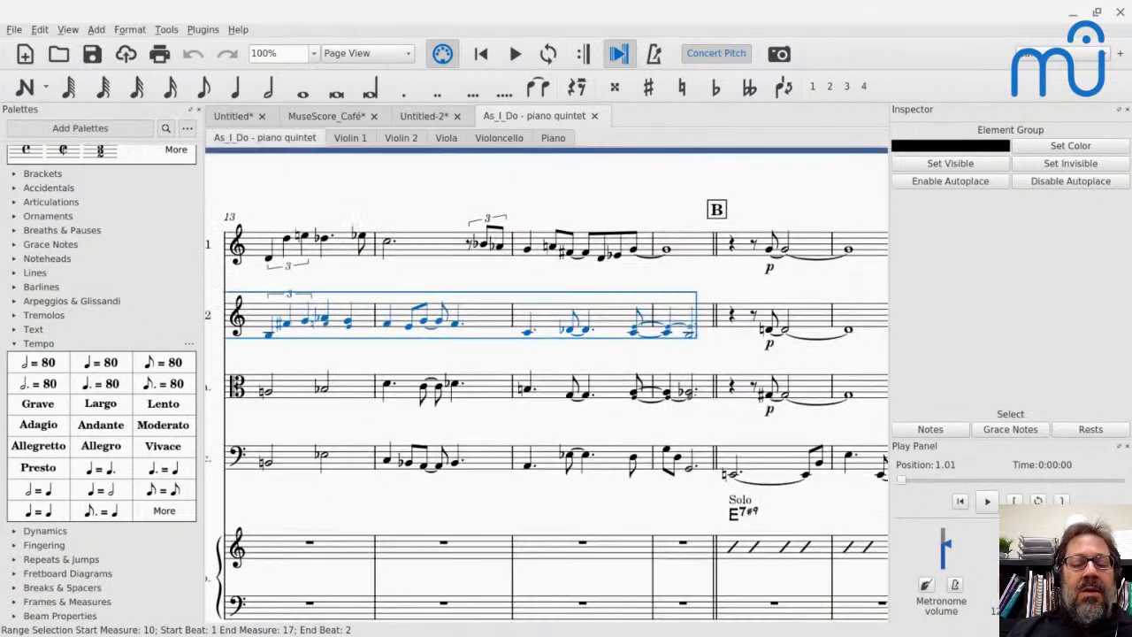
key(ctrl+c)
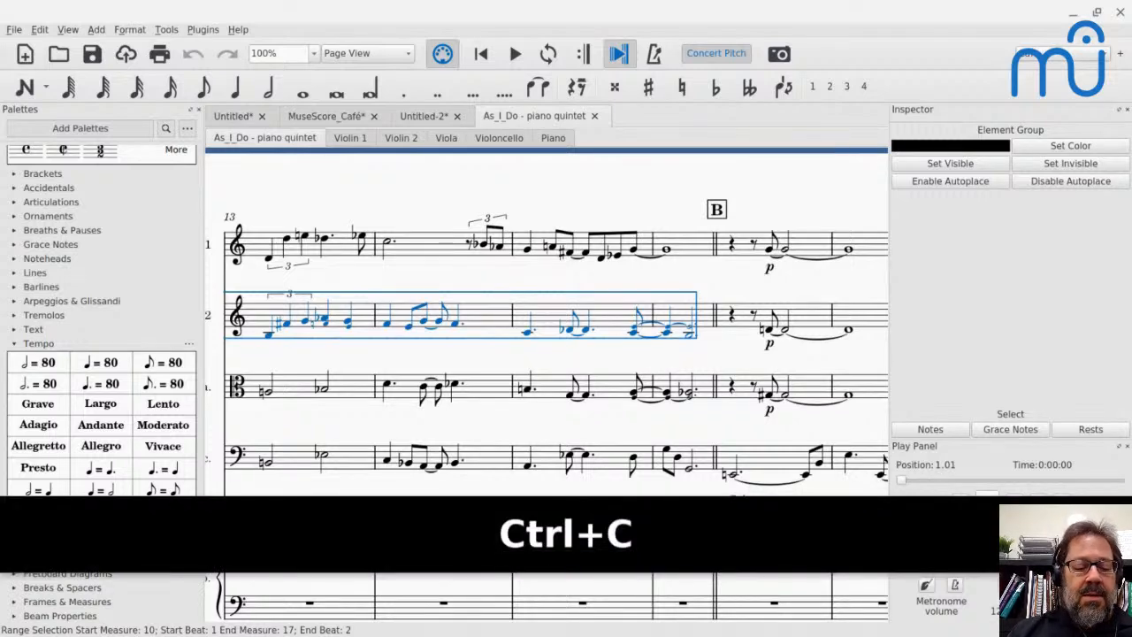
- Paste the copied Violin 2 line into the Viola staff starting at measure 2, and undo the paste
key(Home)
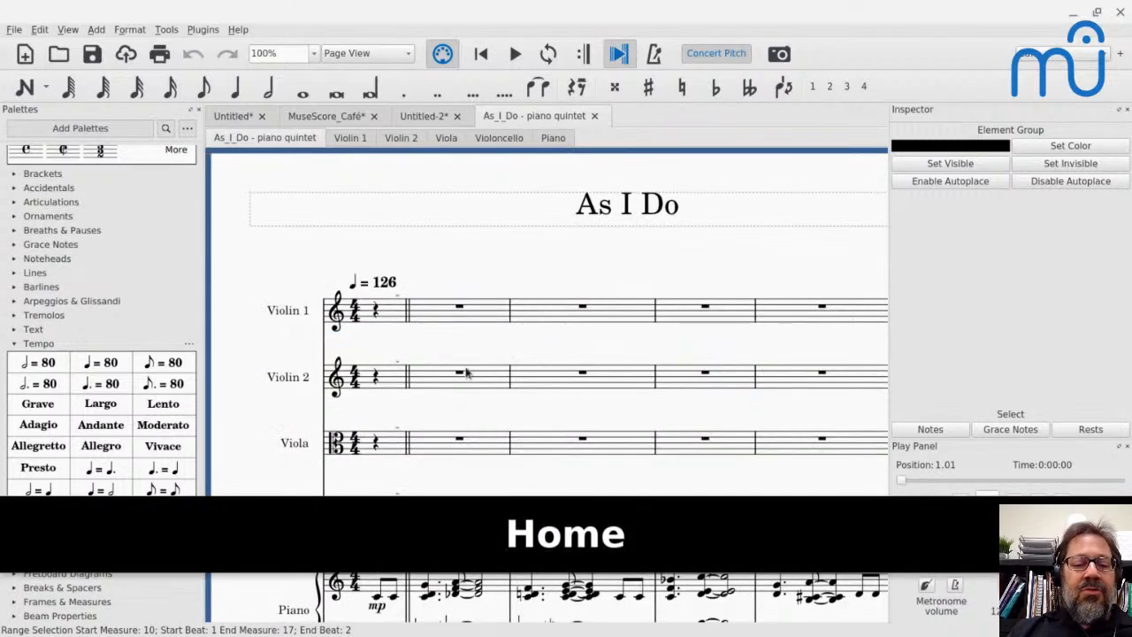
click(428, 451)
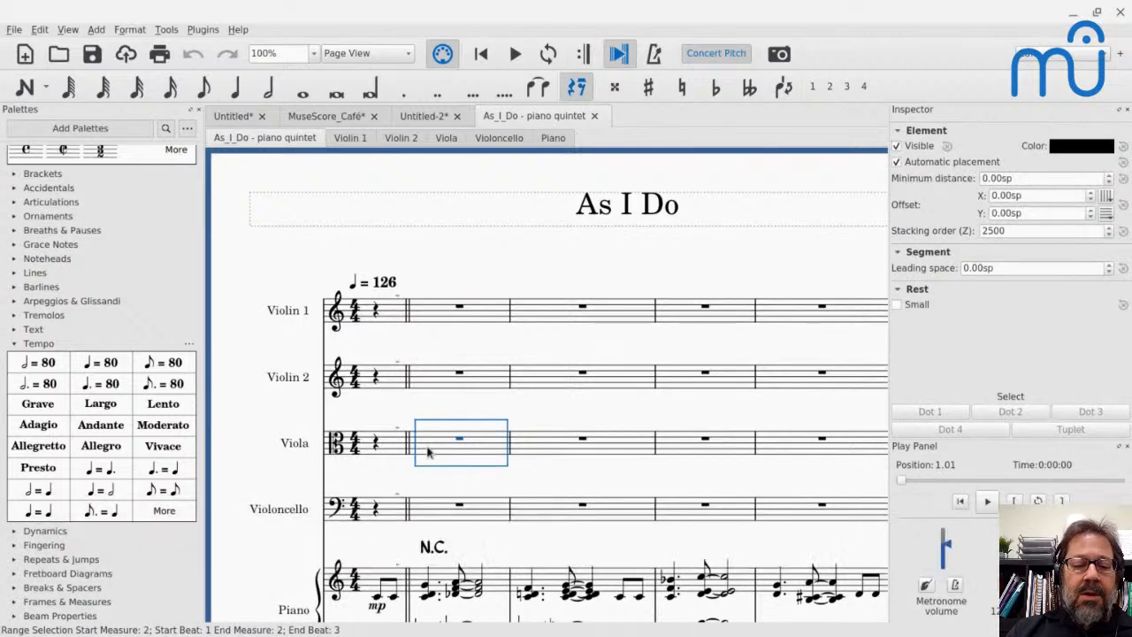
key(ctrl+v)
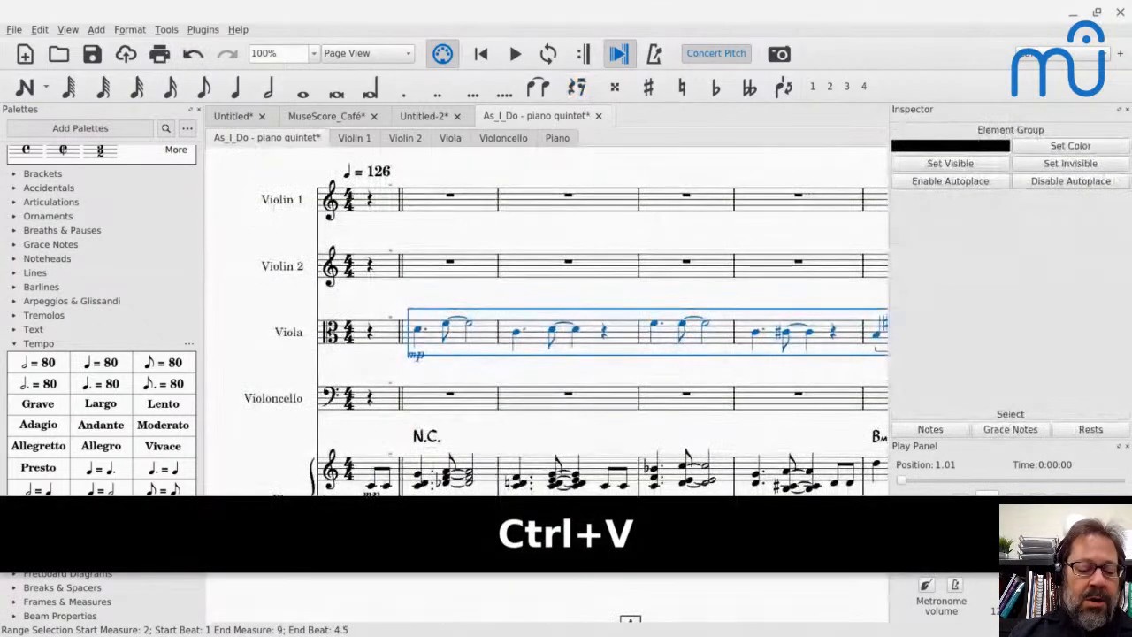
key(ctrl+z)
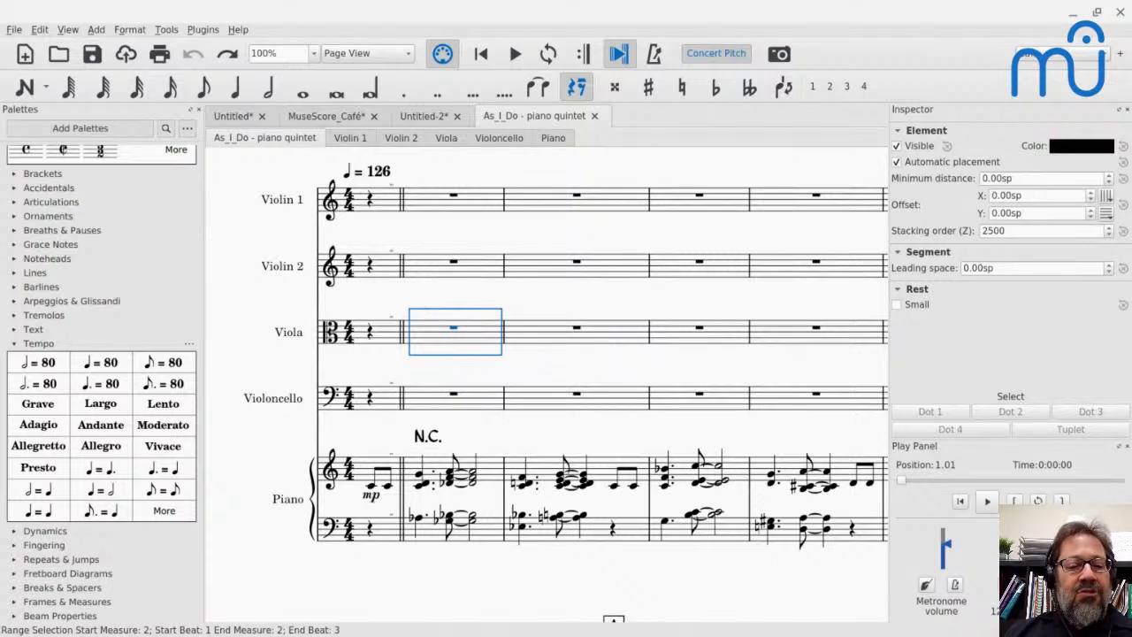
- Select the Violin 2 and Viola staves together from measure 10 through beat 2 of measure 17, and copy them
scroll(478, 333, down, 5)
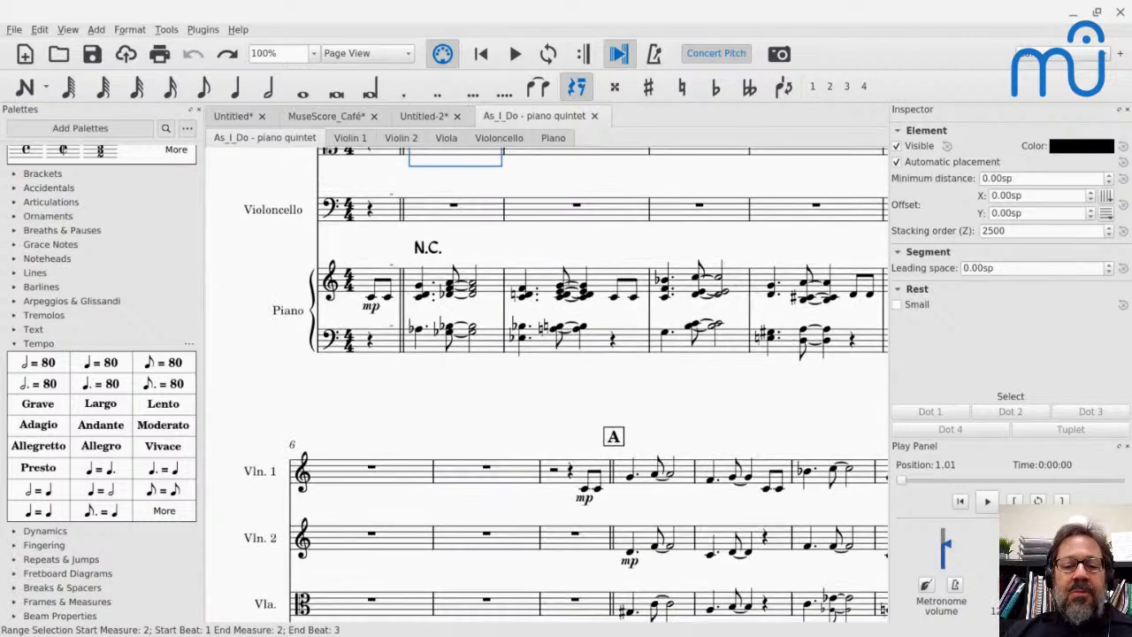
click(648, 402)
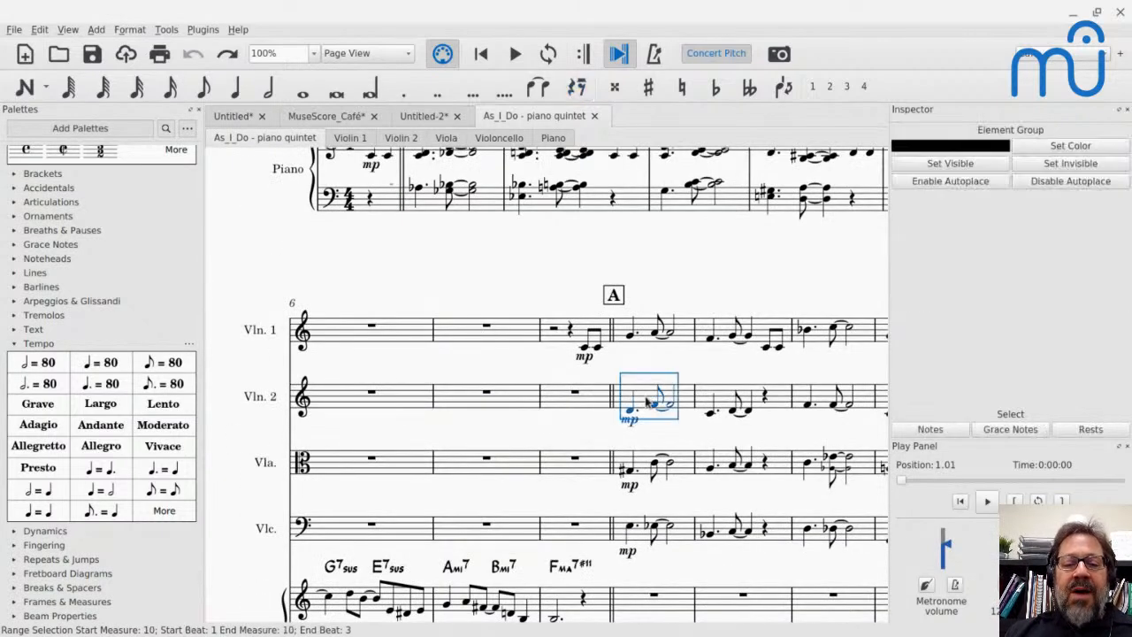
scroll(648, 403, right, 10)
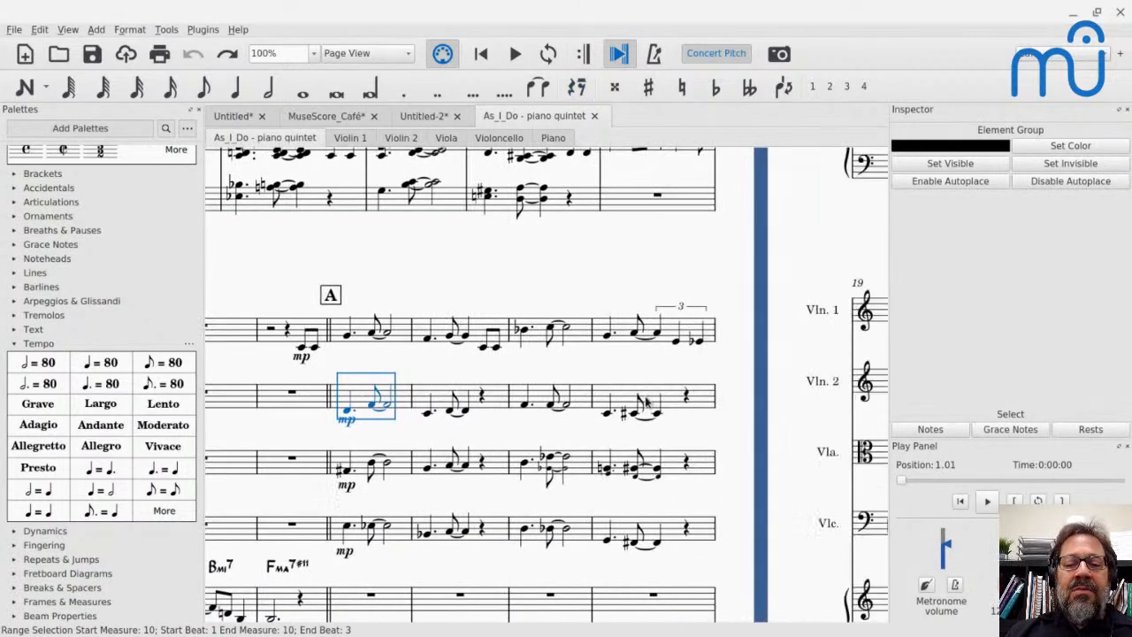
scroll(794, 208, up, 3)
scroll(795, 208, up, 2)
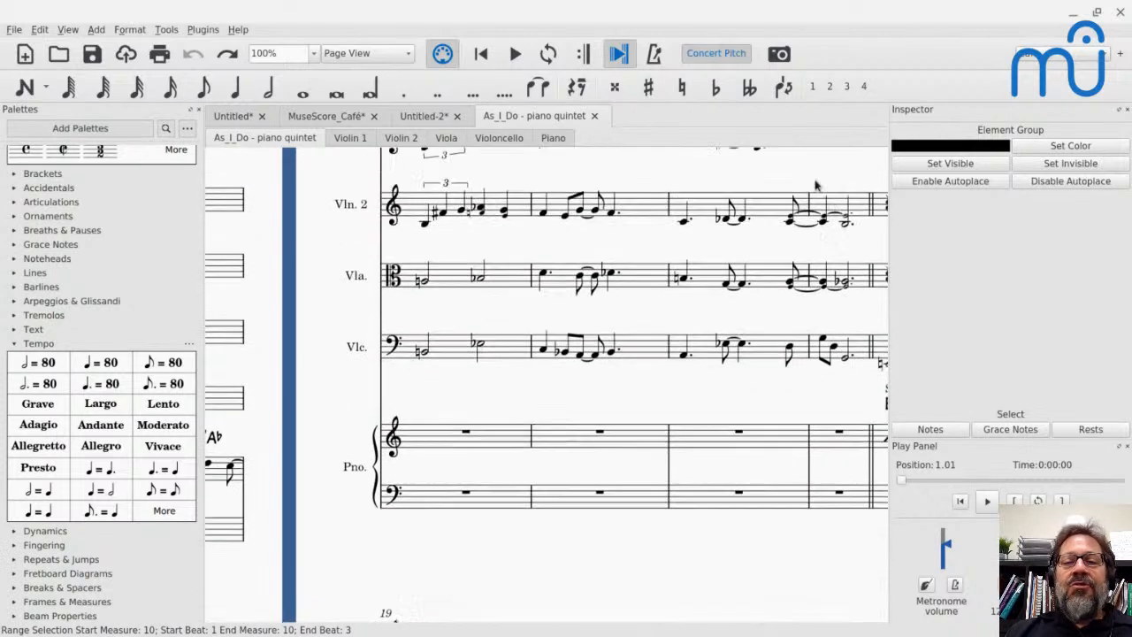
shift+click(863, 279)
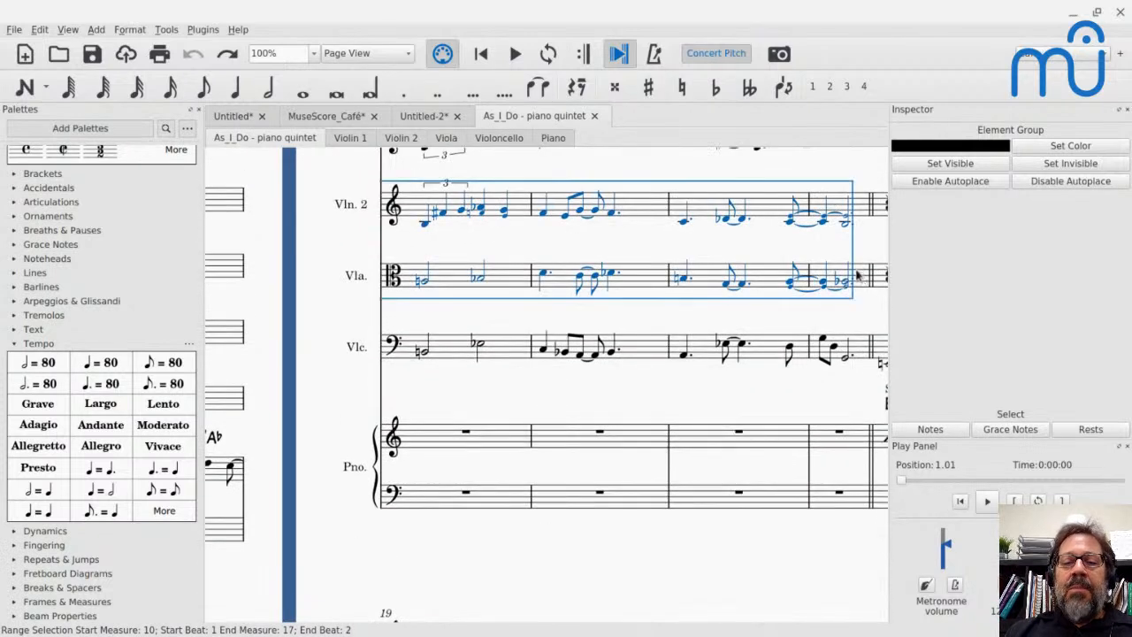
scroll(421, 212, left, 10)
scroll(421, 213, down, 3)
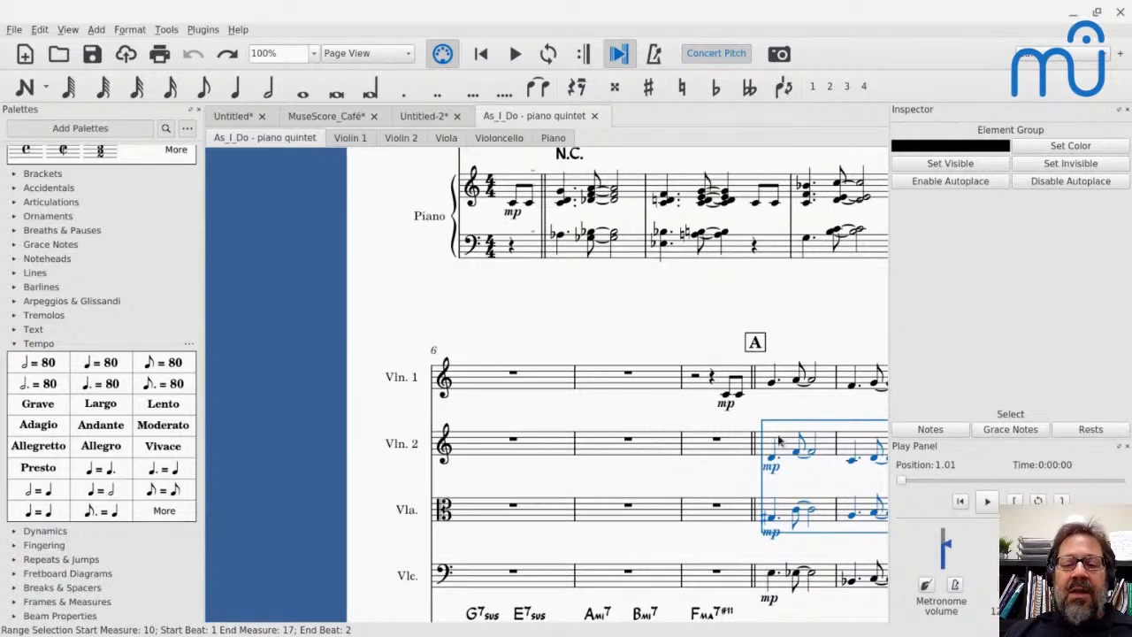
scroll(780, 441, right, 12)
scroll(779, 441, up, 5)
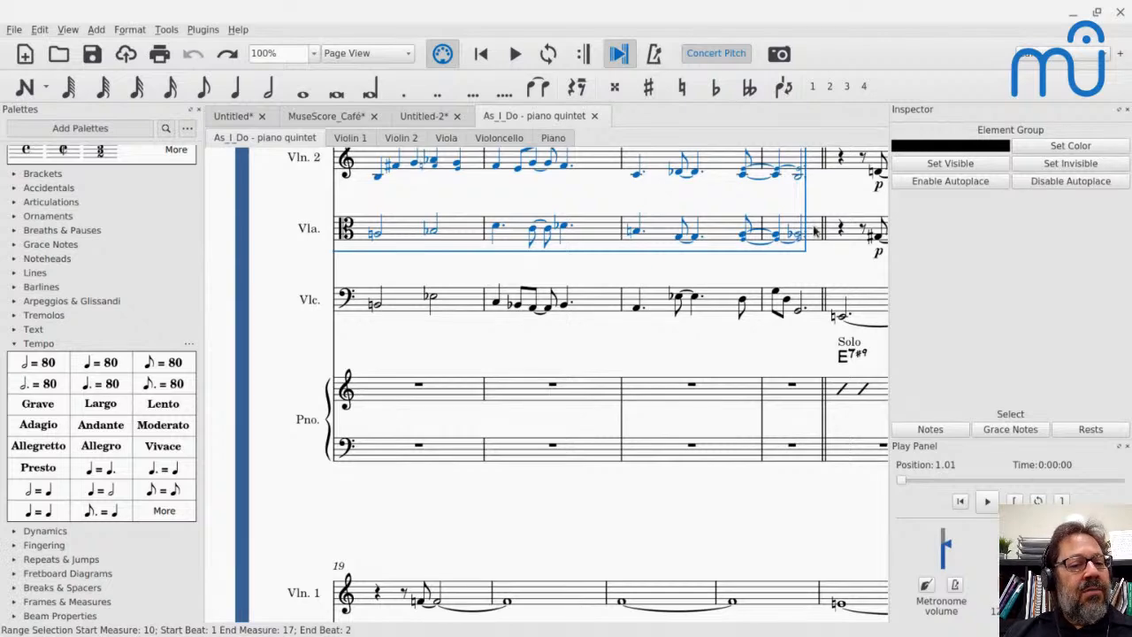
scroll(549, 381, up, 3)
scroll(549, 381, left, 2)
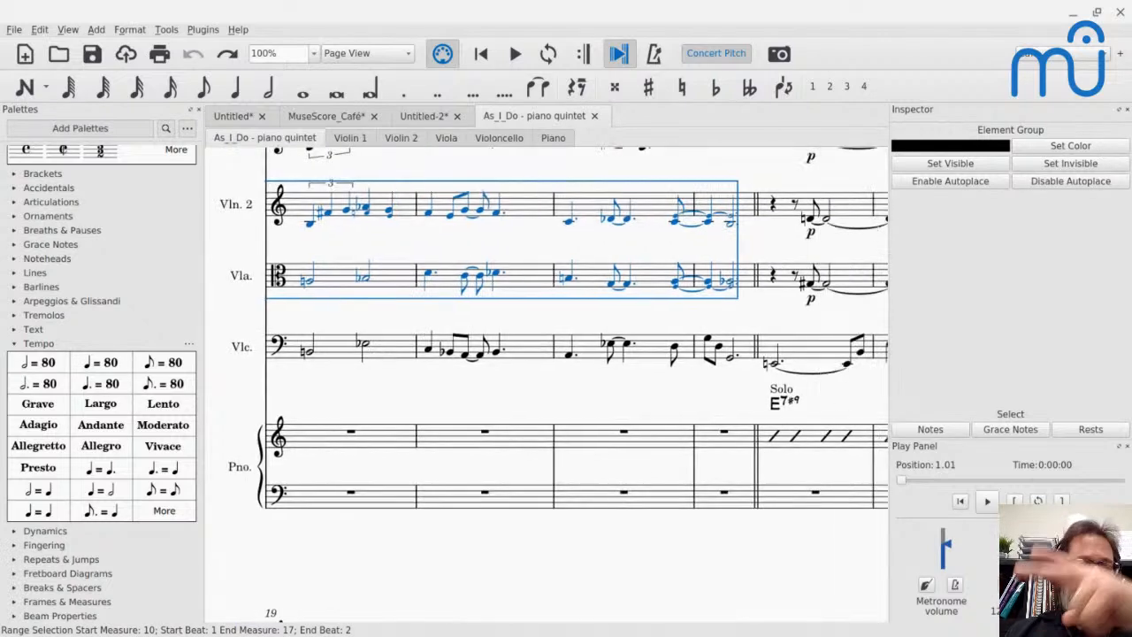
scroll(548, 385, left, 4)
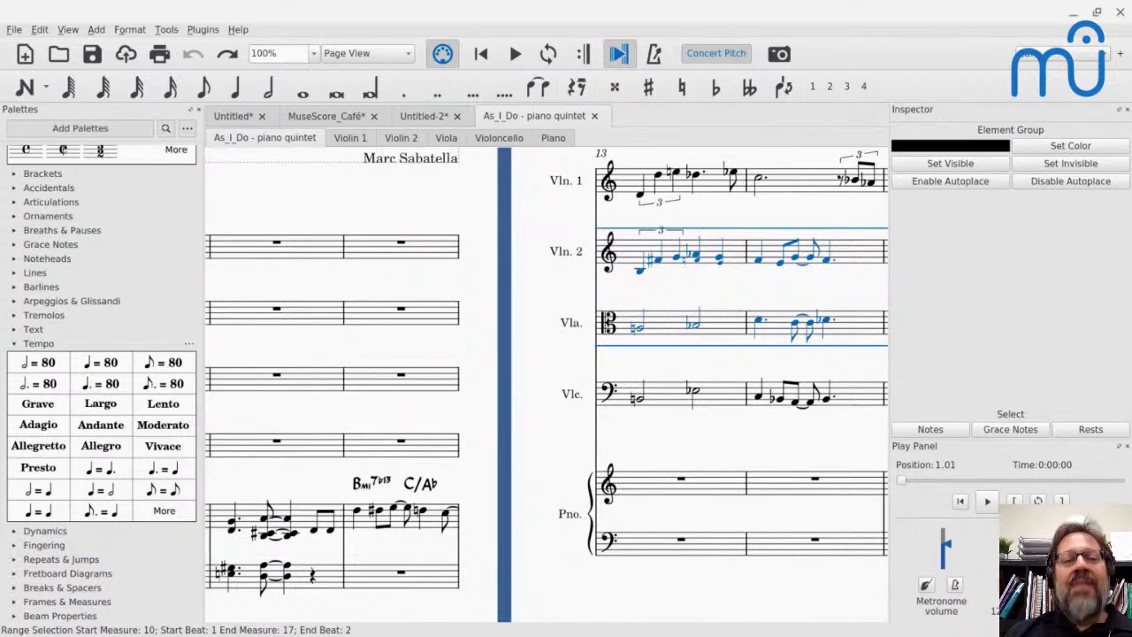
key(ctrl+c)
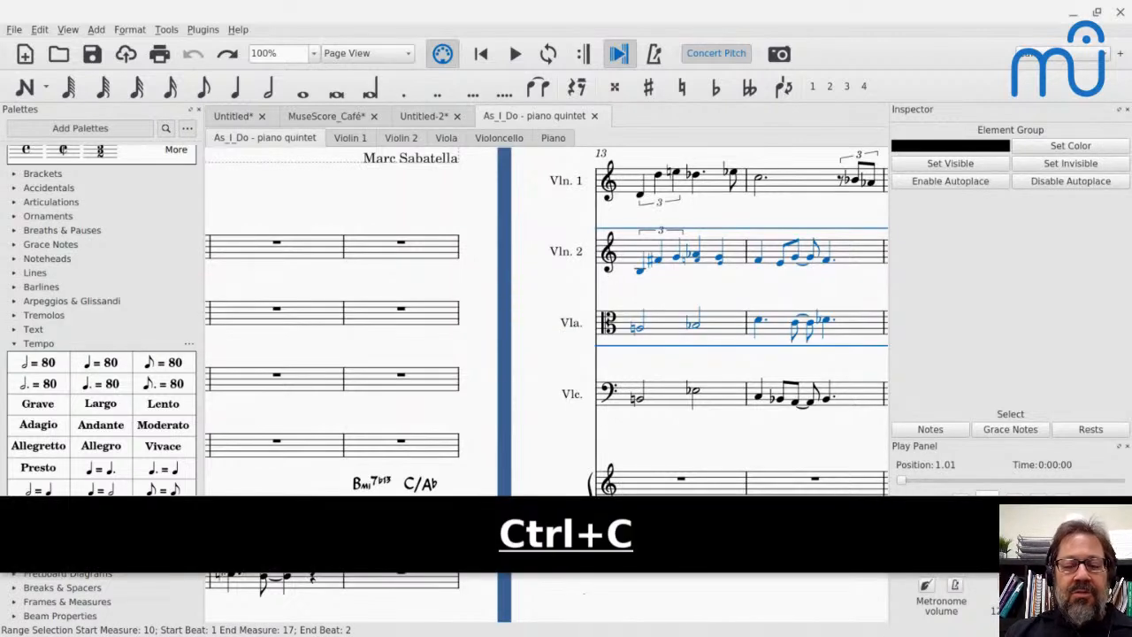
- Paste the copied two-staff passage into the Untitled-2 score from measure 11 of the upper staff, and check the first pasted note in each staff
click(432, 116)
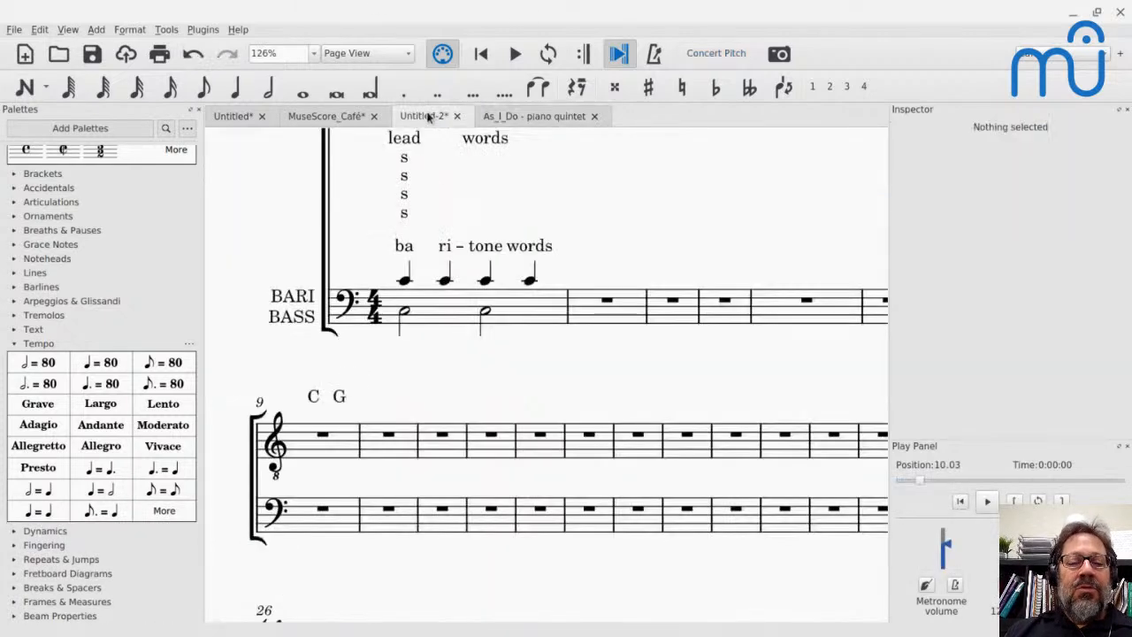
click(451, 434)
key(ctrl+v)
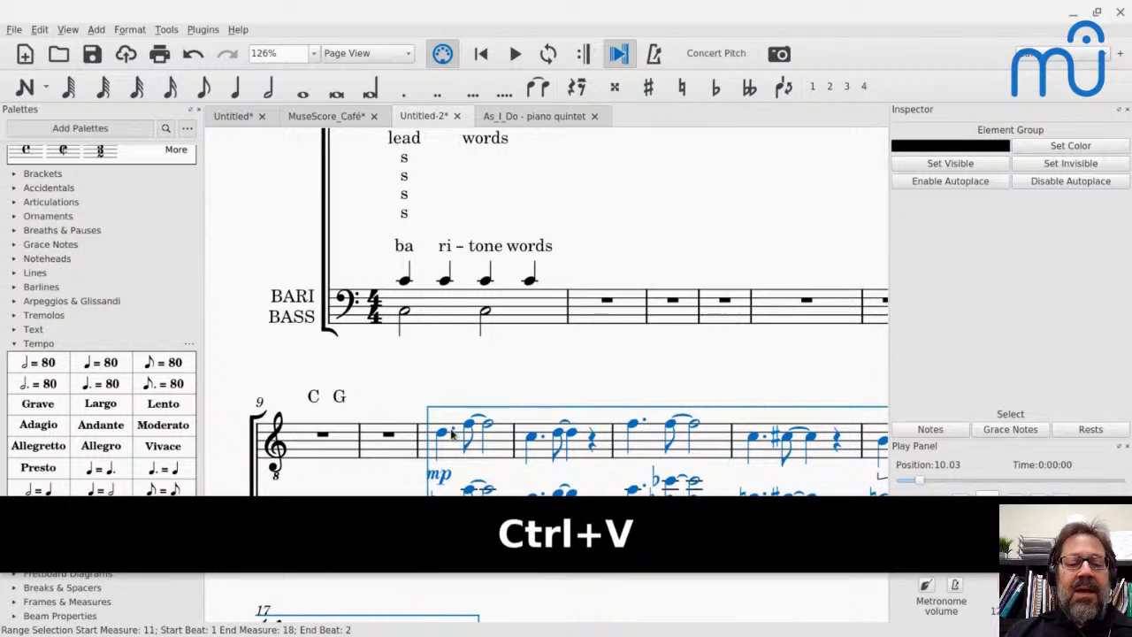
scroll(452, 433, down, 3)
click(439, 289)
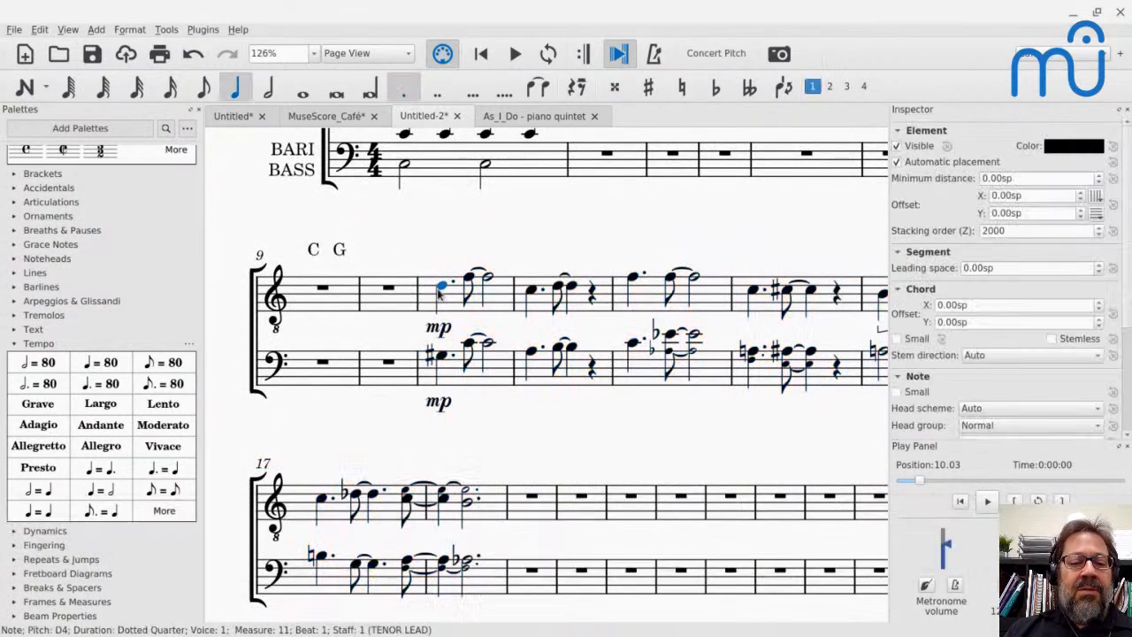
click(443, 356)
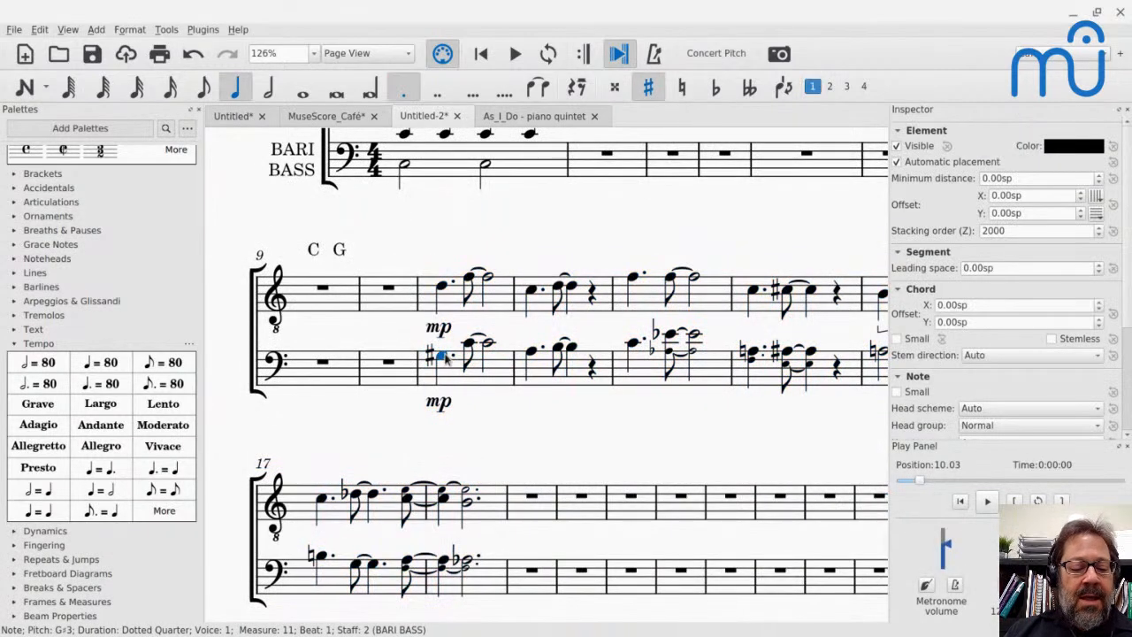
- Switch to the YouTube live chat to read the latest questions, and return to MuseScore
key(alt+Tab)
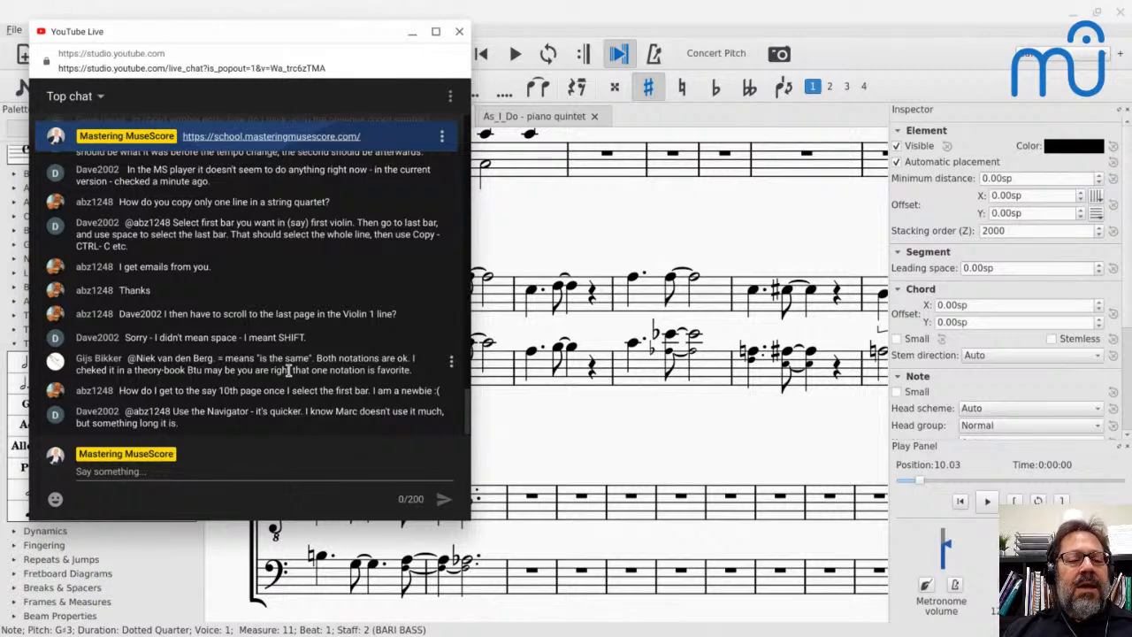
key(alt)
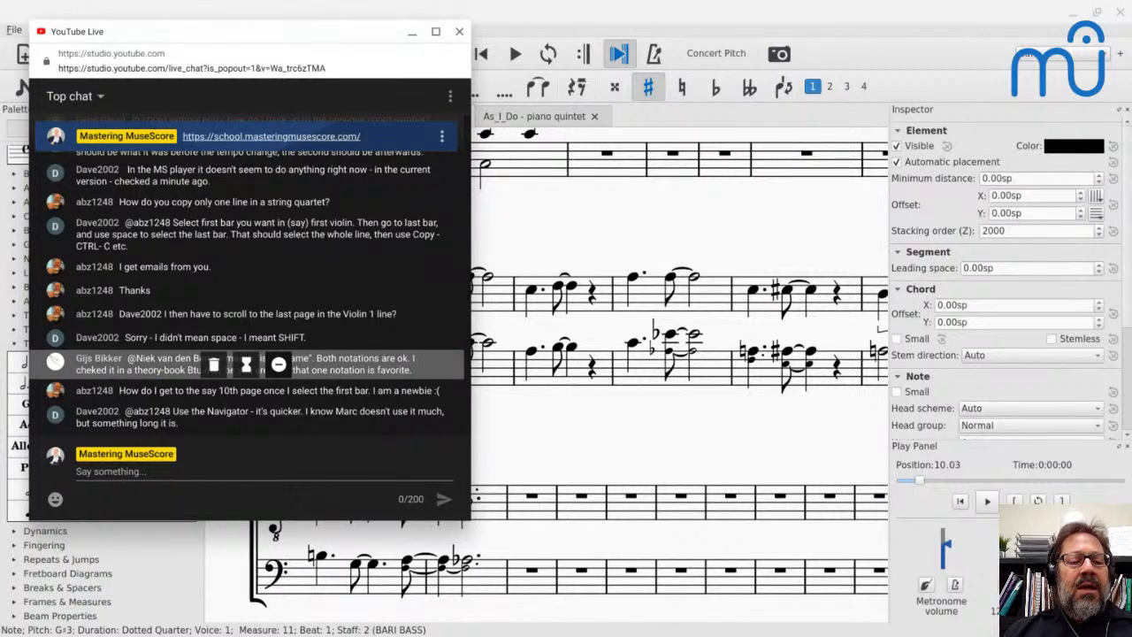
key(alt+Tab)
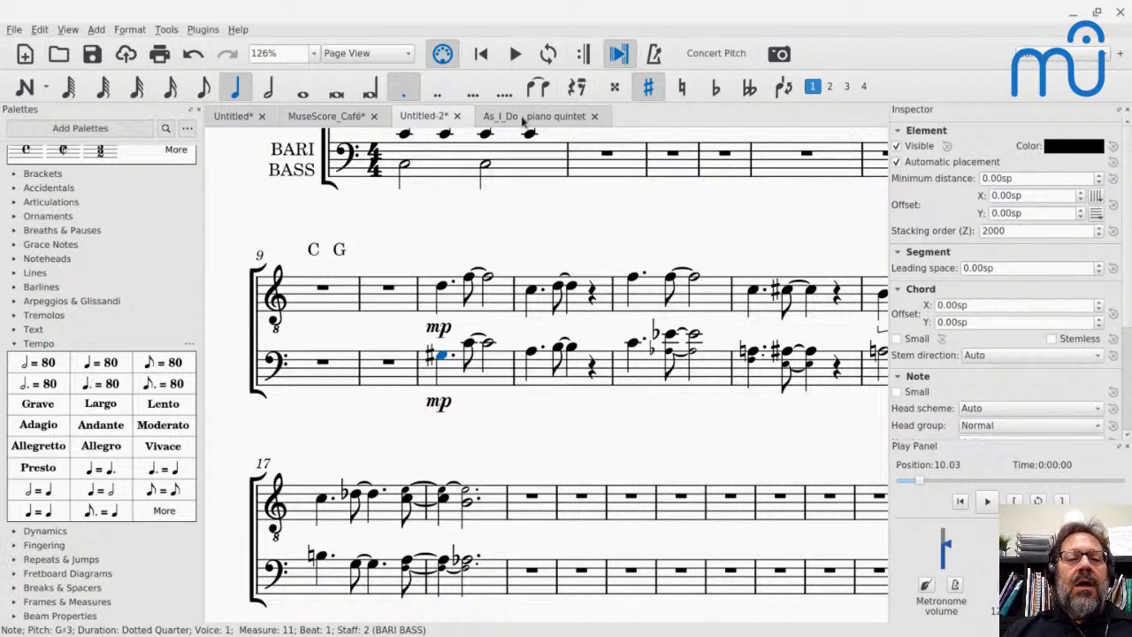
- Switch to the As_I_Do piano quintet score, go to its beginning, and look over both systems of the first page
click(523, 116)
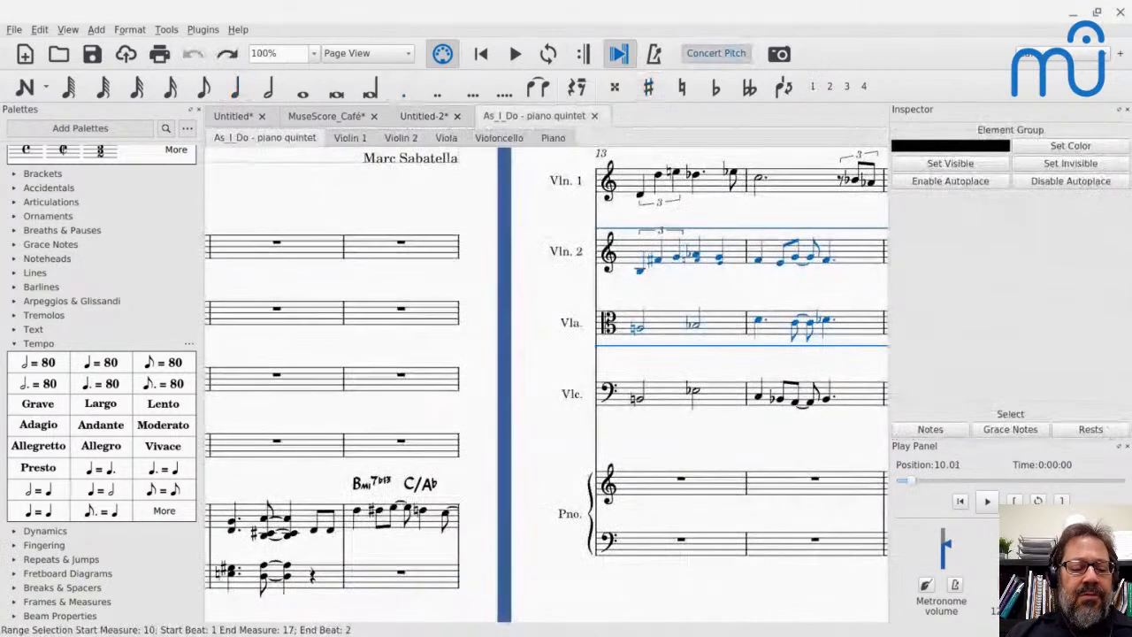
key(Home)
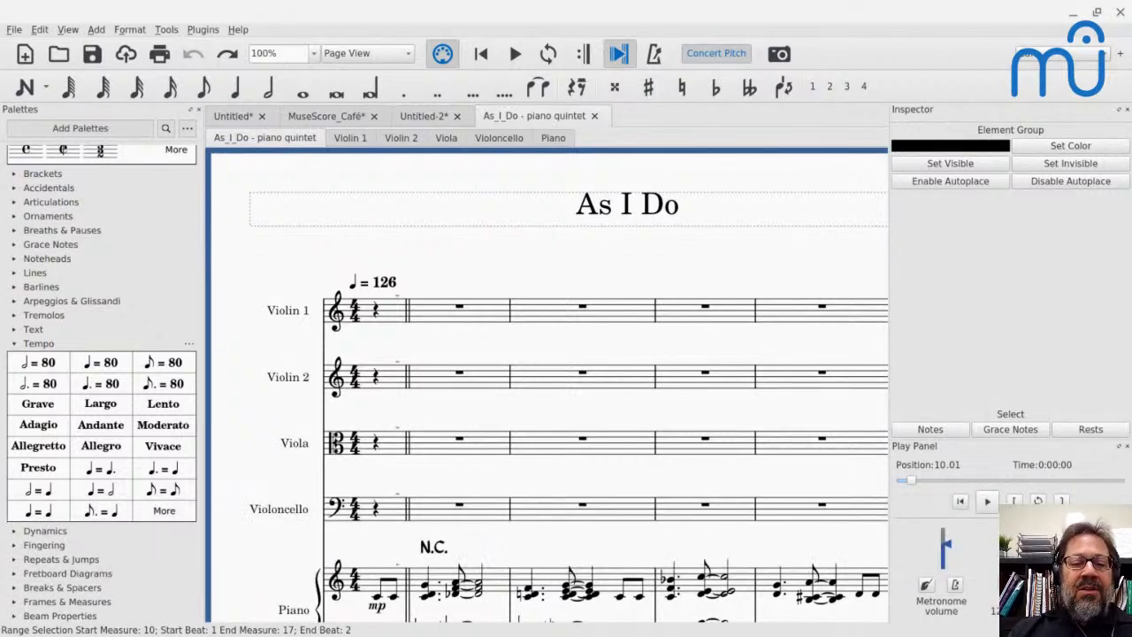
scroll(531, 307, down, 4)
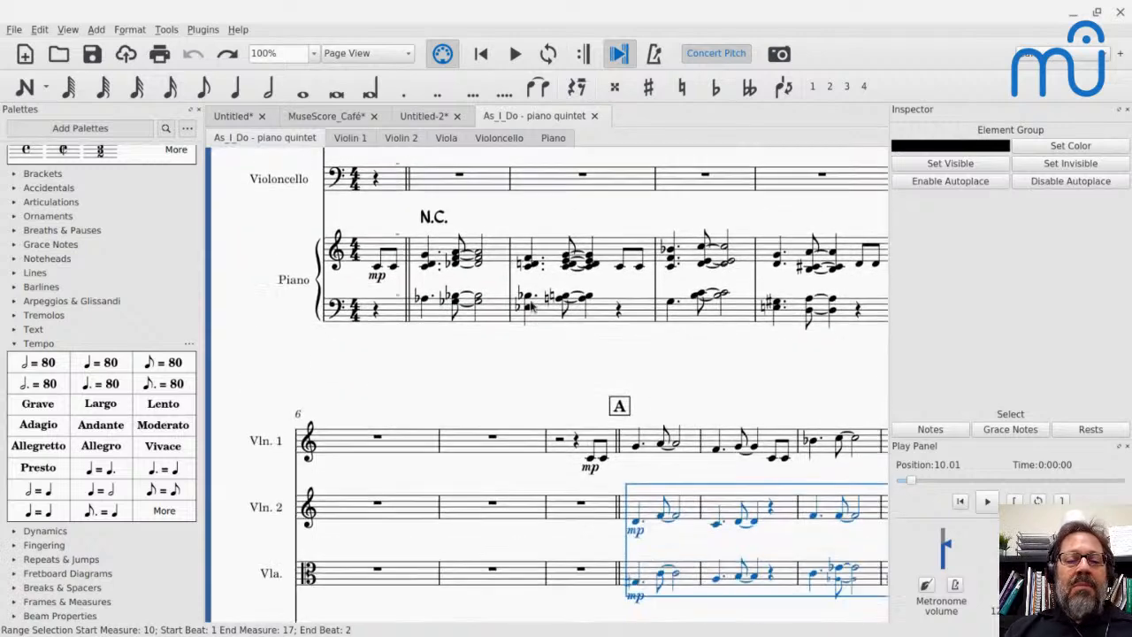
scroll(532, 307, up, 2)
scroll(532, 307, down, 4)
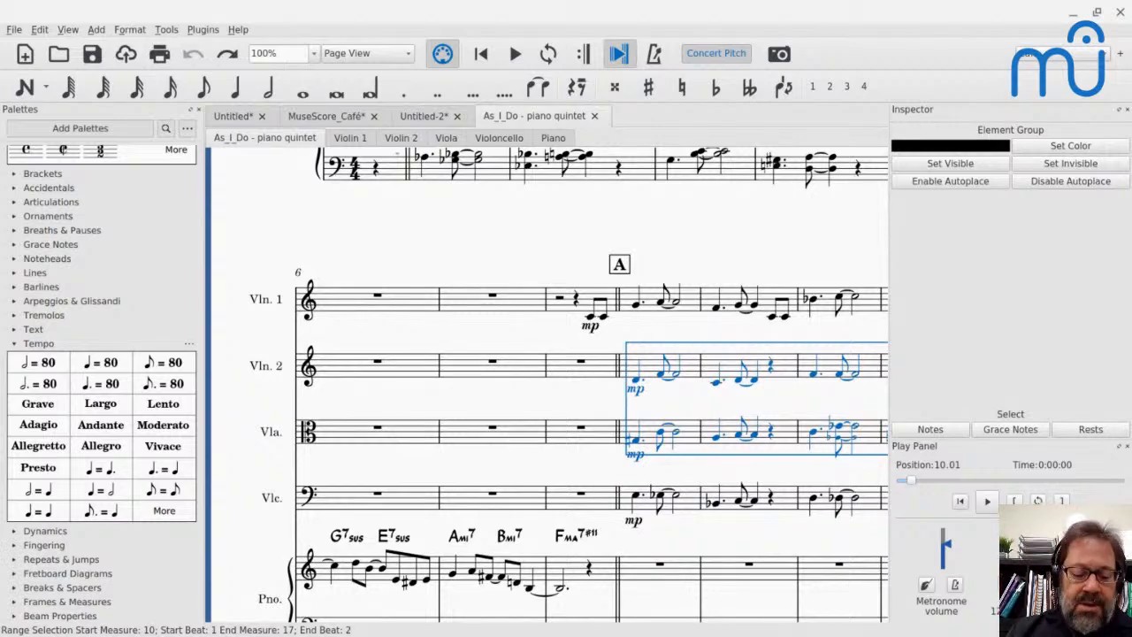
scroll(548, 384, down, 5)
scroll(548, 384, up, 7)
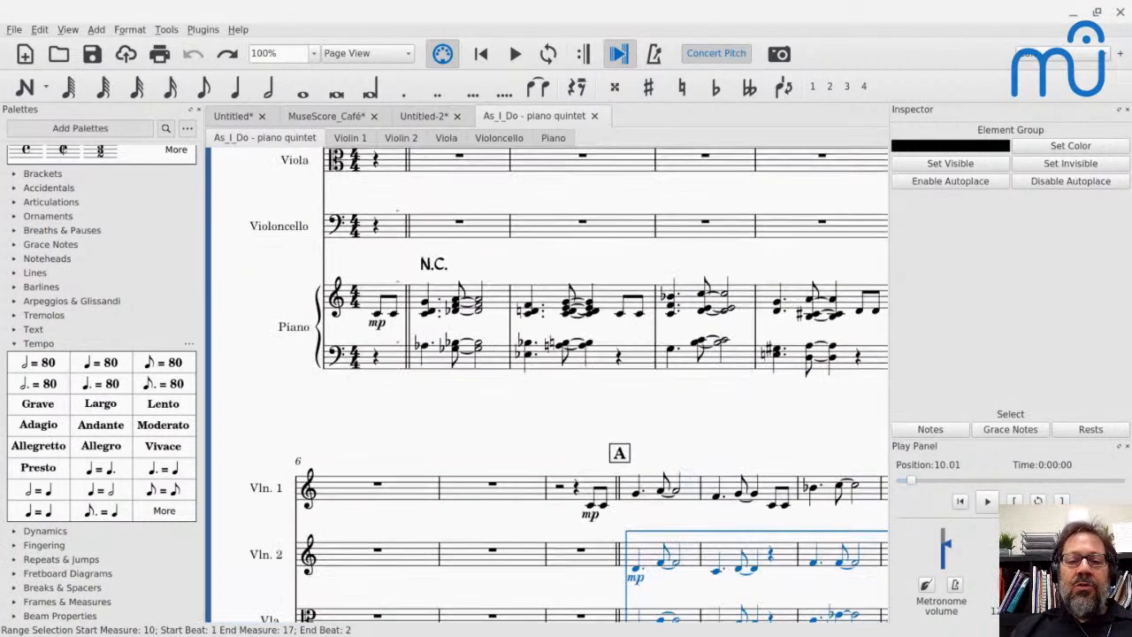
scroll(547, 384, down, 8)
scroll(548, 384, up, 1)
scroll(548, 384, up, 8)
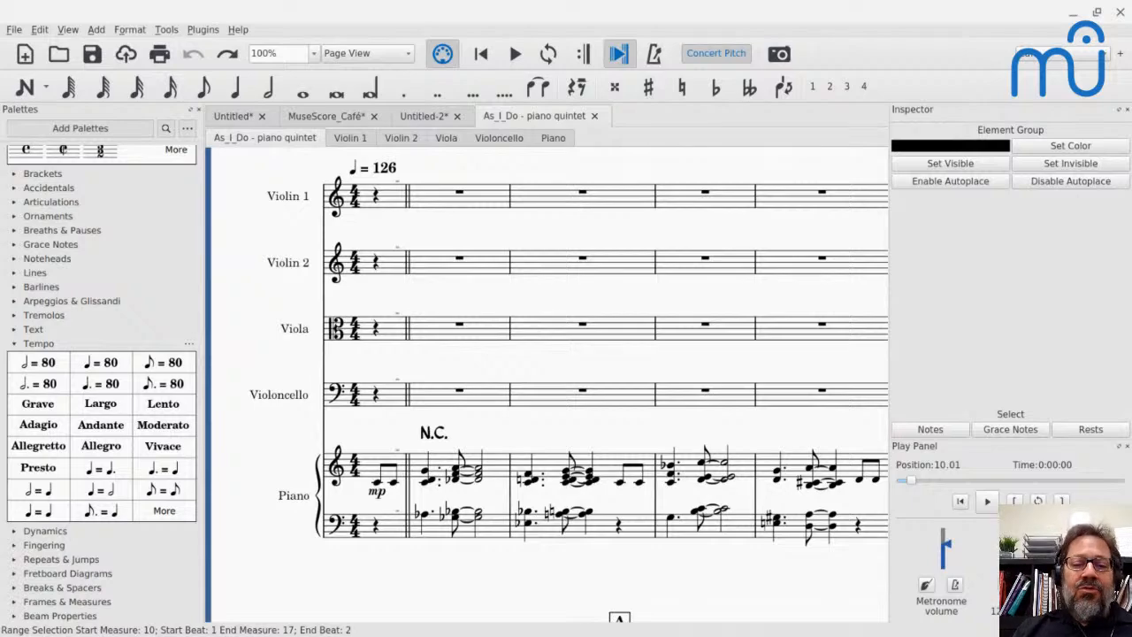
- Check the YouTube live chat for newer and earlier questions, and switch back to the MuseScore score
key(alt+Tab)
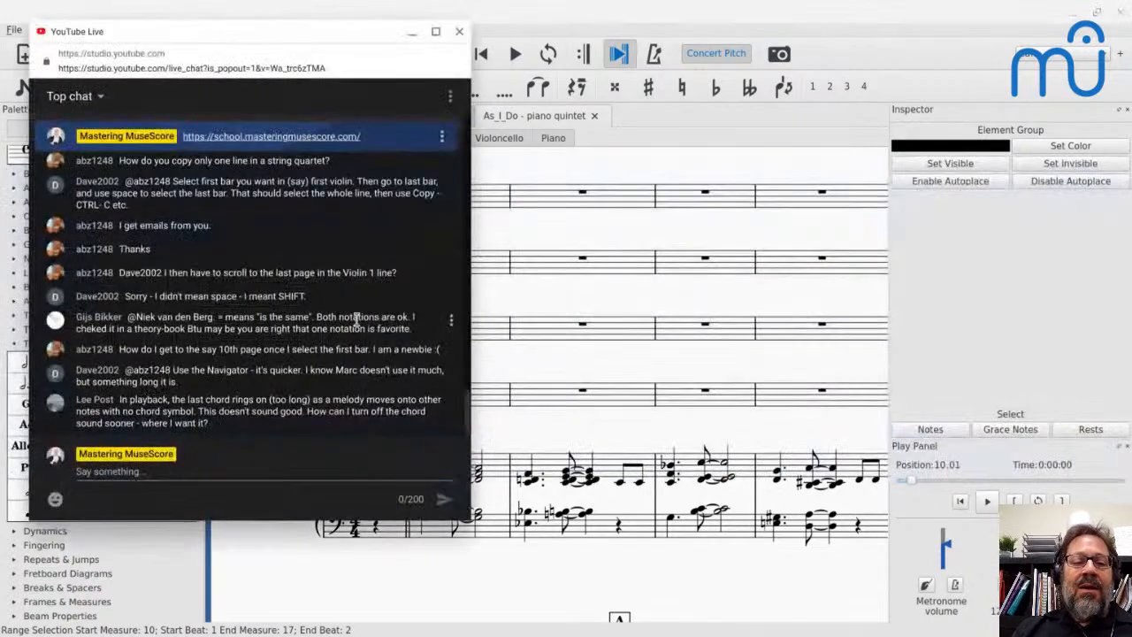
scroll(356, 320, down, 3)
scroll(357, 321, up, 15)
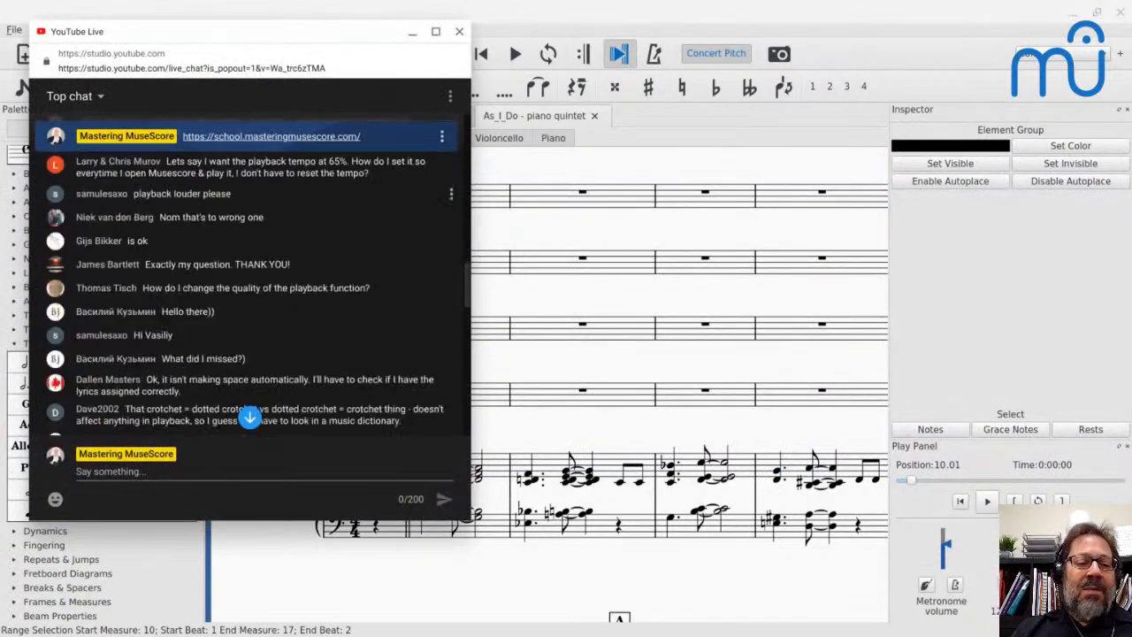
scroll(357, 320, down, 15)
key(alt+Tab)
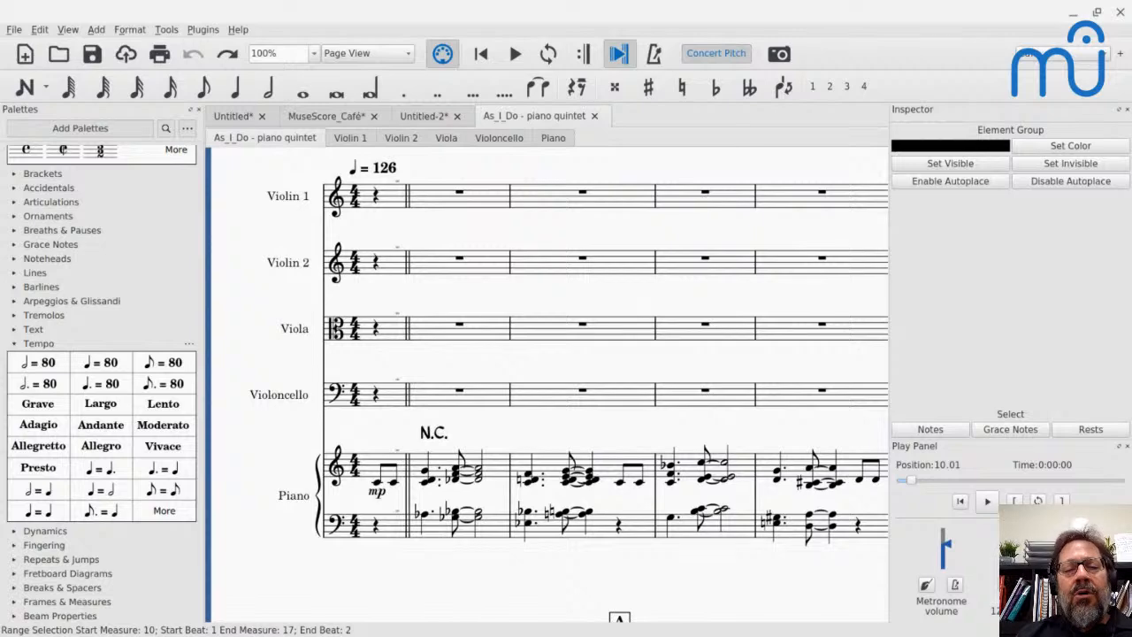
- Browse horizontally through the pages of the piano quintet score, moving forward and back between its rehearsal marks
scroll(547, 384, right, 7)
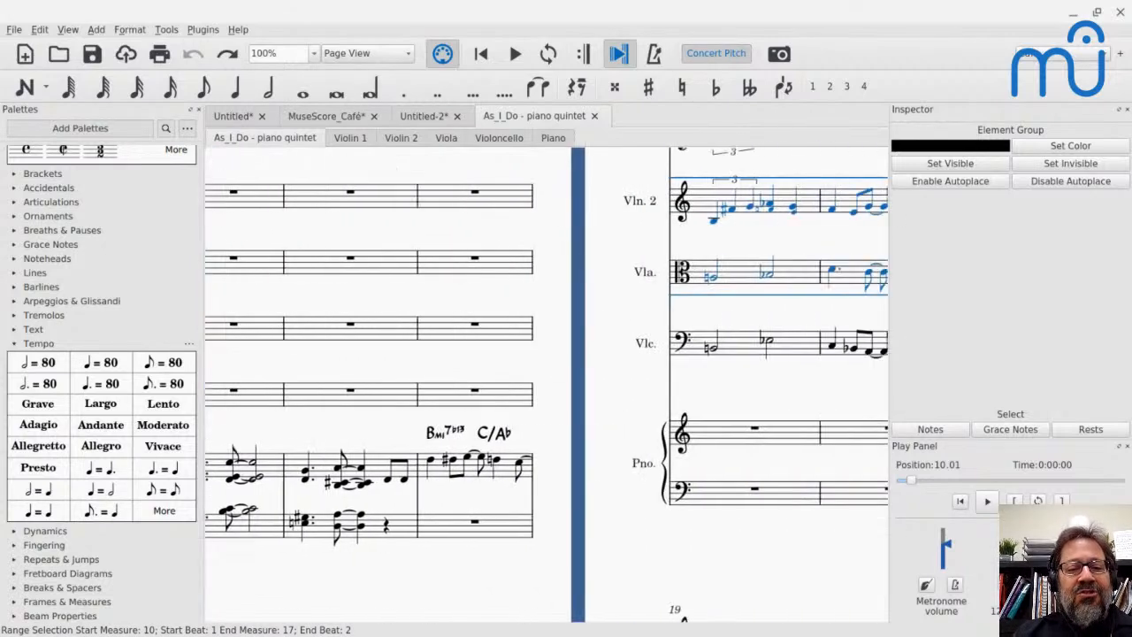
scroll(547, 385, right, 20)
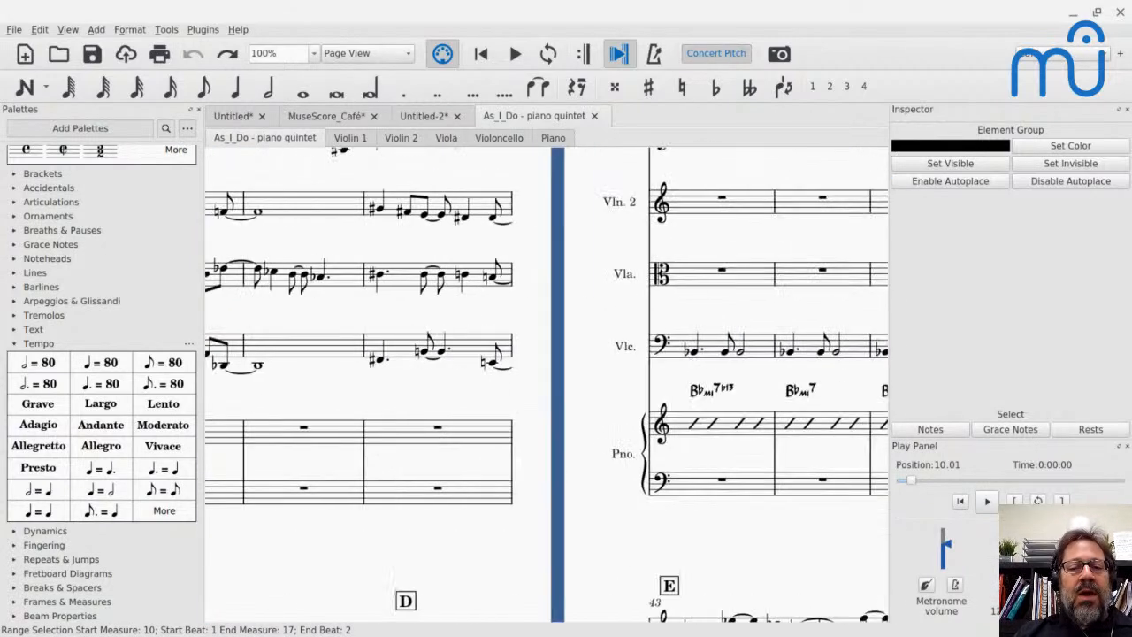
scroll(546, 385, right, 20)
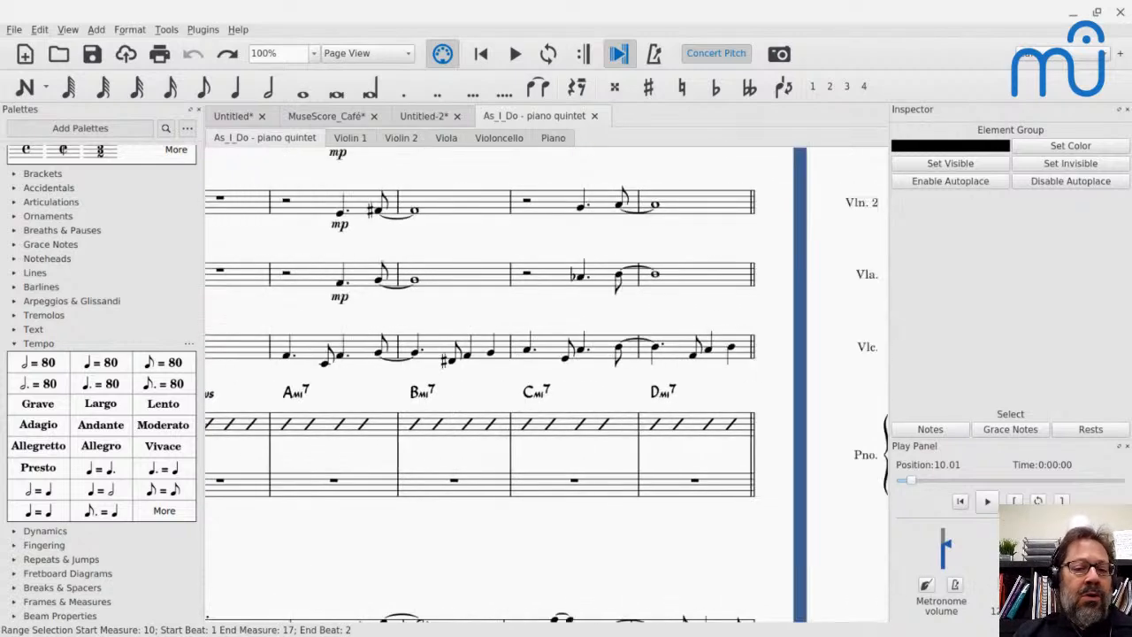
scroll(547, 385, left, 20)
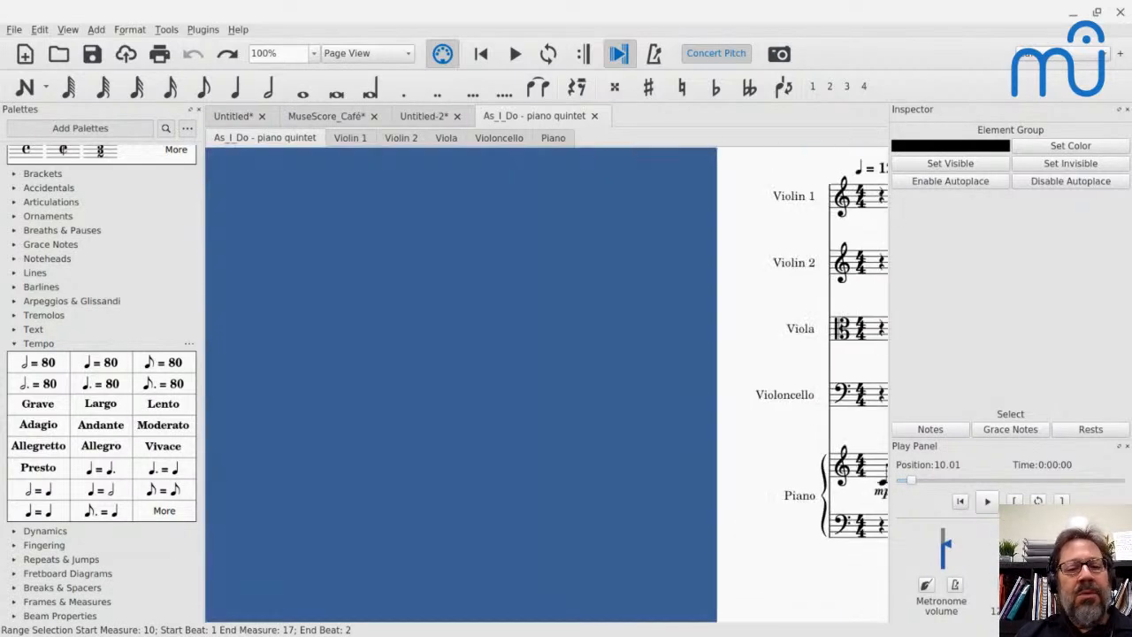
scroll(547, 385, right, 5)
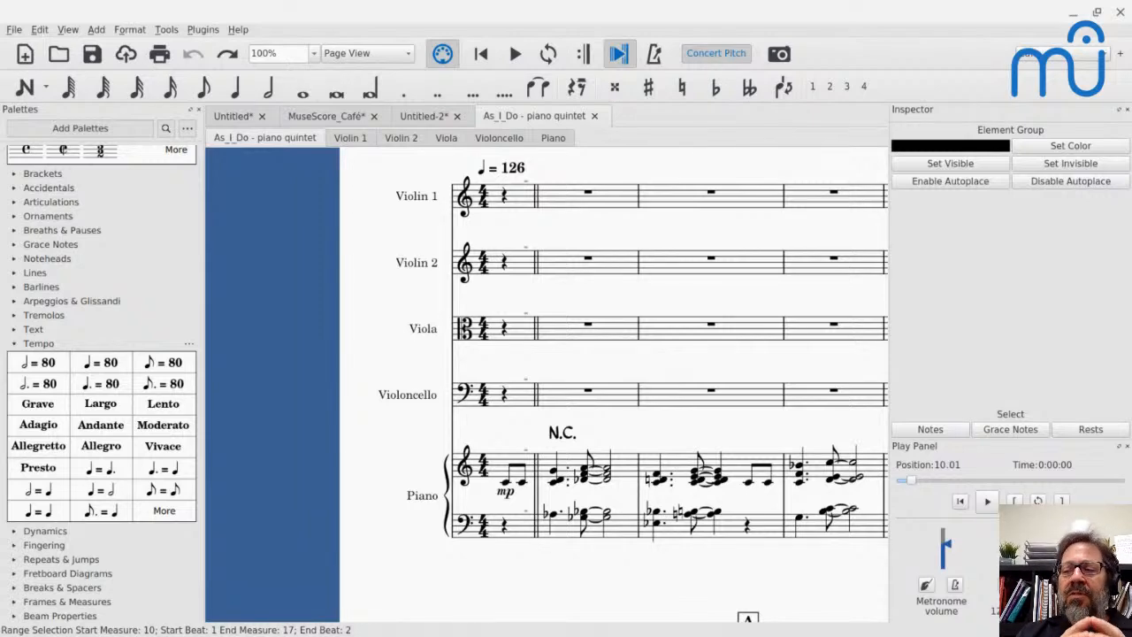
scroll(547, 385, right, 20)
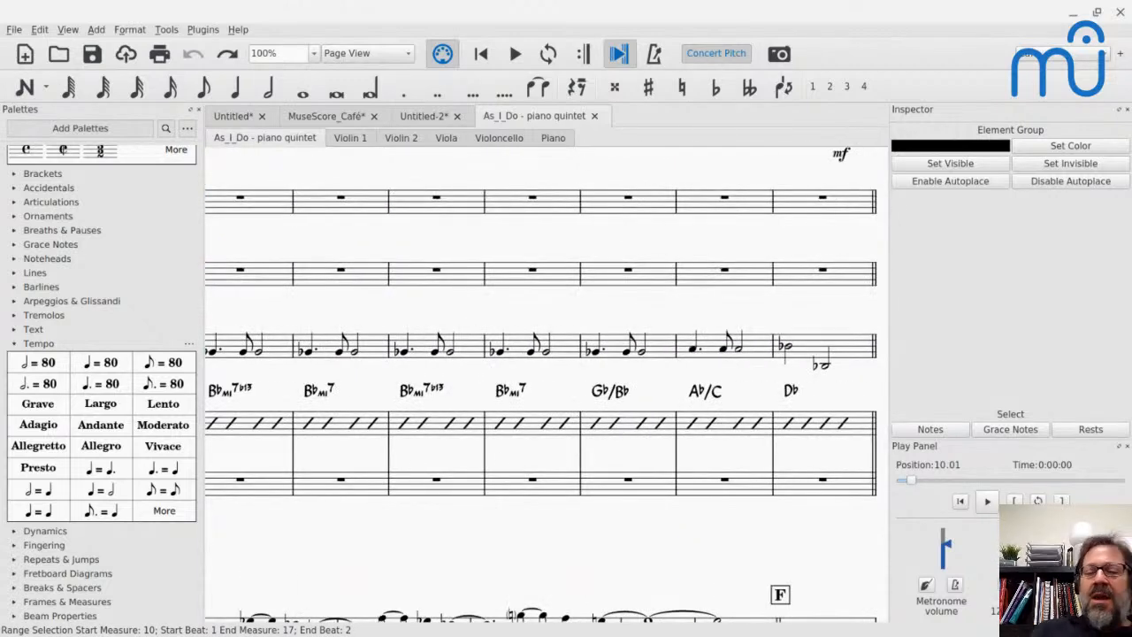
scroll(547, 384, right, 20)
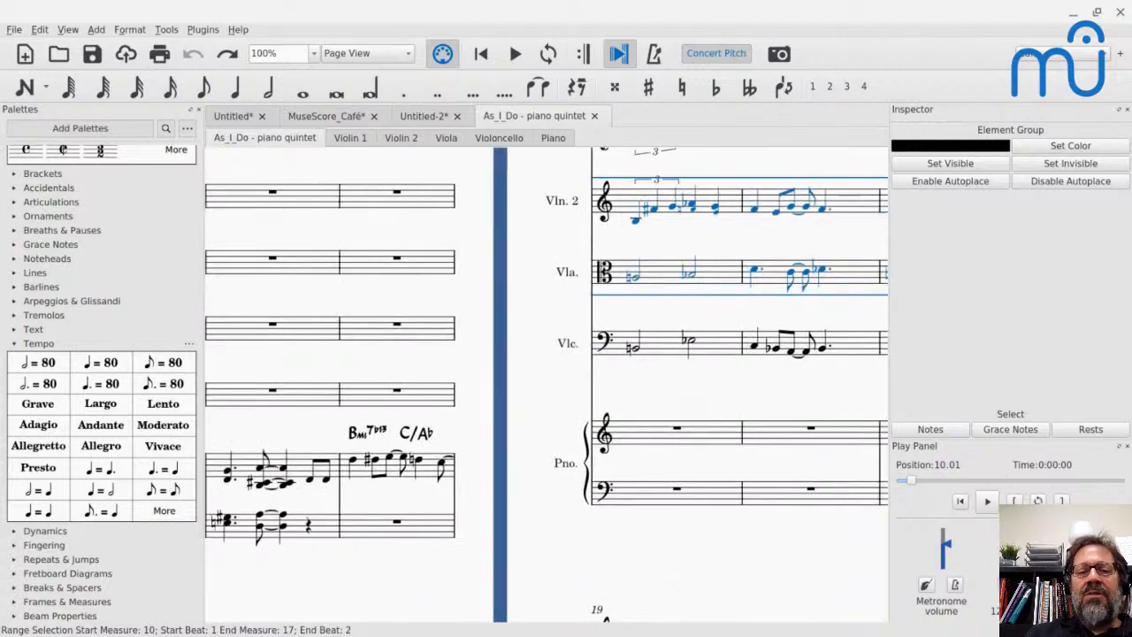
scroll(546, 384, left, 15)
scroll(547, 384, right, 9)
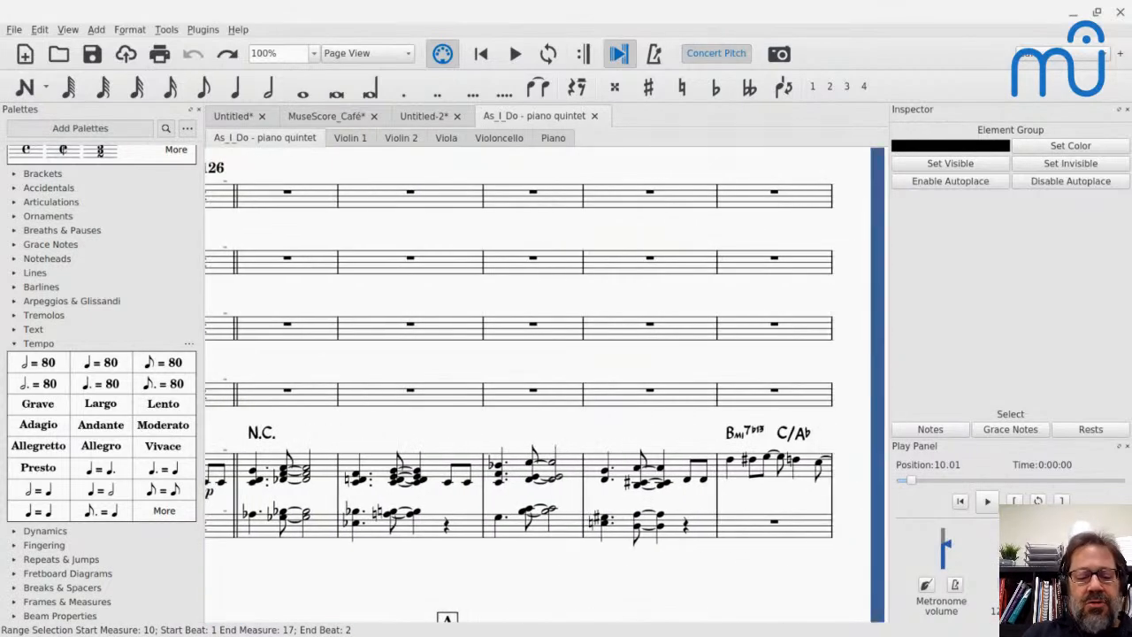
scroll(547, 385, right, 9)
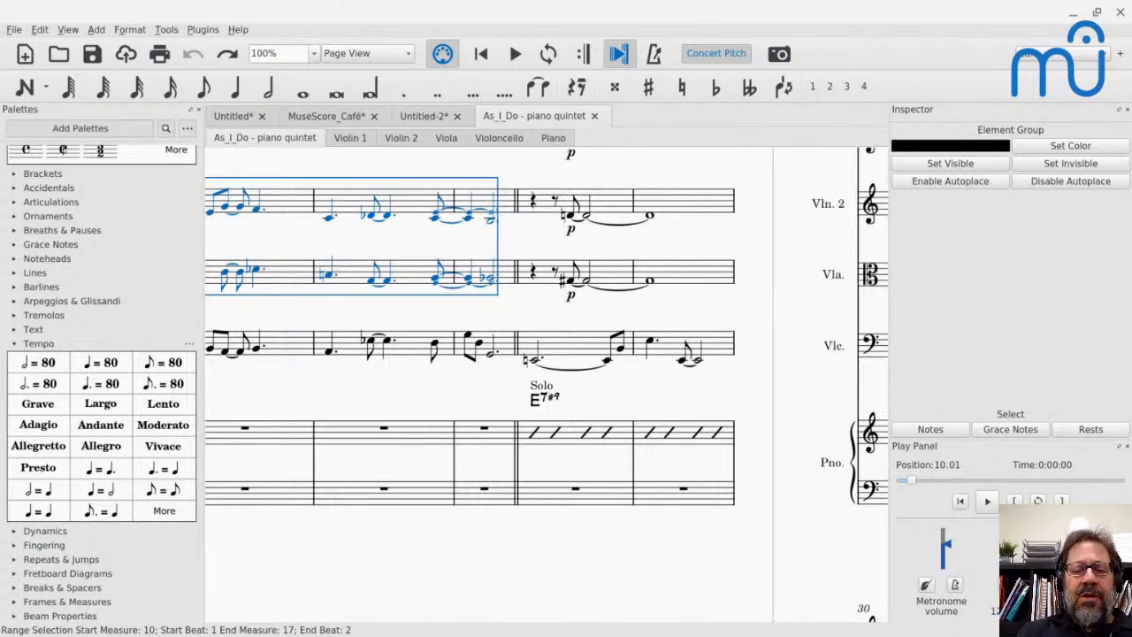
scroll(547, 385, right, 12)
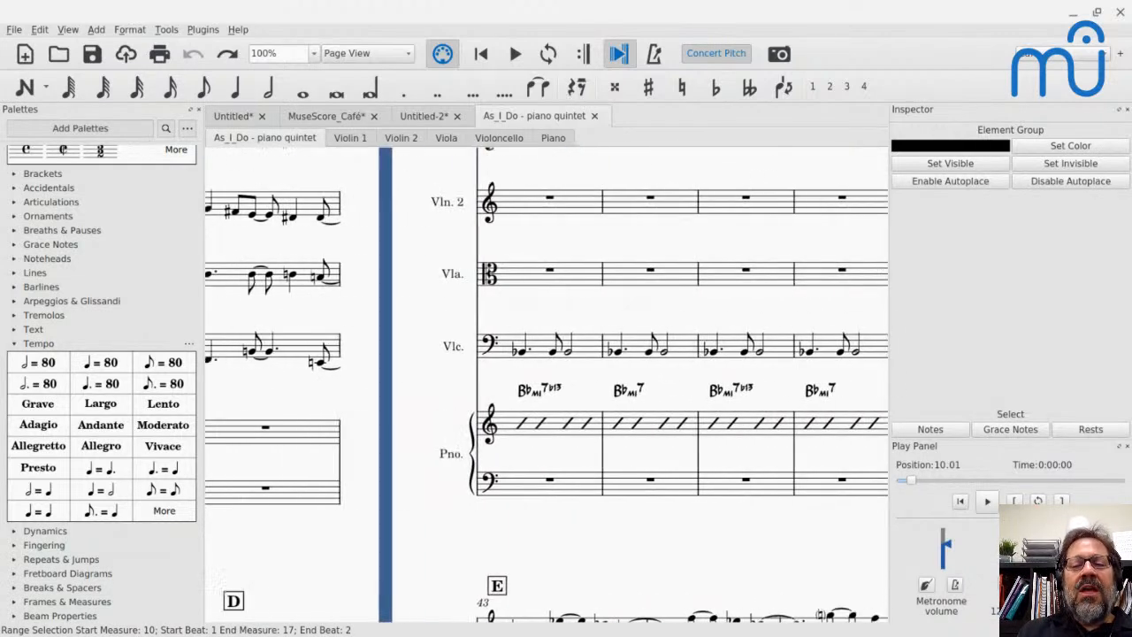
scroll(546, 385, left, 15)
scroll(546, 385, right, 10)
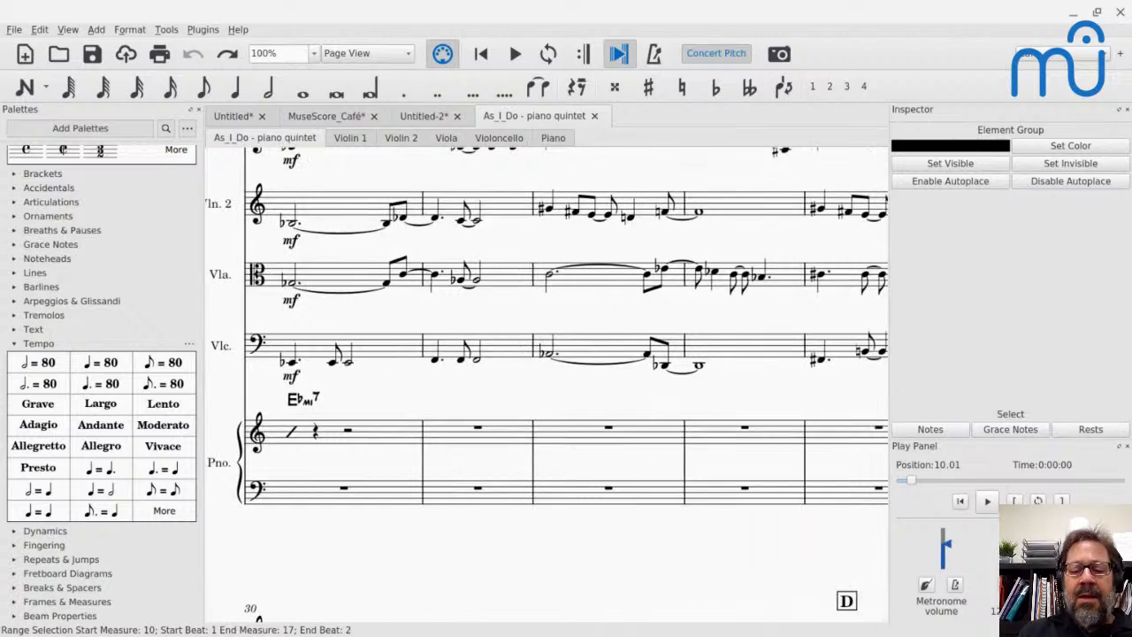
- Zoom the score out to 35% and browse forward through its pages to page 10
key(ctrl+minus)
key(ctrl+minus)
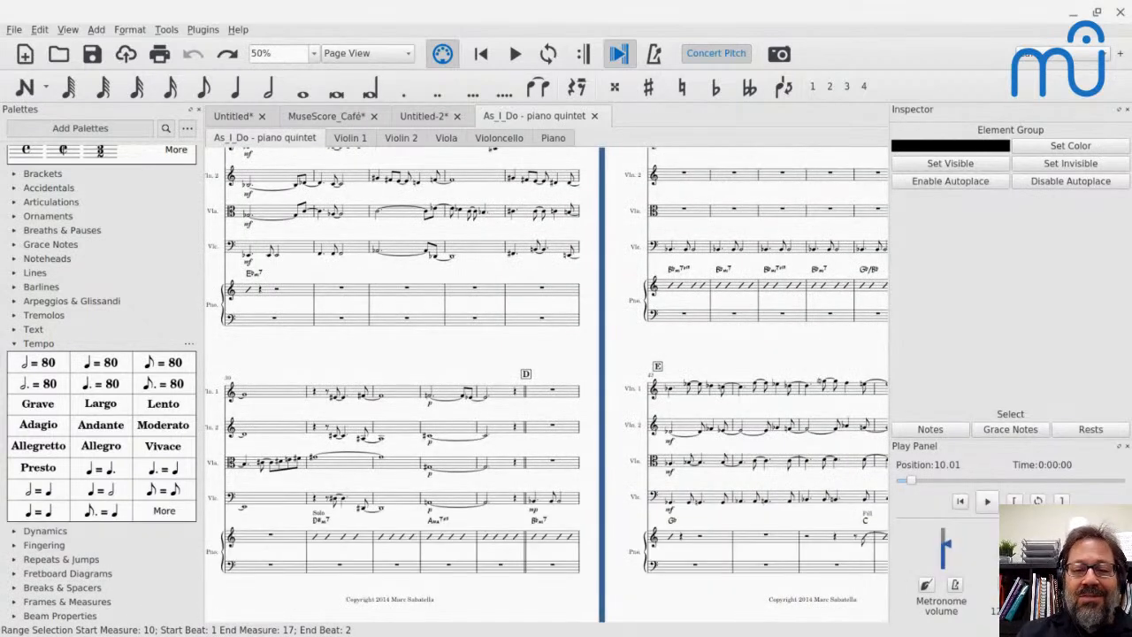
key(ctrl+minus)
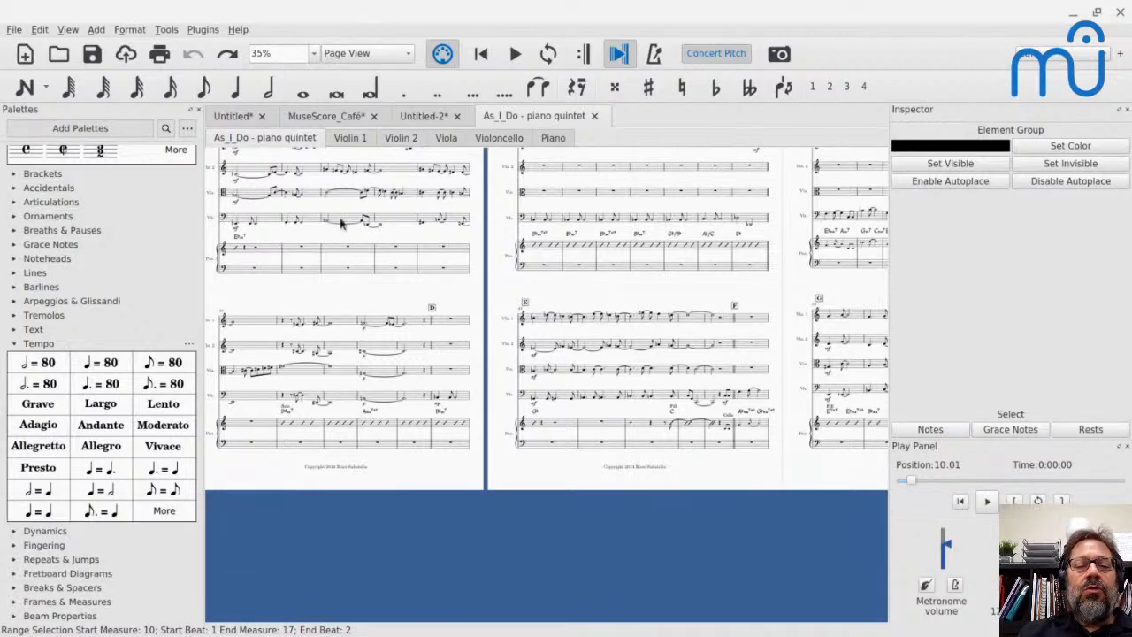
scroll(340, 223, up, 2)
scroll(341, 223, right, 4)
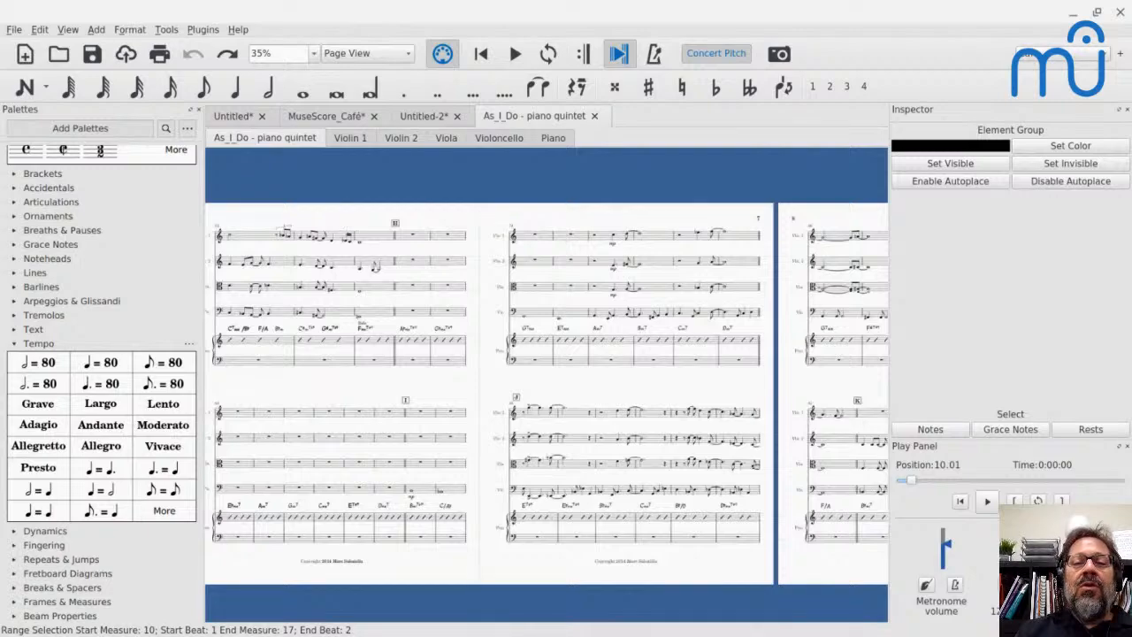
scroll(547, 393, right, 5)
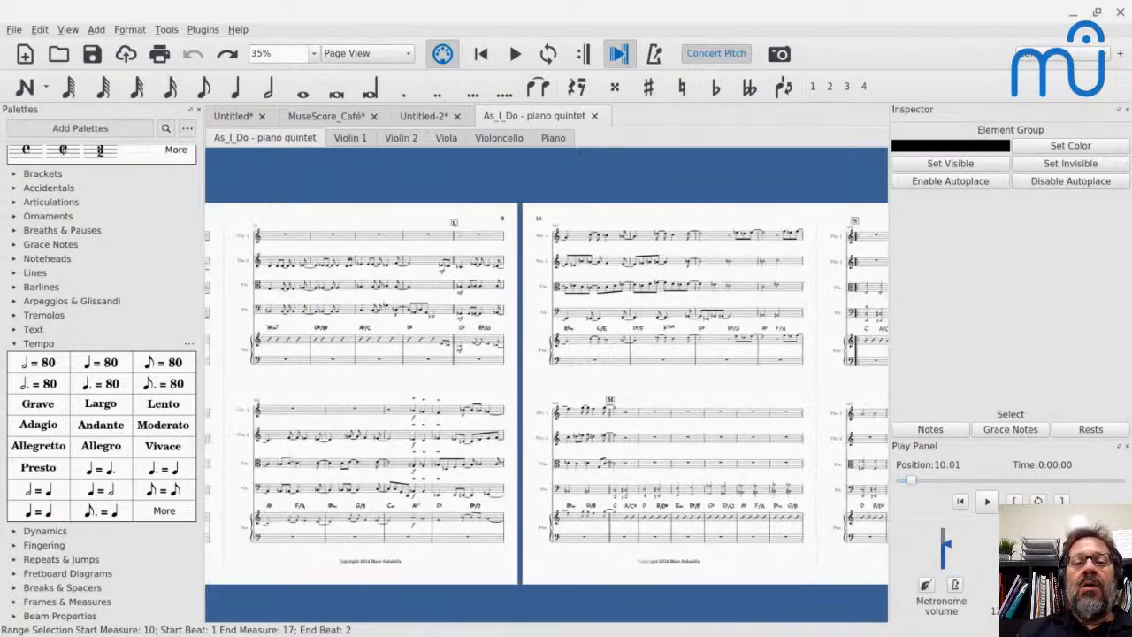
scroll(547, 393, right, 3)
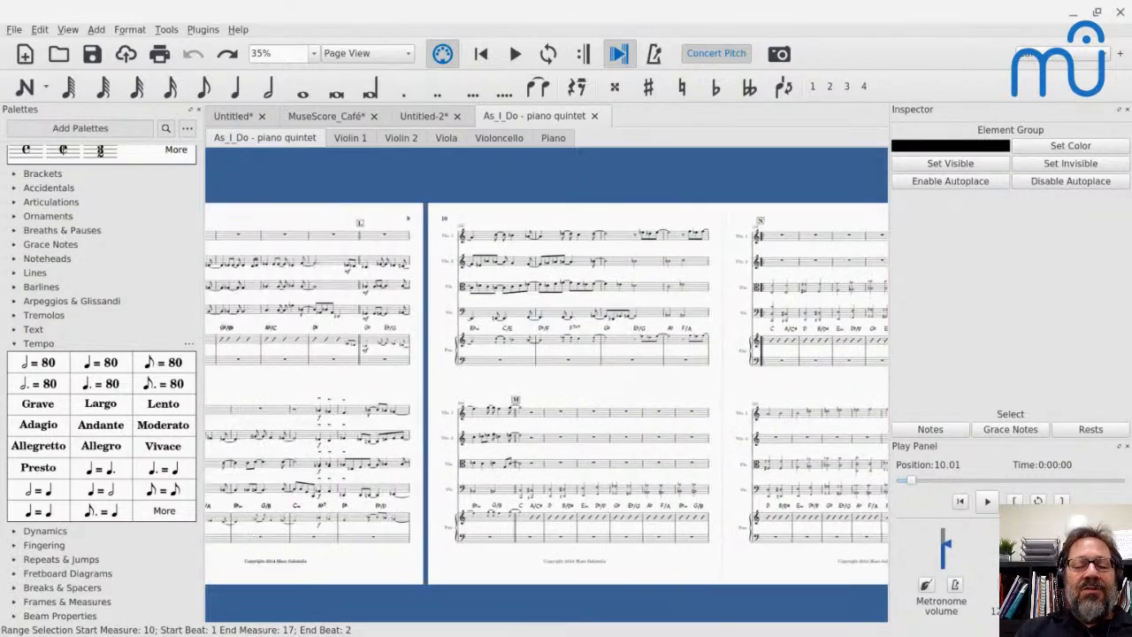
- Return to the score's beginning, jump to rehearsal mark Q by finding "q0", and select the Violin 1 measure there at 141% zoom
key(Home)
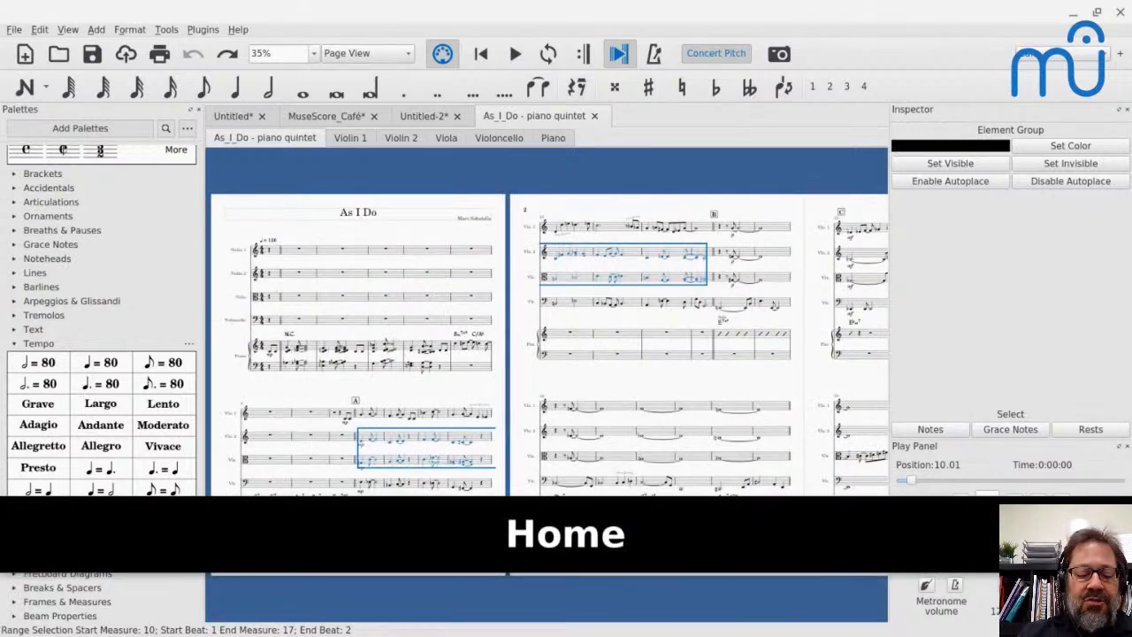
key(ctrl+f)
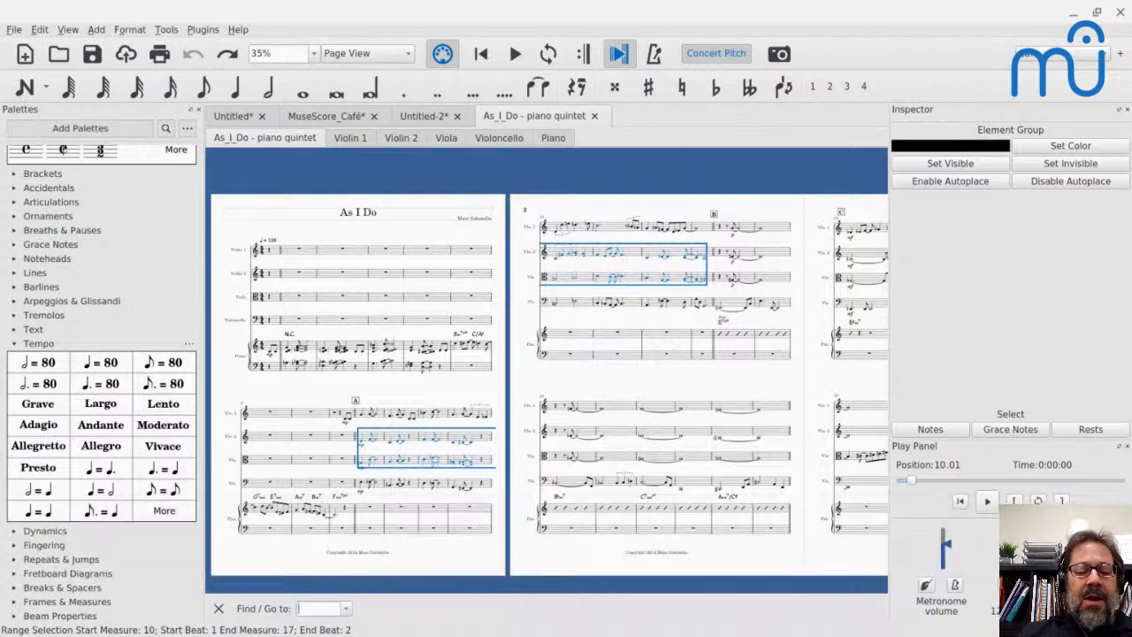
text(q0)
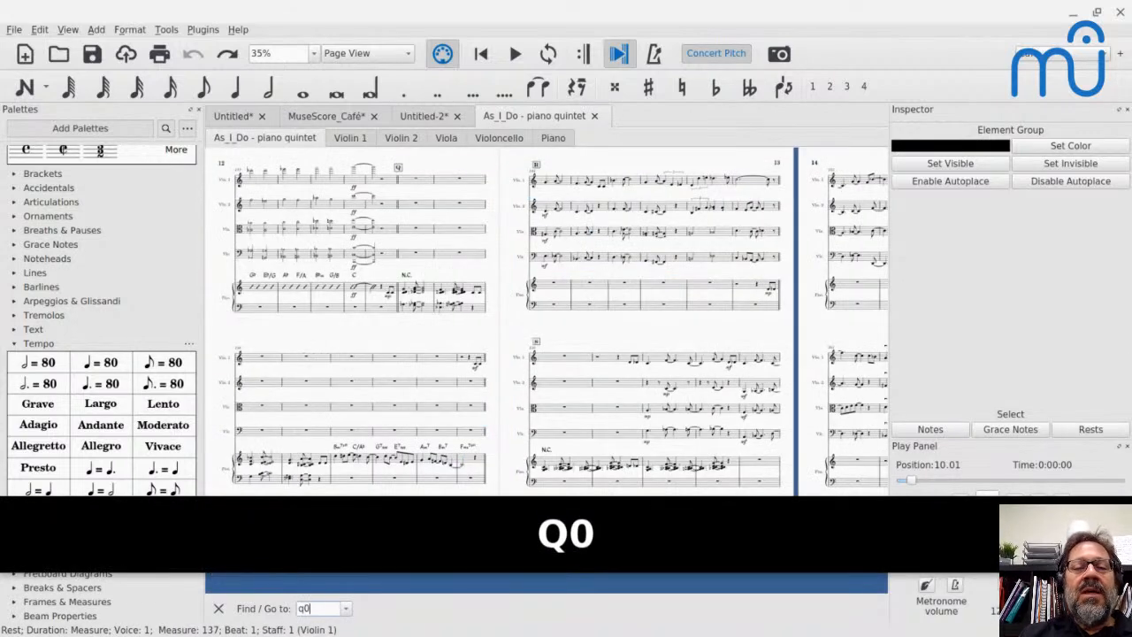
scroll(341, 214, up, 12)
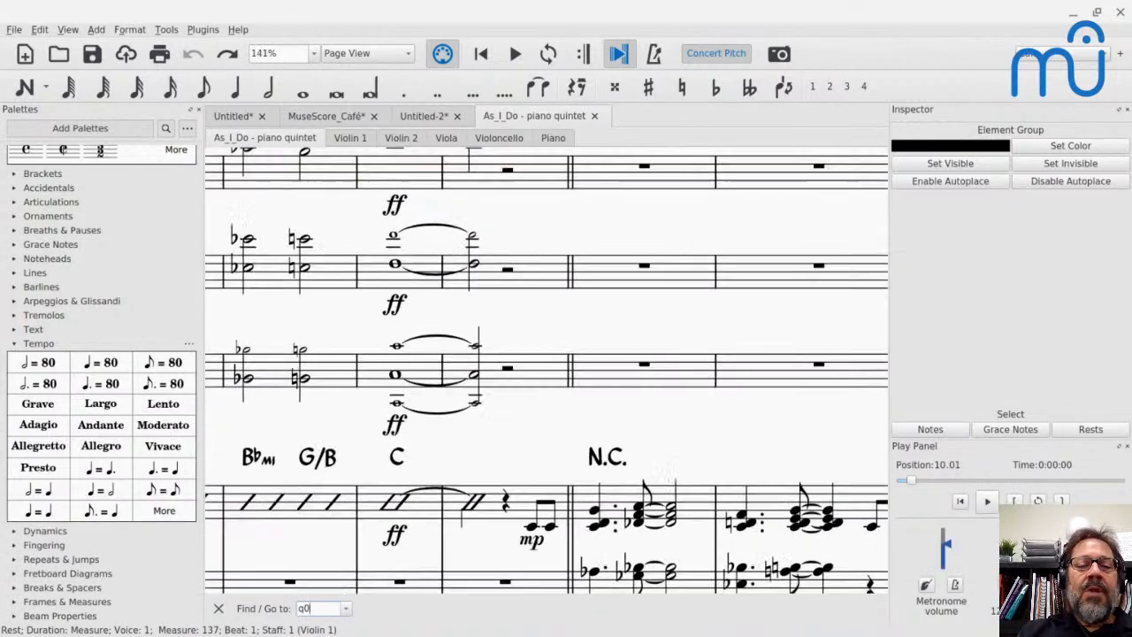
scroll(340, 214, up, 3)
scroll(547, 371, up, 1)
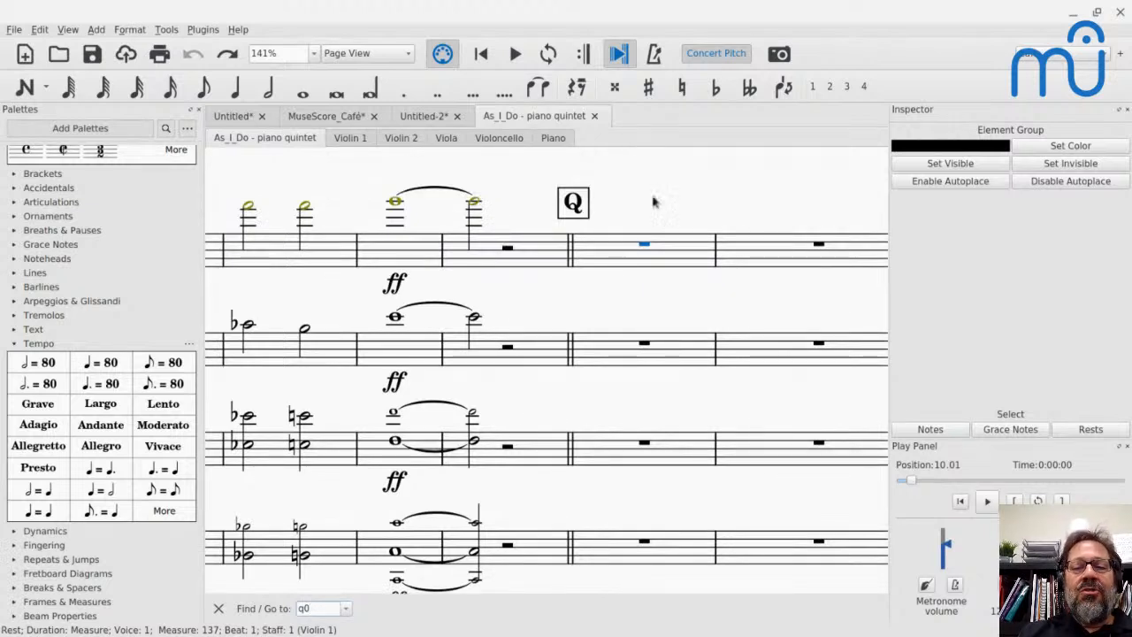
click(659, 244)
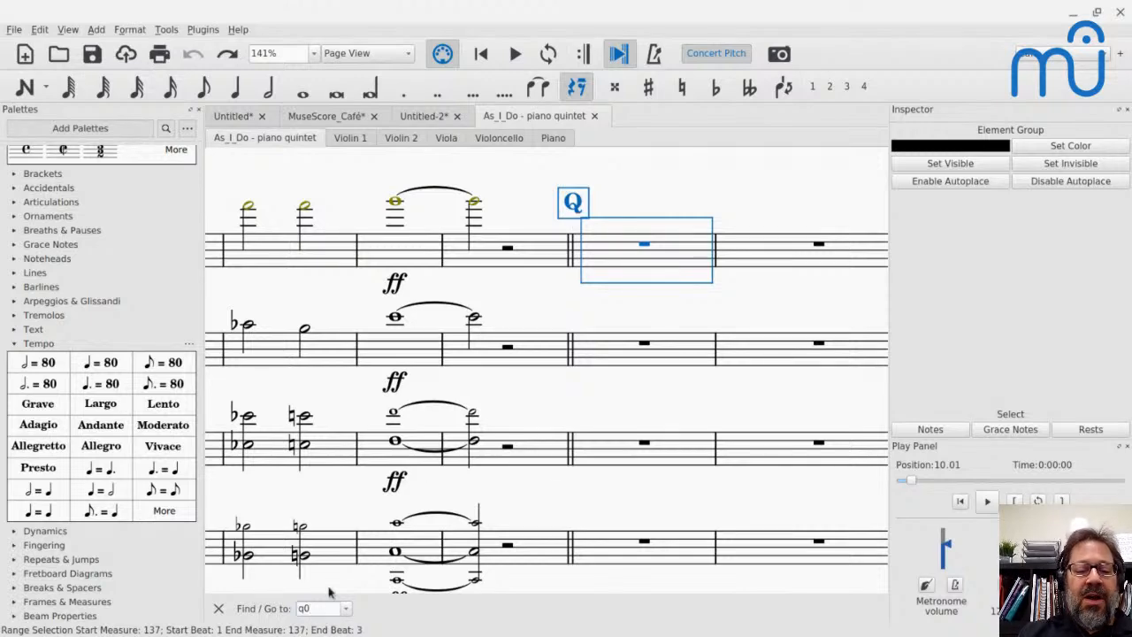
- Go to measure 10 of the score using the Find / Go to feature
key(ctrl+a)
text(10)
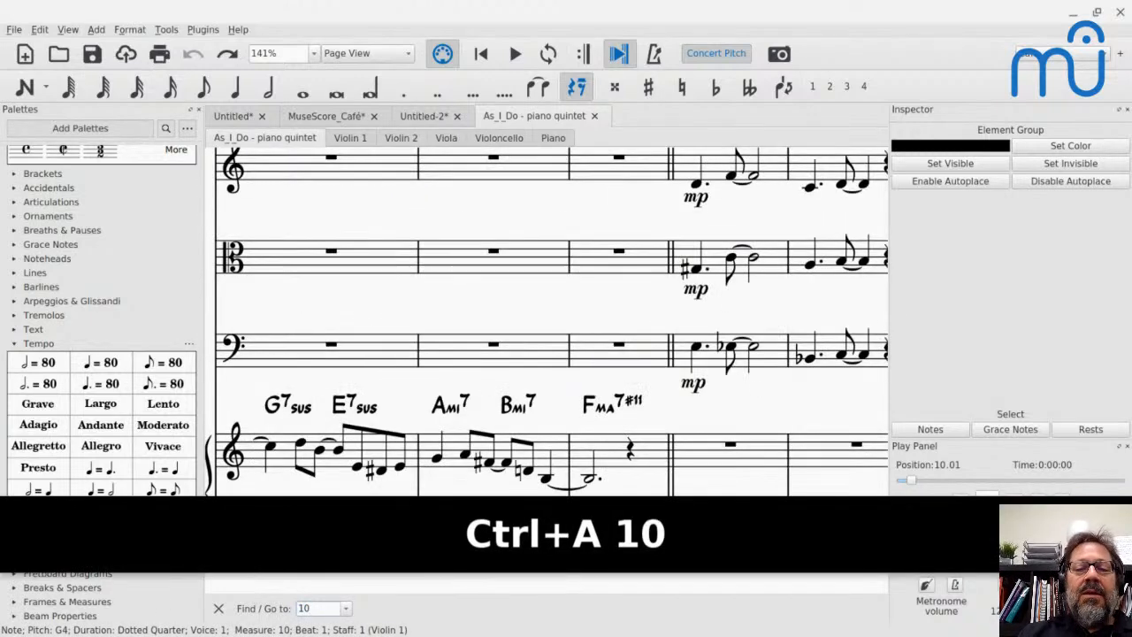
- Select the first Violin 1 note at rehearsal mark A and go to page 10 by finding "p10"
scroll(209, 571, up, 5)
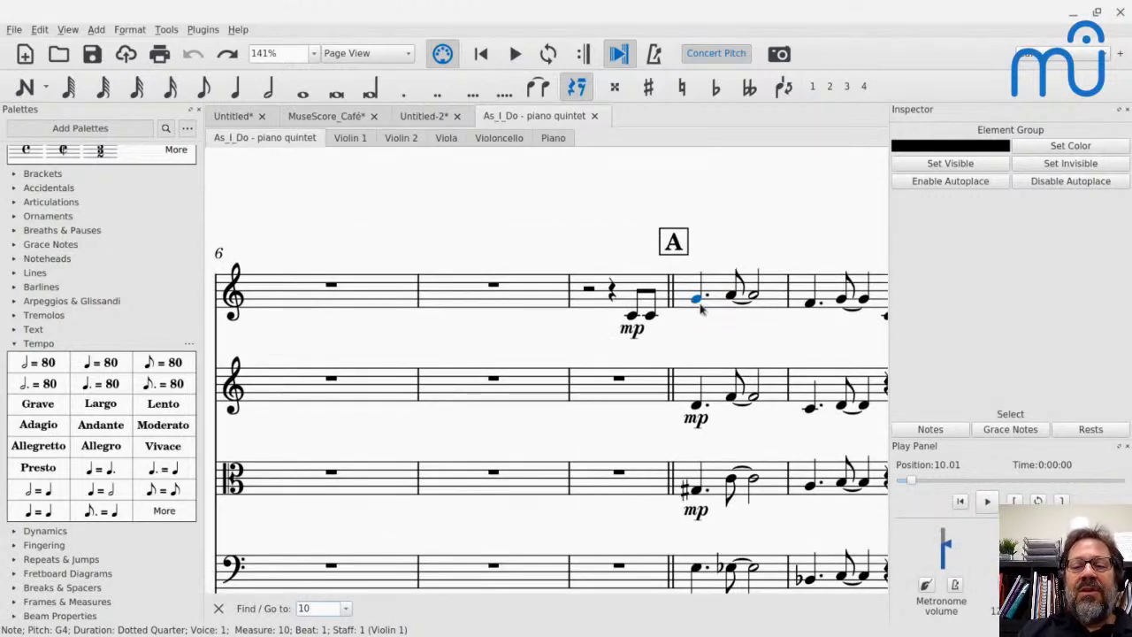
click(698, 300)
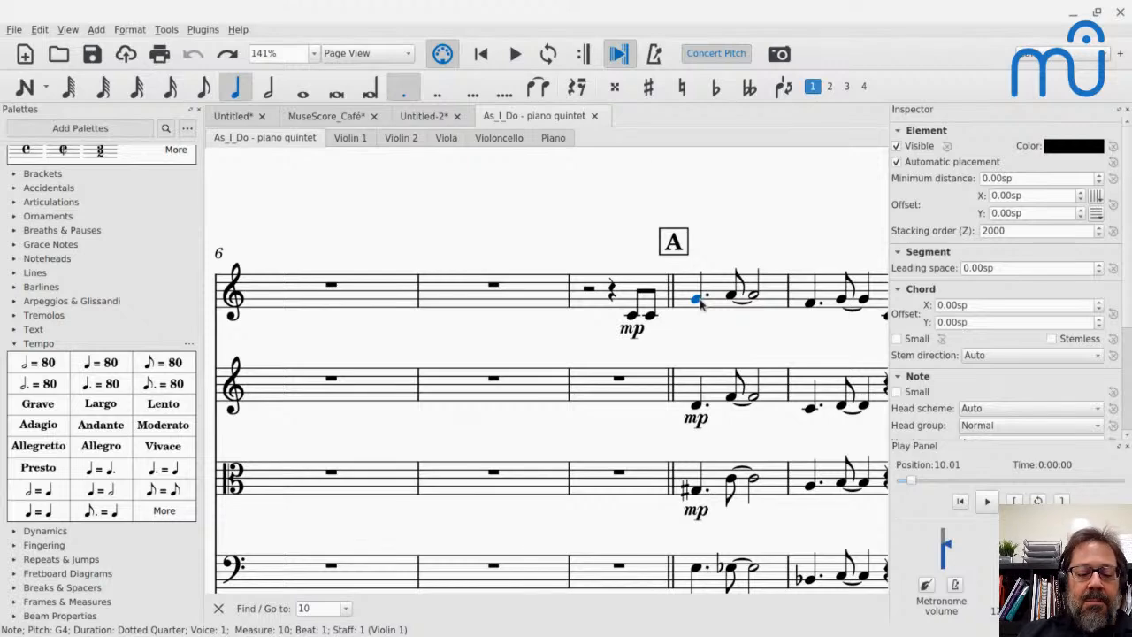
key(ctrl+f)
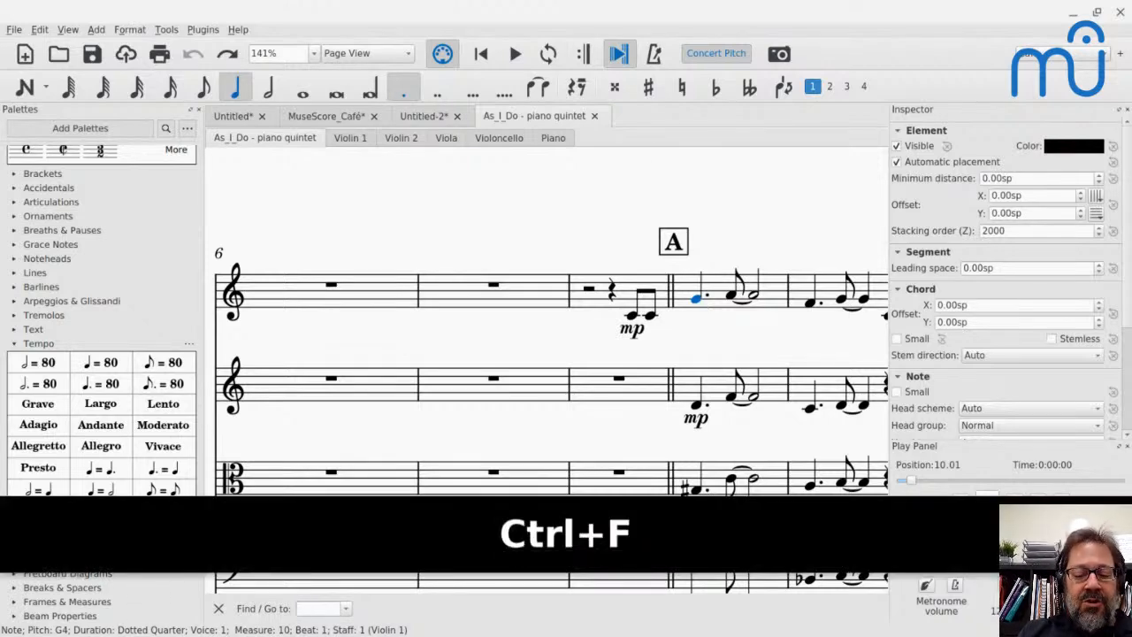
text(p10)
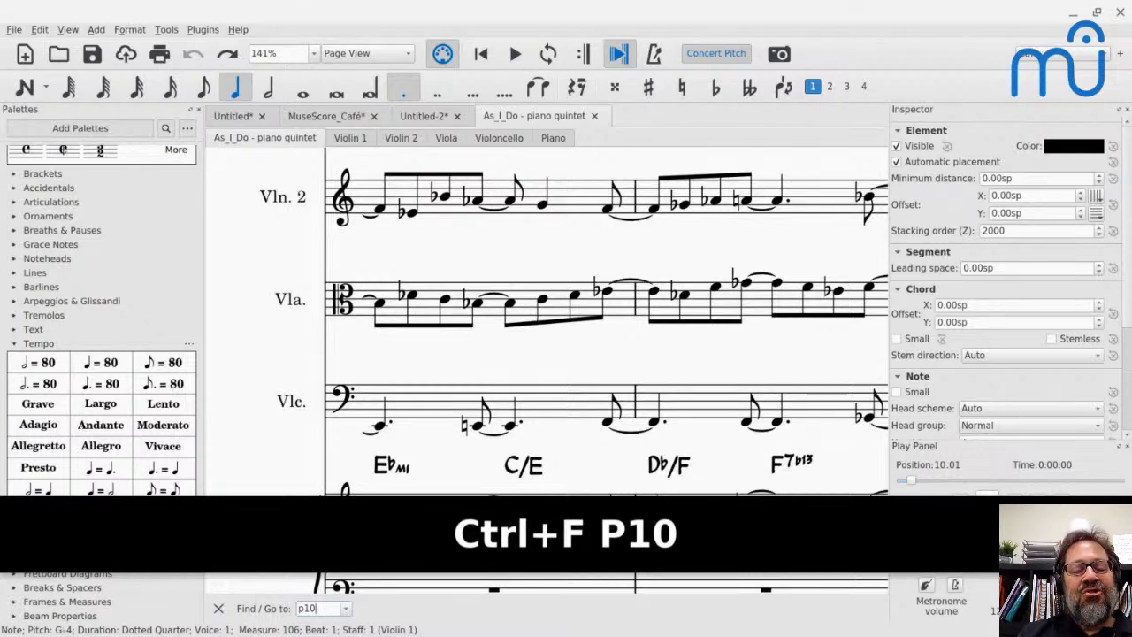
scroll(425, 193, up, 6)
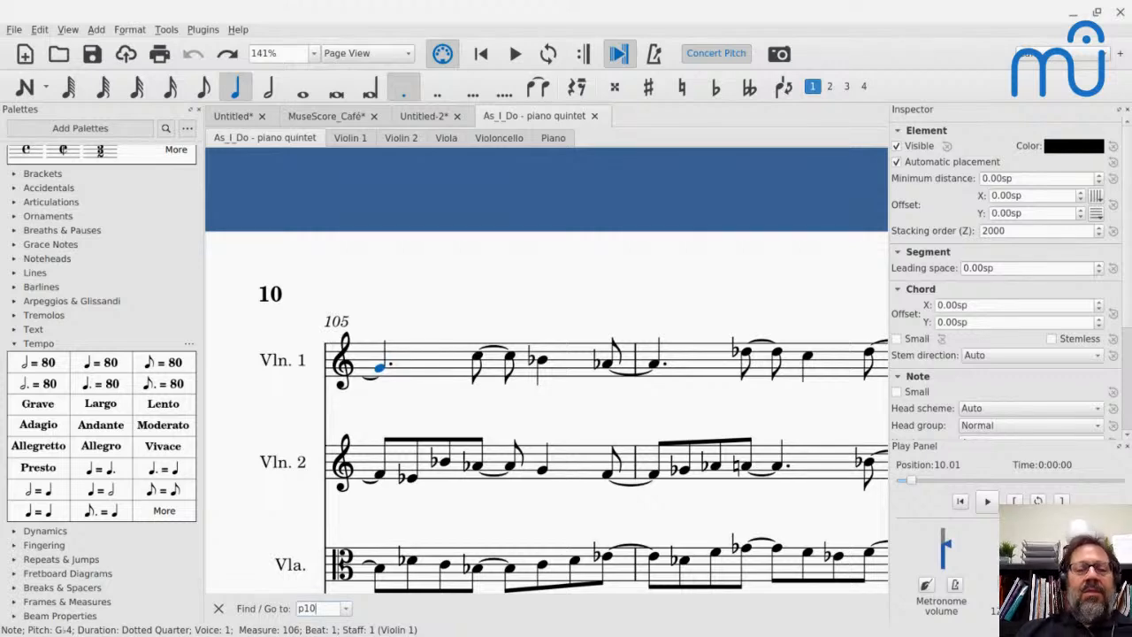
key(Return)
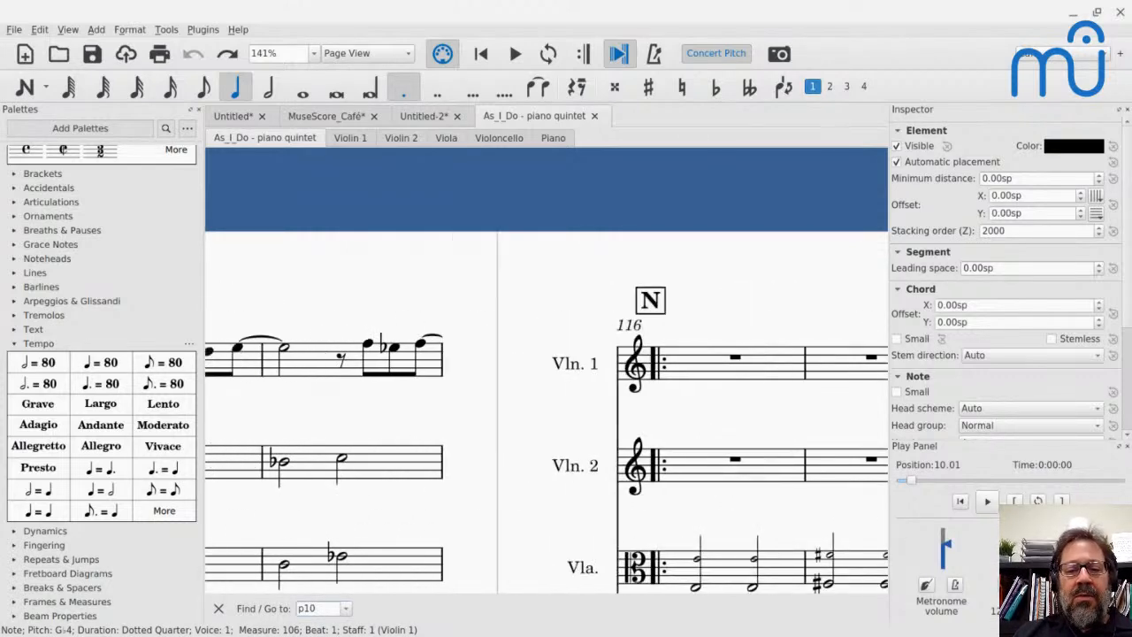
key(Page_Up)
- Switch to the YouTube live chat to read the viewers' questions and return to the piano quintet score in MuseScore
key(alt+Tab)
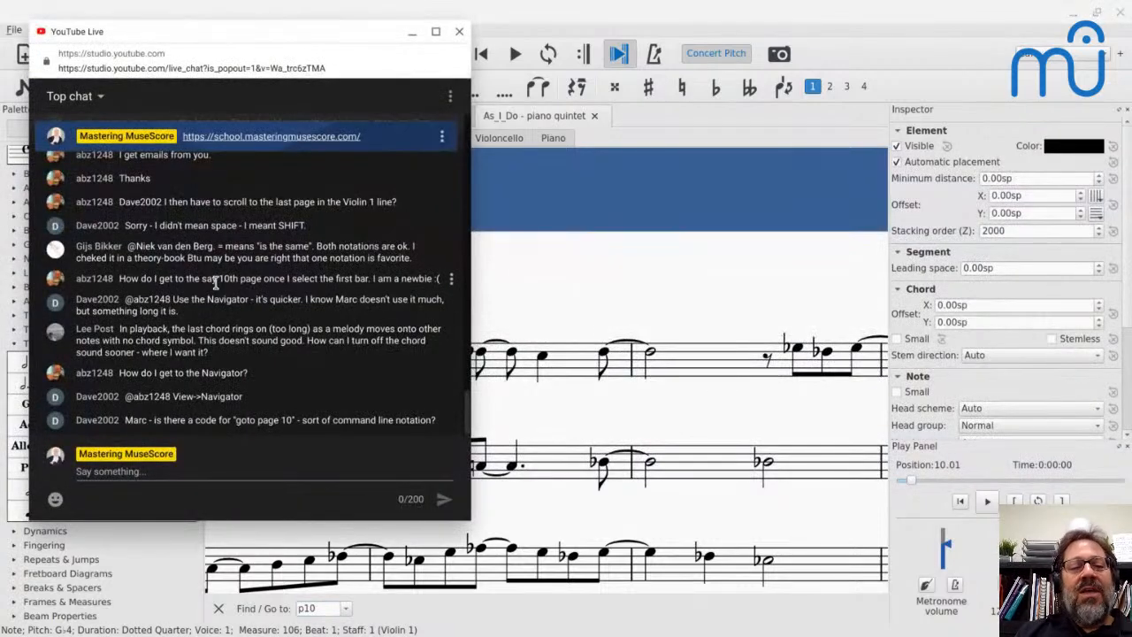
click(519, 212)
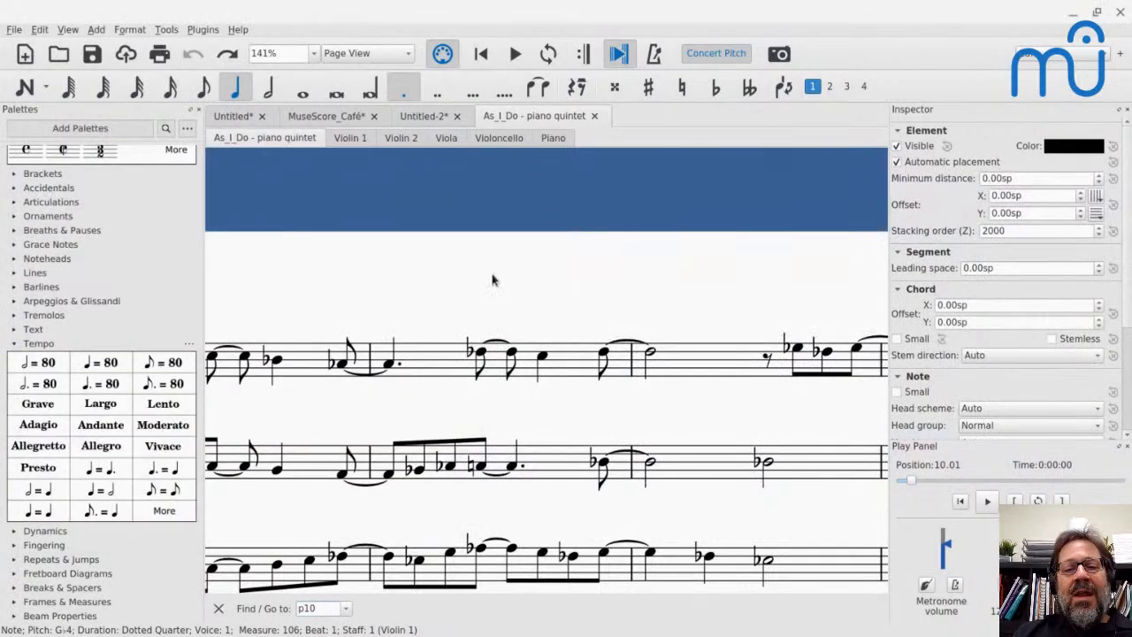
scroll(493, 279, down, 1)
scroll(493, 280, down, 1)
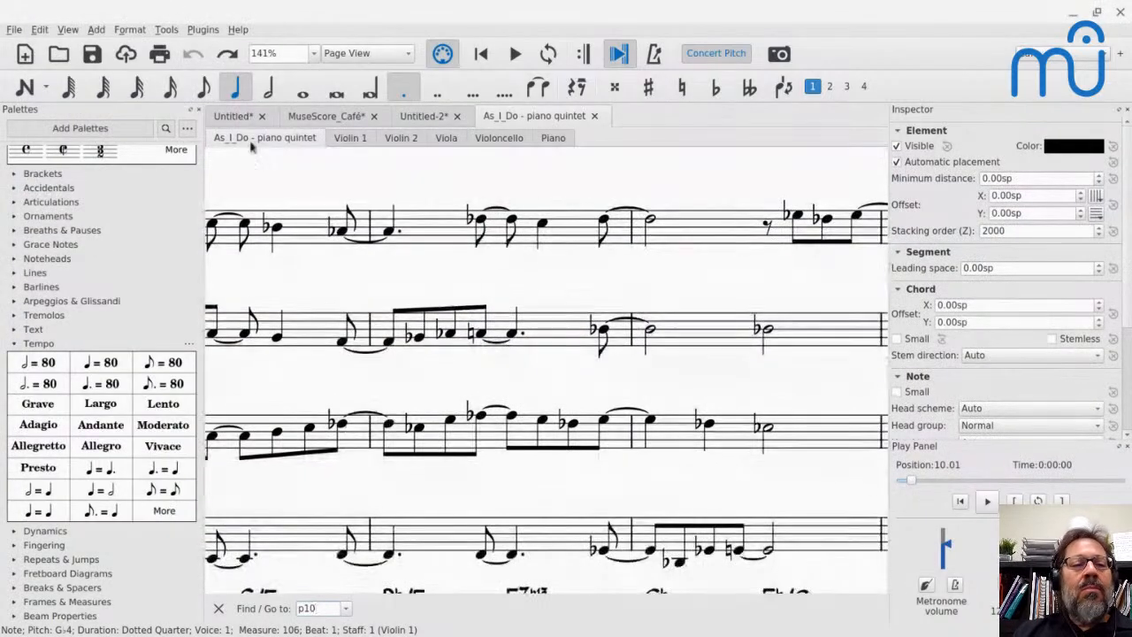
- Show the Navigator and use it to browse the score between pages 9 and 11
click(66, 29)
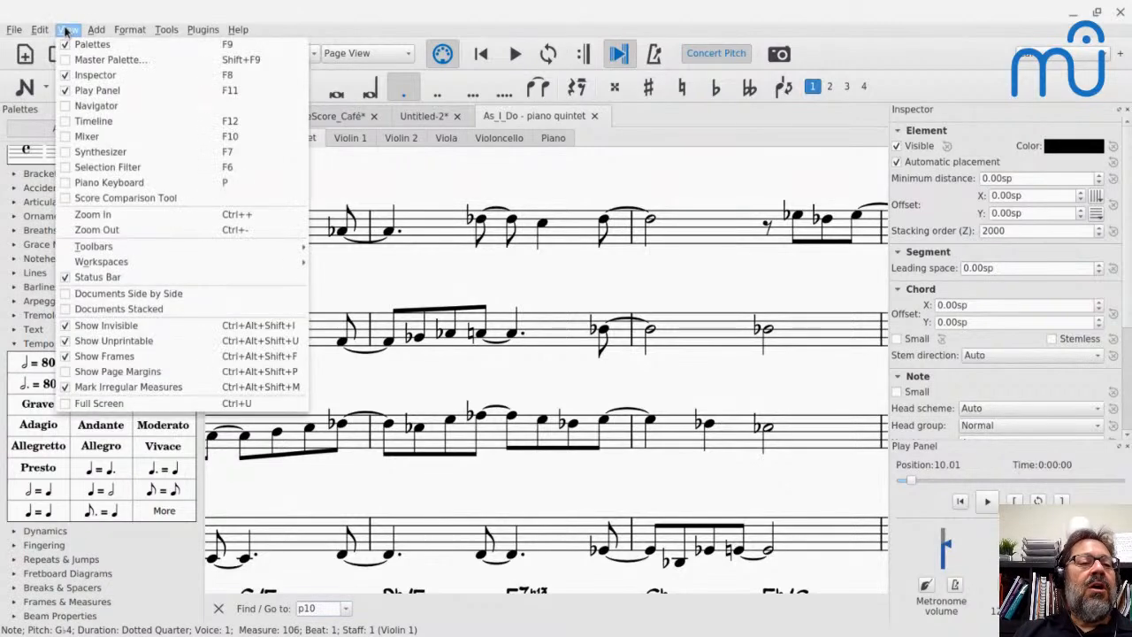
key(Escape)
click(63, 113)
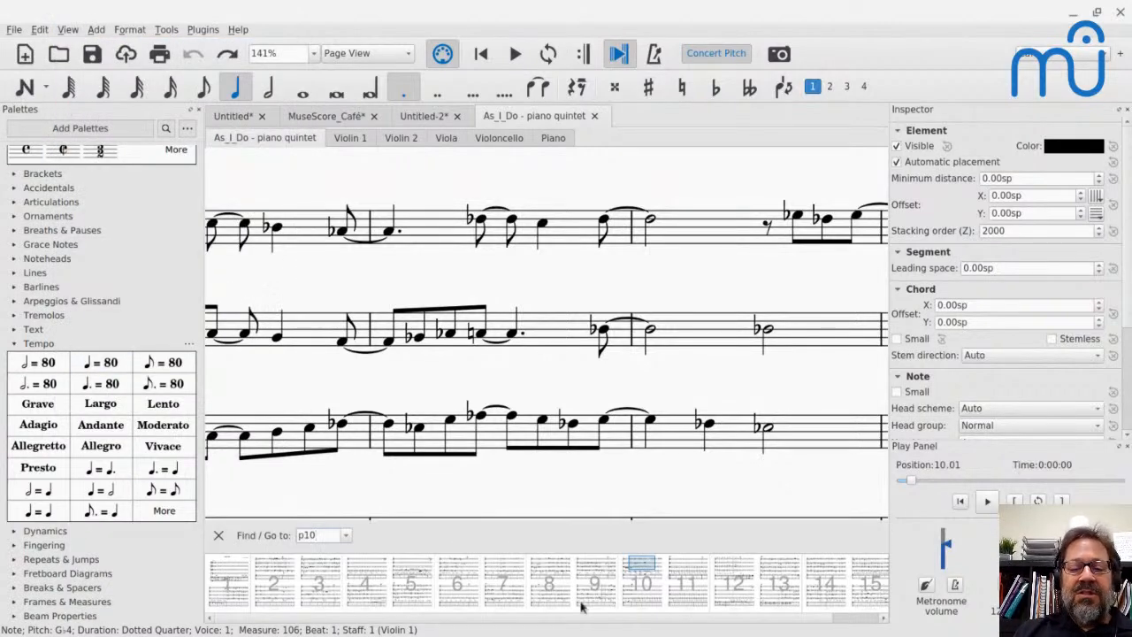
drag(637, 576, 567, 604)
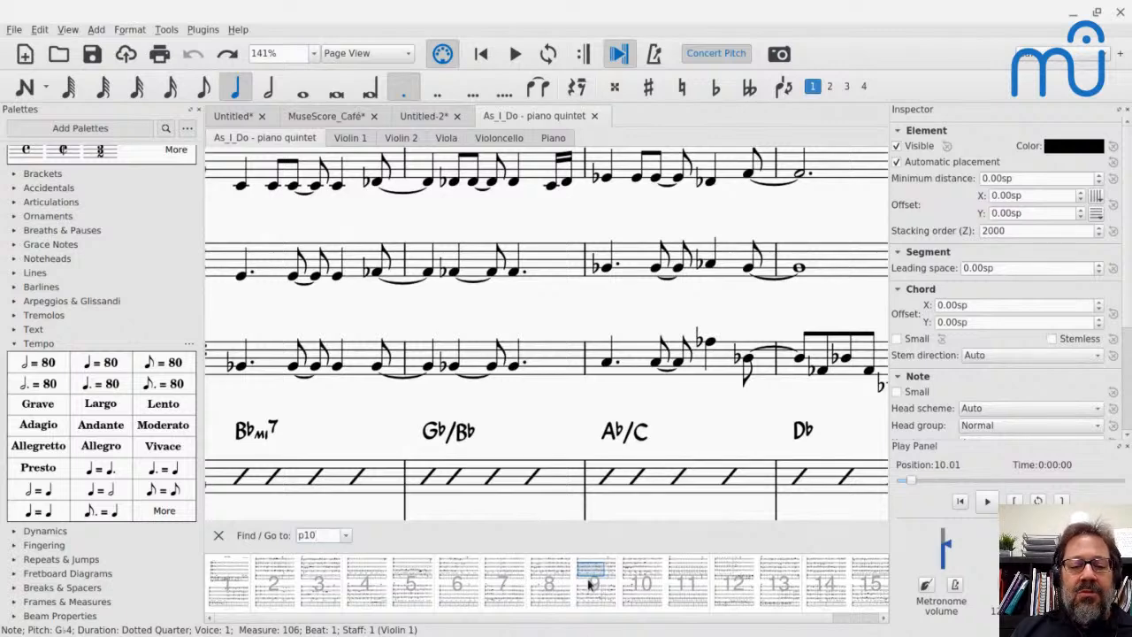
drag(589, 583, 677, 583)
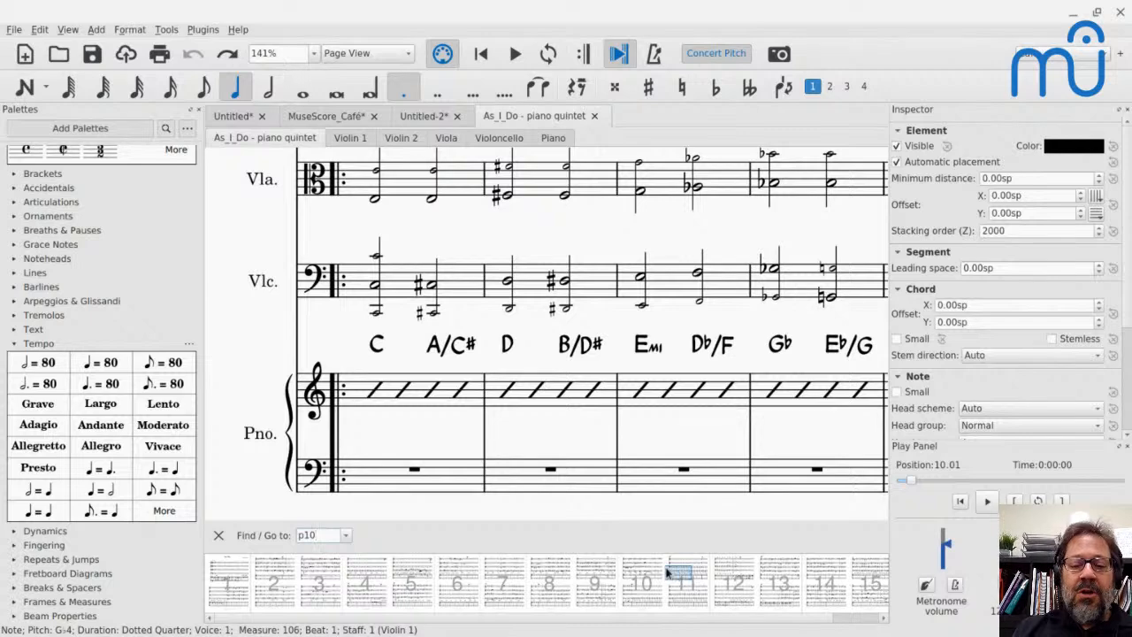
drag(675, 573, 655, 573)
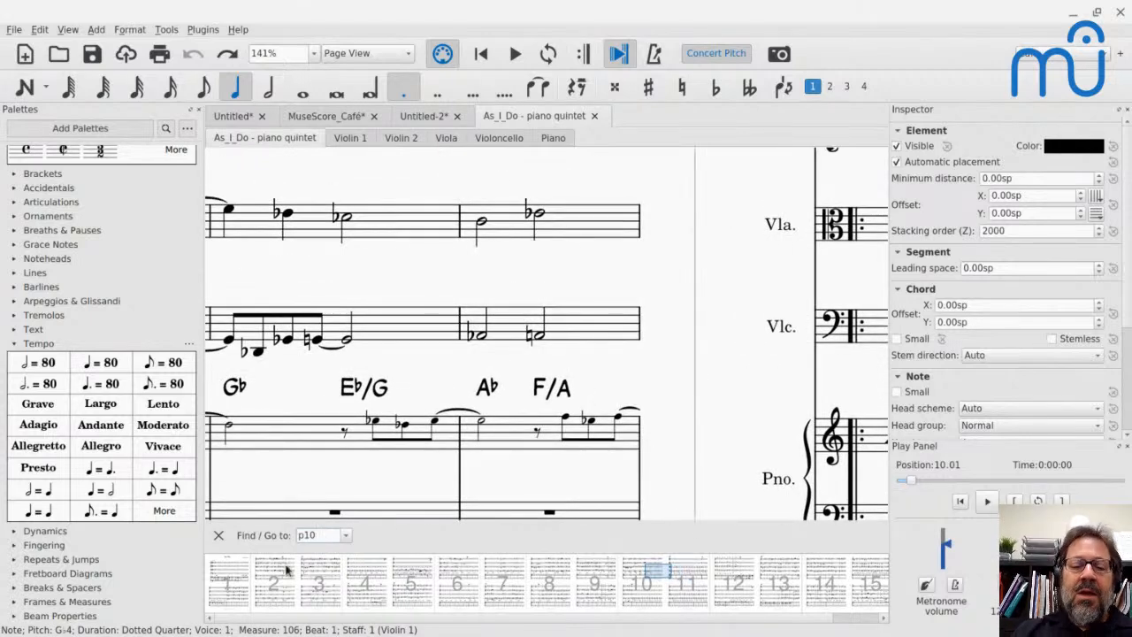
- Close the Find / Go to bar and hide the Navigator
click(218, 536)
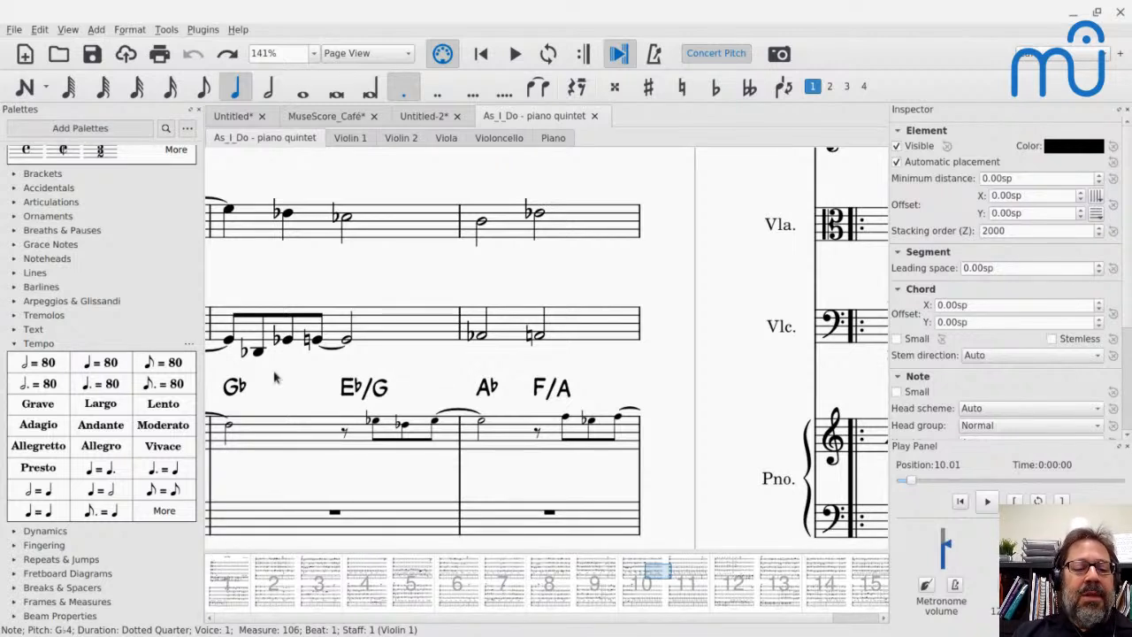
click(68, 29)
click(71, 106)
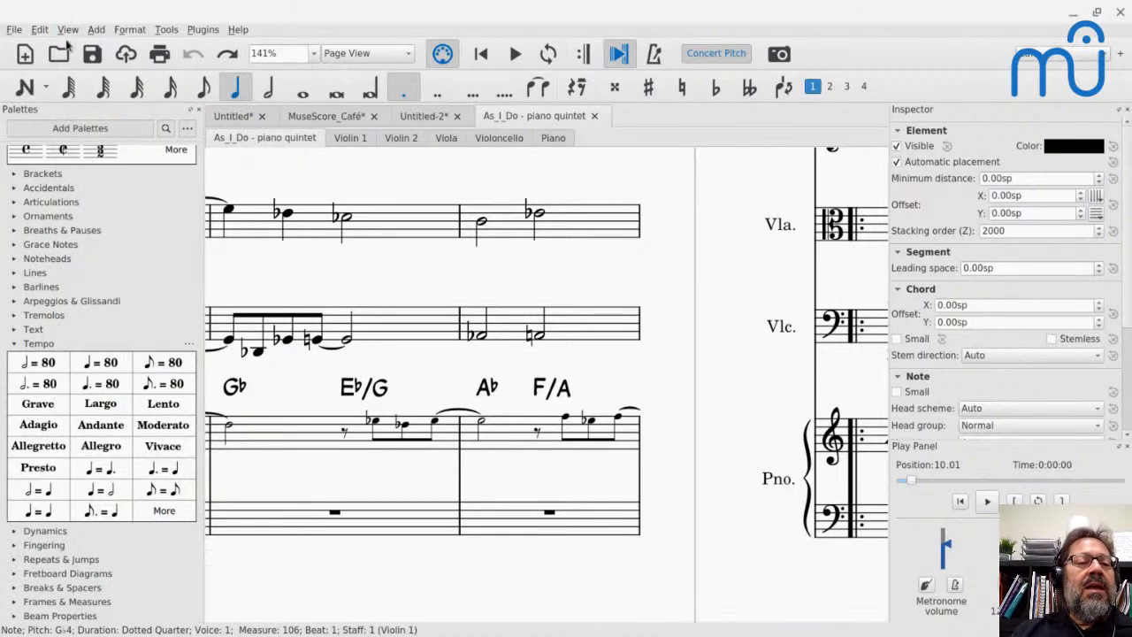
- Show the Timeline and use it to jump to the double barline at rehearsal mark Q
click(67, 31)
click(76, 122)
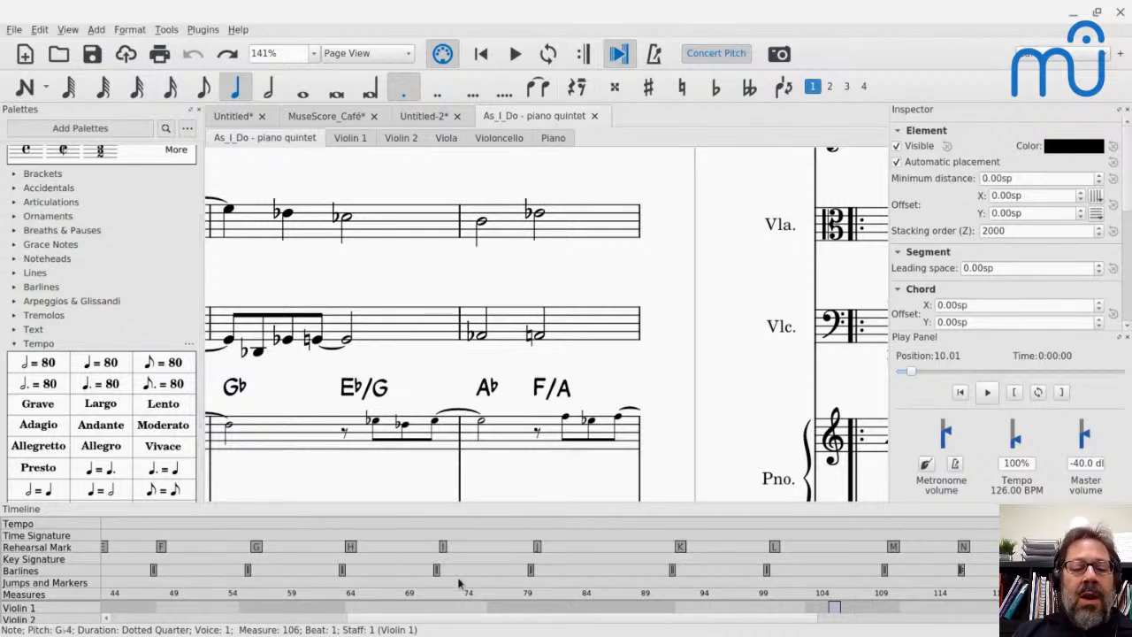
scroll(695, 566, right, 3)
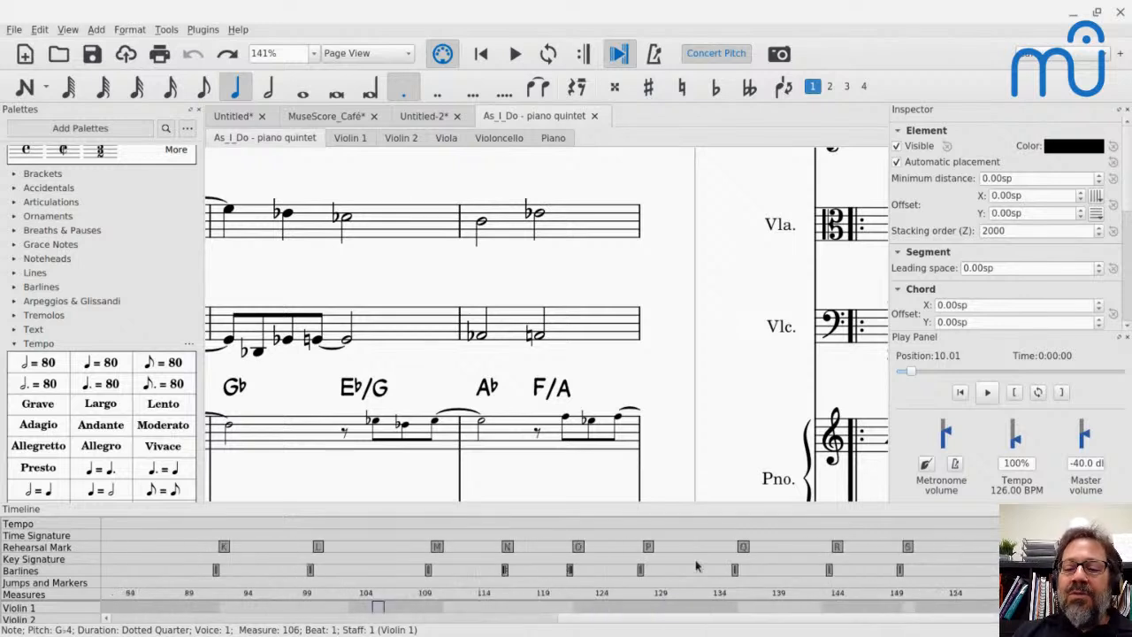
click(736, 572)
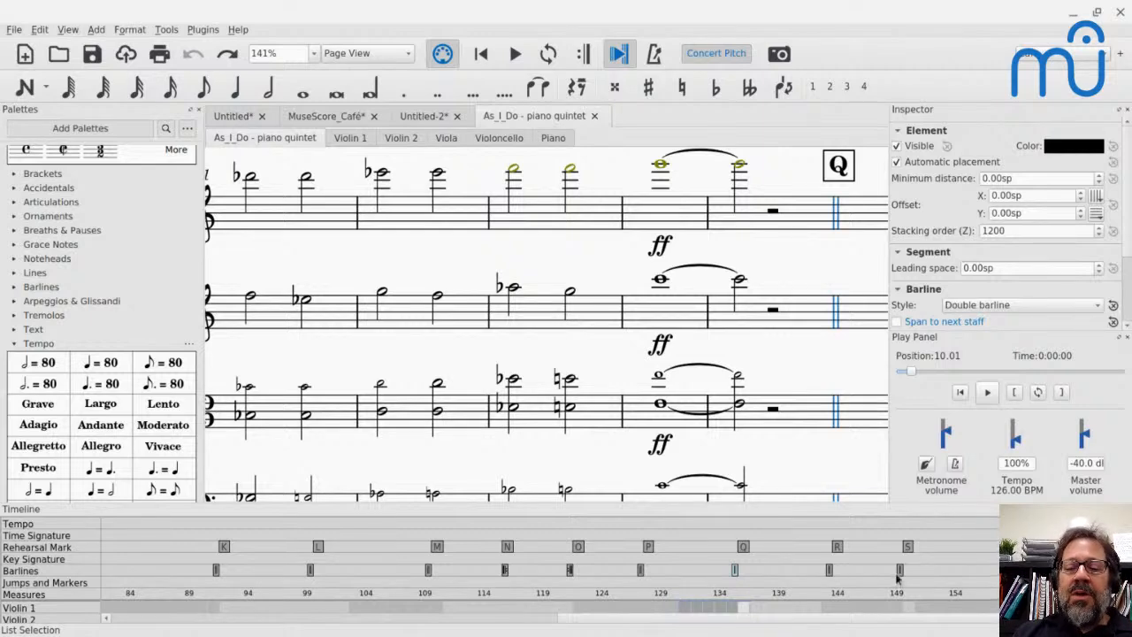
- Switch to the MuseScore_Café score and jump to the start repeat barline at the Vamp through the Timeline
click(354, 117)
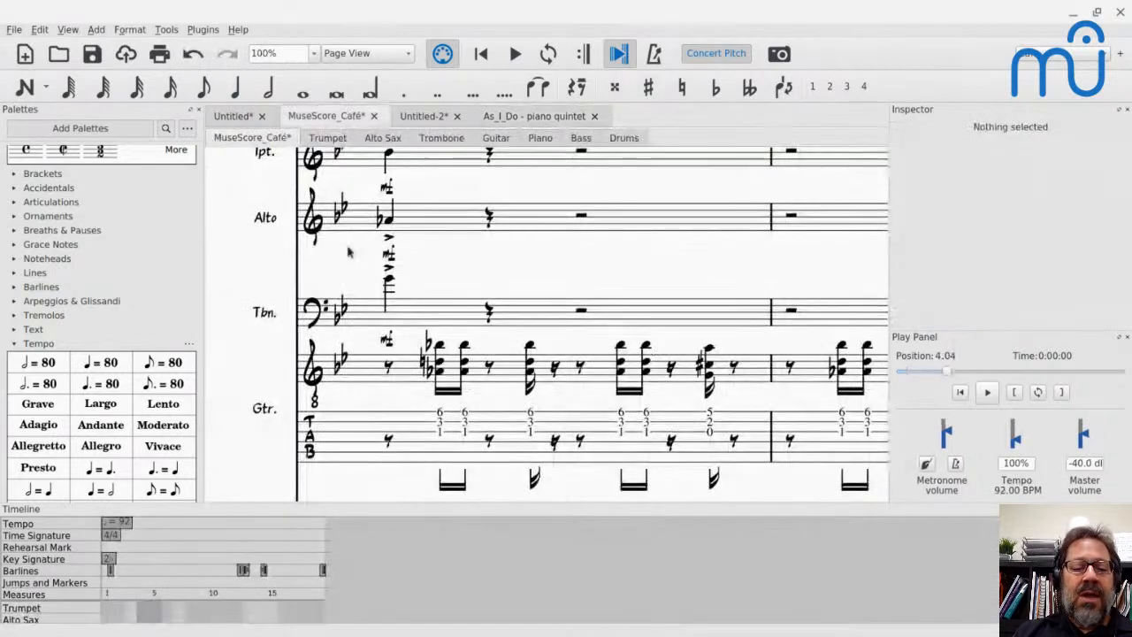
click(244, 571)
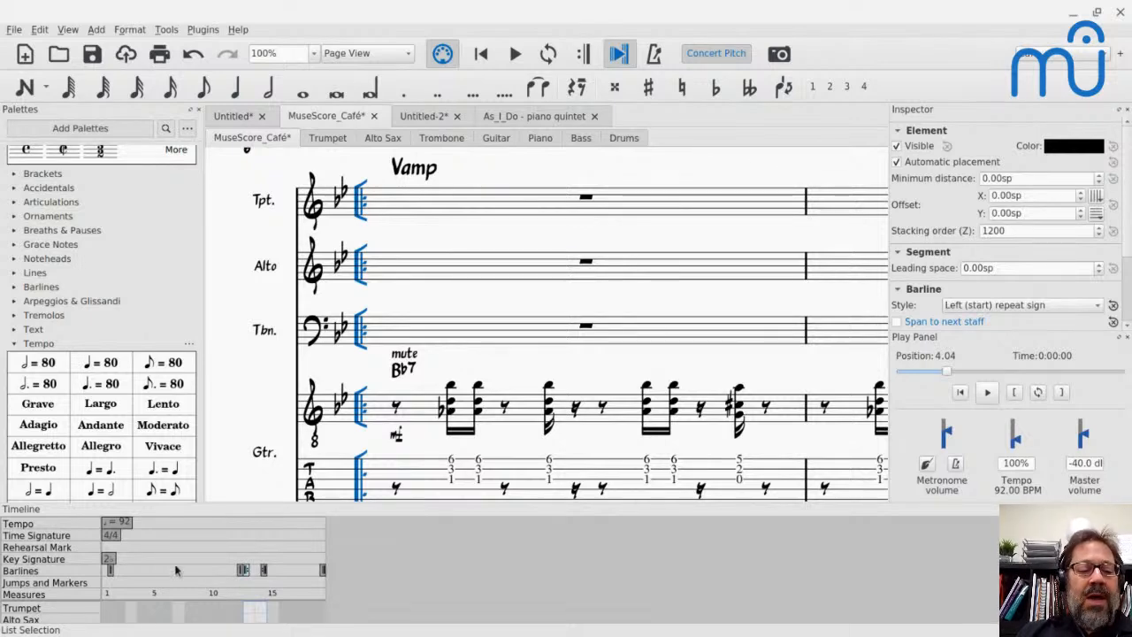
scroll(175, 569, down, 3)
scroll(175, 569, up, 3)
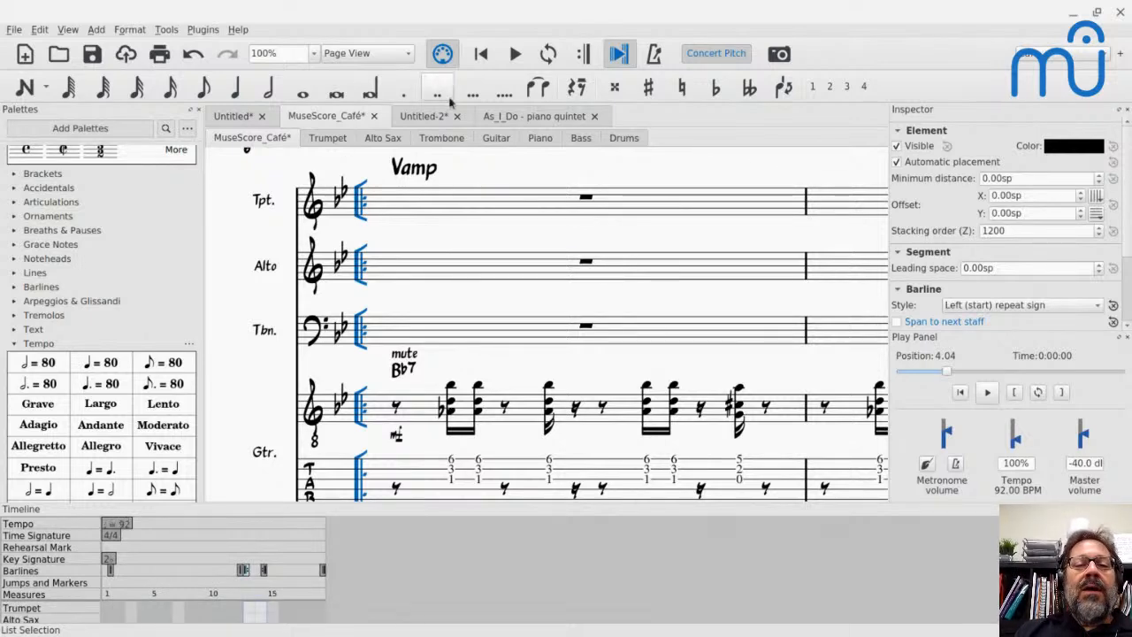
- Return to the As_I_Do piano quintet score and enlarge the Timeline so all its instrument rows fit
click(516, 116)
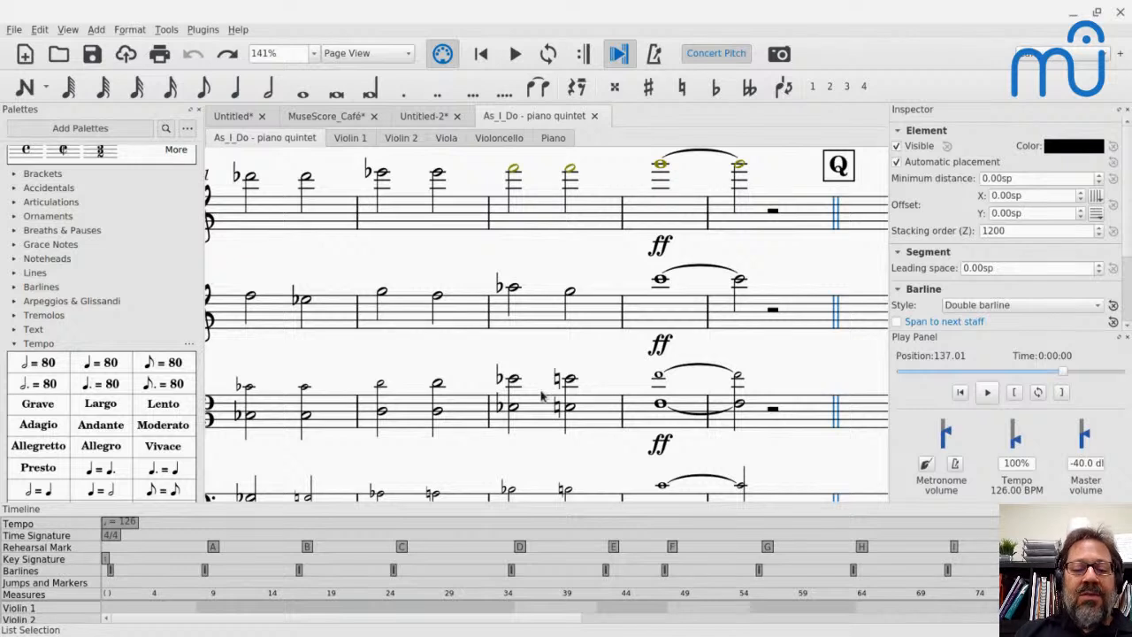
scroll(545, 394, down, 1)
scroll(486, 561, down, 3)
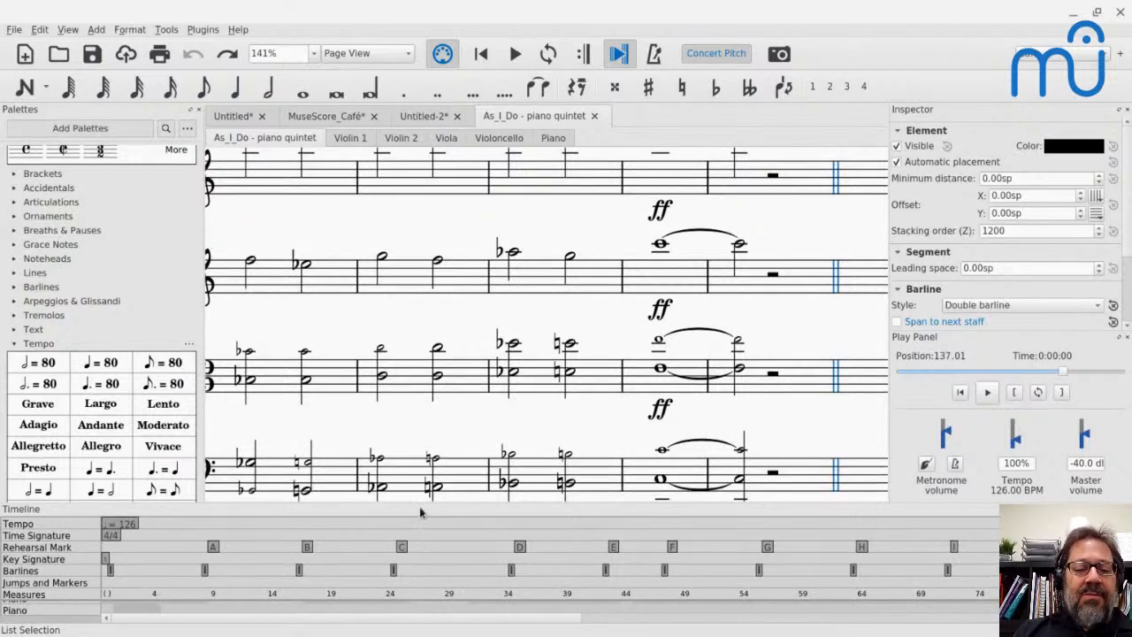
drag(418, 502, 432, 442)
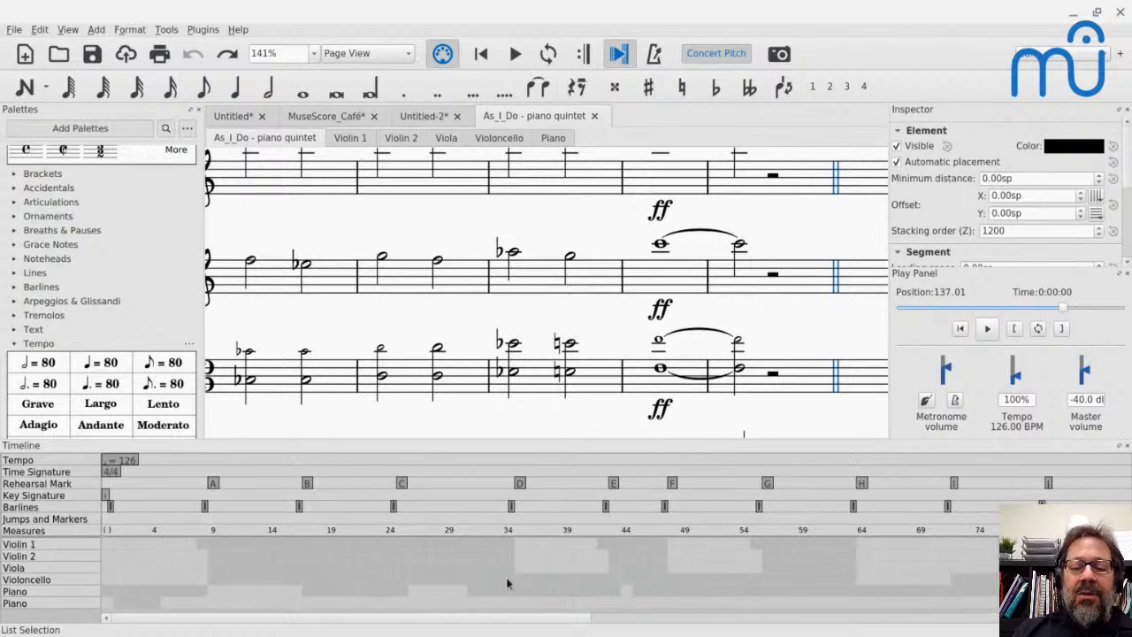
- Jump between Timeline cells for Violin 2 measures 67, 77 and 72 and Violin 1 measures 80 and 69, ending on Violin 1 measure 80
scroll(507, 583, right, 10)
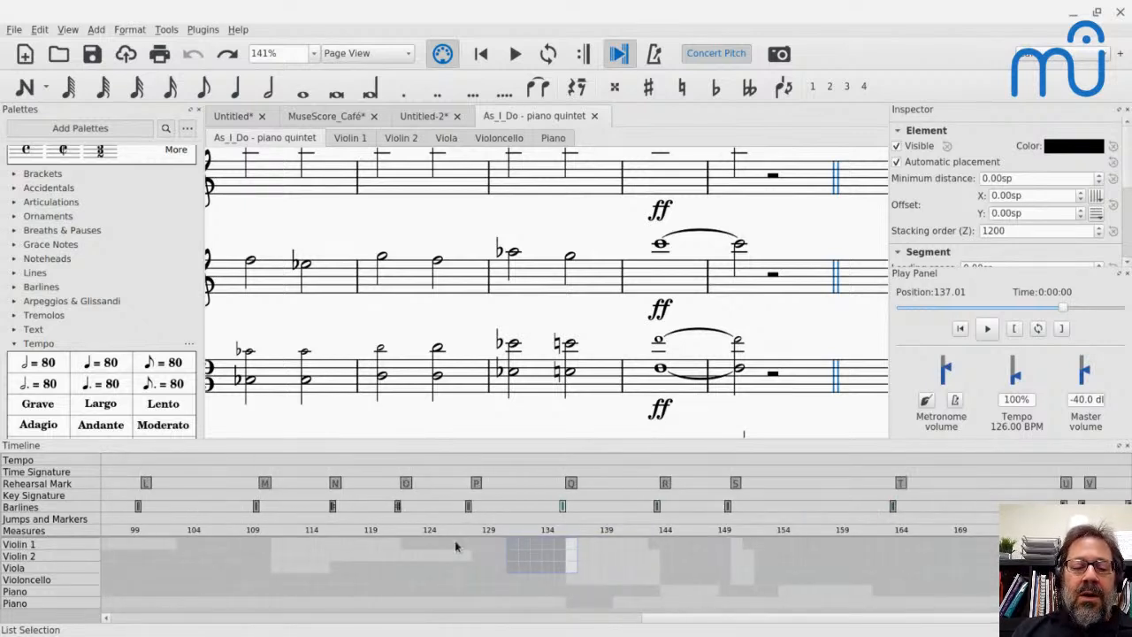
scroll(331, 564, left, 7)
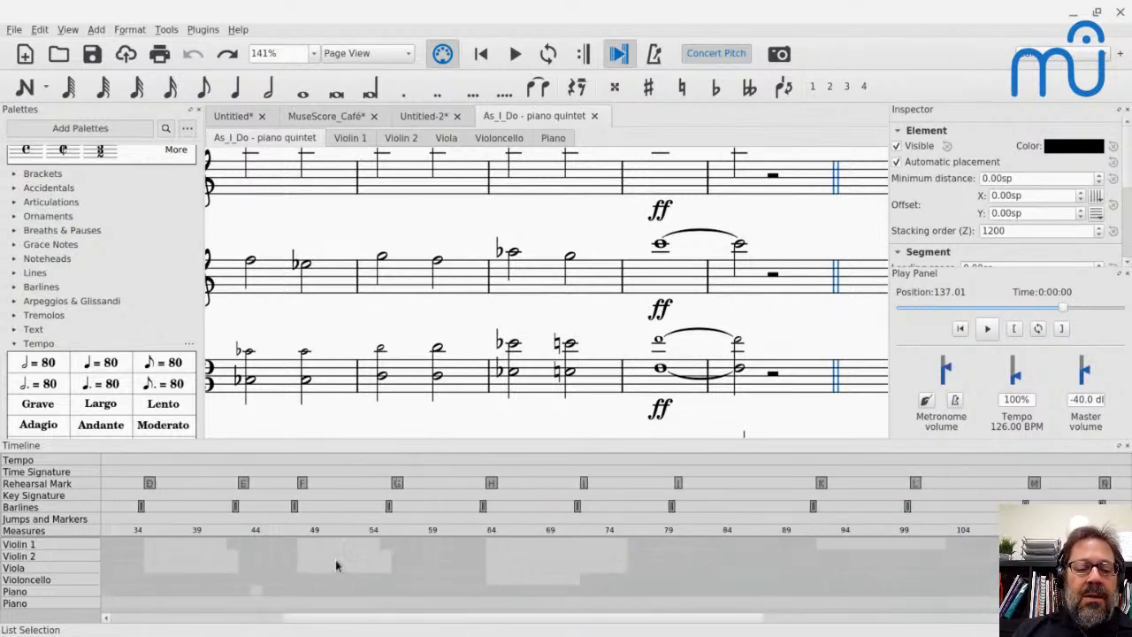
click(518, 555)
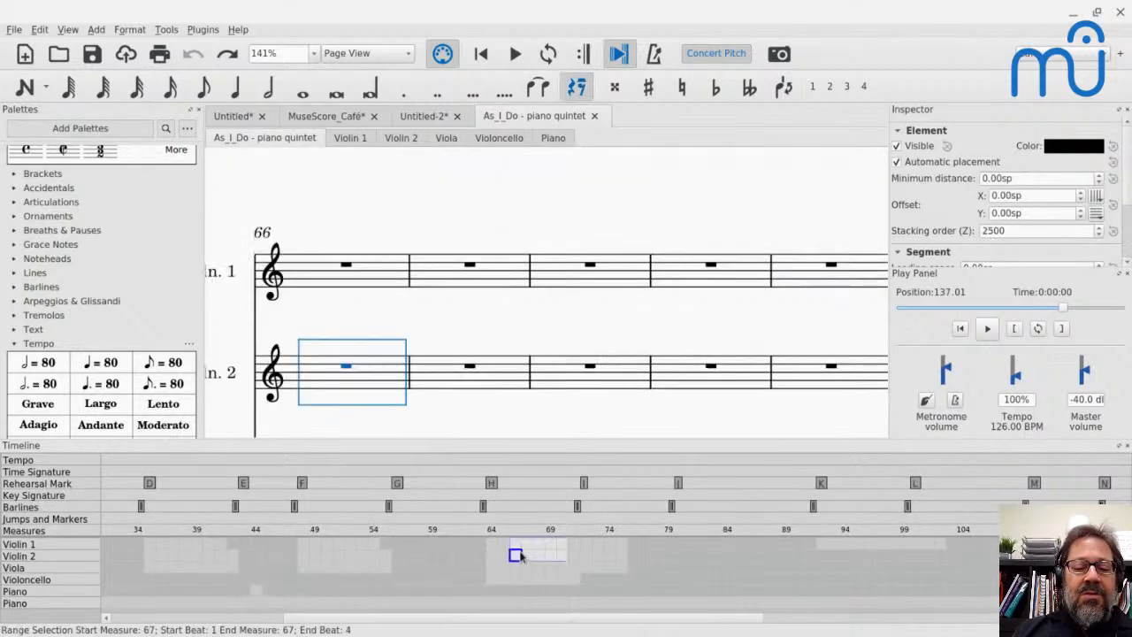
click(635, 555)
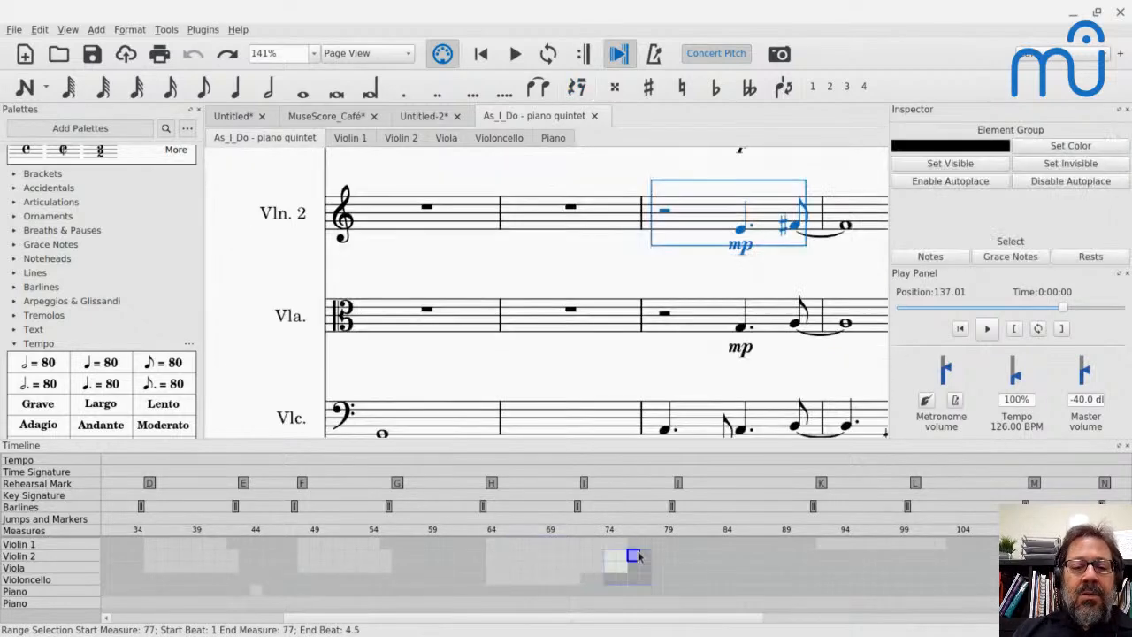
click(575, 555)
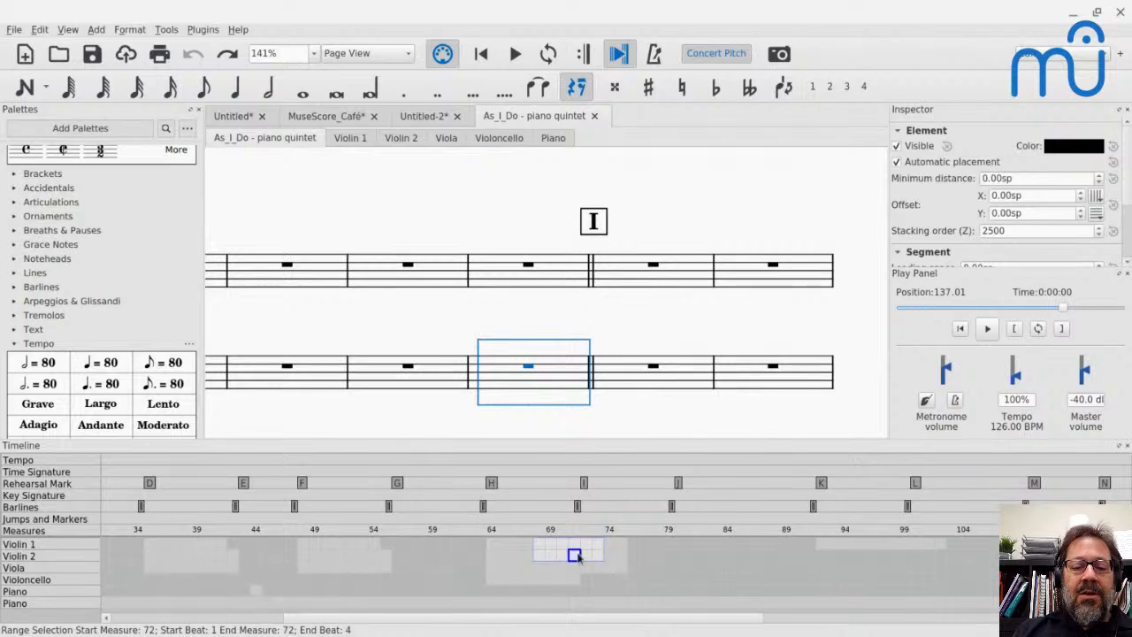
click(673, 546)
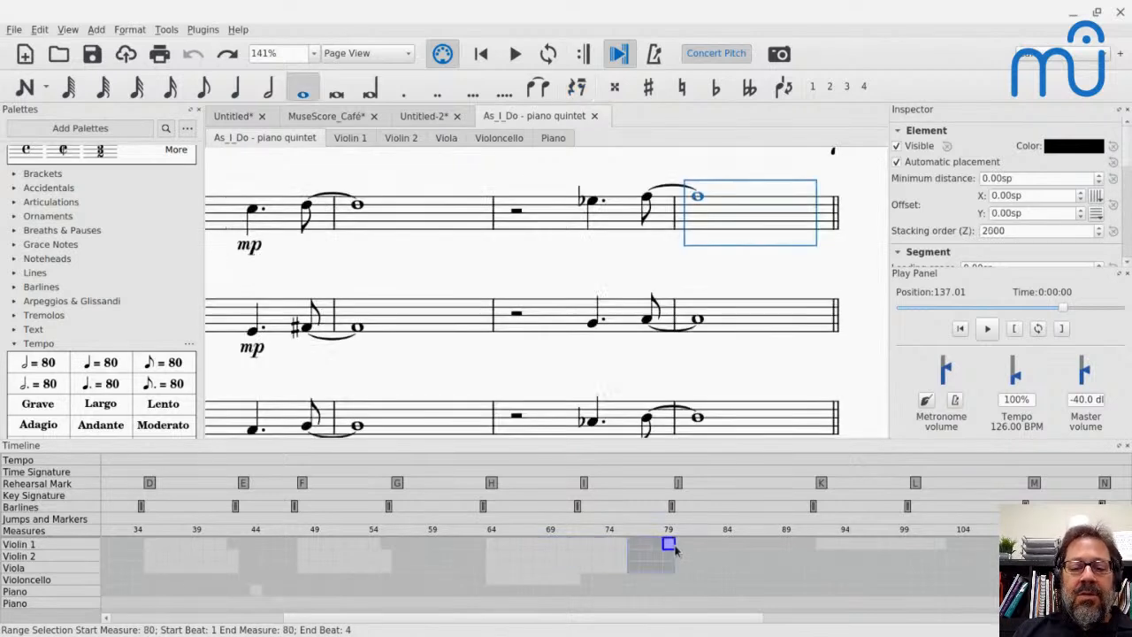
click(540, 546)
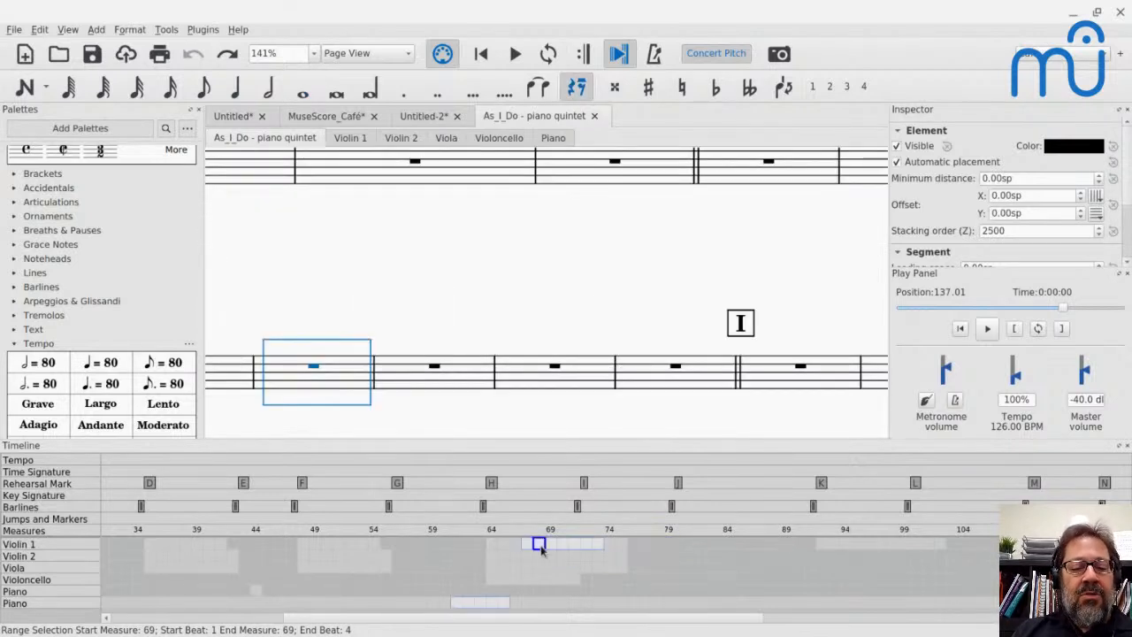
click(670, 545)
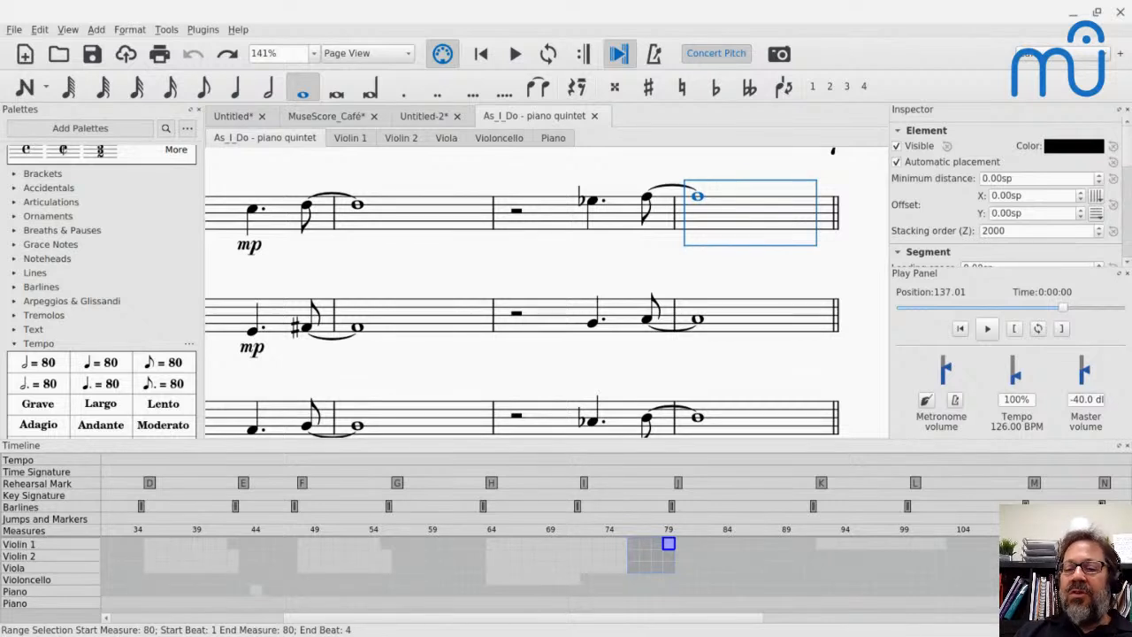
- Close the Timeline and enlarge the Inspector by shrinking the Play Panel below it
click(1128, 447)
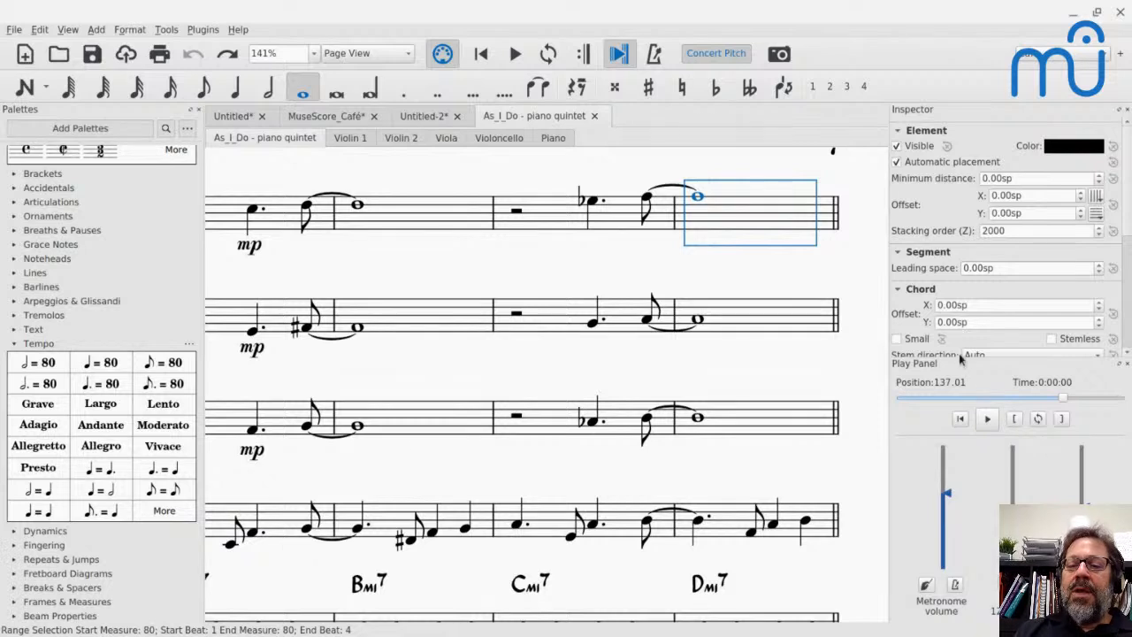
drag(956, 356, 964, 487)
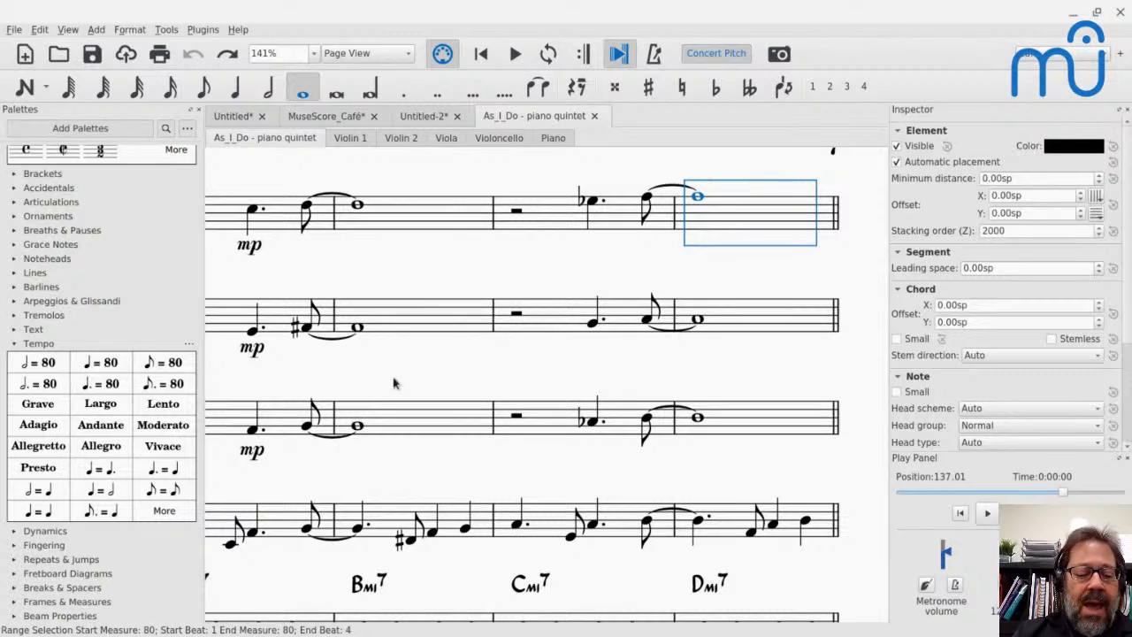
- Show the Navigator, enlarge it, and jump through its thumbnails to page 4 and page 6
click(68, 31)
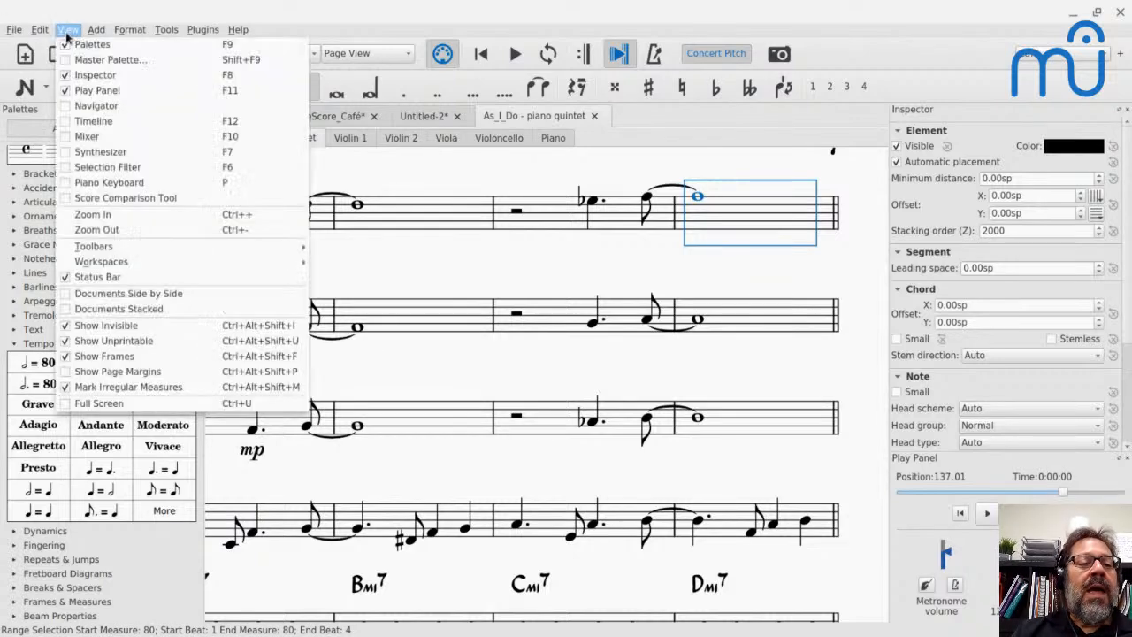
click(79, 120)
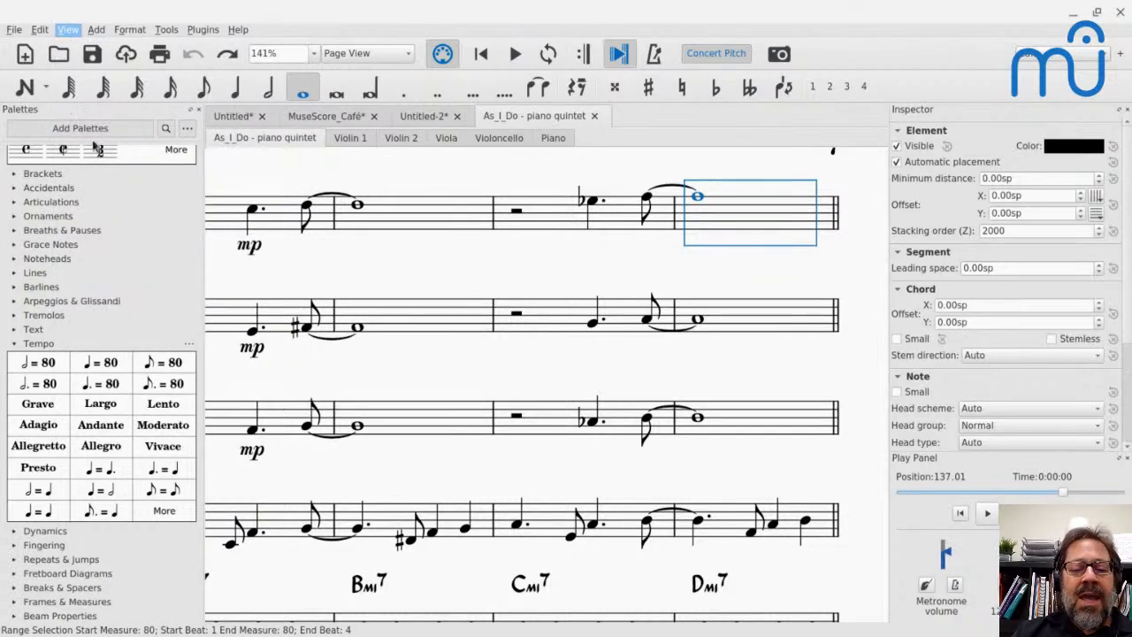
drag(453, 552, 472, 448)
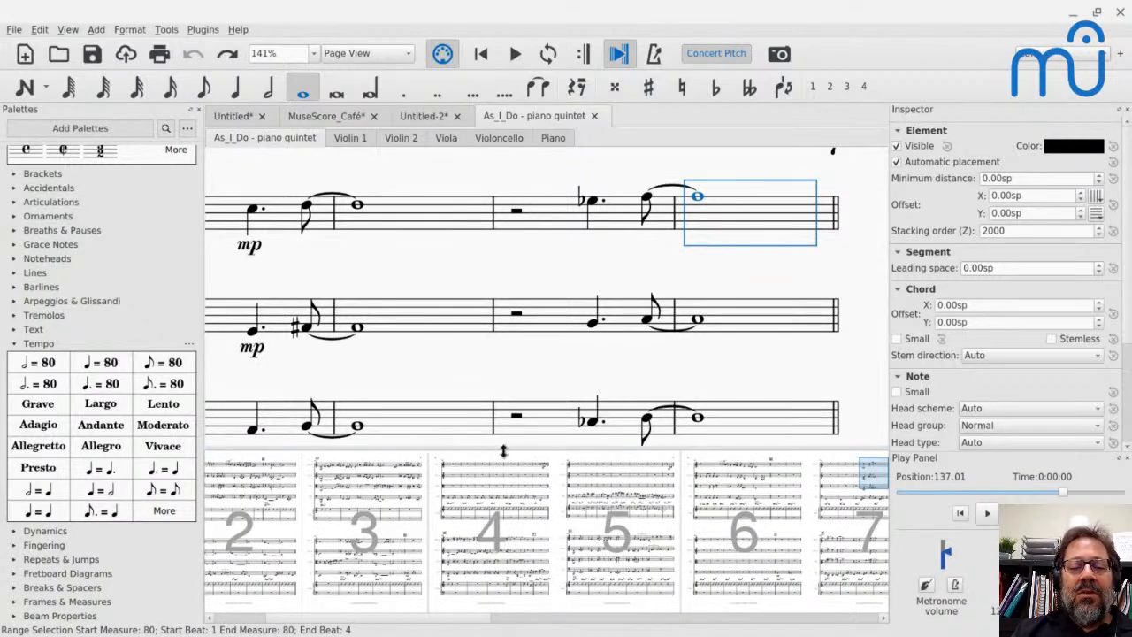
click(500, 481)
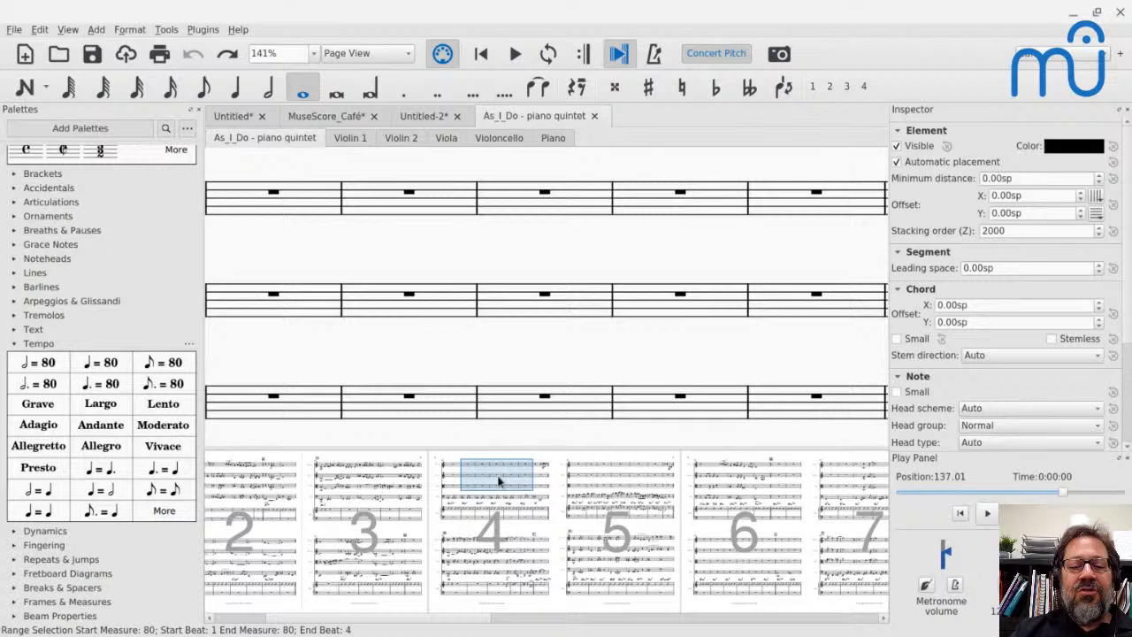
click(730, 484)
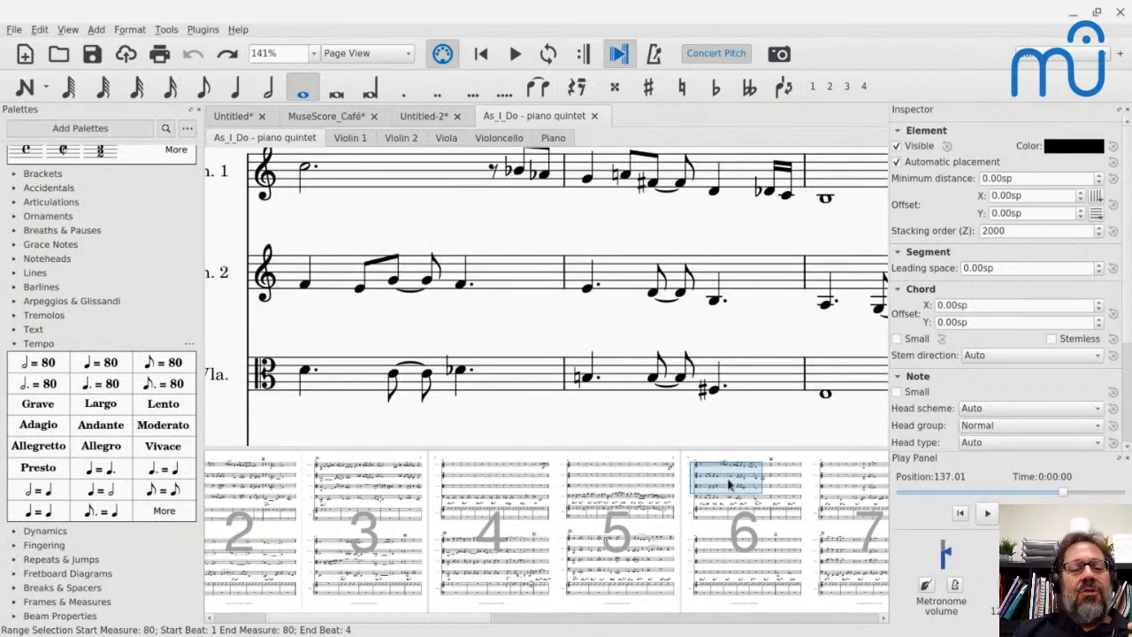
- Shrink the Navigator back to a thin strip and move its view frame from page 6 to between pages 8 and 9
drag(664, 449, 659, 541)
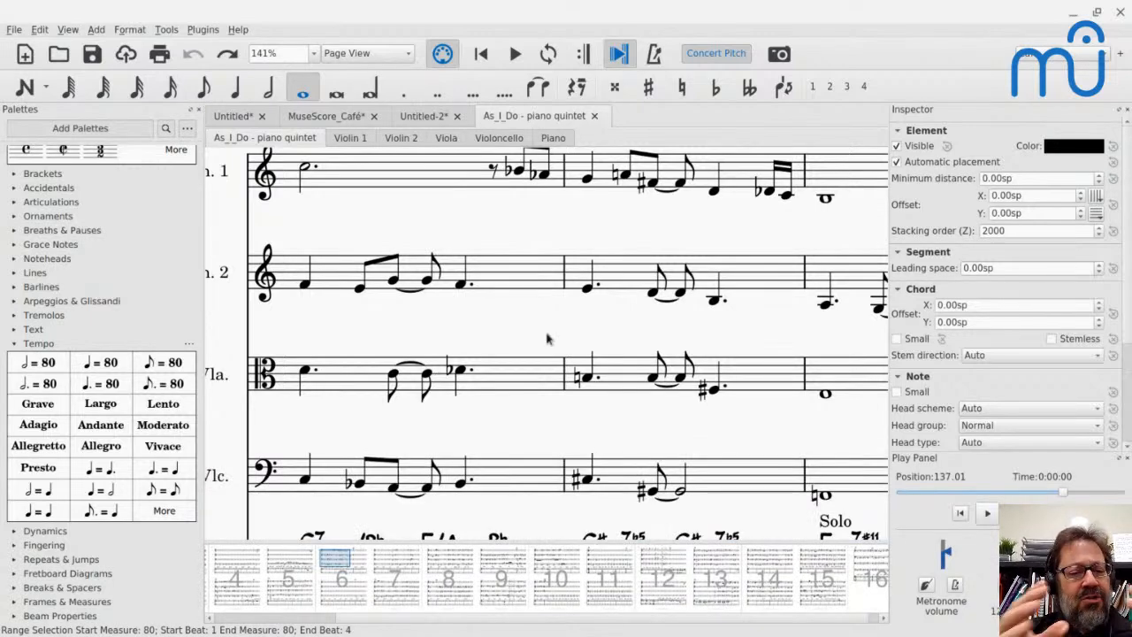
click(68, 30)
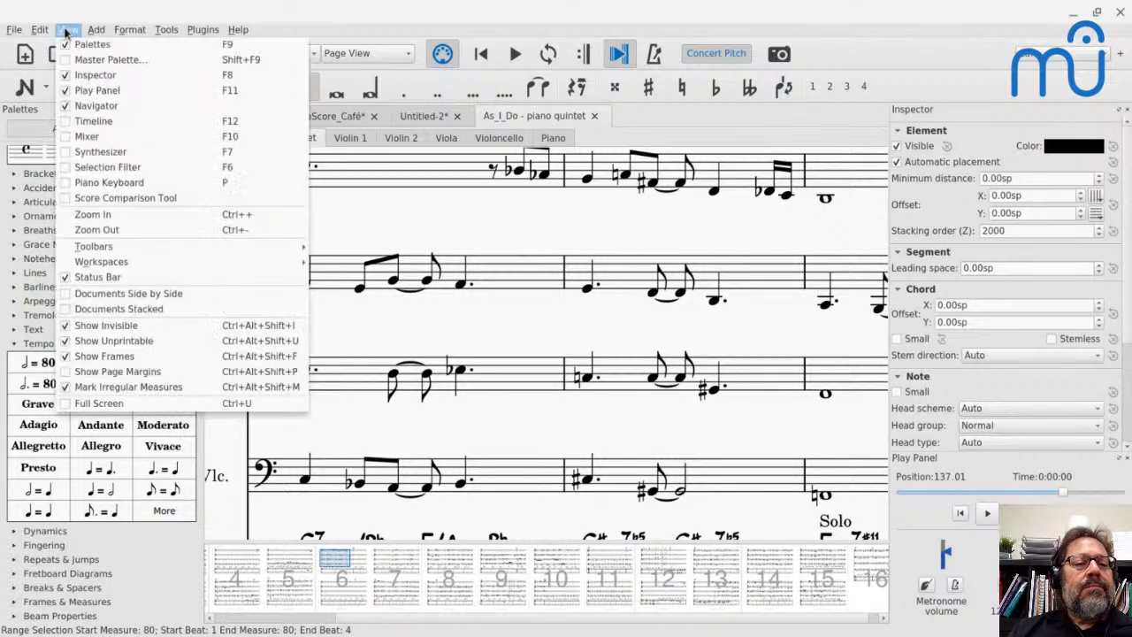
mouse_move(101, 251)
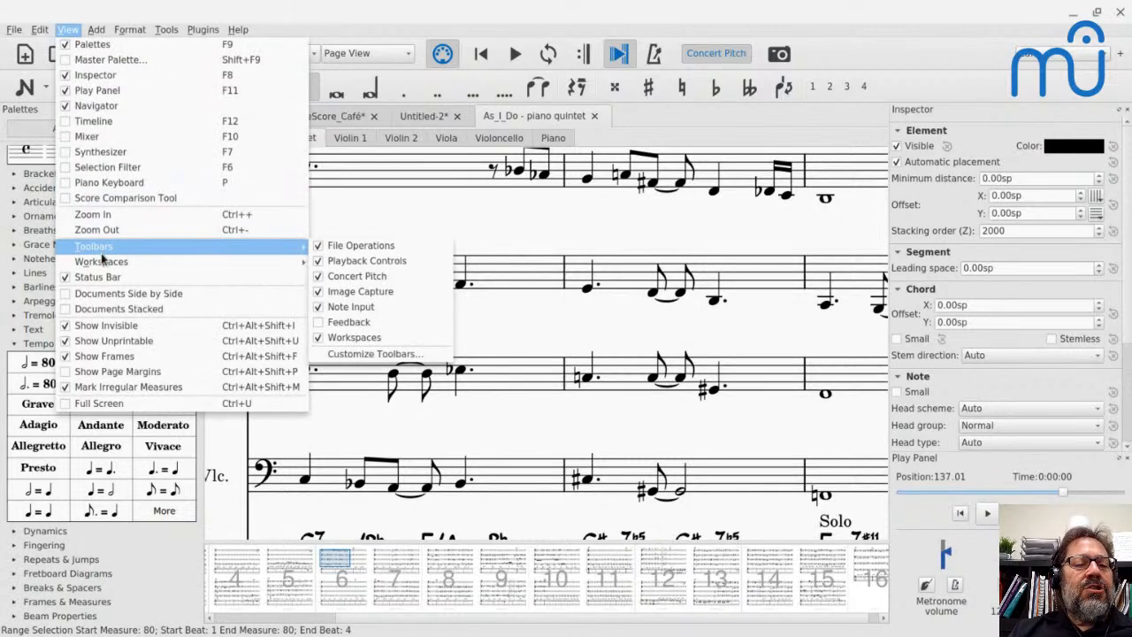
click(364, 571)
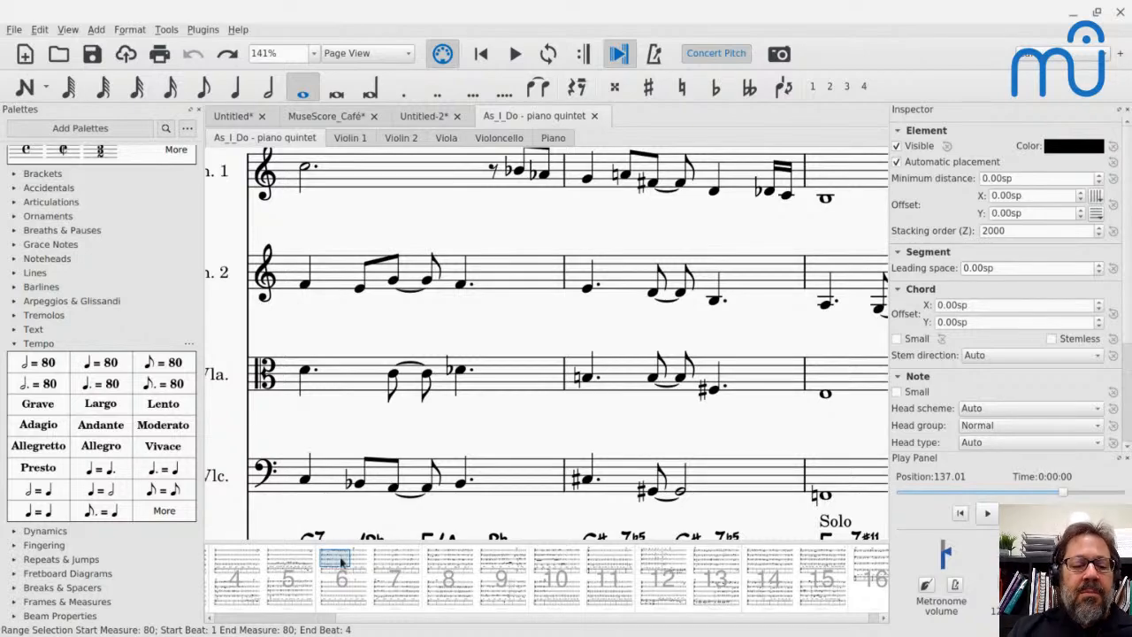
drag(342, 562, 484, 563)
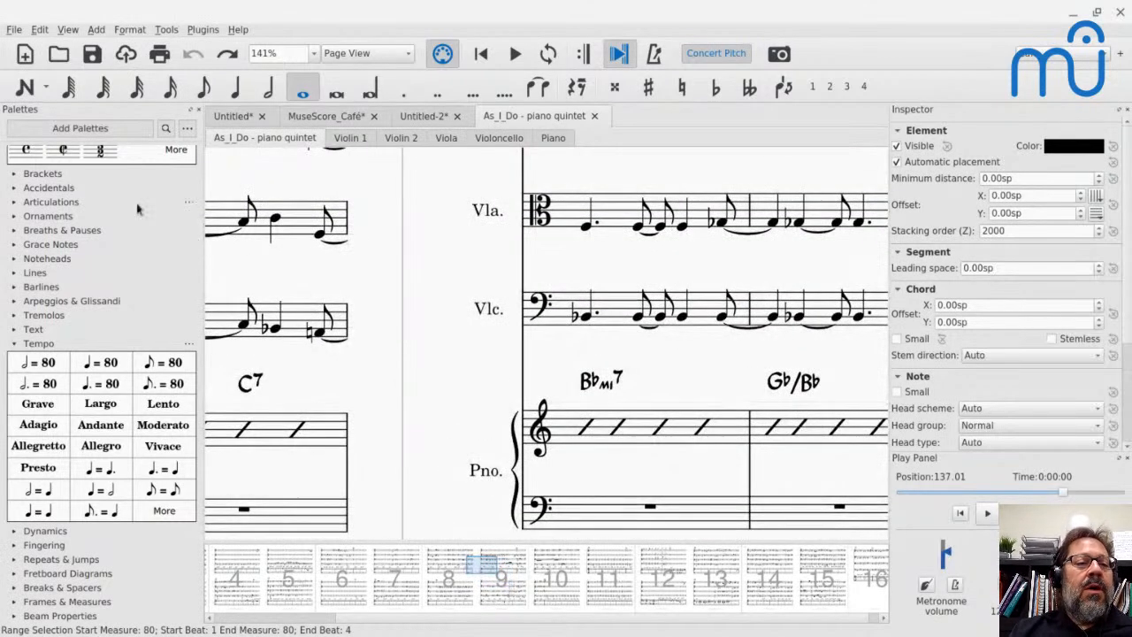
- Hide the Navigator and read the YouTube live-chat question about ending a chord symbol's playback sooner
click(67, 30)
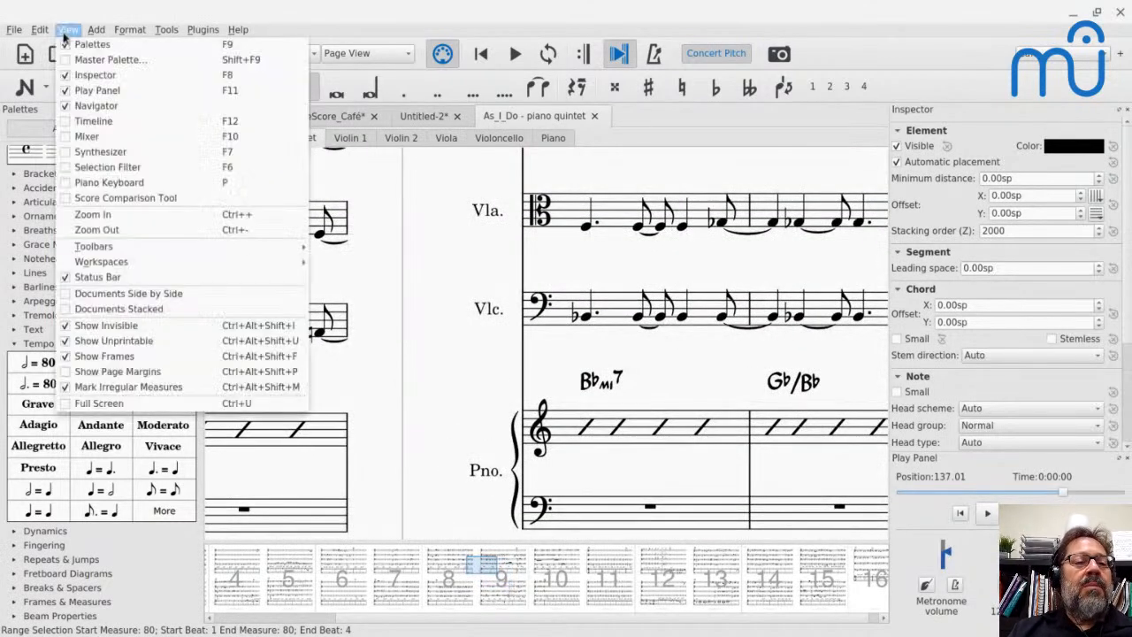
click(74, 106)
key(alt+Tab)
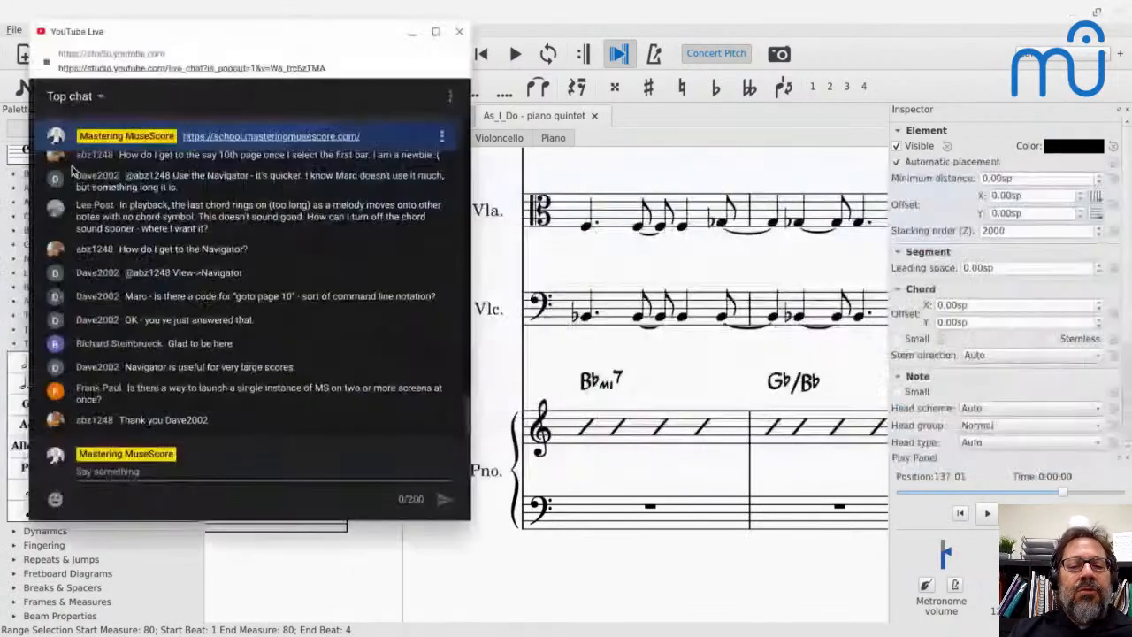
scroll(123, 239, up, 3)
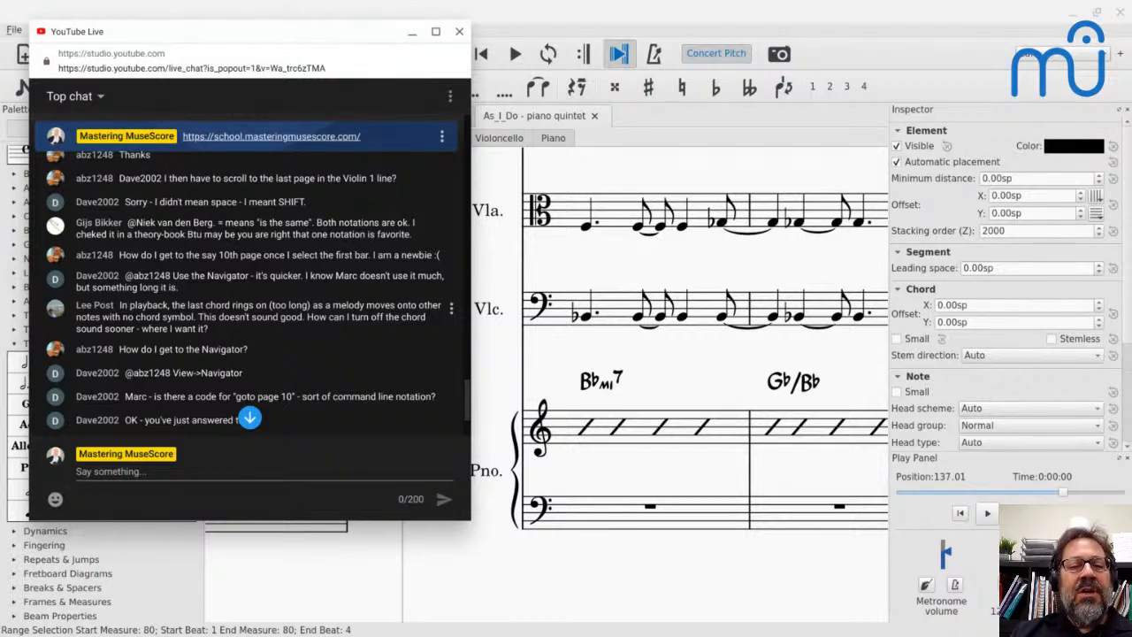
click(481, 12)
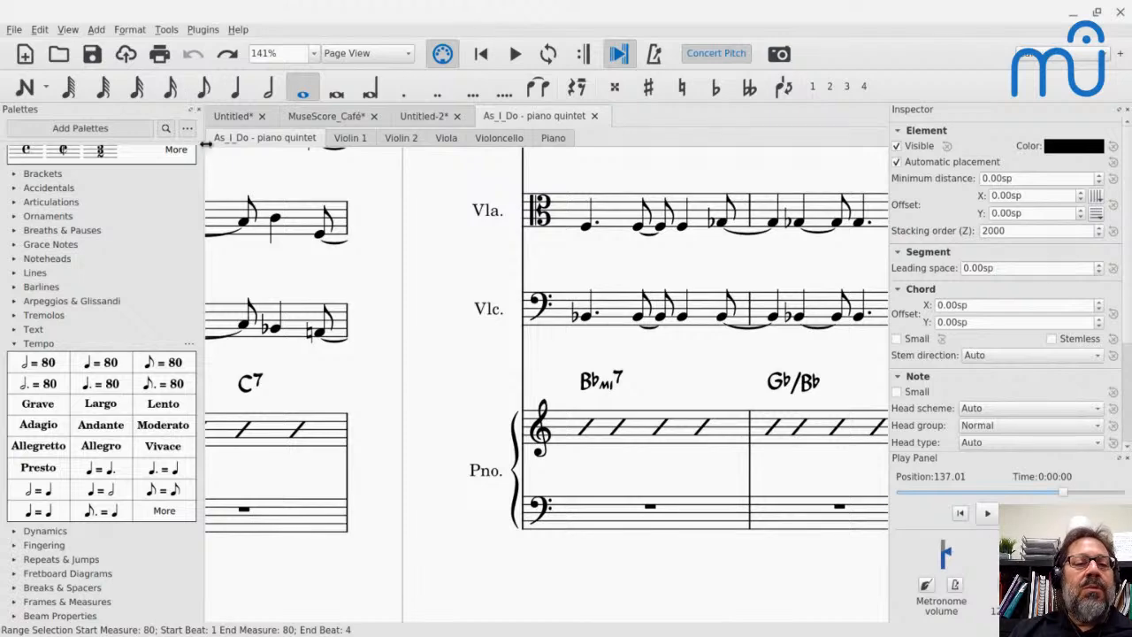
- Switch to the Untitled score and add a C chord symbol at measure 39 in the last system
click(232, 120)
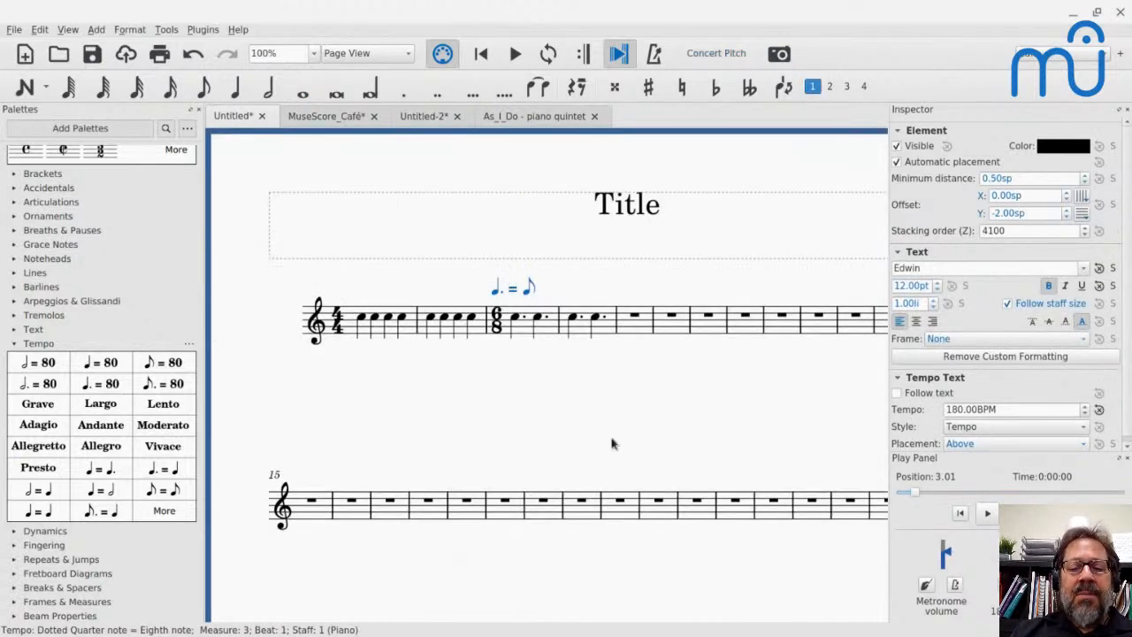
scroll(612, 445, right, 5)
scroll(556, 505, down, 5)
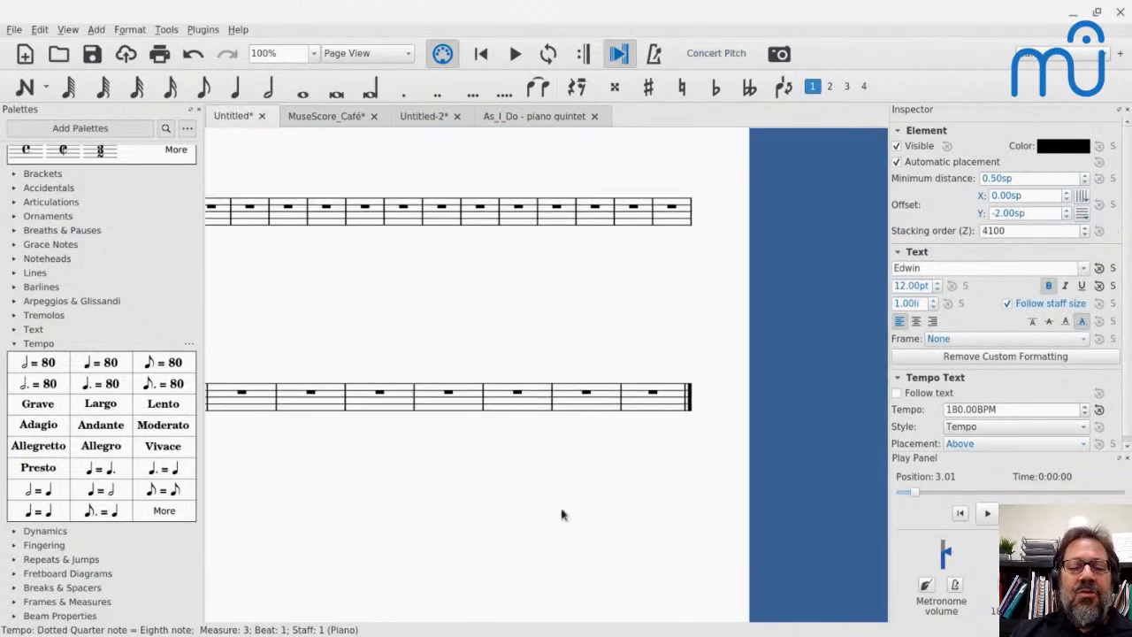
click(453, 395)
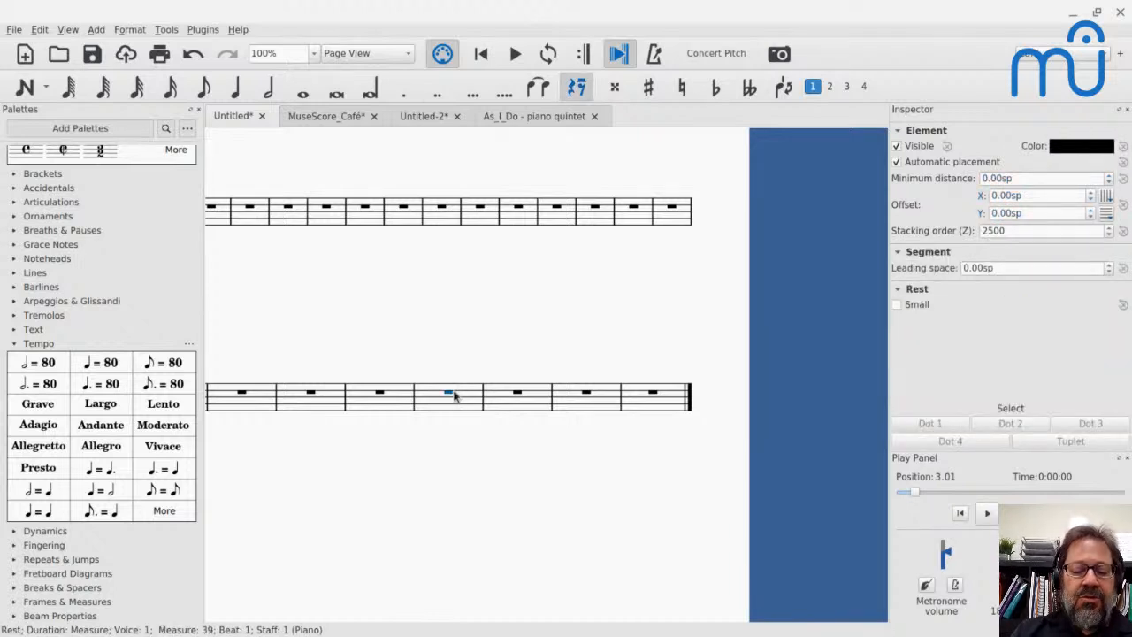
key(ctrl+k)
text(C)
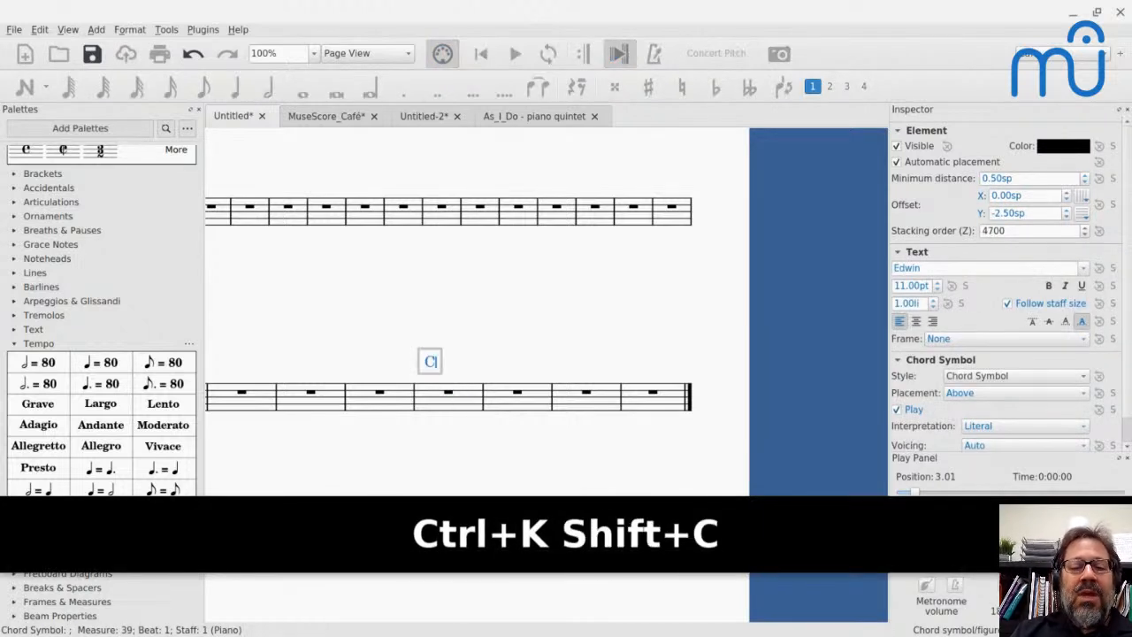
key(Escape)
- Enter a whole-note C at the start of measure 39, under the C chord symbol
click(450, 400)
key(n)
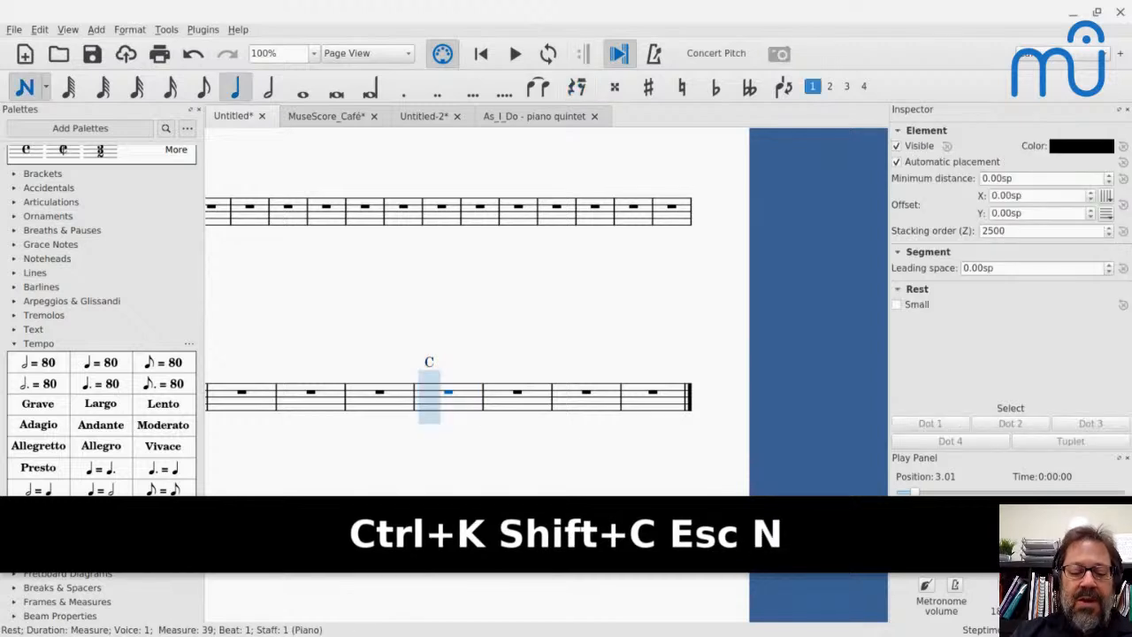
key(7)
key(c)
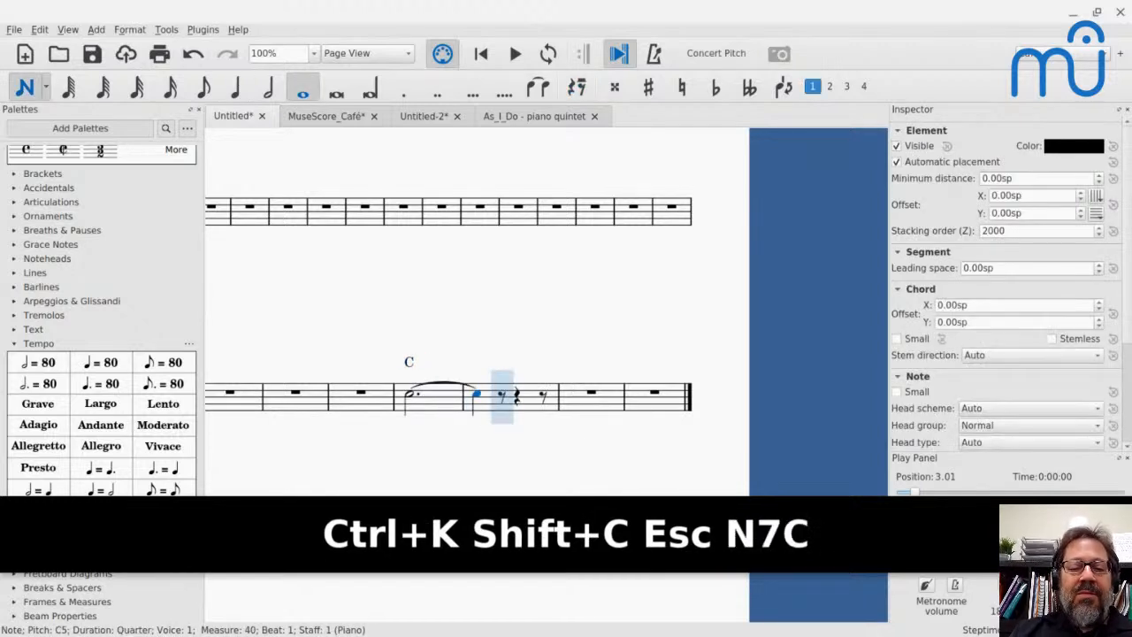
key(Escape)
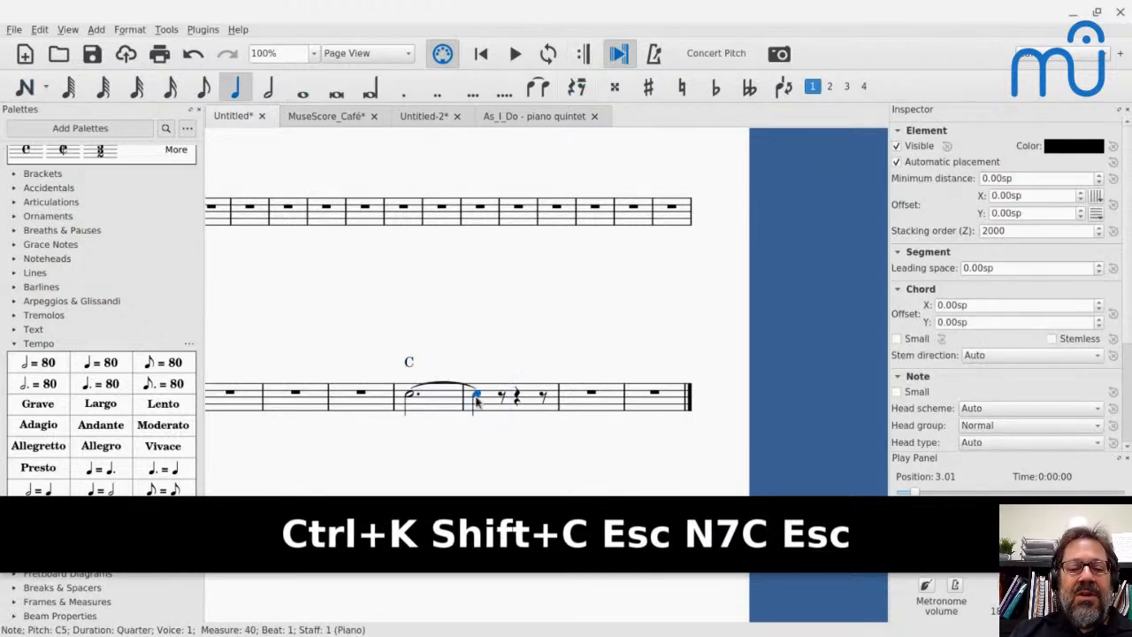
- Enter the eighth notes C, D, E, F, D, E, D starting at the beginning of measure 41
click(577, 400)
key(n)
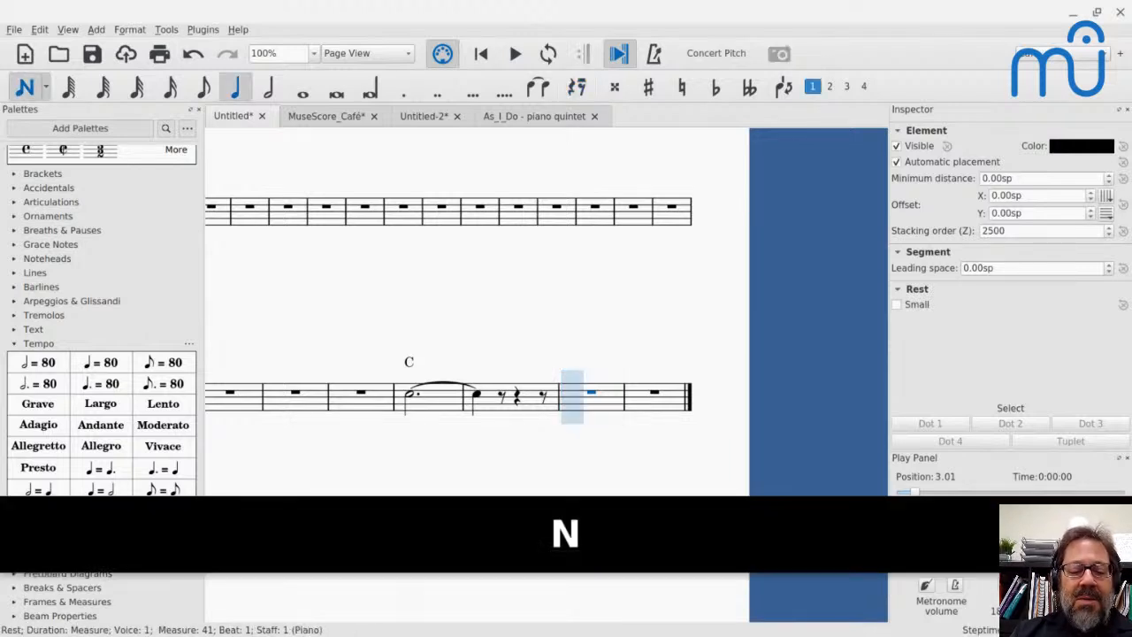
key(4)
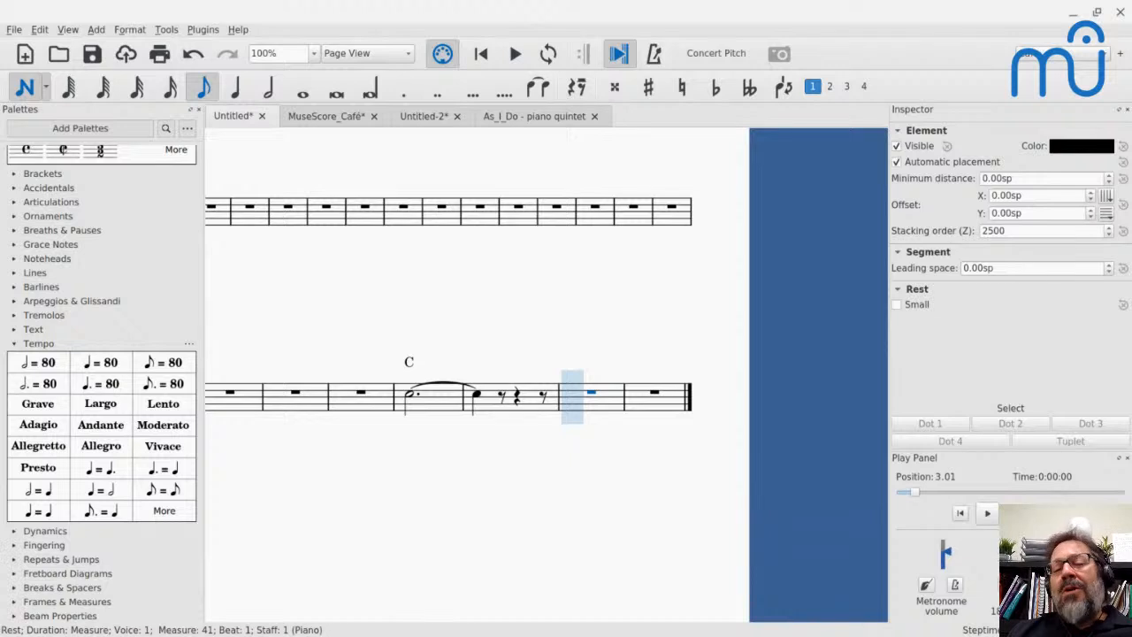
key(4)
key(c)
key(d)
key(e)
key(f)
key(d)
key(e)
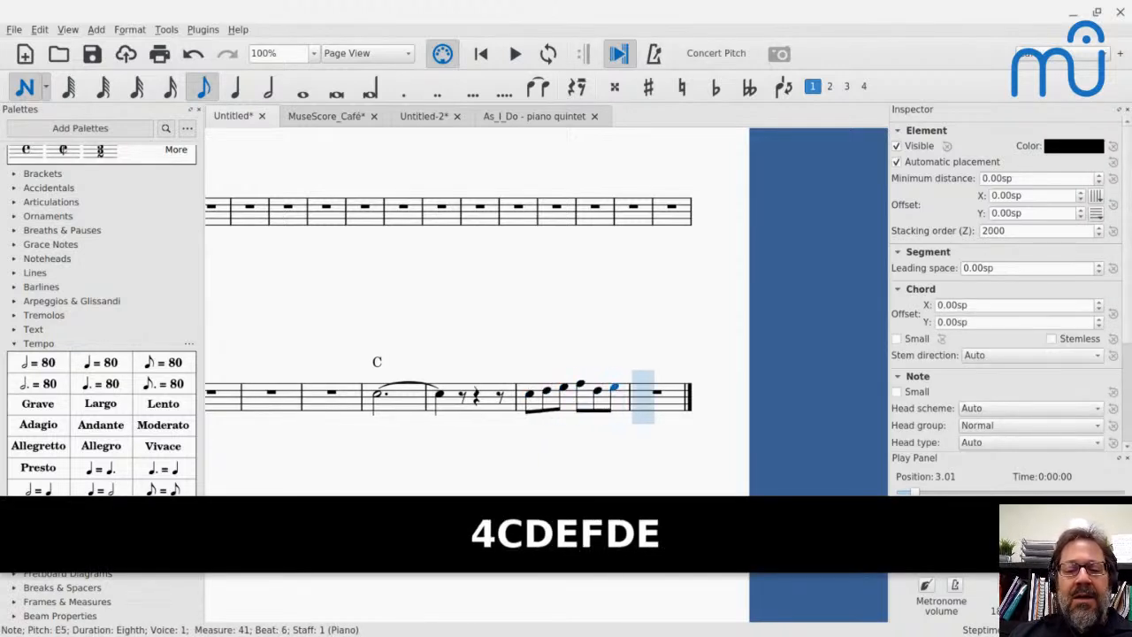
key(d)
key(Escape)
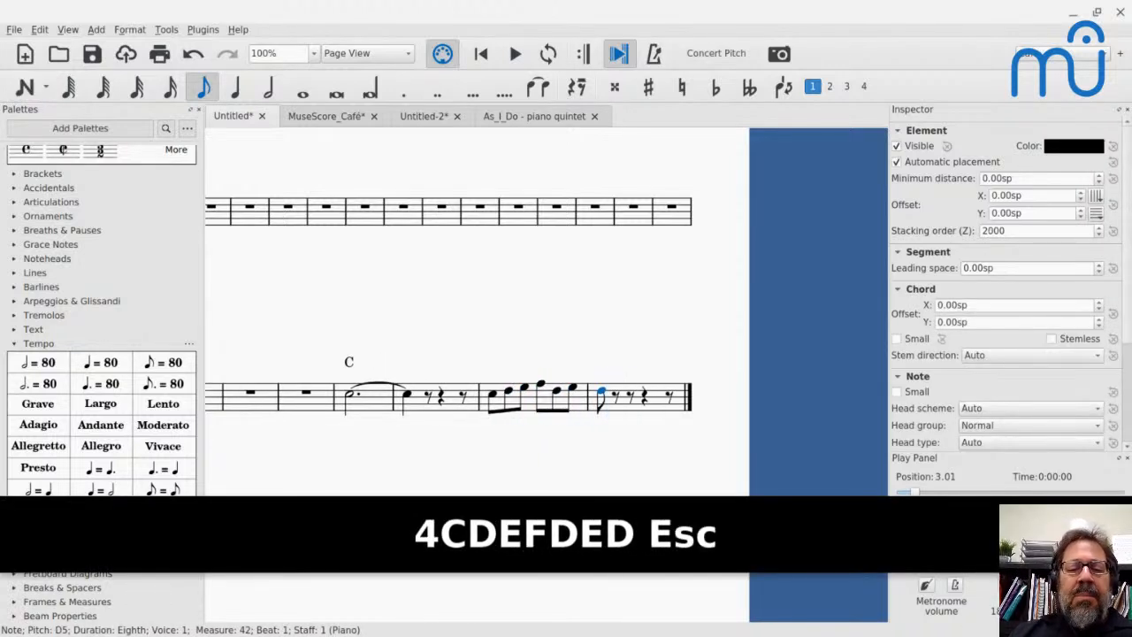
- Play the passage from the tied C in measure 39 to hear how long the C chord rings
click(352, 400)
key(space)
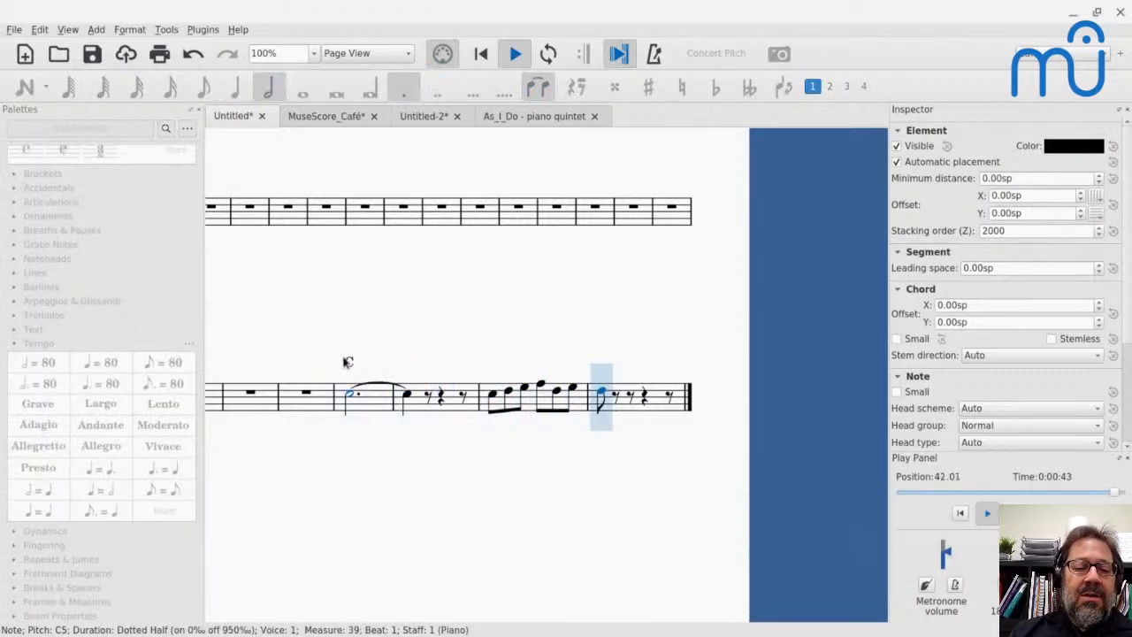
key(space)
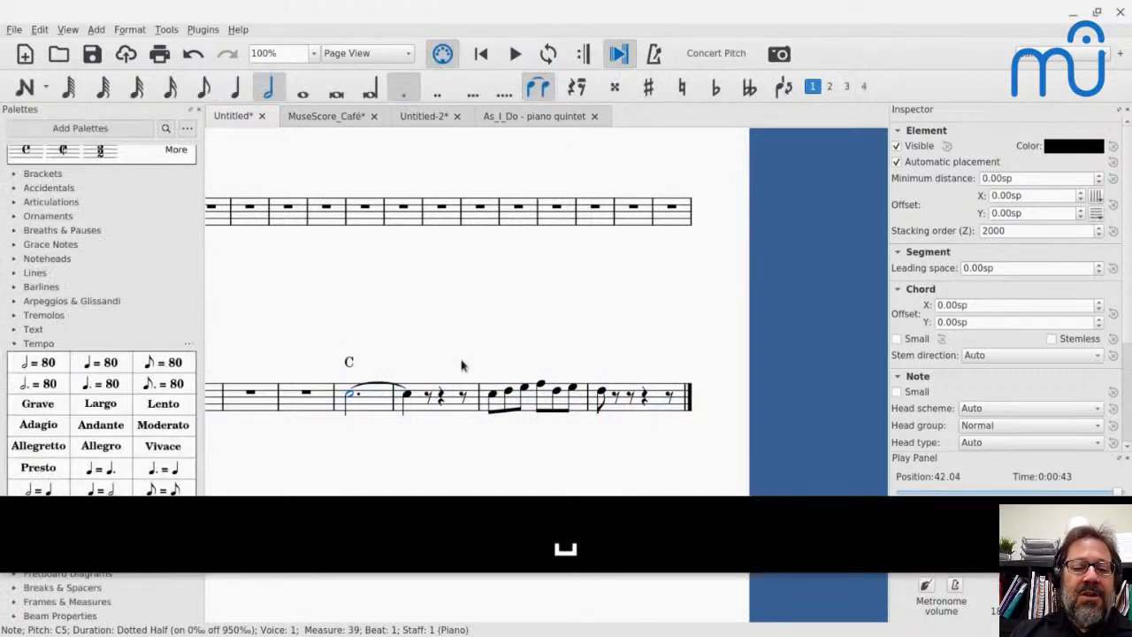
- Add an N.C. chord symbol above the first eighth note of measure 41
click(493, 397)
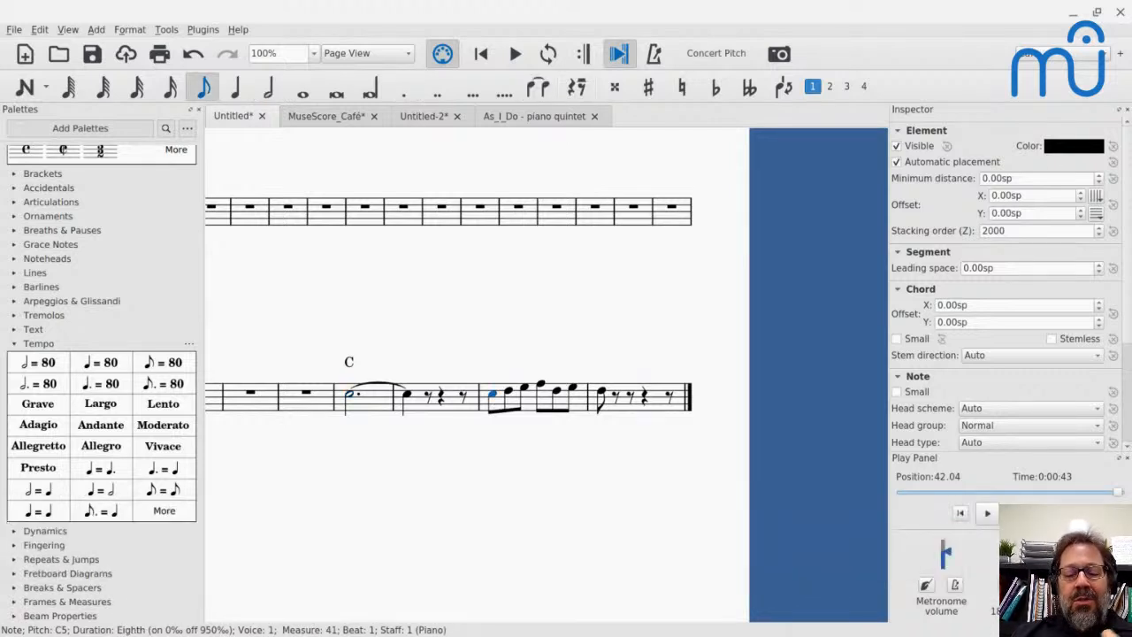
key(ctrl+k)
text(N.C.)
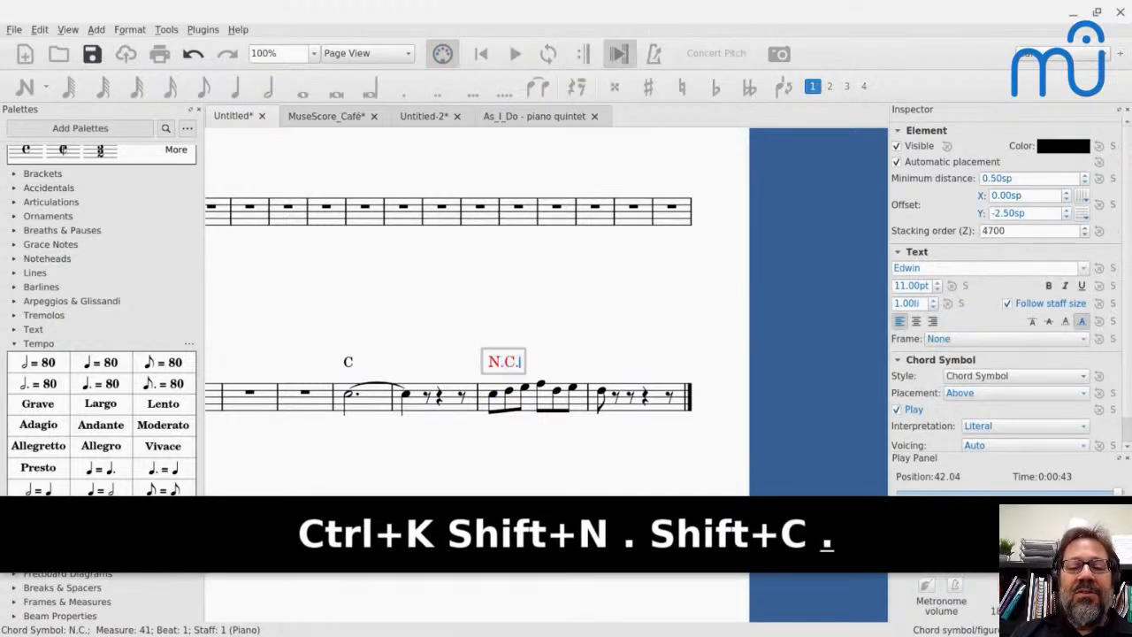
key(Escape)
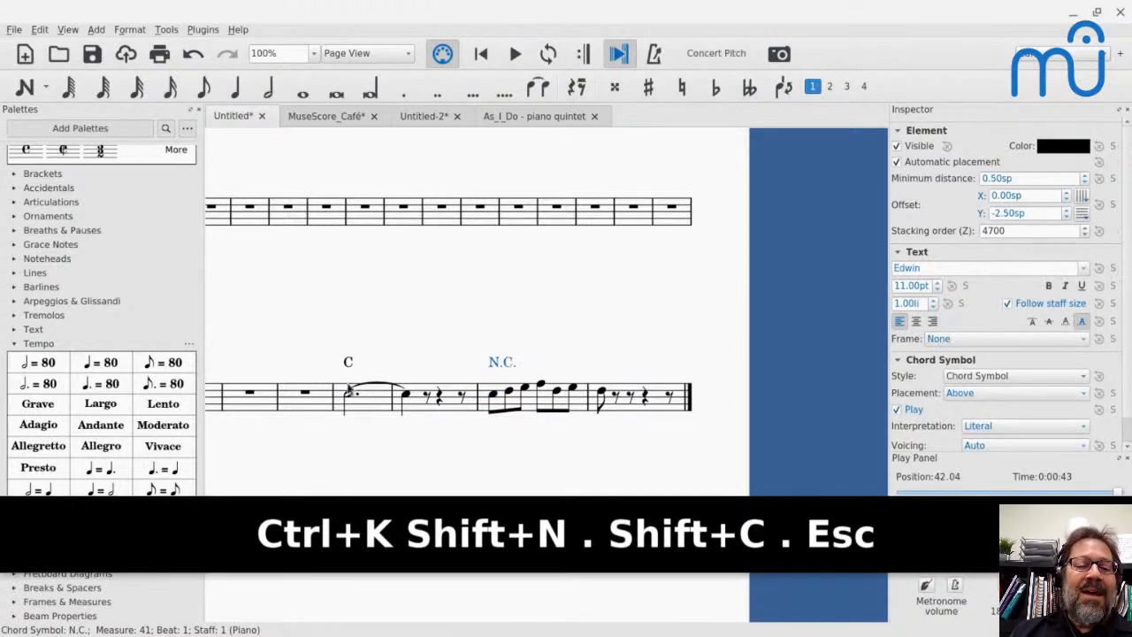
- Replay the passage from measure 39 to hear the C chord's playback with the N.C. symbol in place
click(353, 396)
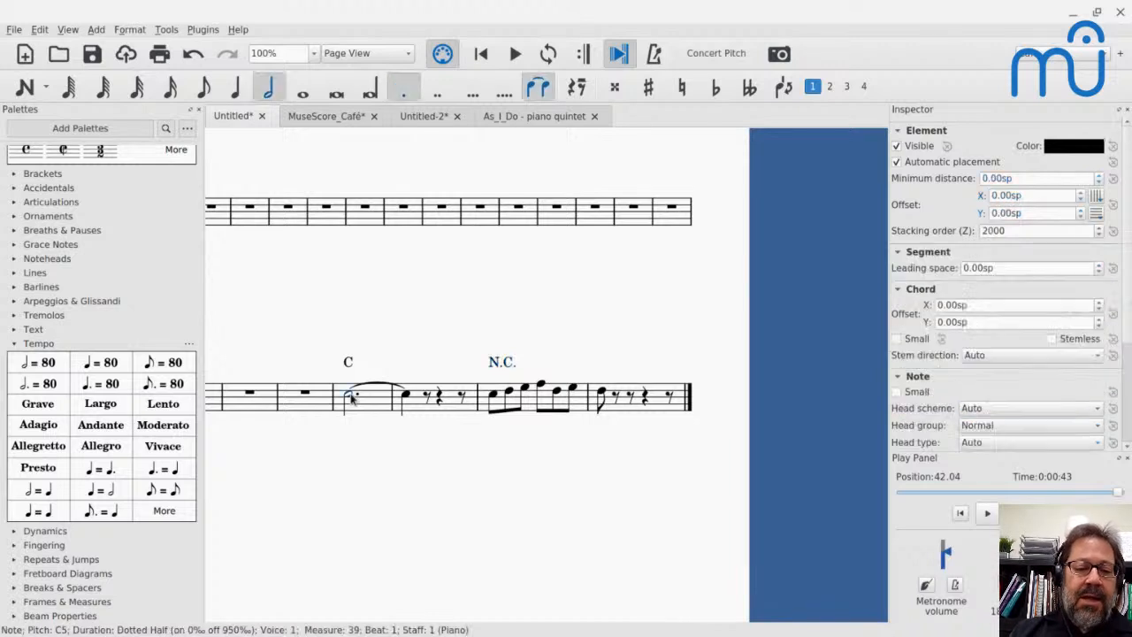
key(space)
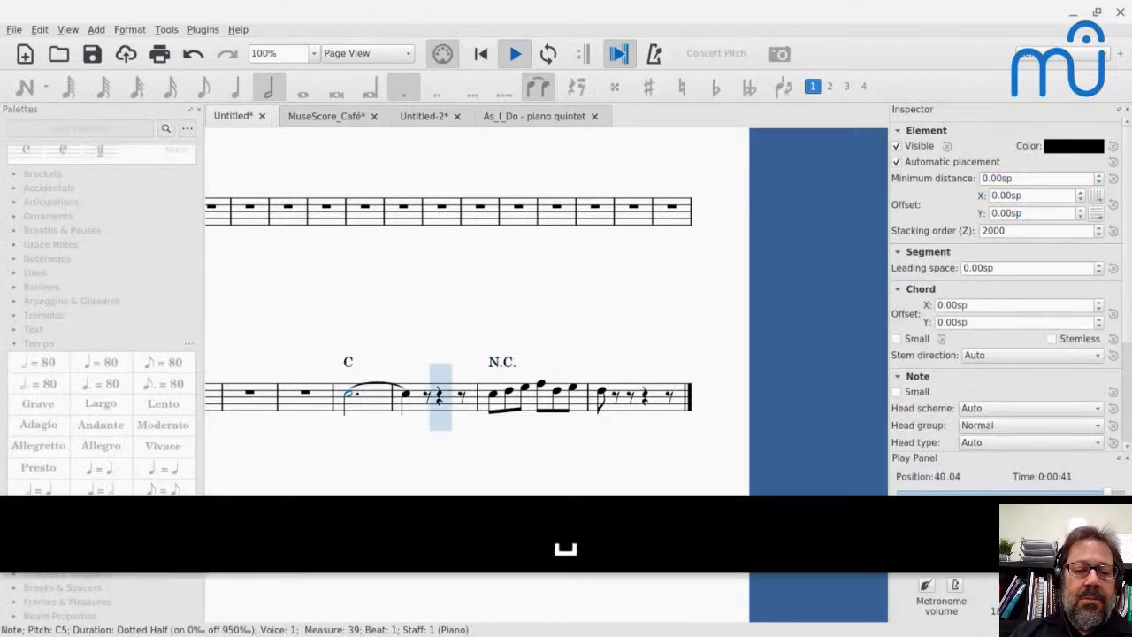
key(space)
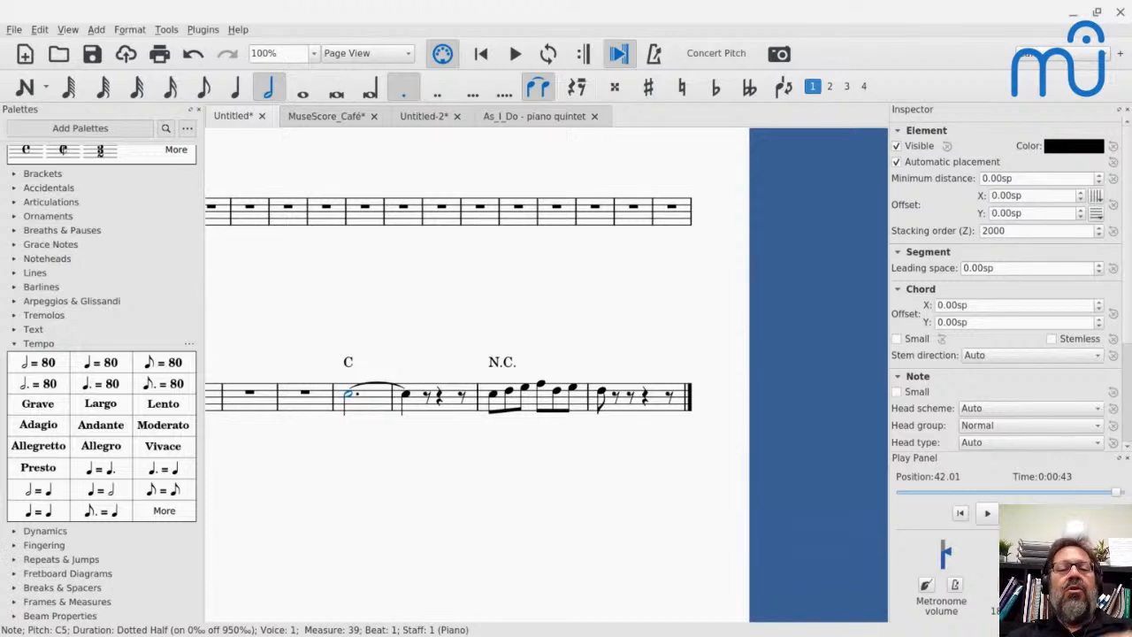
- Make the N.C. chord symbol at measure 41 invisible
click(508, 365)
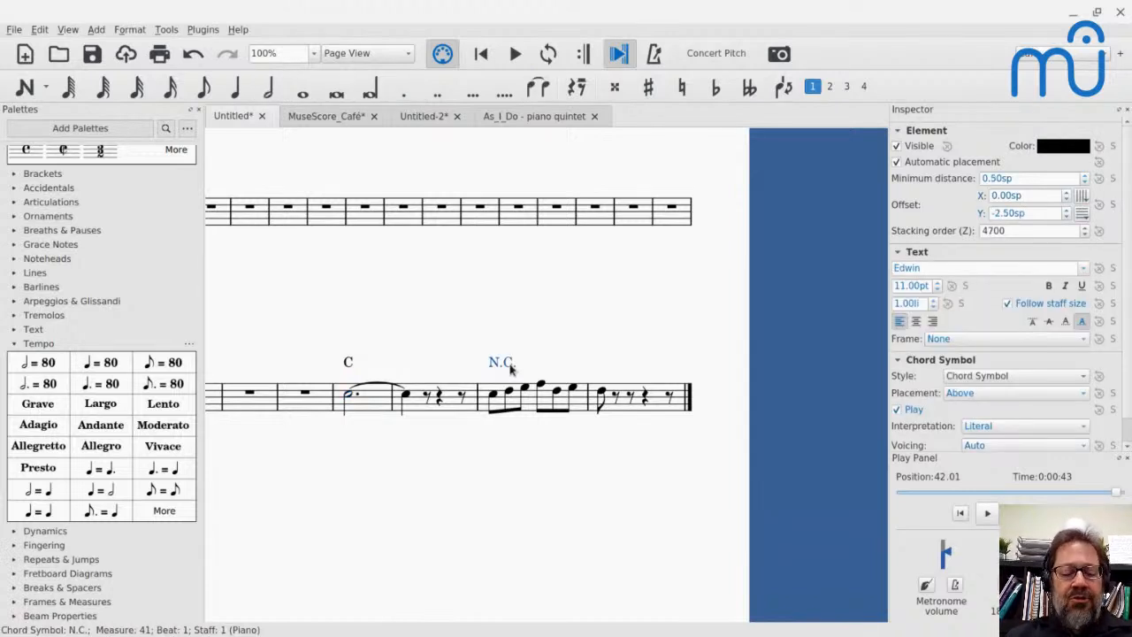
key(v)
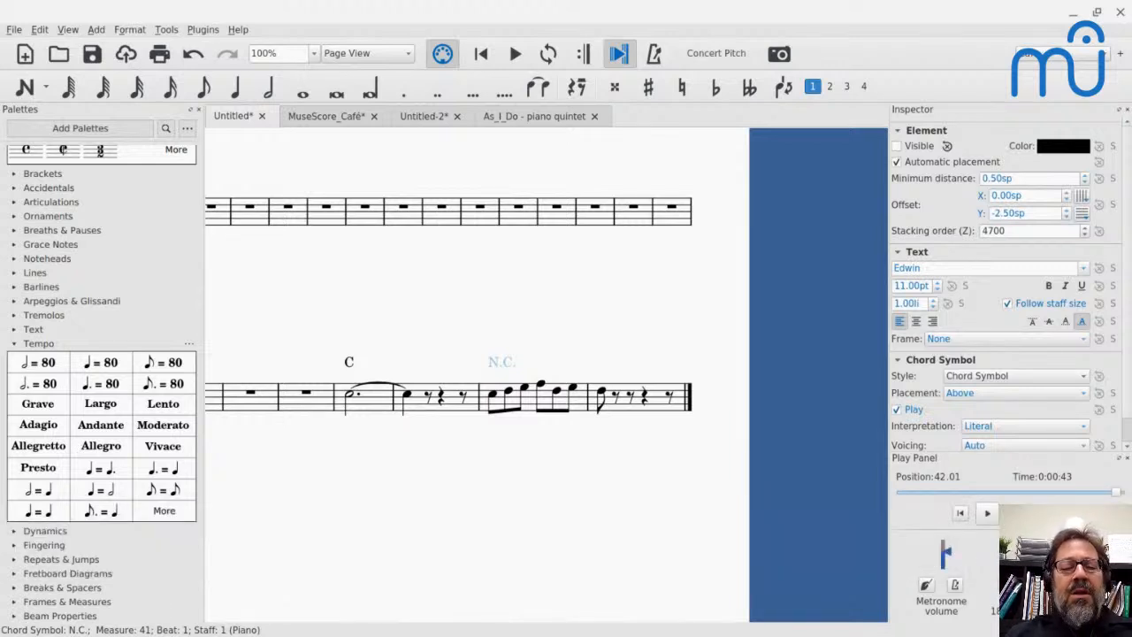
- Undo the N.C. symbol's invisibility and set the playback duration of the C chord symbol in measure 39 to Until Measure End
key(ctrl+c)
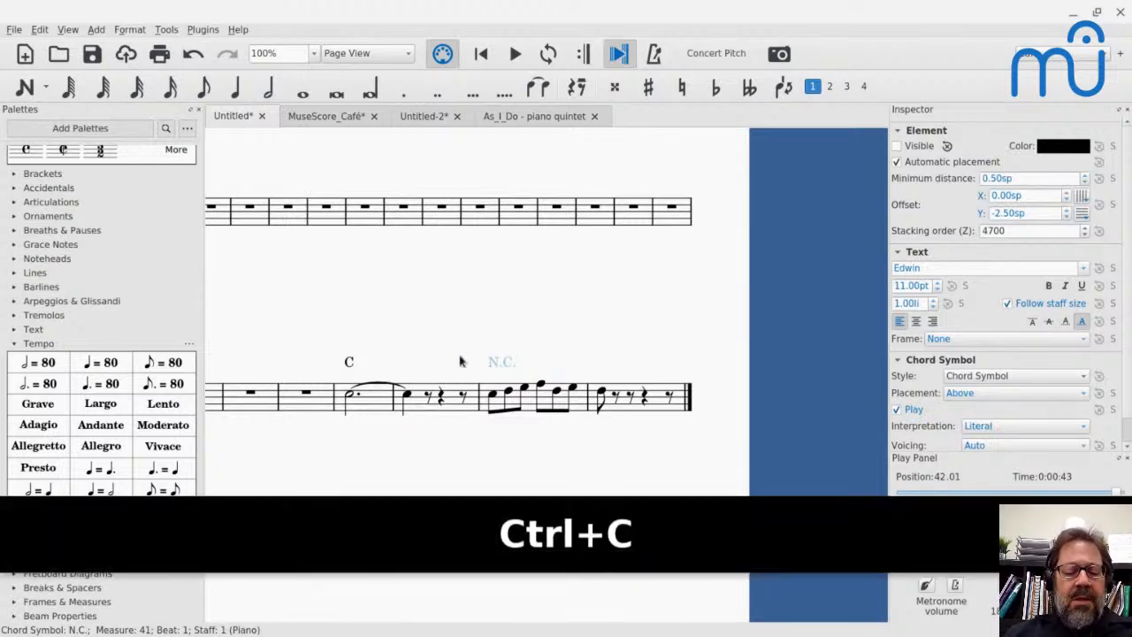
key(ctrl+z)
click(350, 362)
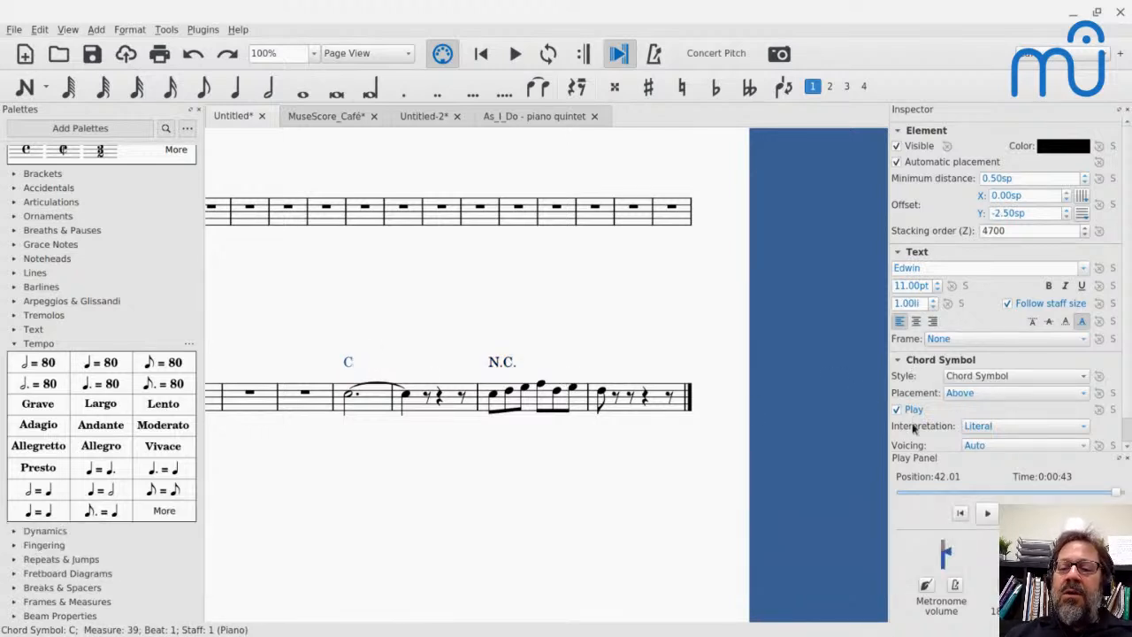
scroll(914, 428, down, 1)
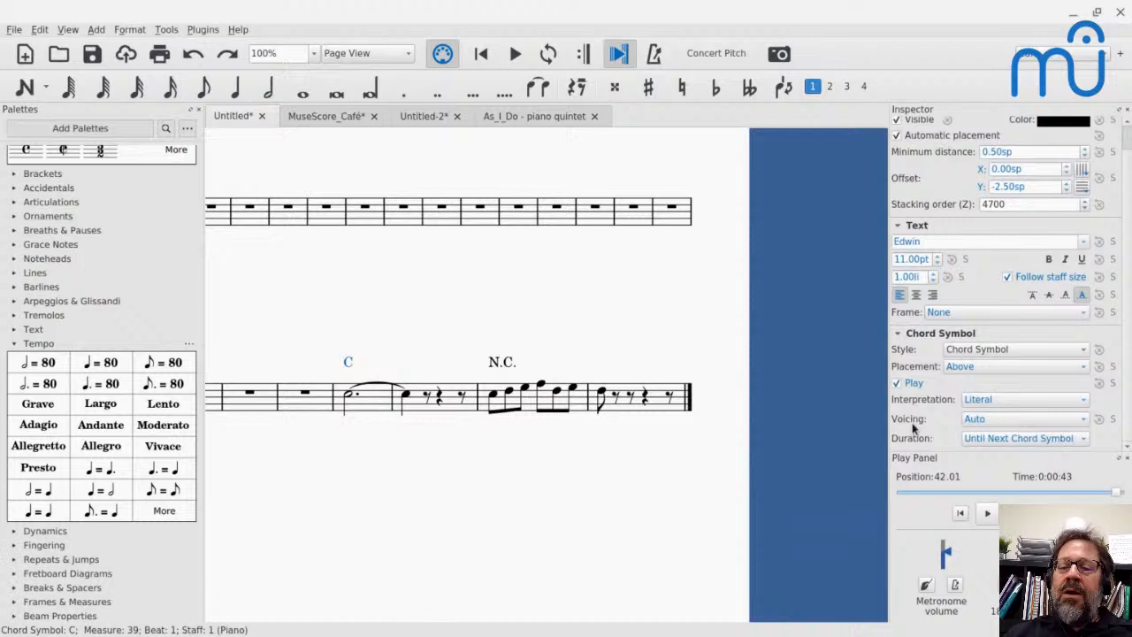
click(1011, 439)
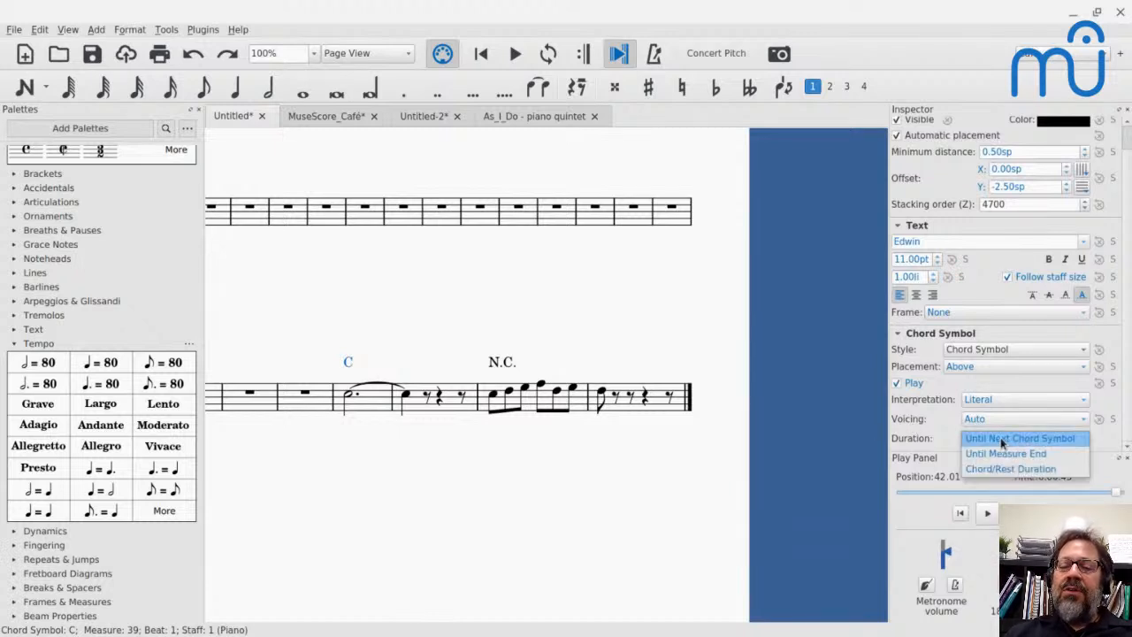
click(996, 456)
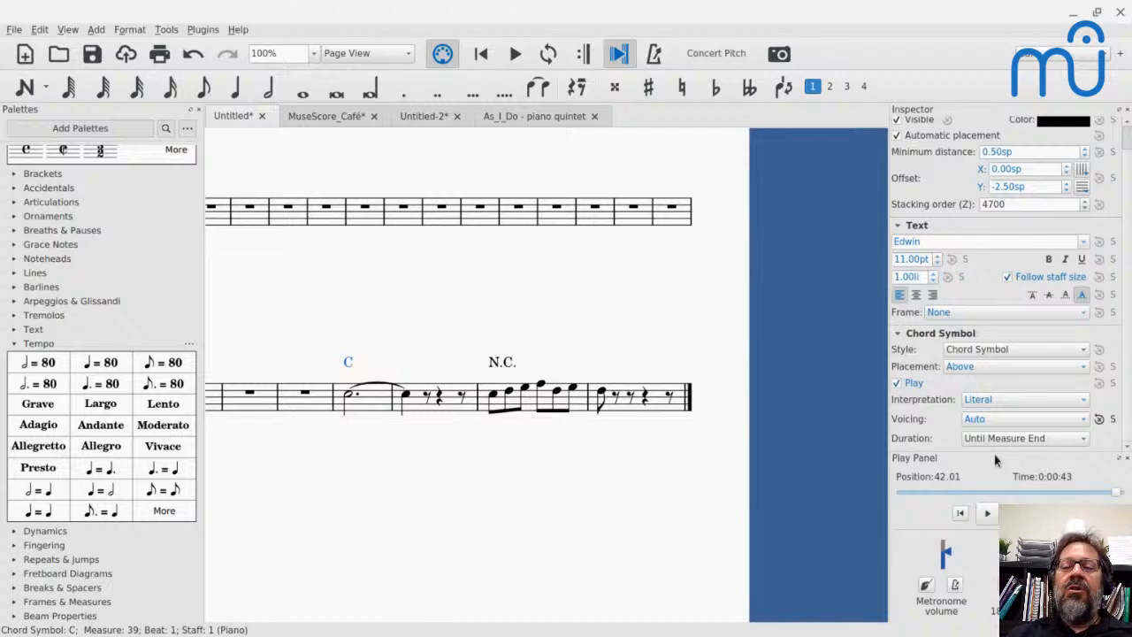
- Play the passage from measure 39 to hear the C chord with its playback limited to the measure
click(371, 409)
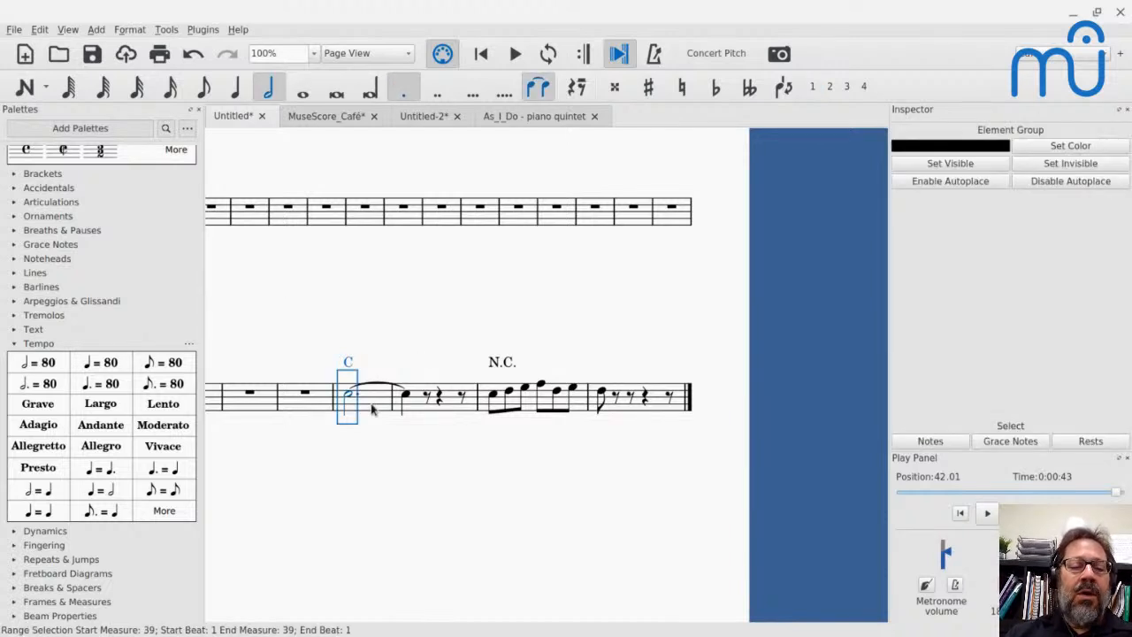
key(space)
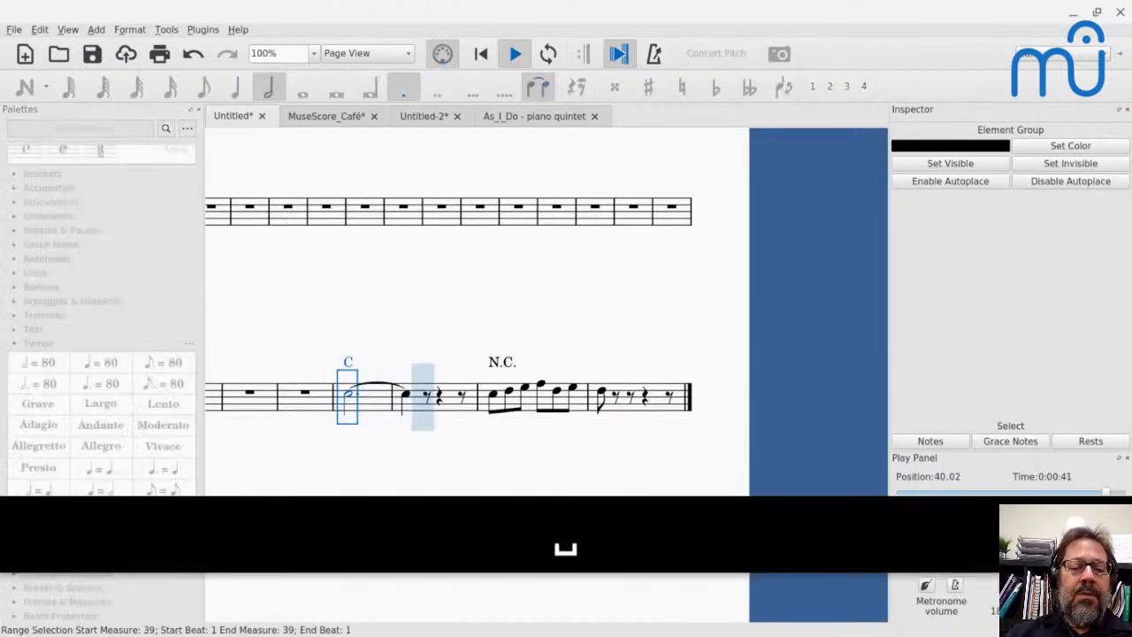
key(space)
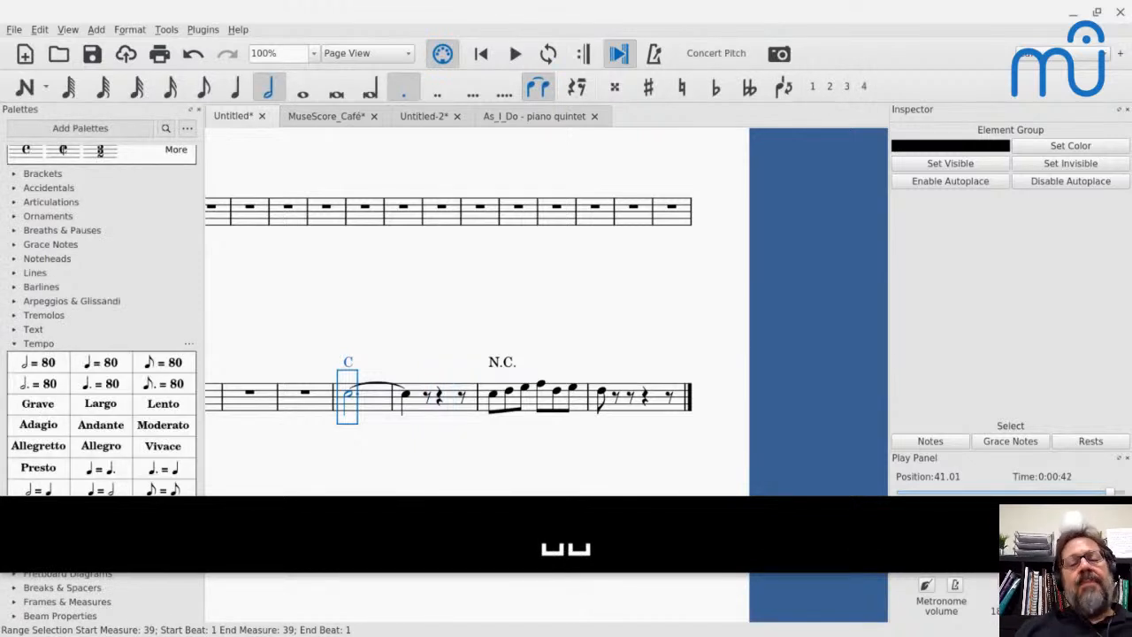
- Switch to the YouTube Live chat and read the viewers' questions about reaching a distant page
key(alt+Tab)
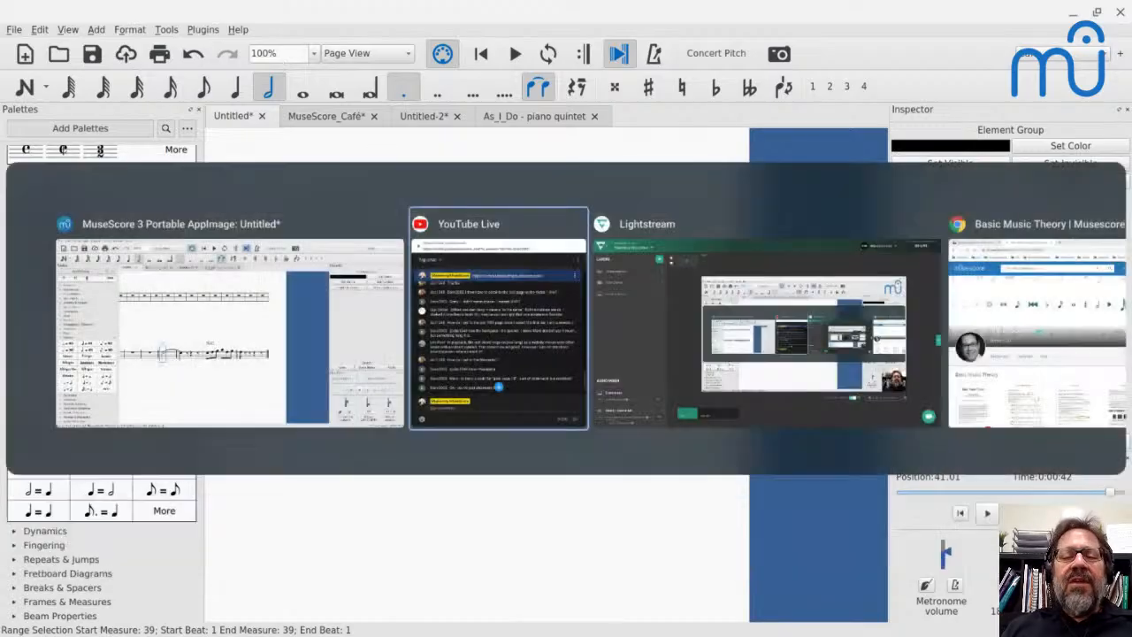
key(alt+Tab)
key(alt+Tab)
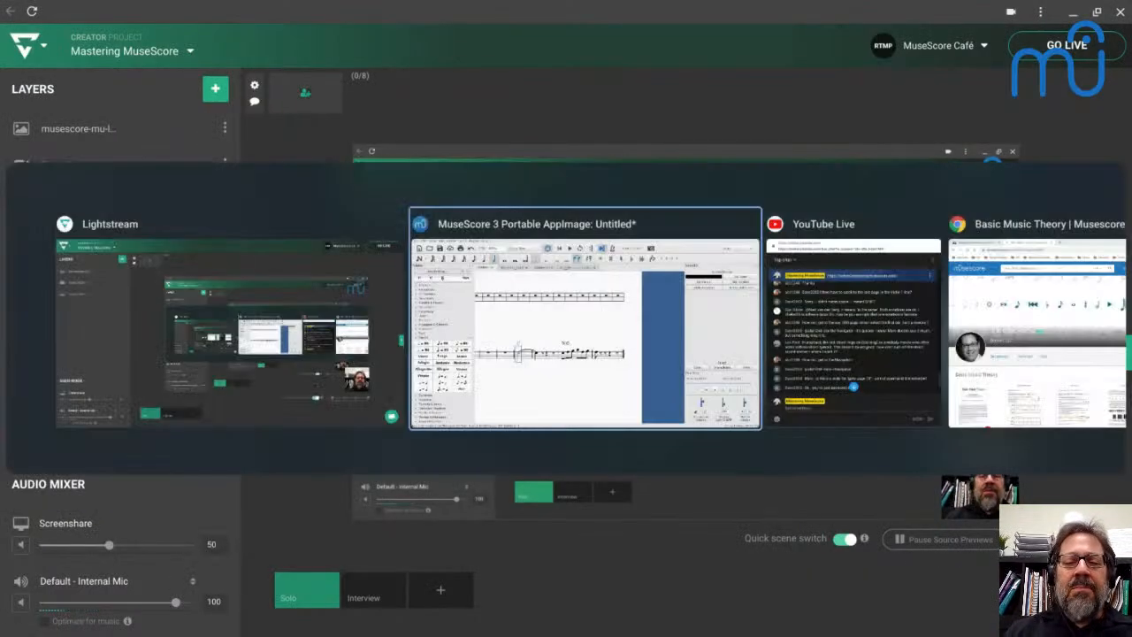
key(alt+Tab)
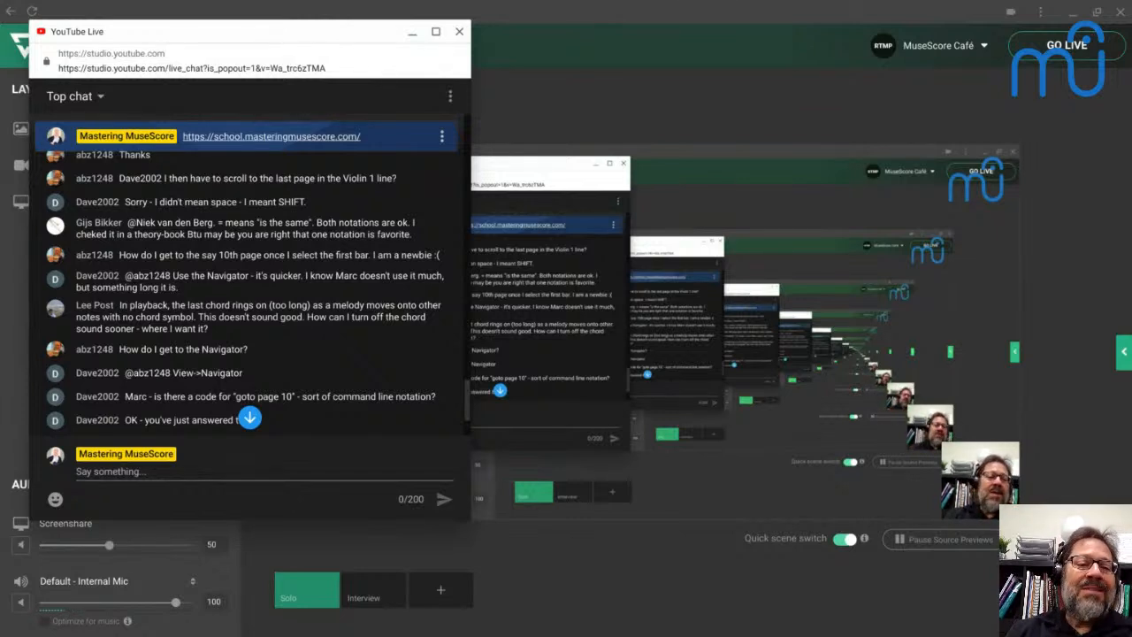
scroll(229, 311, up, 1)
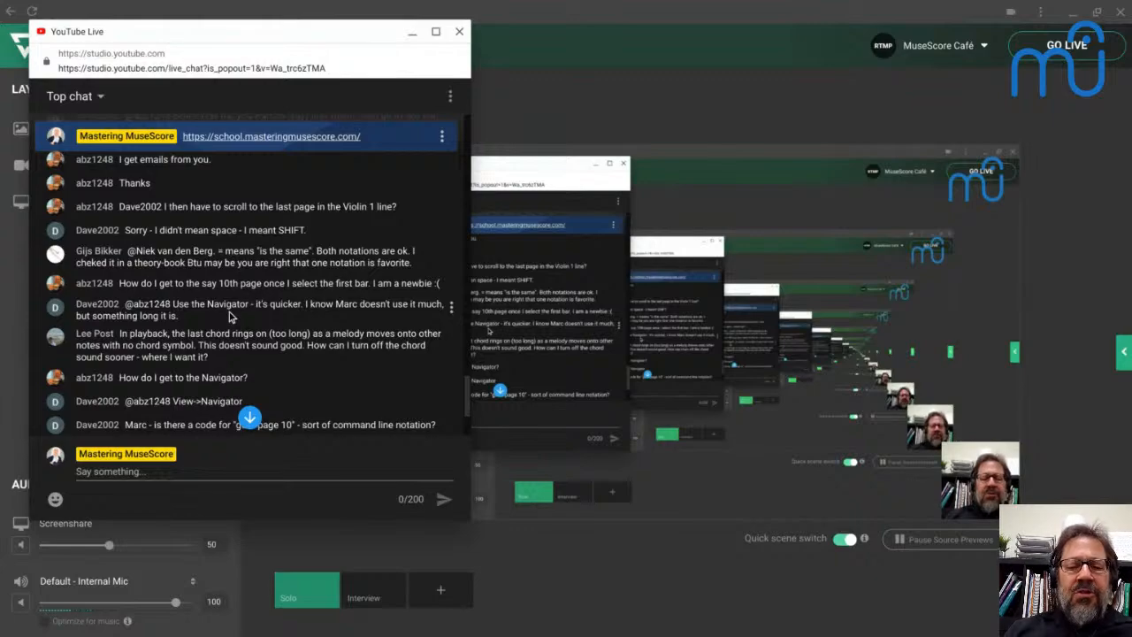
- Switch back to MuseScore, bring up the As_I_Do - piano quintet score and show the Navigator
key(alt+Tab)
key(alt+Tab)
key(alt+Tab)
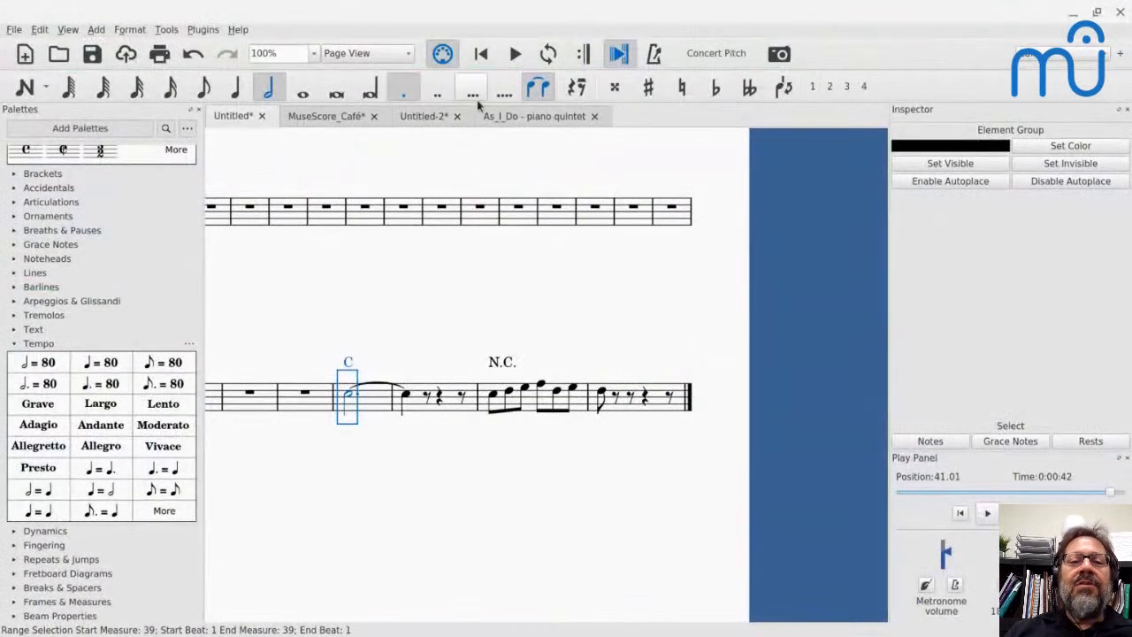
click(499, 114)
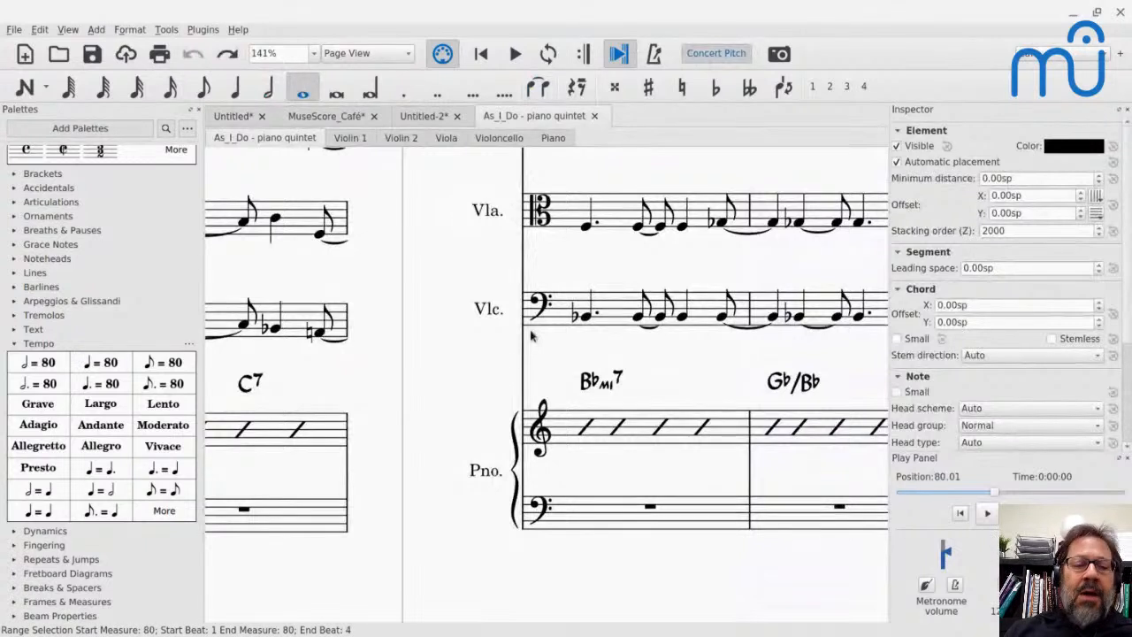
click(77, 32)
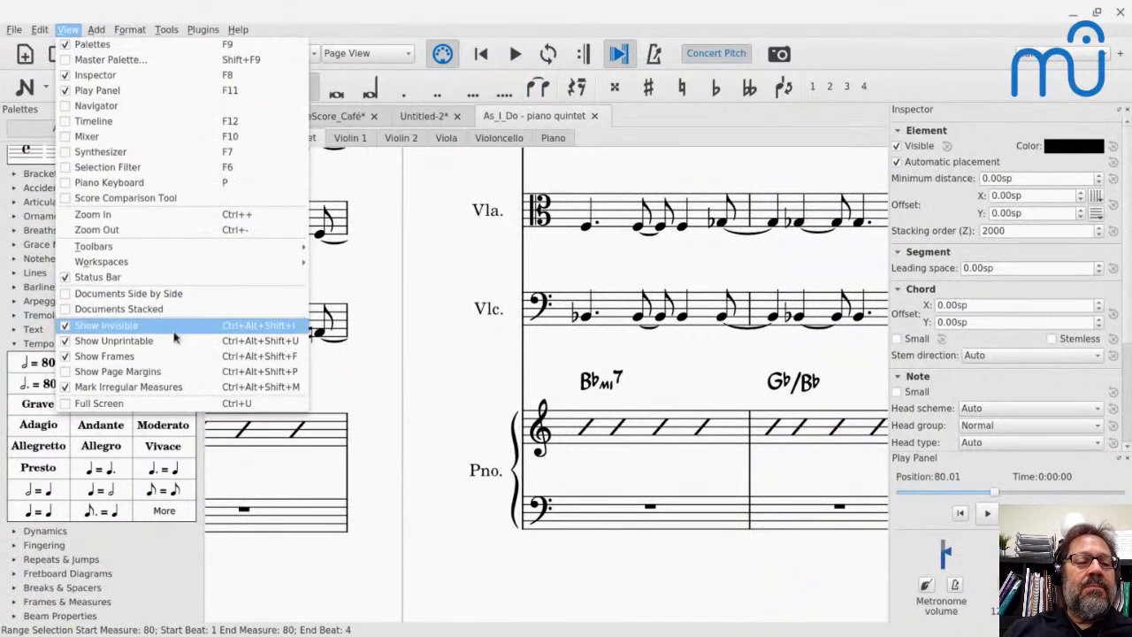
click(126, 123)
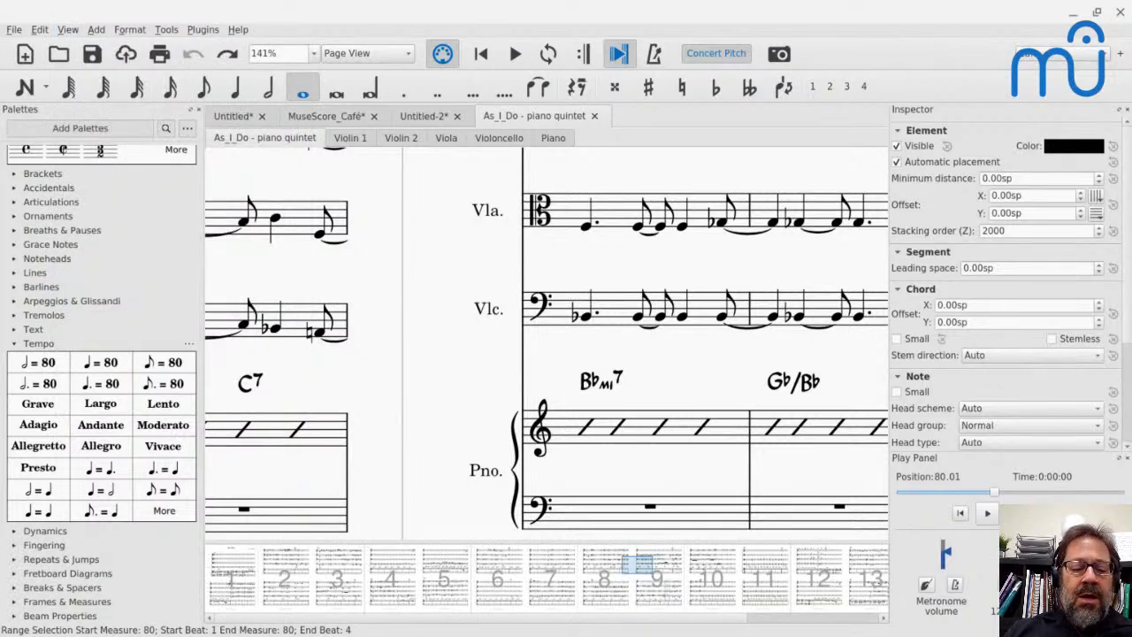
- Move through the quintet score to pages 9, 4 and 1 with the Navigator, and enlarge its page thumbnails
drag(959, 634, 334, 633)
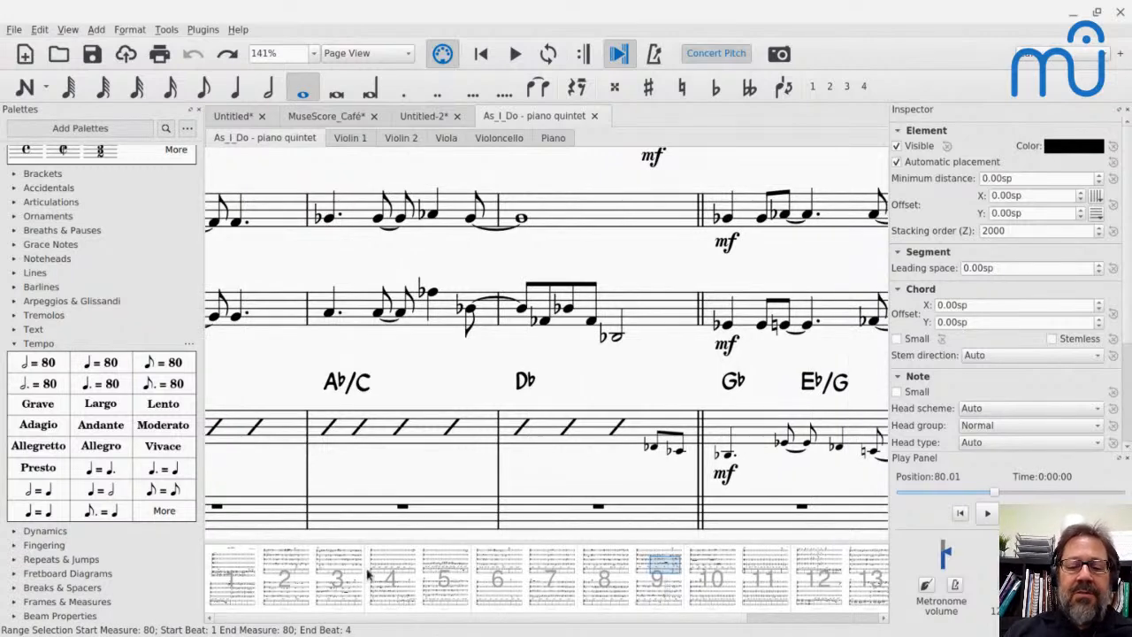
click(416, 575)
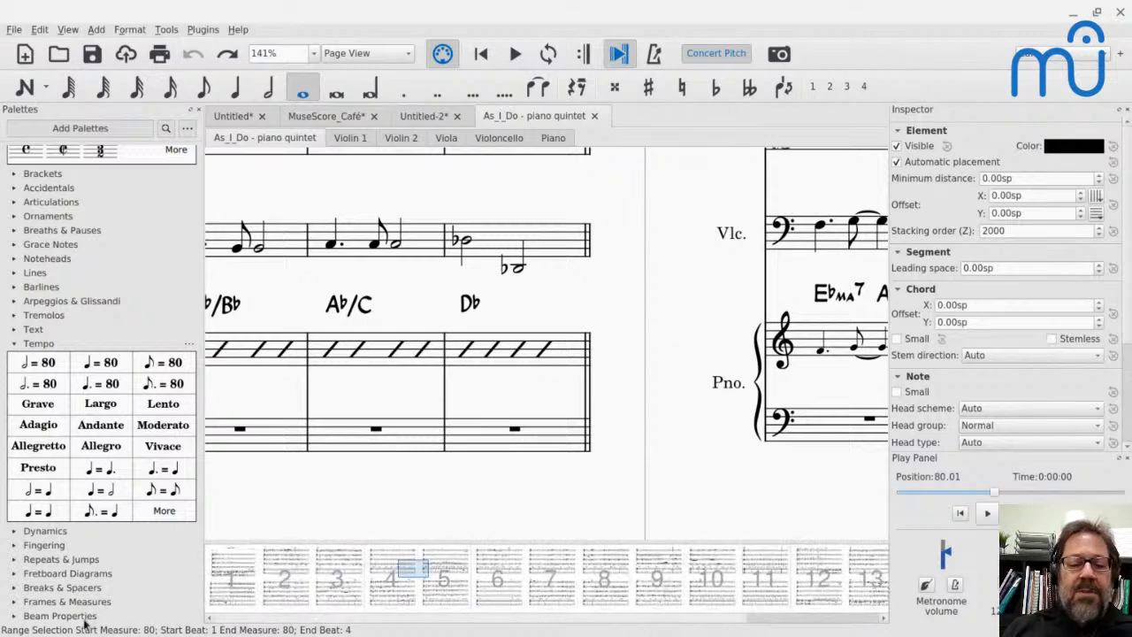
click(259, 571)
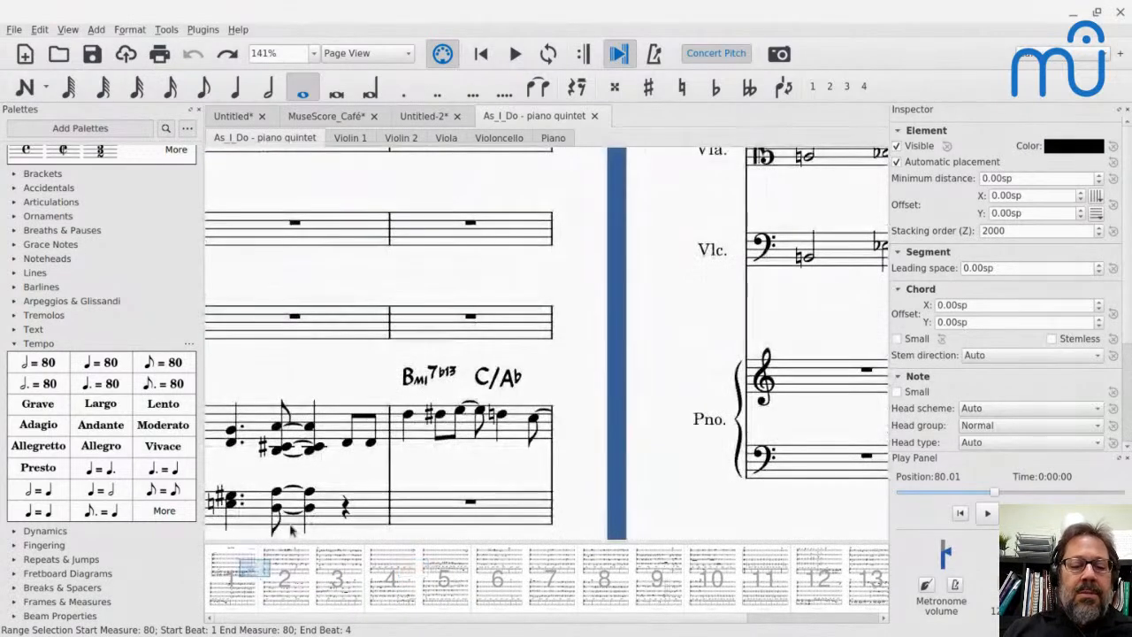
drag(282, 541, 319, 474)
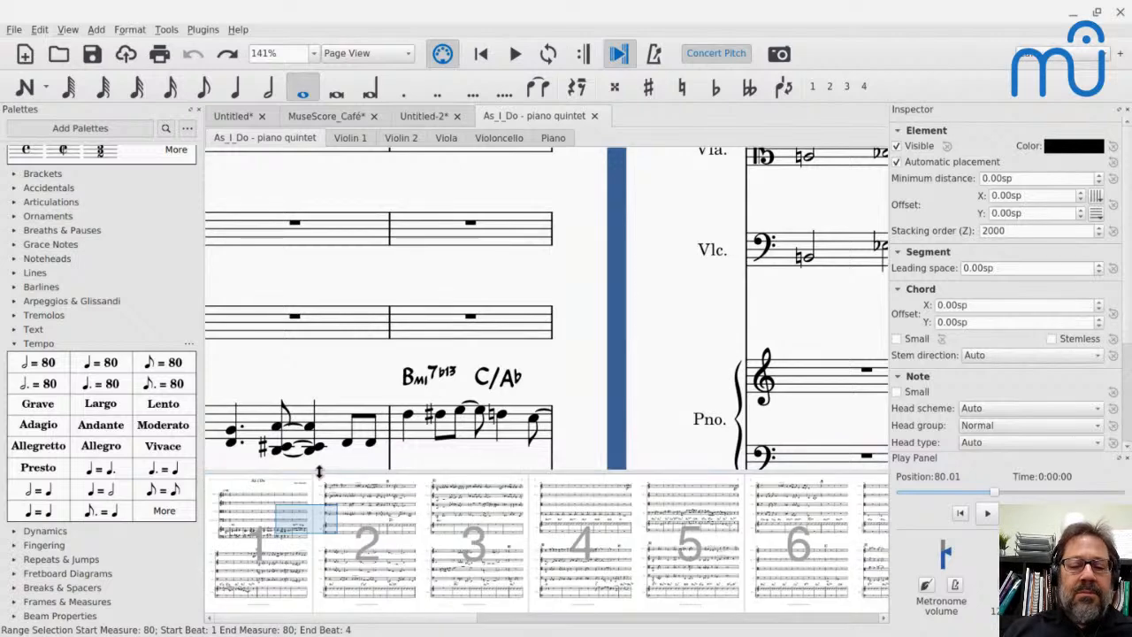
- Go to page 16 of the quintet score with Find / Go to (p16), and close the search bar
click(276, 348)
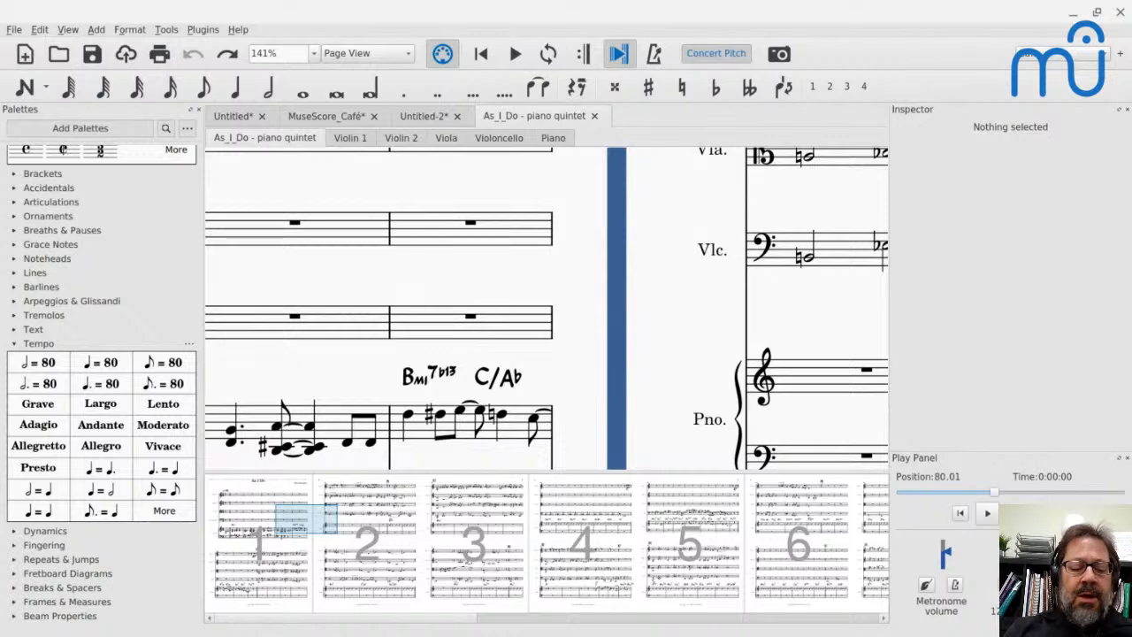
key(ctrl+f)
text(p16)
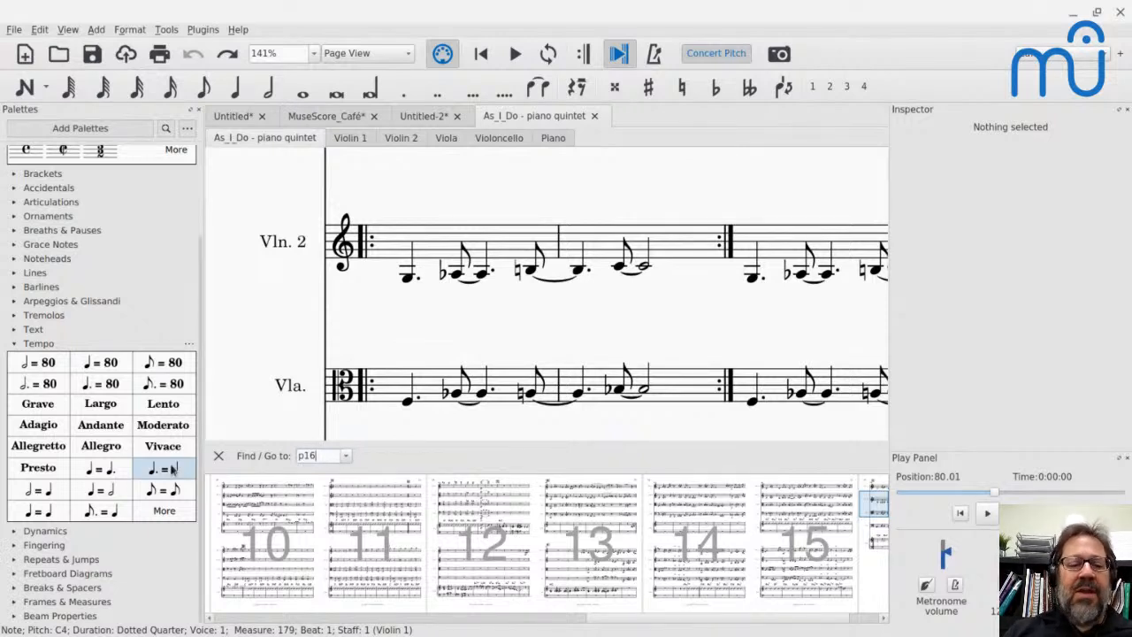
click(218, 456)
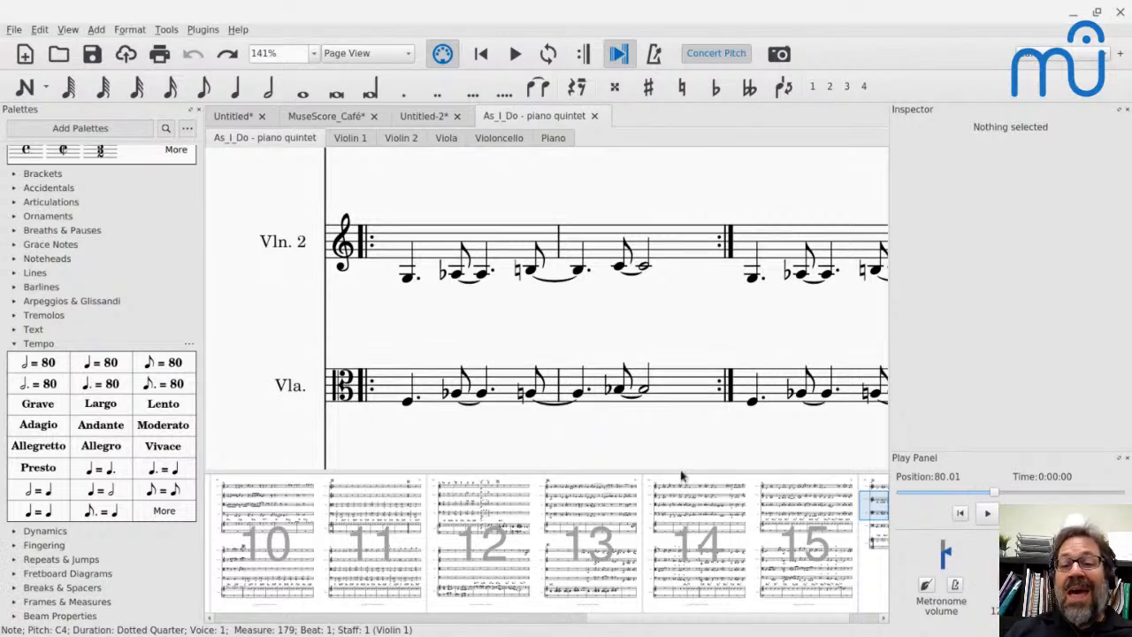
- Shrink the Navigator until all 16 page thumbnails fit in its width, and hide it
drag(681, 473, 691, 527)
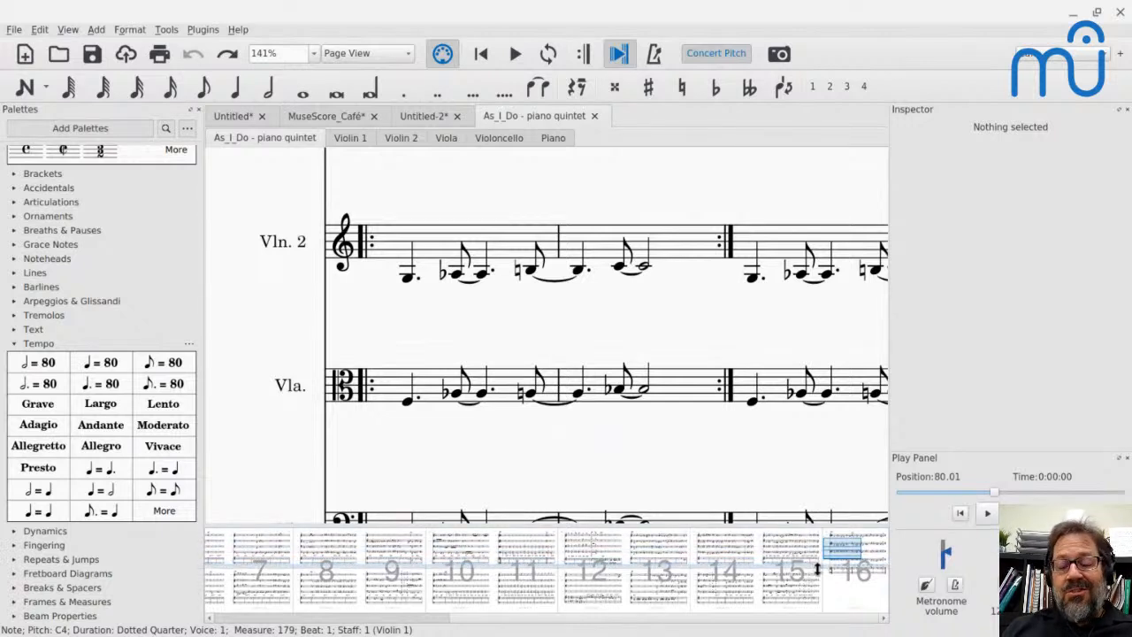
drag(818, 569, 818, 584)
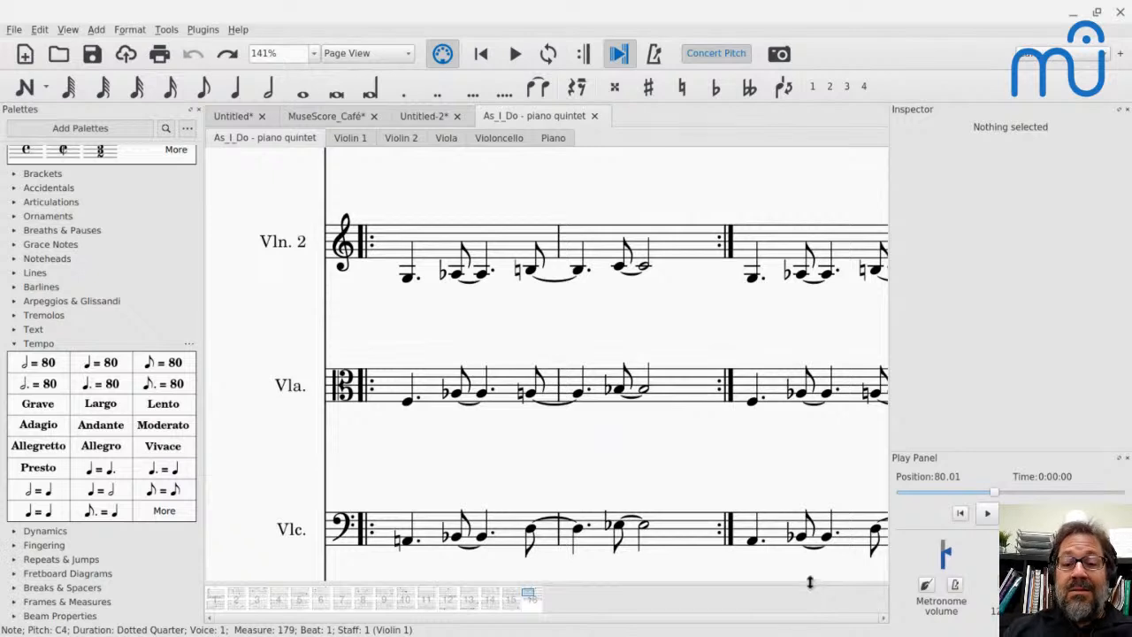
drag(809, 584, 810, 561)
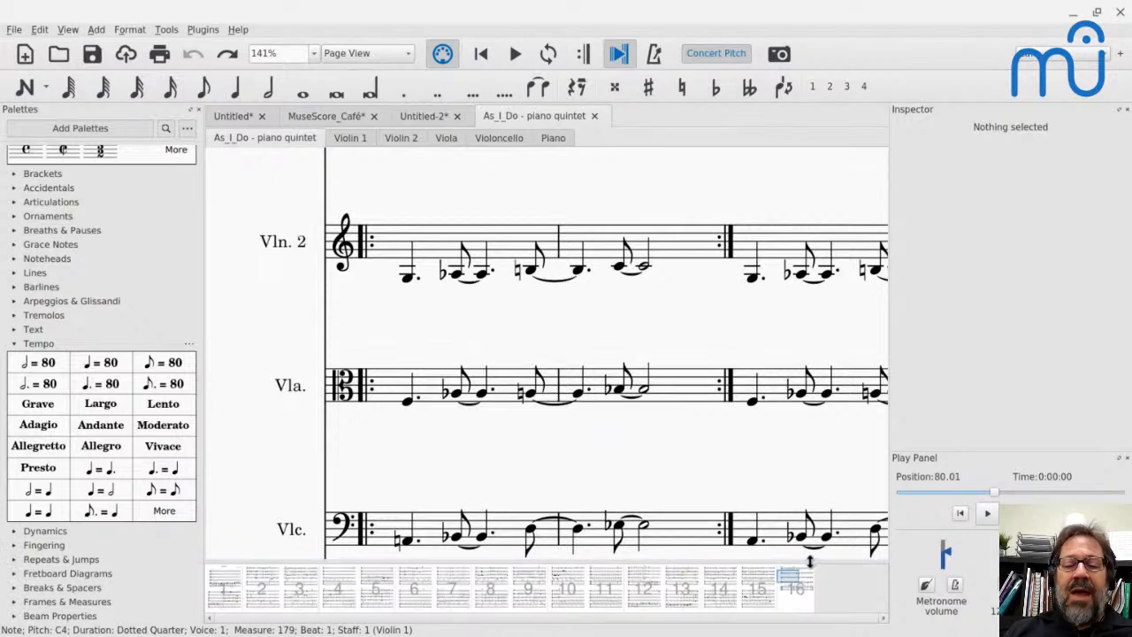
click(68, 31)
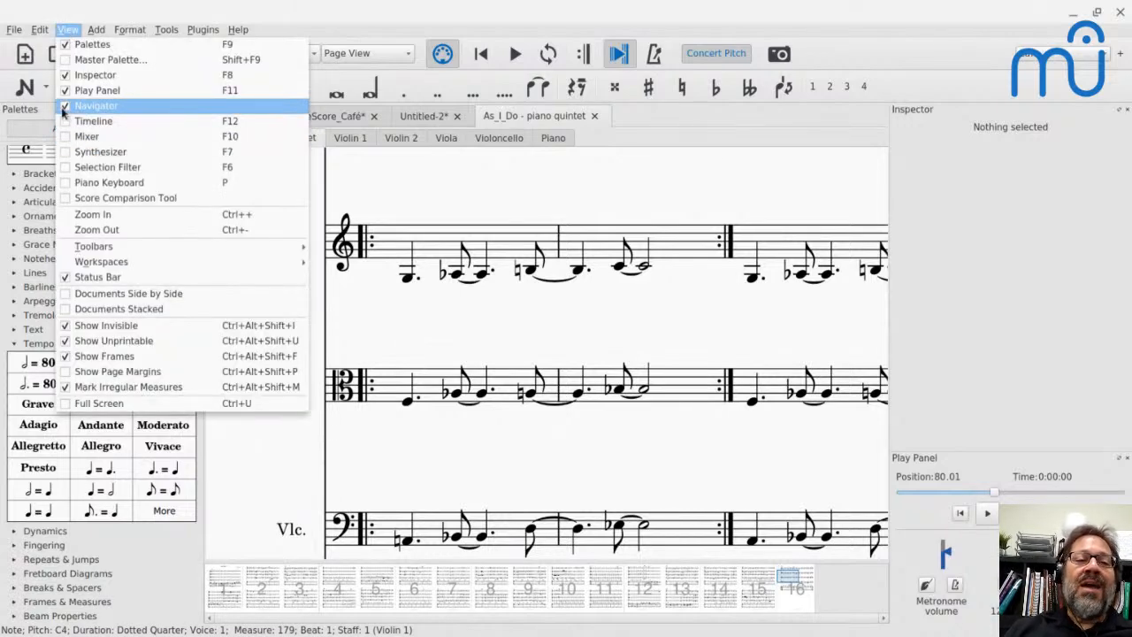
click(63, 110)
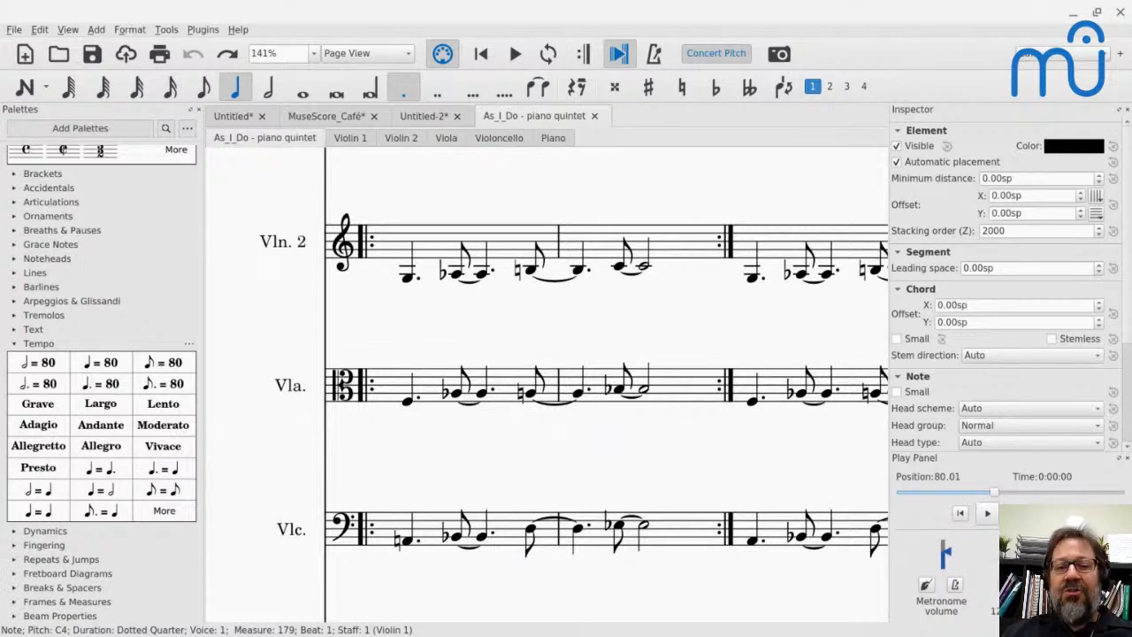
- Switch to the YouTube Live chat and read the newer questions, including those on multiple screens, chord symbol pasting and footer page numbers
key(alt+Tab)
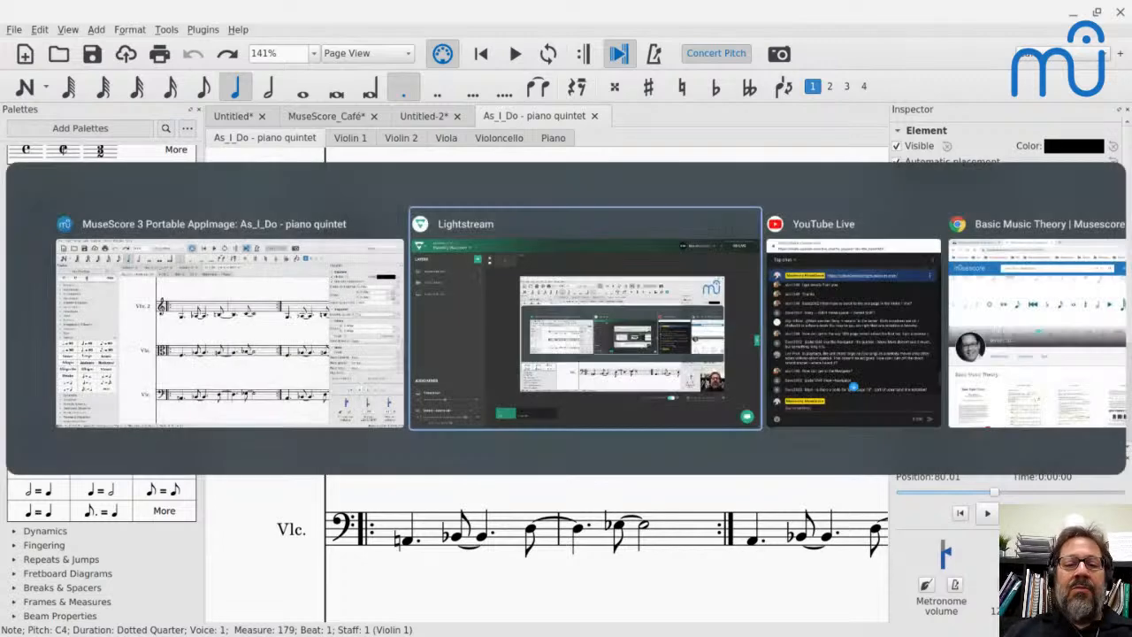
key(alt+Tab)
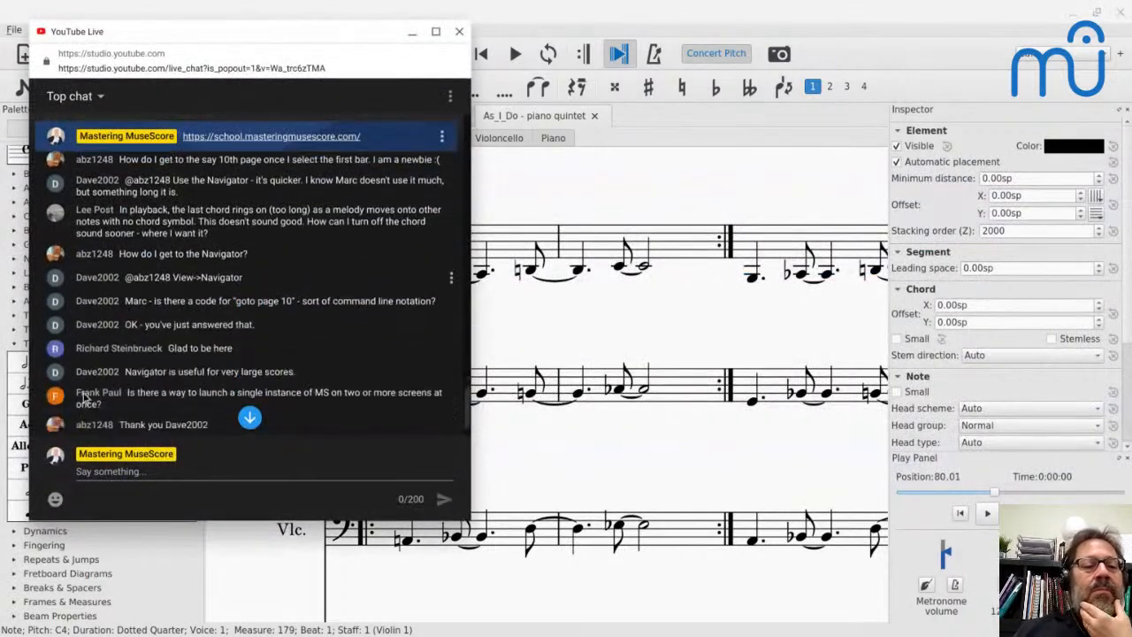
scroll(237, 287, up, 2)
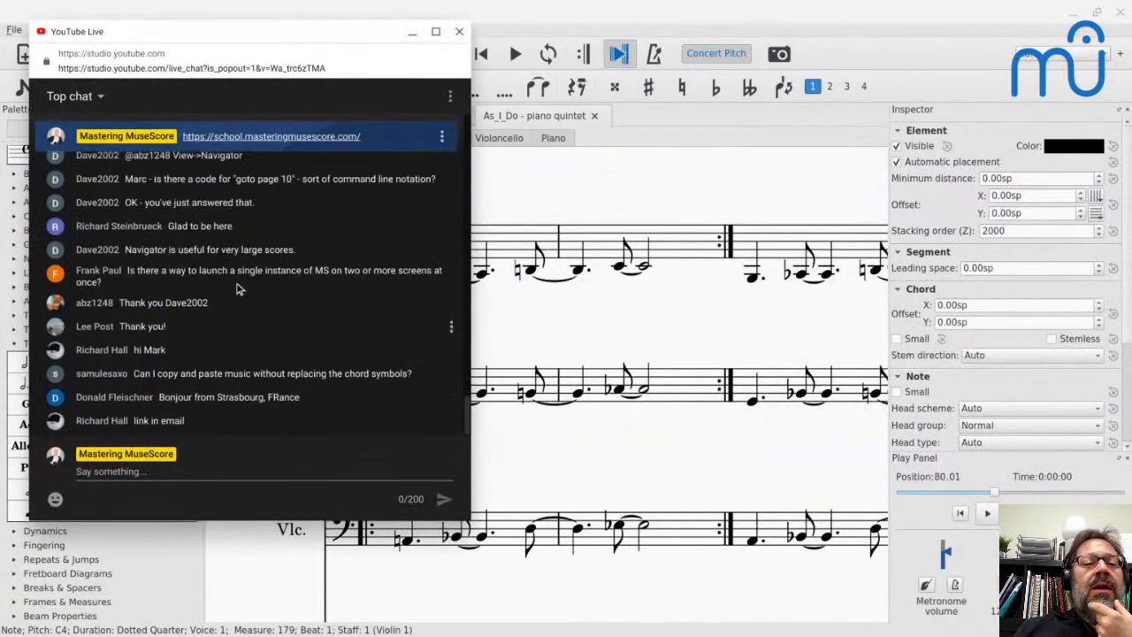
scroll(237, 288, down, 2)
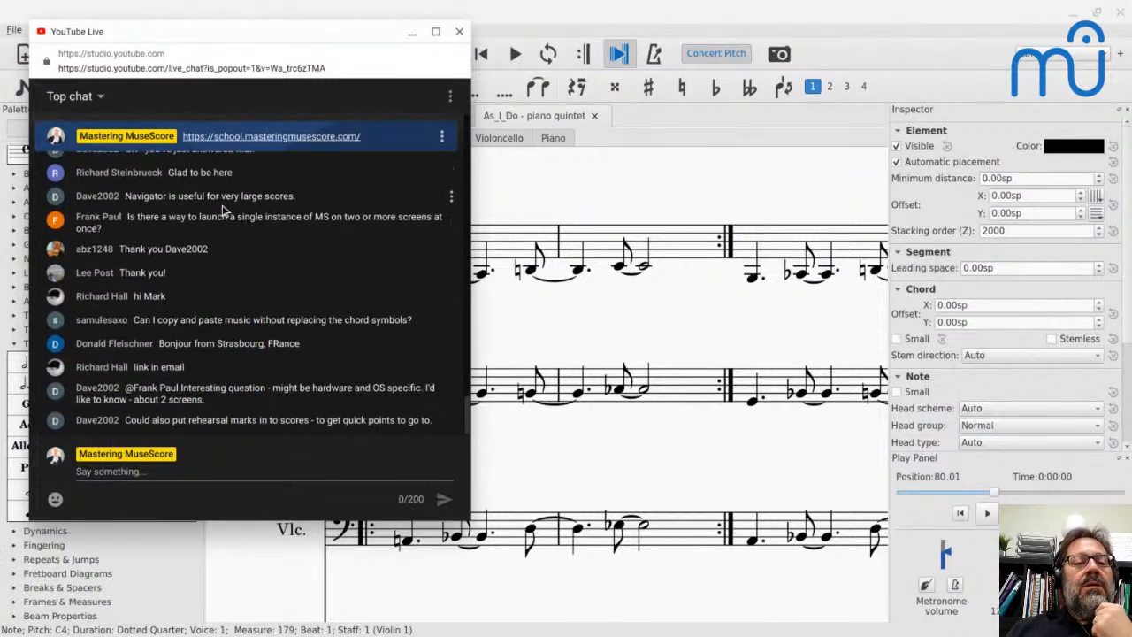
scroll(224, 210, up, 1)
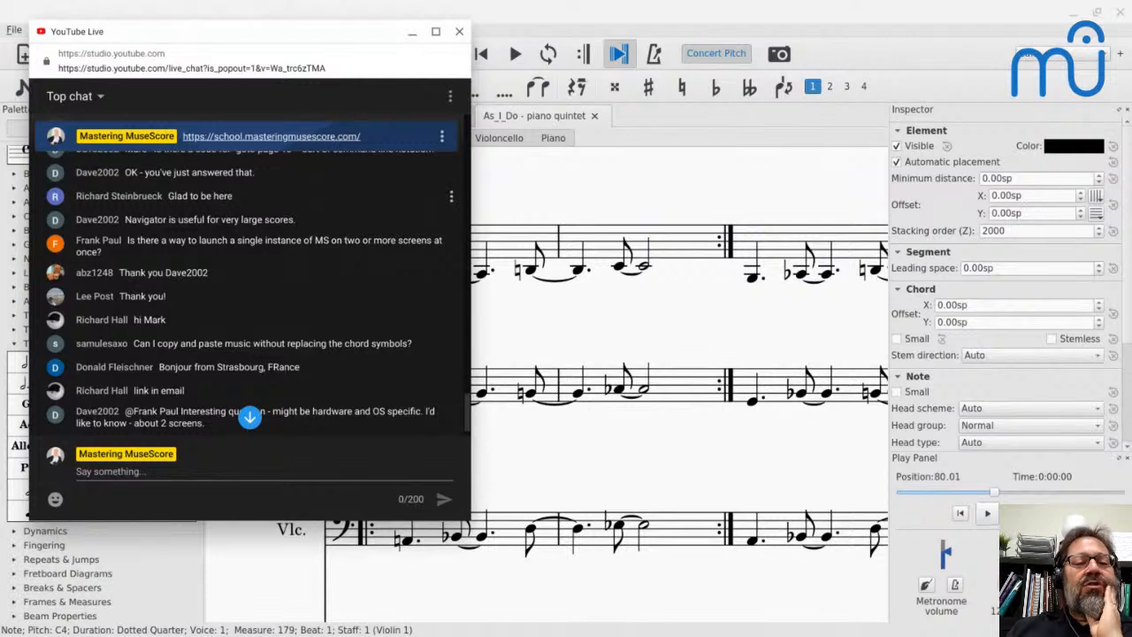
scroll(243, 246, down, 1)
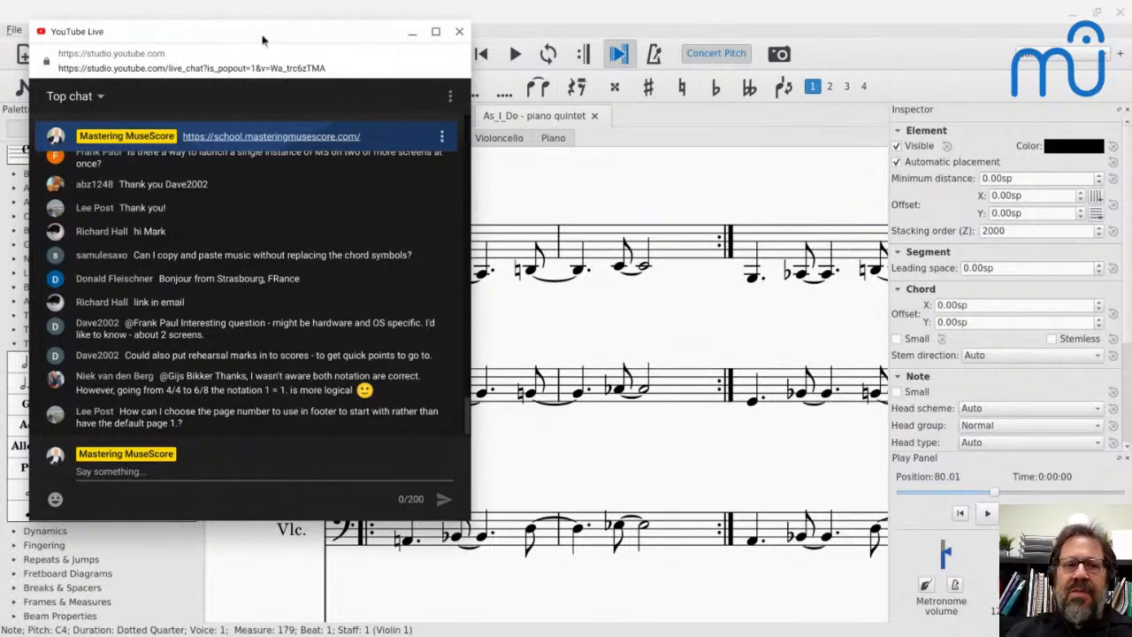
drag(243, 38, 262, 39)
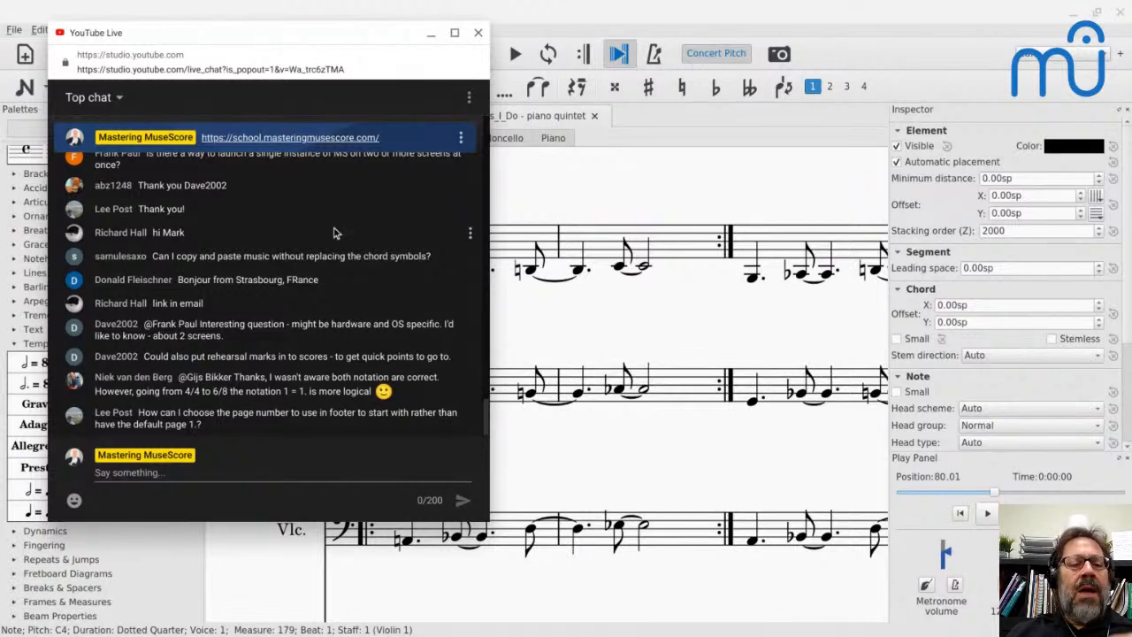
- Switch back to the first untitled score in MuseScore and delete the 6/8 time signature and the metric modulation at measure 3
scroll(241, 250, up, 1)
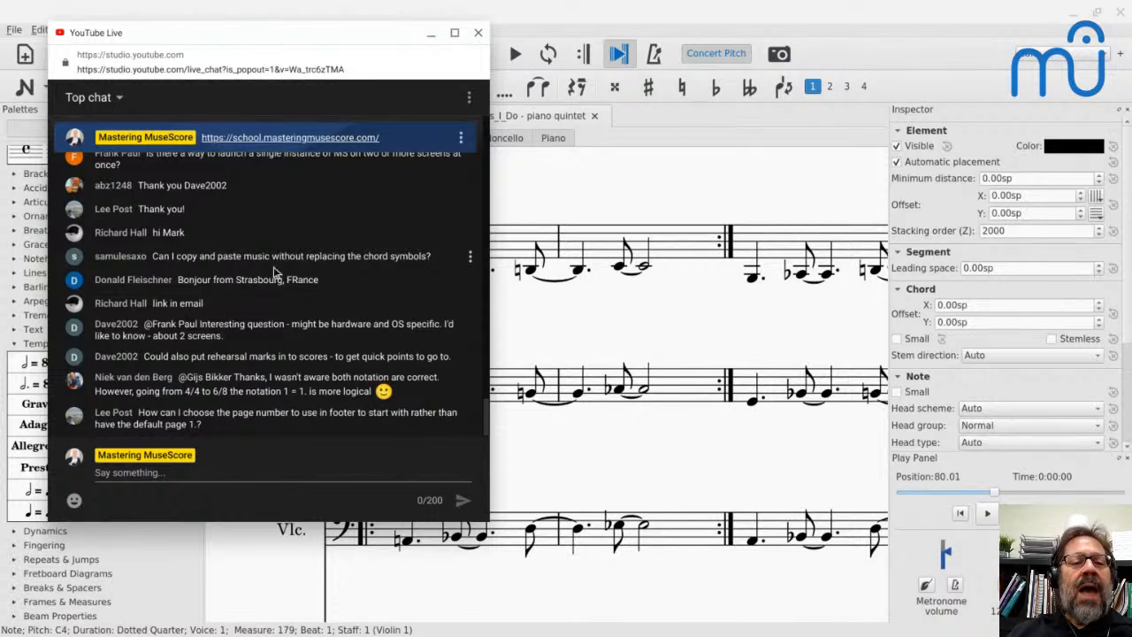
key(alt+Tab)
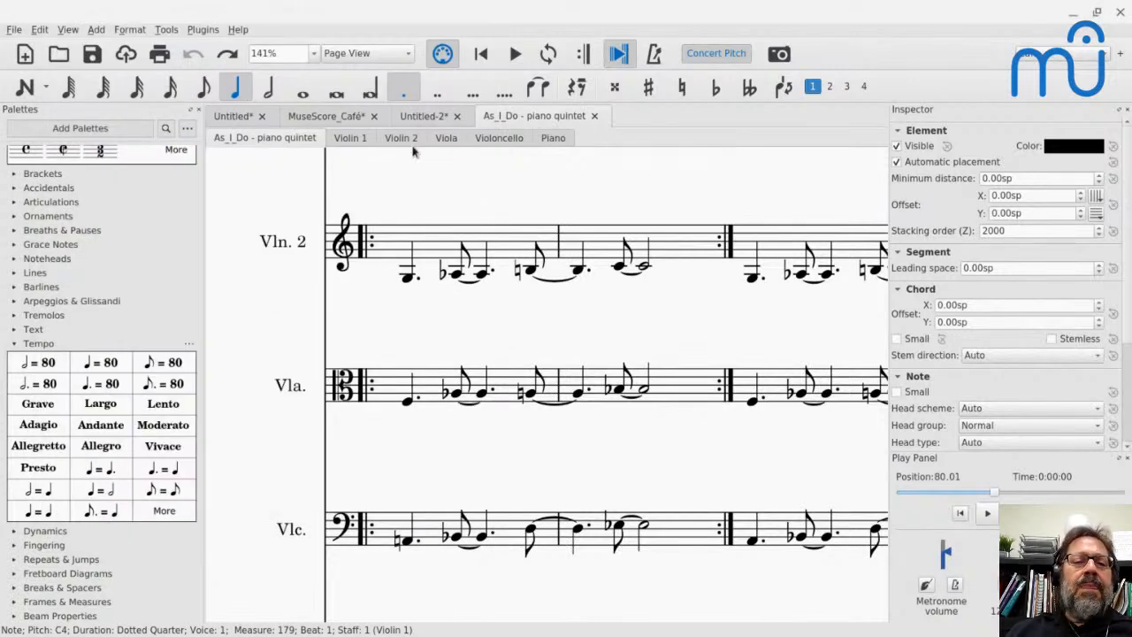
click(243, 119)
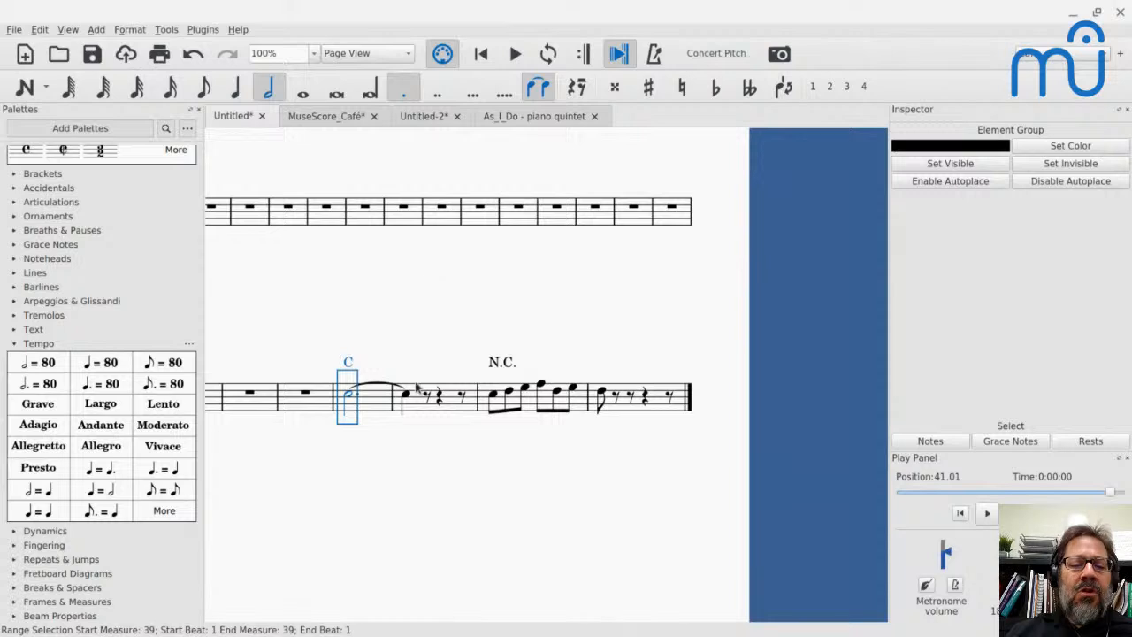
scroll(382, 384, up, 5)
scroll(383, 384, left, 5)
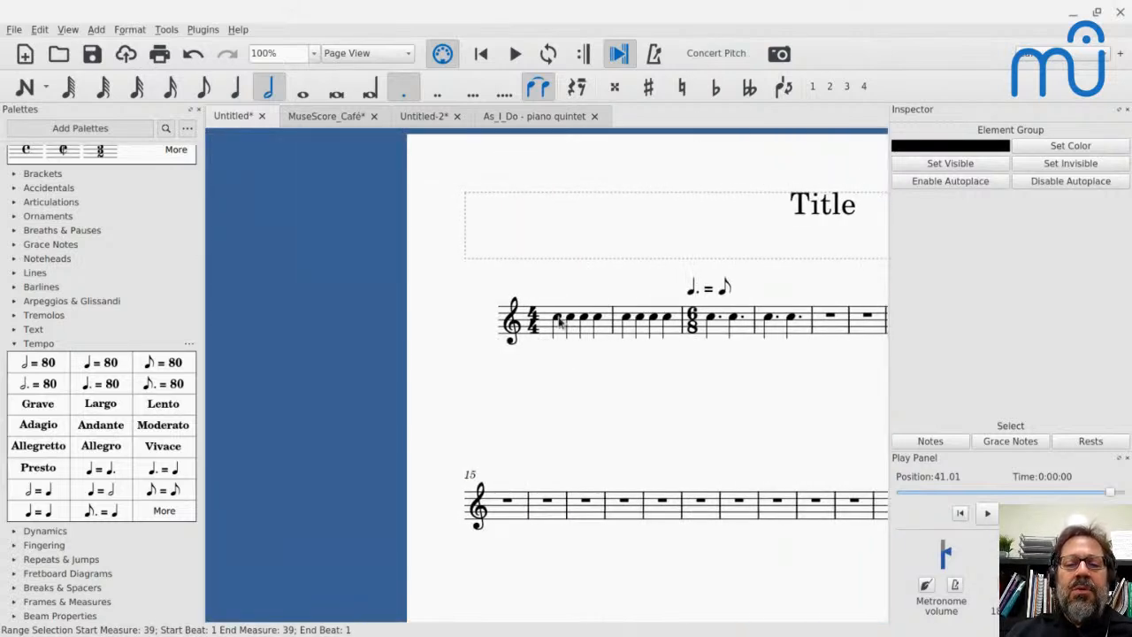
click(692, 319)
key(BackSpace)
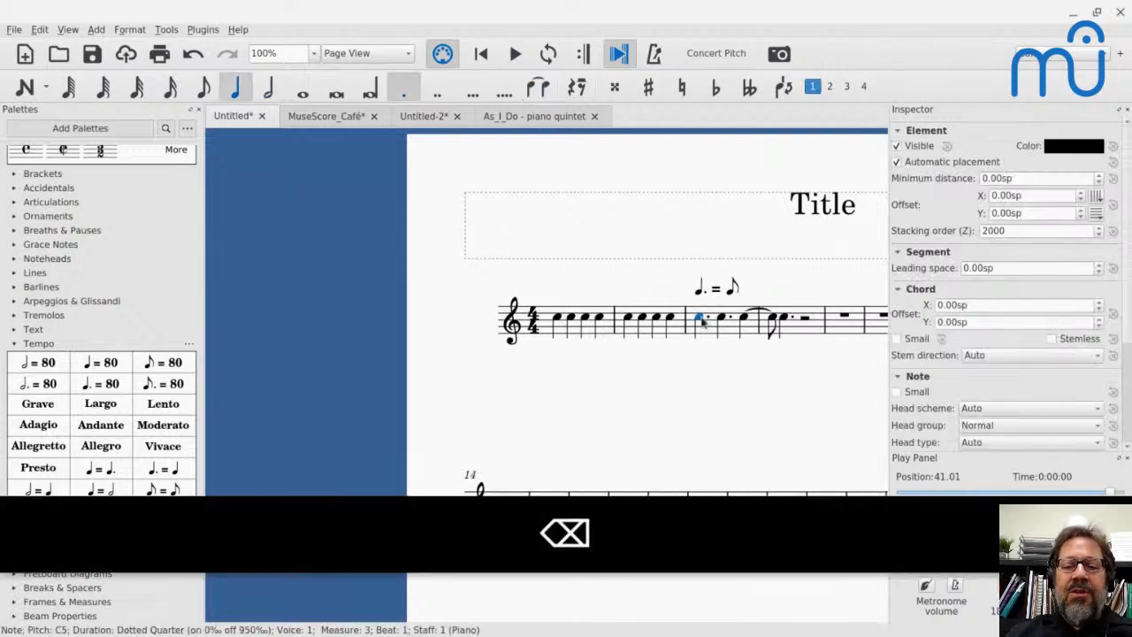
click(716, 286)
key(BackSpace)
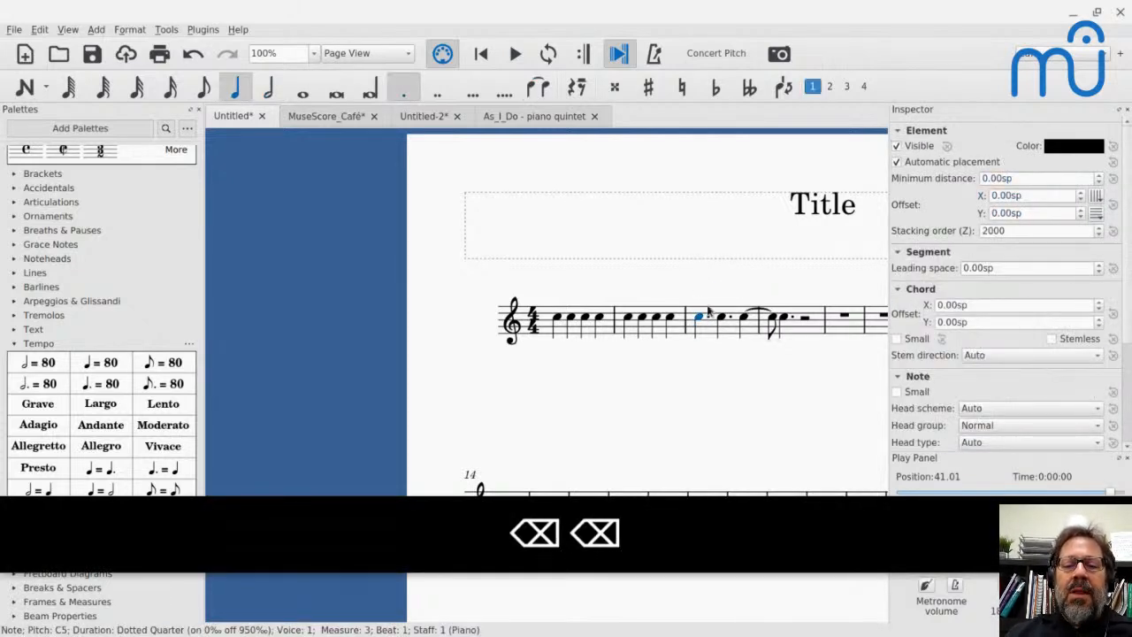
- Add a C chord symbol at the start of measure 5 and a D chord symbol at the start of measure 6
scroll(557, 359, left, 3)
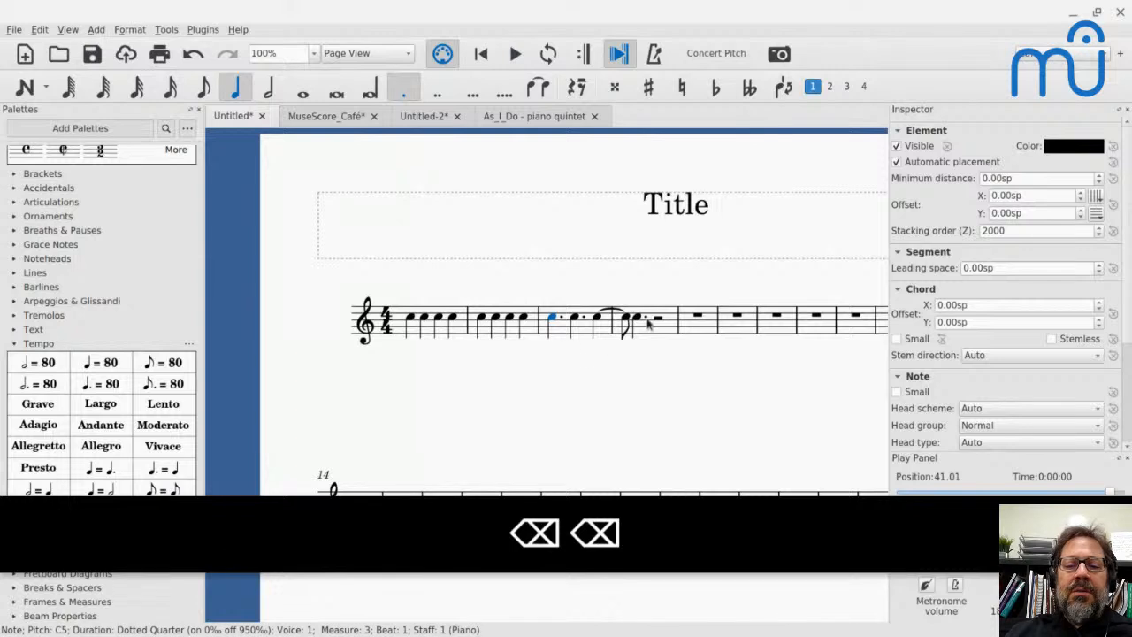
click(698, 318)
key(ctrl+k)
text(C)
key(space)
key(space)
key(space)
key(space)
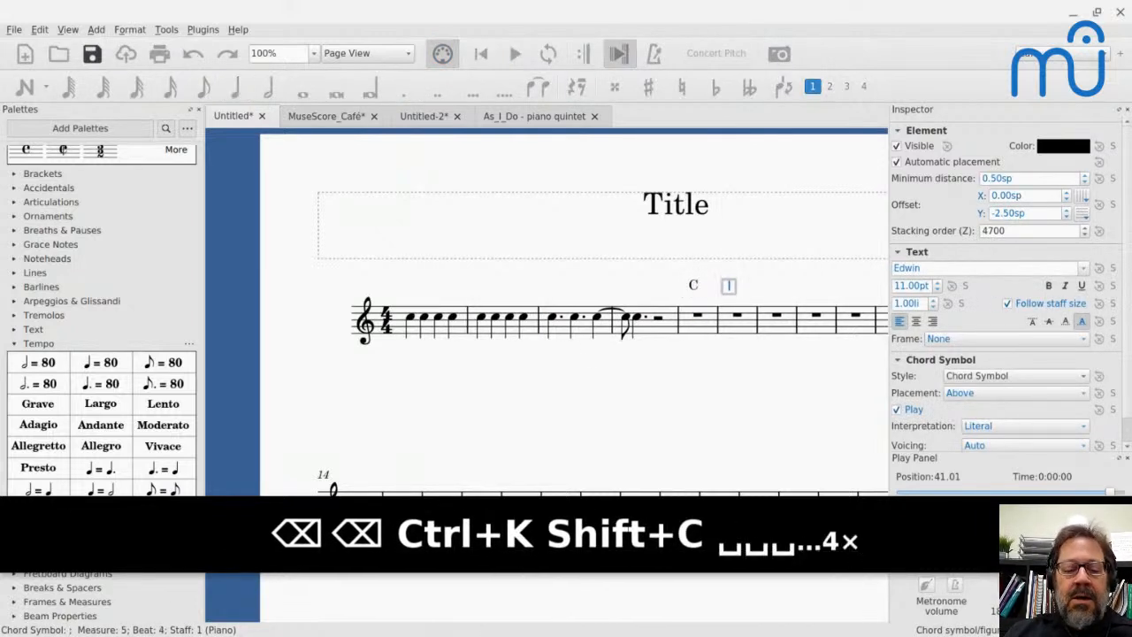
text(D)
key(Escape)
- Enter repeated C5 quarter notes from the start of measure 5 through beat 2 of measure 8
key(n)
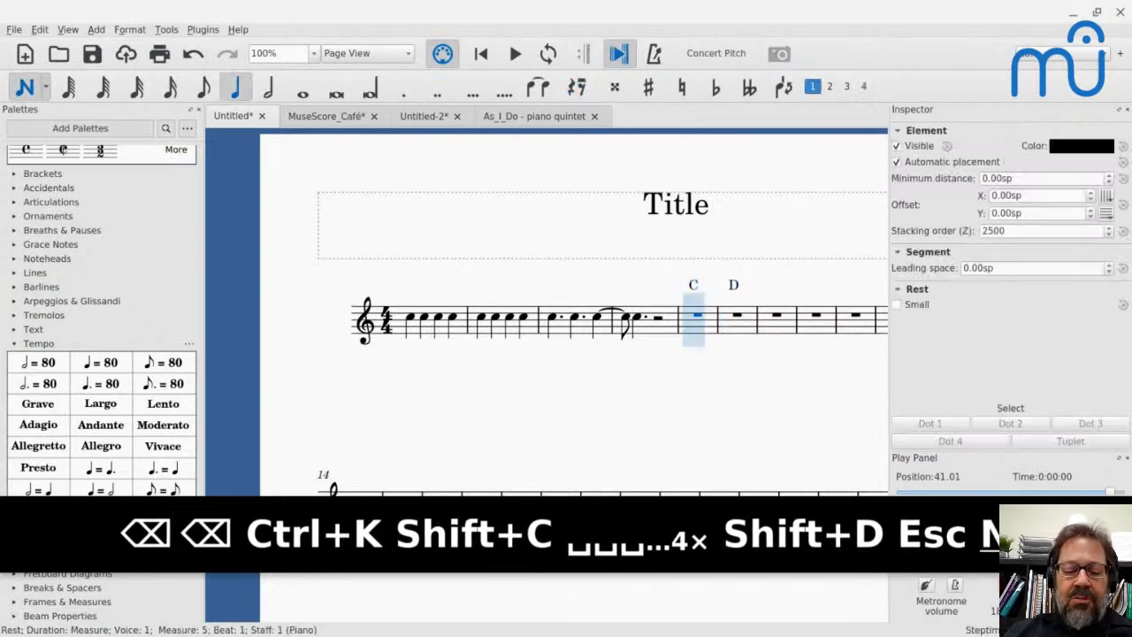
key(5)
key(c)
key(c)
key(c)
key(c)
key(c)
key(c)
key(c)
key(c)
key(c)
key(c)
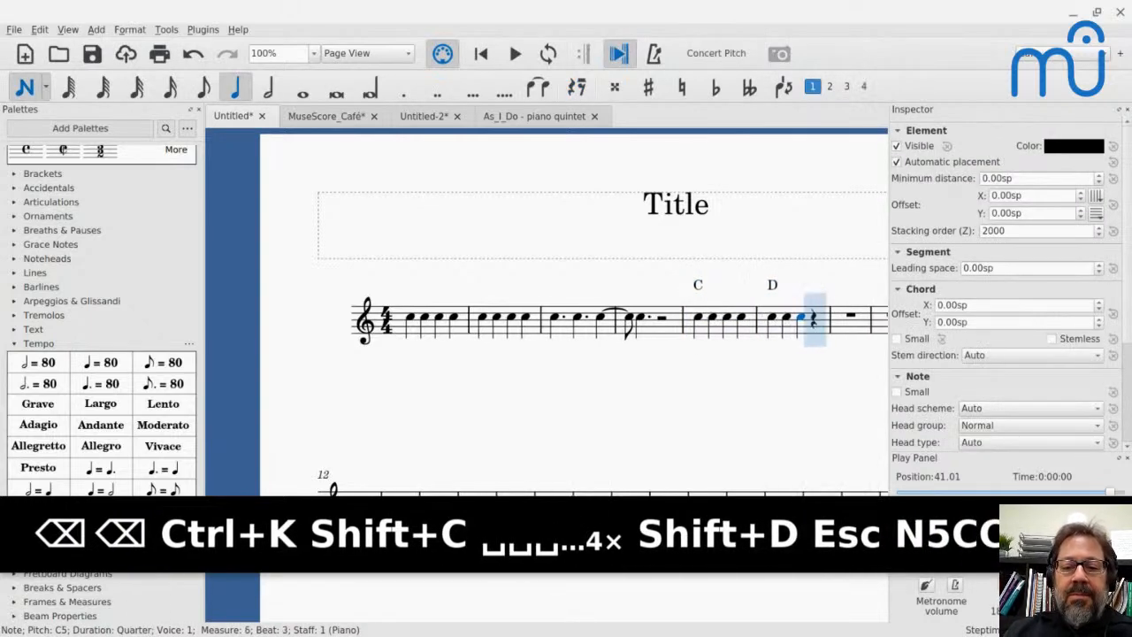
key(c)
key(c)
key(c)
key(c)
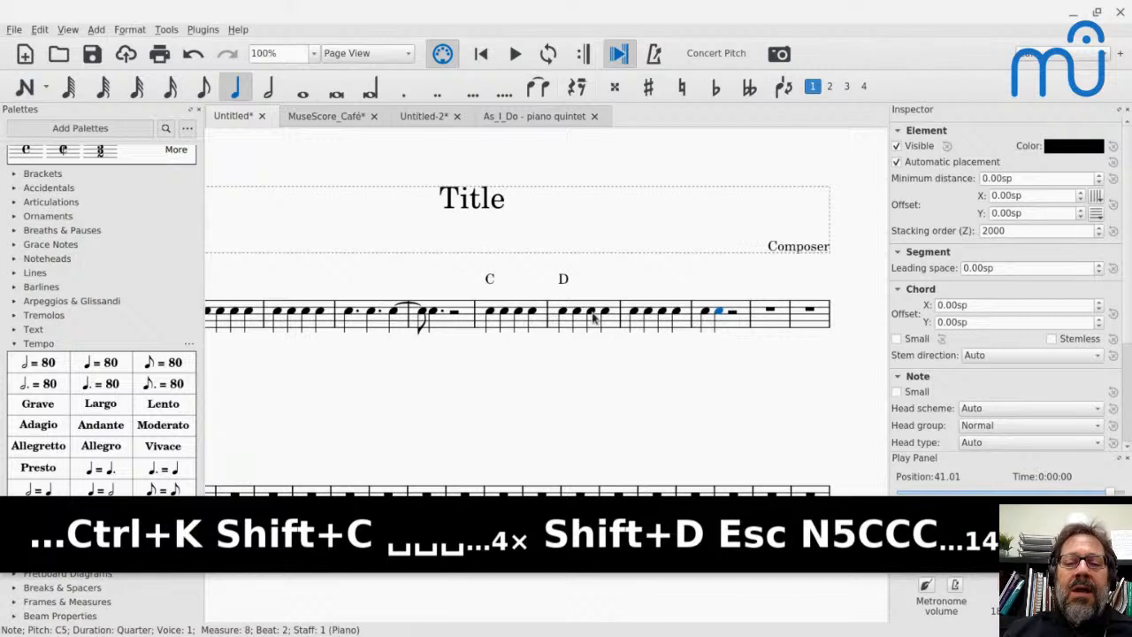
- Add chord symbols E, F and G on beats 2 to 4 of measure 6, and C on beat 1 of measure 7
click(579, 314)
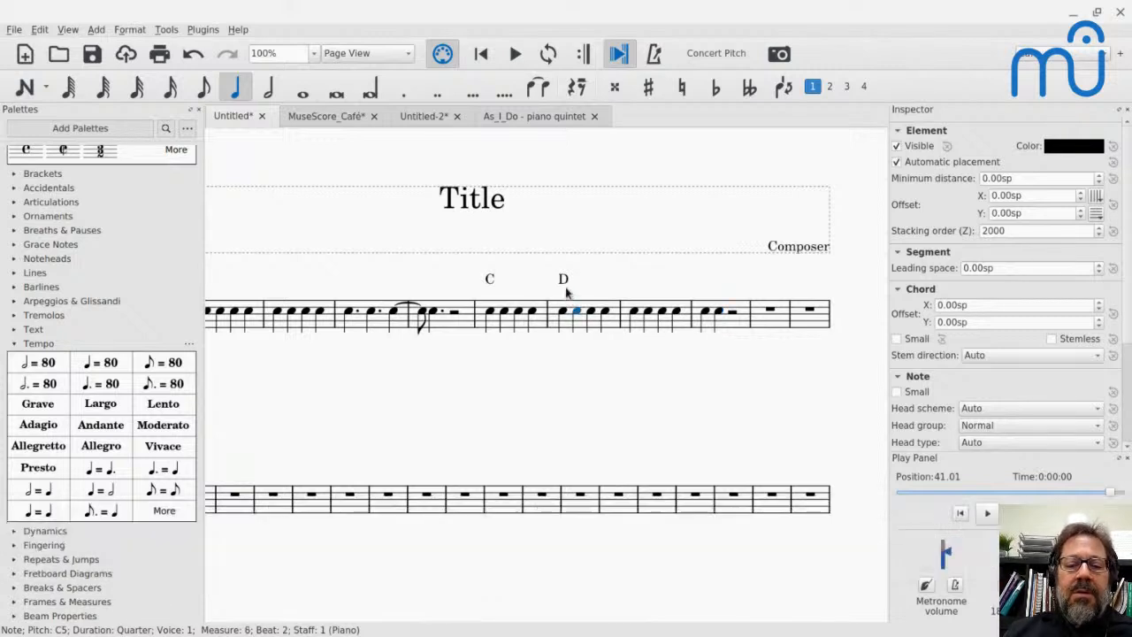
key(ctrl+k)
text(E)
key(space)
text(F)
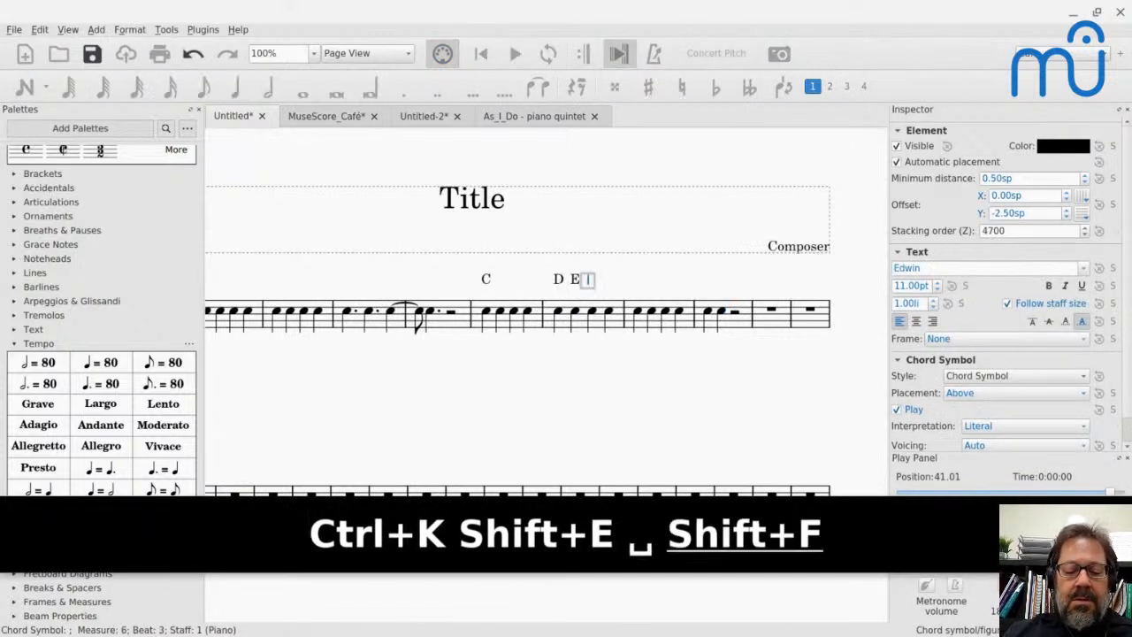
key(space)
text(G)
key(space)
text(C)
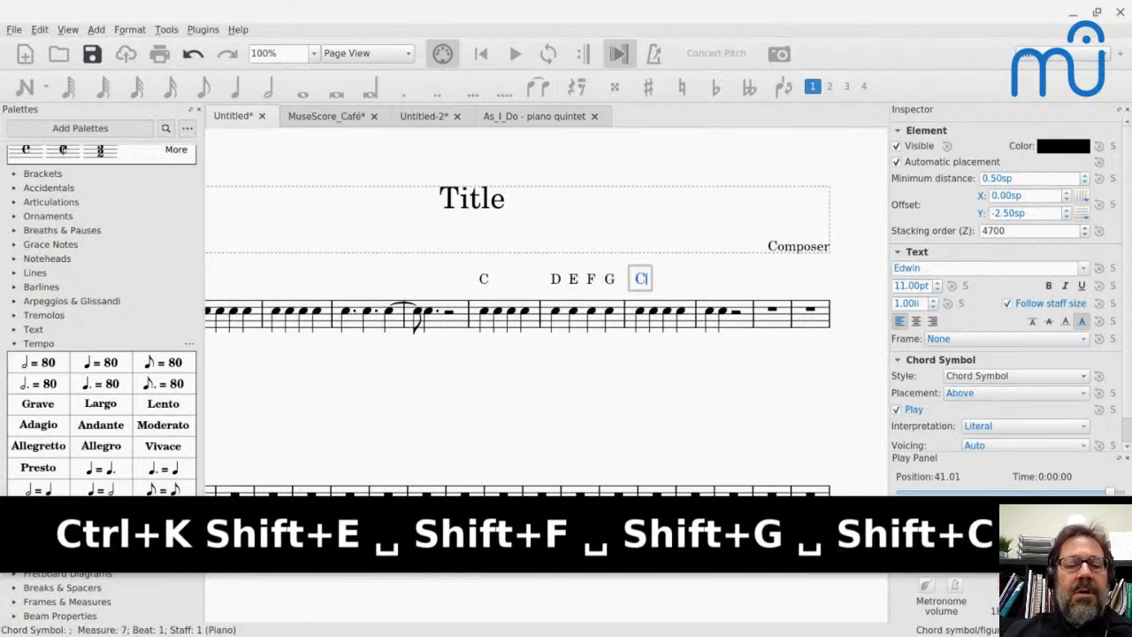
key(Escape)
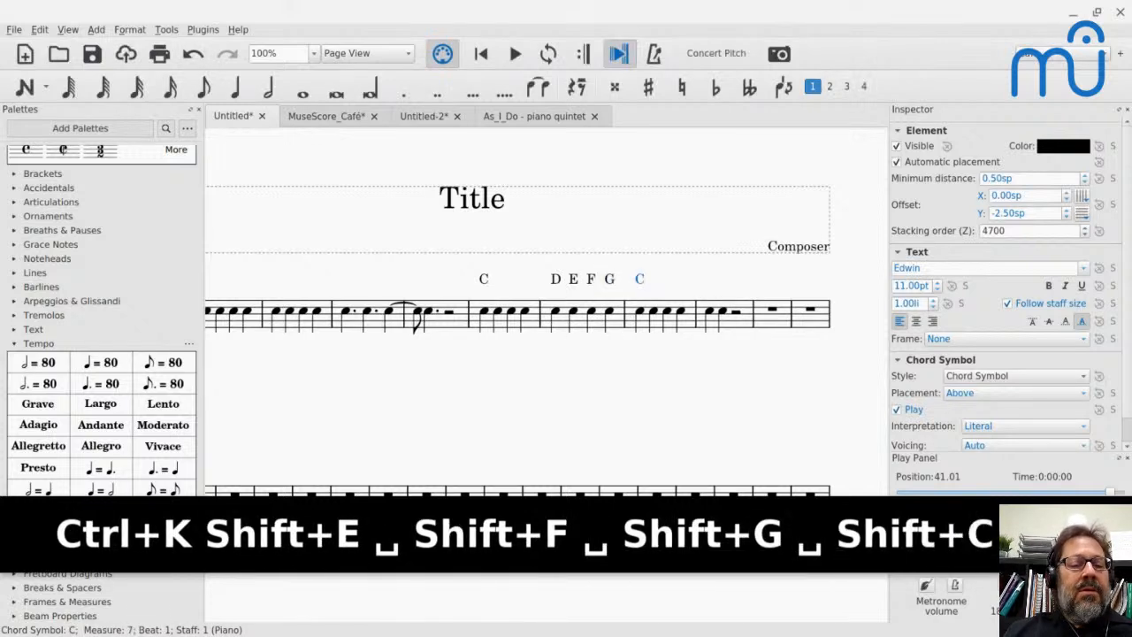
- Paste a copy of measure 5, including its C chord symbol, over measure 6, and undo the paste
click(502, 328)
key(ctrl+c)
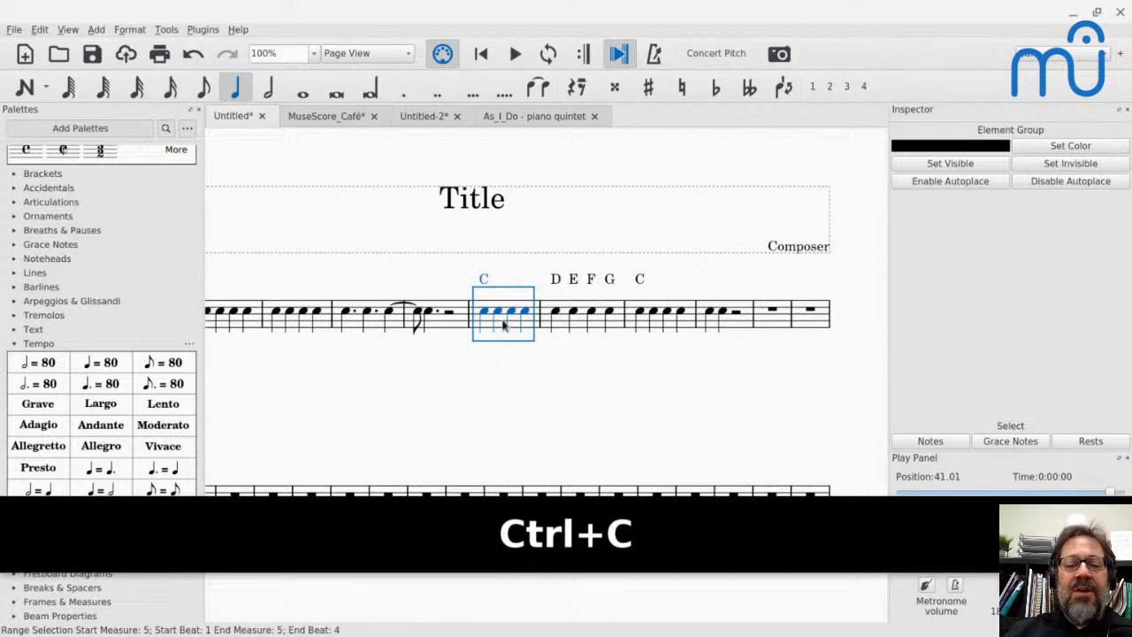
click(560, 326)
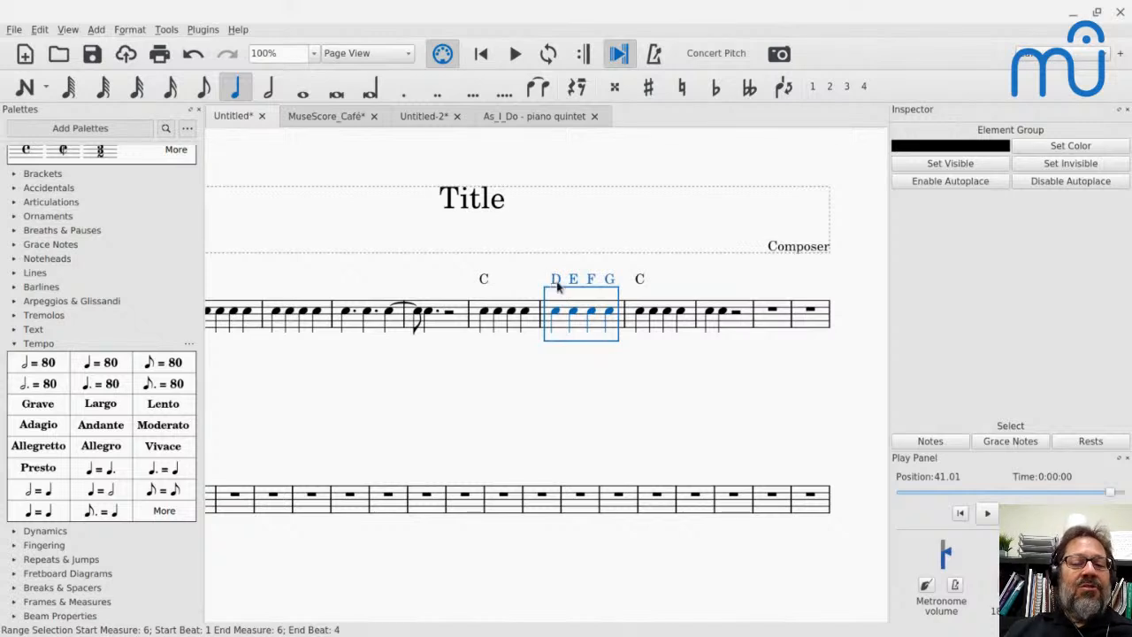
key(ctrl+c)
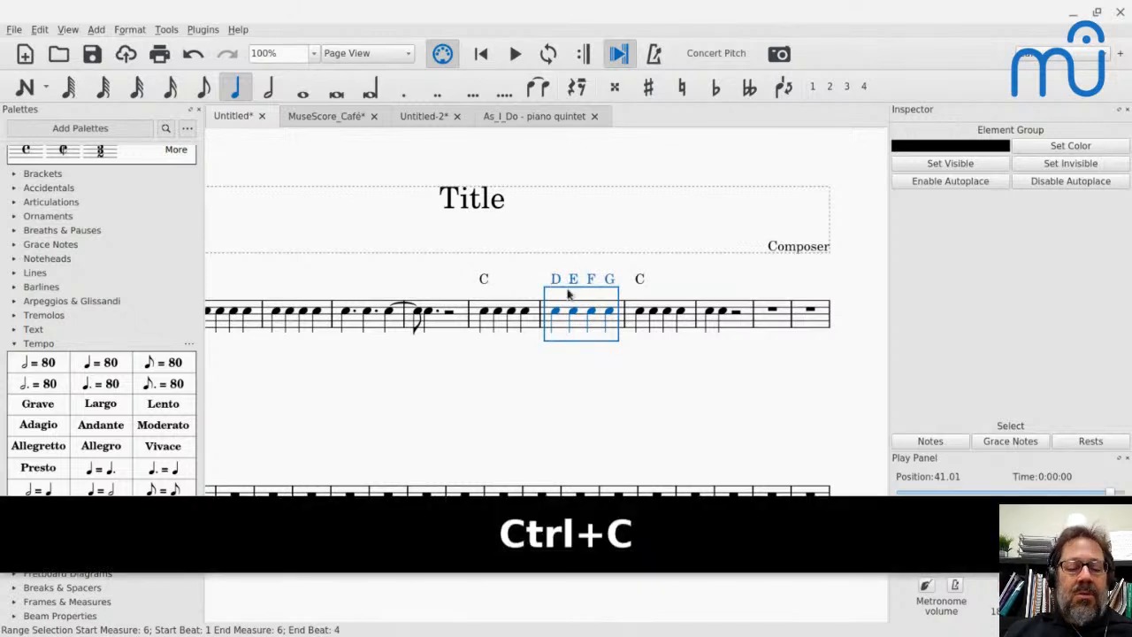
click(504, 329)
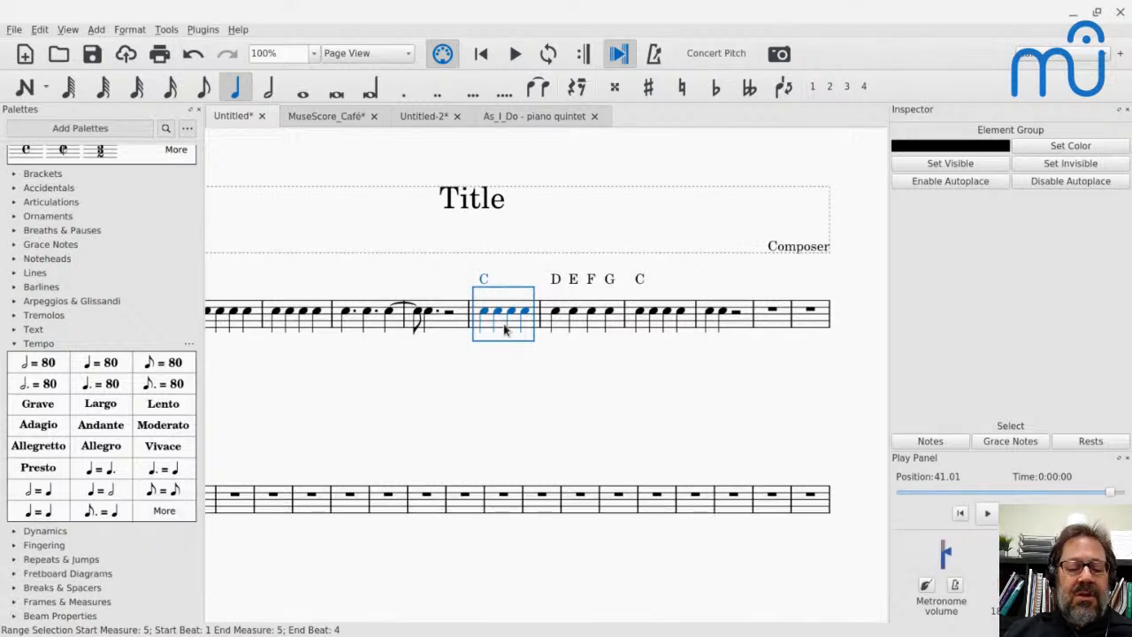
key(ctrl+c)
click(567, 328)
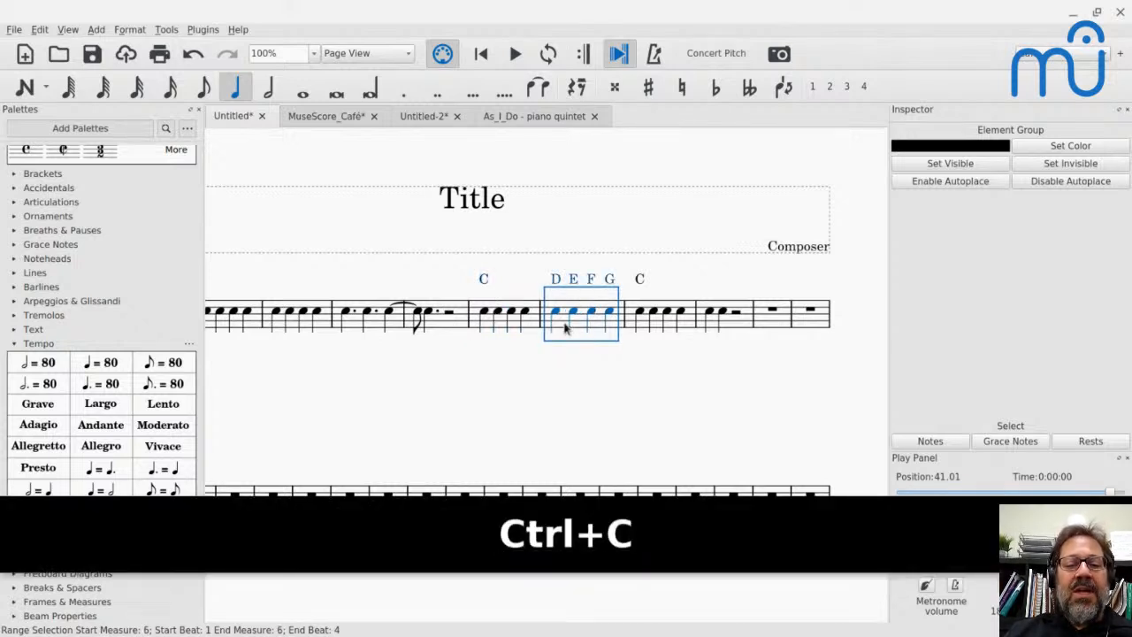
key(ctrl+v)
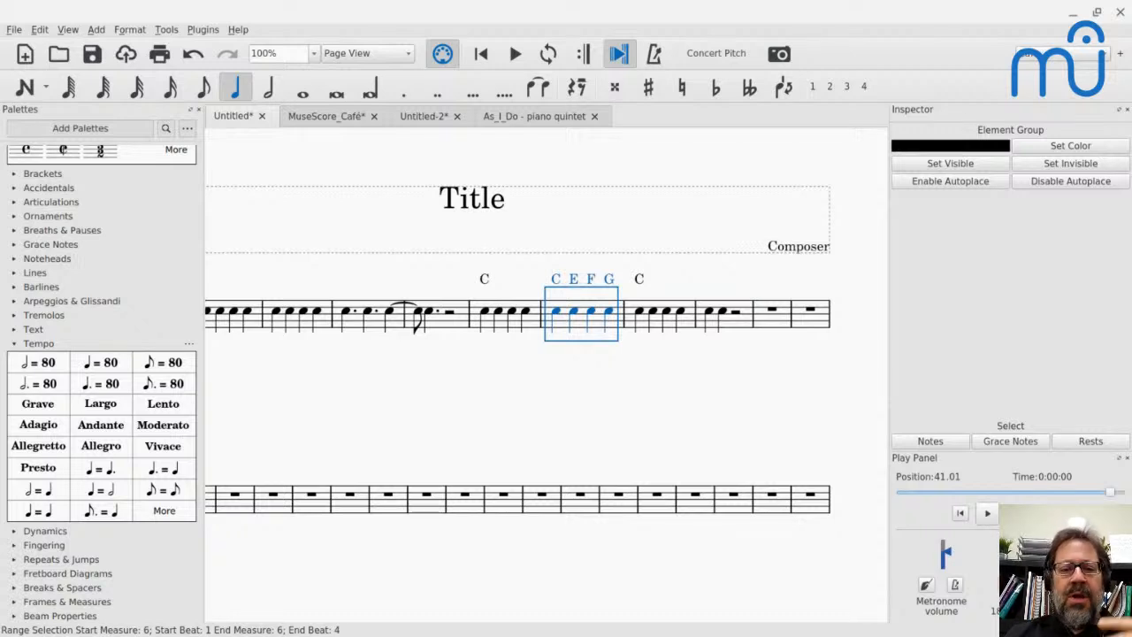
key(ctrl+z)
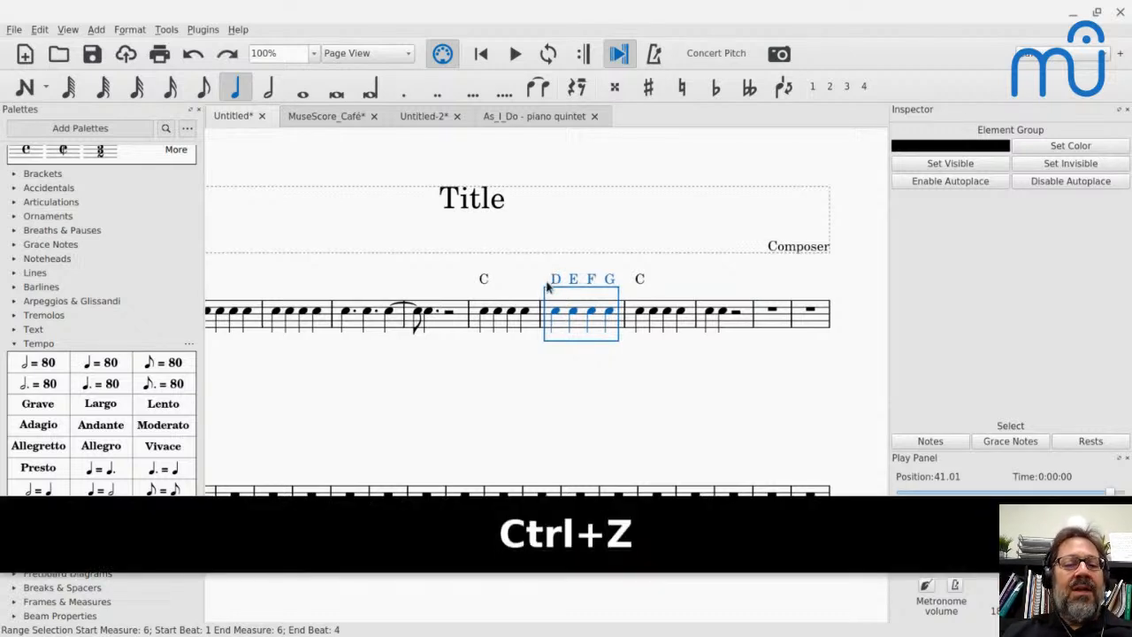
- Delete the C chord symbol above measure 5, and paste a copy of that measure over measure 6
click(501, 329)
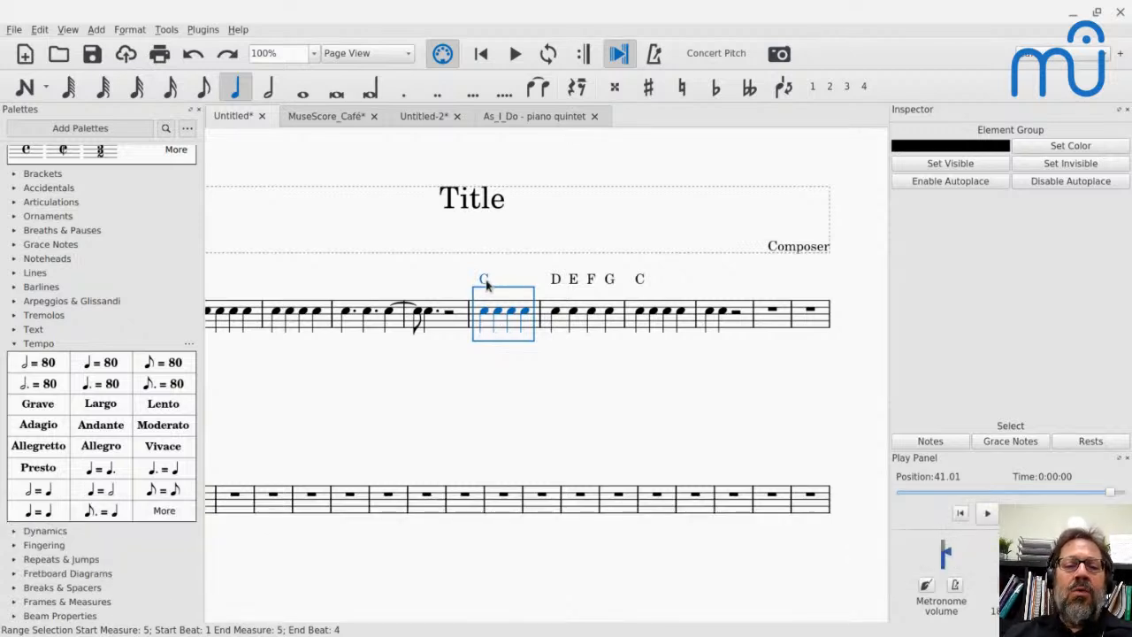
click(485, 281)
key(BackSpace)
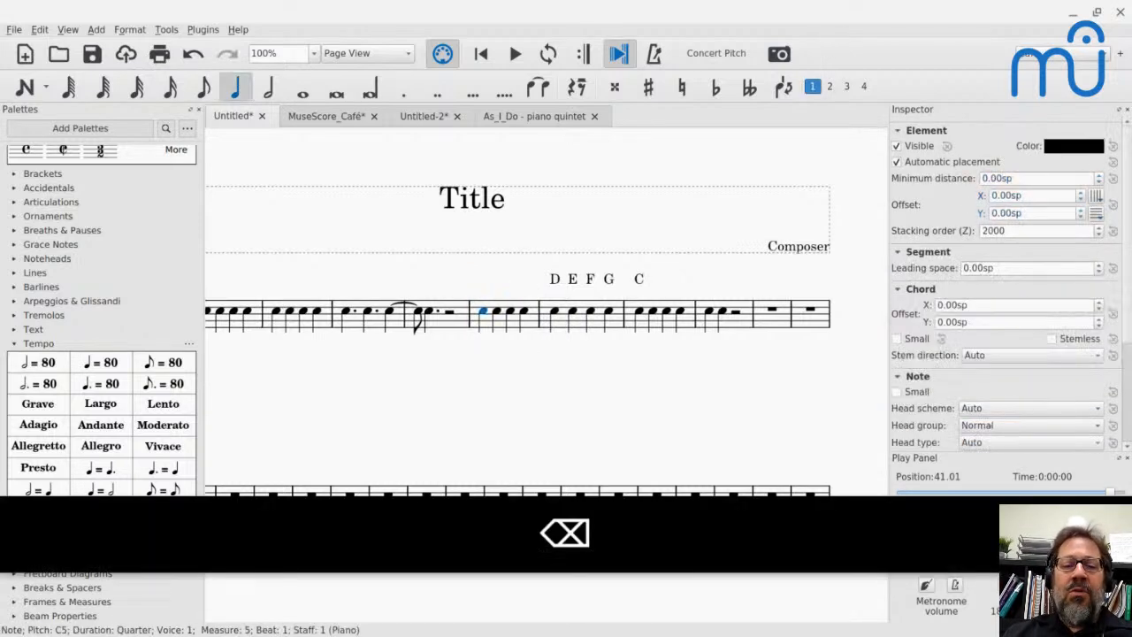
click(487, 327)
key(ctrl+c)
click(561, 328)
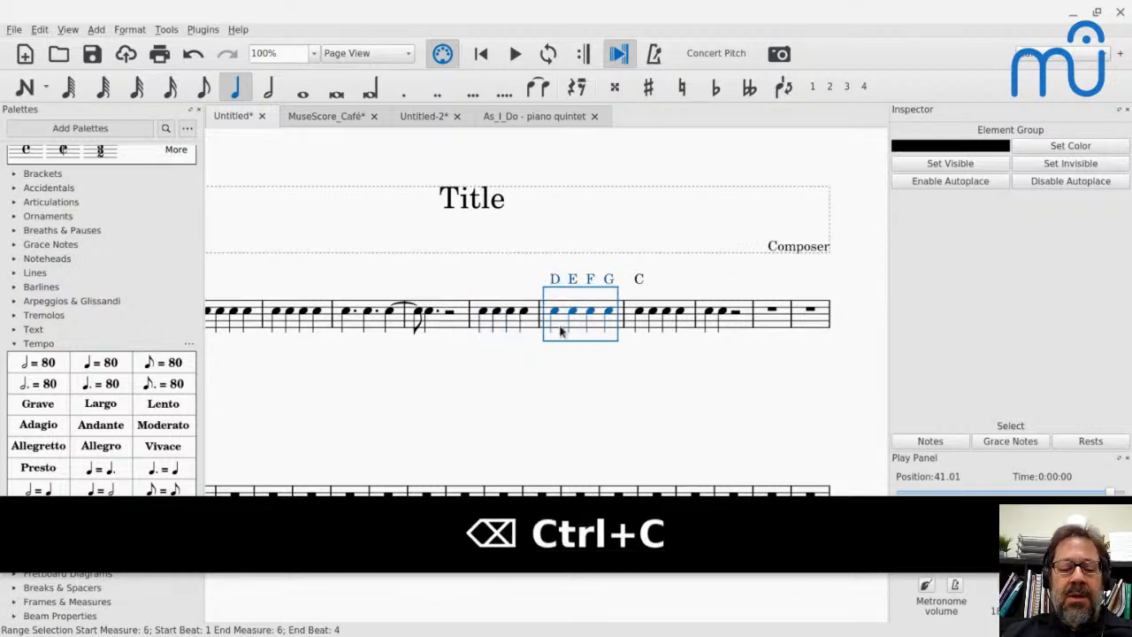
key(ctrl+v)
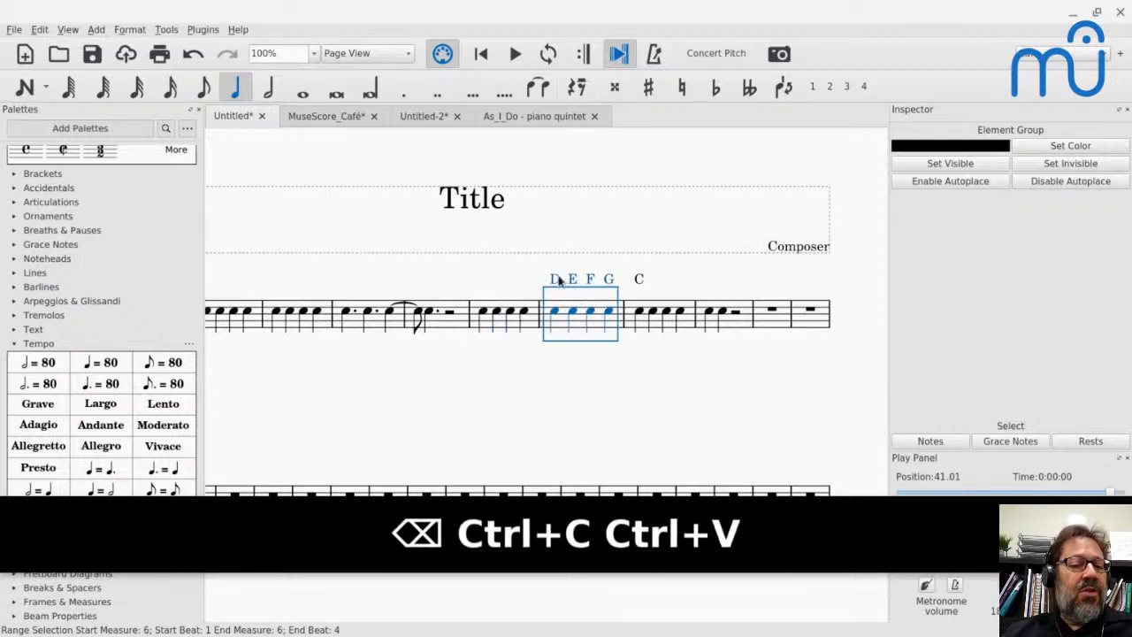
- Add a C chord symbol back on the first note of measure 5
click(483, 313)
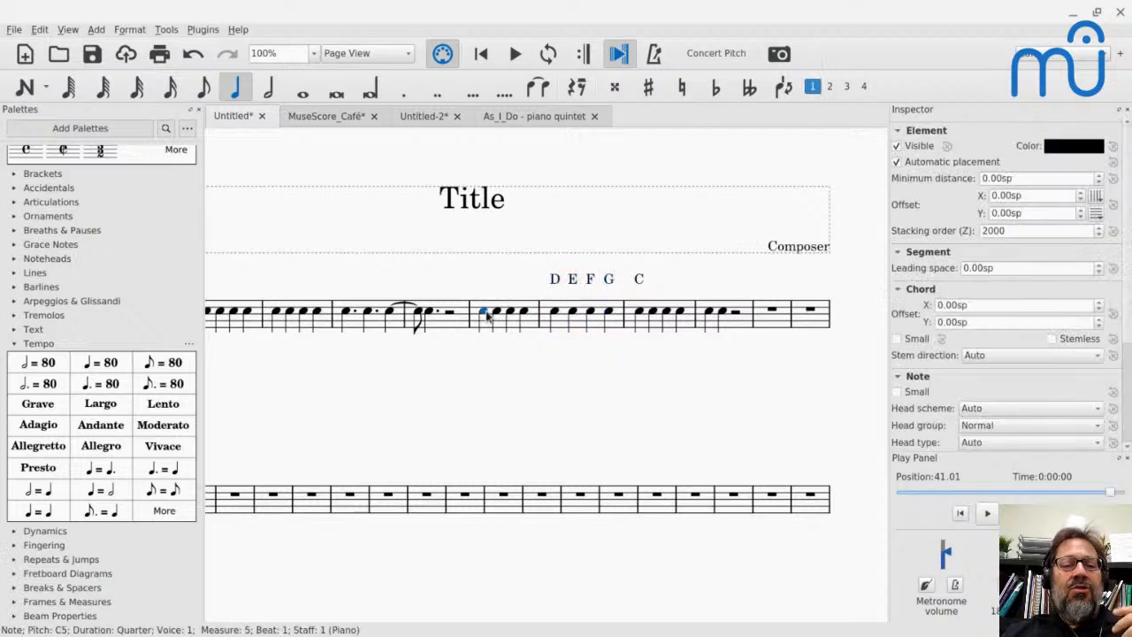
key(ctrl+k)
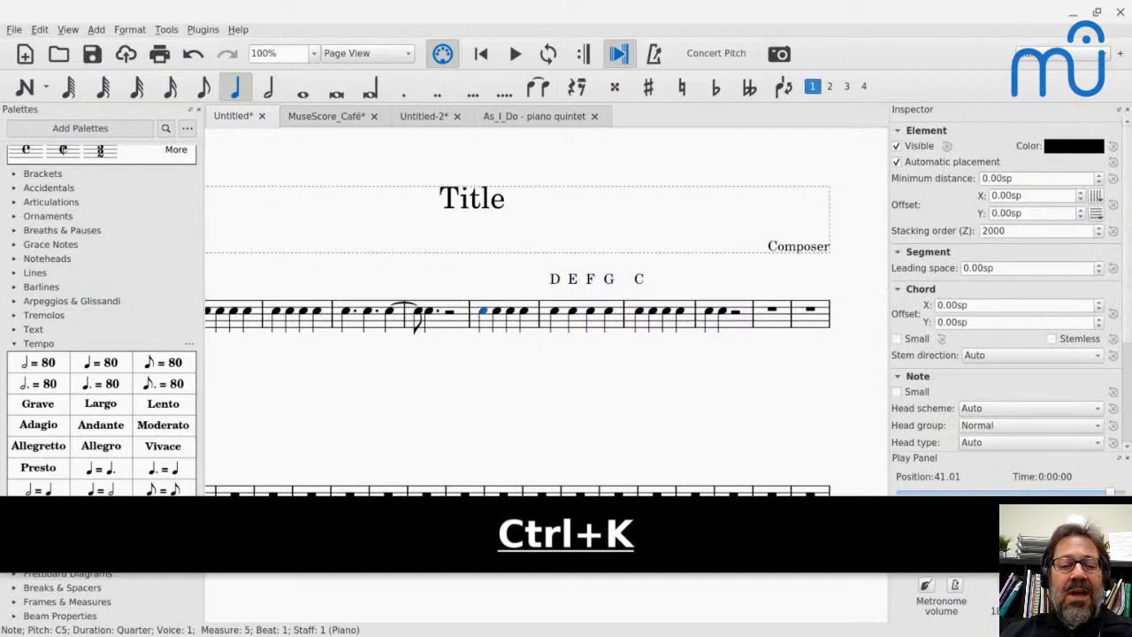
text(C)
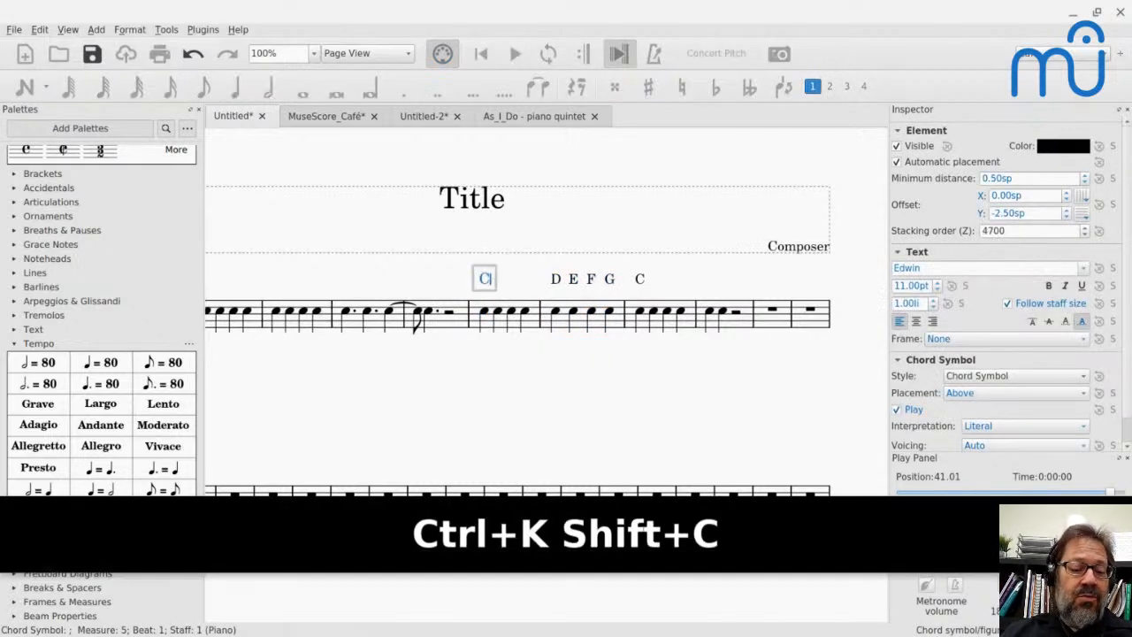
key(Escape)
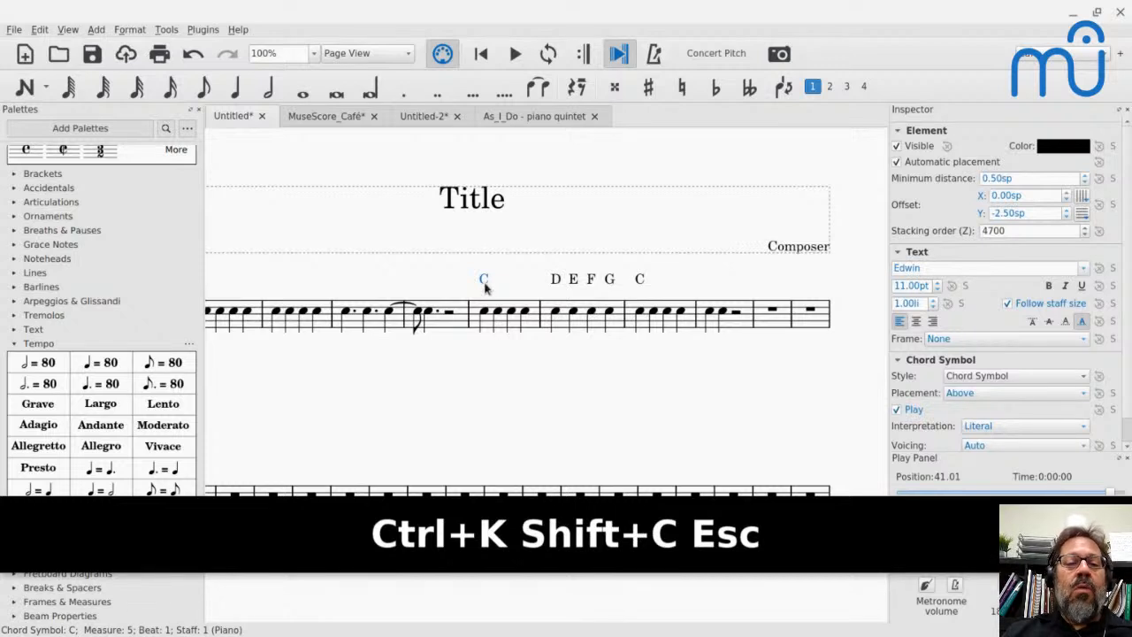
- Select measure 5, show the Selection Filter, and exclude chord symbols from the selection
click(534, 324)
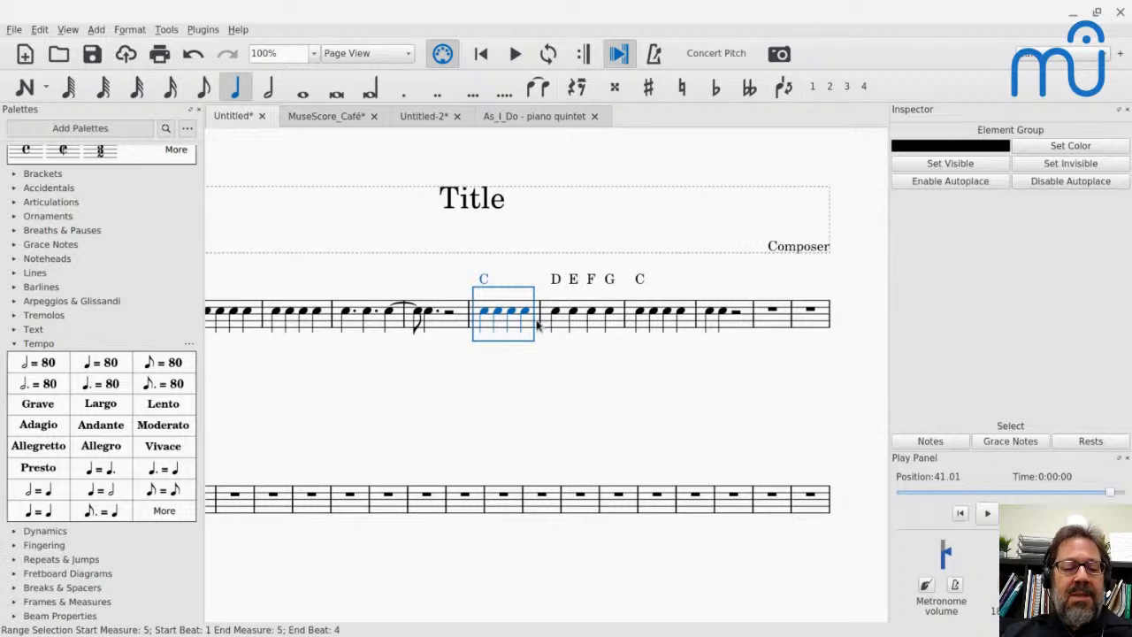
click(68, 29)
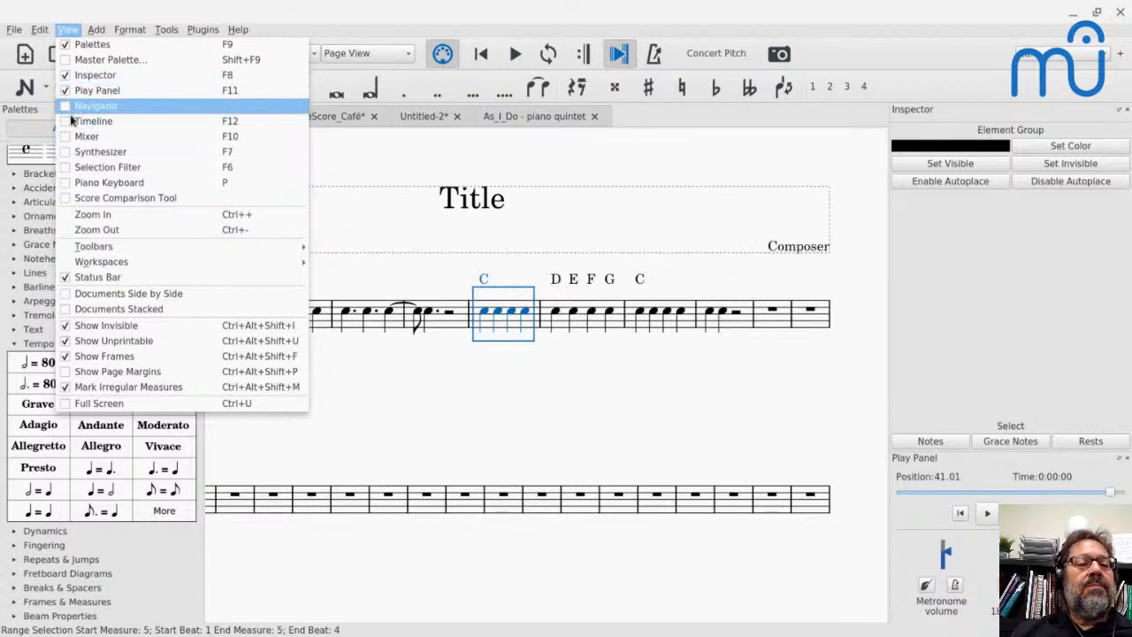
click(71, 168)
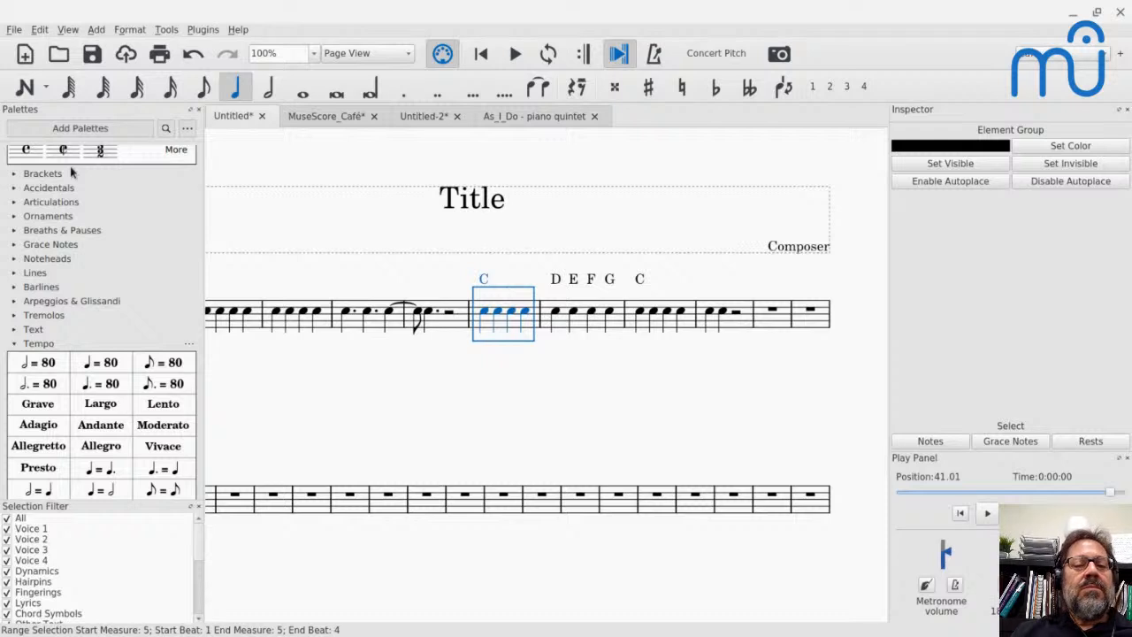
scroll(38, 575, down, 4)
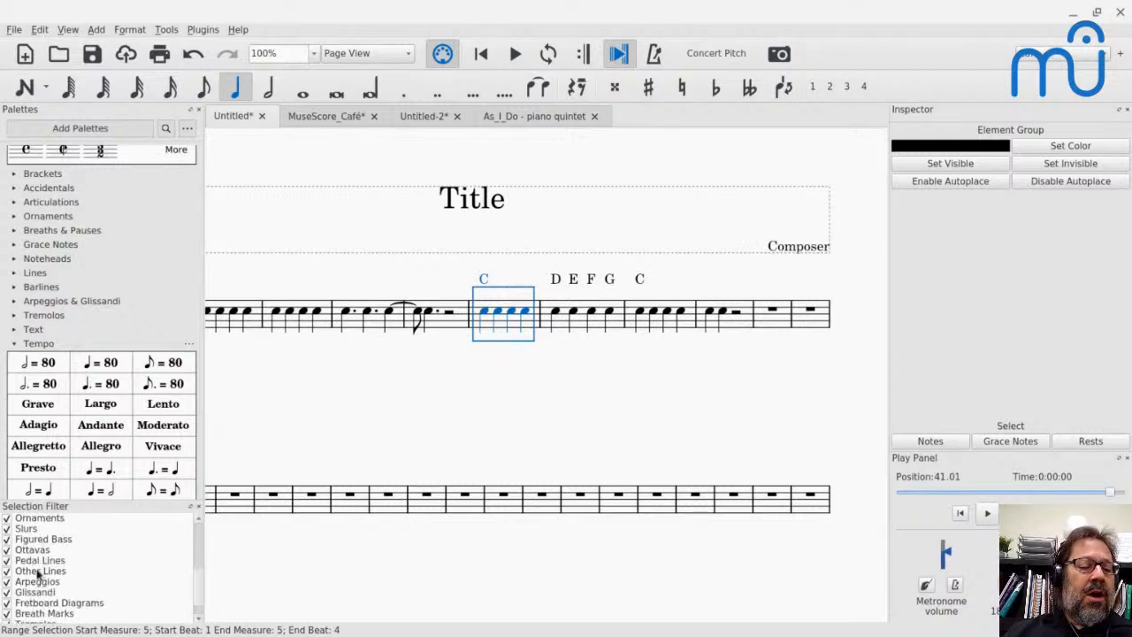
scroll(38, 576, down, 1)
scroll(25, 546, up, 3)
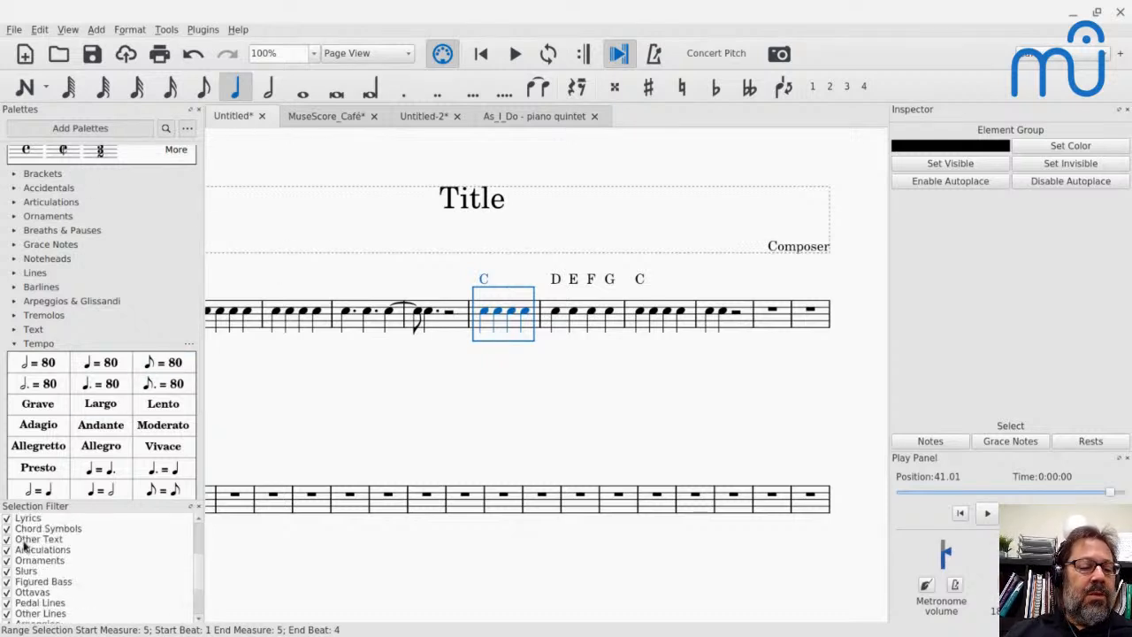
click(7, 529)
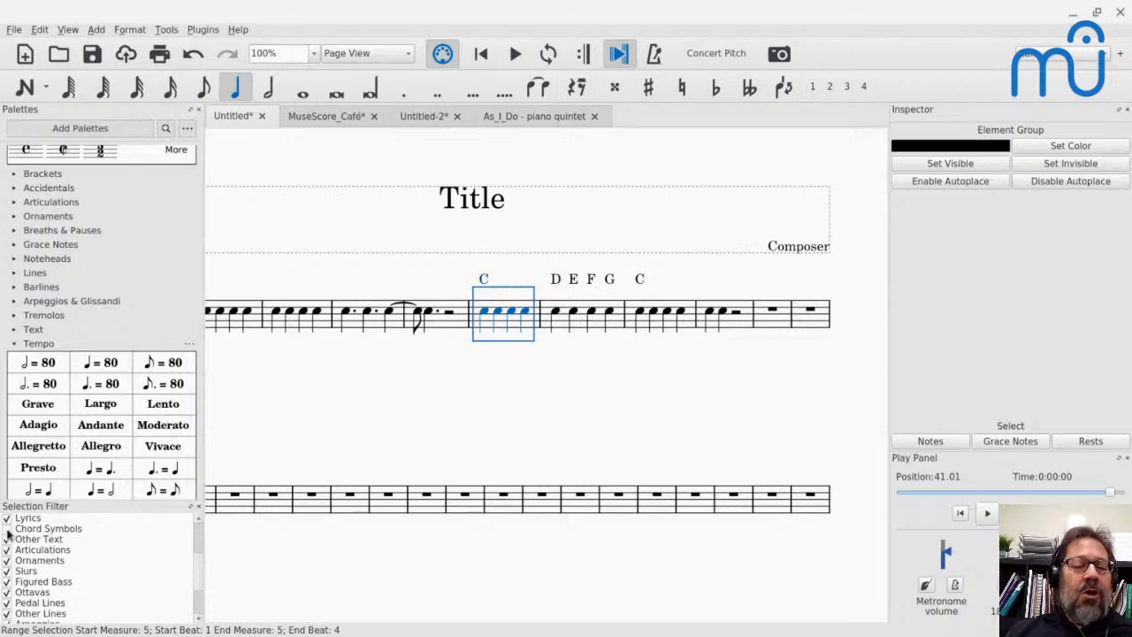
- Paste a copy of measure 5 without its chord symbol over measure 6, and undo the paste
scroll(478, 307, up, 4)
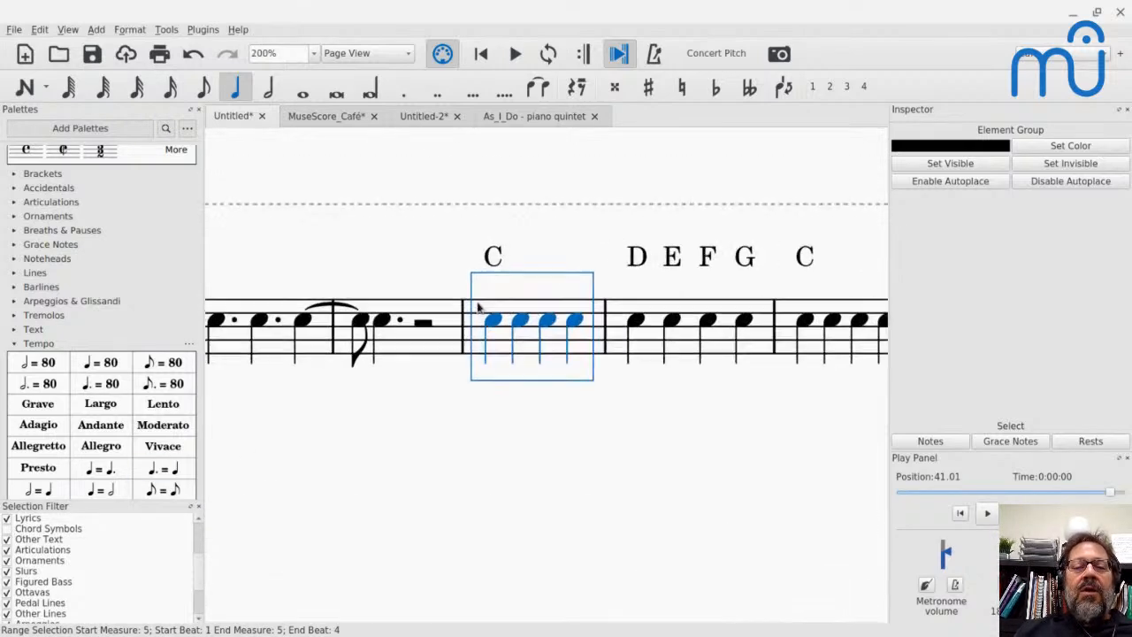
scroll(477, 307, up, 2)
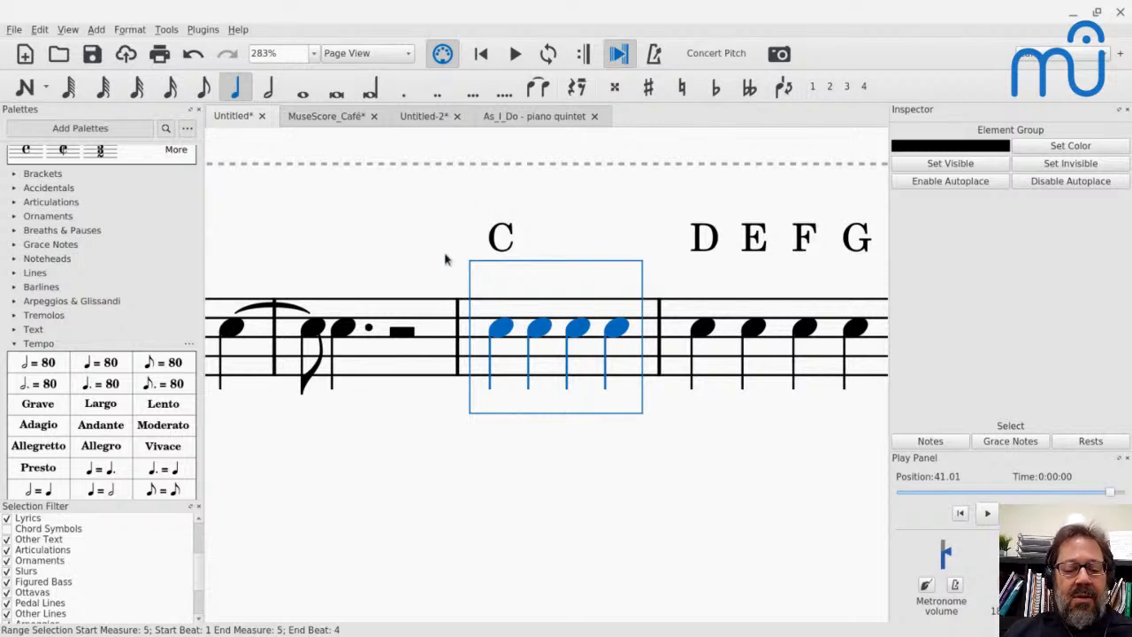
key(ctrl+c)
click(717, 376)
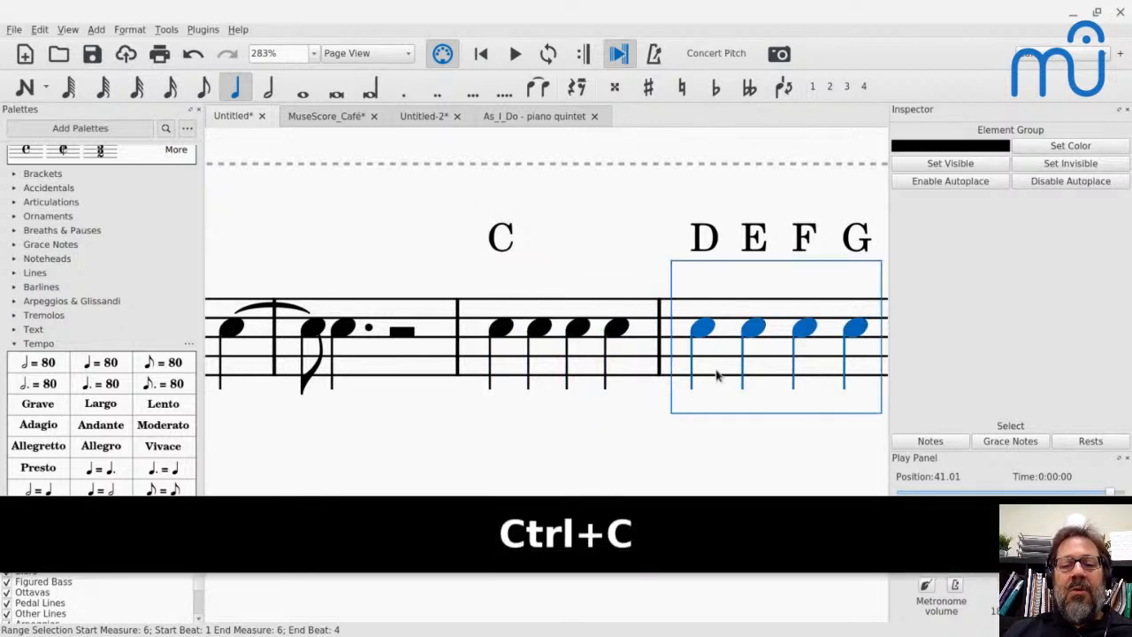
key(ctrl+v)
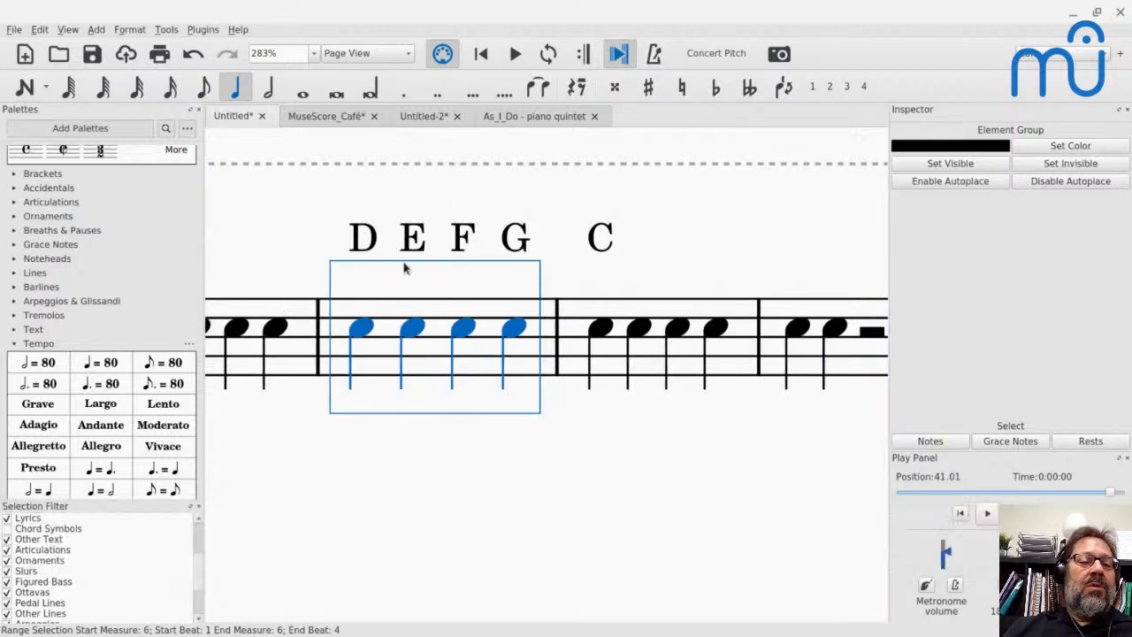
key(ctrl+z)
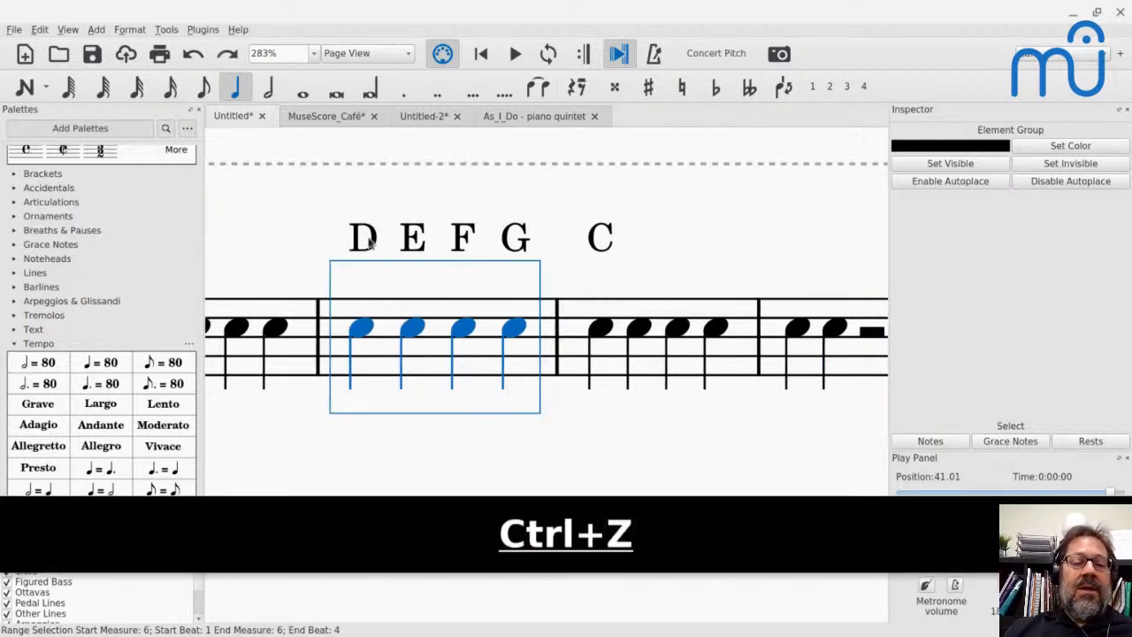
- Replace the notes of measure 5 with four quarter-note Ds, starting on beat 1
scroll(310, 358, left, 5)
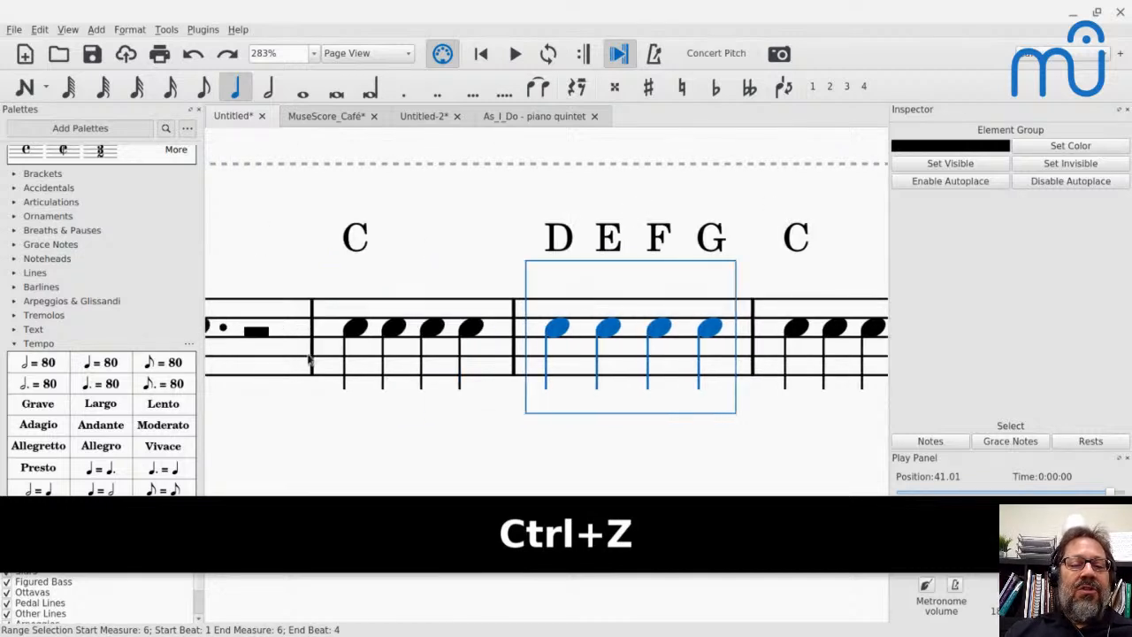
click(404, 329)
key(n)
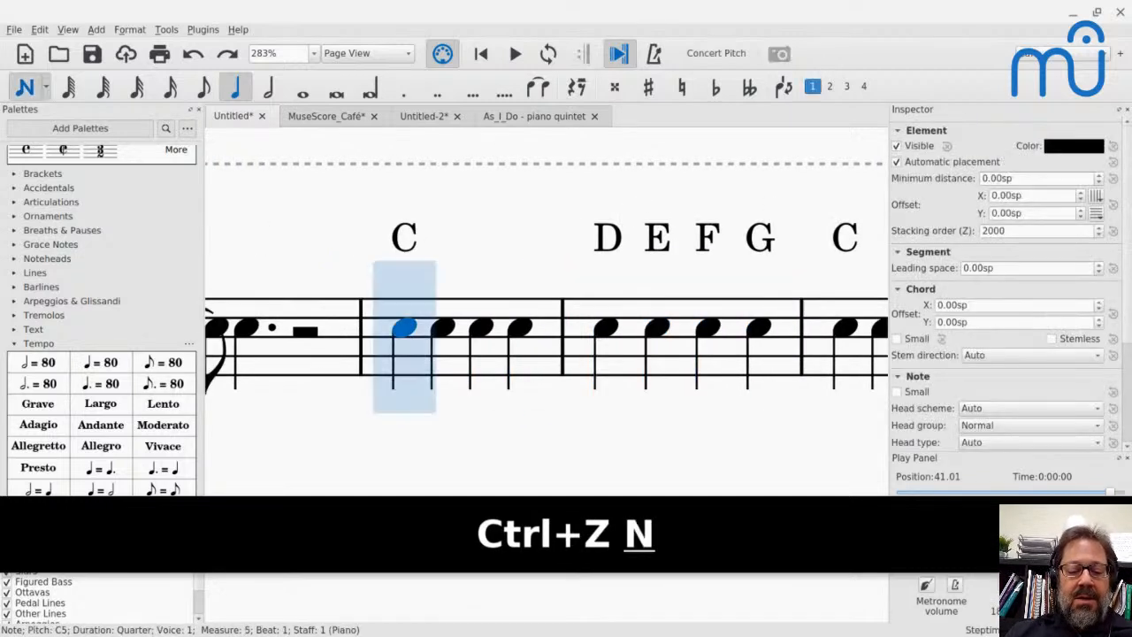
key(d)
key(d)
key(d)
key(d)
key(Escape)
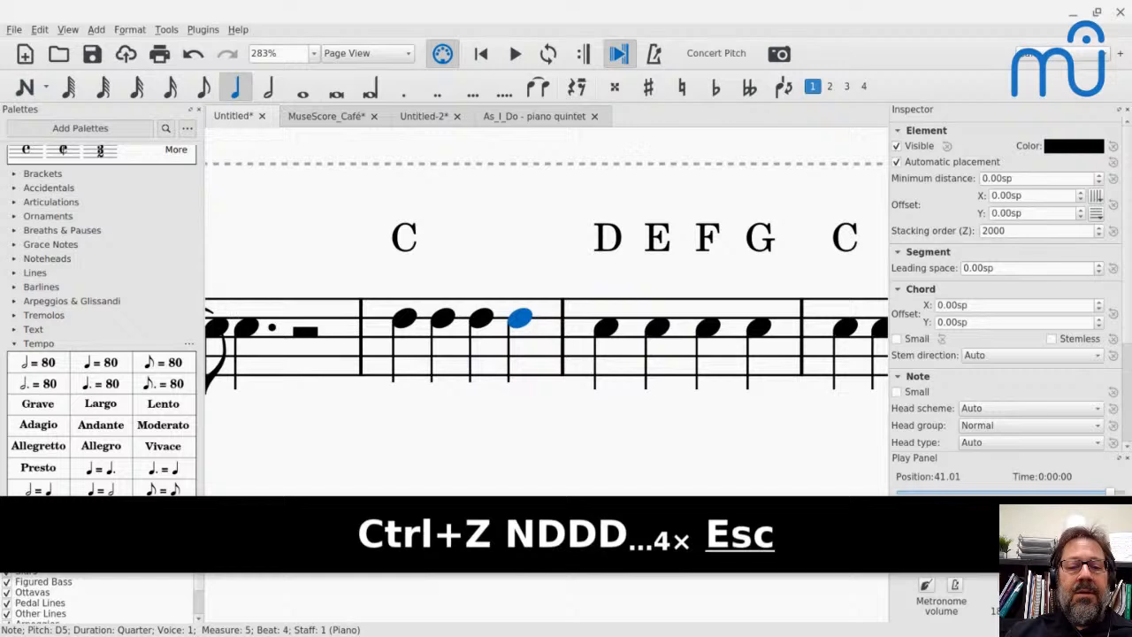
- Paste a copy of measure 5 without its chord symbol over measure 6, and include chord symbols in the Selection Filter again
click(414, 360)
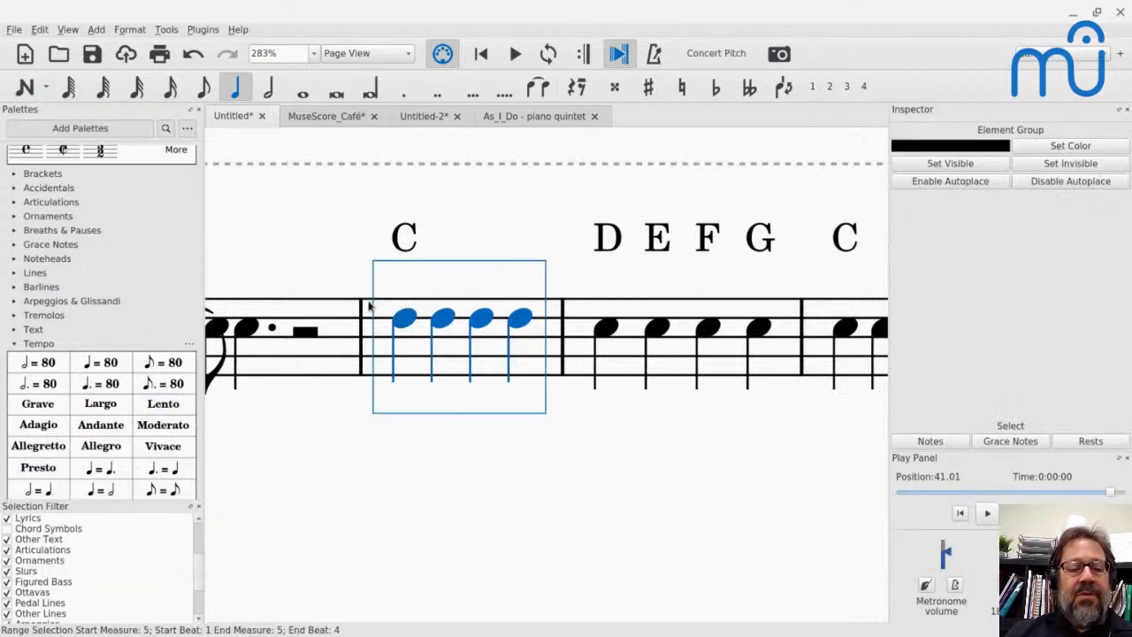
key(ctrl+c)
click(684, 356)
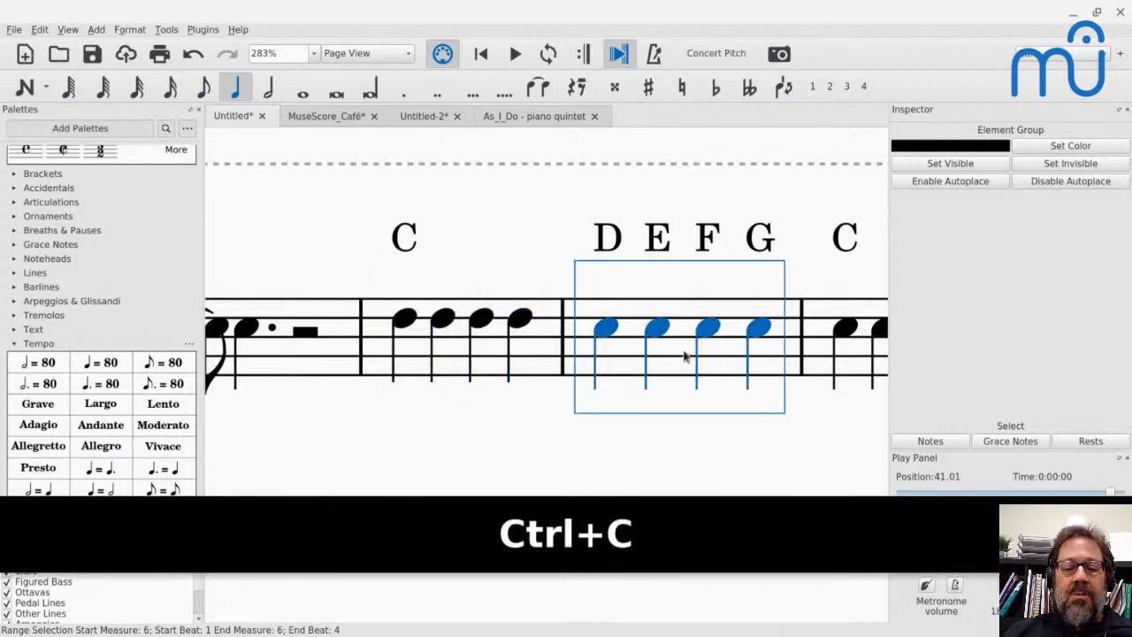
key(ctrl+v)
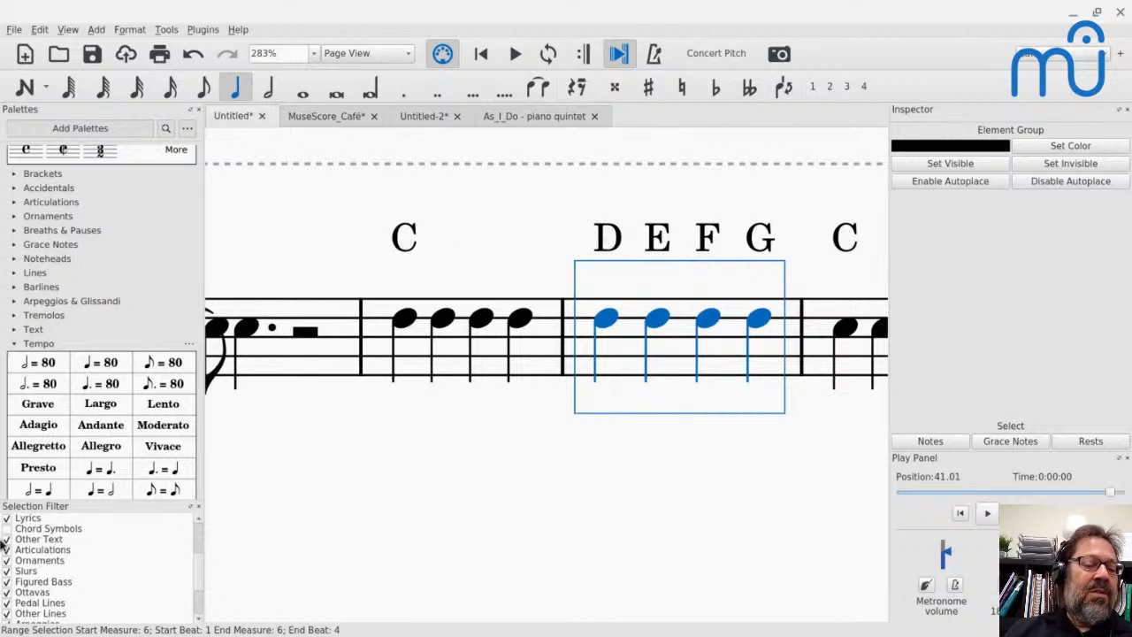
click(7, 528)
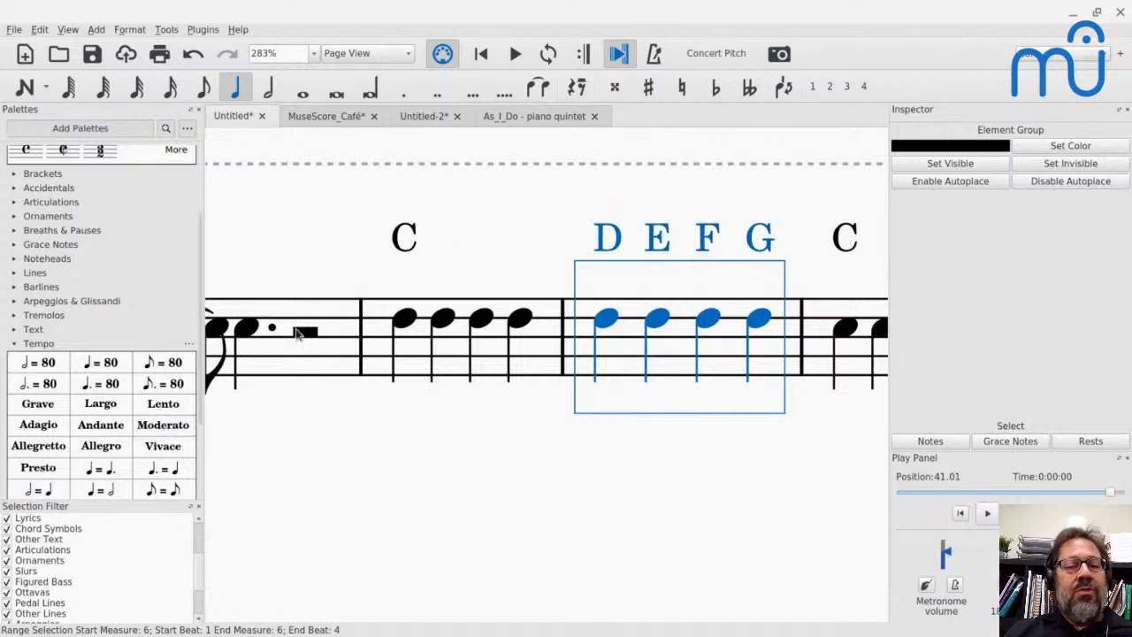
- Switch to the YouTube Live chat, search it for "q", check the latest viewer messages, and return to MuseScore
key(alt+Tab)
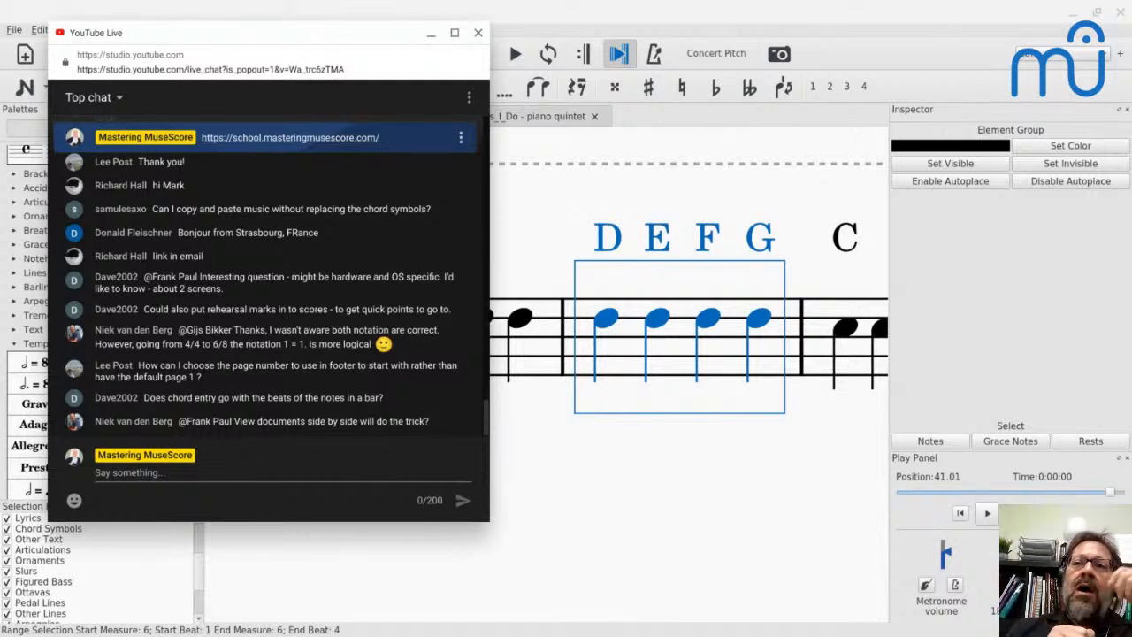
key(ctrl+f)
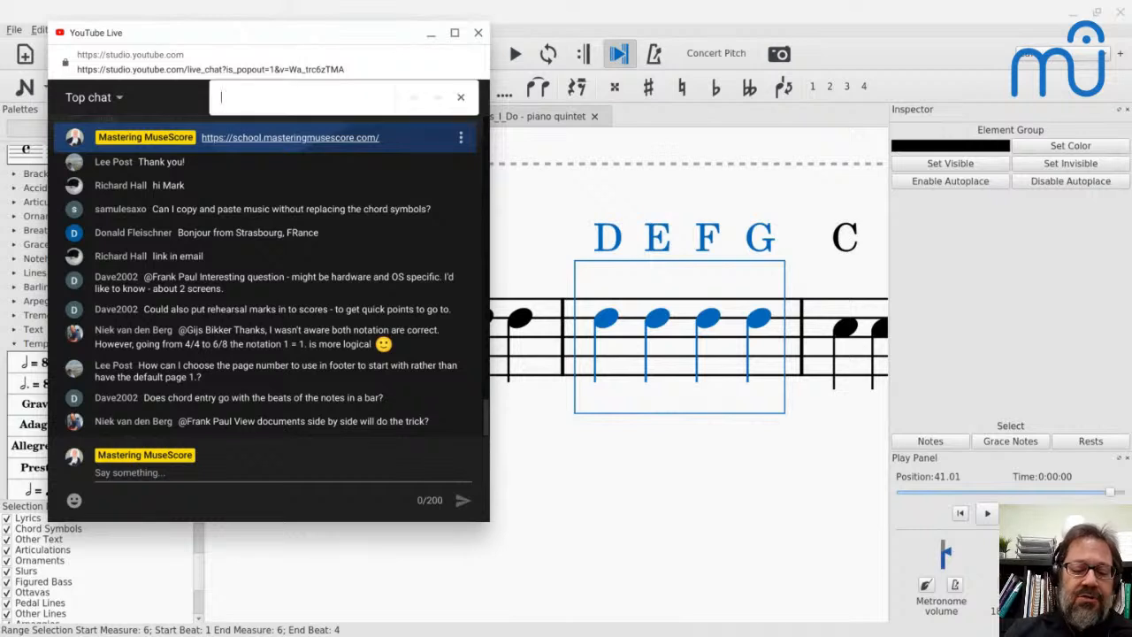
text(q)
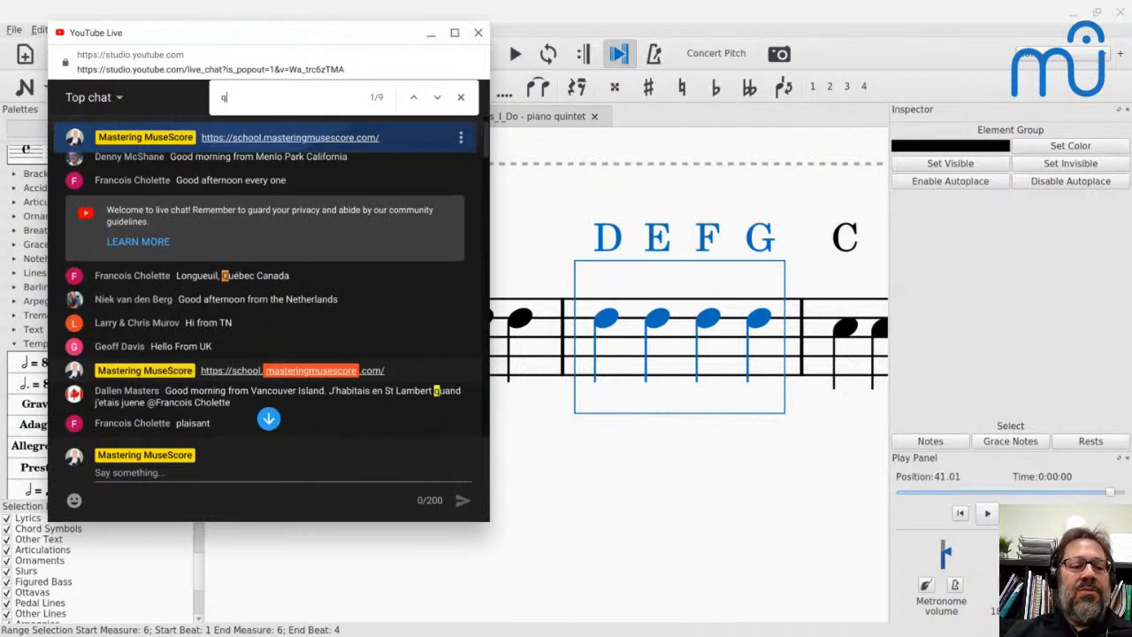
click(460, 98)
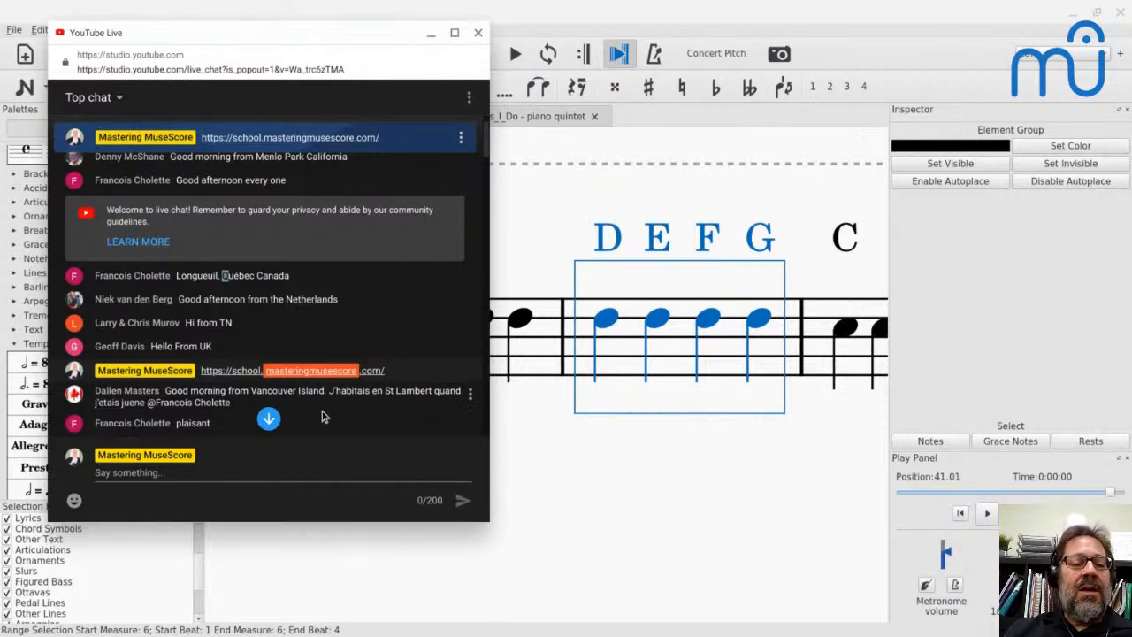
scroll(323, 416, down, 5)
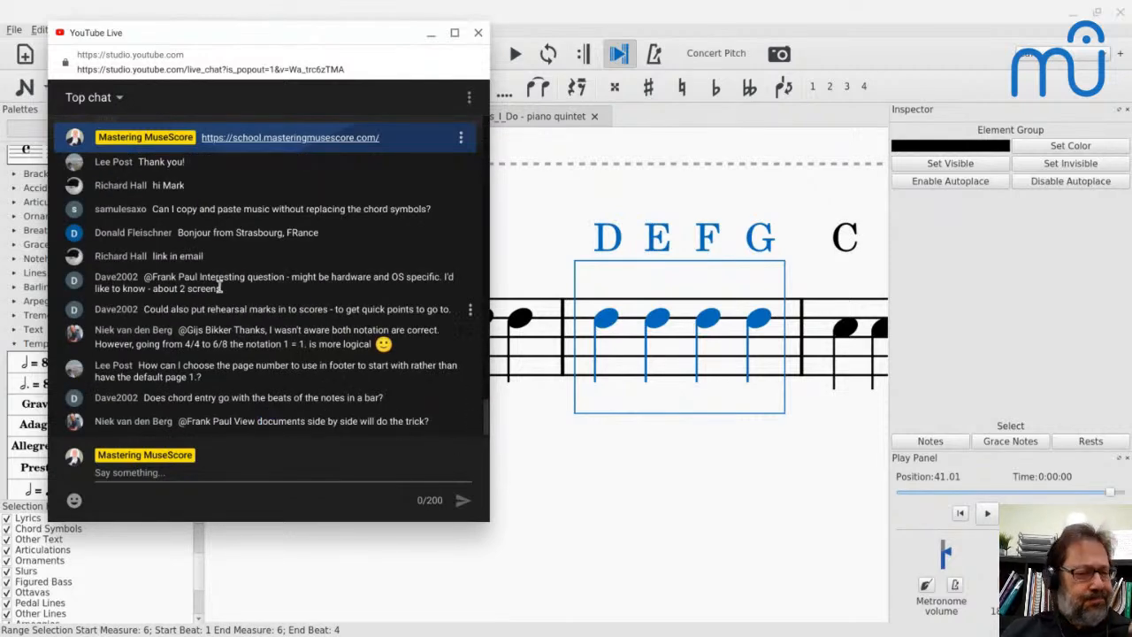
click(702, 430)
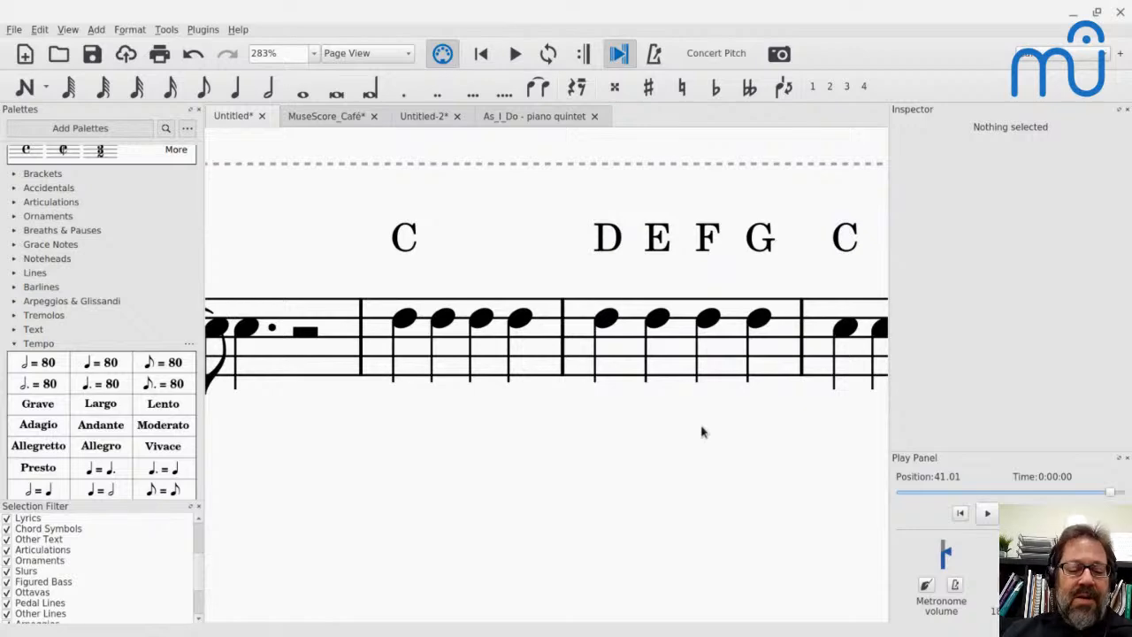
- Find rehearsal mark Q in the "As_I_Do - piano quintet" score and view the surrounding systems
click(554, 115)
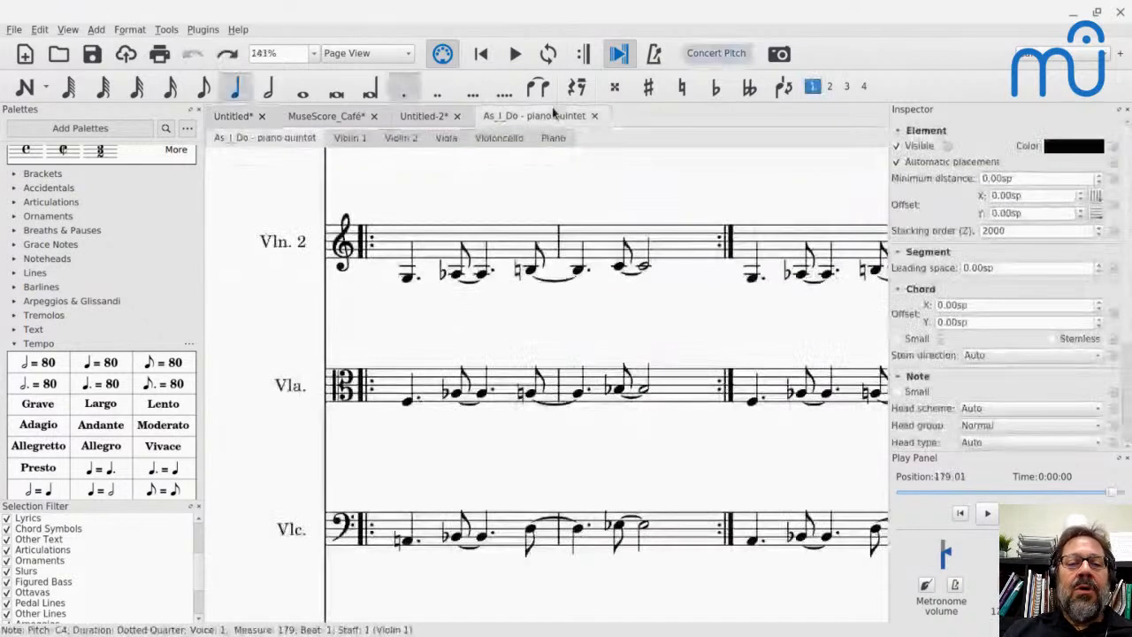
key(ctrl+f)
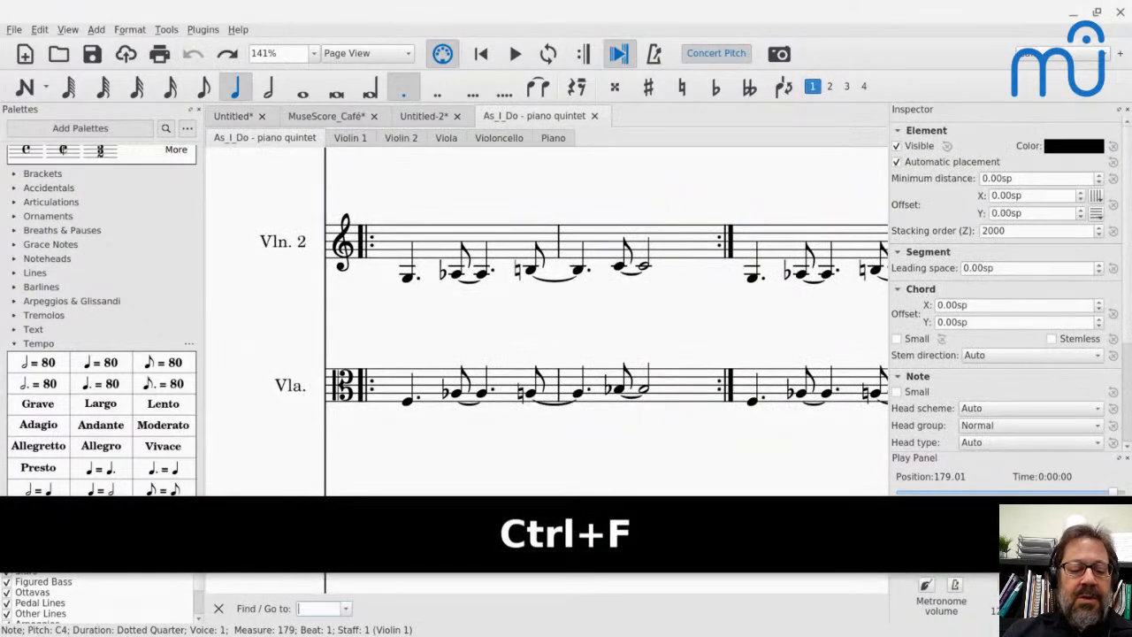
text(q)
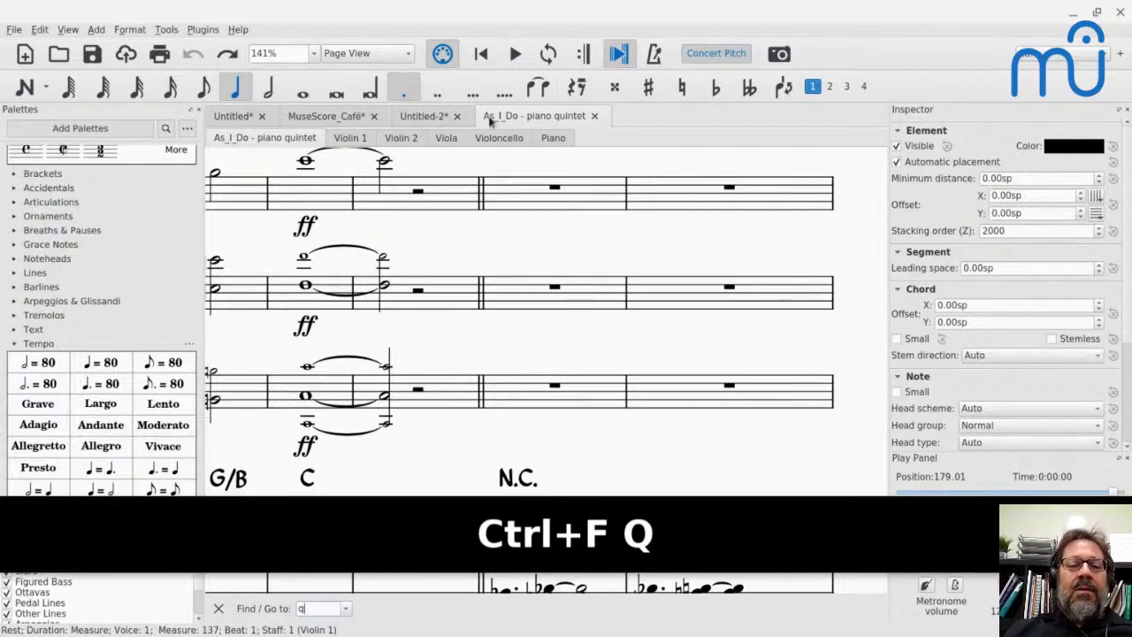
key(ctrl+minus)
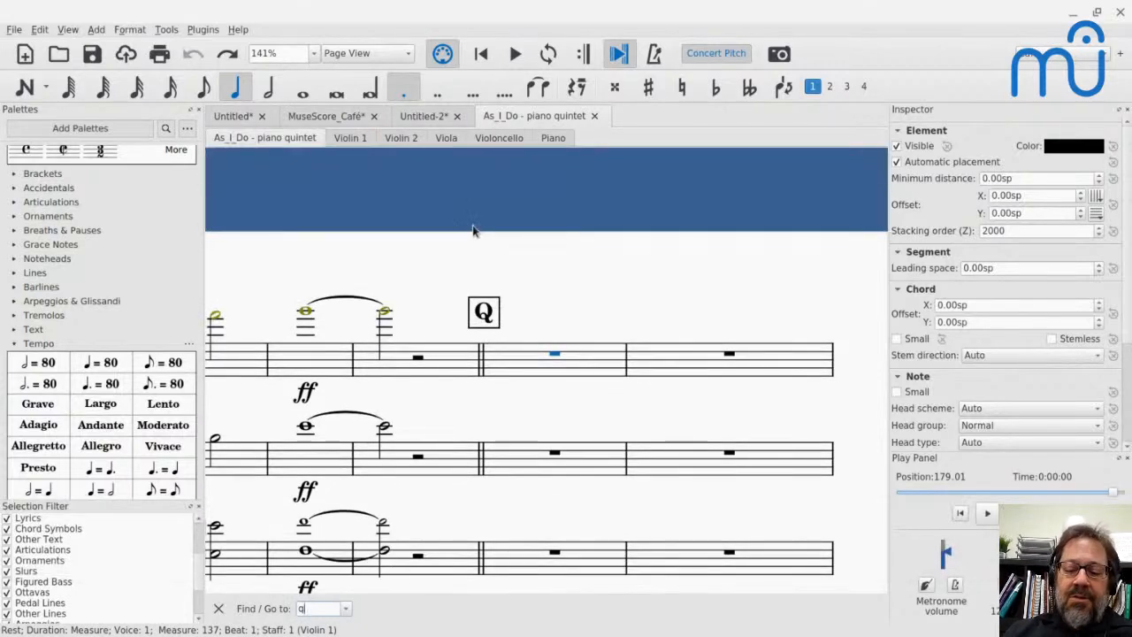
key(ctrl+minus)
click(476, 234)
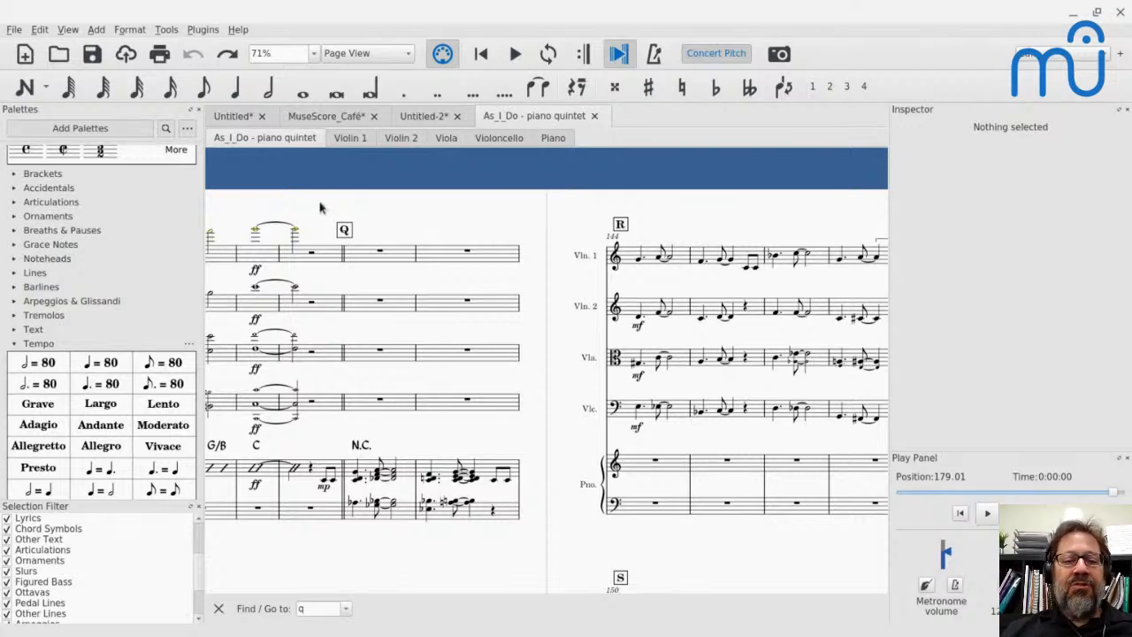
- Switch to the YouTube Live chat window
key(alt+Tab)
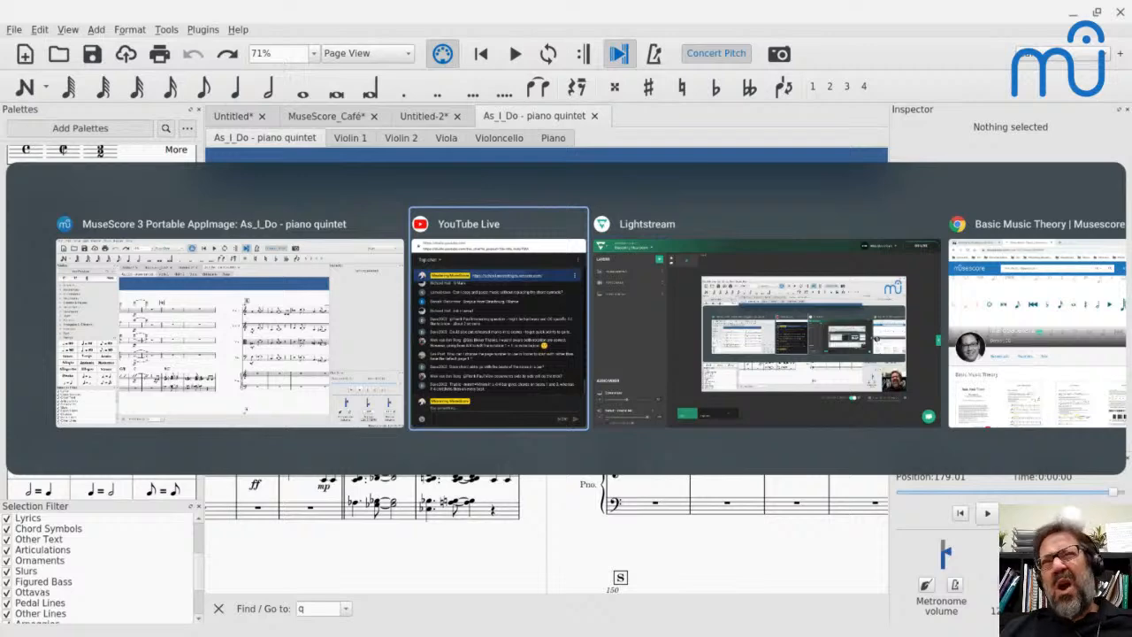
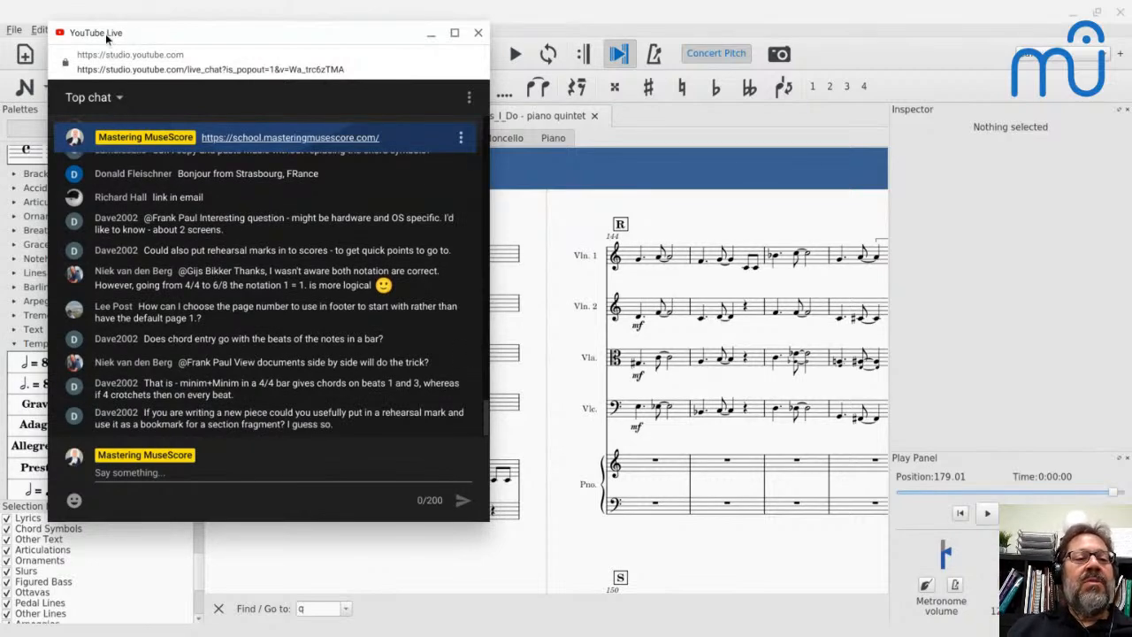
- Return to MuseScore, show the open documents side by side with a wider piano quintet pane, and restore the single-document view
drag(107, 35, 161, 106)
click(67, 29)
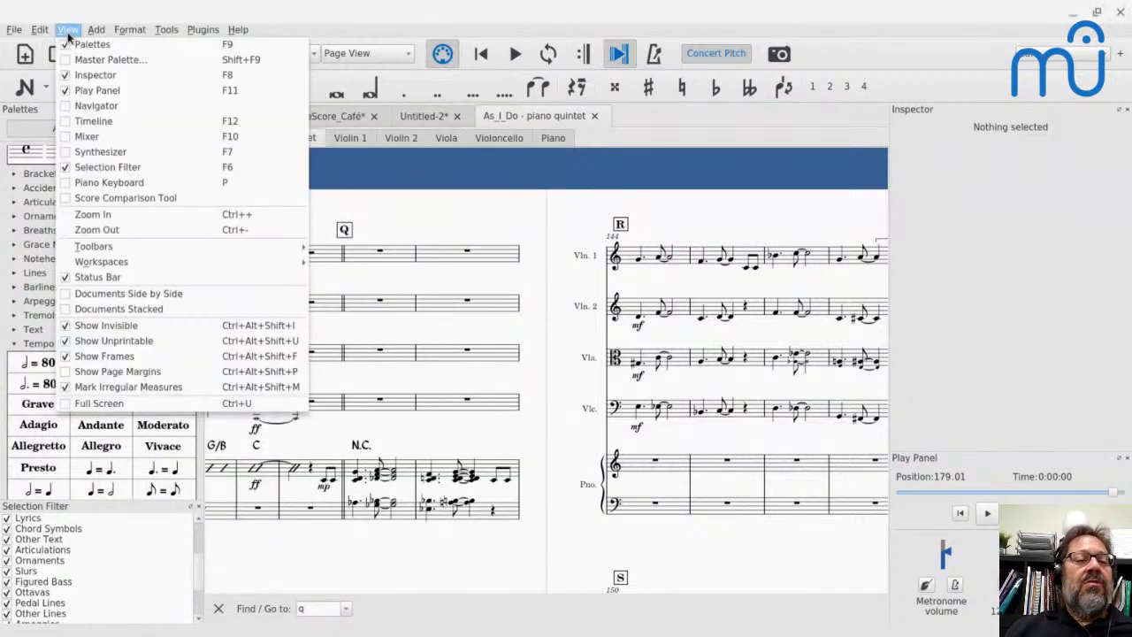
click(106, 293)
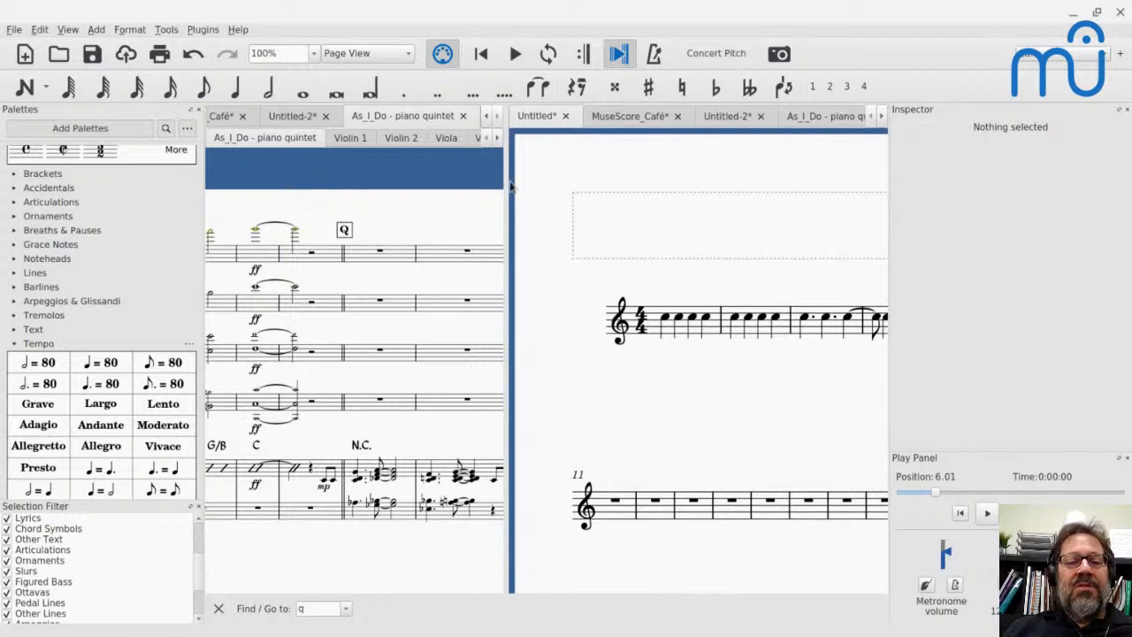
drag(510, 186, 601, 188)
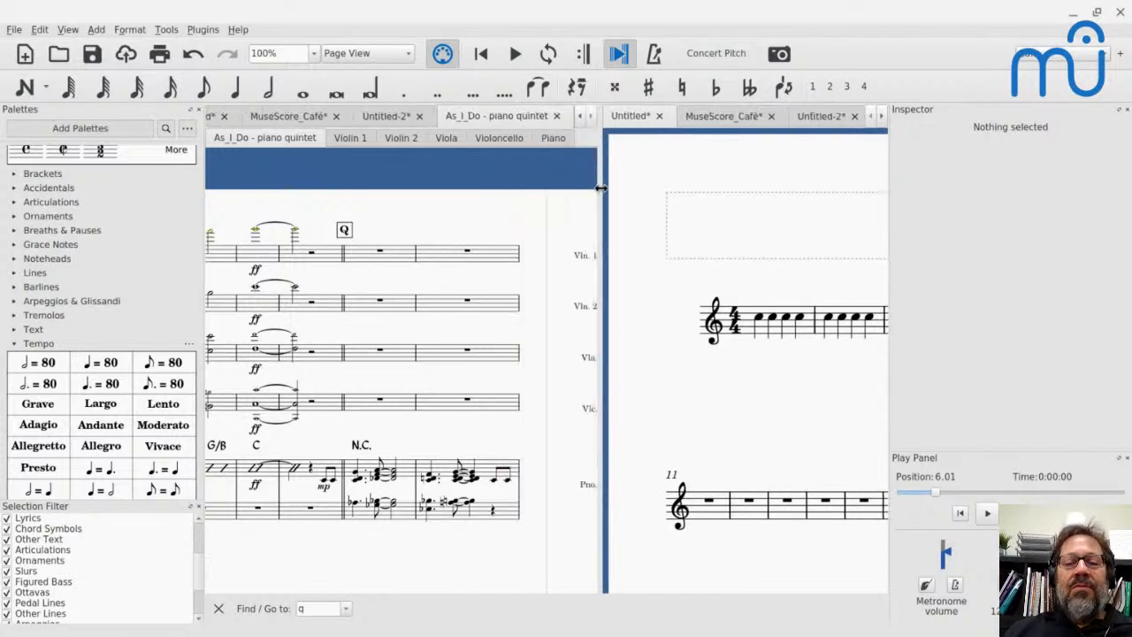
drag(696, 284, 735, 298)
drag(525, 326, 503, 344)
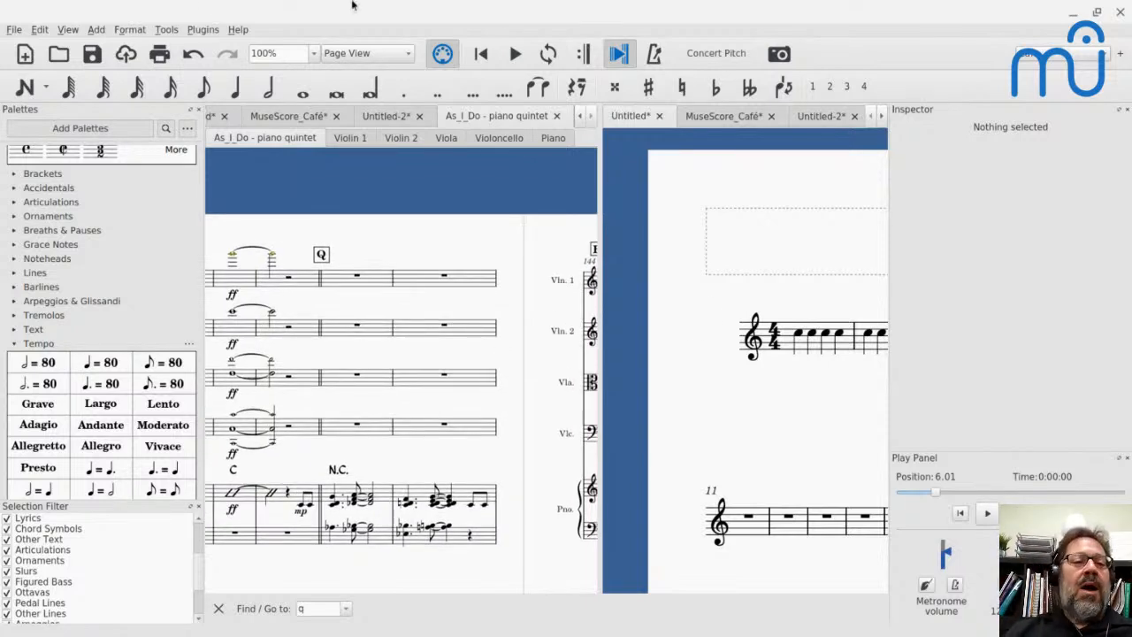
click(73, 30)
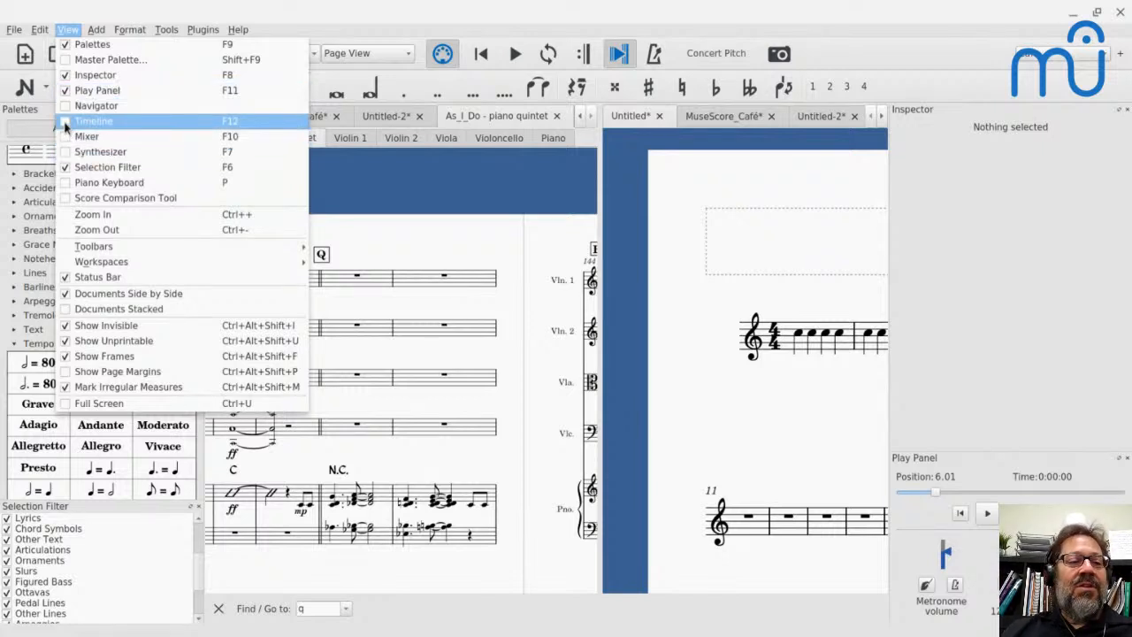
click(65, 295)
- Switch to the YouTube Live chat and review the earlier and latest viewer questions
key(alt+Tab)
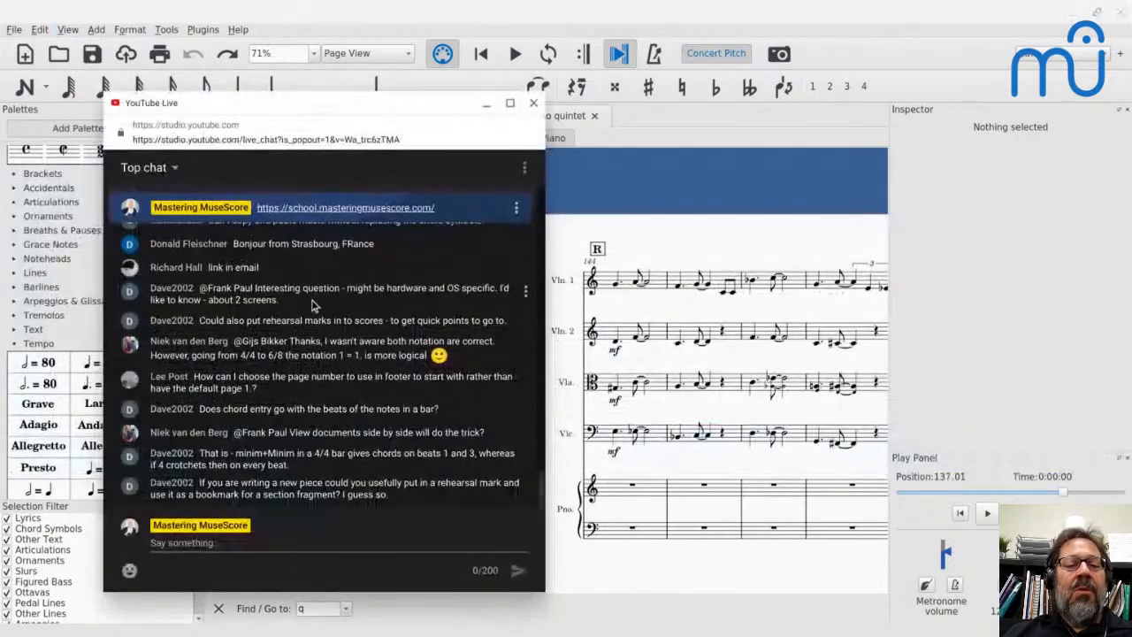
scroll(318, 485, up, 5)
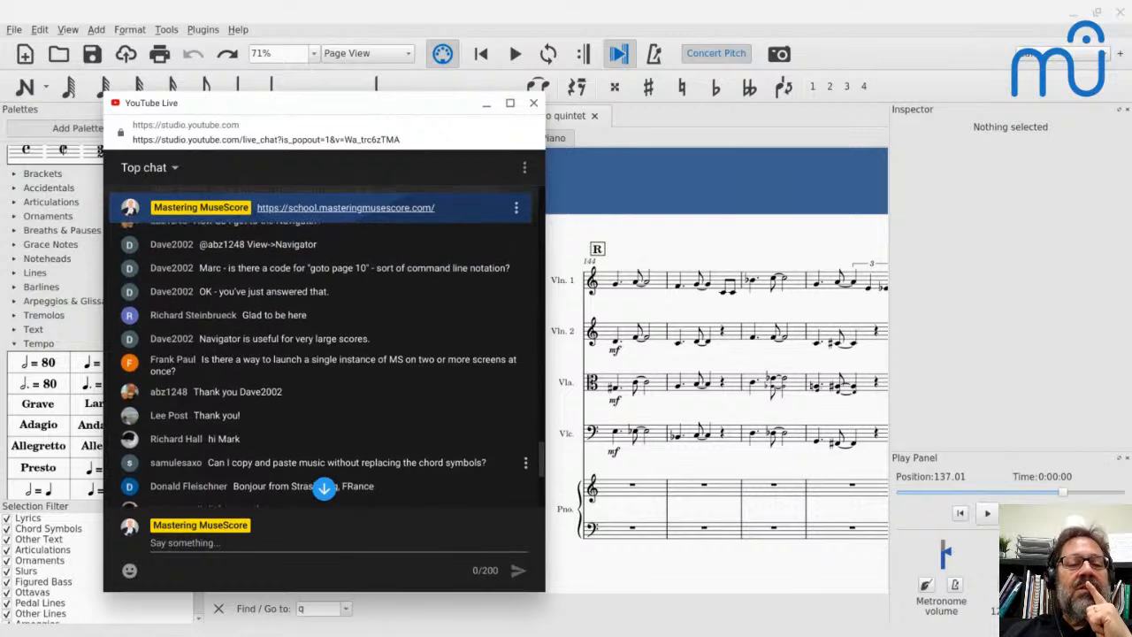
click(323, 489)
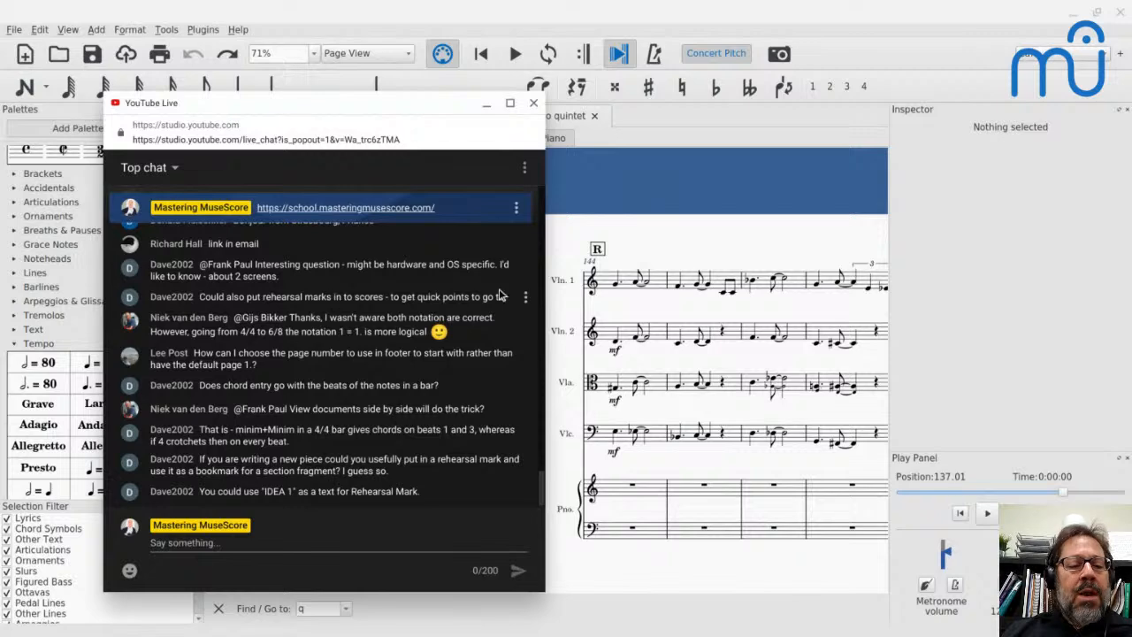
- Return to MuseScore, go to the start of the piano quintet score, and view the page number on its second page
key(alt+Tab)
key(ctrl+Home)
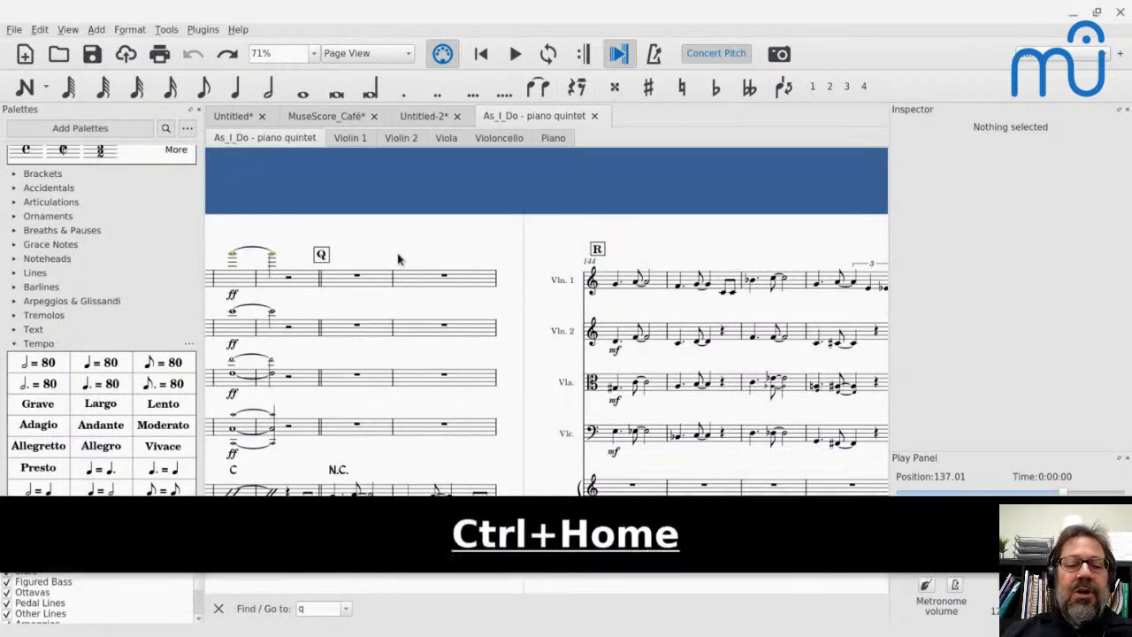
scroll(397, 258, down, 6)
scroll(469, 230, up, 6)
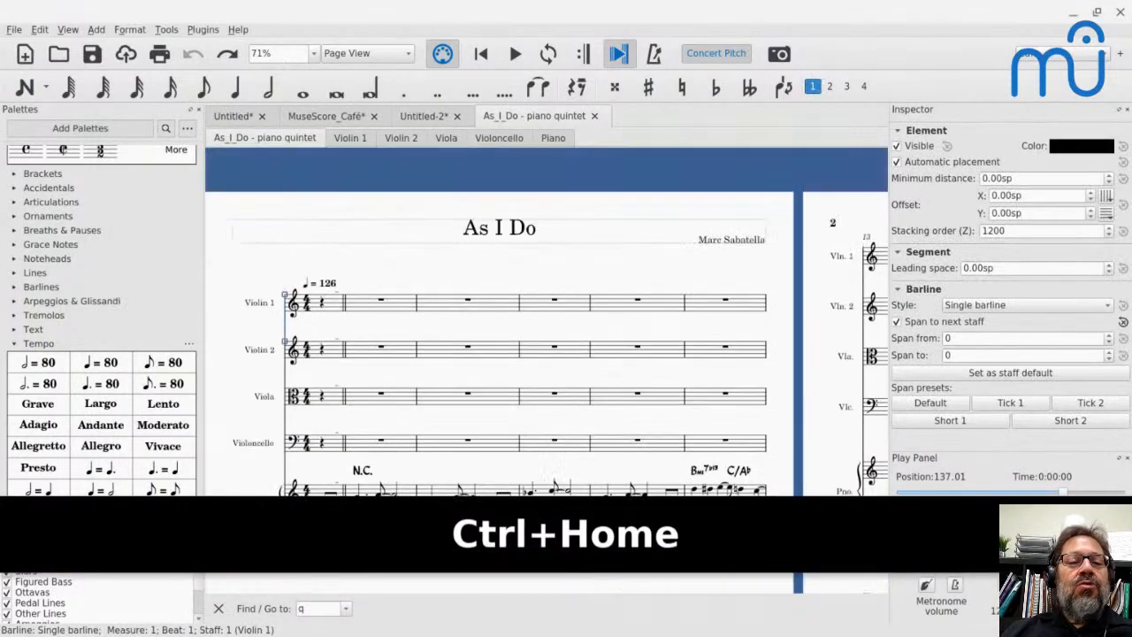
scroll(469, 230, right, 5)
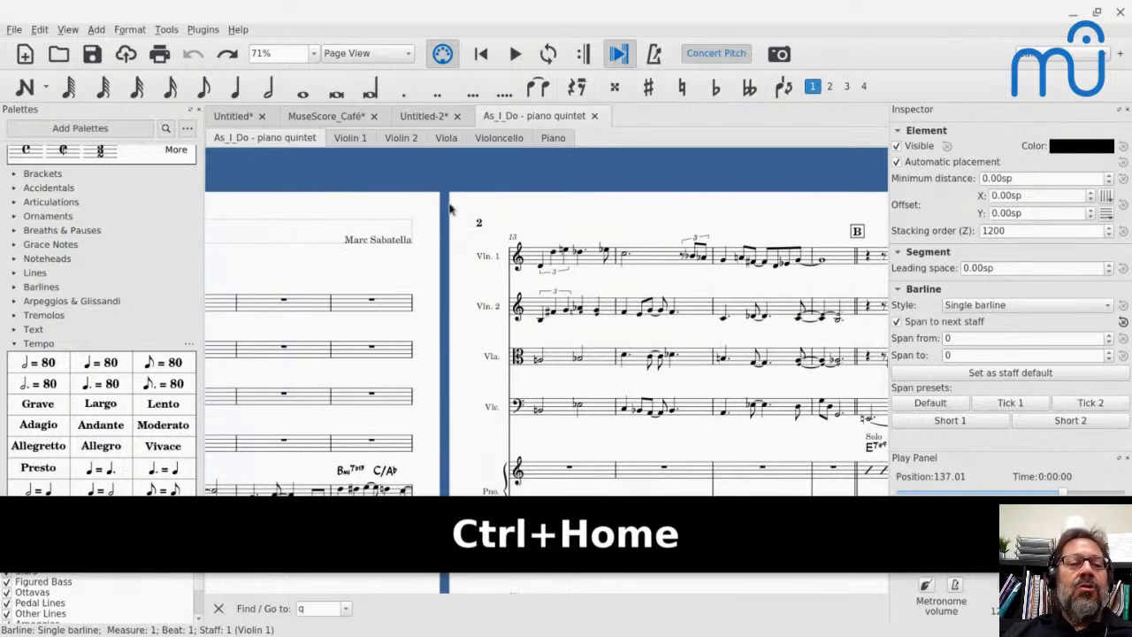
- Set the piano quintet's first page number to 4, view the page numbers on the following pages, and undo the change
click(129, 29)
click(150, 61)
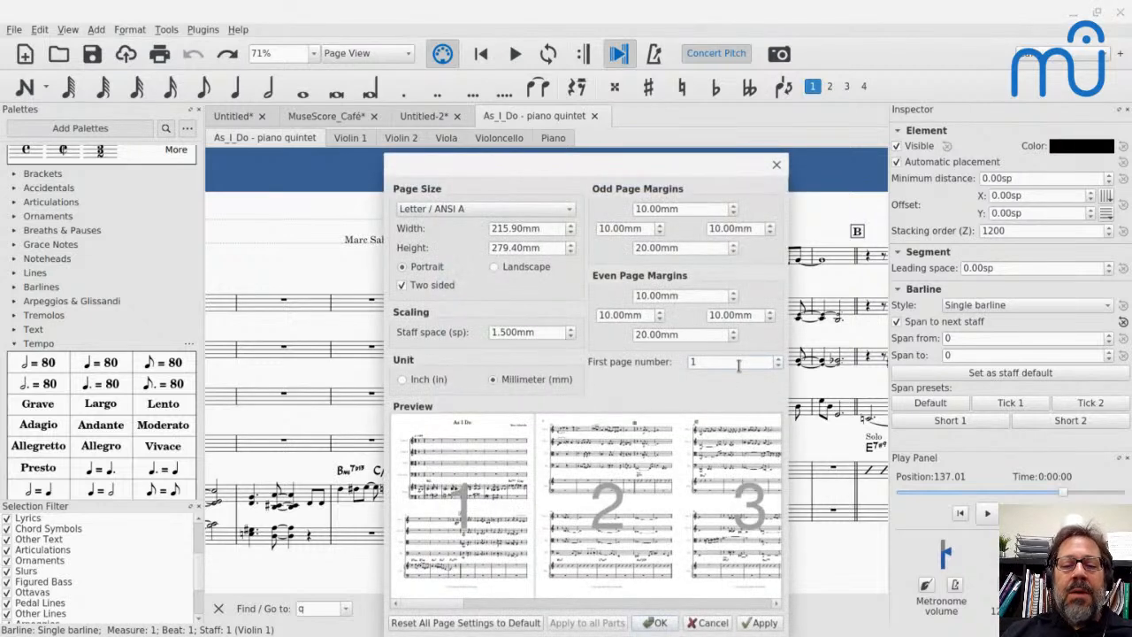
key(ctrl+a)
text(4)
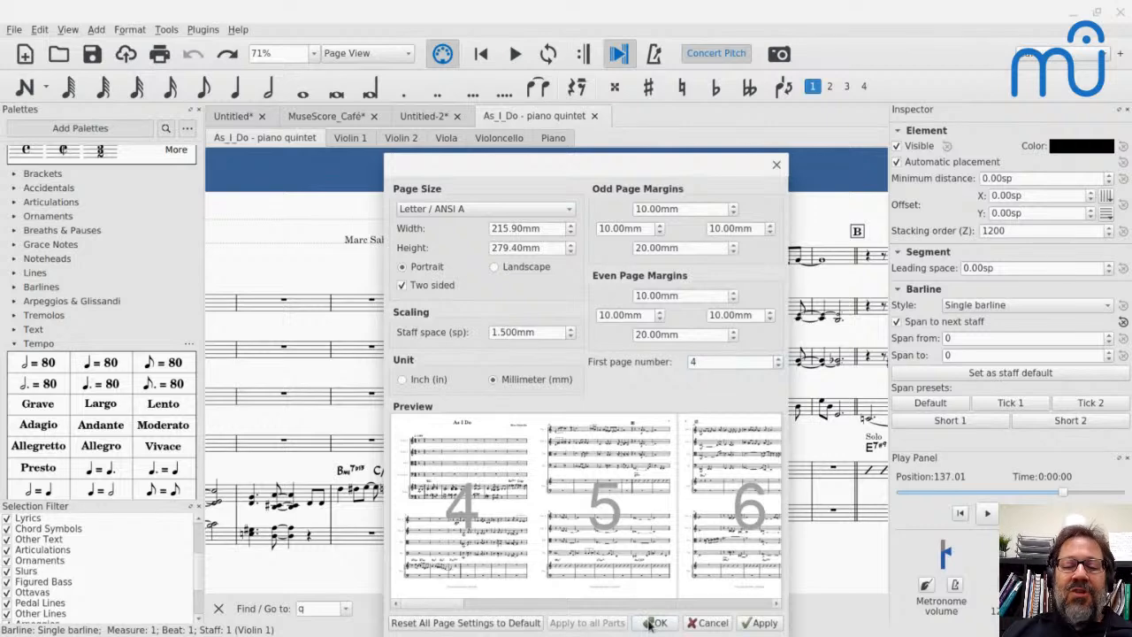
key(Return)
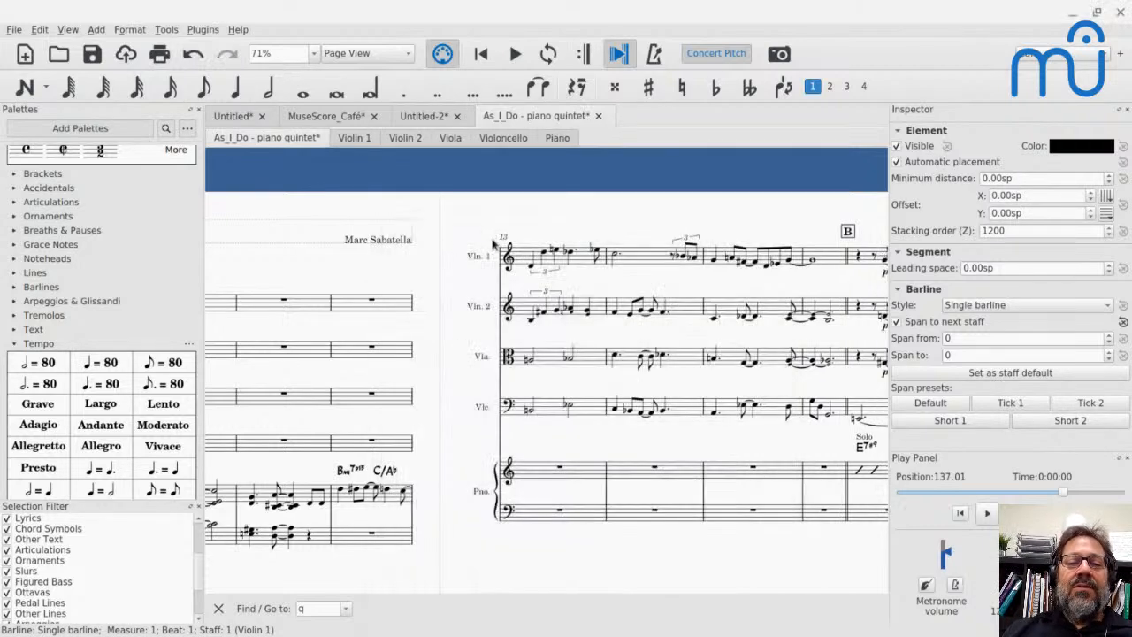
scroll(493, 243, right, 5)
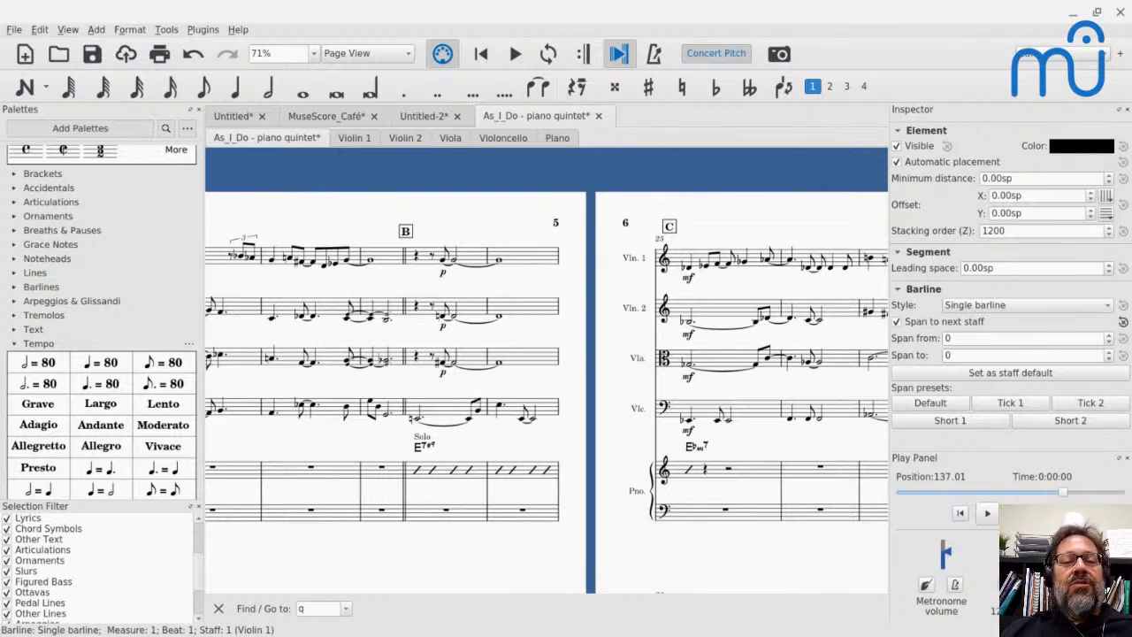
key(ctrl+z)
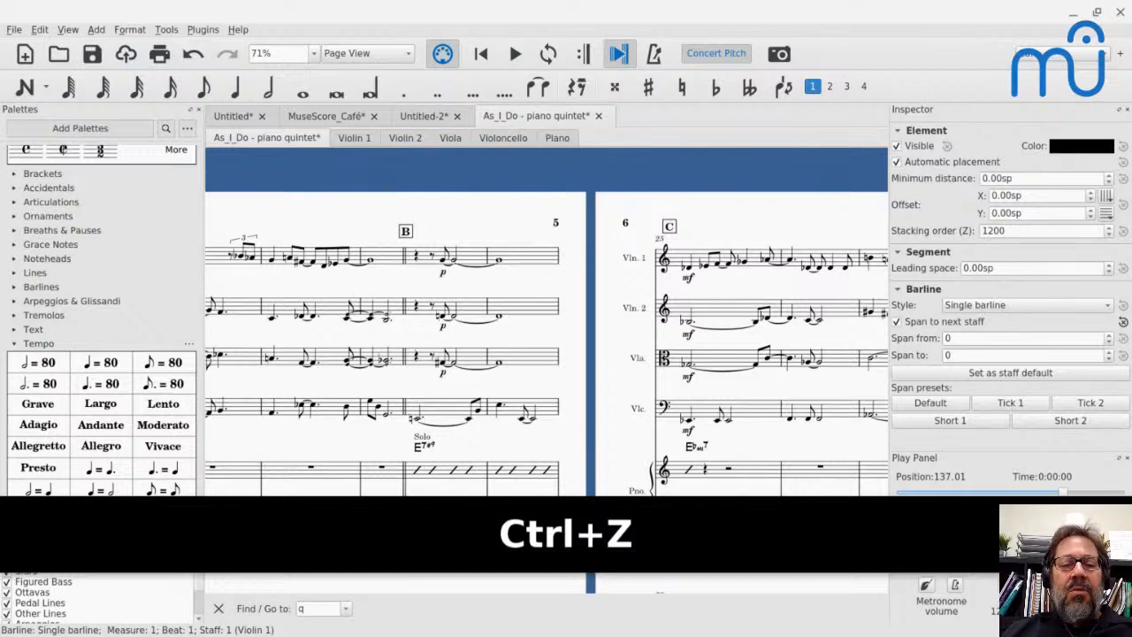
key(ctrl+z)
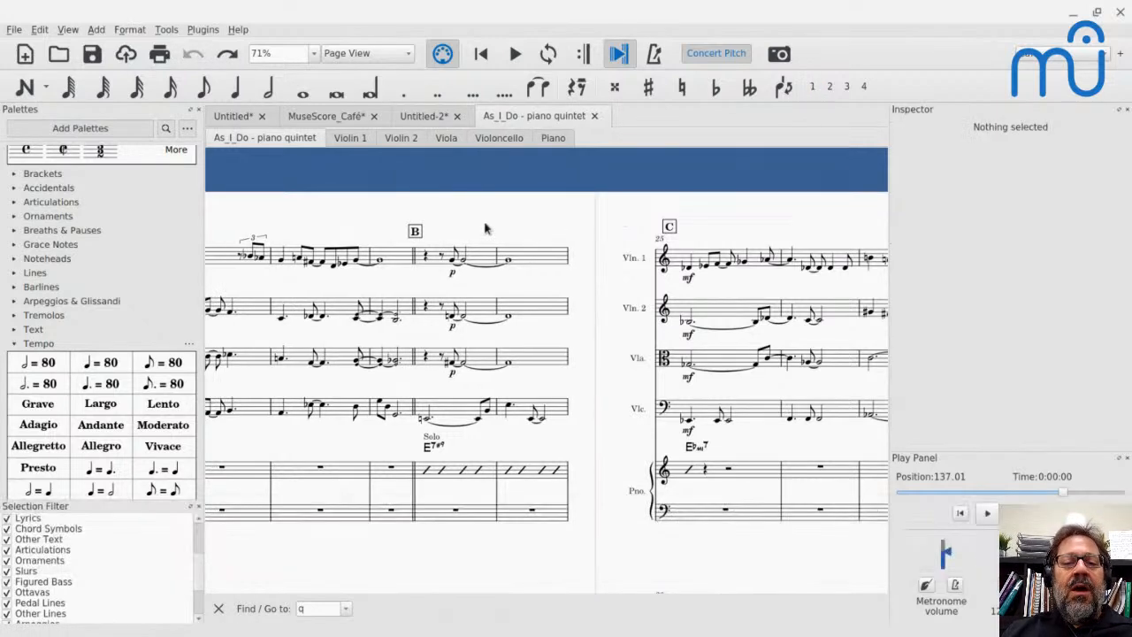
- Check the YouTube Live chat for the next question, and bring up the first system of the "Untitled" score in MuseScore
key(alt+Tab)
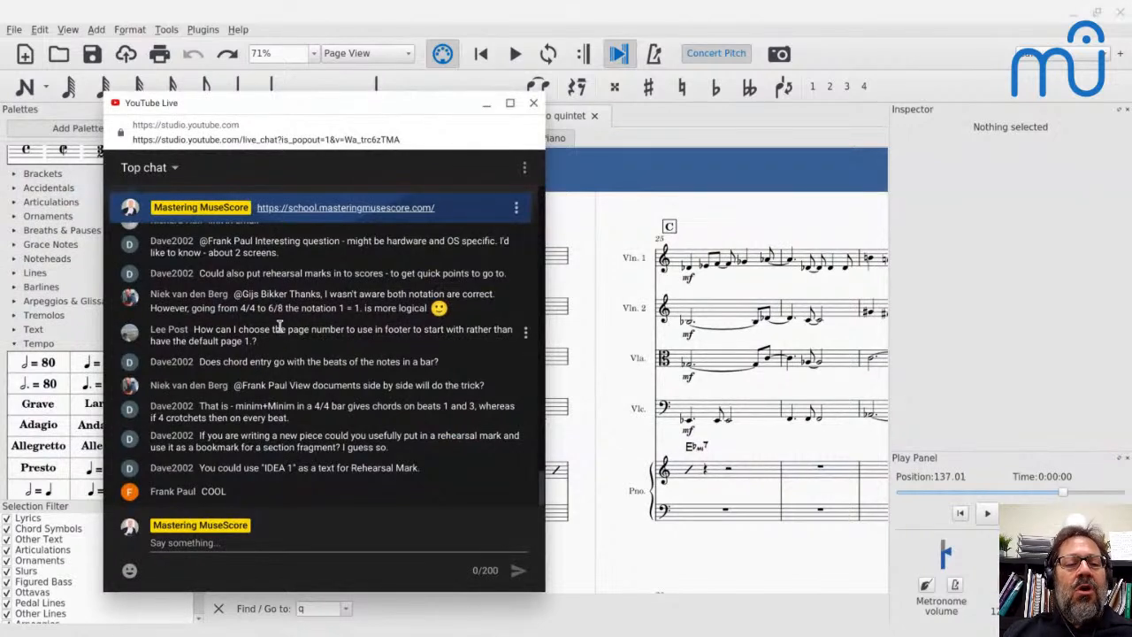
key(alt+Tab)
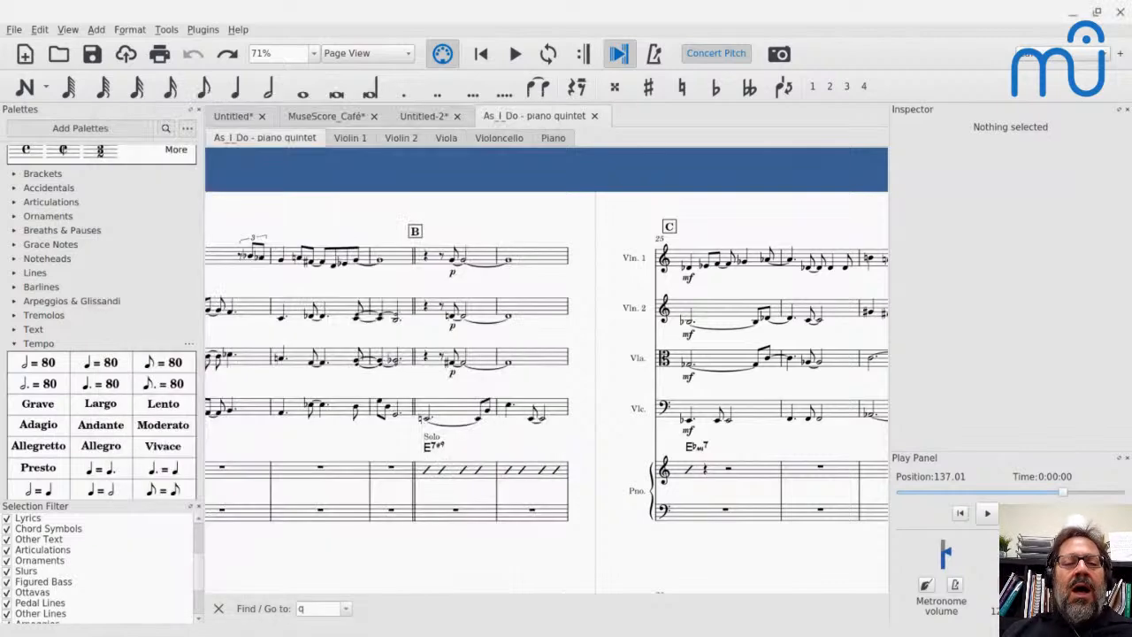
click(221, 122)
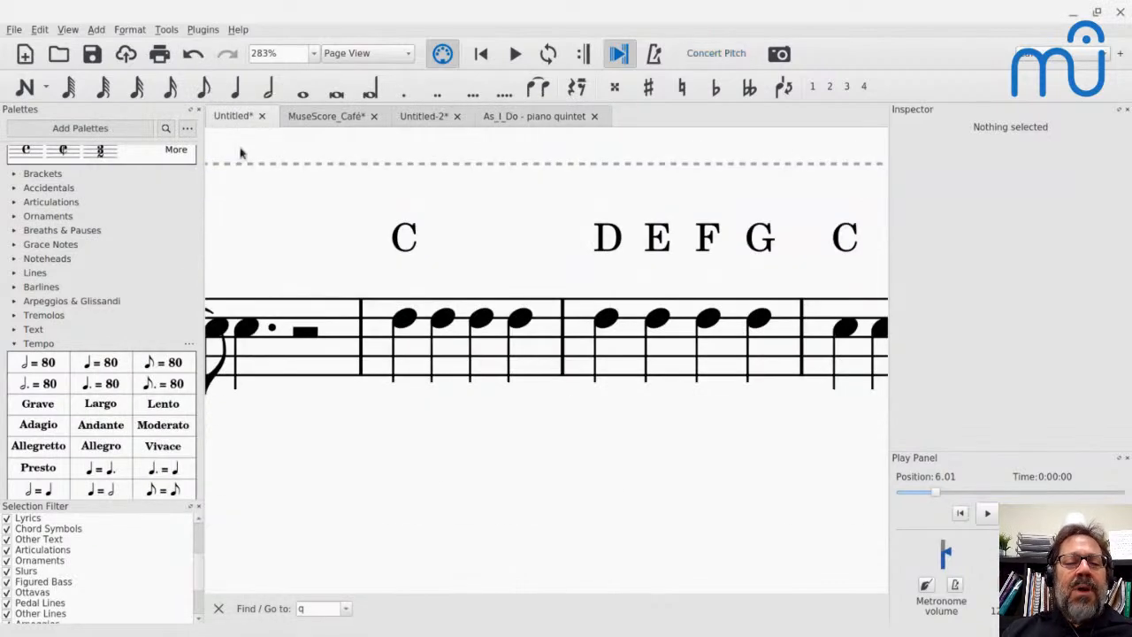
scroll(357, 297, down, 4)
scroll(357, 297, left, 6)
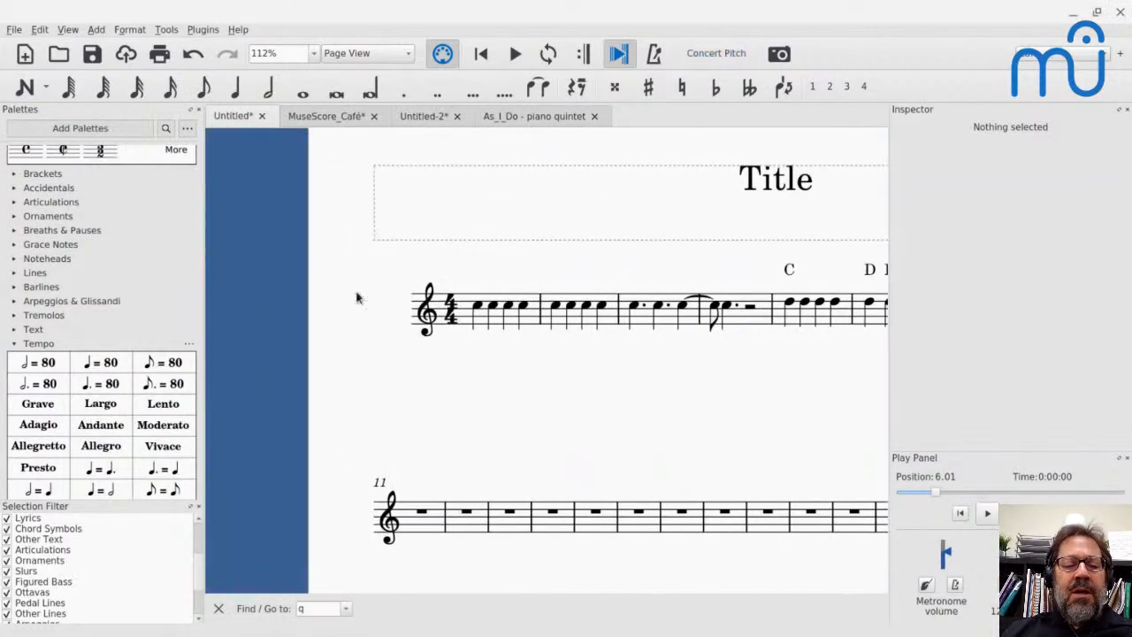
- Add a system break at the end of measure 14 and bring the system starting at measure 11 into view
click(561, 525)
key(Return)
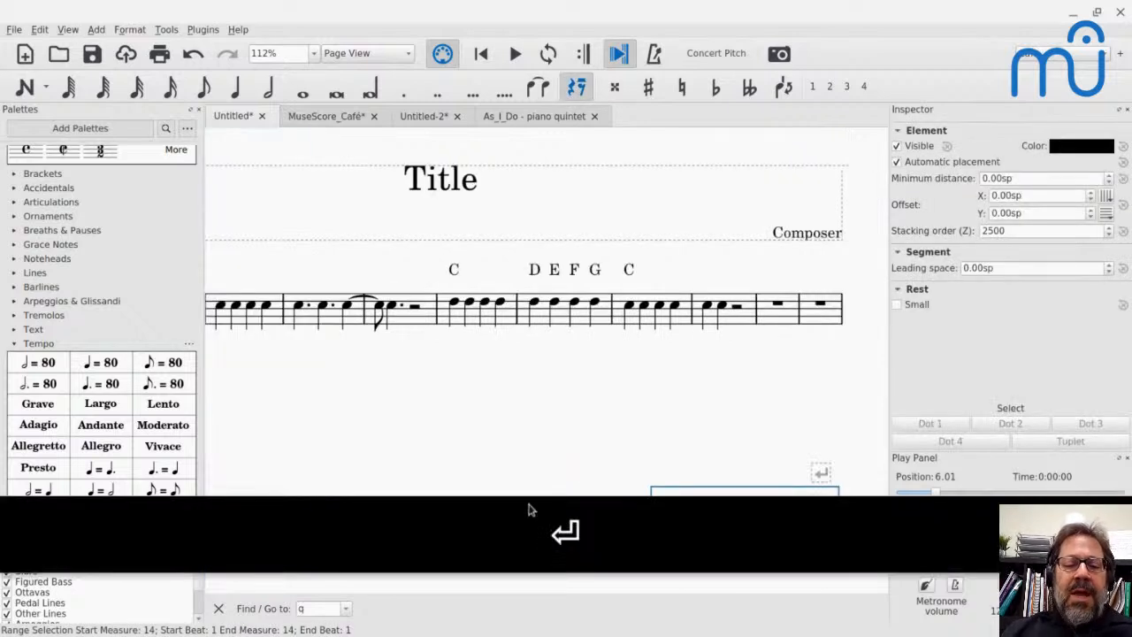
scroll(509, 494, down, 5)
scroll(509, 493, left, 3)
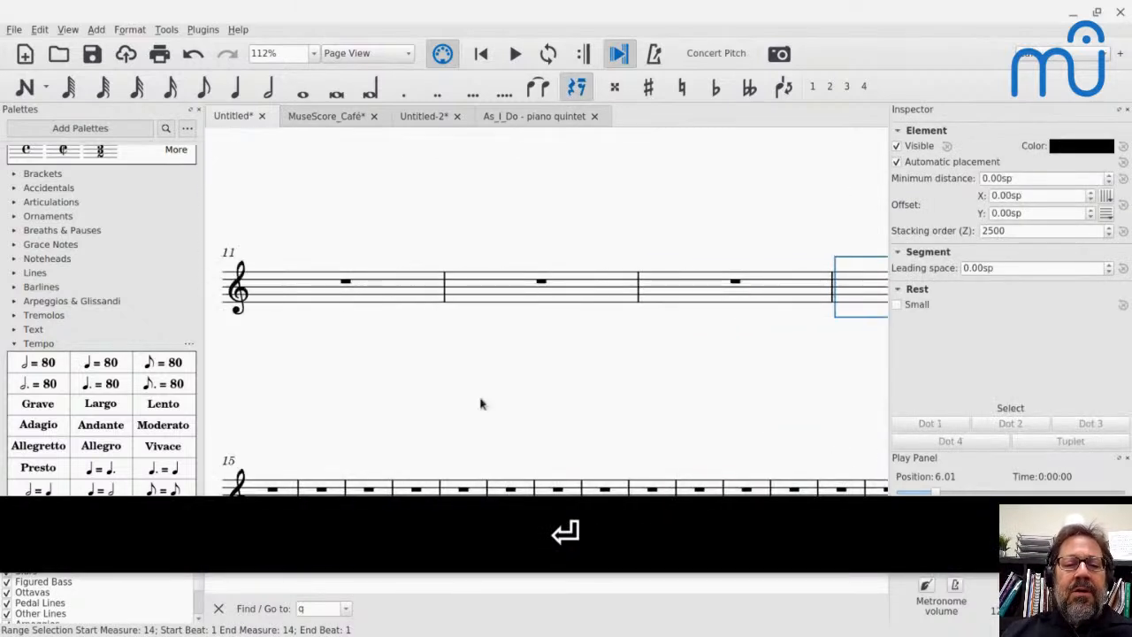
- Enter a whole note C in measure 11 and two half-note Cs in measure 12
click(346, 281)
key(n)
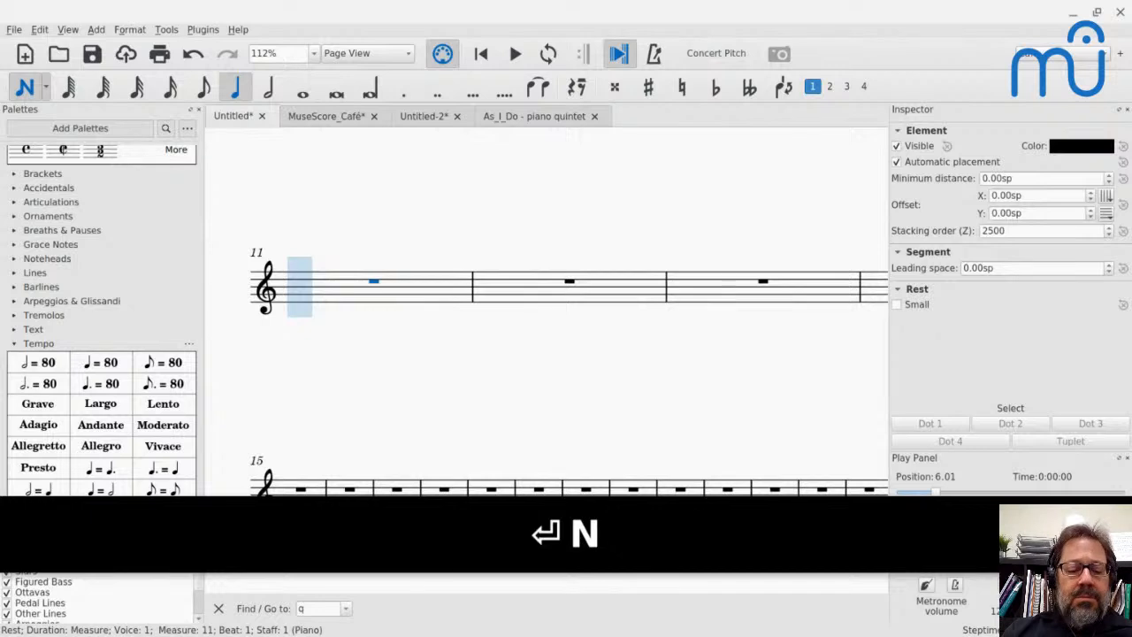
key(7)
key(c)
key(6)
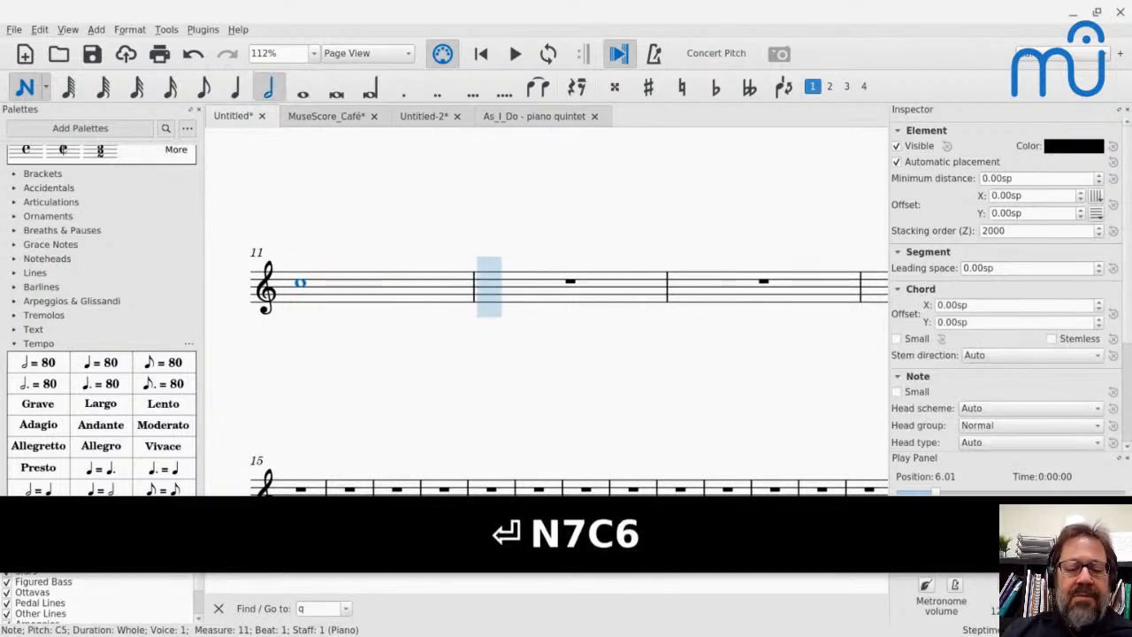
key(c)
- Enter four quarter-note Cs in measure 13 and sixteenth-note Cs through measure 14 into the start of measure 15
key(c)
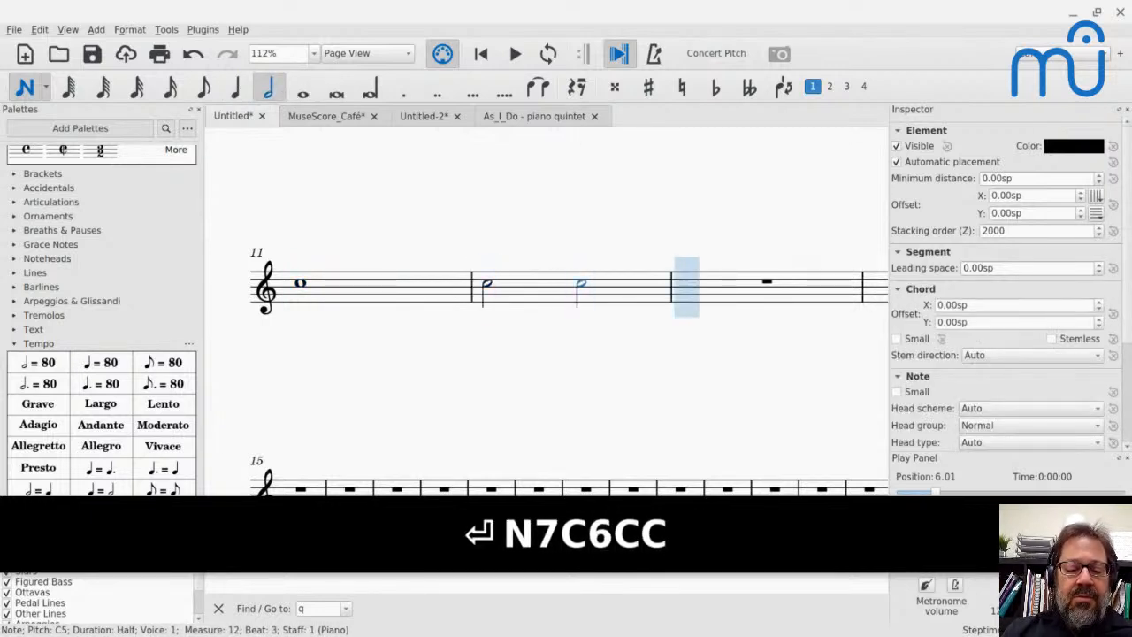
key(5)
key(c)
key(c)
key(c)
key(c)
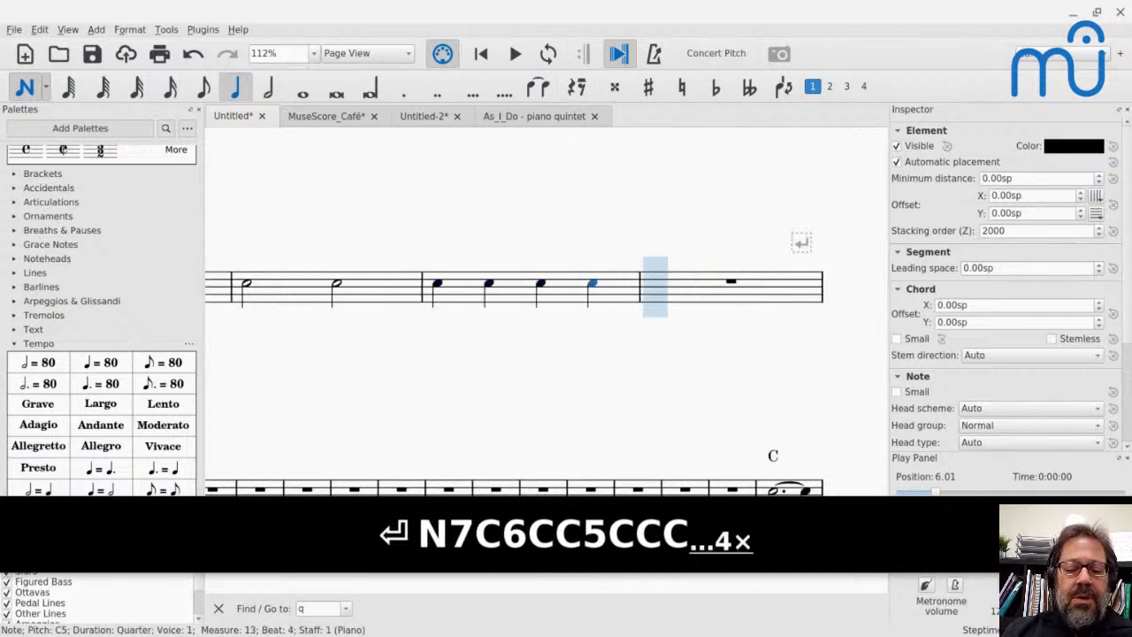
key(3)
key(c)
key(c)
key(c)
key(c)
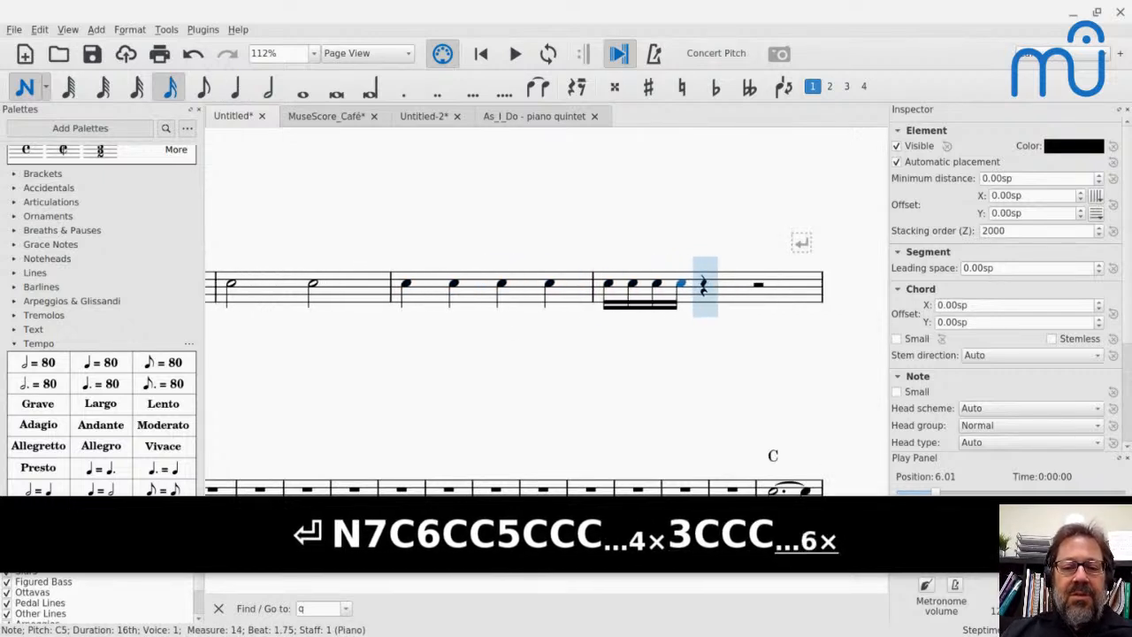
key(c)
key(c)
key(c)
key(c)
key(c)
key(c)
key(c)
key(c)
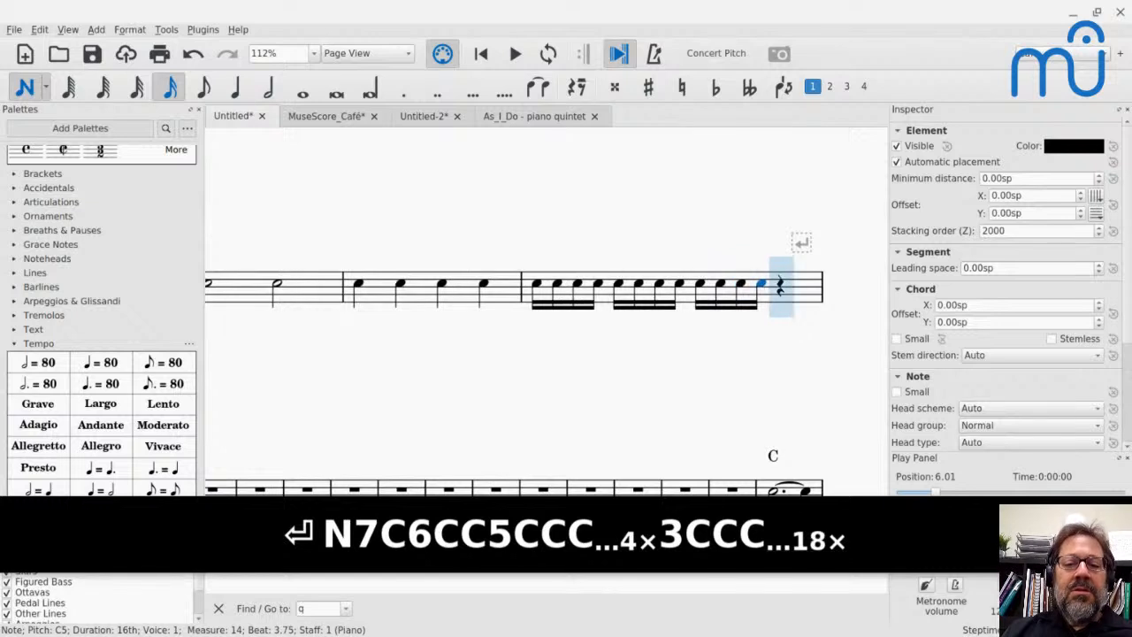
key(Escape)
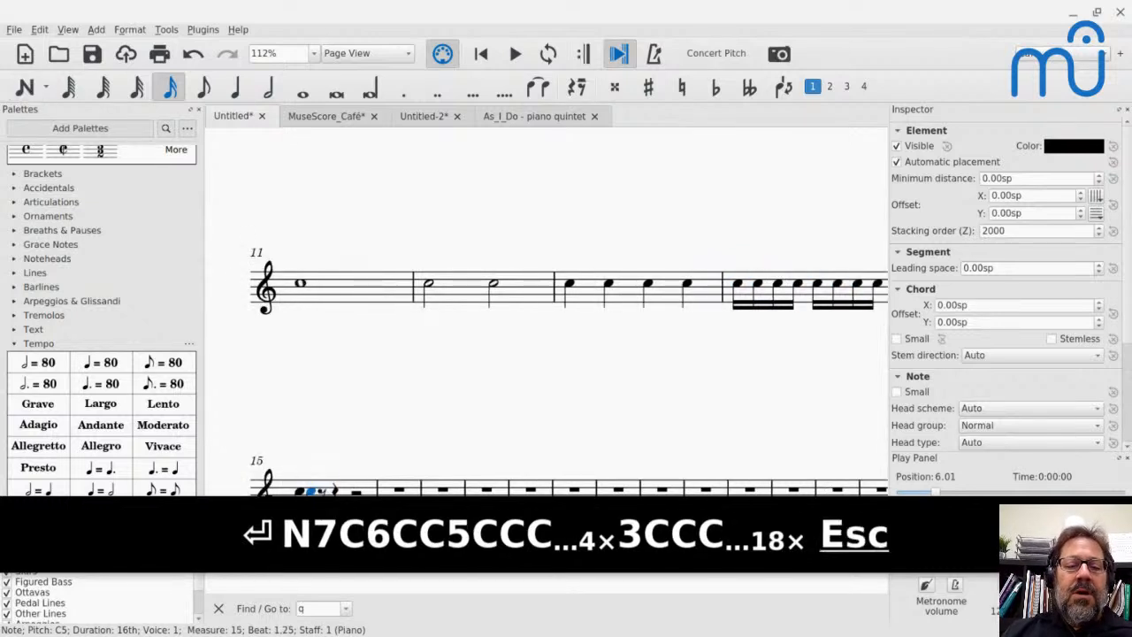
- Enter the chord symbols C, D, E and F on beats 1 to 4 above the whole note in measure 11
click(305, 288)
key(ctrl+k)
text(C)
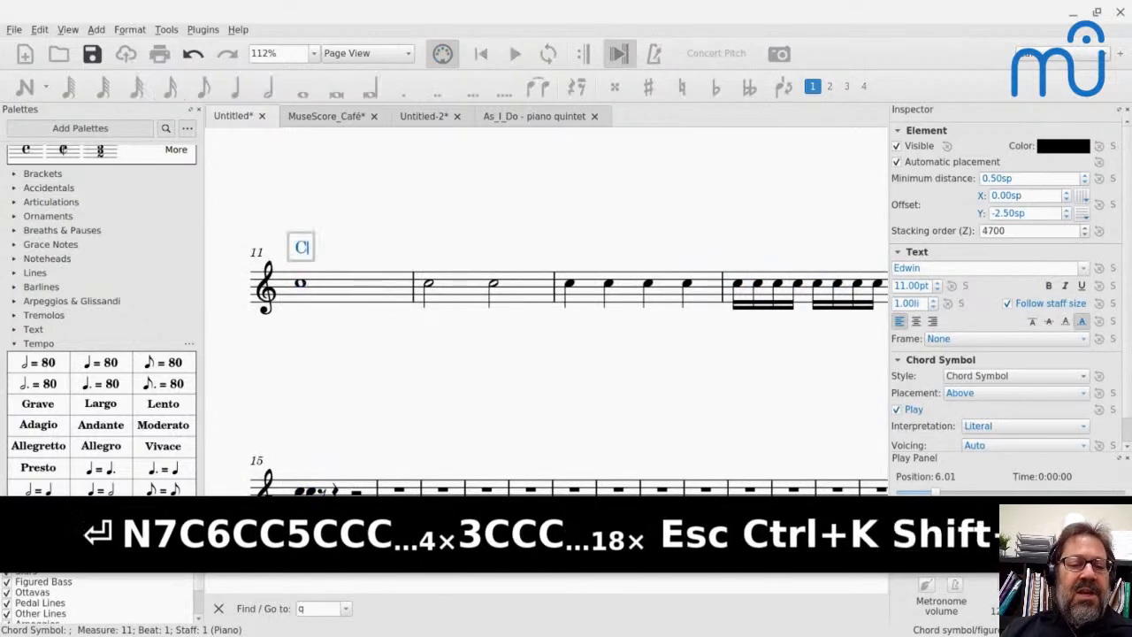
key(space)
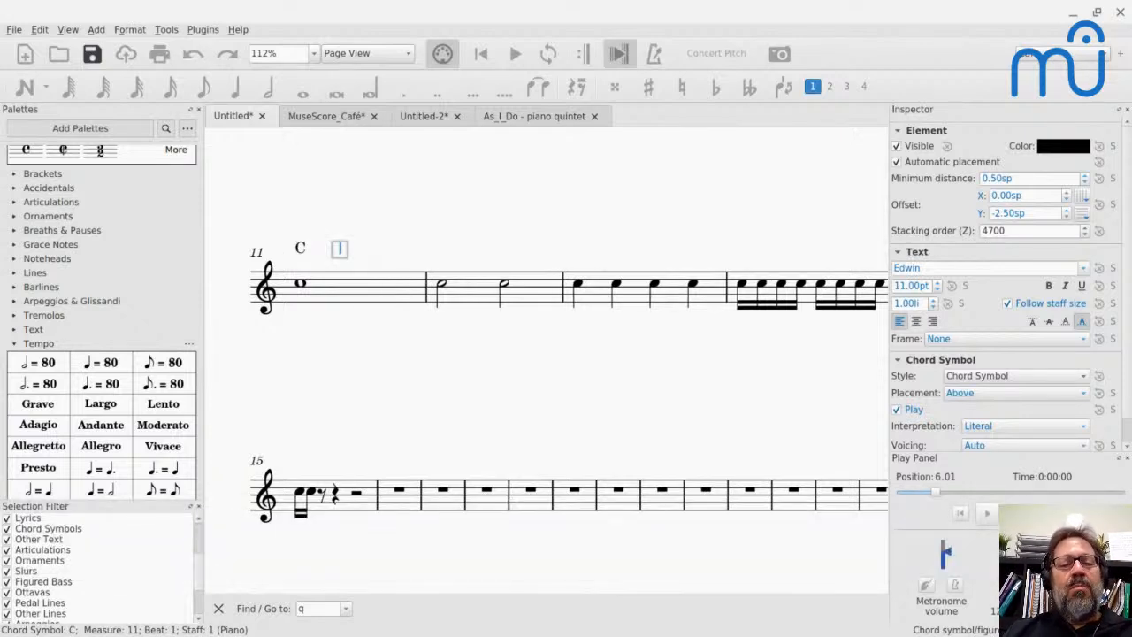
text(D)
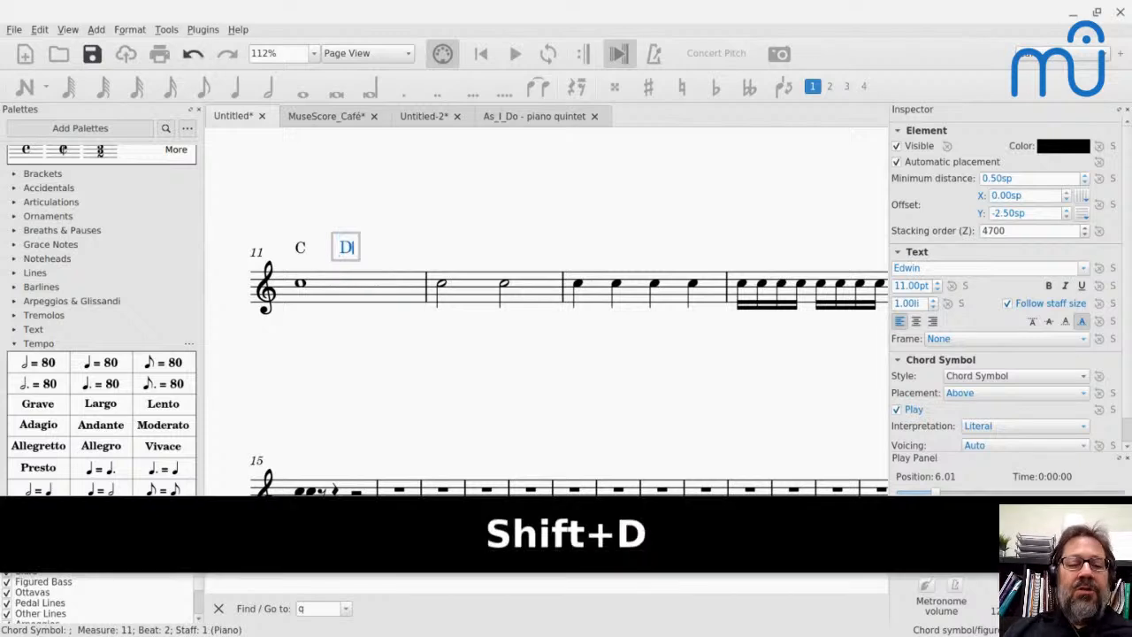
key(space)
text(E)
key(space)
text(F)
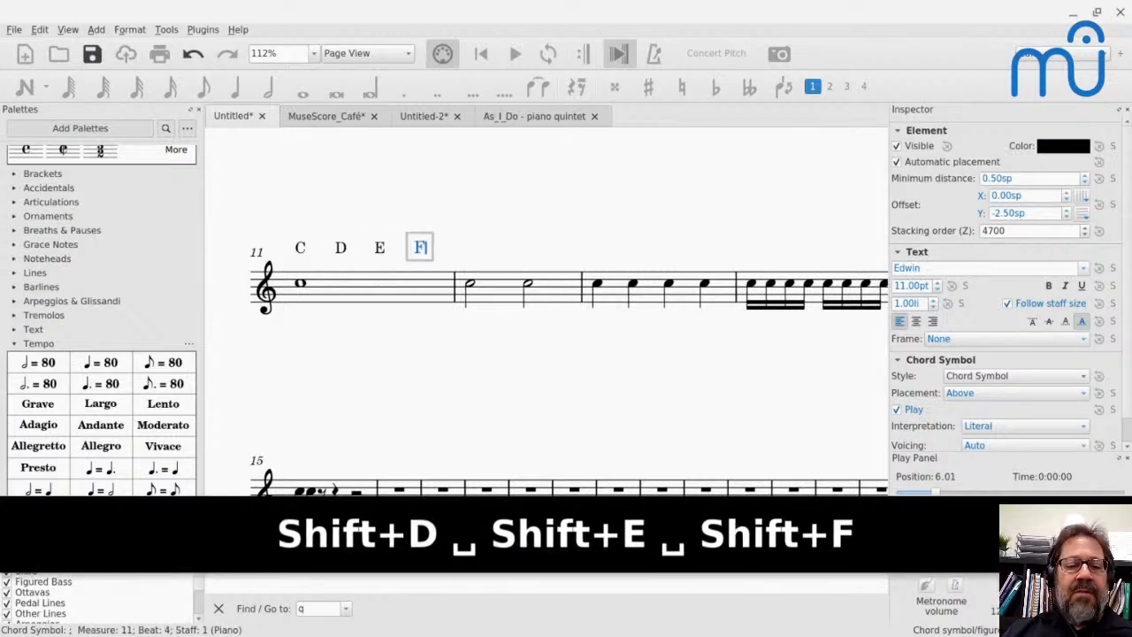
- Continue chord symbol entry with C, D, E and F on the four beats of measure 12
key(space)
text(C)
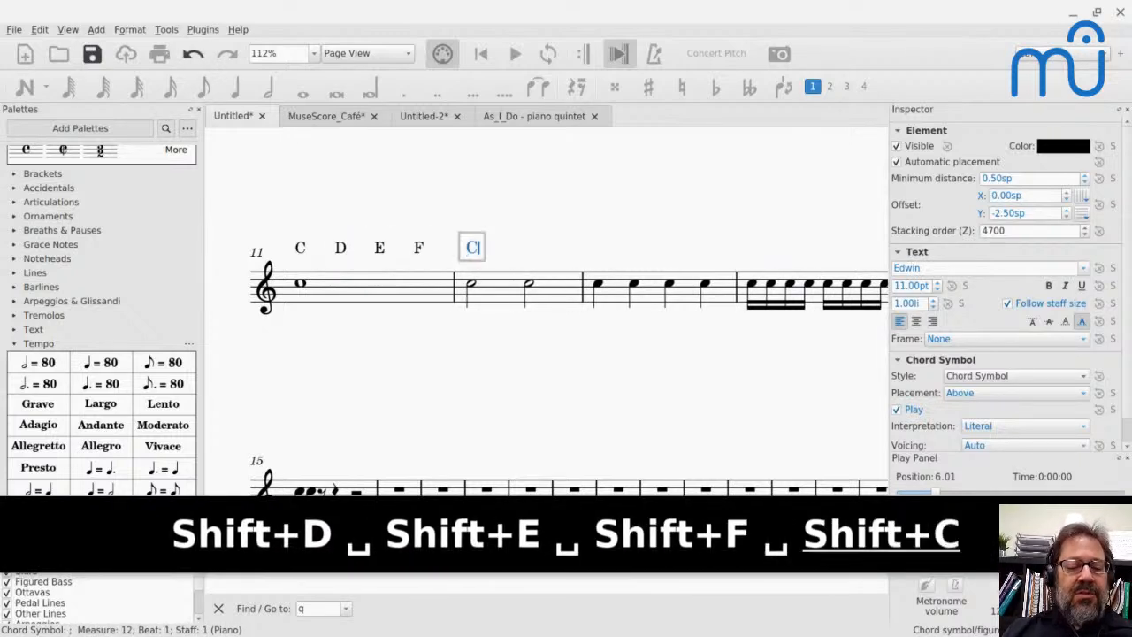
key(space)
text(D)
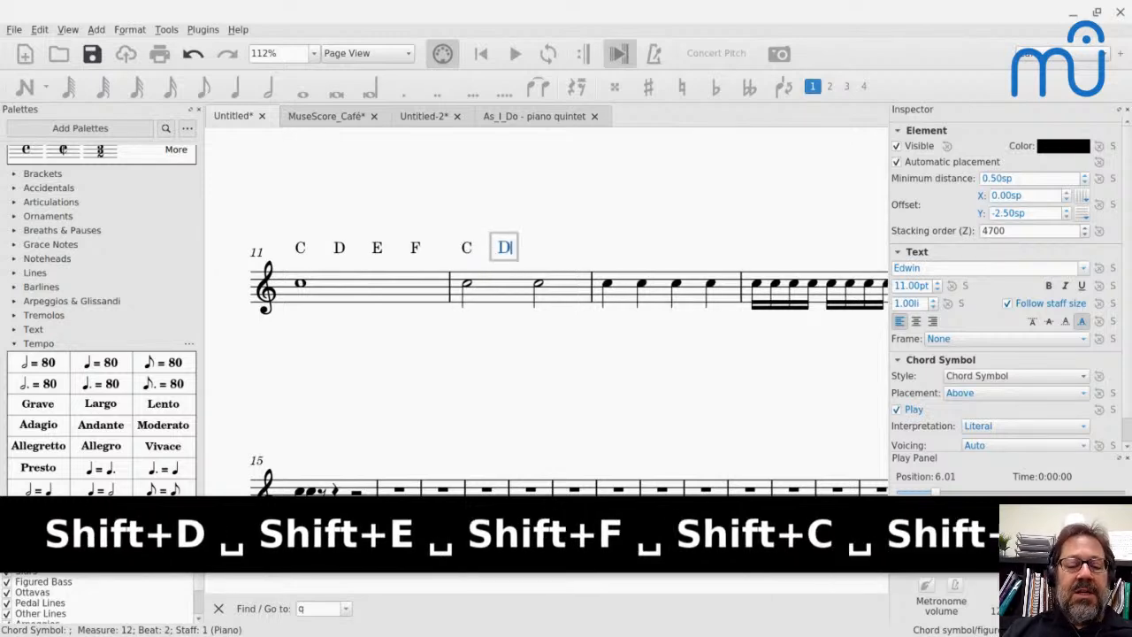
key(space)
text(E)
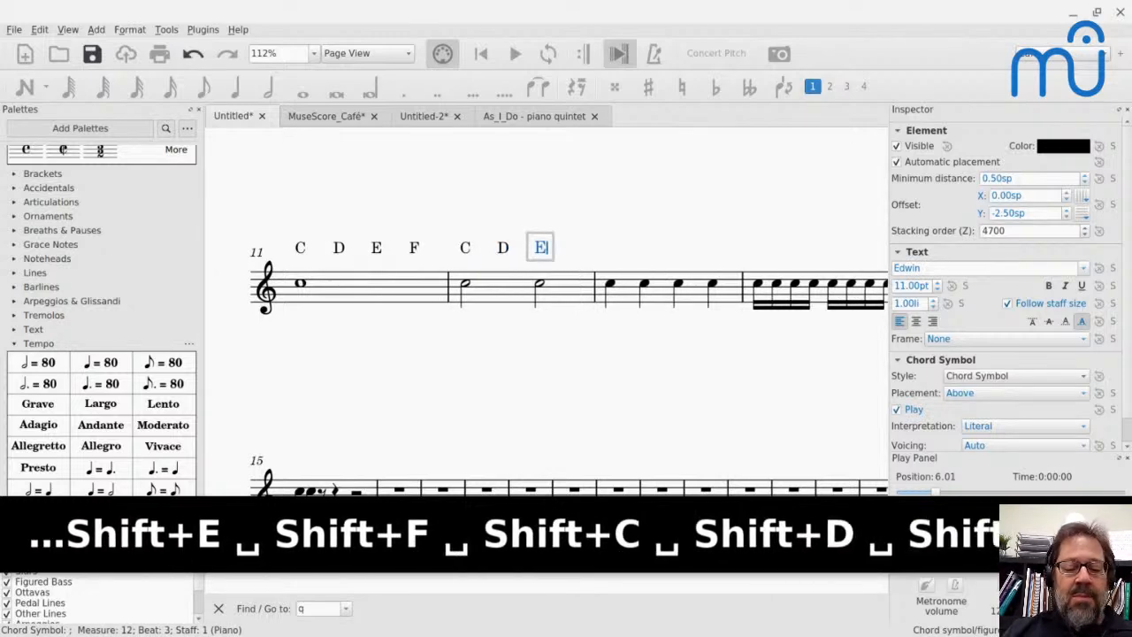
key(space)
text(F)
- Enter the chord symbols C, D, E and F above the four quarter notes of measure 13
key(space)
text(C)
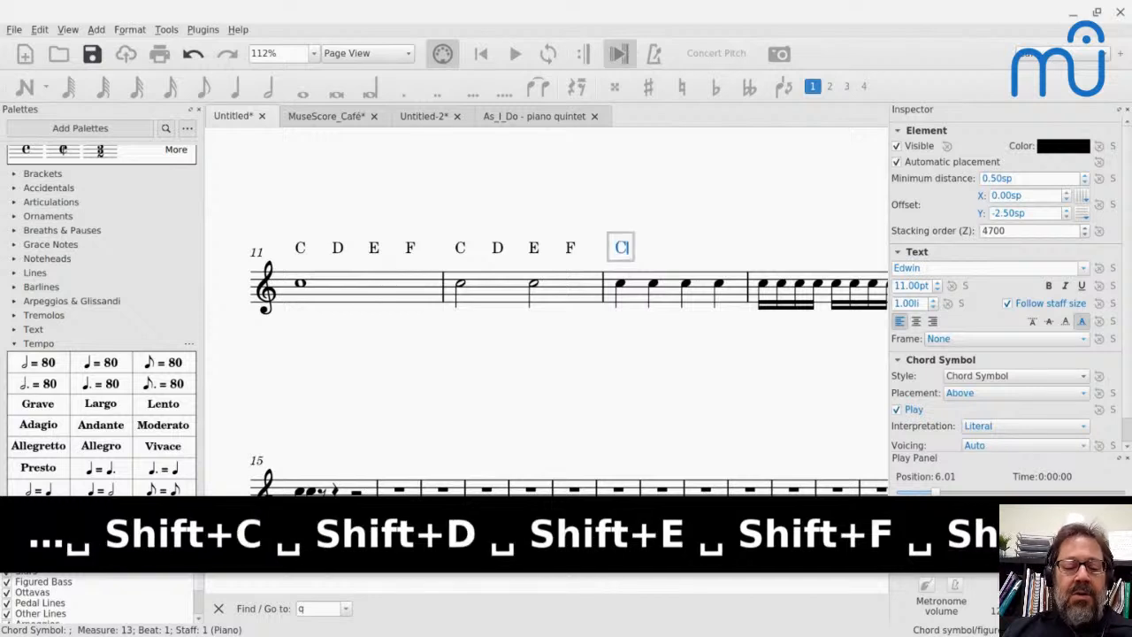
key(space)
text(D)
key(space)
text(E)
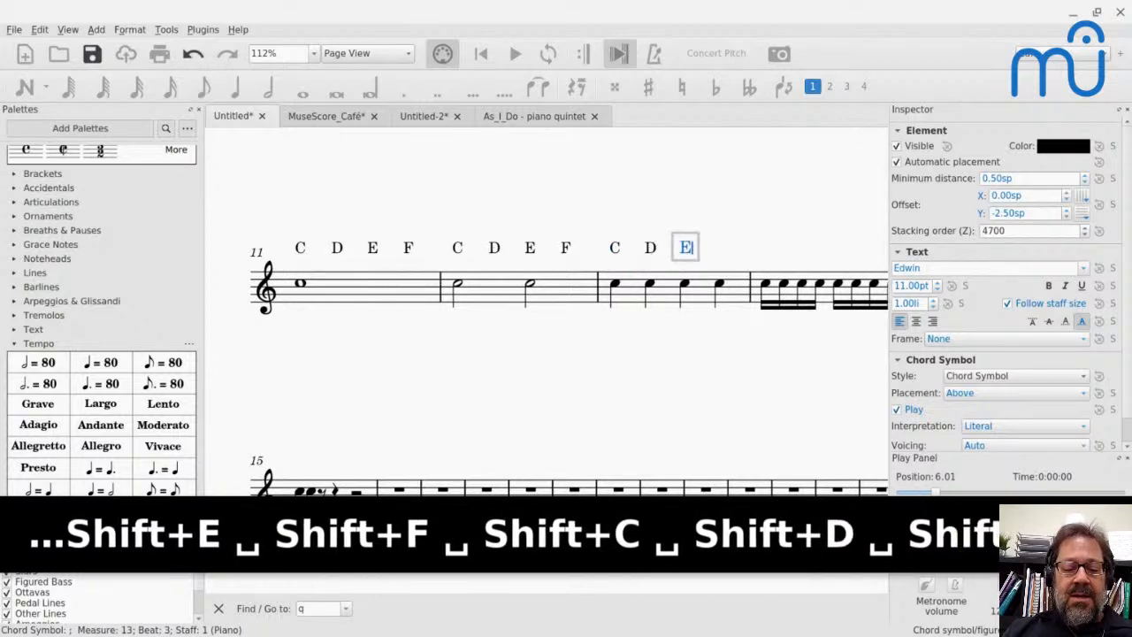
key(space)
text(F)
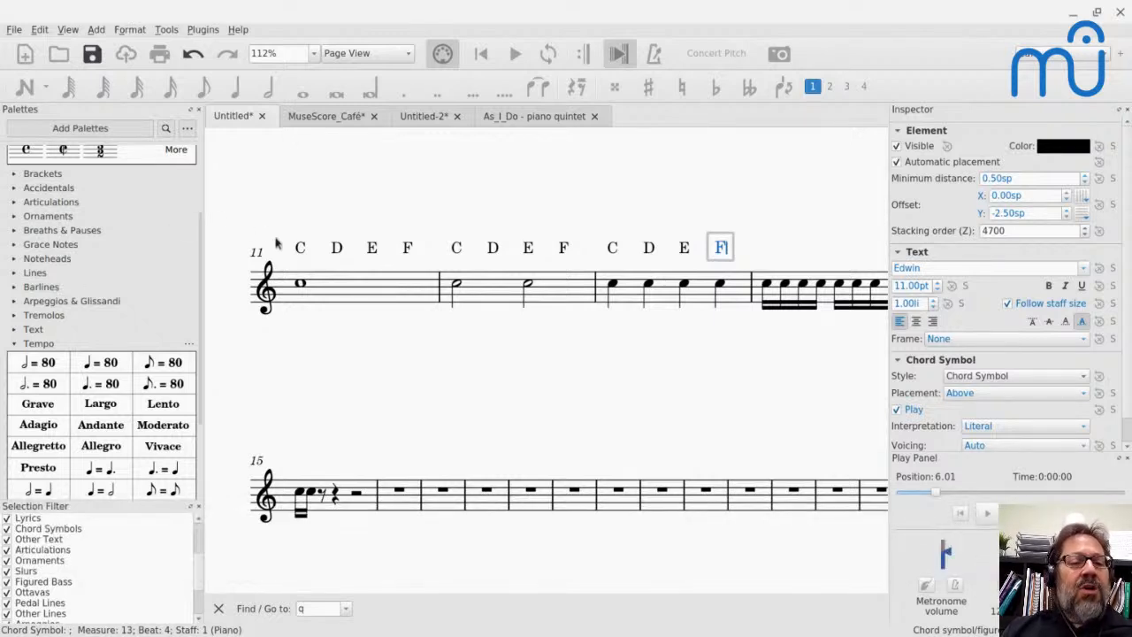
- Enter the chord symbols C, D, E and F on the four beats of measure 14, above the sixteenth-note groups
key(space)
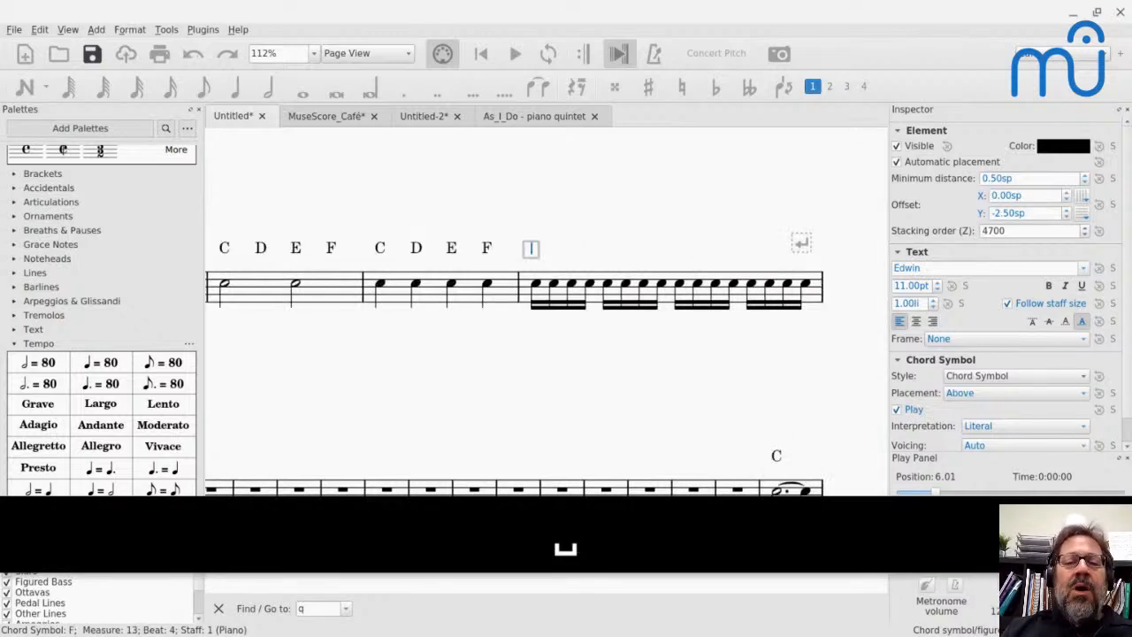
text(C)
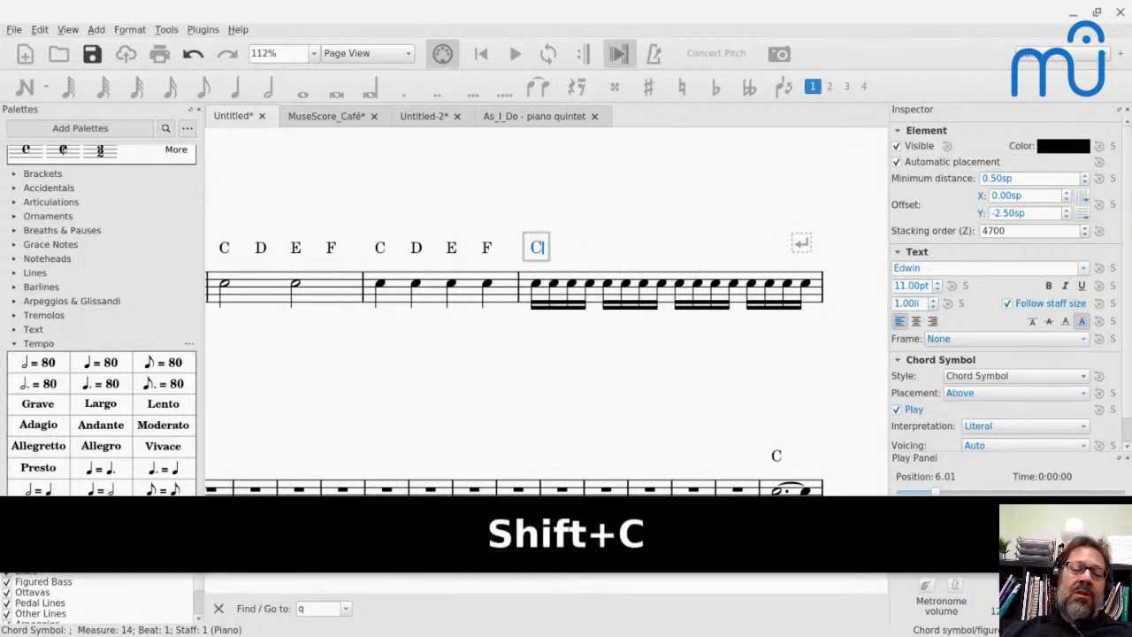
key(space)
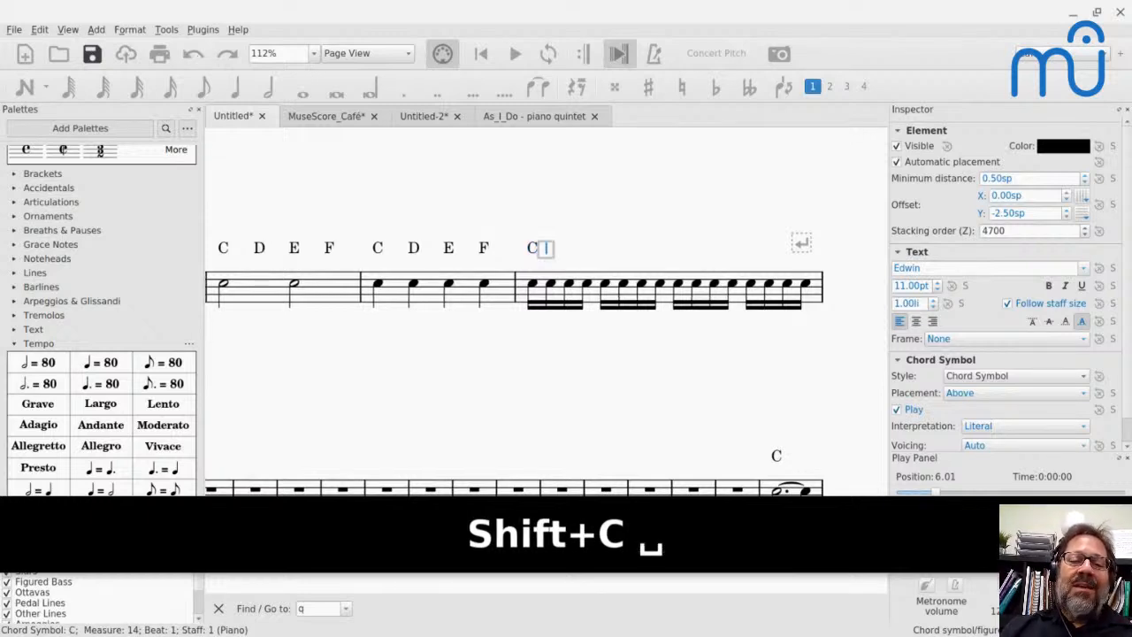
key(space)
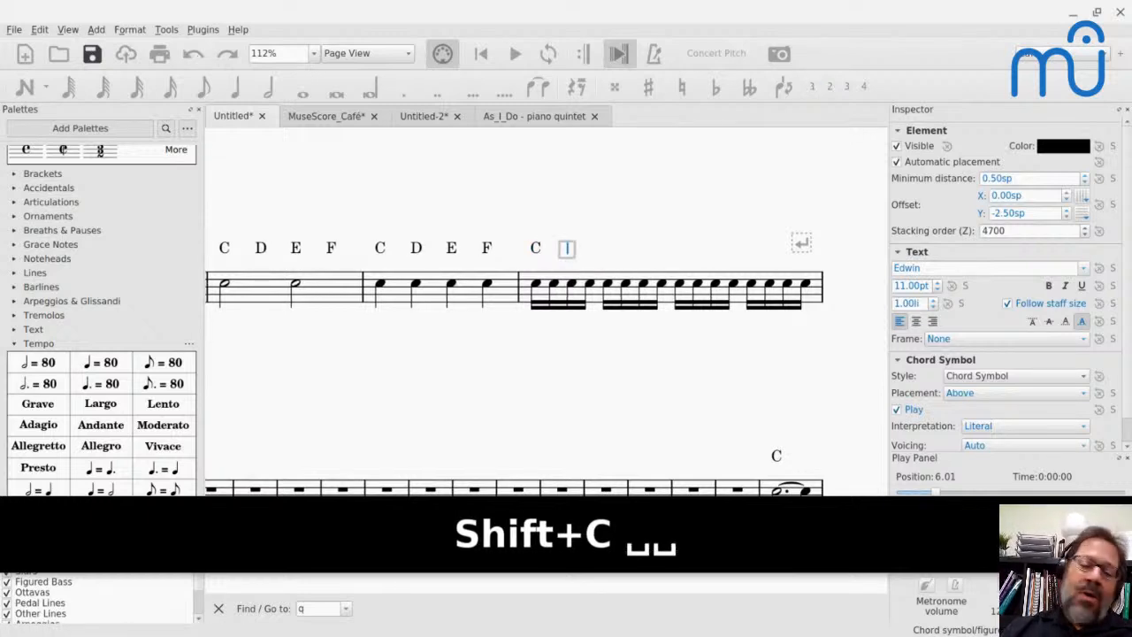
key(space)
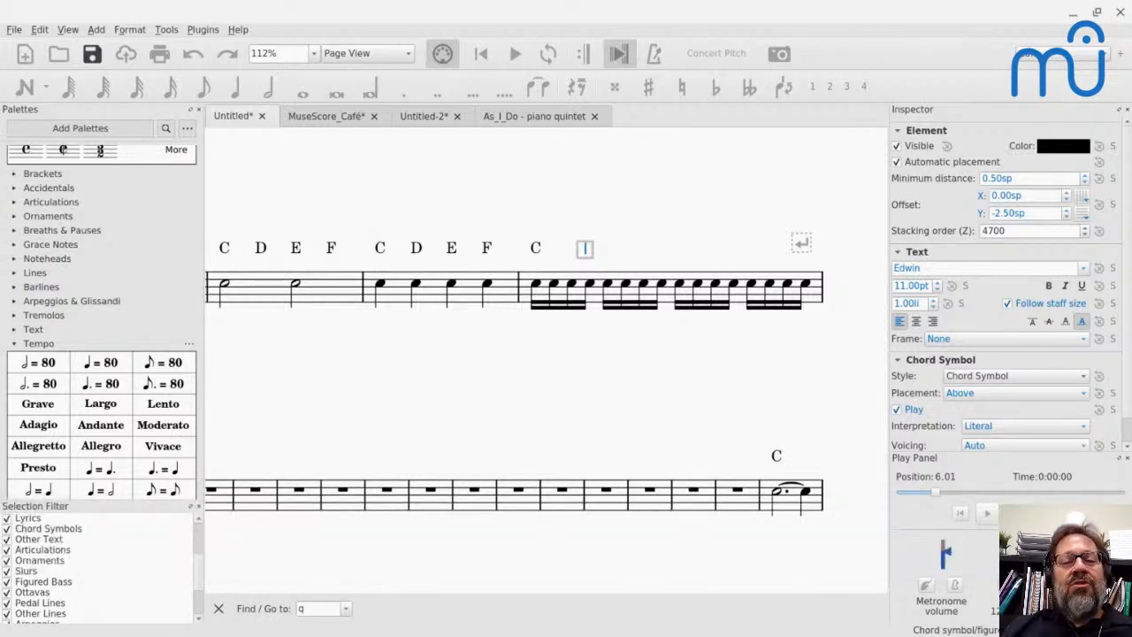
key(semicolon)
text(D)
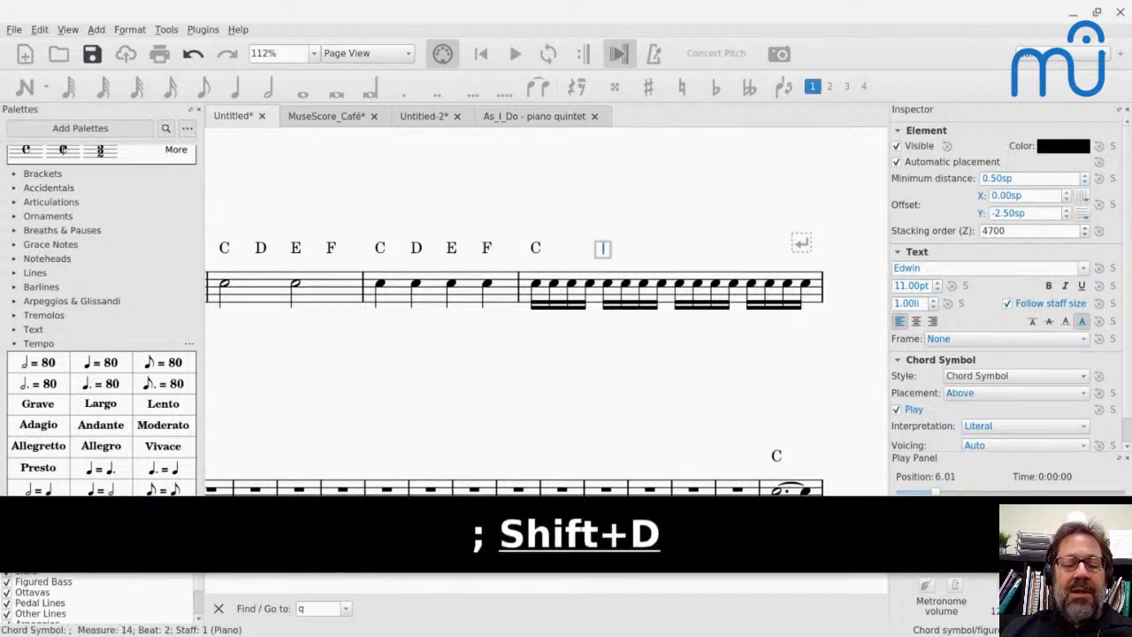
key(semicolon)
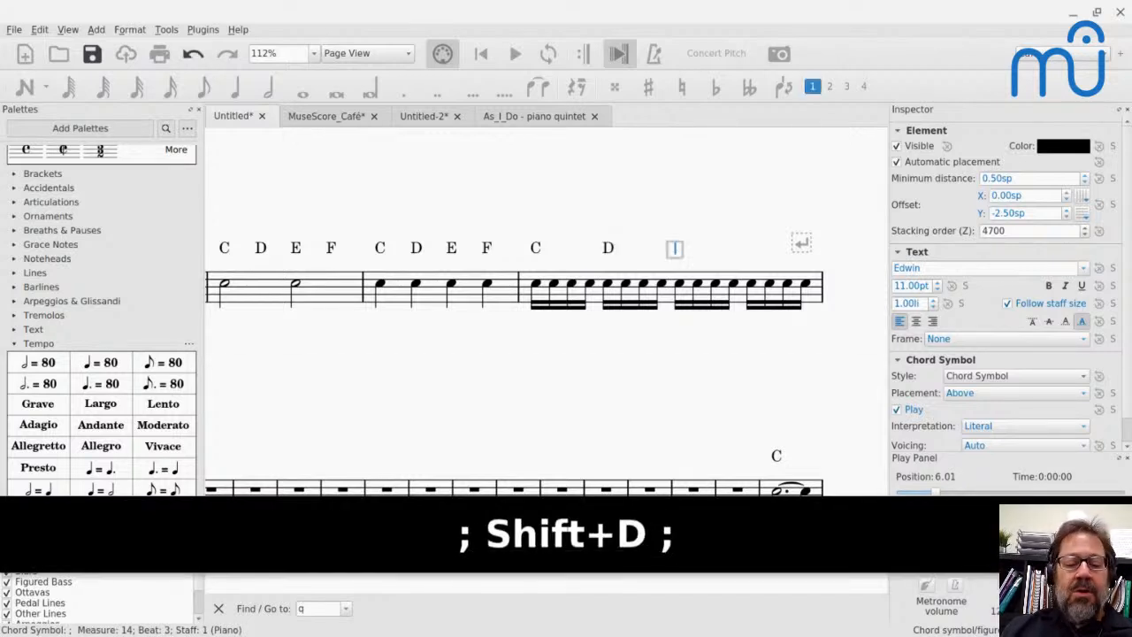
text(E)
key(semicolon)
text(F)
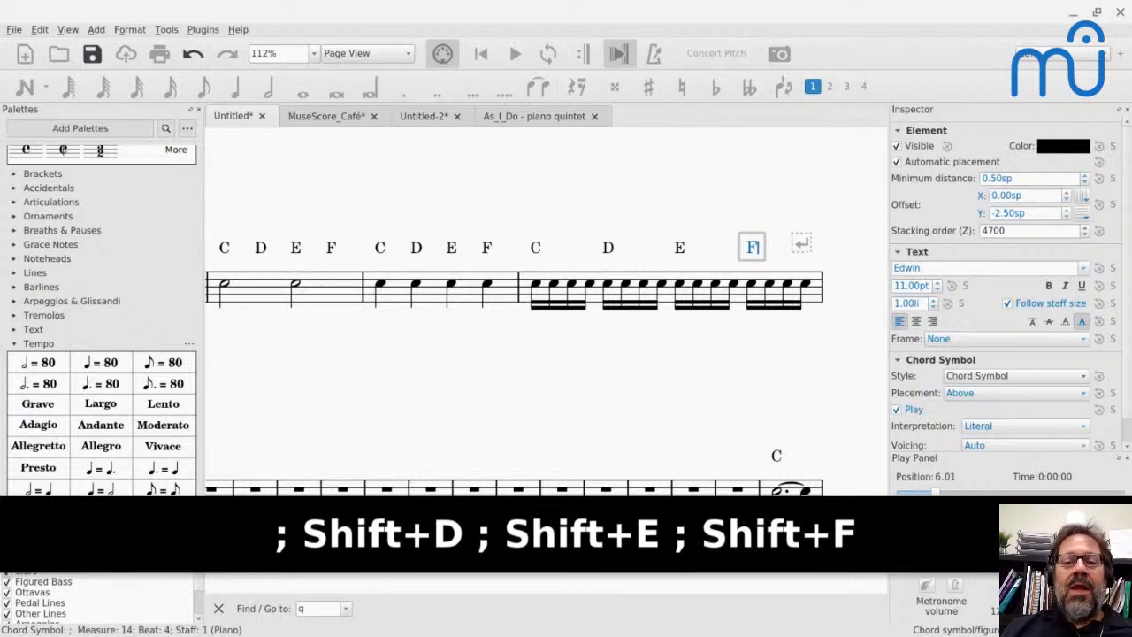
- Step chord entry back by beats from measure 15 to the start of measure 14 and forward by measures to measure 17, and exit
key(semicolon)
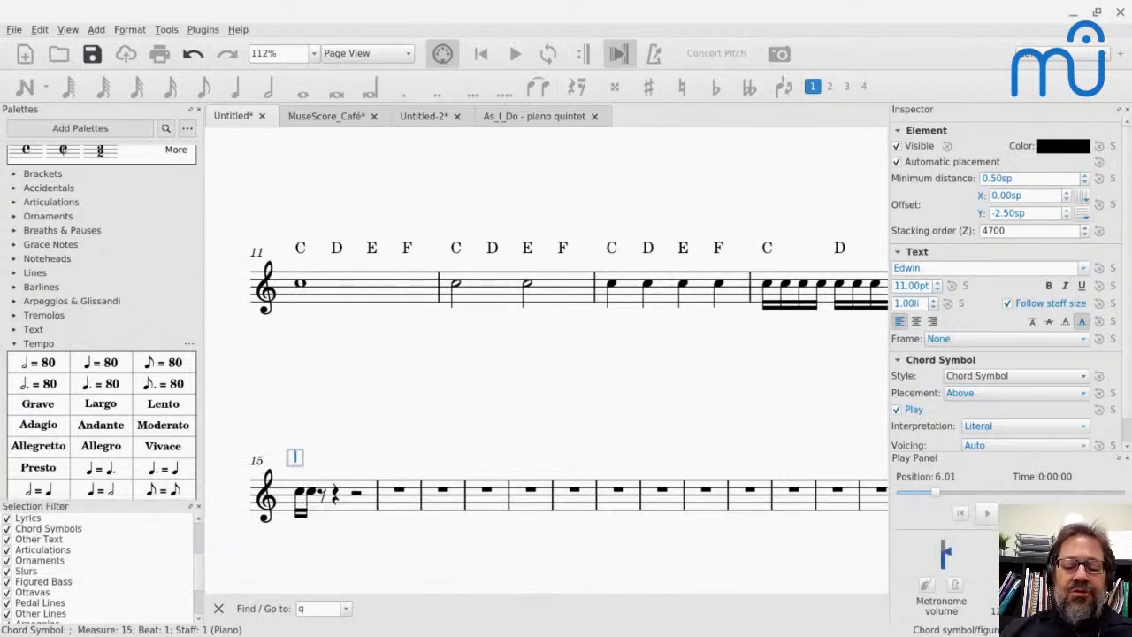
key(shift+semicolon)
key(shift+semicolon)
key(shift+semicolon)
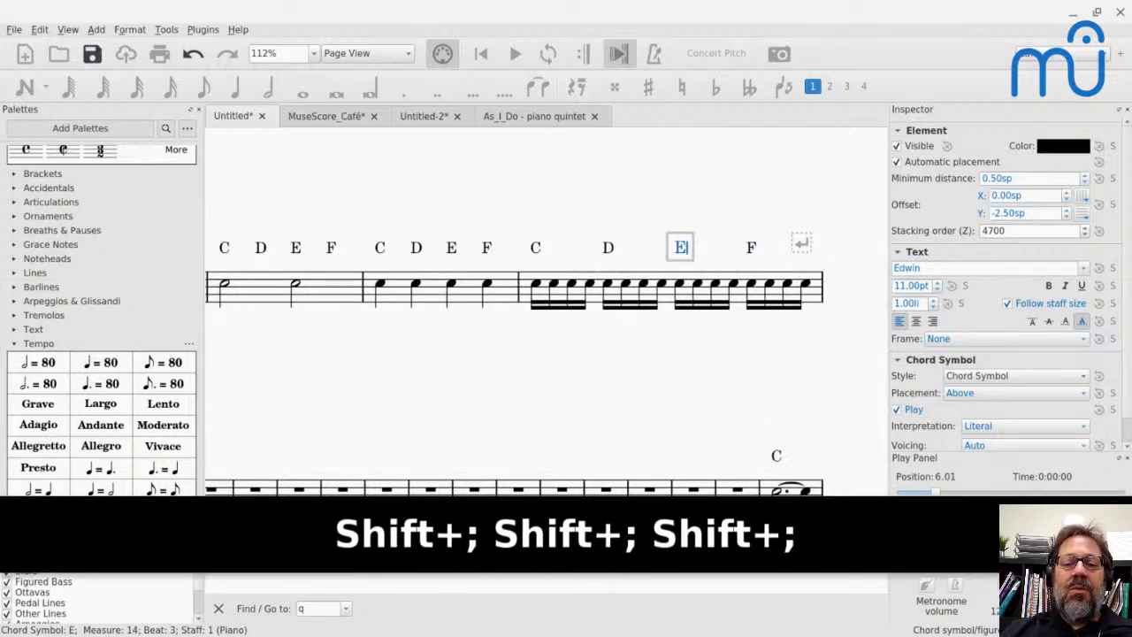
key(shift+semicolon)
key(shift+semicolon)
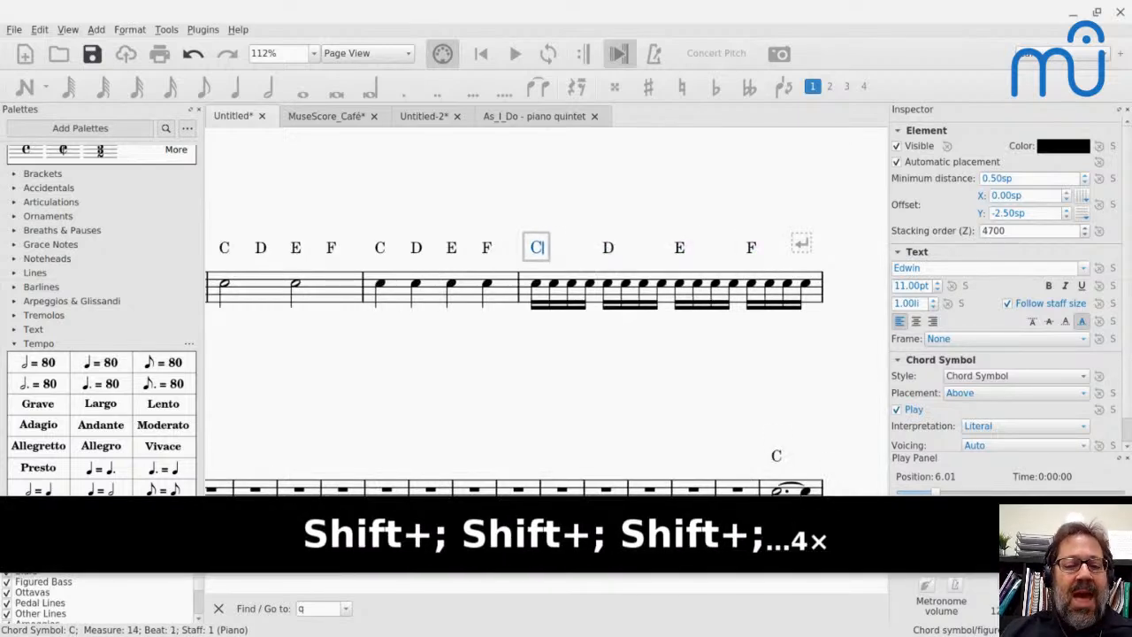
key(Tab)
key(Tab)
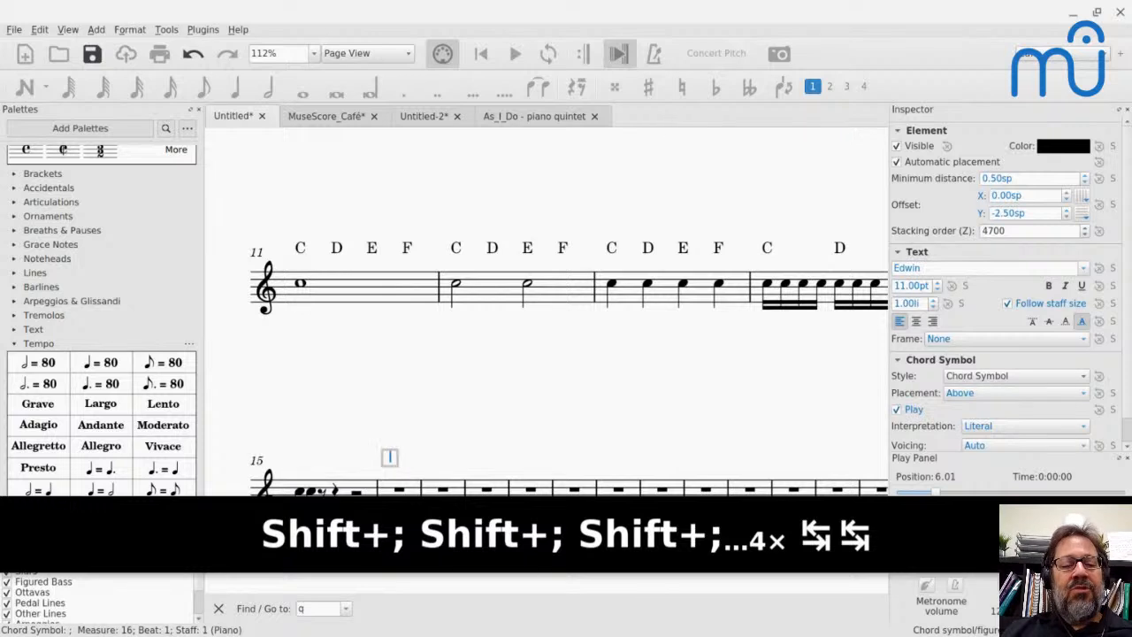
key(Tab)
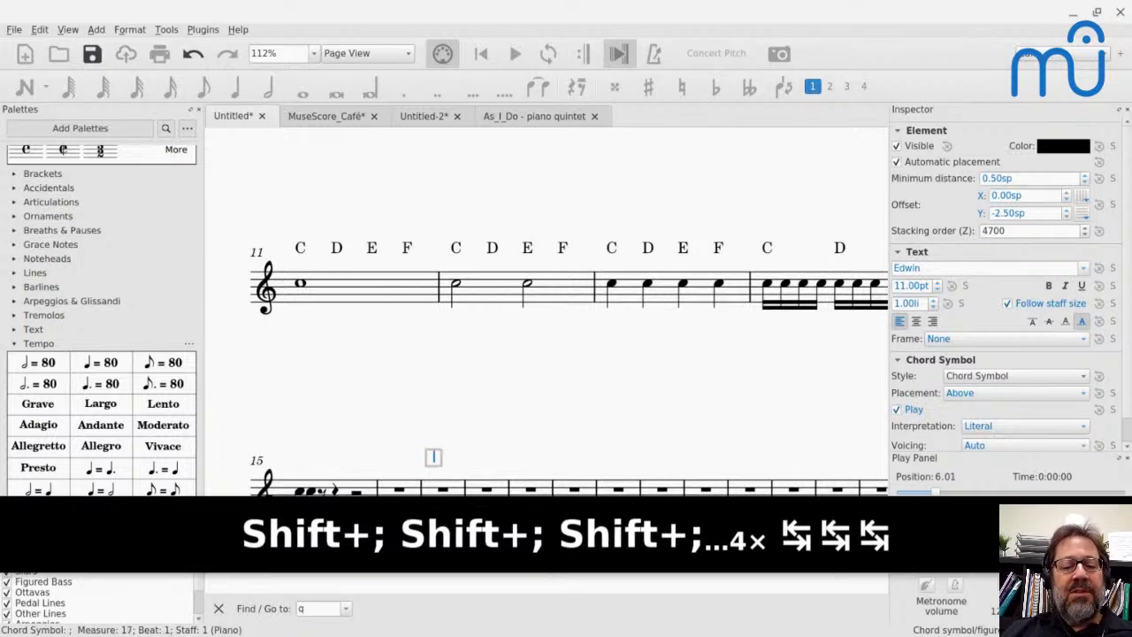
key(Escape)
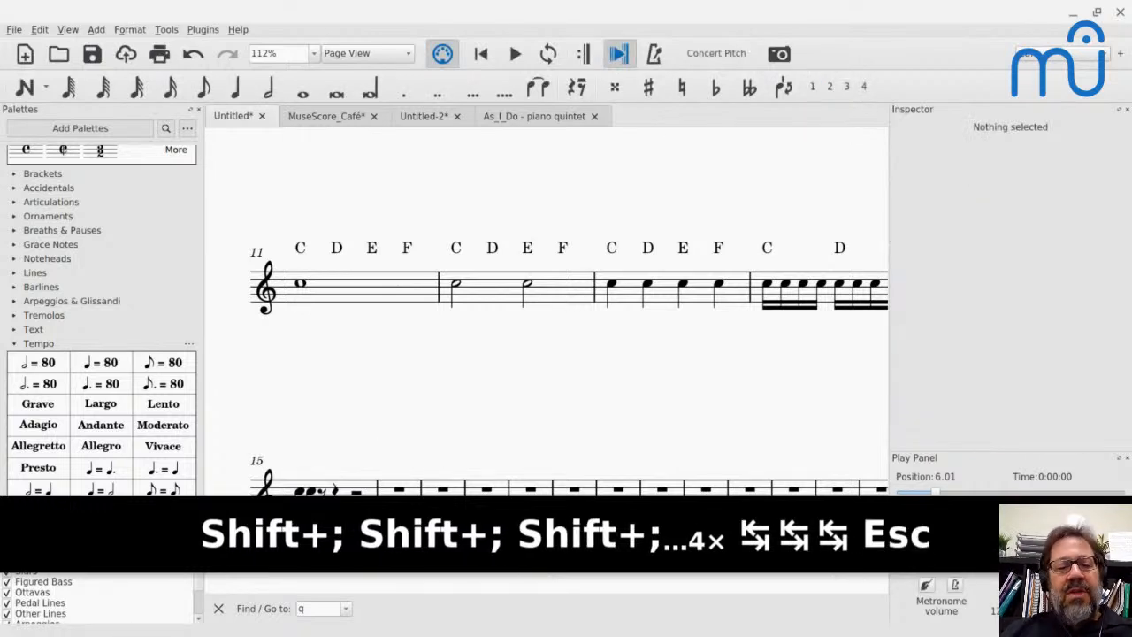
- Check the YouTube Live chat, return to MuseScore, and add a system break at the end of measure 18
key(alt+Tab)
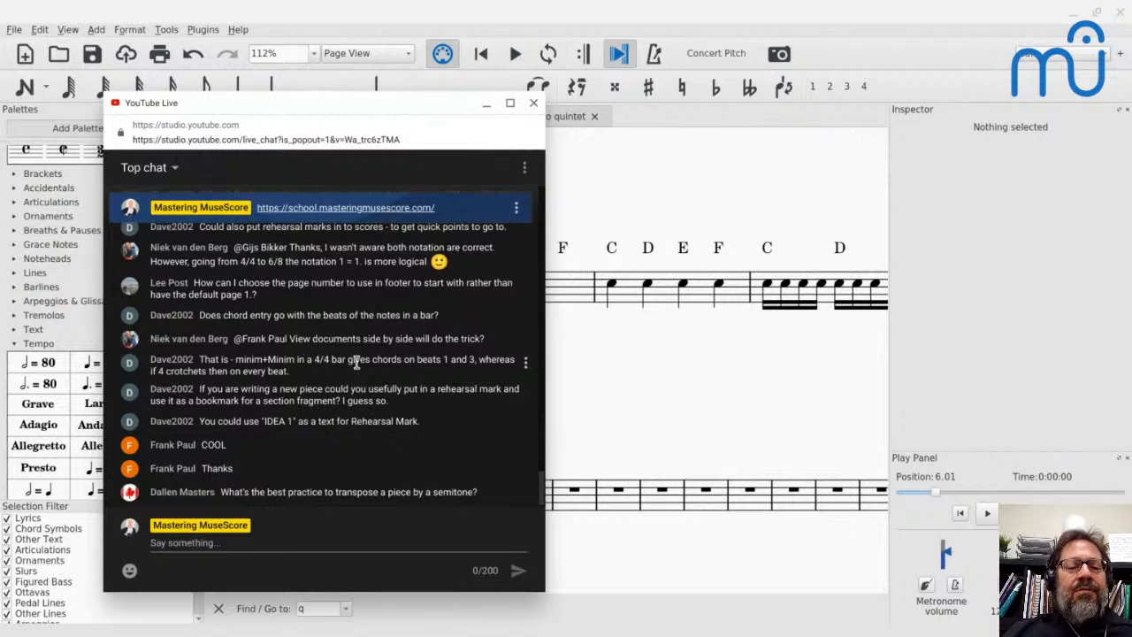
key(alt+Tab)
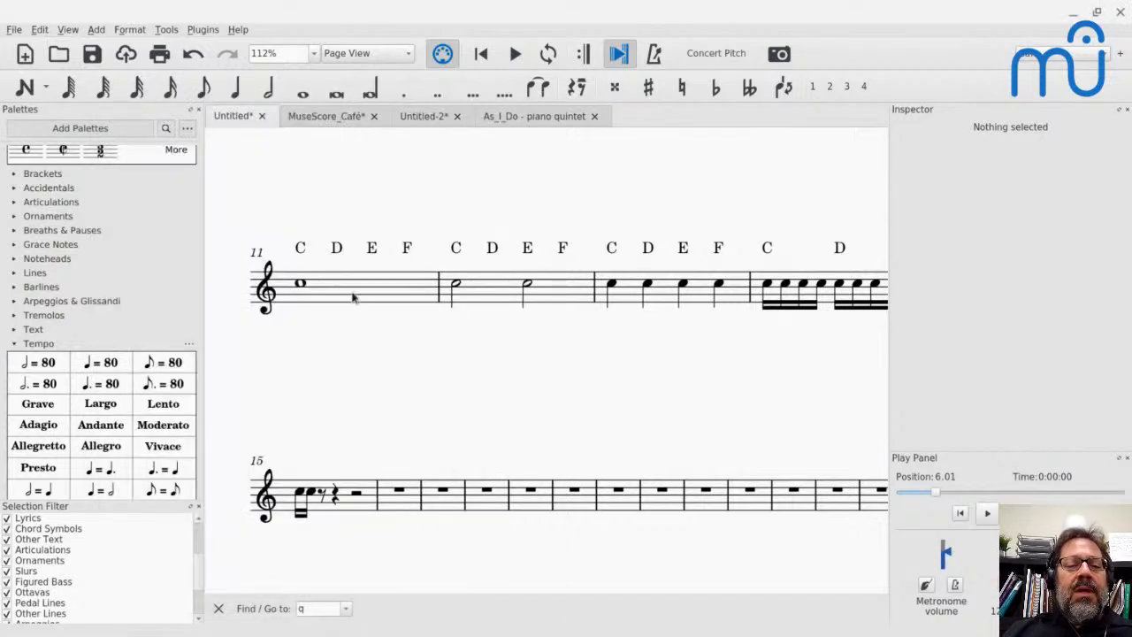
click(403, 492)
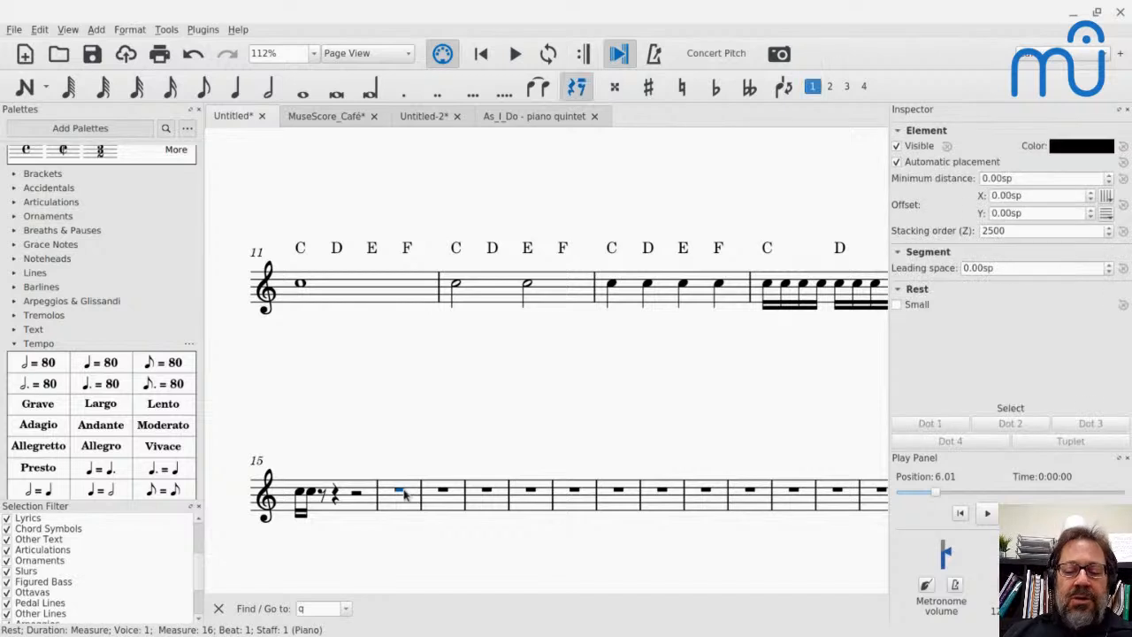
key(Return)
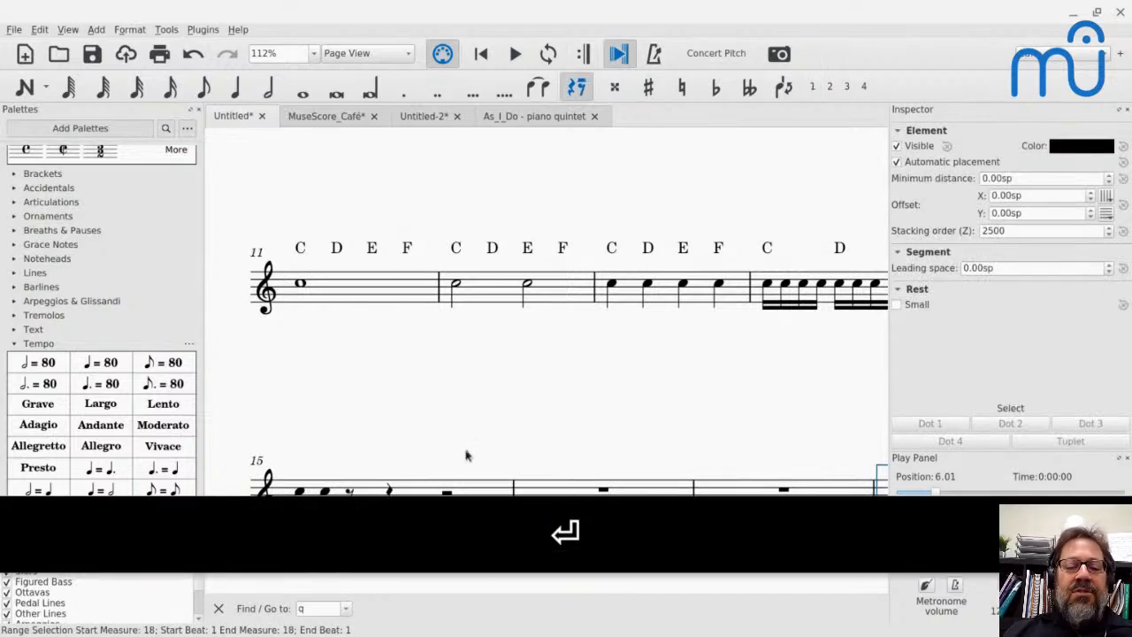
- Enter the chord symbols C on beat 1 and G on beat 3 of the empty measure 16
click(549, 361)
key(n)
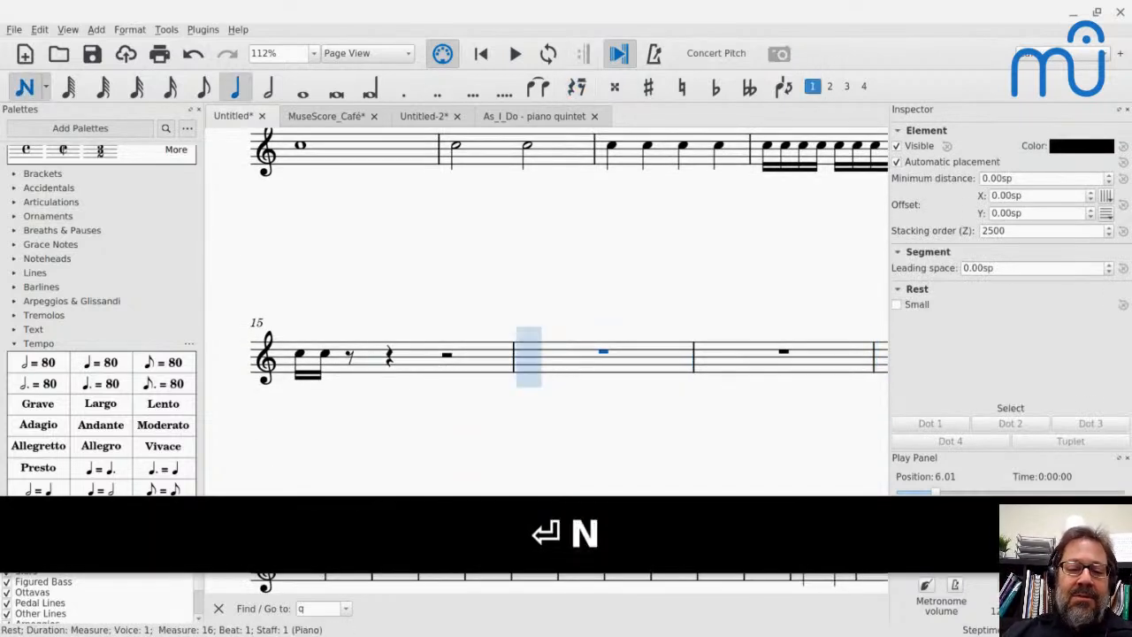
key(Escape)
key(ctrl+k)
text(C)
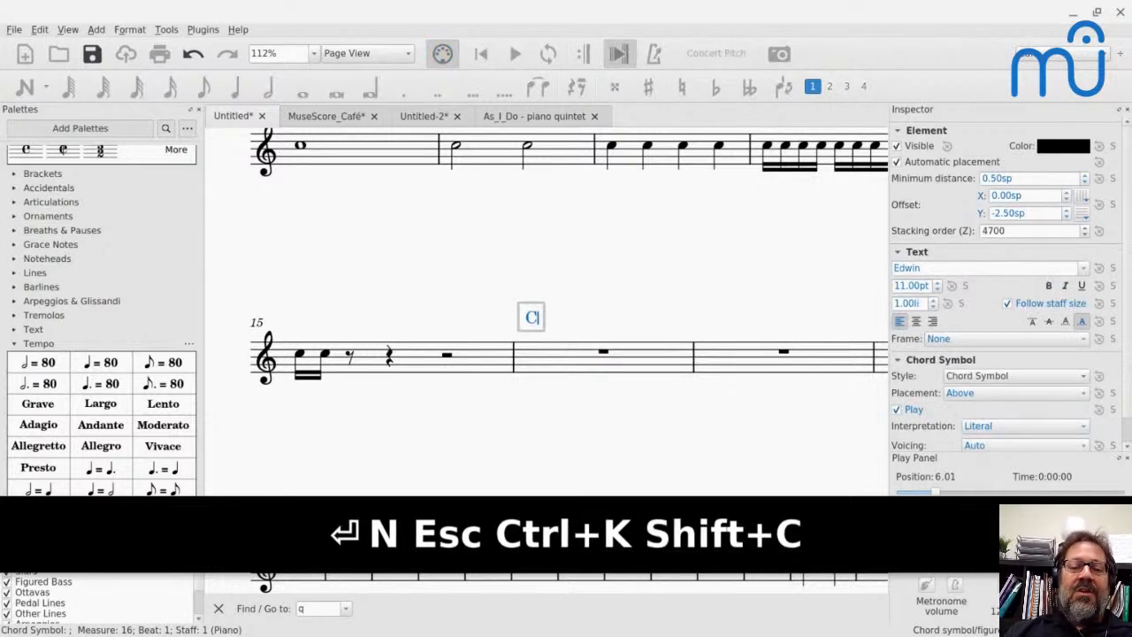
key(semicolon)
- Enter the chord symbols C on beat 1 and G on beat 3 of measure 17, and advance entry to measure 18
key(semicolon)
text(G)
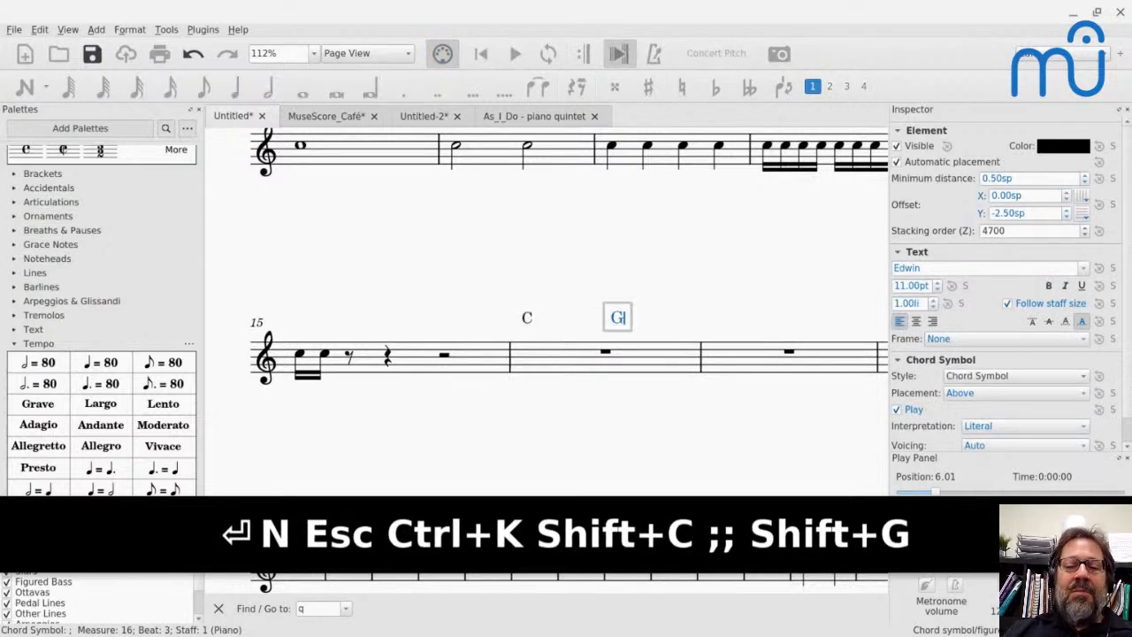
key(semicolon)
key(semicolon)
text(C)
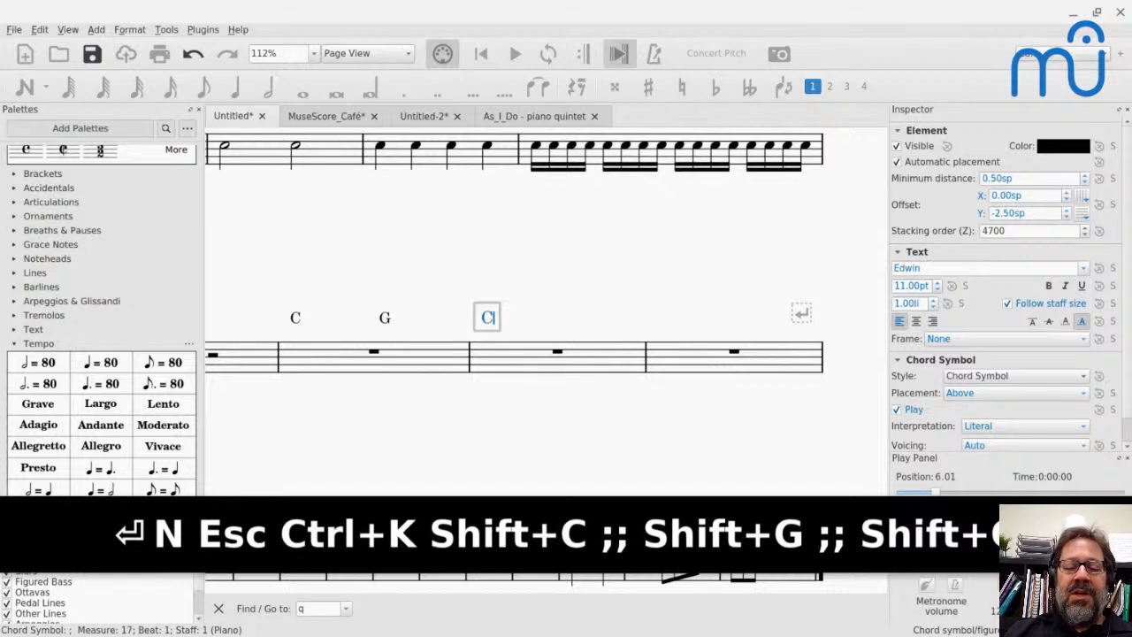
key(semicolon)
key(semicolon)
text(G)
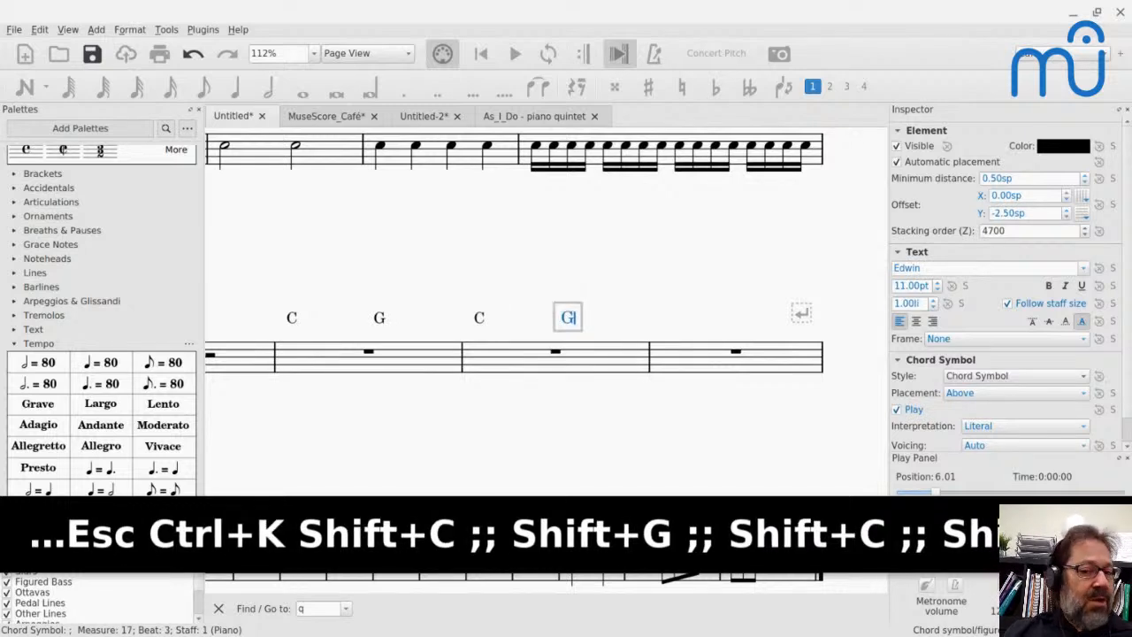
key(semicolon)
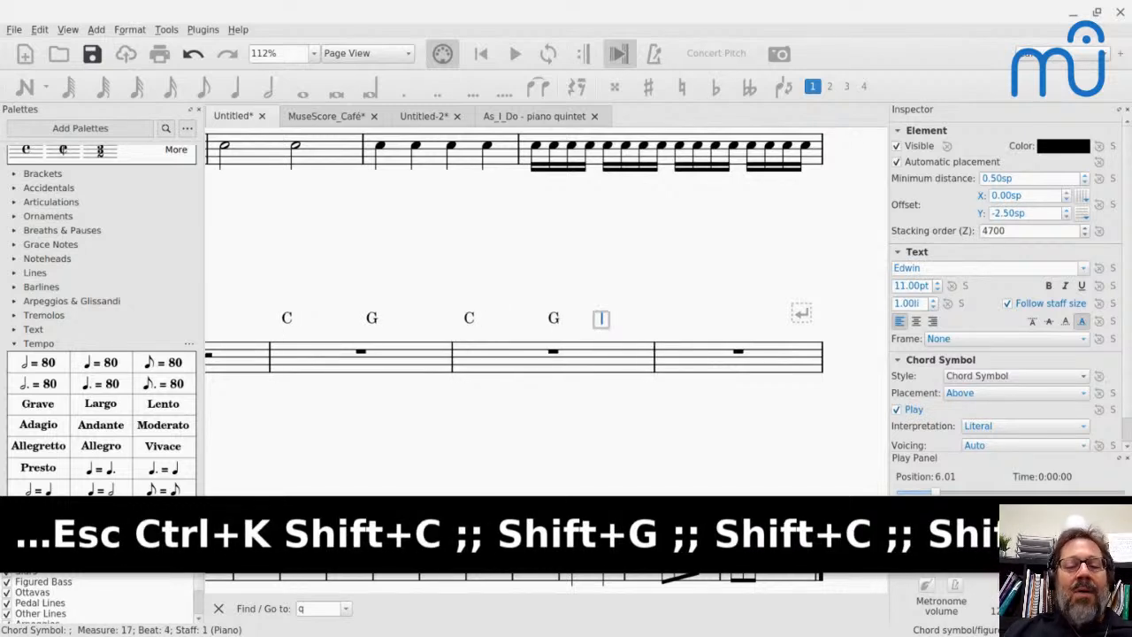
key(semicolon)
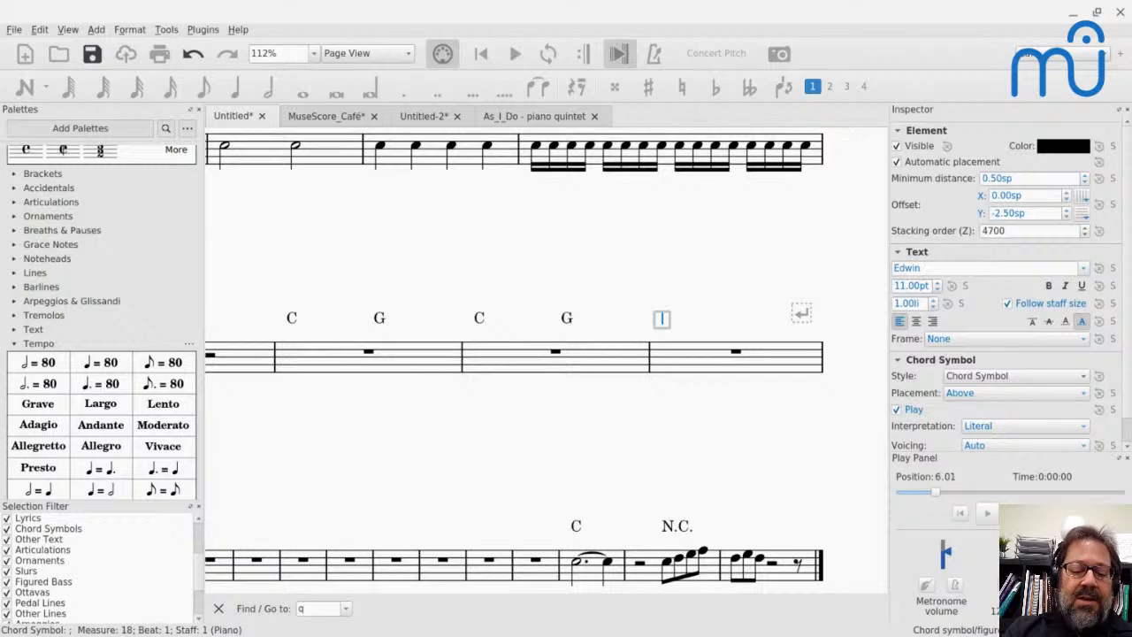
- Enter the chord symbols C on beat 1 and G on beat 3 of measure 18, and advance entry by an eighth note
text(C)
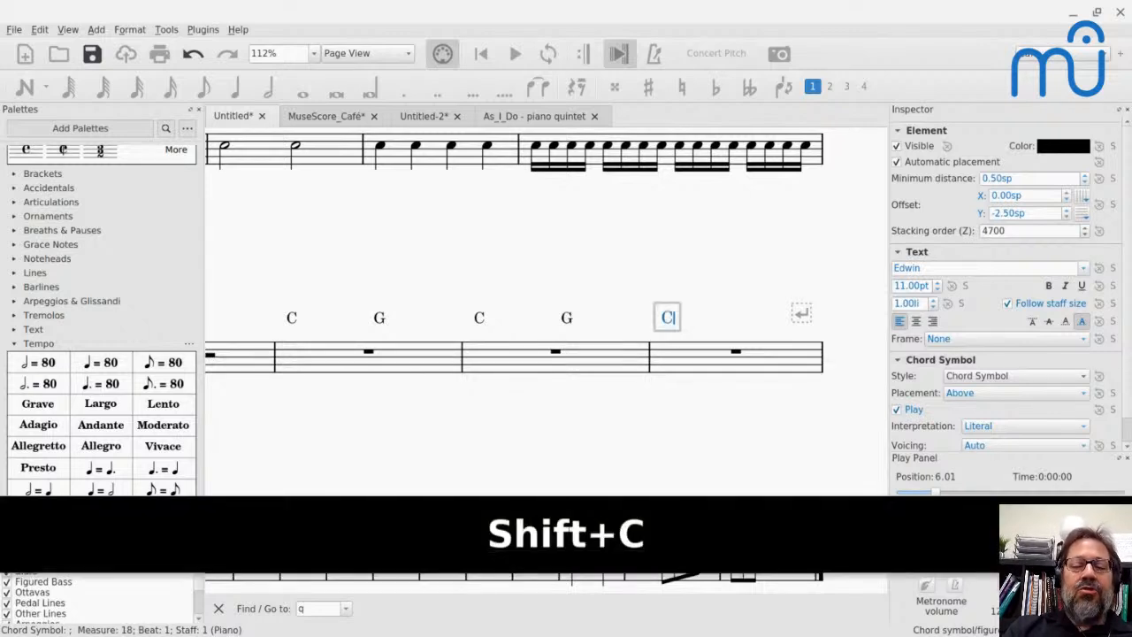
key(ctrl+6)
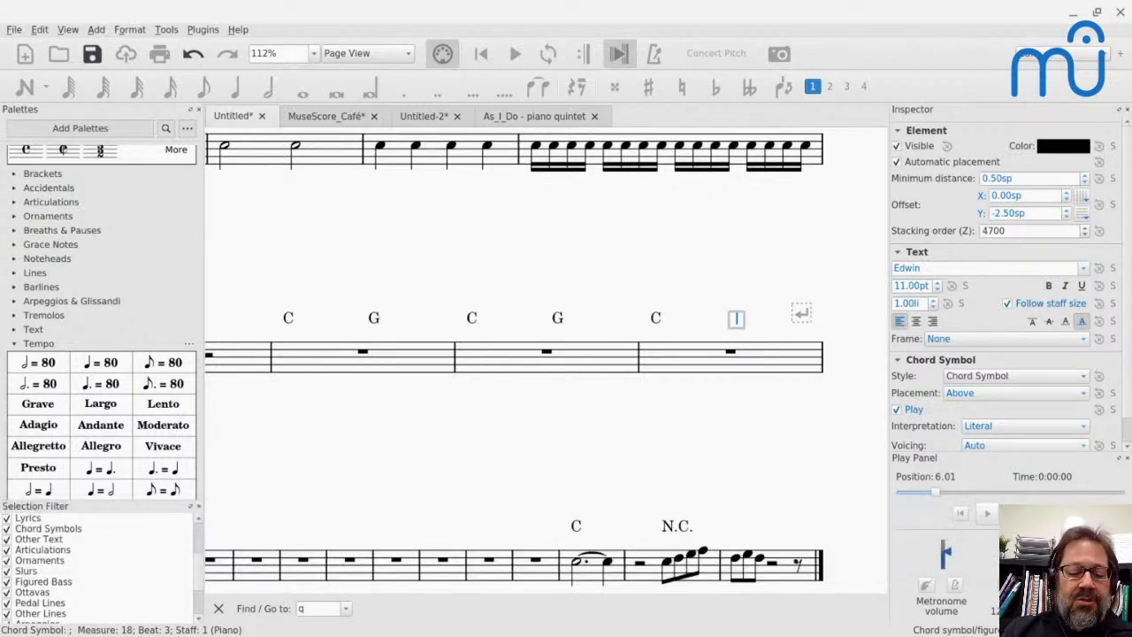
text(G)
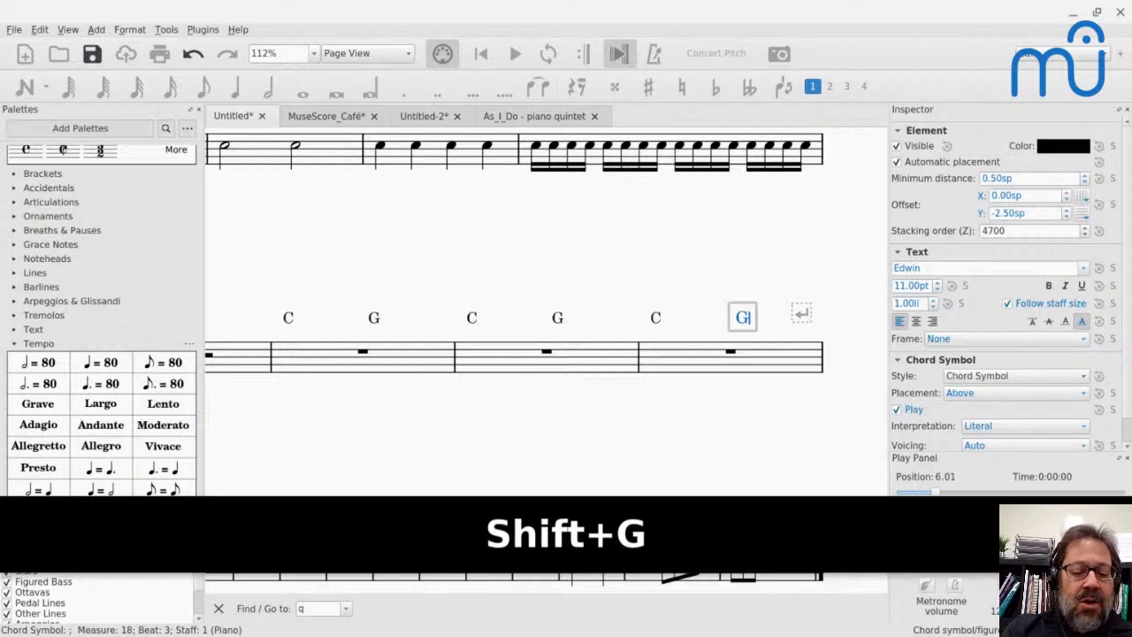
key(ctrl+4)
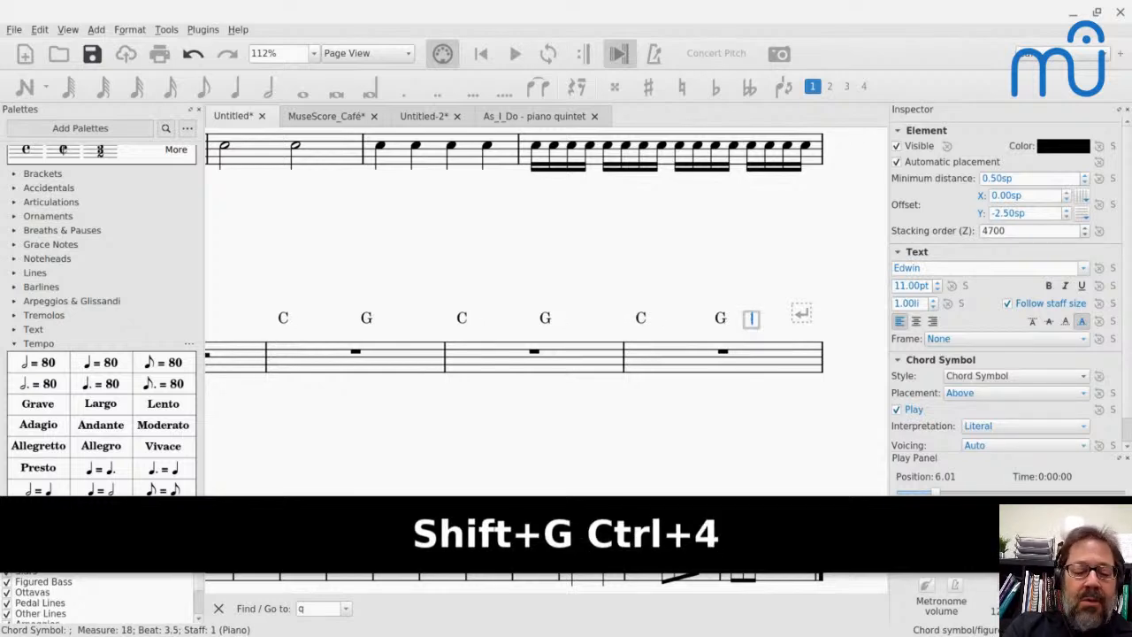
- Enter the chord symbols G7, G and G6 at eighth-note steps from beat 3.5 of measure 18, and G at the start of measure 19
text(G7)
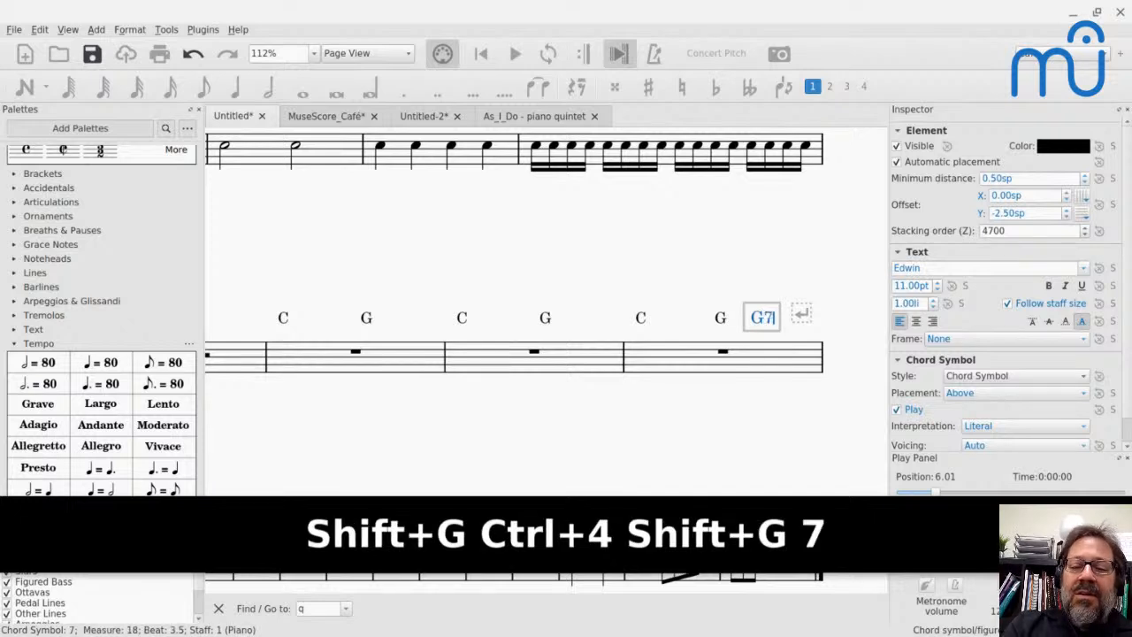
key(ctrl+4)
text(G)
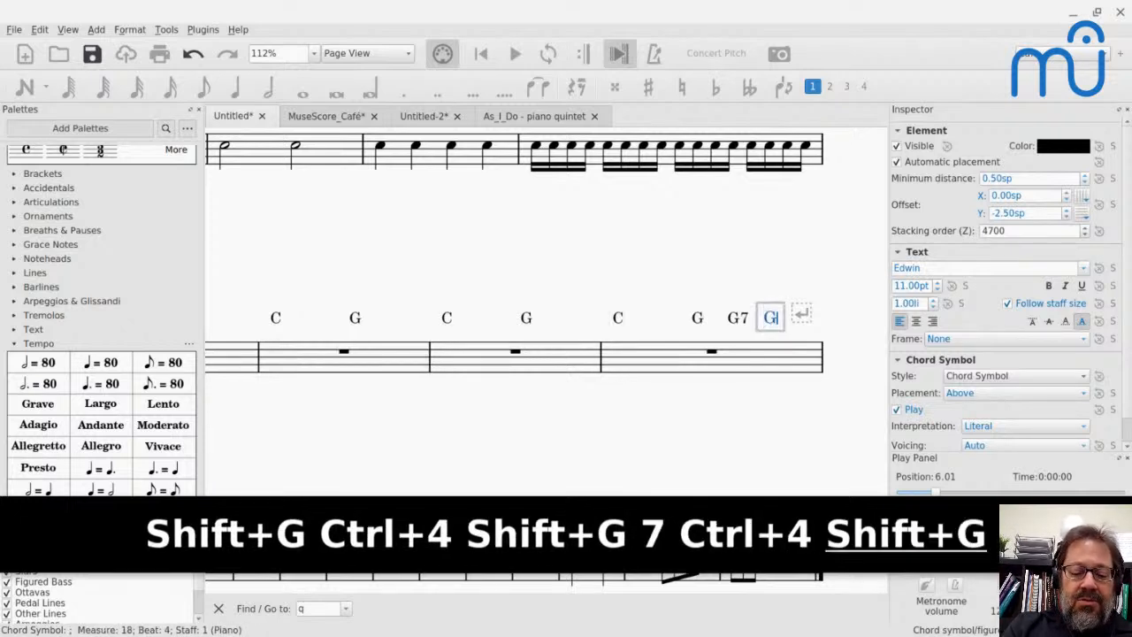
key(ctrl+4)
text(G)
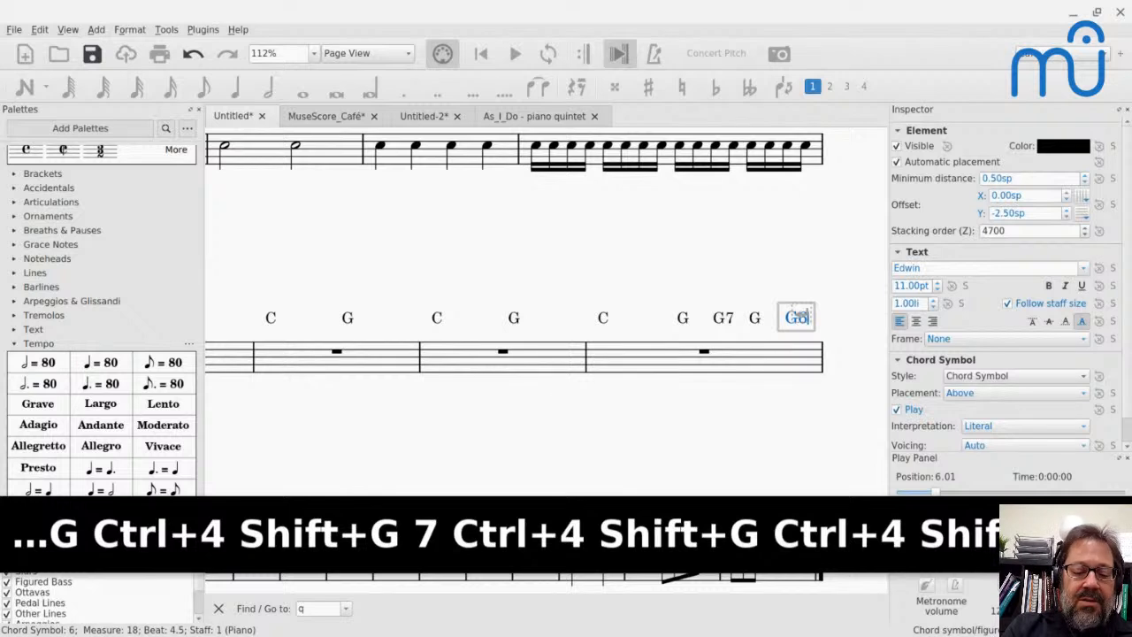
text(6)
key(ctrl+4)
text(G)
key(Escape)
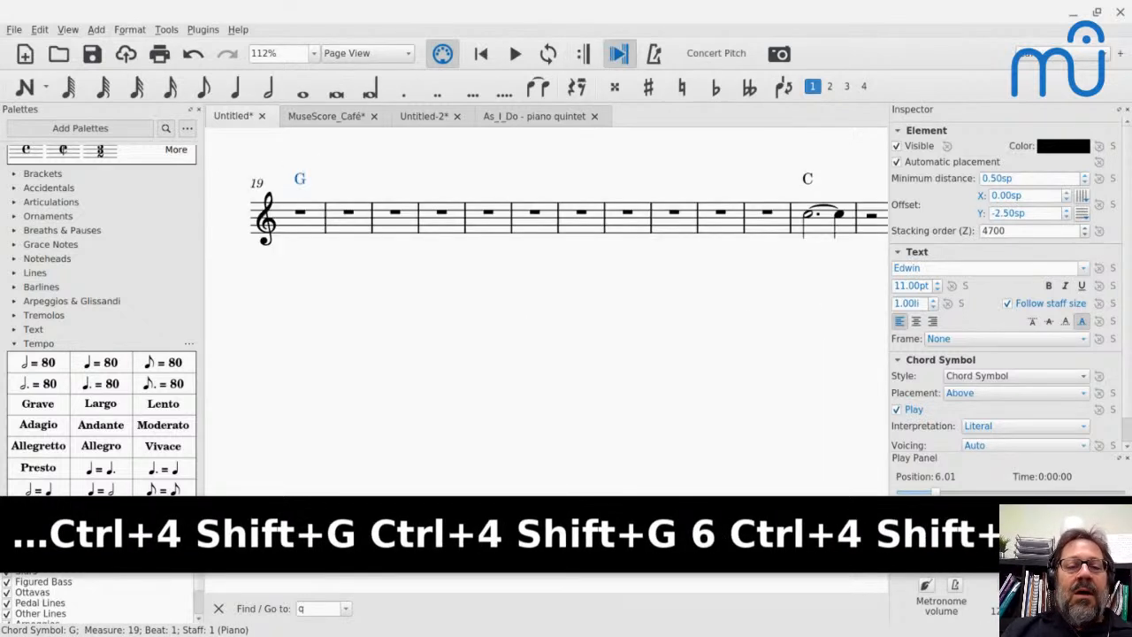
- Fill measure 18 with two half notes on C beneath the chord symbols
scroll(650, 281, up, 3)
scroll(650, 280, right, 4)
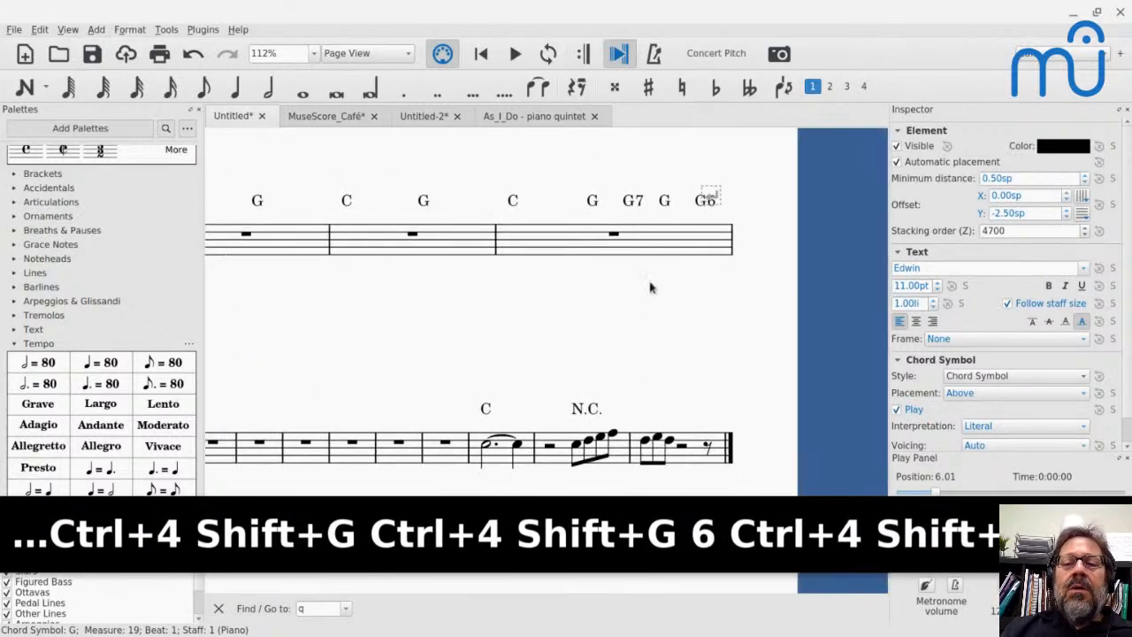
click(516, 214)
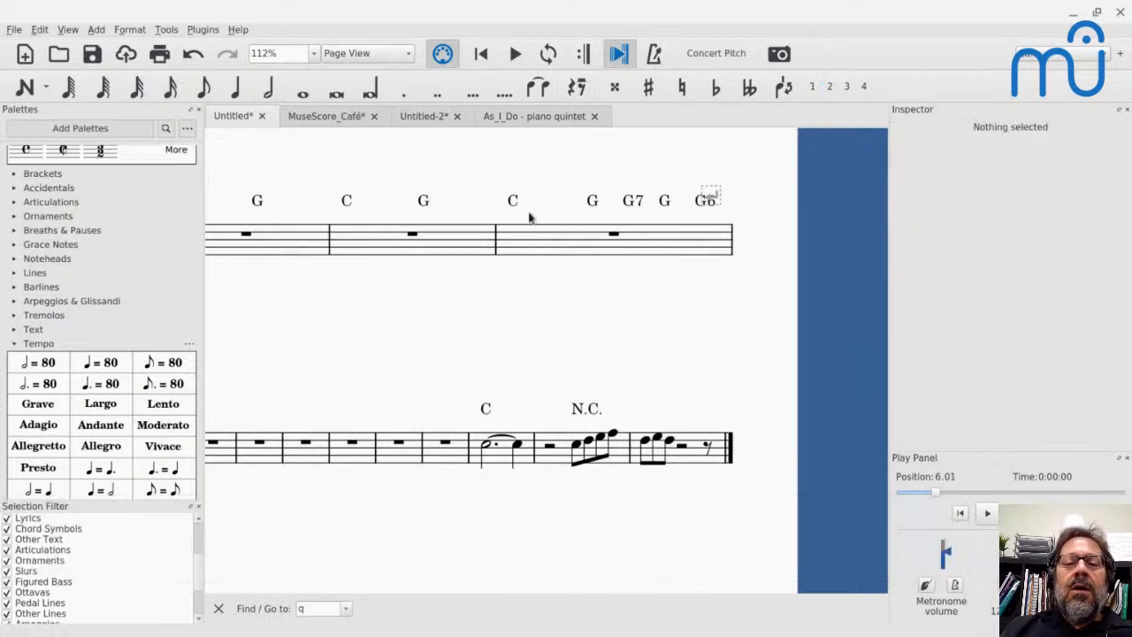
click(597, 207)
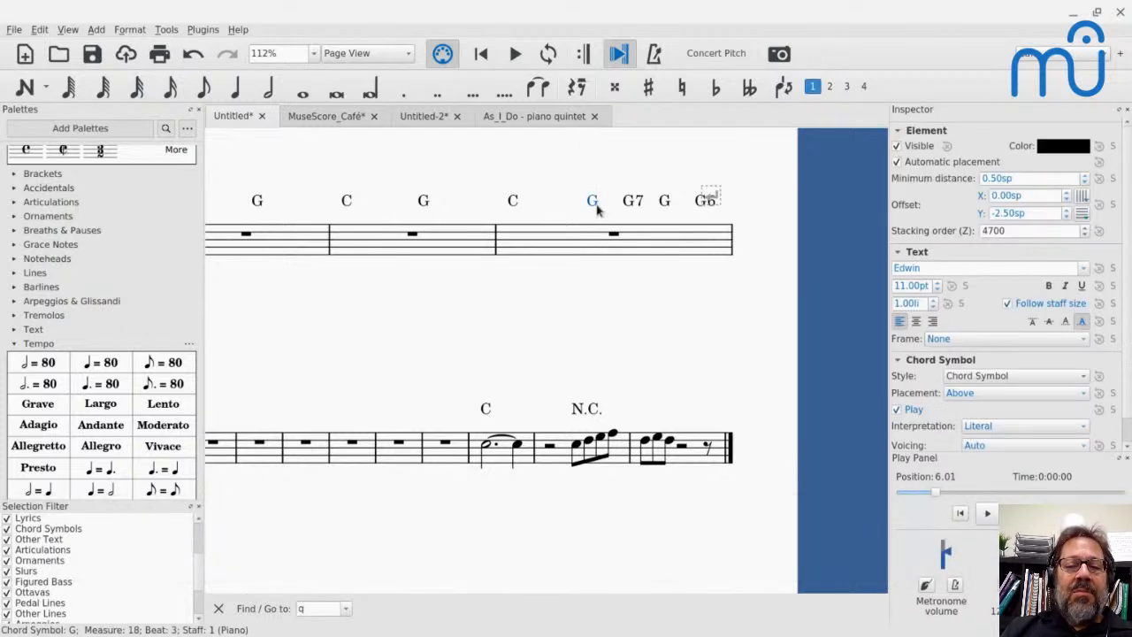
key(n)
key(6)
key(c)
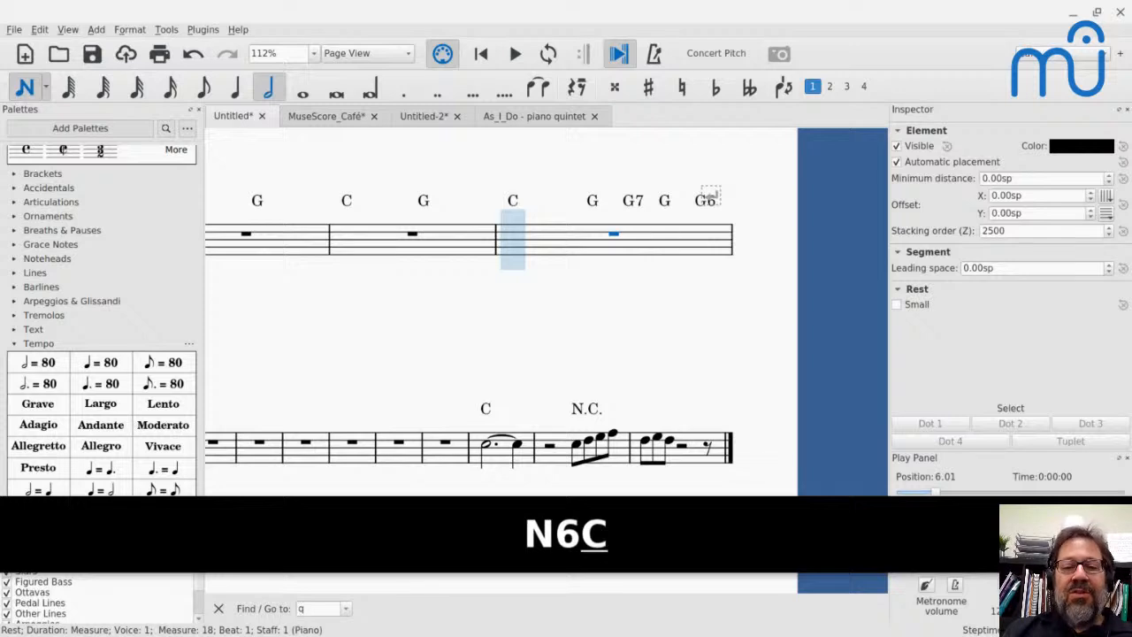
key(c)
key(Escape)
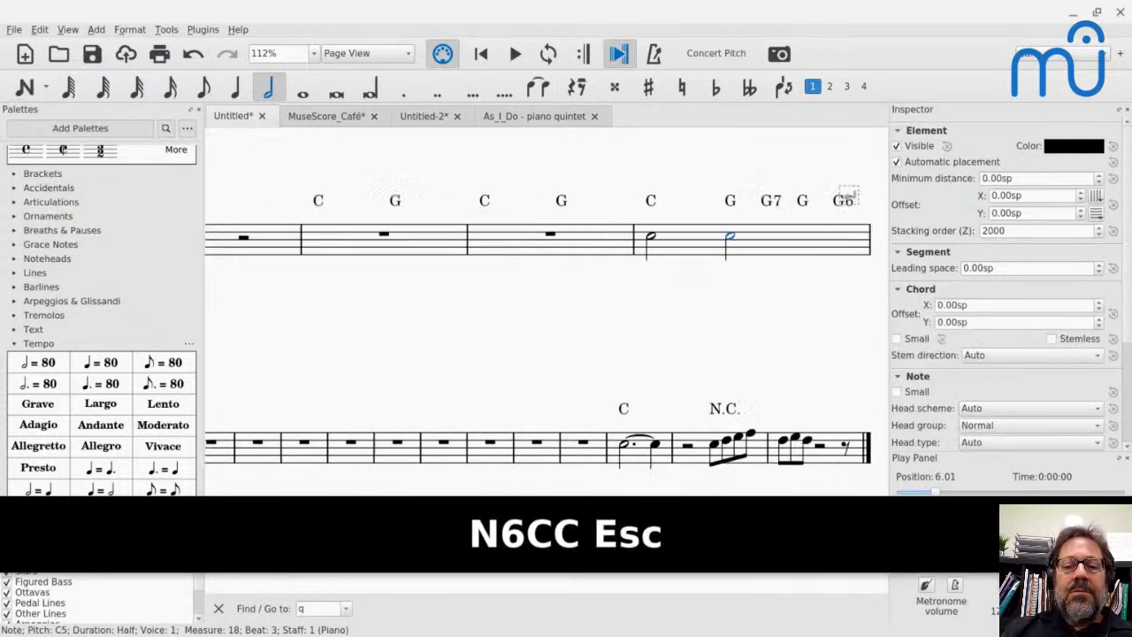
- Replace the notes in measure 18 with quarter notes on C, starting from beat 1
click(381, 236)
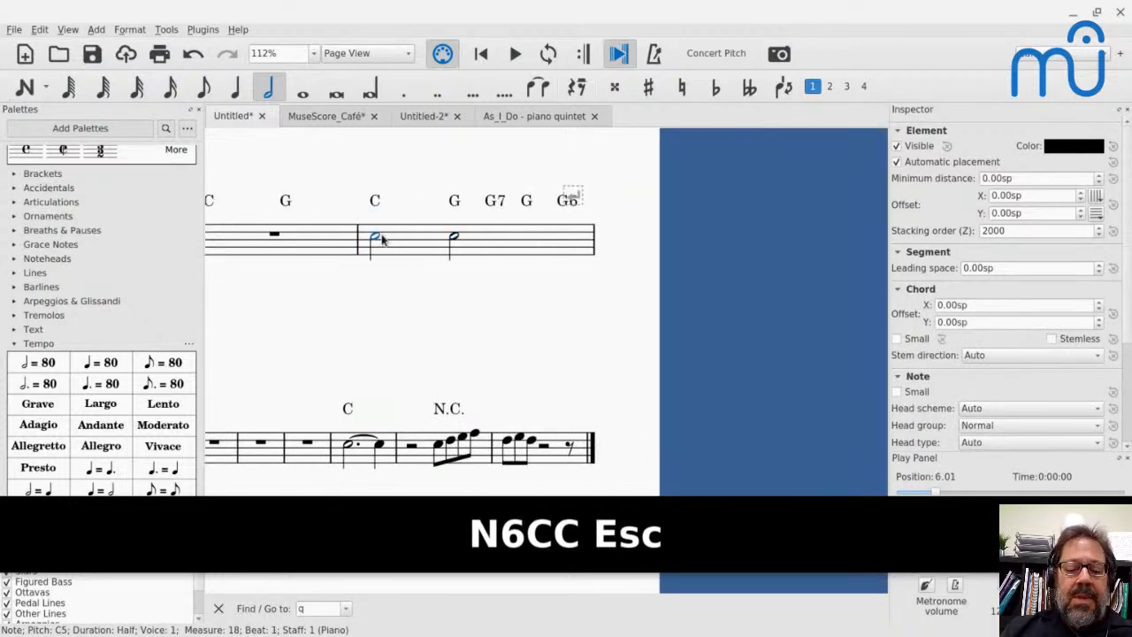
key(n)
key(5)
key(c)
key(c)
key(c)
key(c)
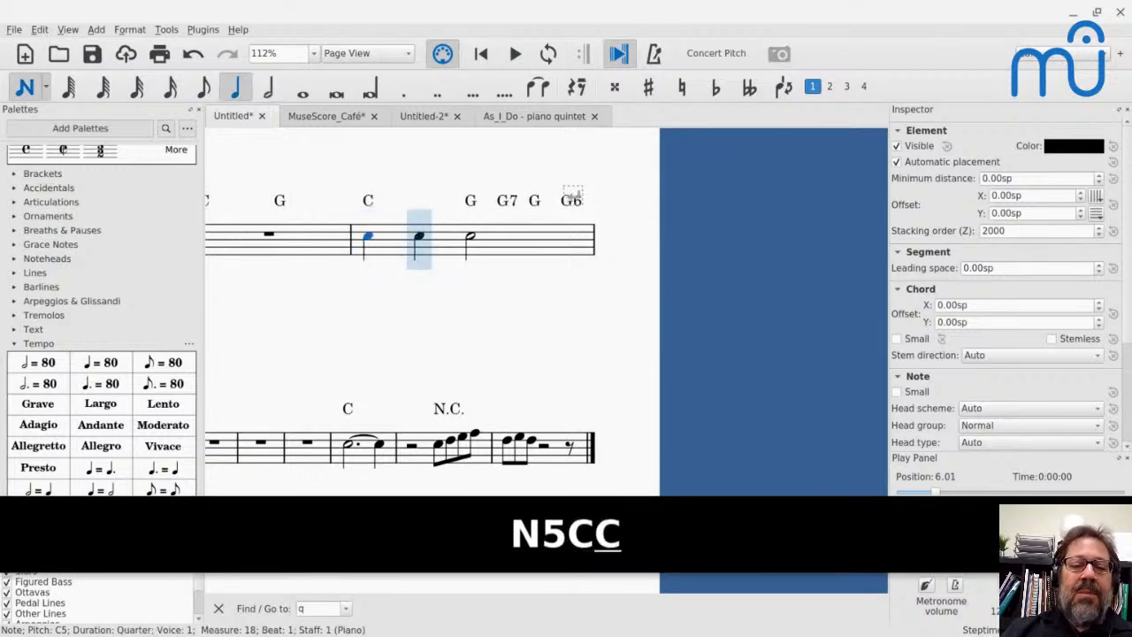
key(Escape)
scroll(369, 213, right, 6)
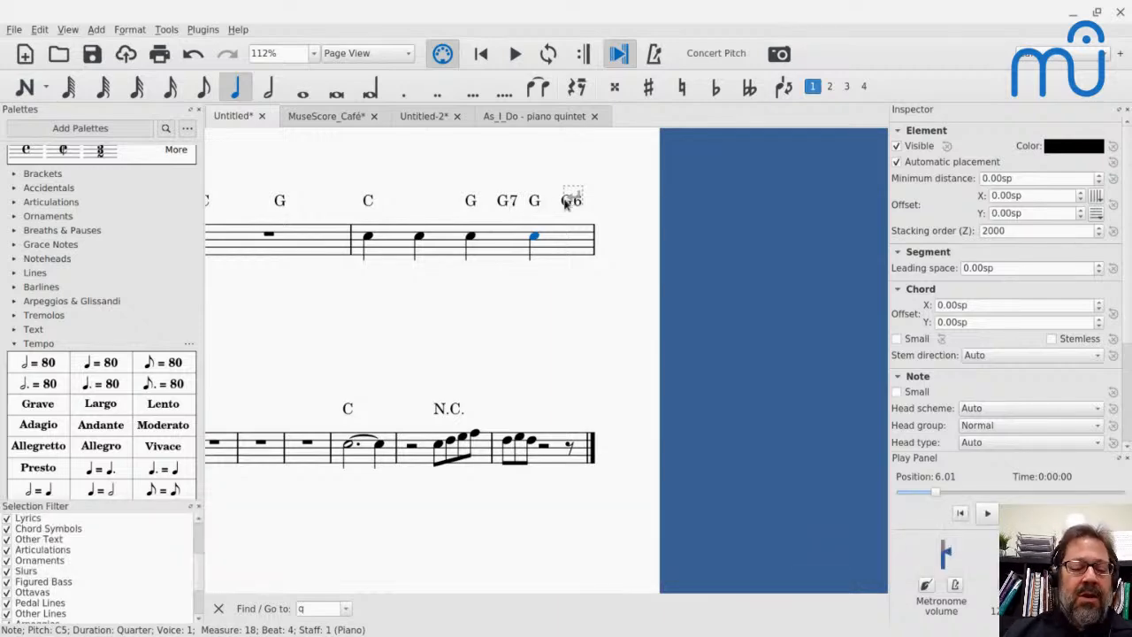
- Switch to the YouTube Live chat, read the viewers' latest questions, and return to MuseScore
key(alt+Tab)
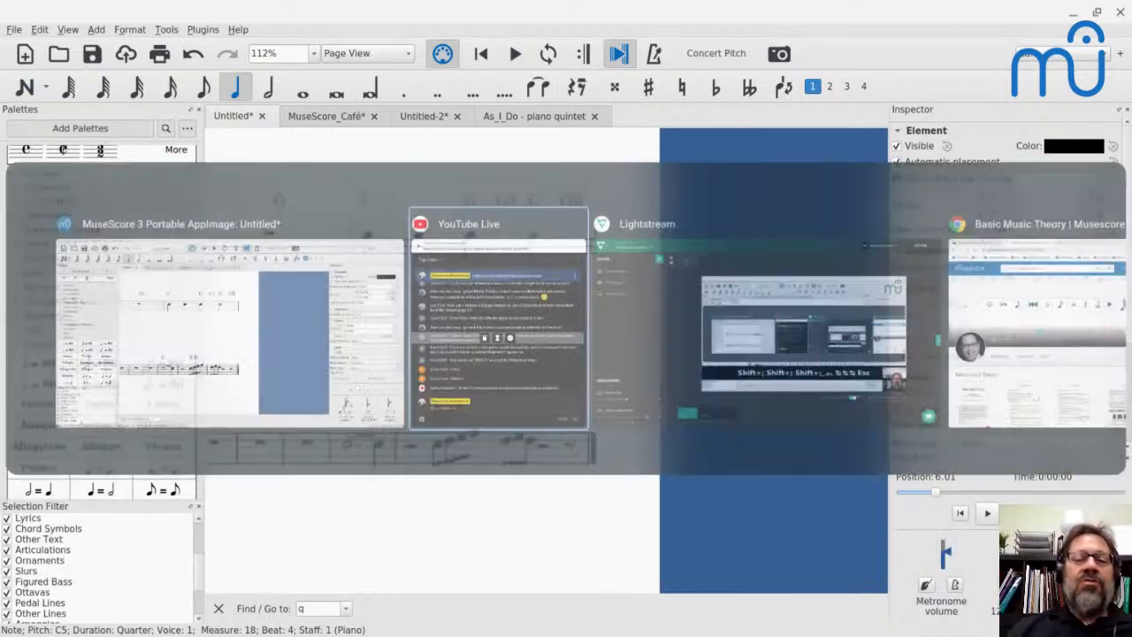
scroll(359, 382, up, 2)
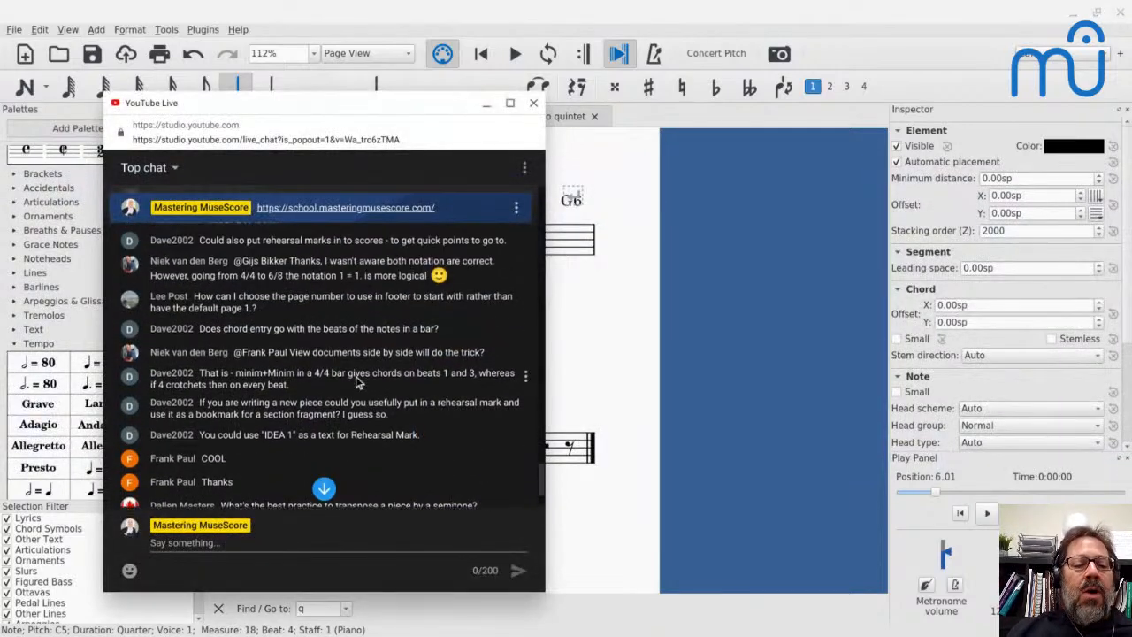
scroll(358, 382, down, 2)
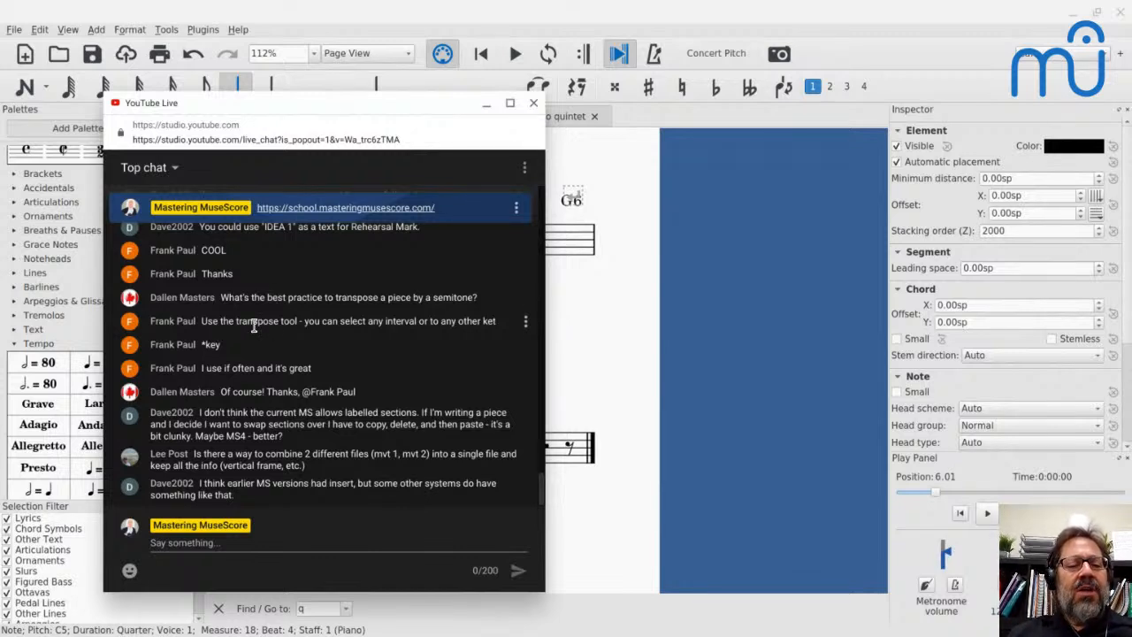
key(alt)
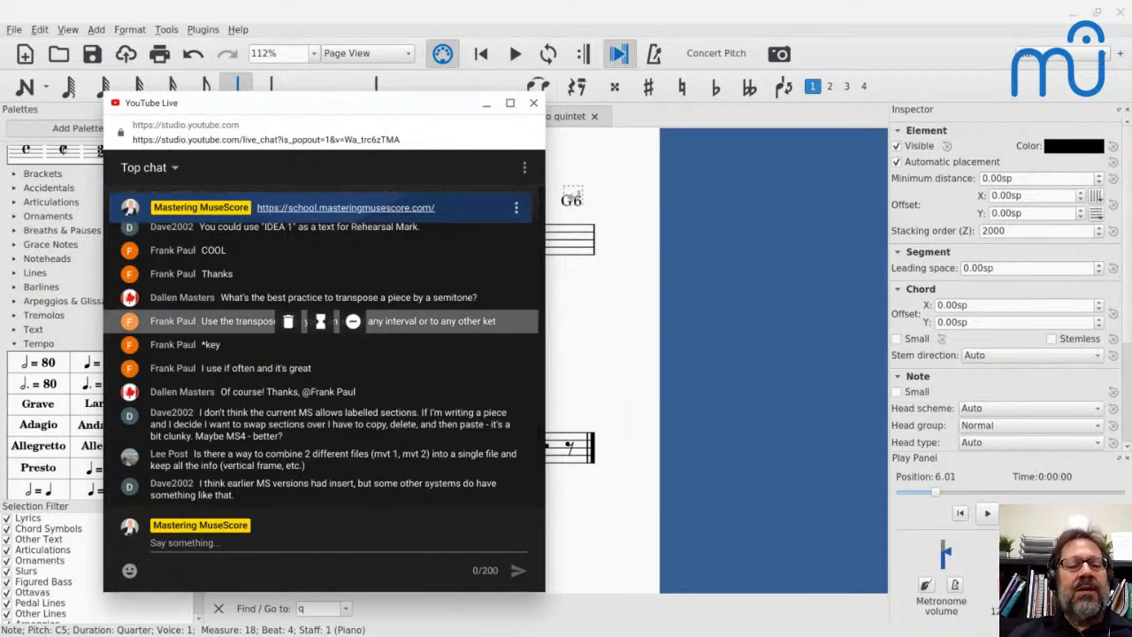
key(alt+Tab)
- Transpose the whole score chromatically up by a Minor Second, including key signatures and chord symbols, and undo the transposition
key(ctrl+Home)
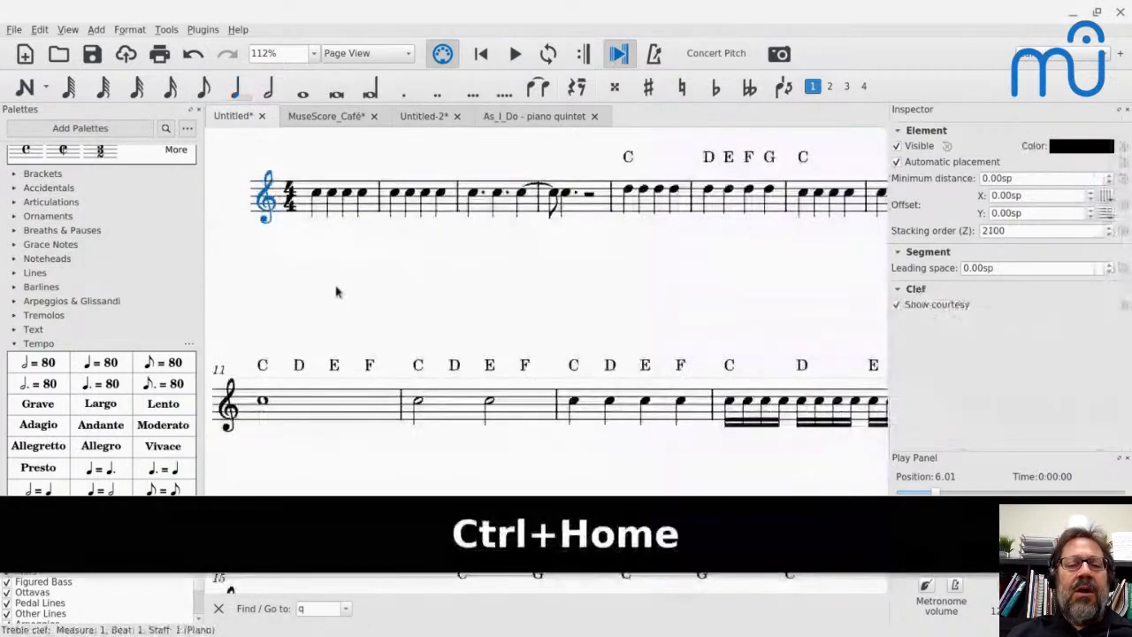
click(322, 215)
key(ctrl+a)
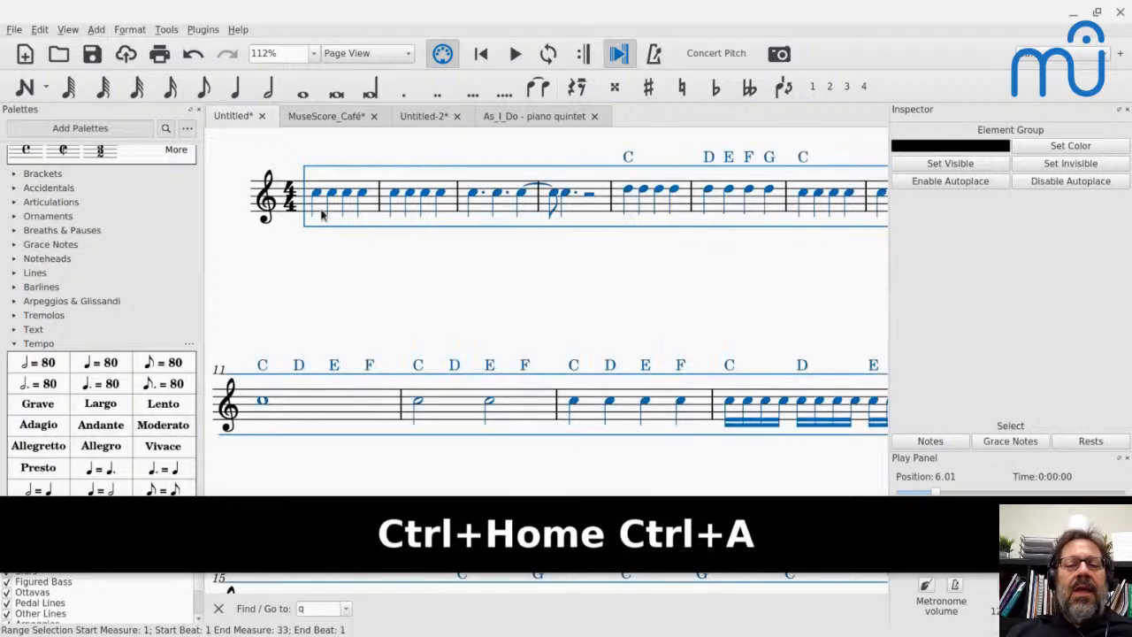
click(176, 33)
click(188, 45)
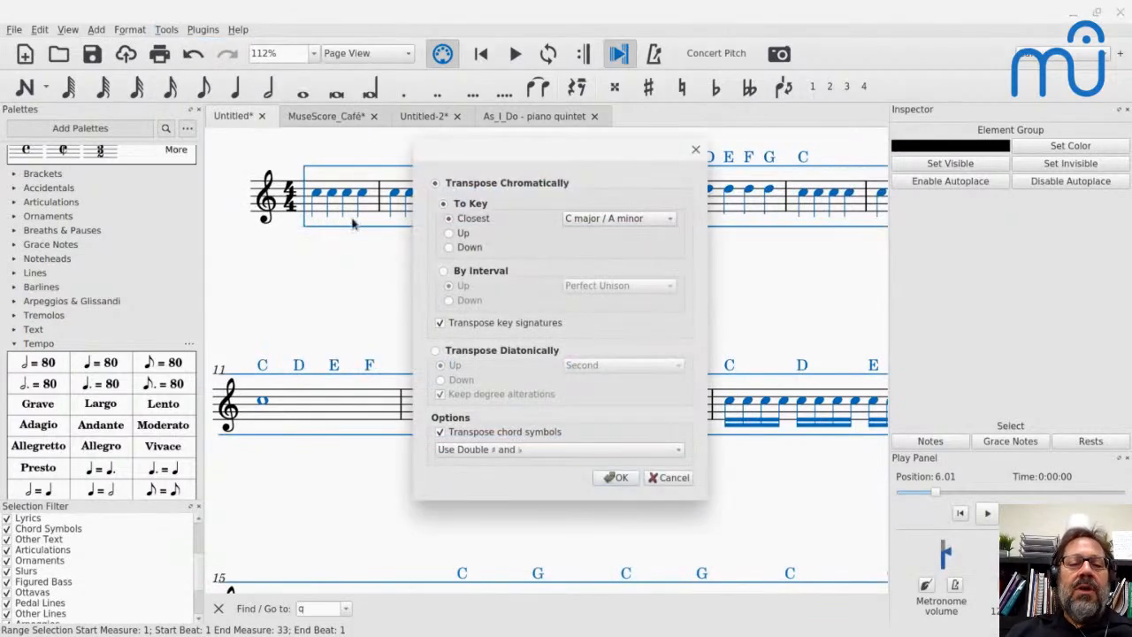
click(445, 271)
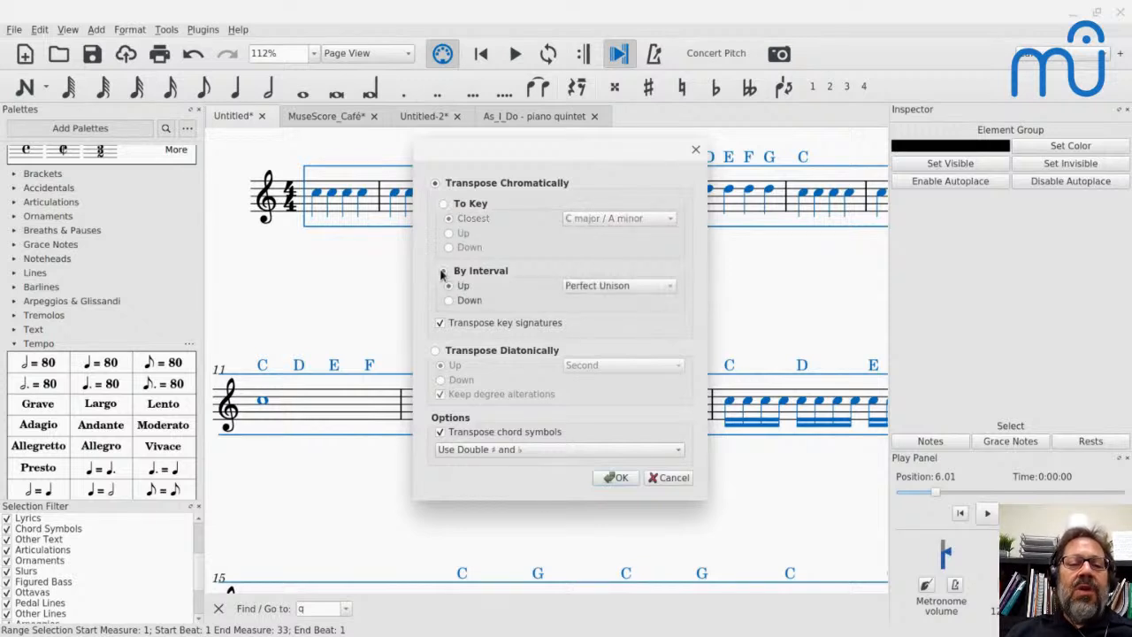
click(580, 287)
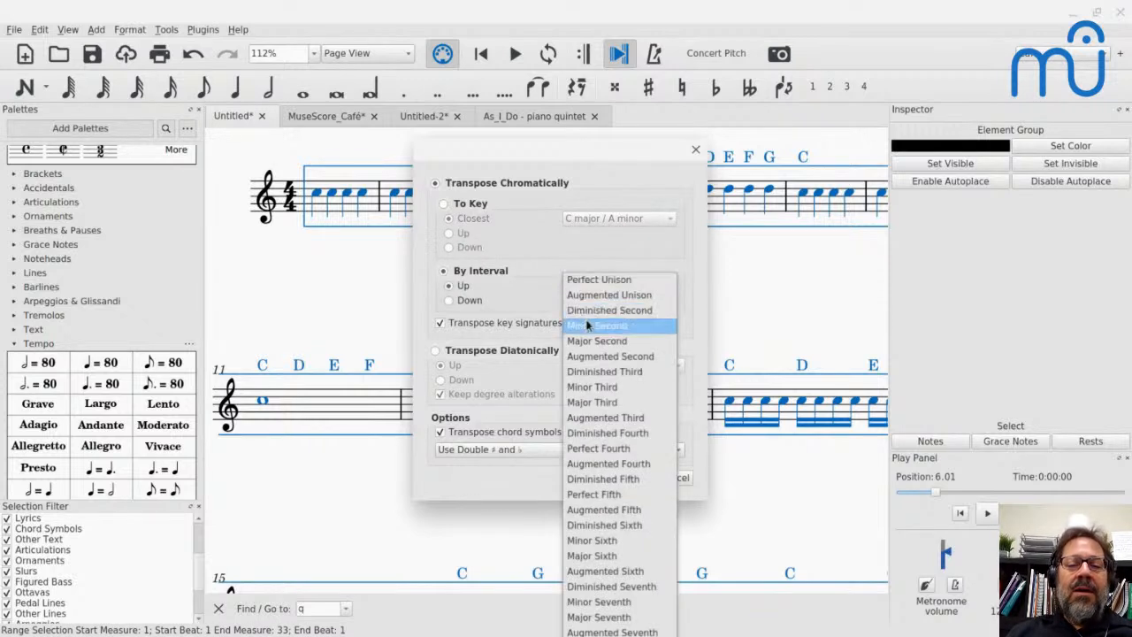
click(588, 328)
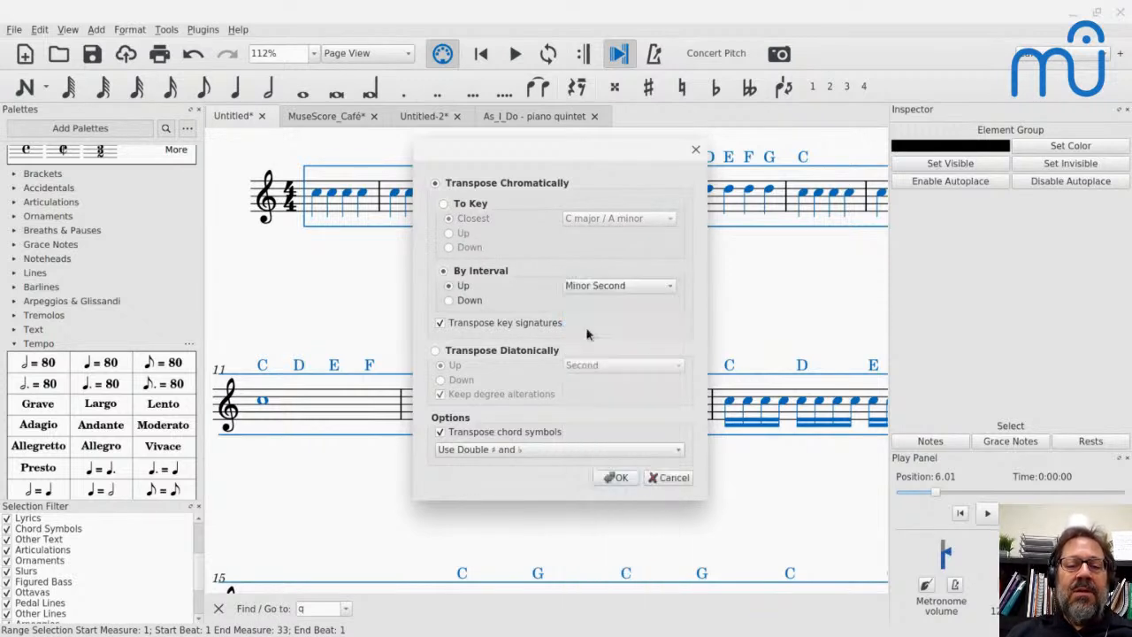
click(616, 478)
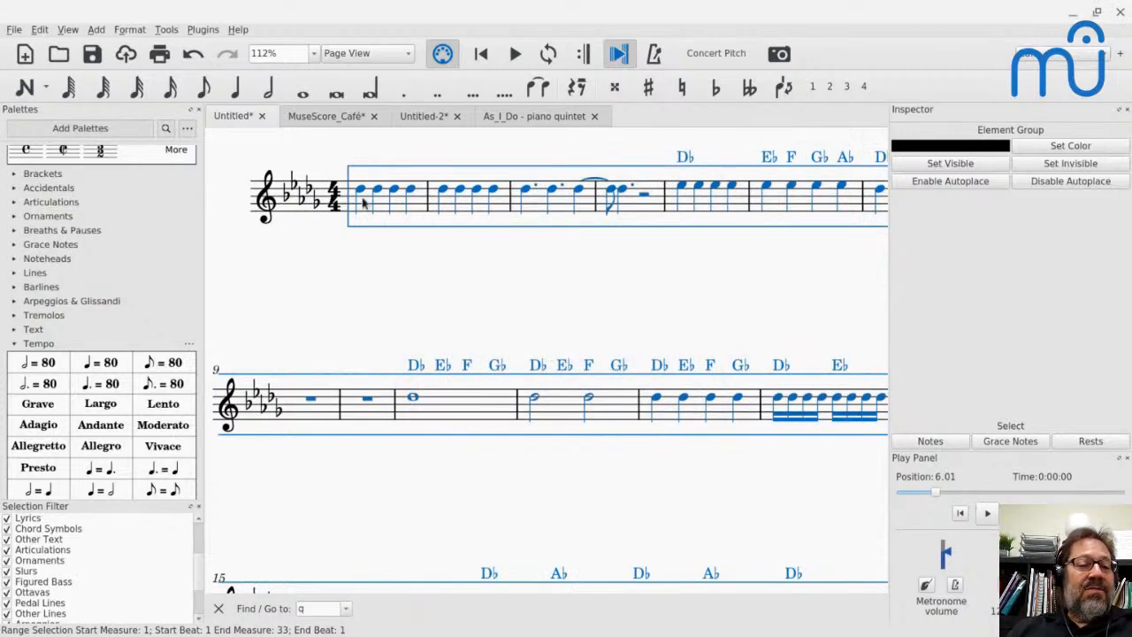
key(ctrl+z)
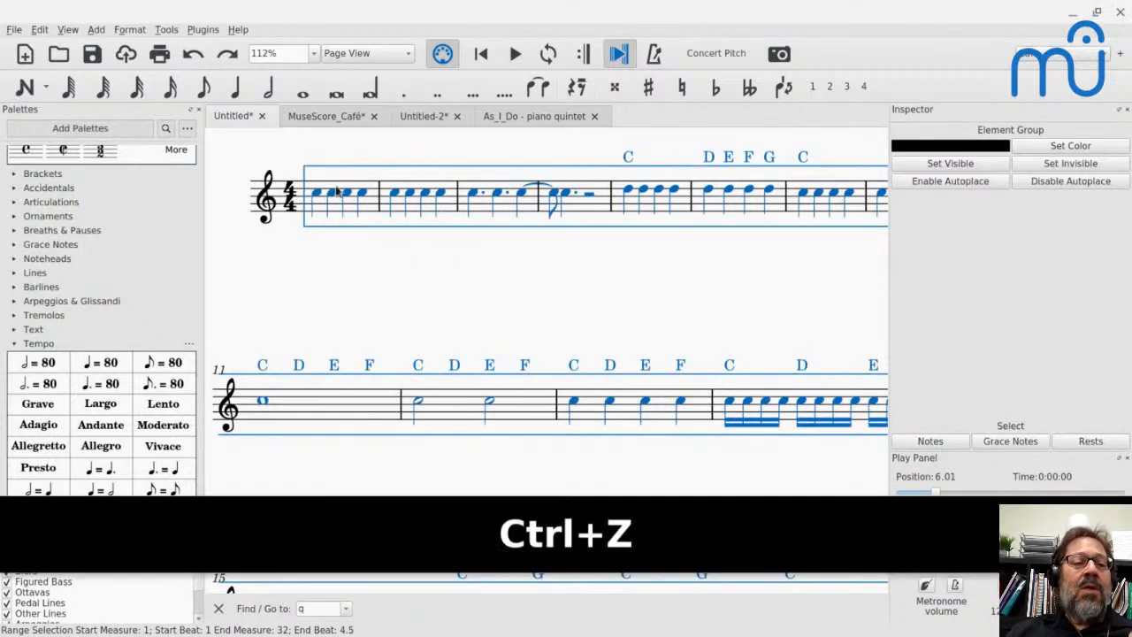
- Transpose the whole score chromatically up by an Augmented Unison, including key signatures and chord symbols, and undo the transposition
click(166, 30)
click(179, 45)
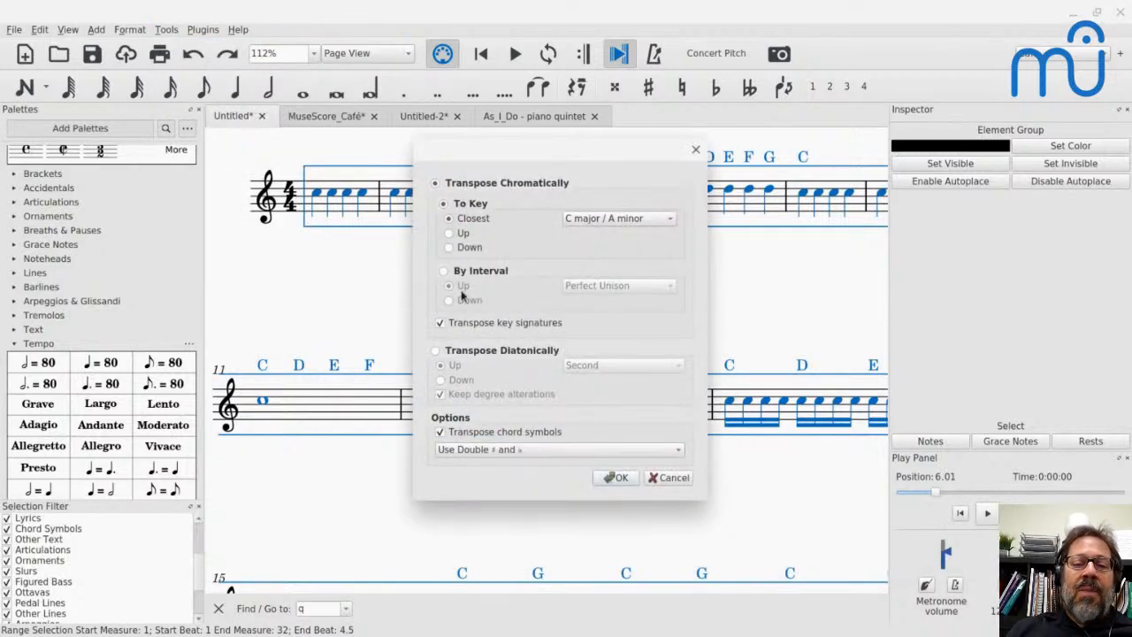
click(444, 271)
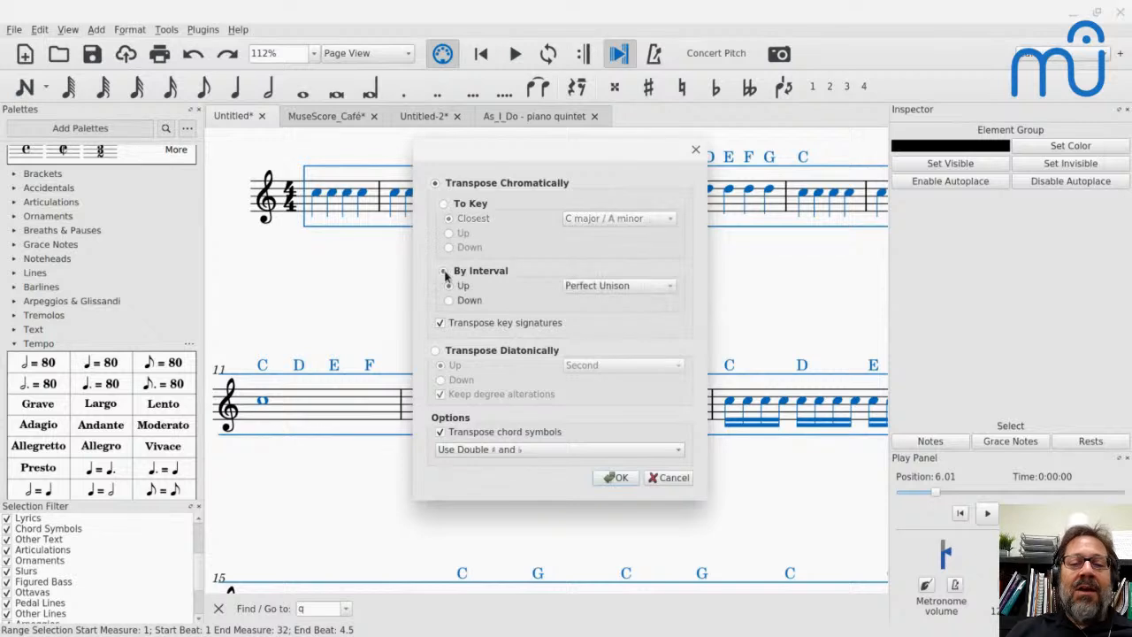
click(580, 287)
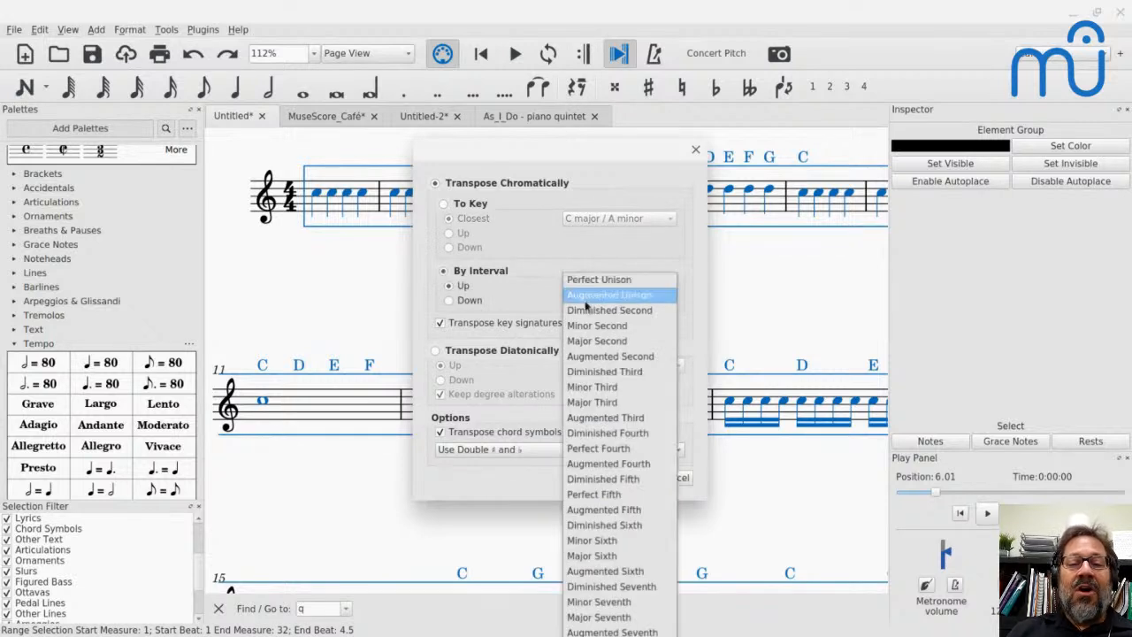
click(586, 302)
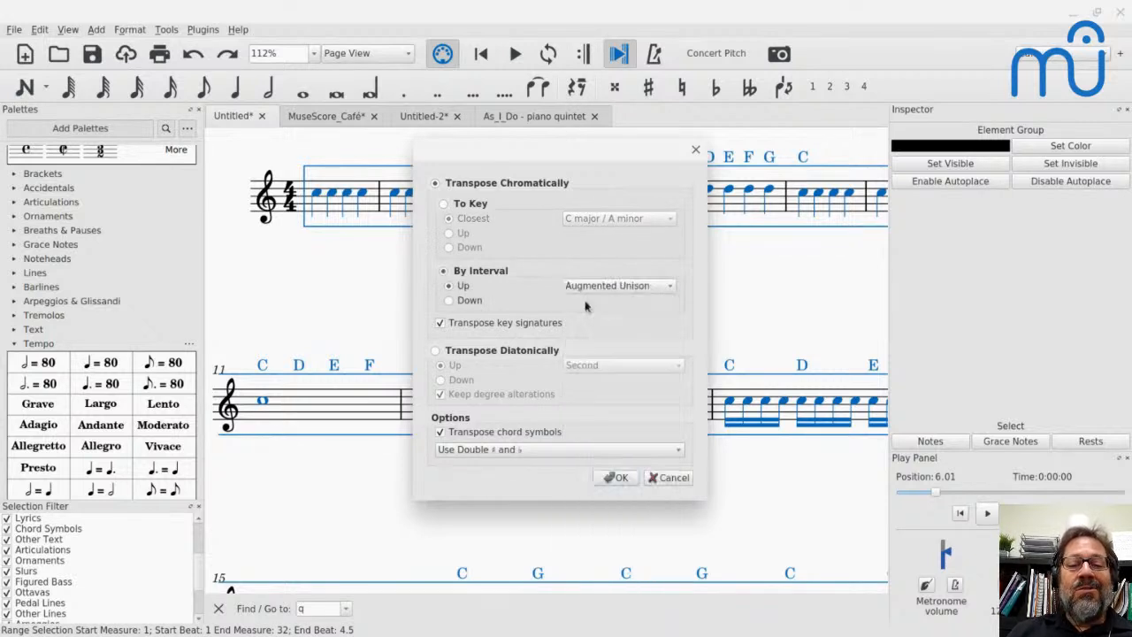
click(617, 478)
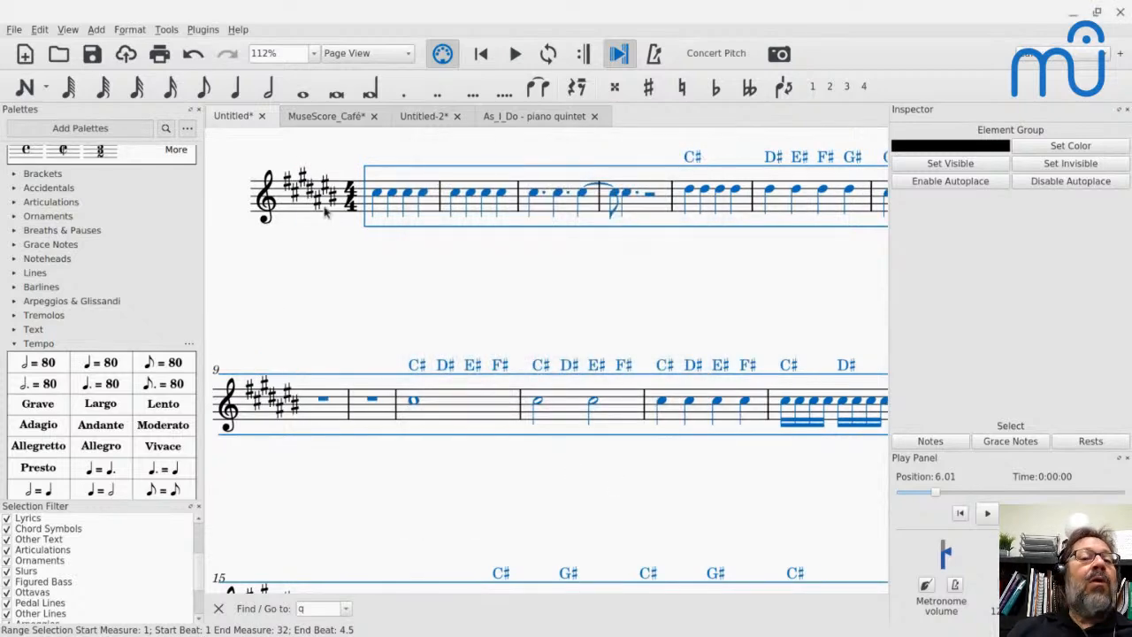
key(ctrl+z)
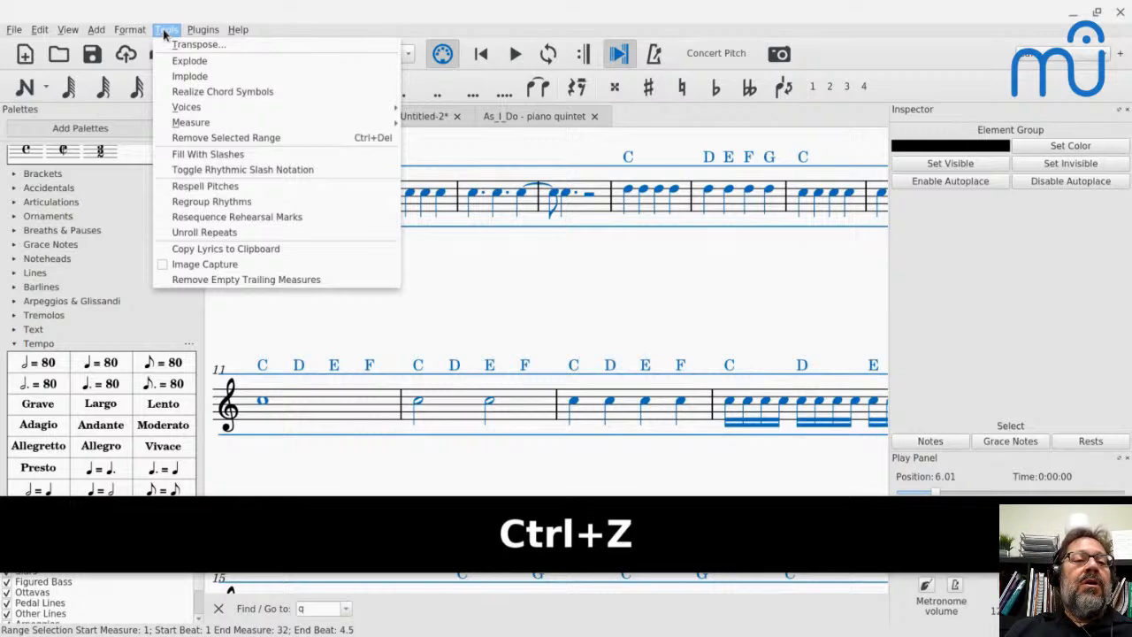
- Transpose the whole score chromatically to the closest C♯ major / A♯ minor, including key signatures and chord symbols, and undo the transposition
click(181, 44)
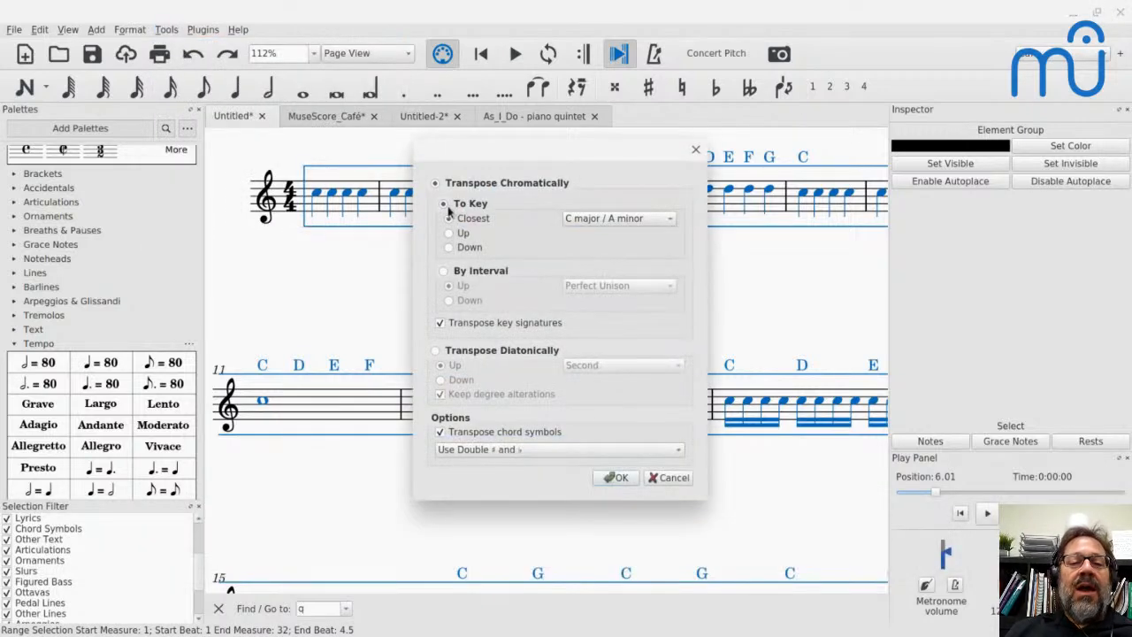
click(573, 219)
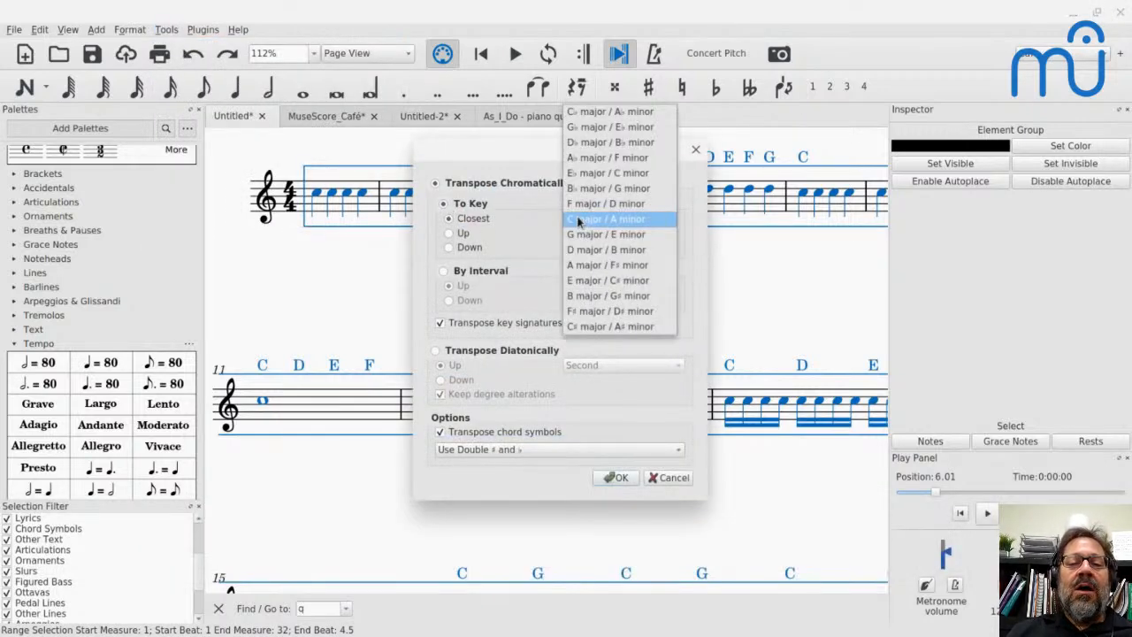
click(575, 327)
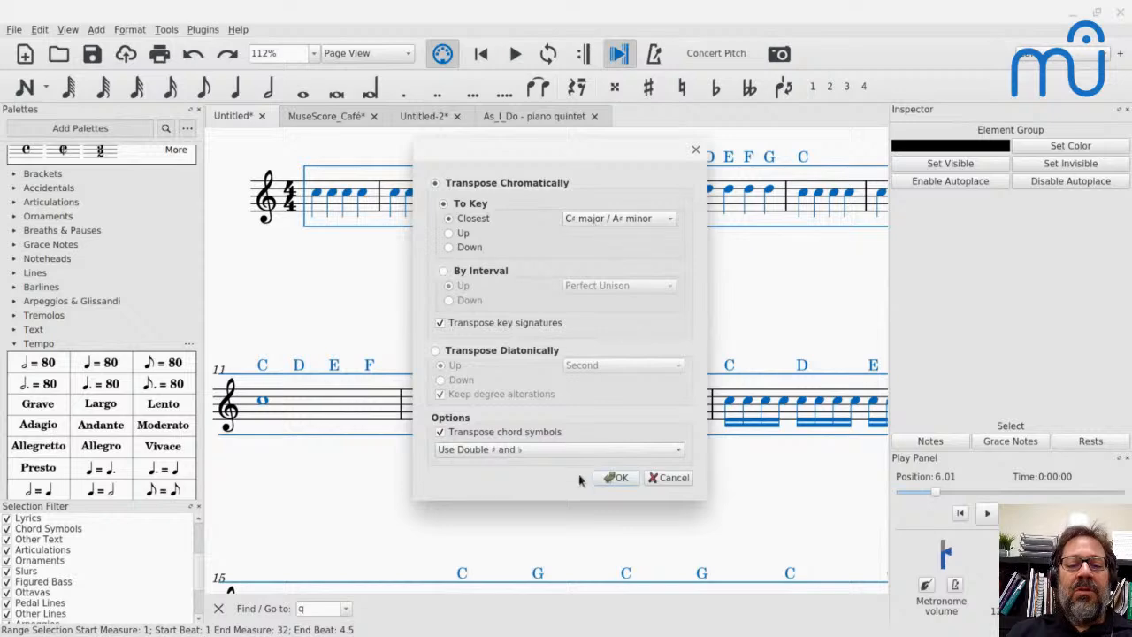
click(617, 478)
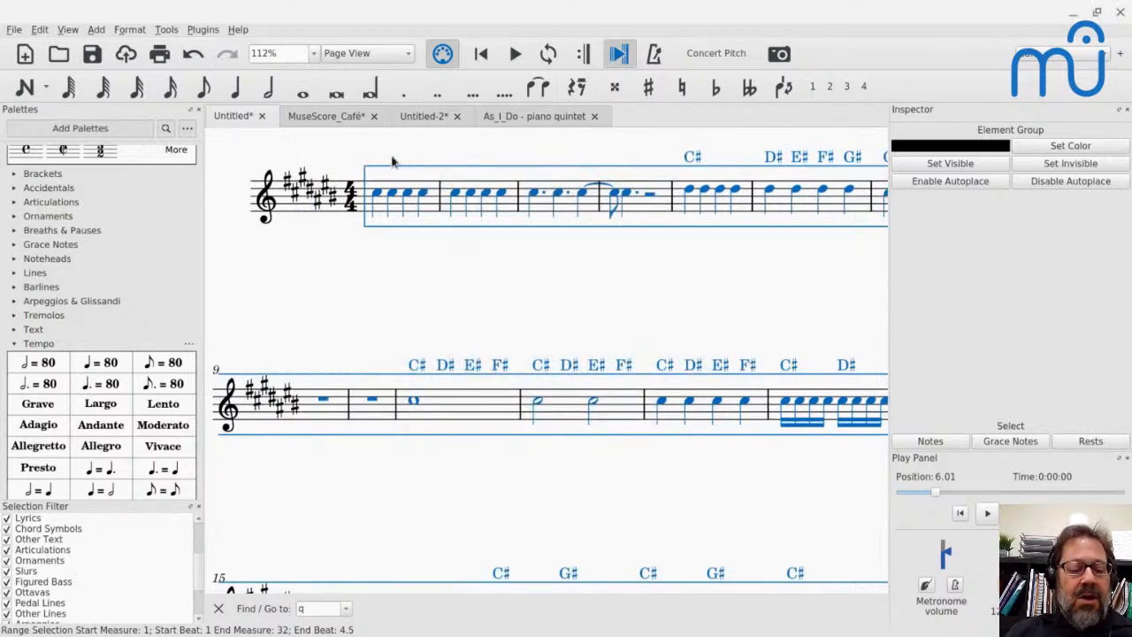
key(ctrl+z)
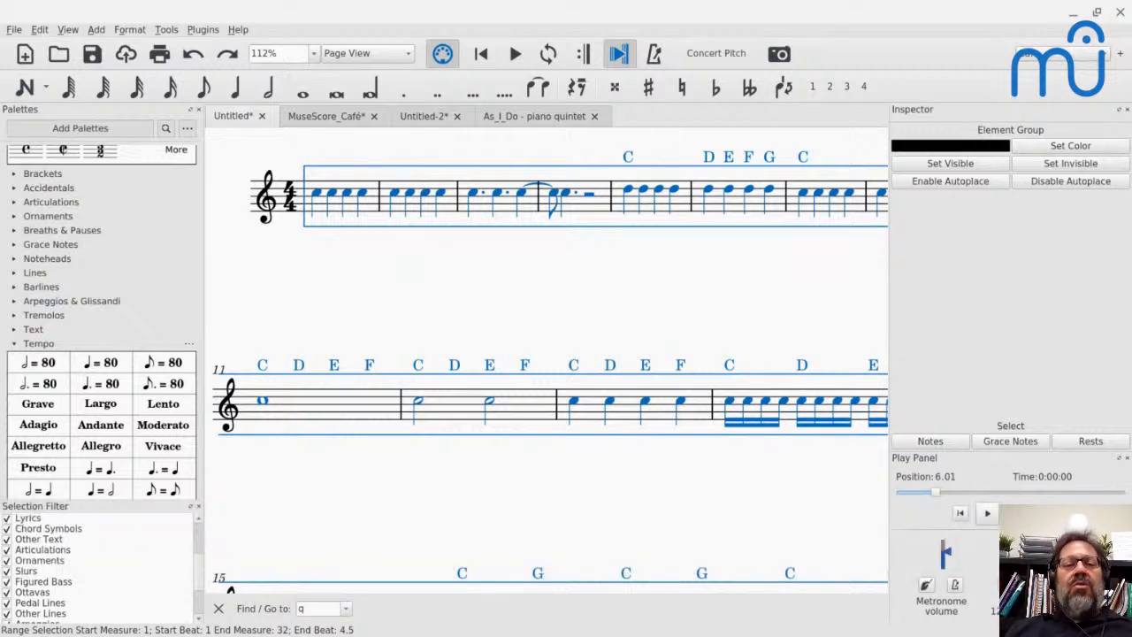
key(ctrl+shift+z)
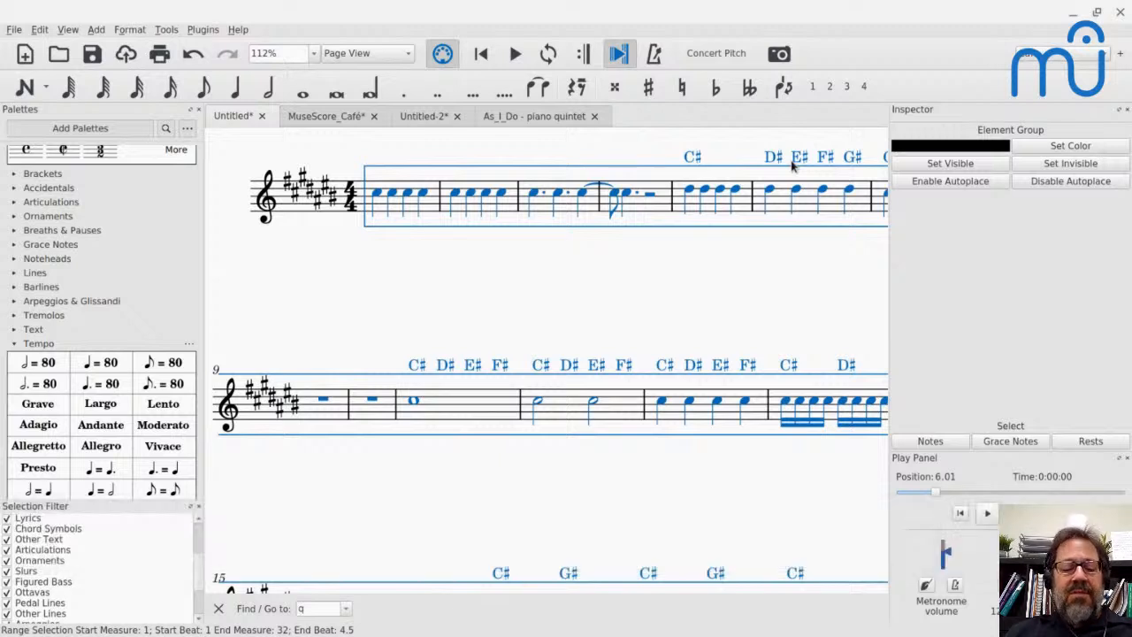
key(ctrl+z)
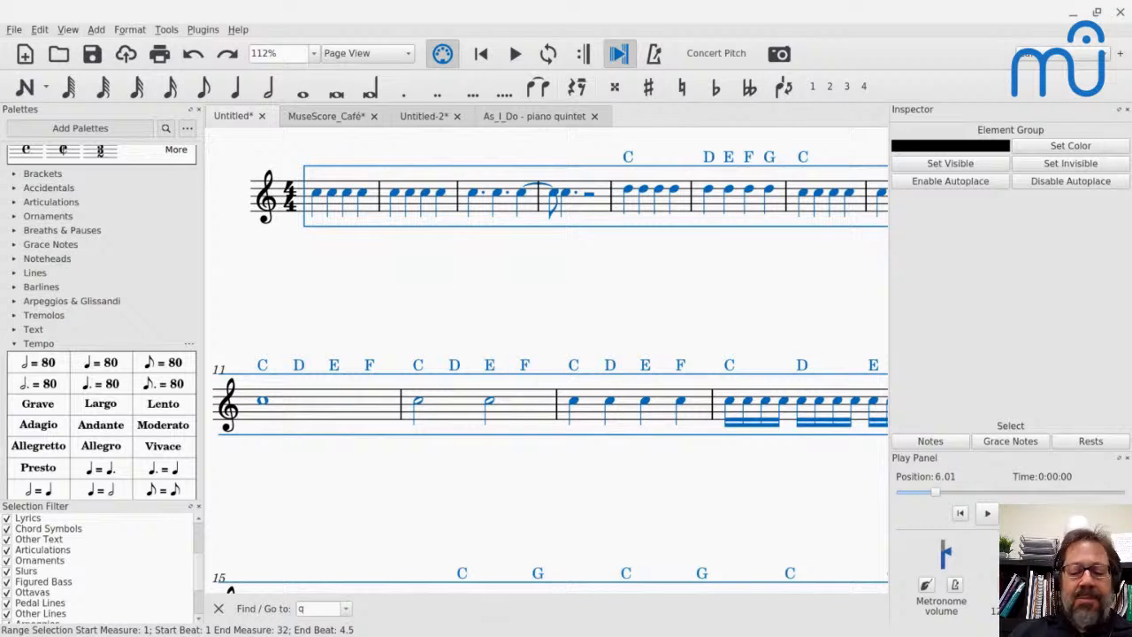
- Raise all selected notes chromatically by several semitones, and lower them back to their original pitches
key(Up)
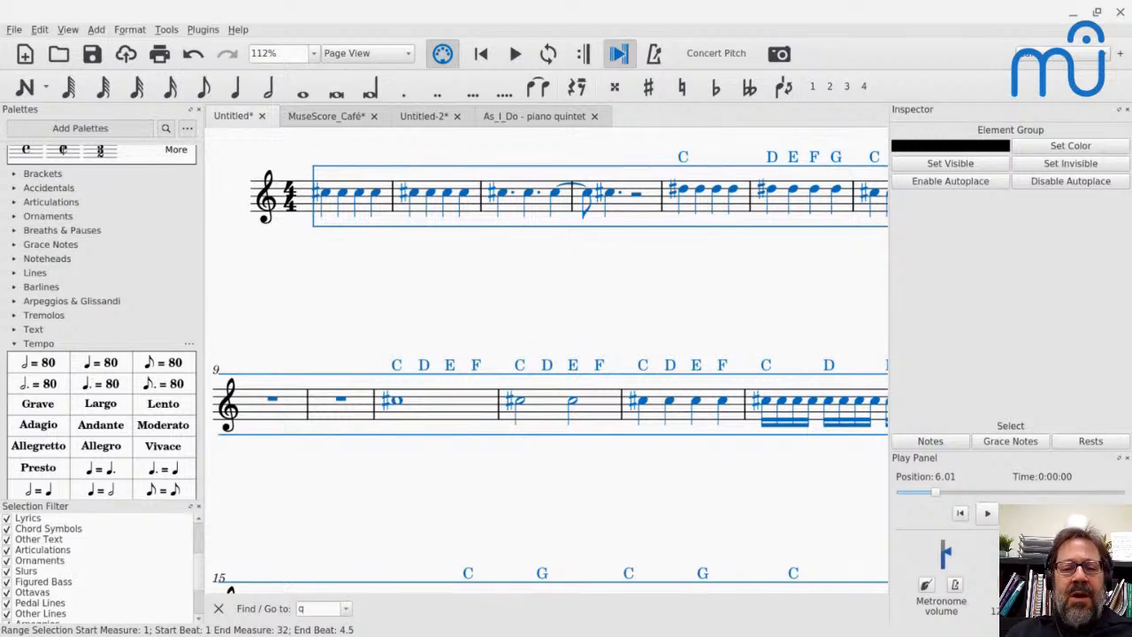
key(Up)
key(Up)
key(Up)
key(Up)
key(Up)
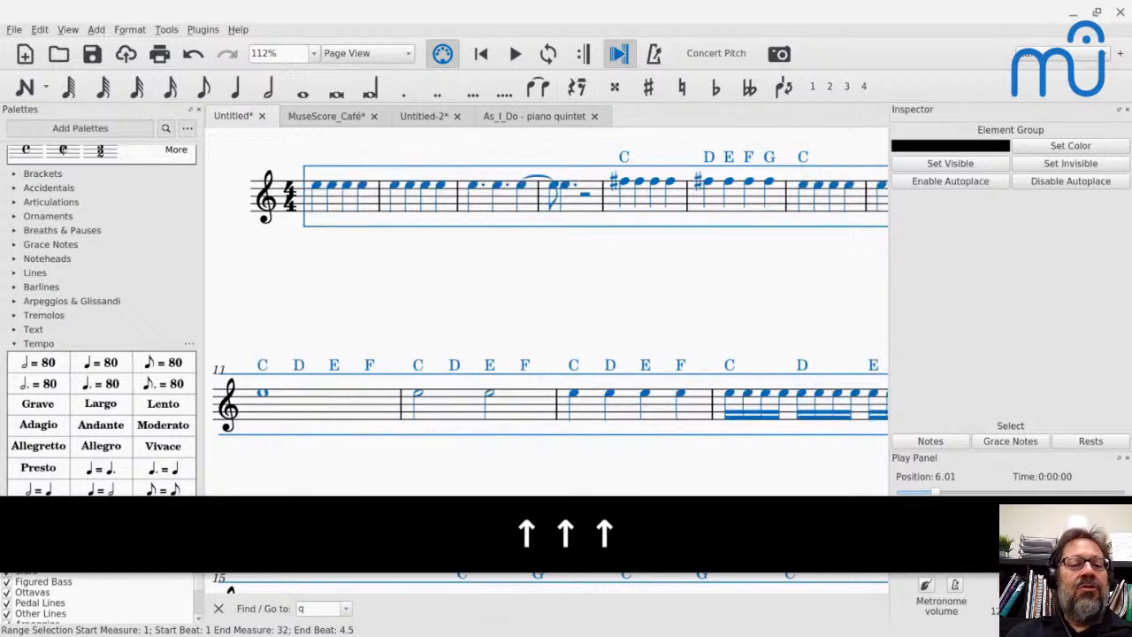
key(Up)
key(Down)
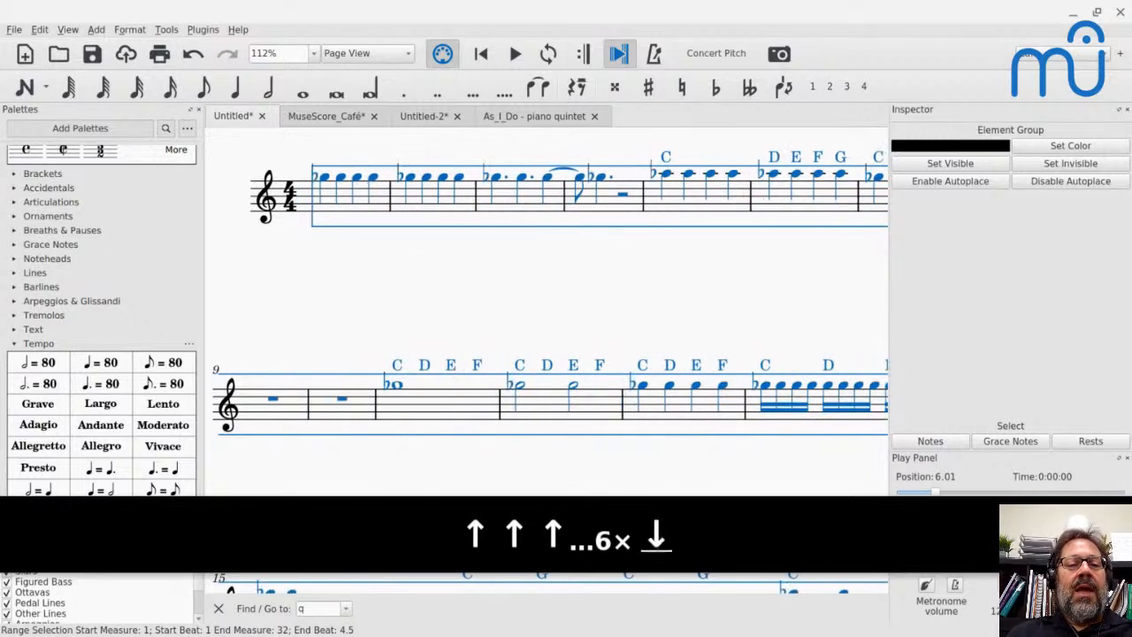
key(Down)
key(Down)
key(Down)
key(Down)
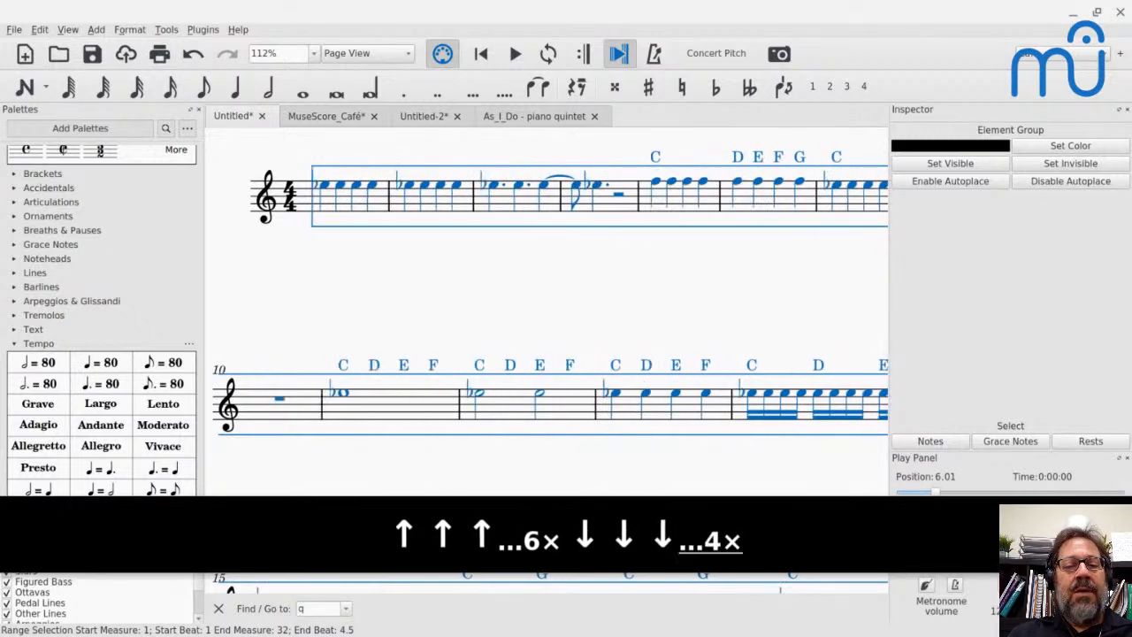
key(Down)
key(Down)
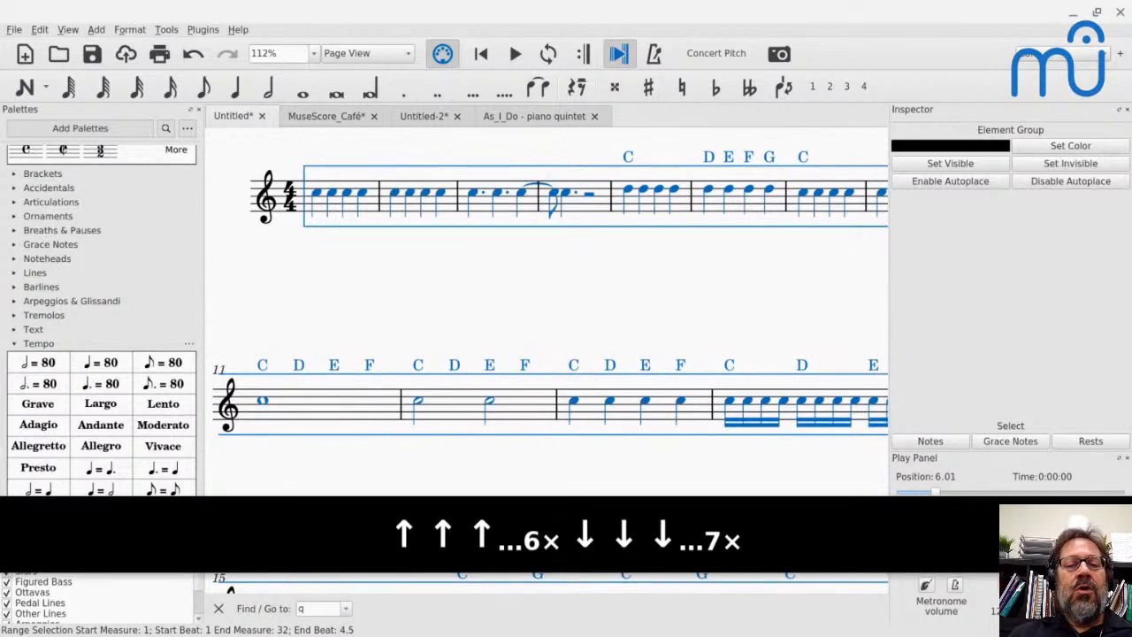
- Switch to the YouTube Live chat, read the new viewer questions about combining files and adding accidentals, and return to MuseScore
key(alt+Tab)
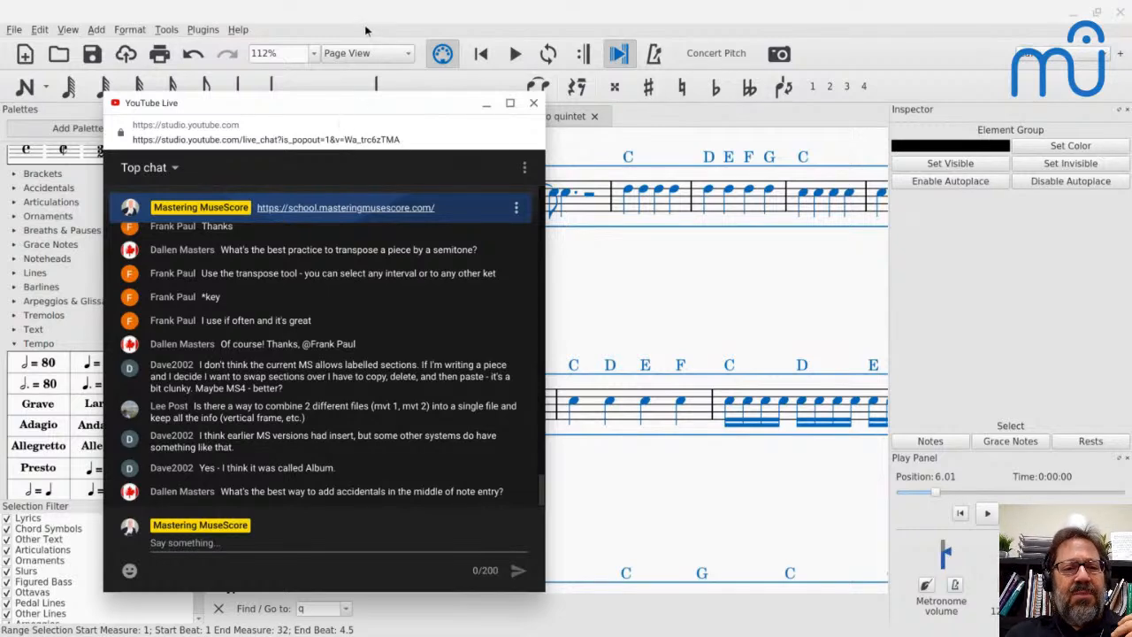
drag(356, 107, 336, 78)
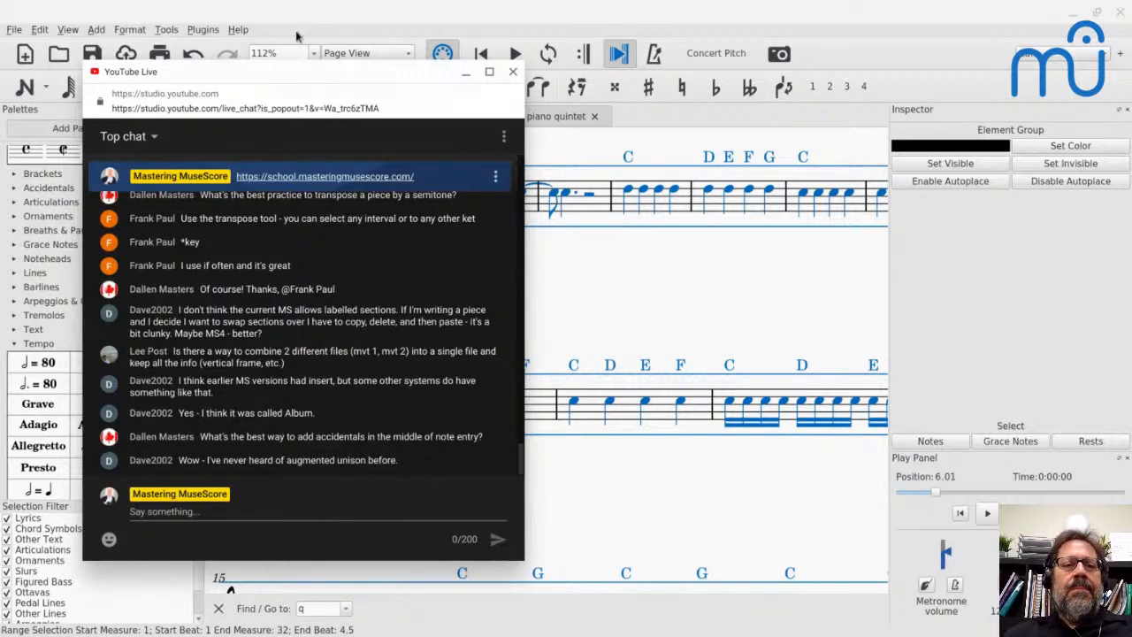
drag(245, 79, 243, 67)
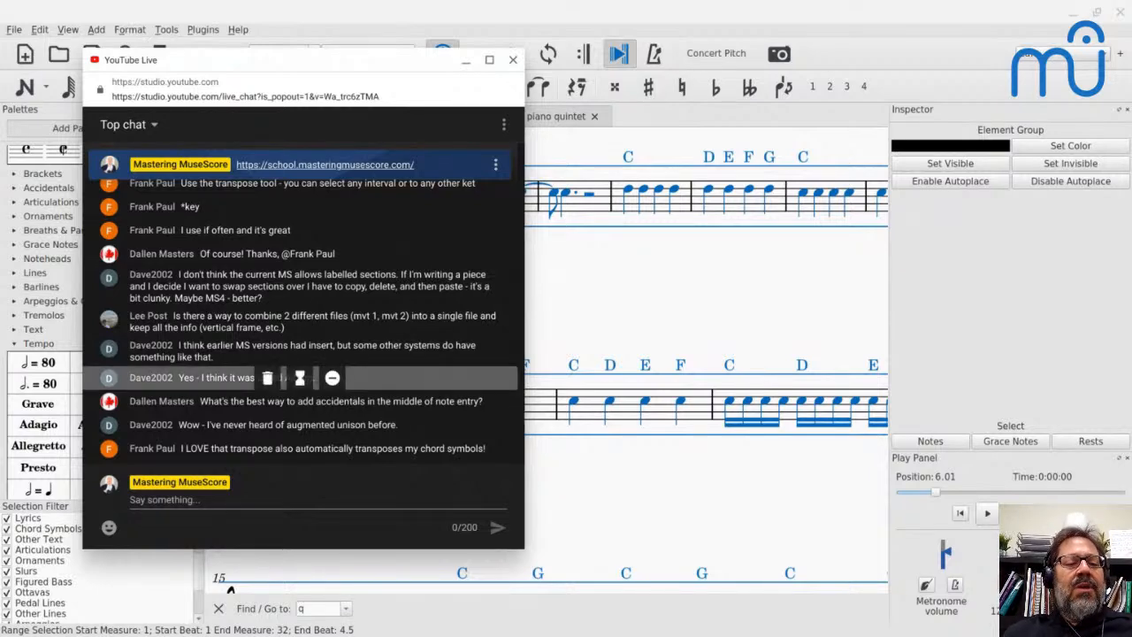
key(alt+Tab)
- Add a system break after measure 23, among the empty measures
scroll(396, 357, down, 5)
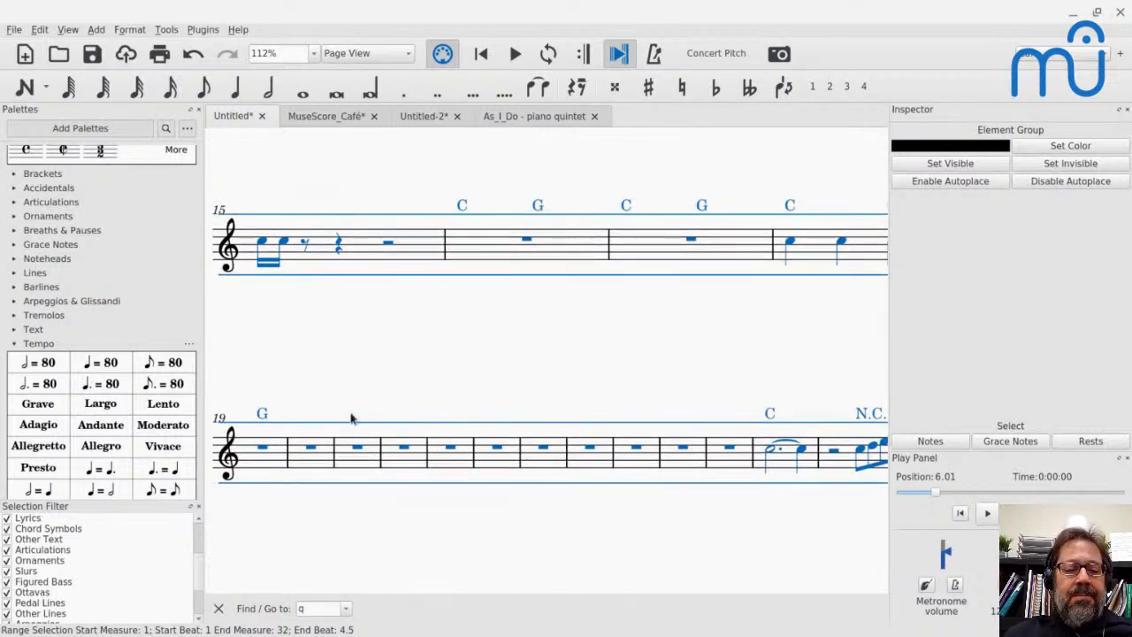
click(350, 472)
click(469, 467)
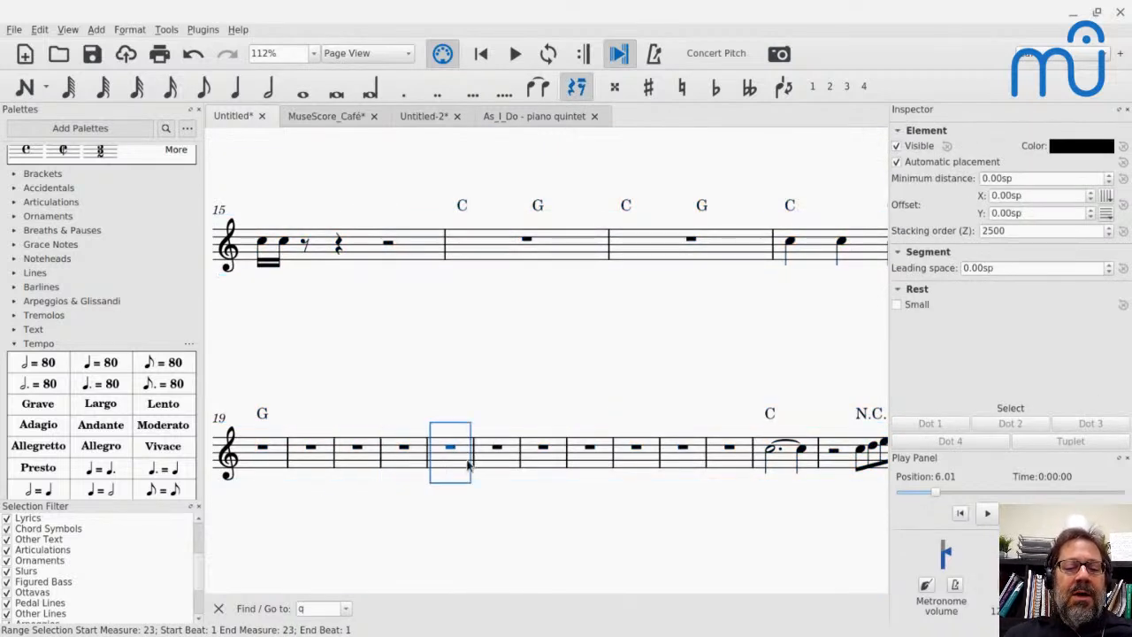
key(Return)
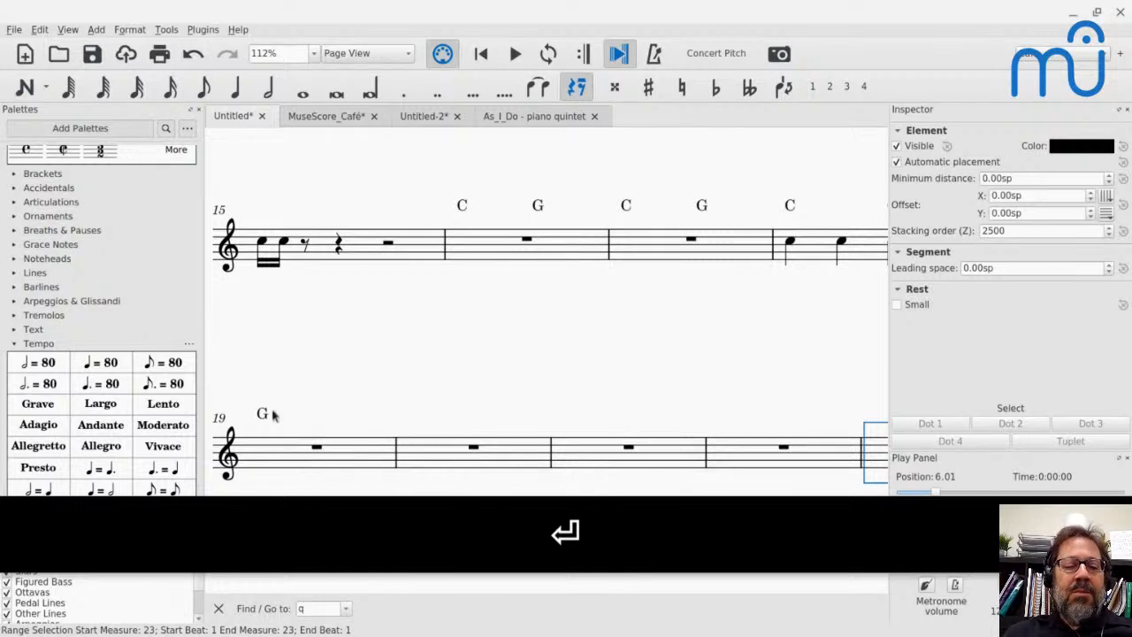
- Enter the quarter notes C, C♯, C natural and D♯ in measure 19, adjusting their accidentals by semitone during note entry
click(315, 448)
key(n)
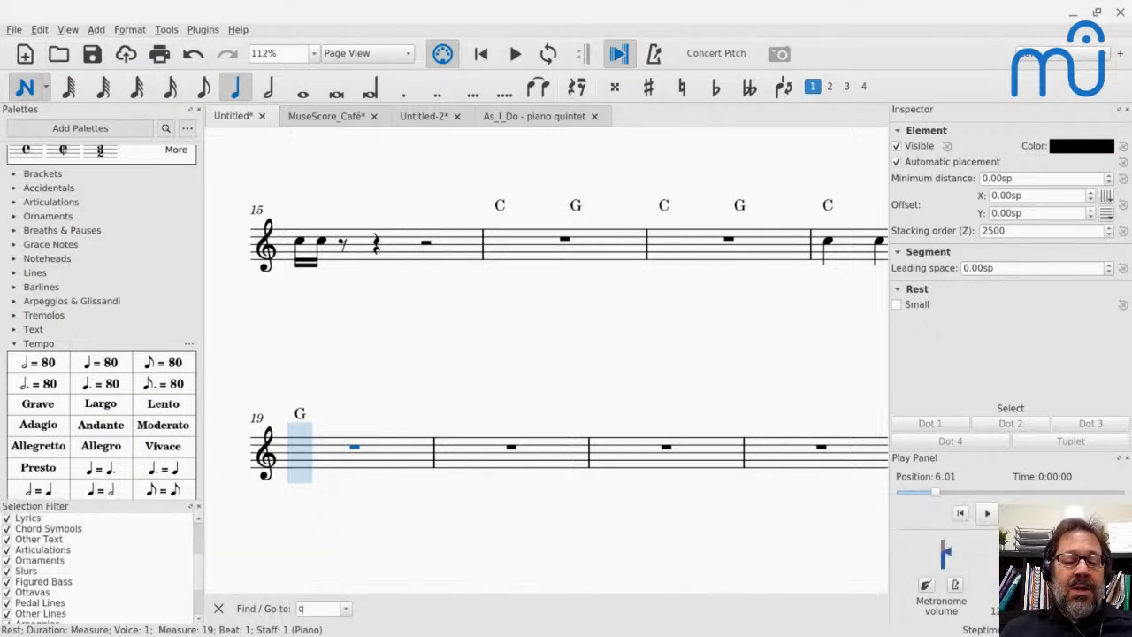
key(c)
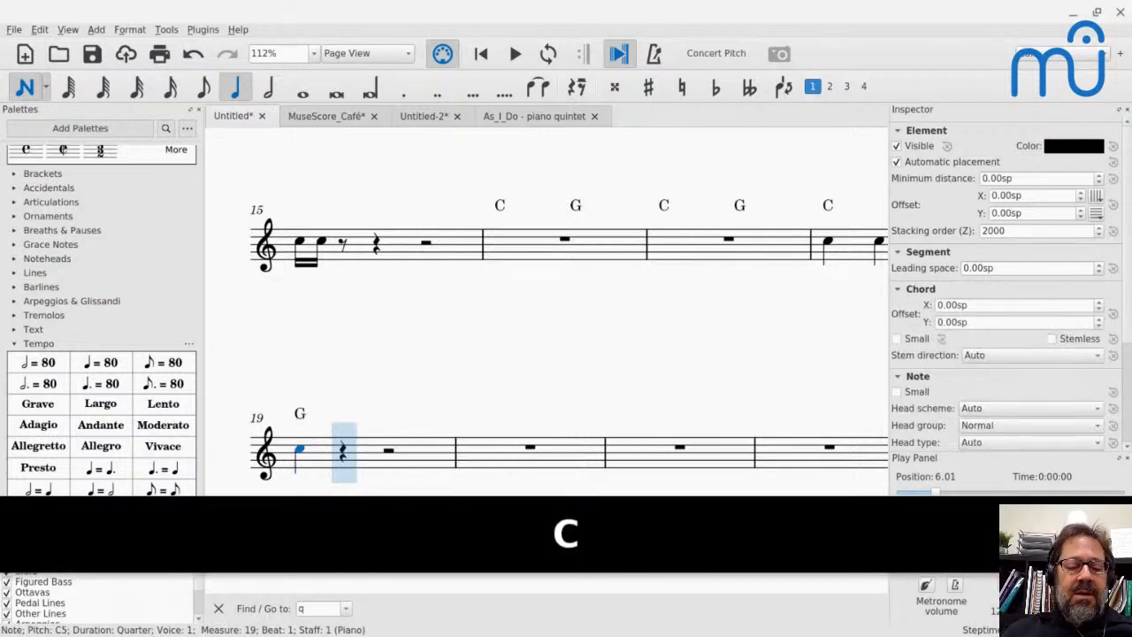
key(c)
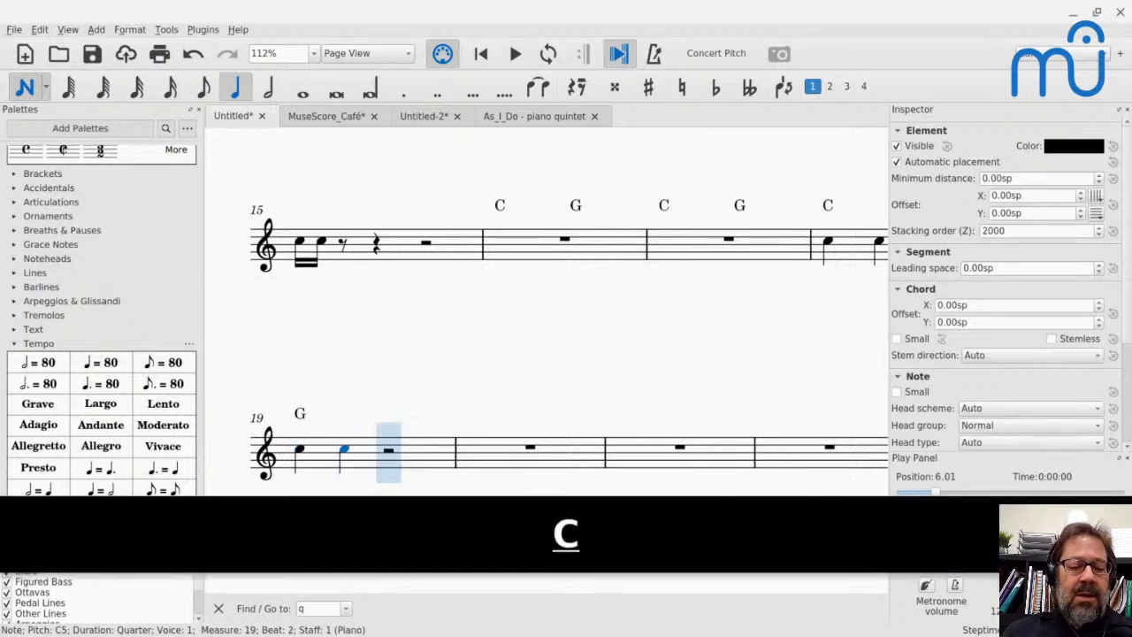
key(Up)
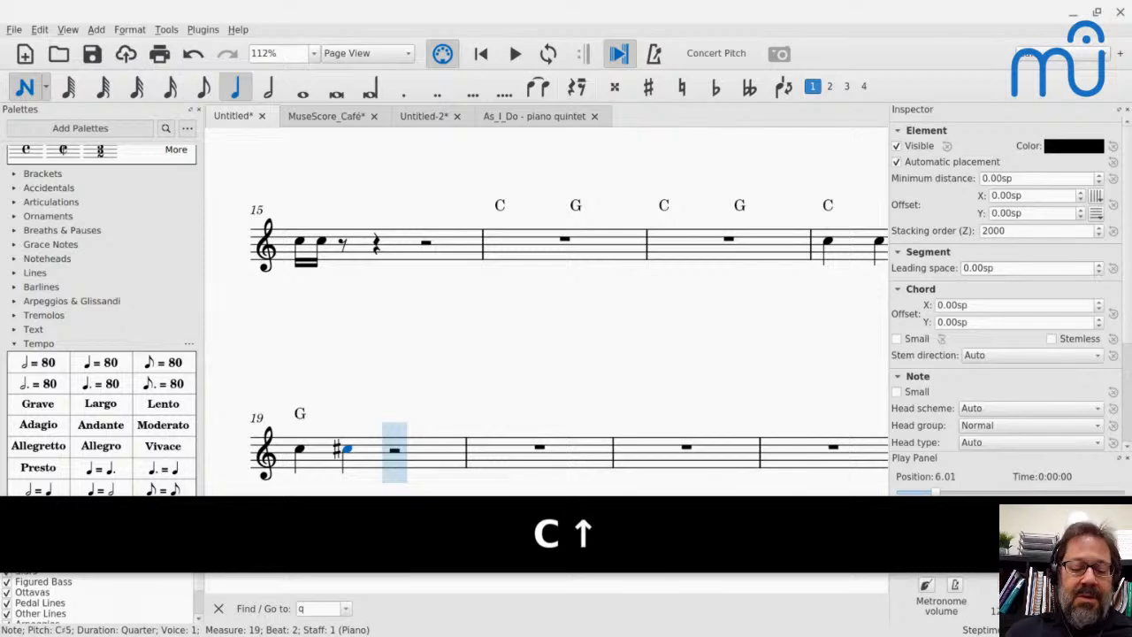
key(c)
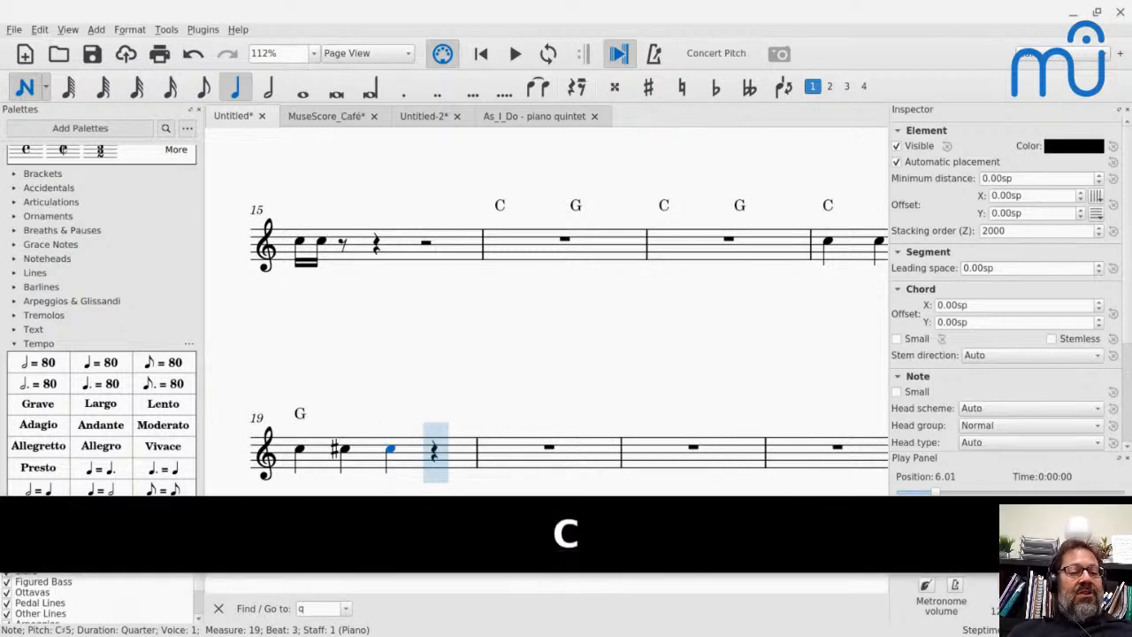
key(Down)
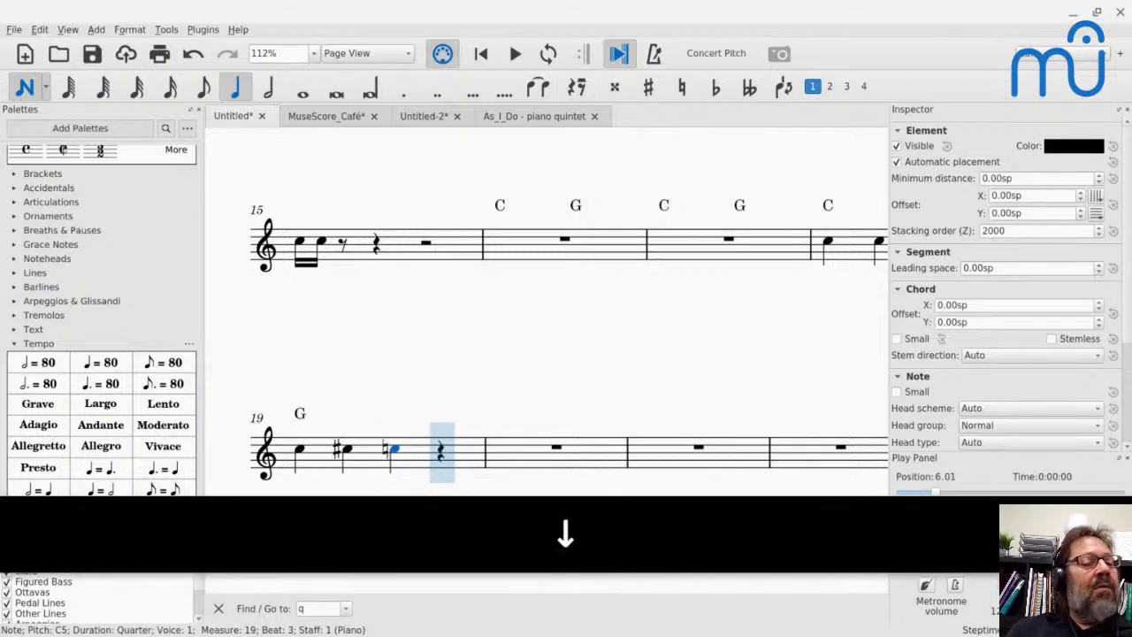
key(d)
key(Up)
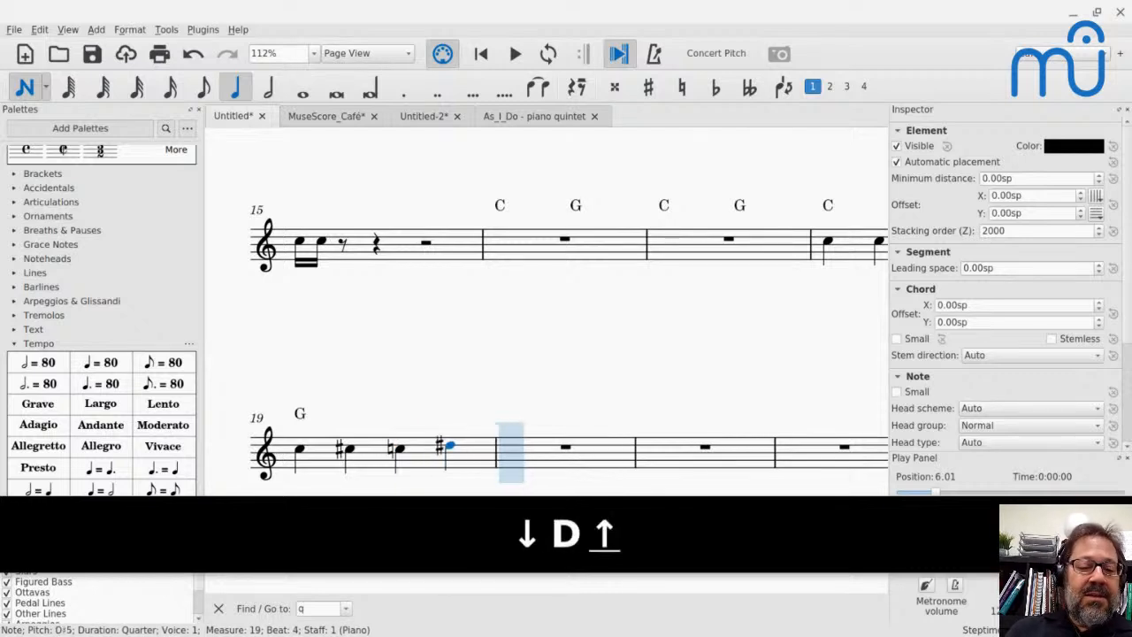
- Enter a quarter note E on beat 1 of measure 20, raise it a semitone to F, and leave note input
key(e)
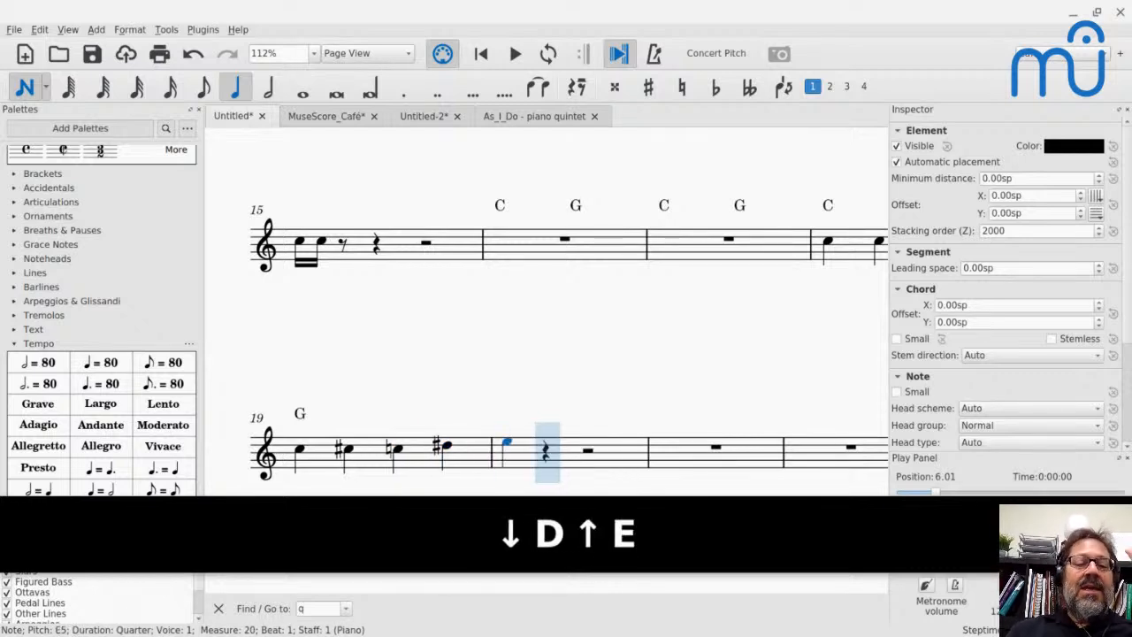
key(Up)
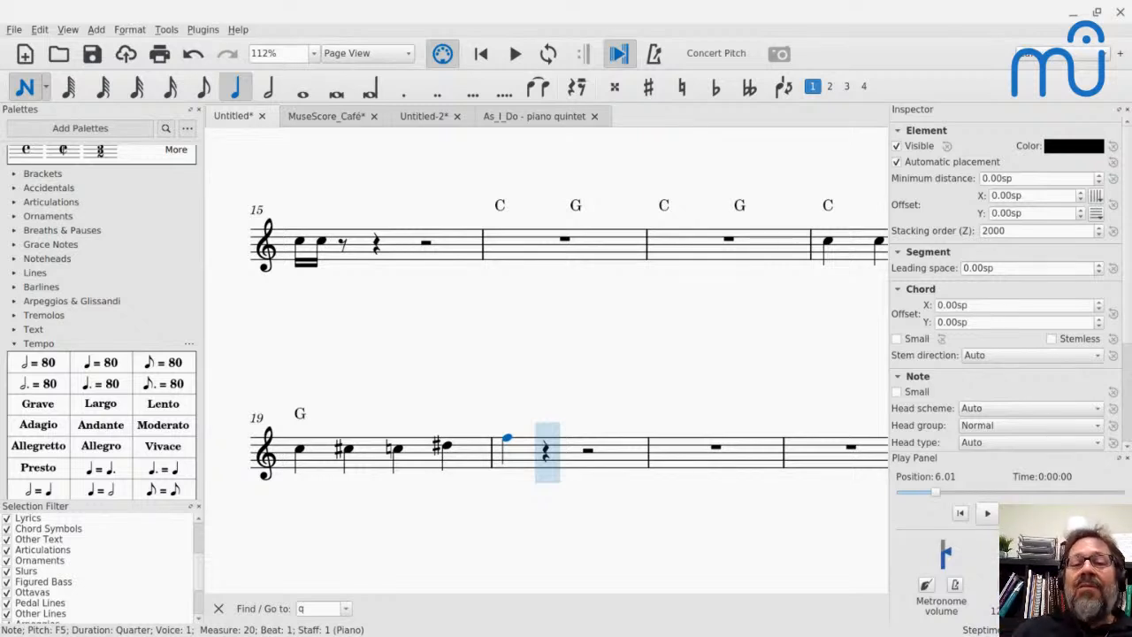
key(Escape)
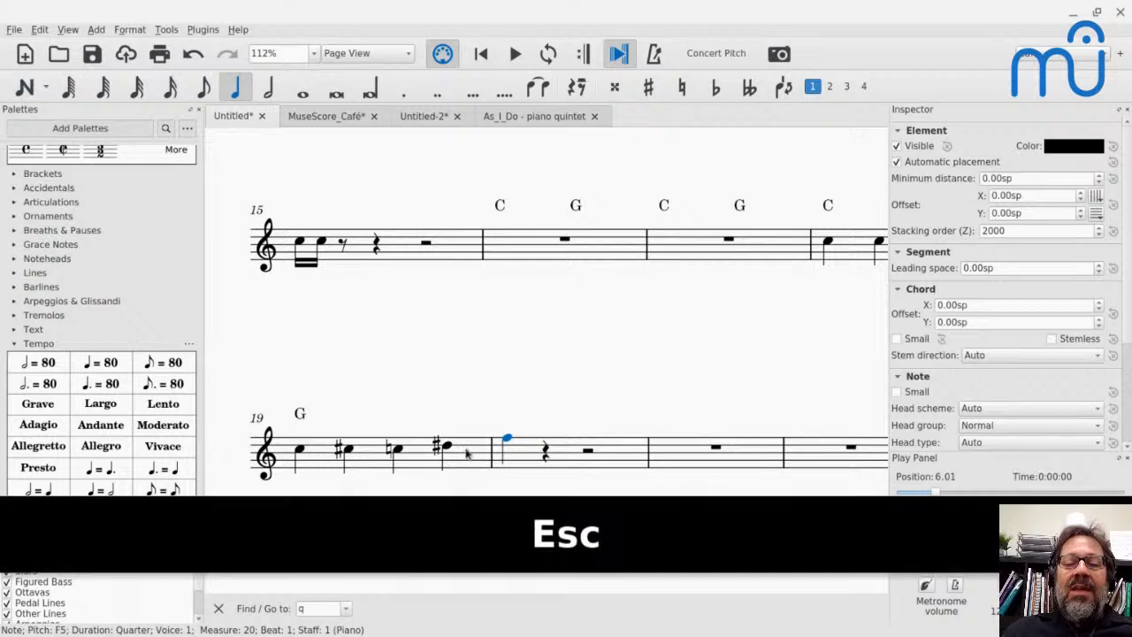
- Add a D major / B minor key signature at measure 21
click(703, 447)
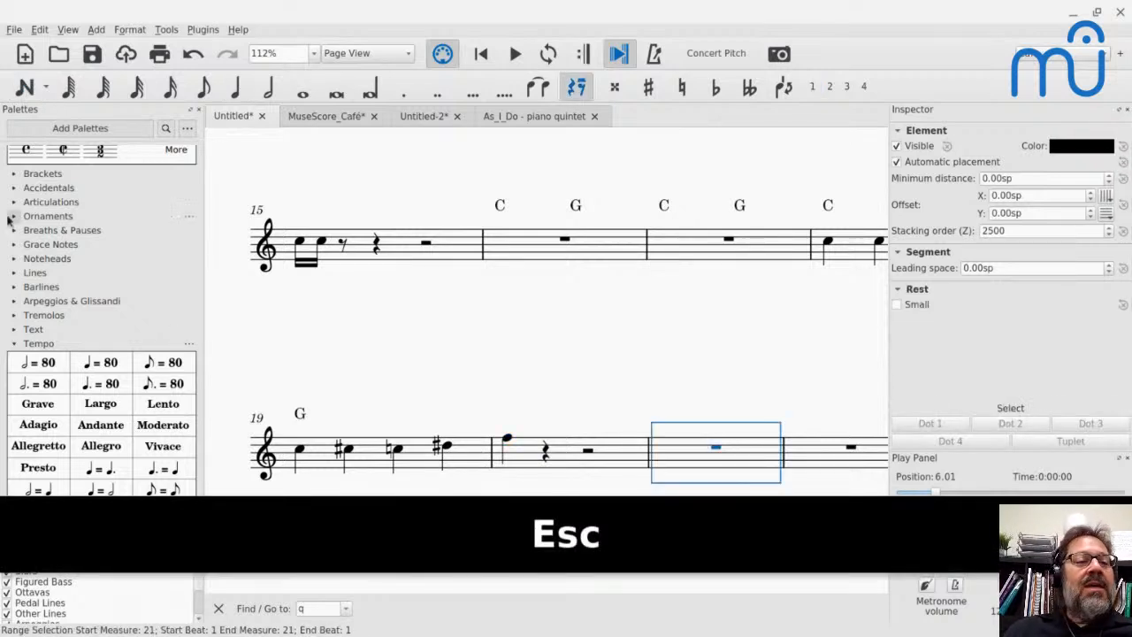
scroll(14, 217, up, 3)
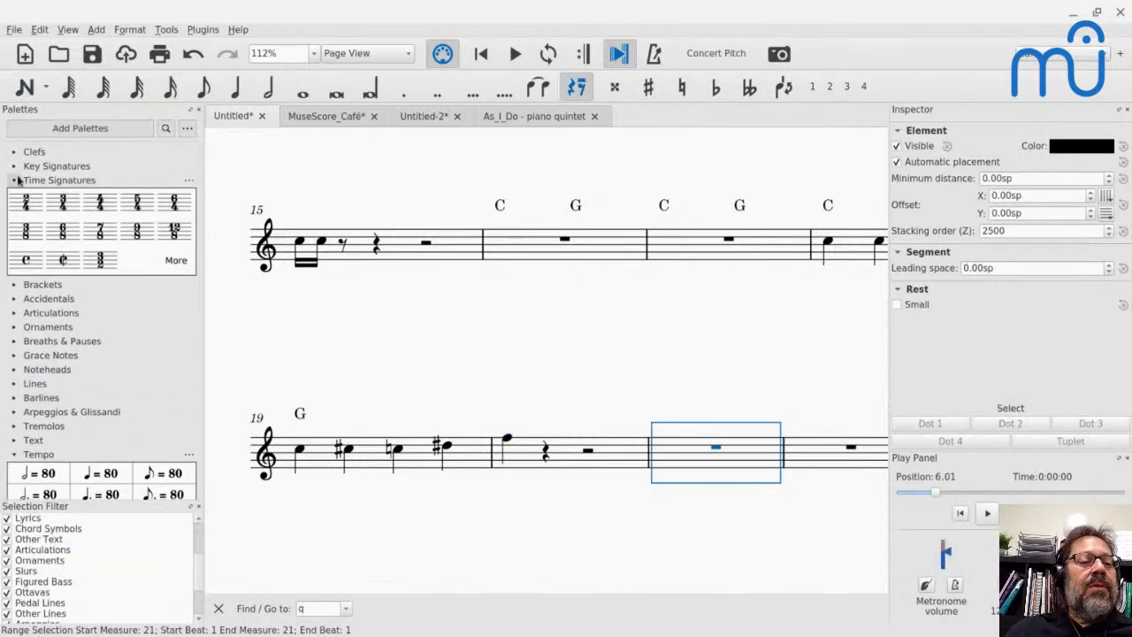
click(20, 166)
click(73, 193)
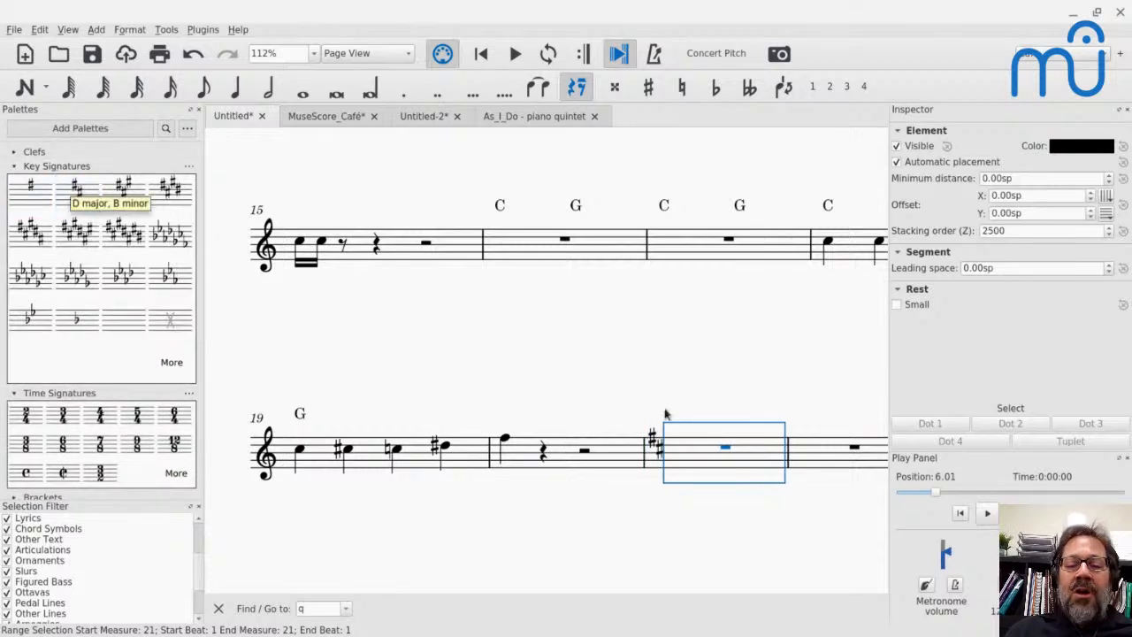
- Enter a quarter note E on beat 1 of measure 21, raise it a semitone to E♯, and leave note input
key(n)
key(e)
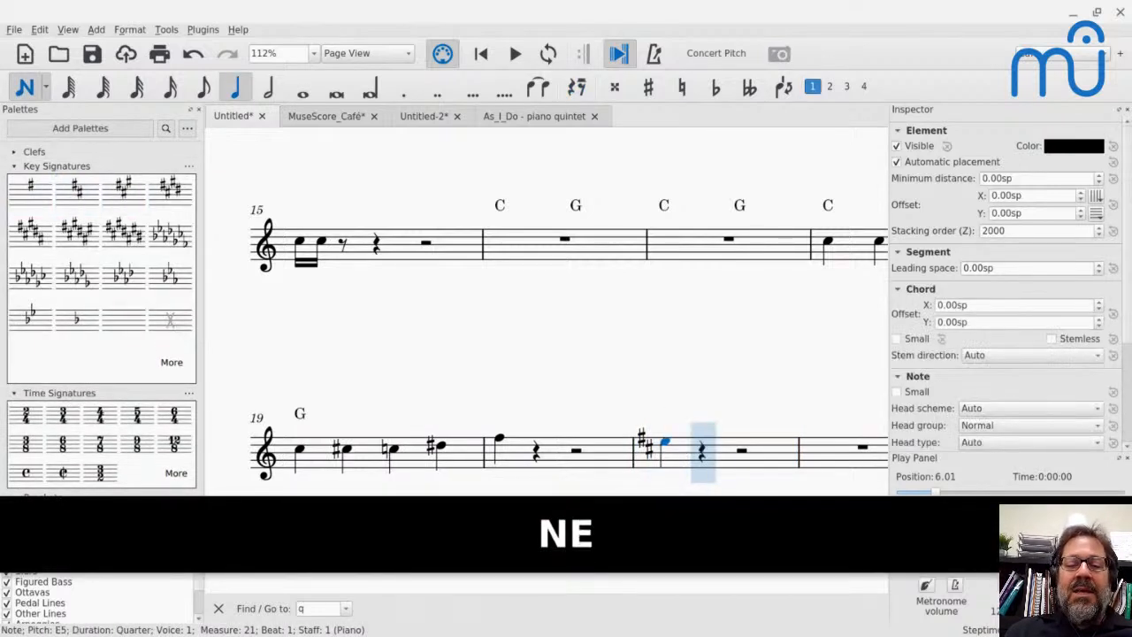
key(Up)
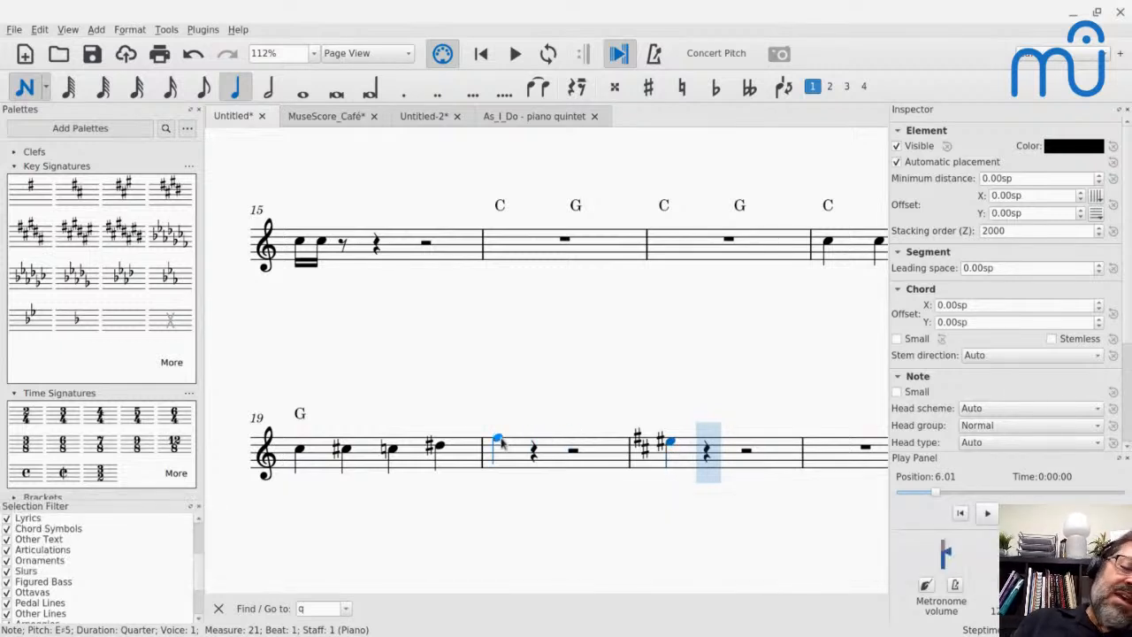
key(Escape)
- Replace the F on beat 1 of measure 20 with a quarter note E
click(500, 446)
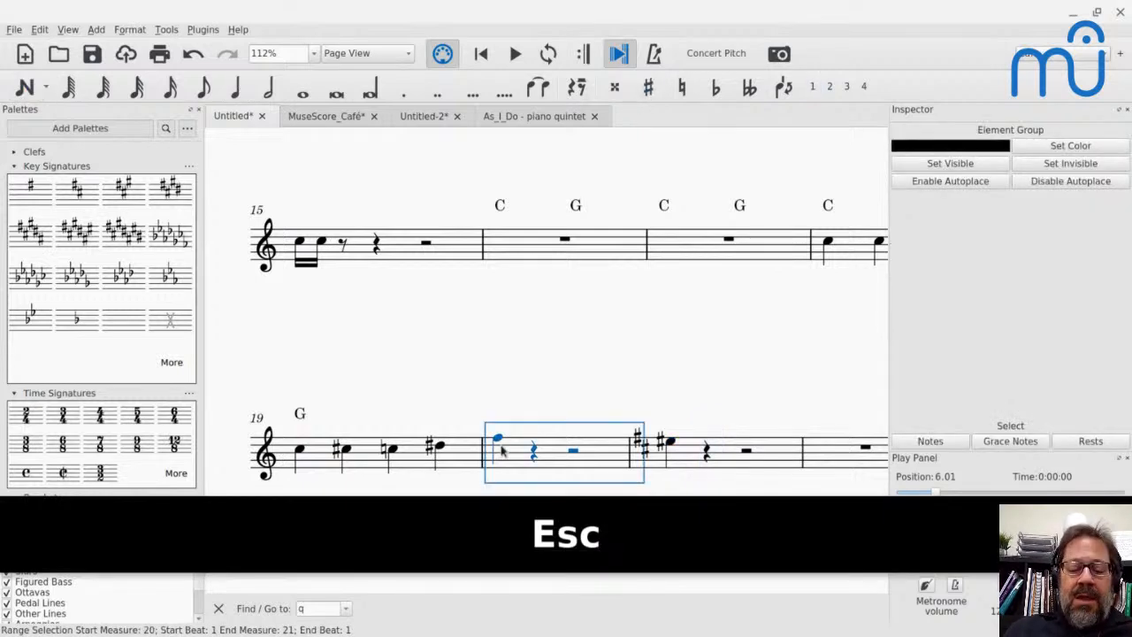
key(n)
key(e)
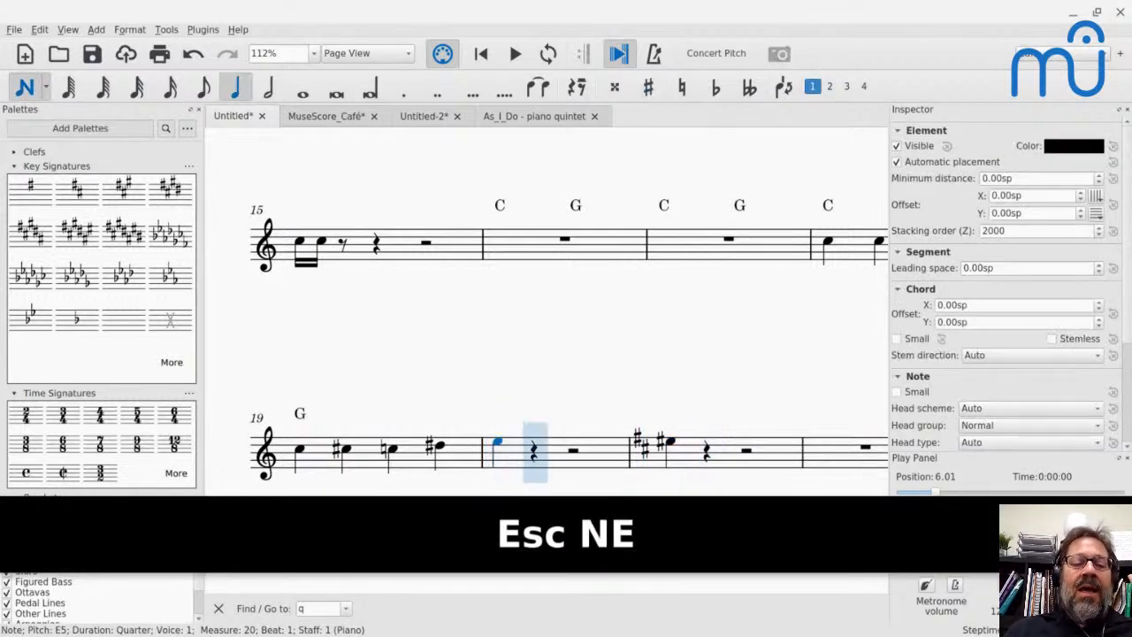
- Raise the E on beat 1 of measure 20 by a semitone and cycle its enharmonic spelling to E♯
key(Up)
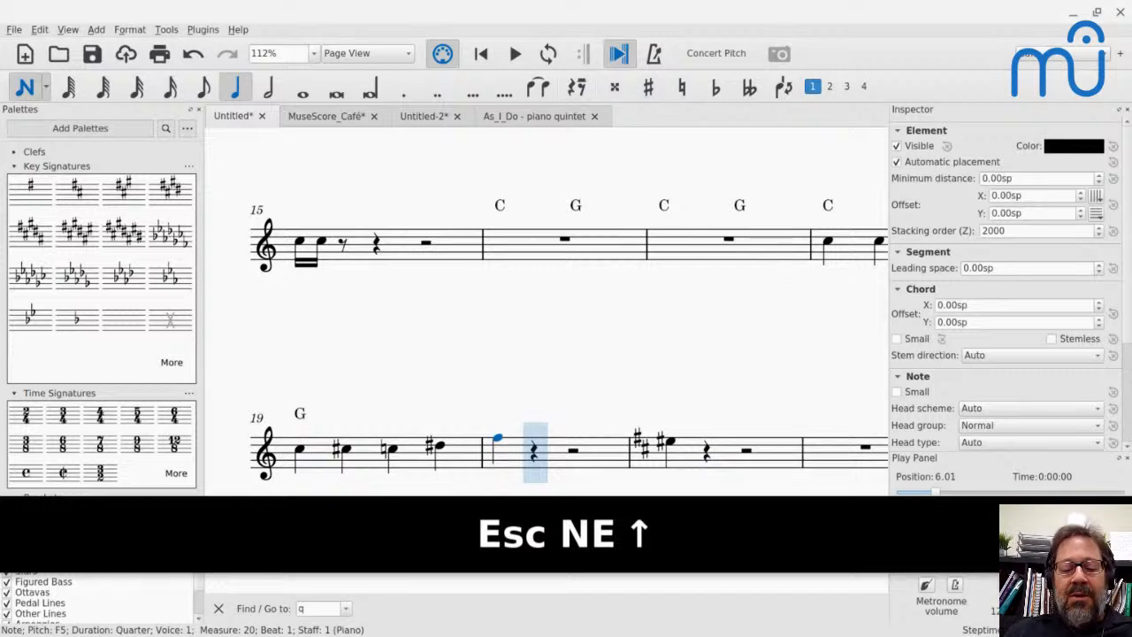
key(j)
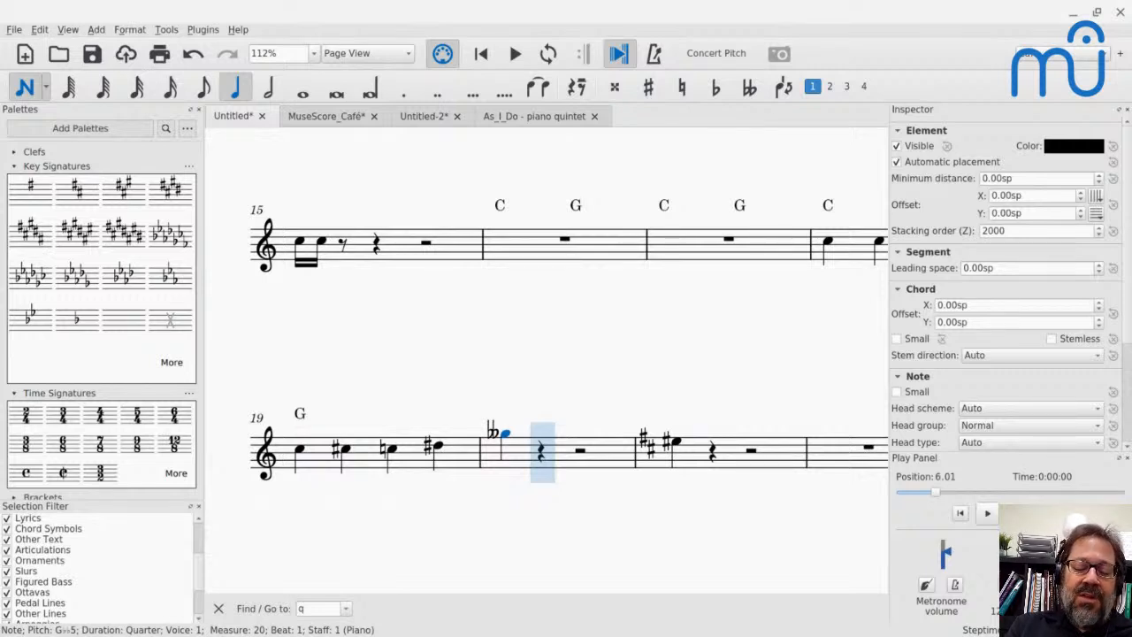
key(j)
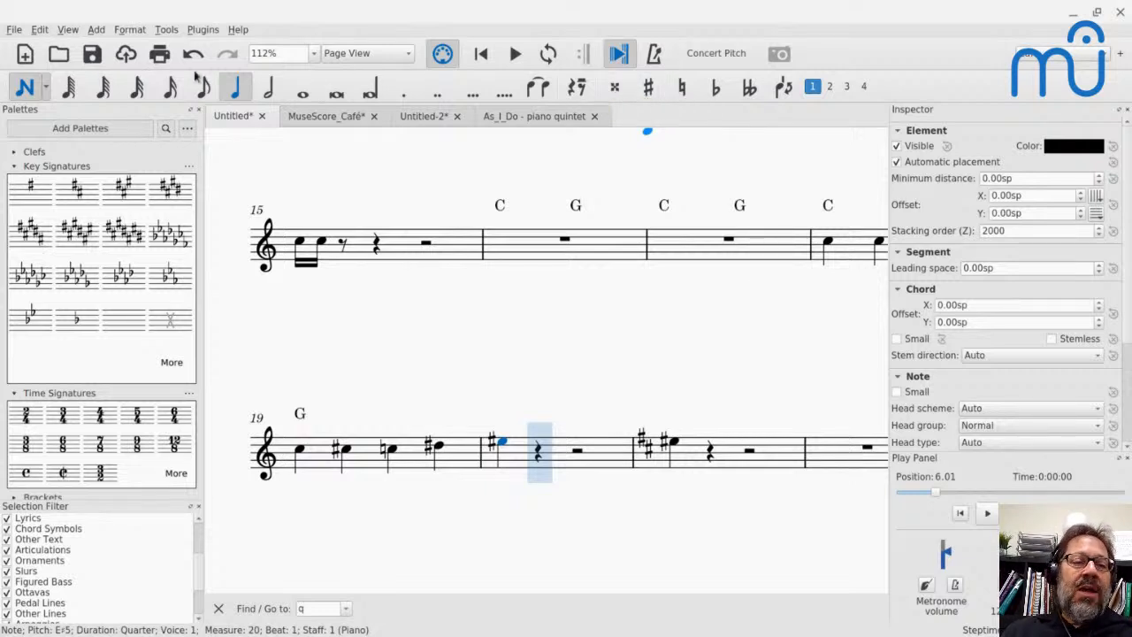
- Enter quarter notes G♯ and G♮ on beats 2 and 3 of measure 20, choosing each accidental before its note
click(649, 89)
key(g)
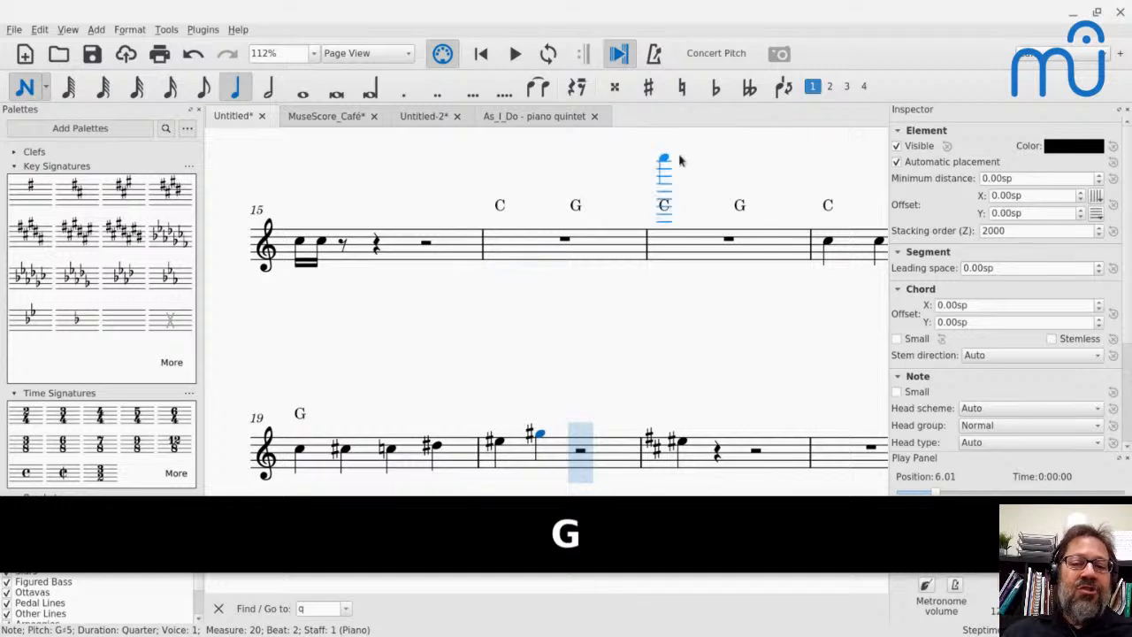
click(683, 86)
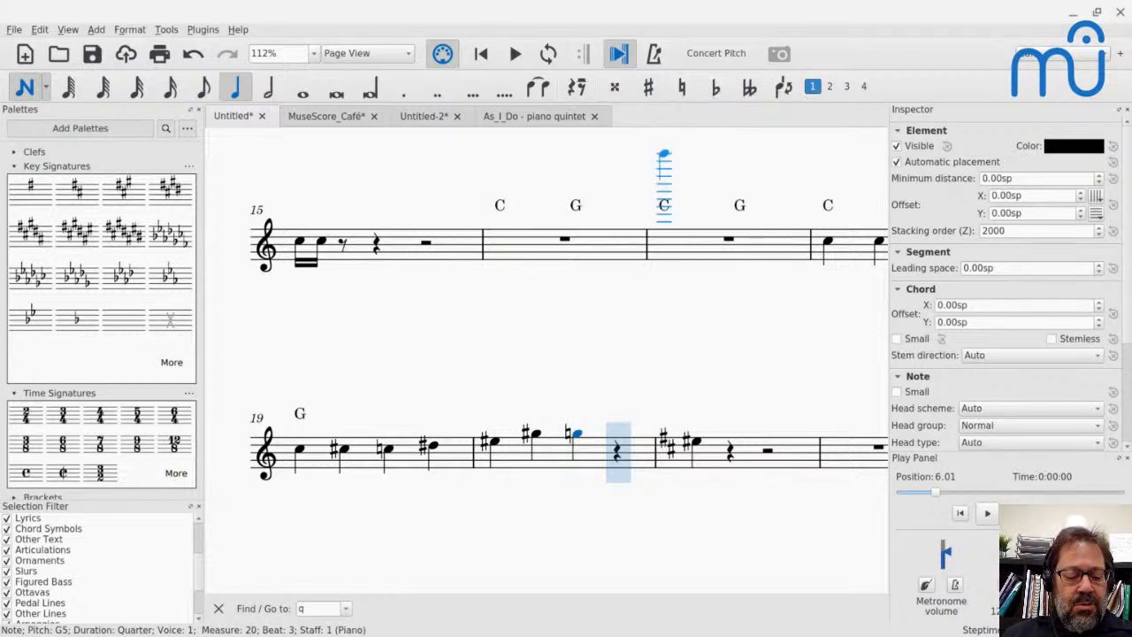
- Turn on the natural accidental for the next note and leave note input
key(ctrl+alt+equal)
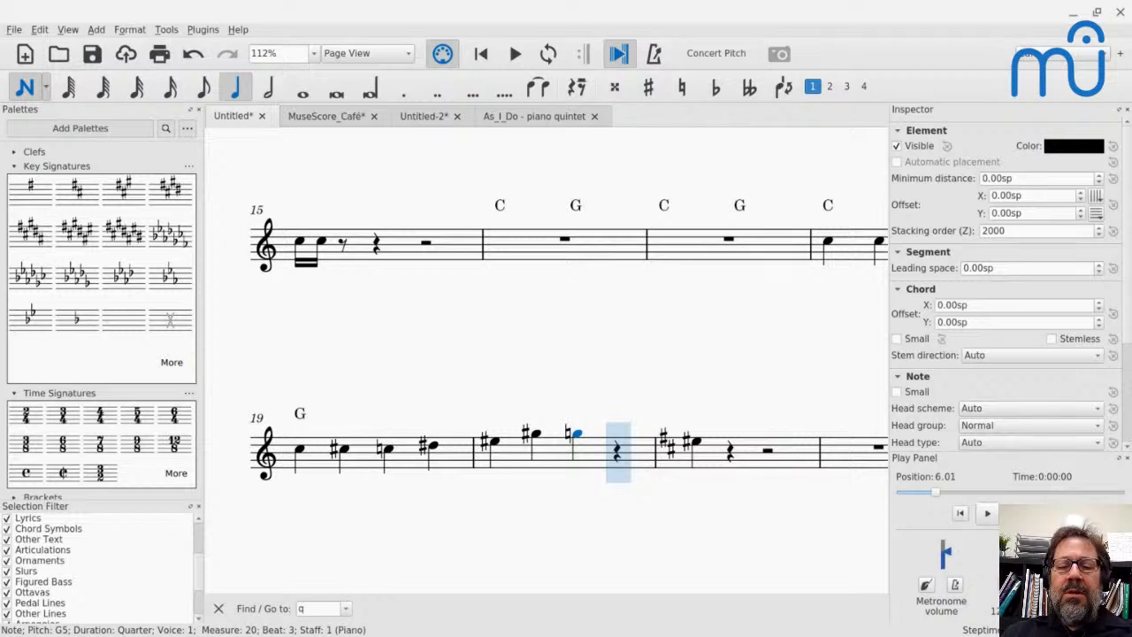
key(ctrl+shift+alt+equal)
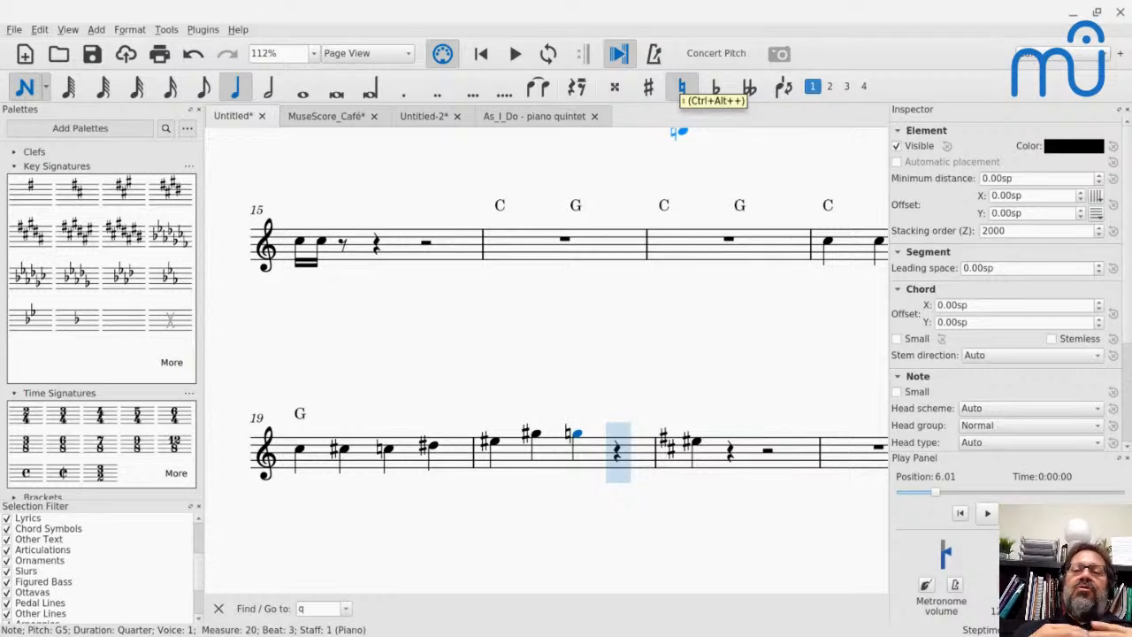
click(682, 86)
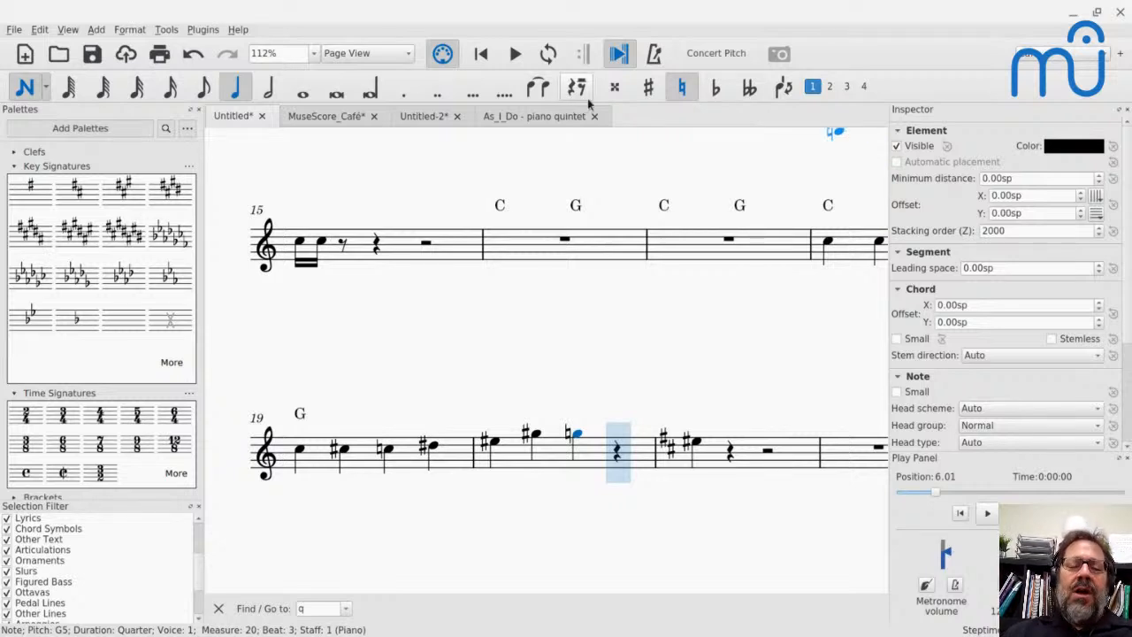
key(Escape)
- Open the keyboard shortcut preferences and search the actions for "natu"
click(44, 31)
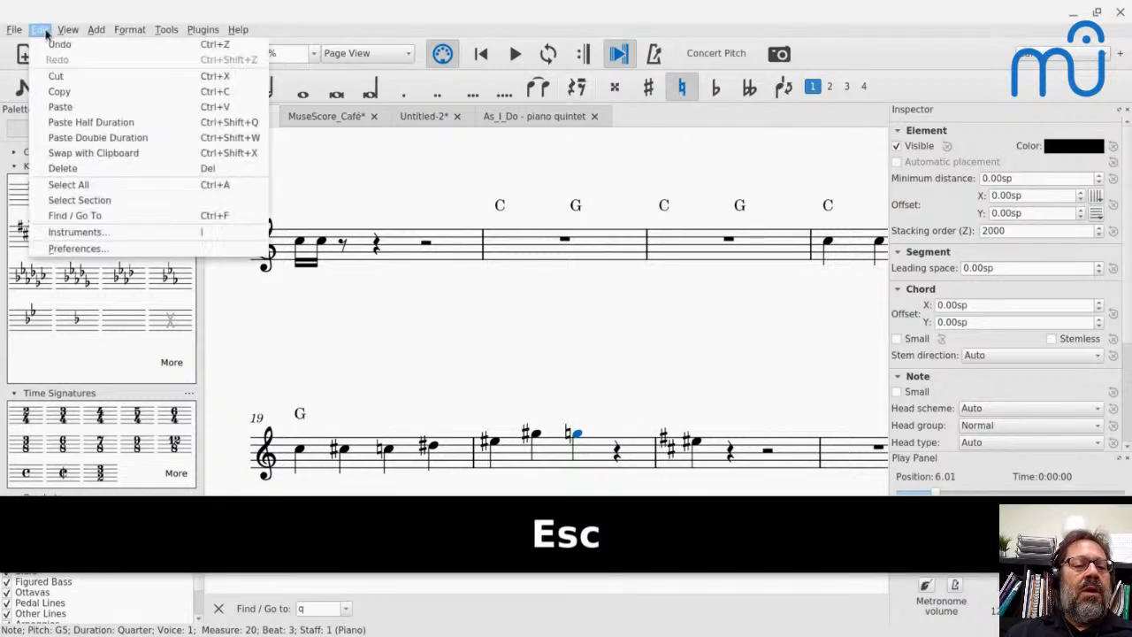
click(83, 251)
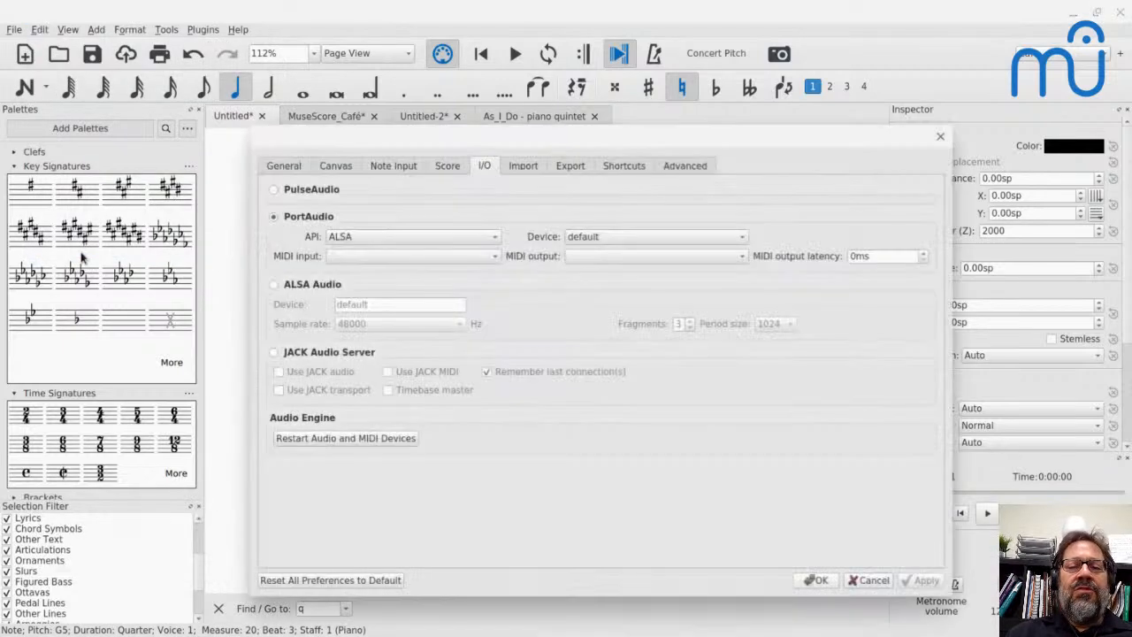
click(610, 166)
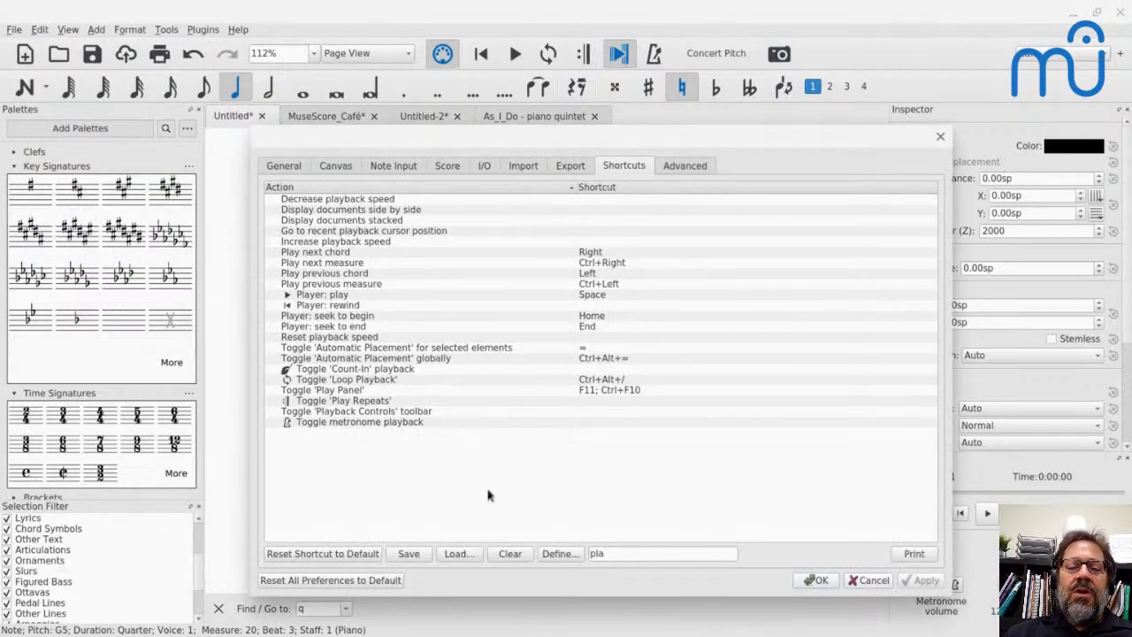
key(ctrl+a)
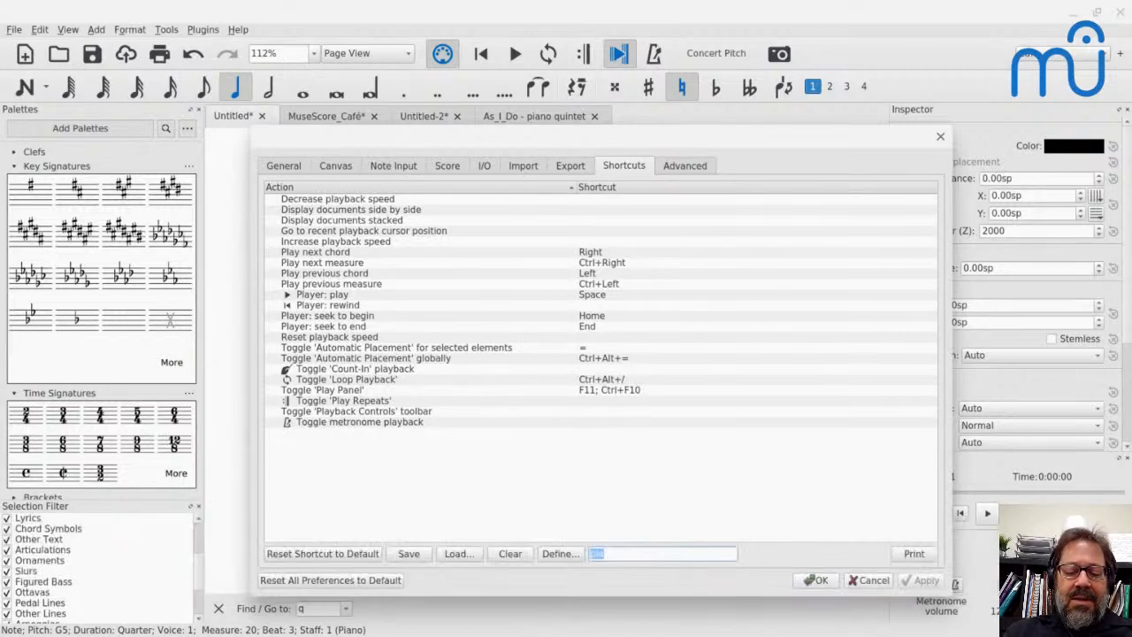
text(natu)
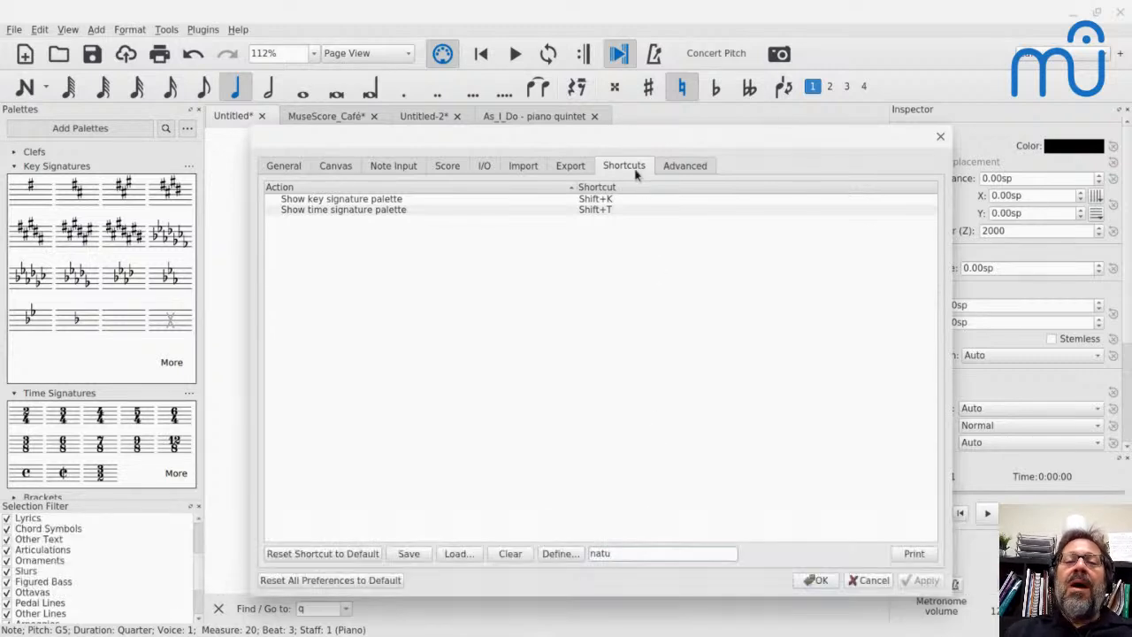
- Move the preferences dialog higher and replace the shortcut search with "acci"
drag(623, 146, 635, 61)
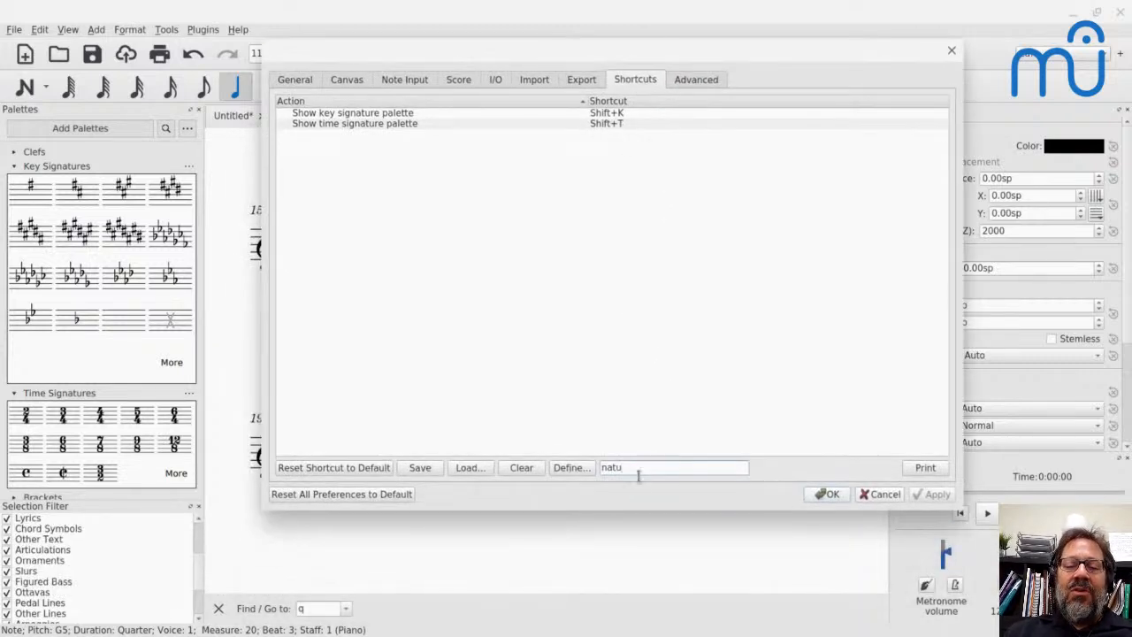
key(BackSpace)
key(BackSpace)
key(BackSpace)
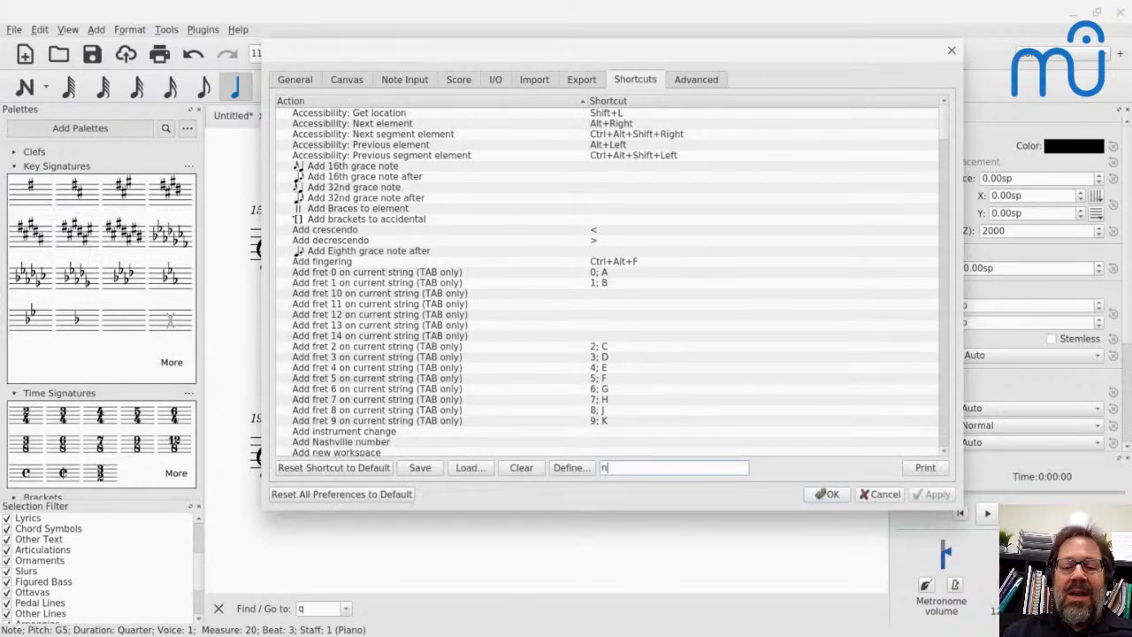
key(BackSpace)
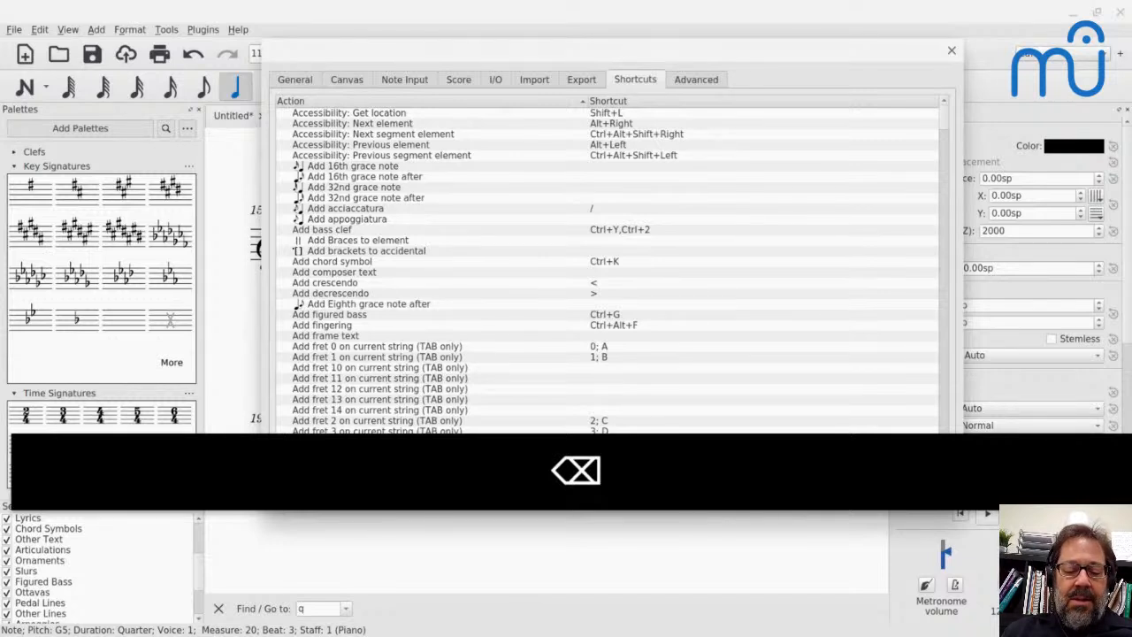
text(acci)
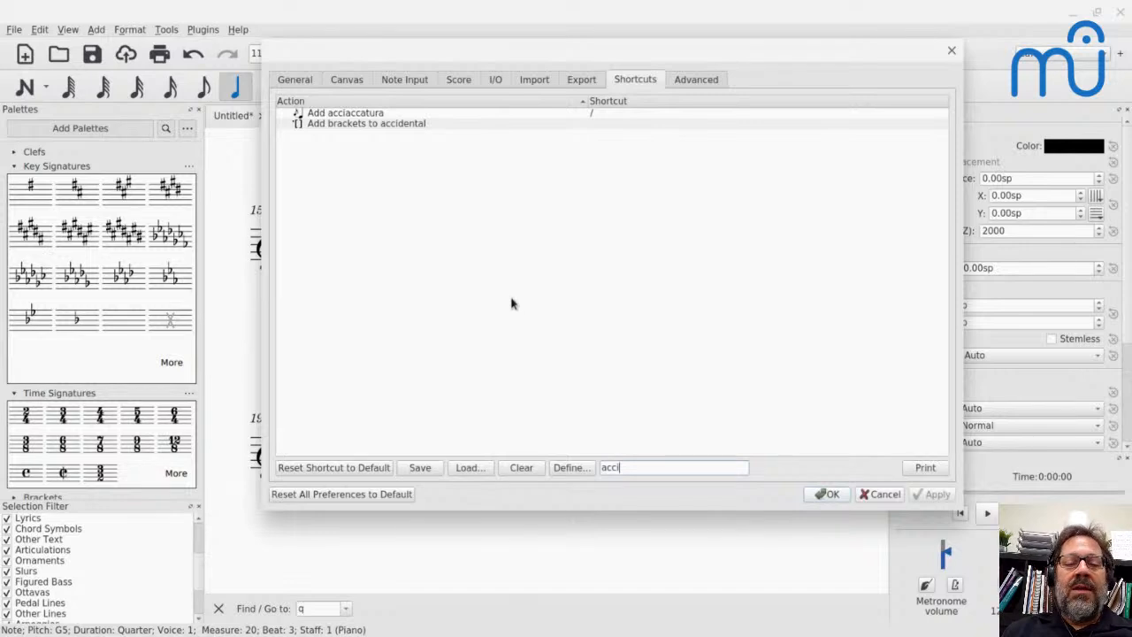
- Search the shortcut actions for "add" and look through the list for accidental commands
key(ctrl+a)
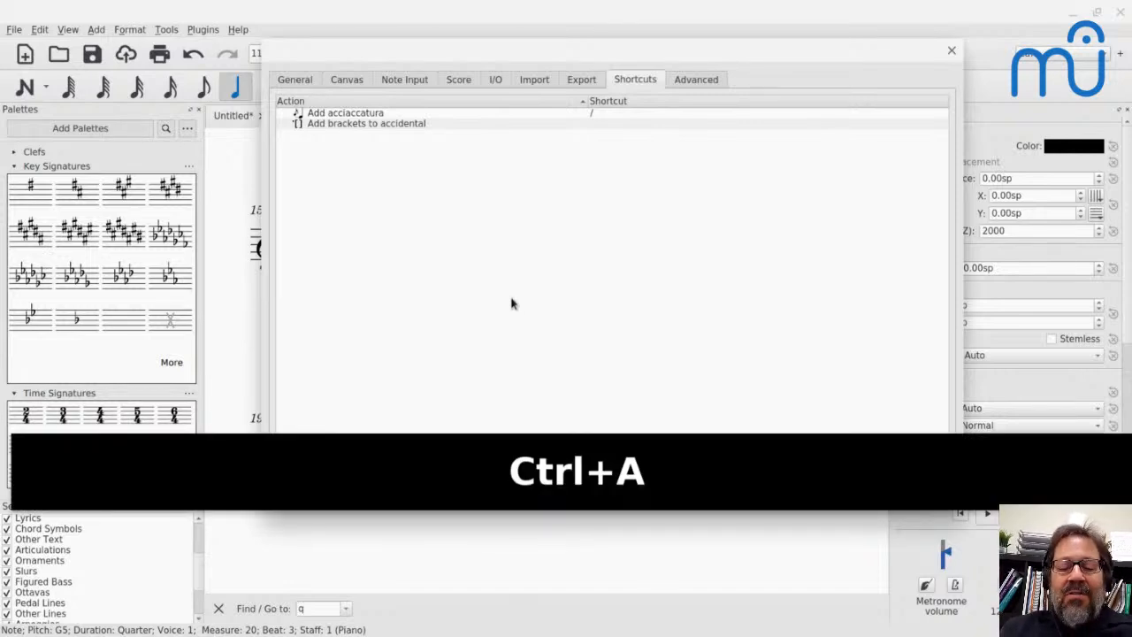
text(add)
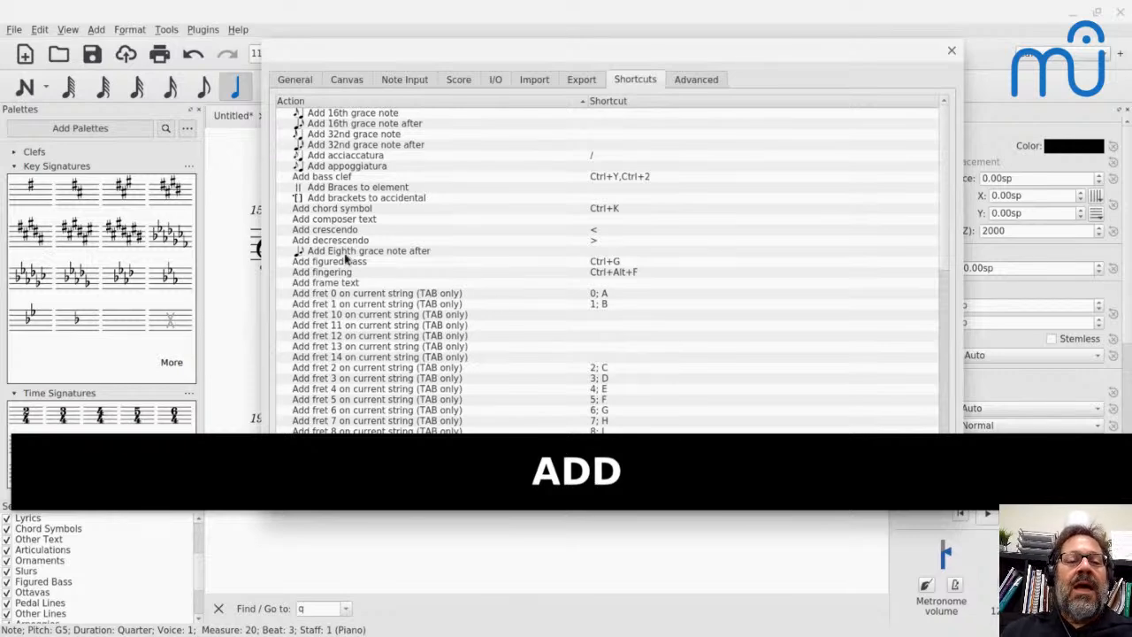
scroll(346, 258, down, 10)
scroll(346, 259, down, 1)
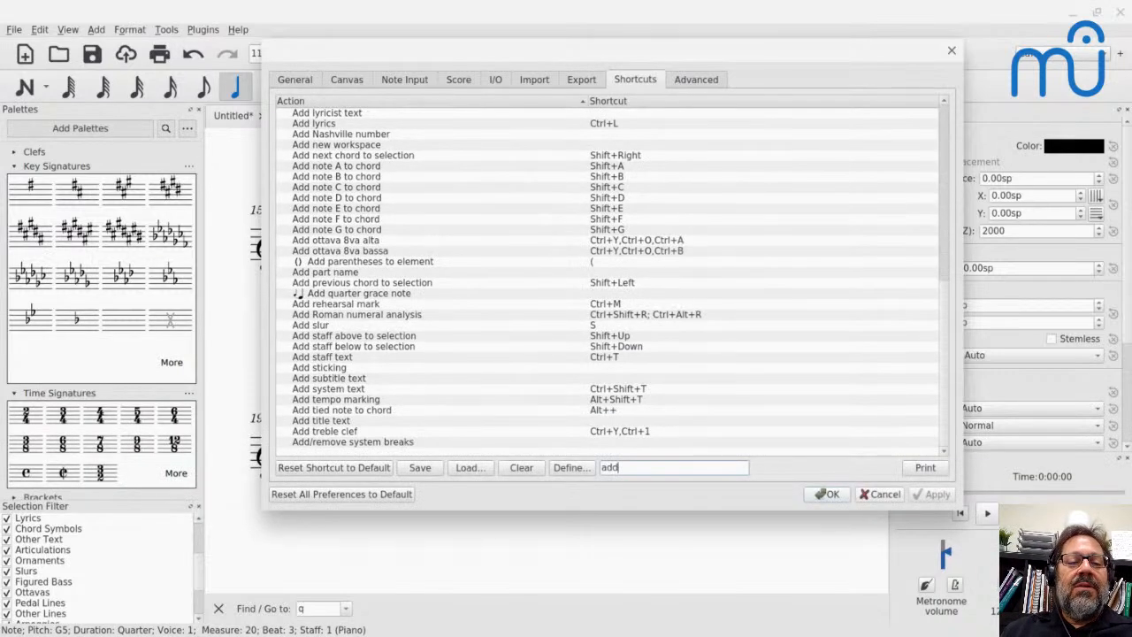
scroll(346, 258, up, 12)
- Search the shortcut actions for "note" and find the note input accidental commands in the list
key(ctrl+a)
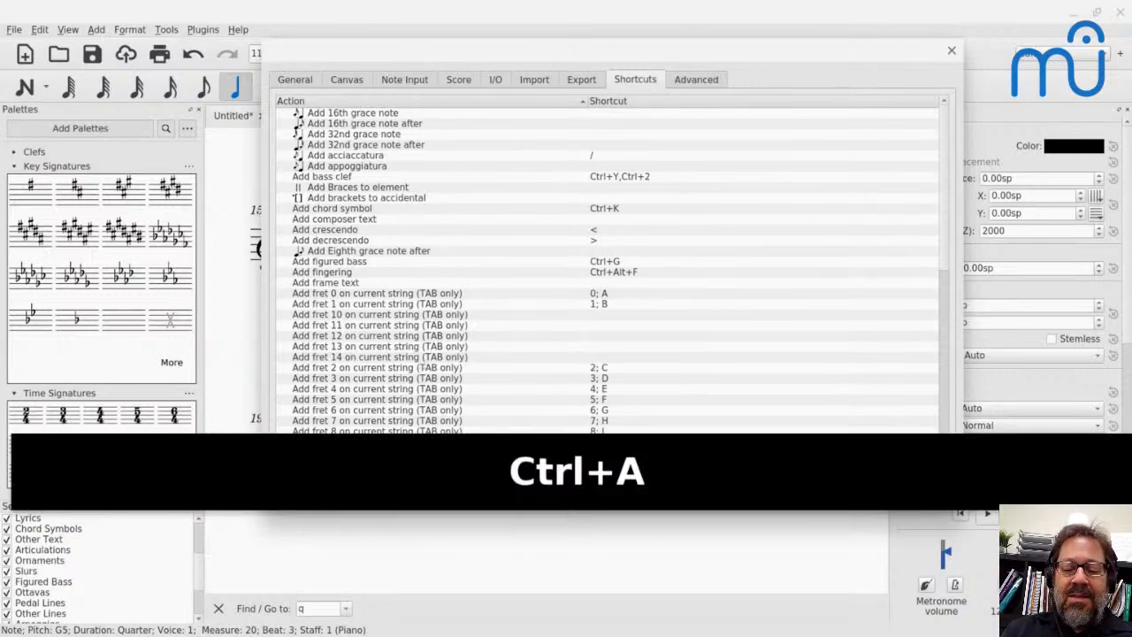
text(note)
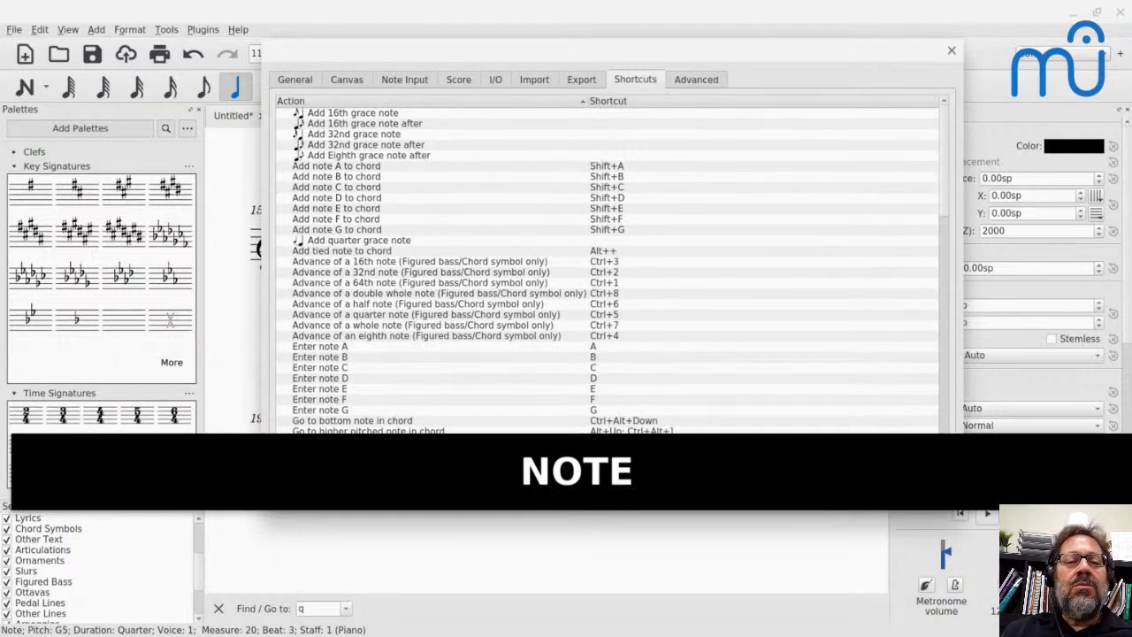
scroll(388, 297, down, 10)
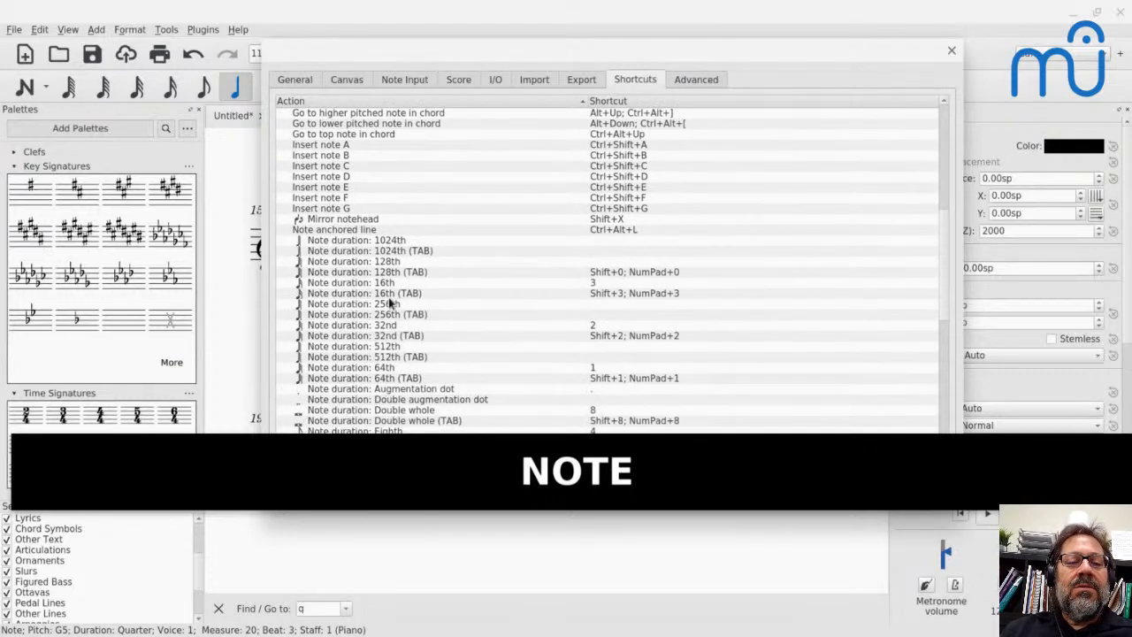
scroll(389, 297, down, 5)
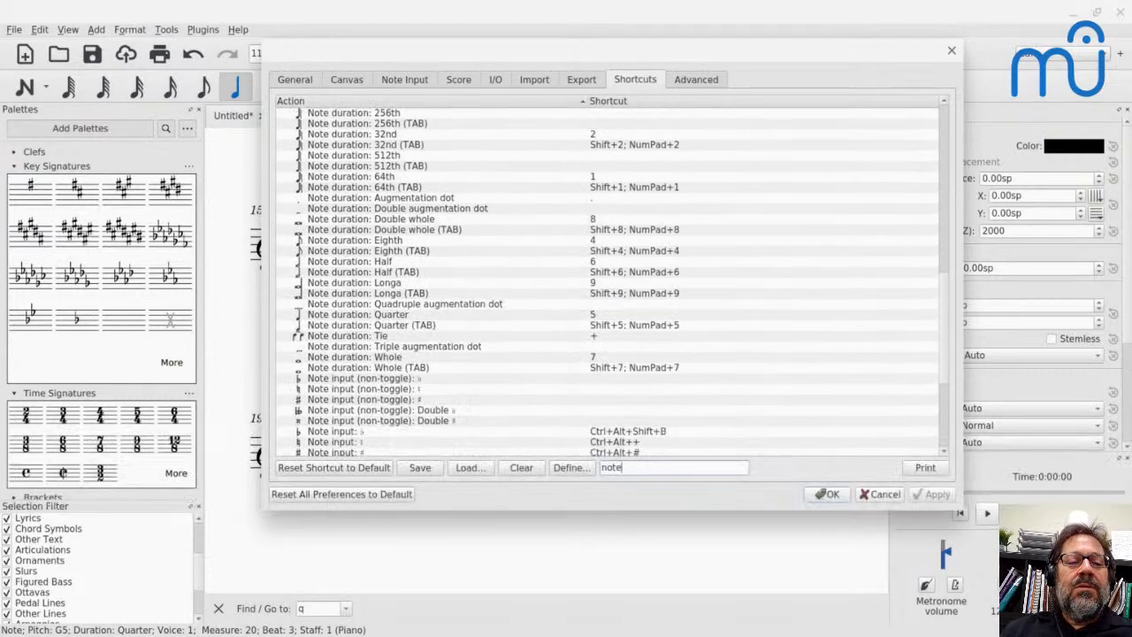
scroll(330, 305, down, 6)
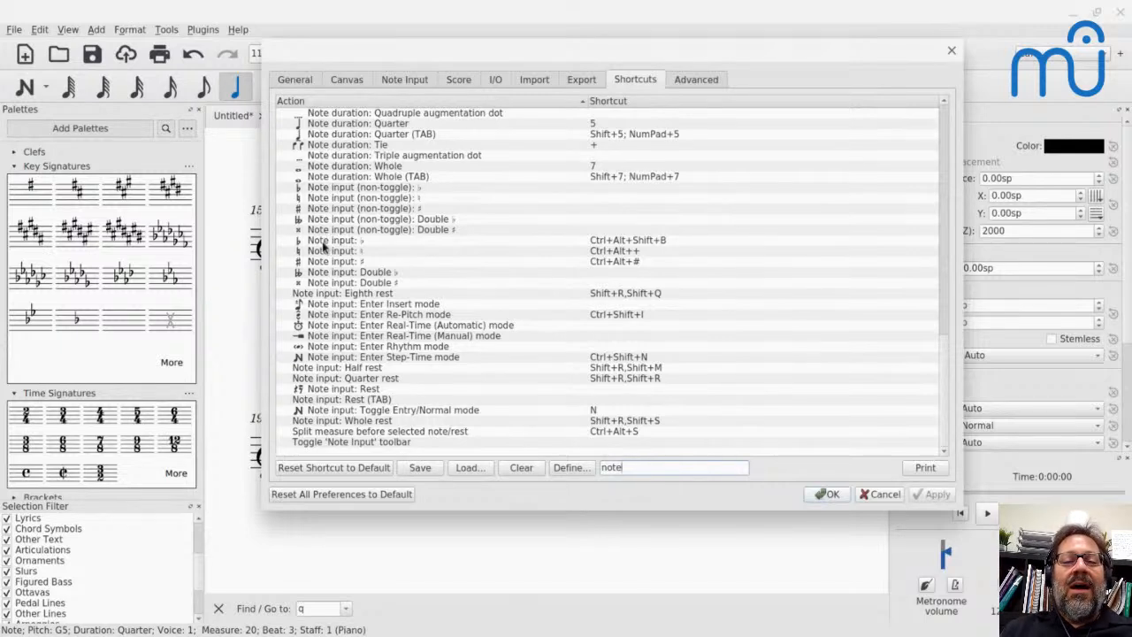
- Open the shortcut definition of the "Note input: ♭" action, and cancel both it and the preferences without changes
click(323, 244)
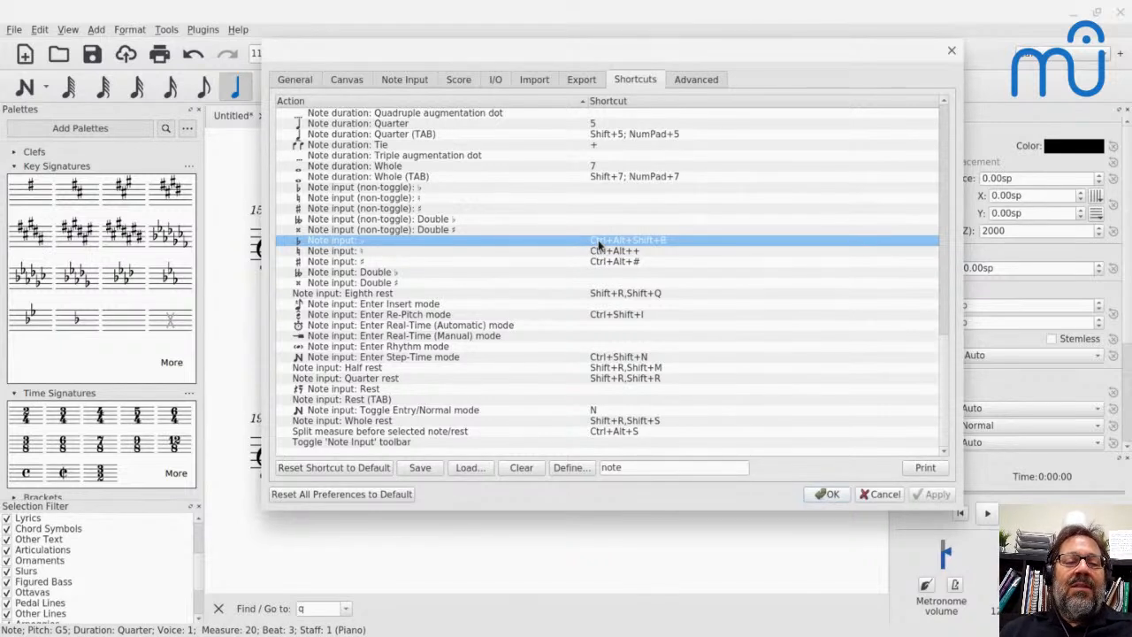
click(570, 467)
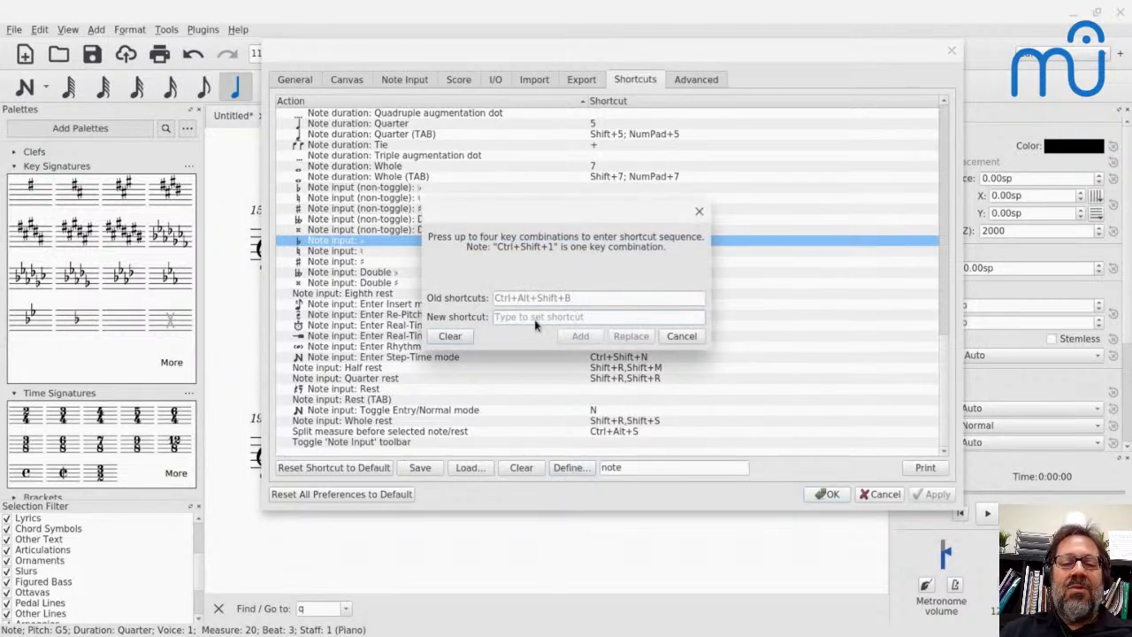
click(679, 340)
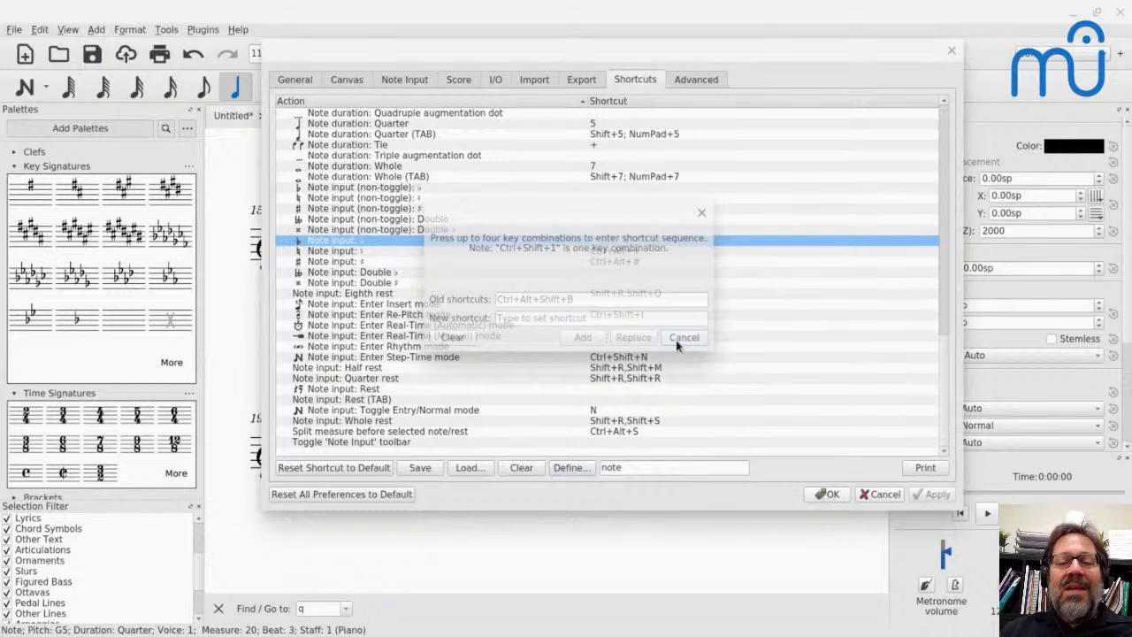
click(871, 495)
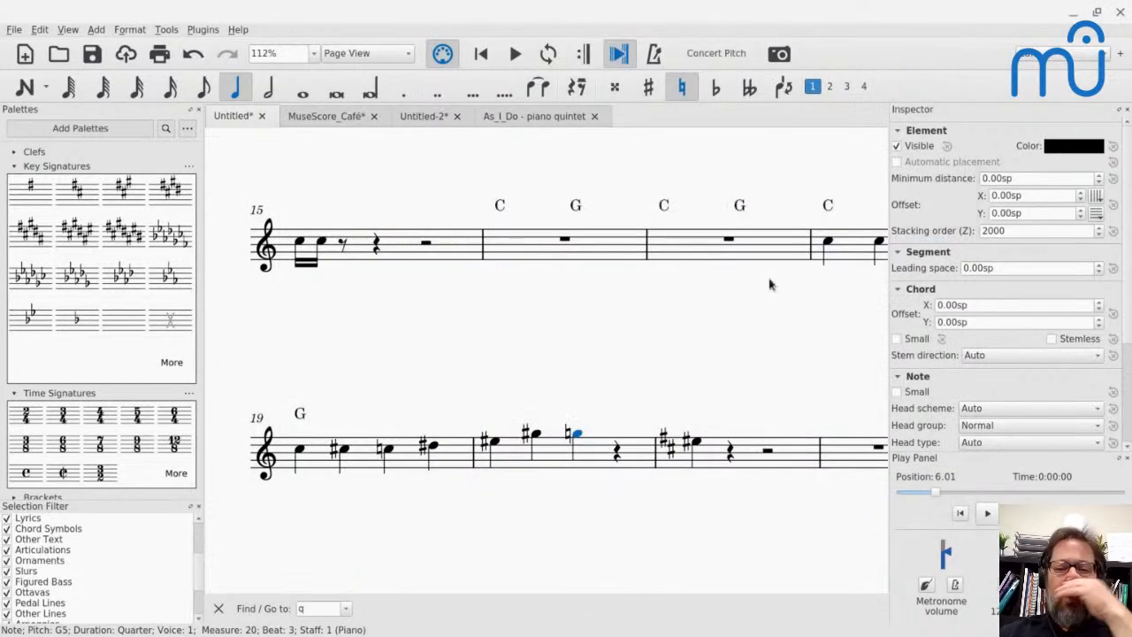
- Switch to the YouTube Live chat window and read through the viewers' recent messages
key(alt+Tab)
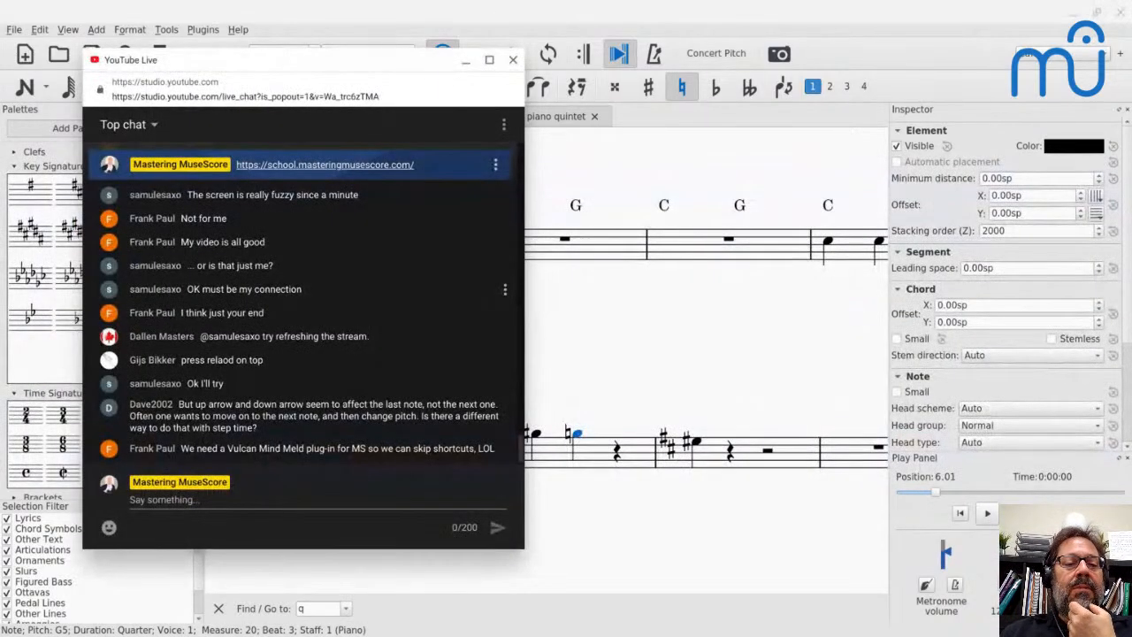
scroll(403, 278, up, 3)
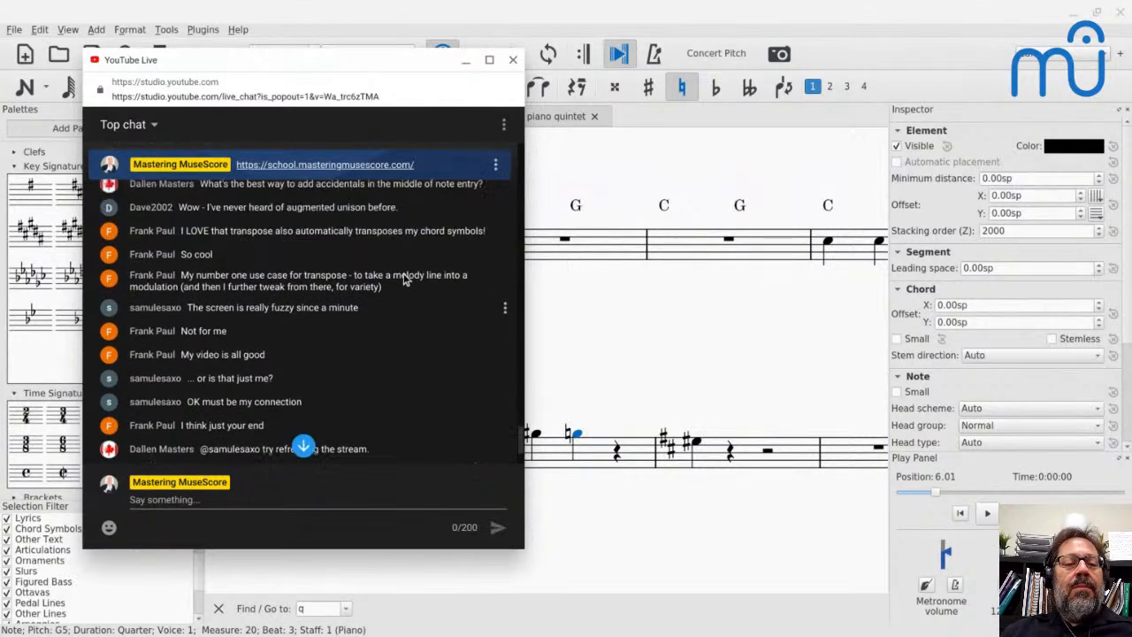
scroll(404, 278, up, 2)
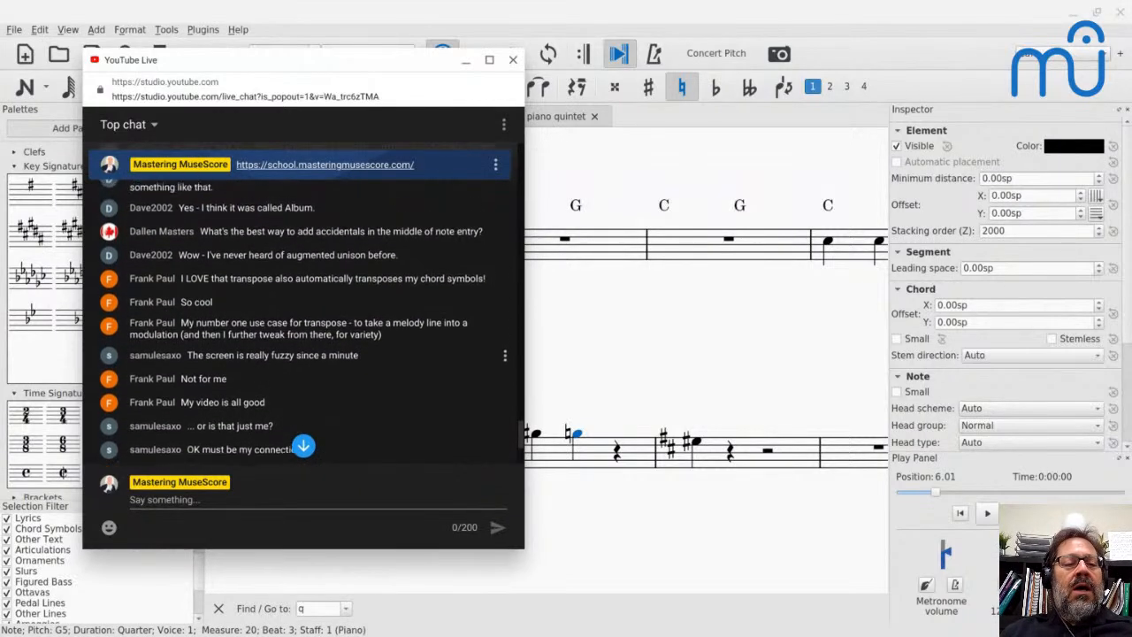
scroll(404, 278, down, 3)
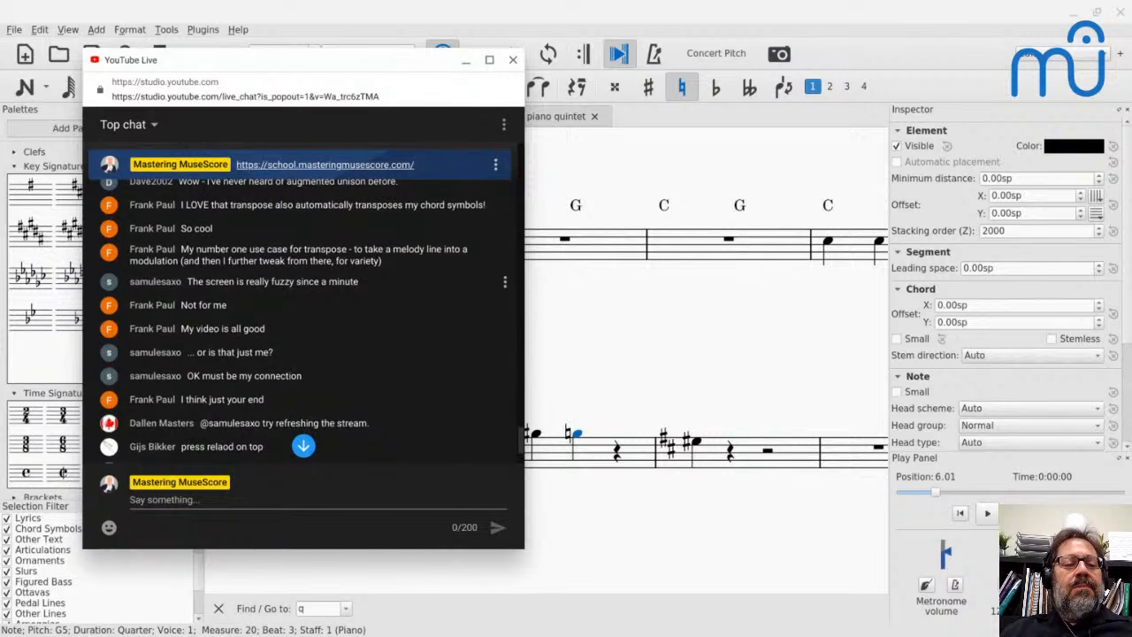
scroll(304, 302, down, 2)
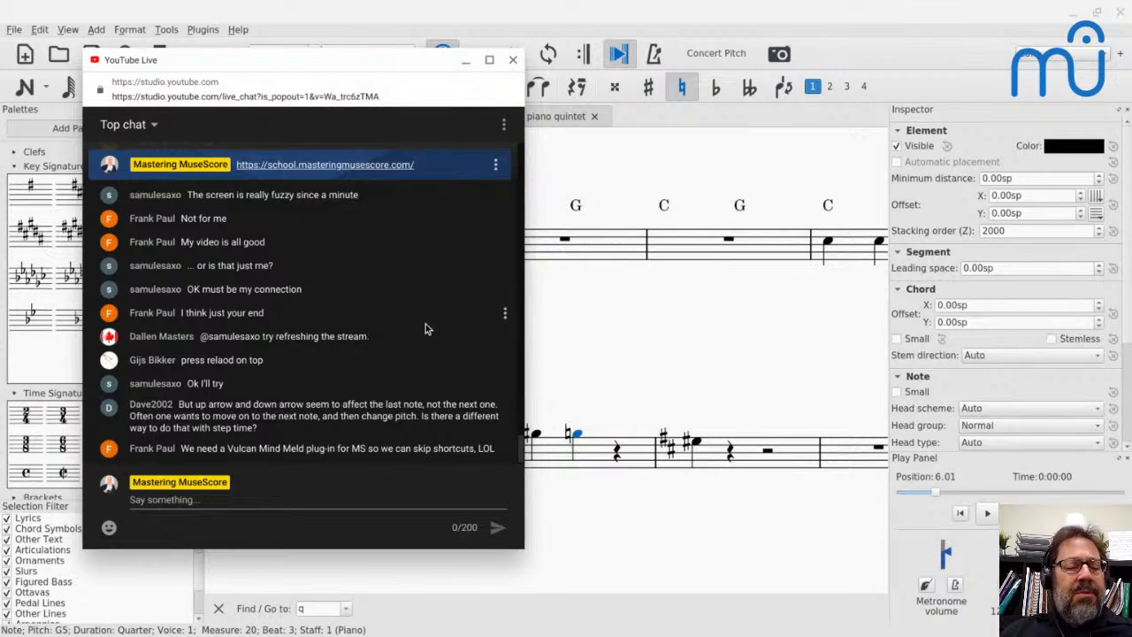
scroll(340, 326, up, 1)
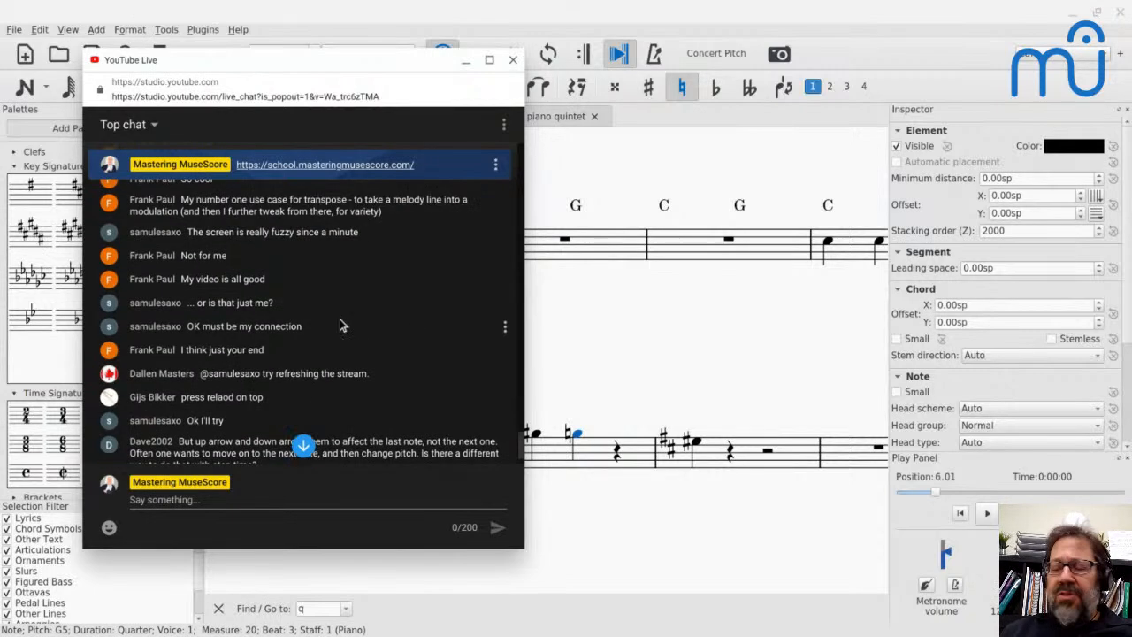
- Look back through the earlier live-chat messages and return to the newest questions
scroll(340, 325, up, 3)
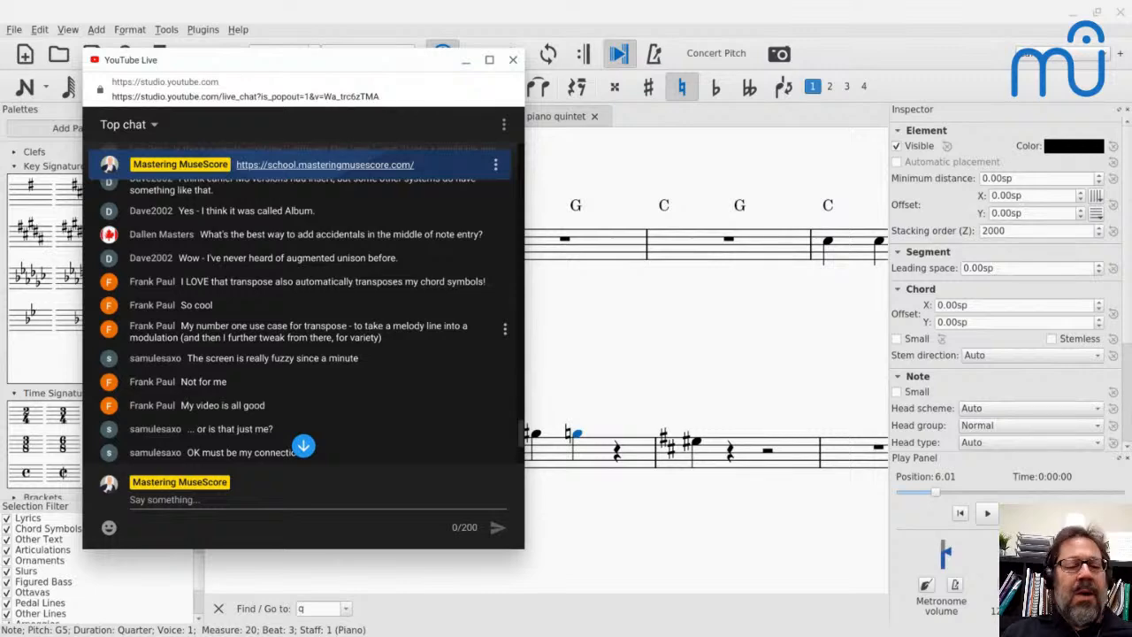
scroll(339, 326, up, 4)
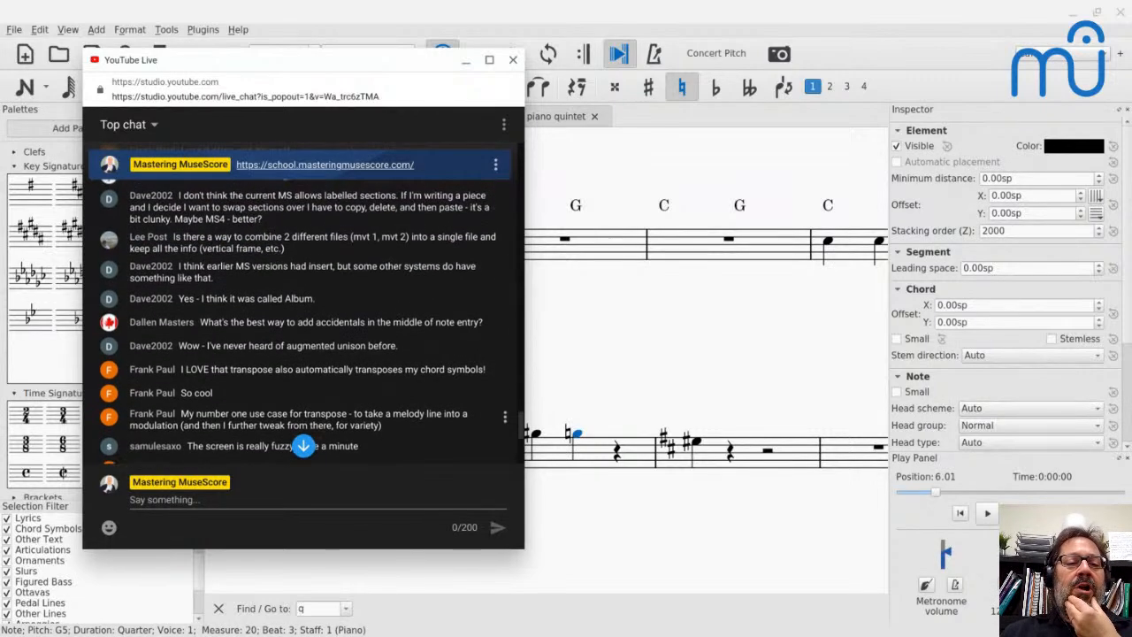
scroll(339, 315, down, 7)
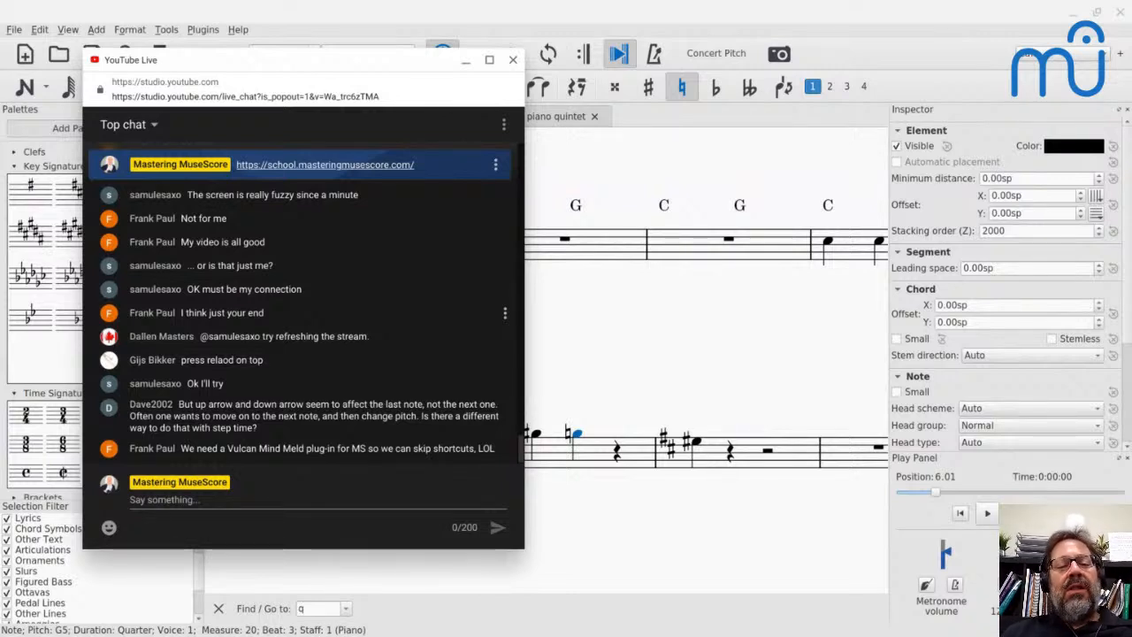
- Switch to the Chrome browser, enter community.masteringmusescore.com as the address in a new tab, and copy it
key(alt)
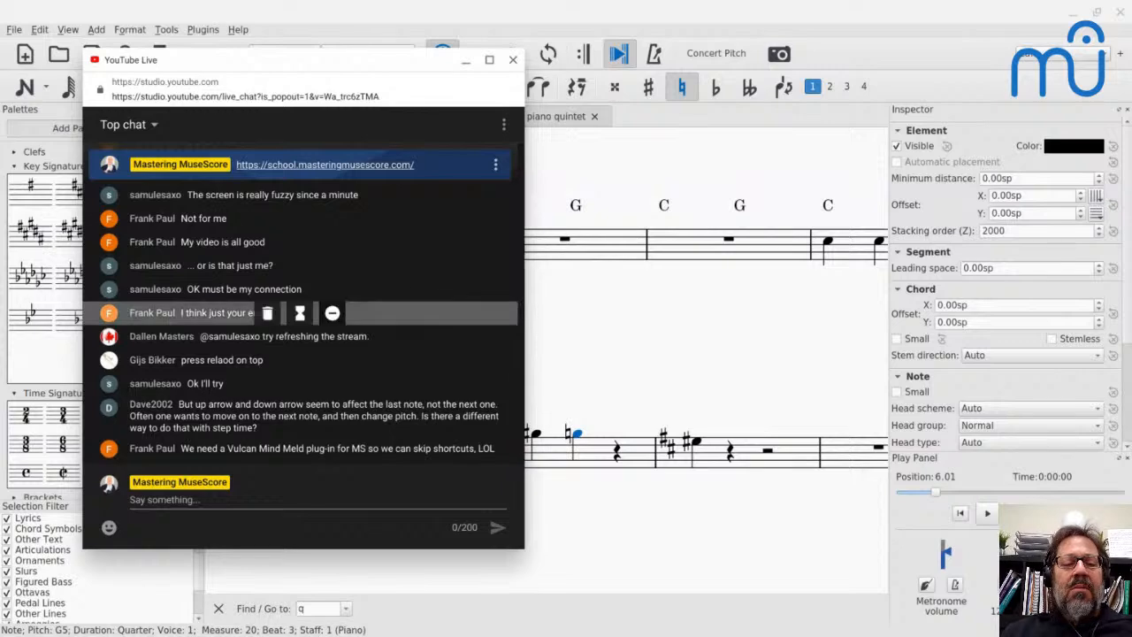
key(alt+Tab)
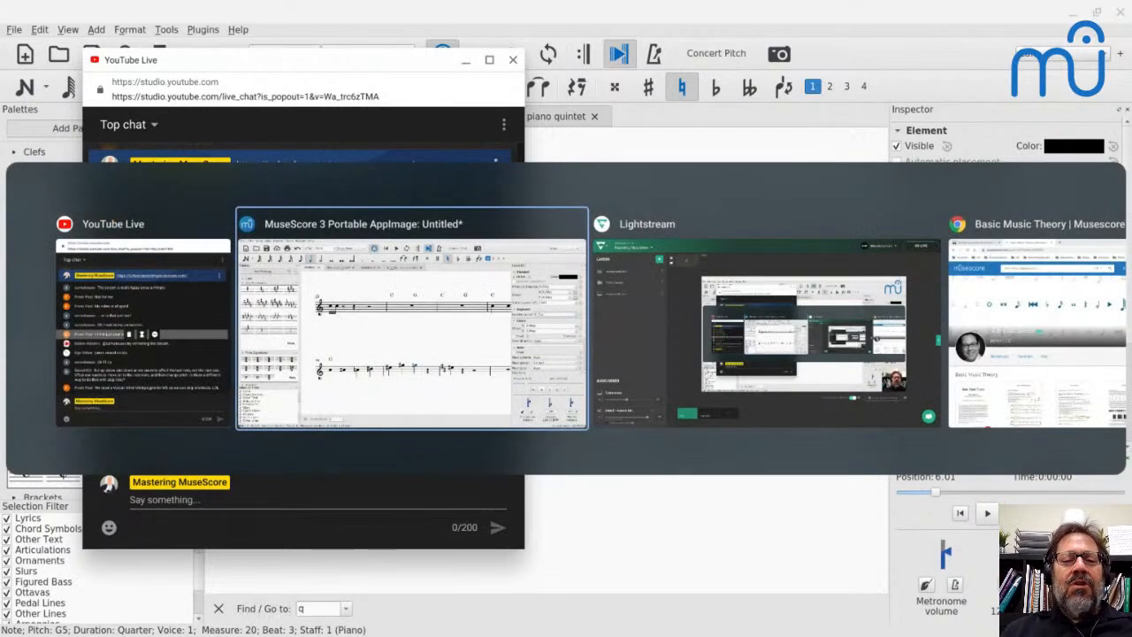
key(alt+Tab)
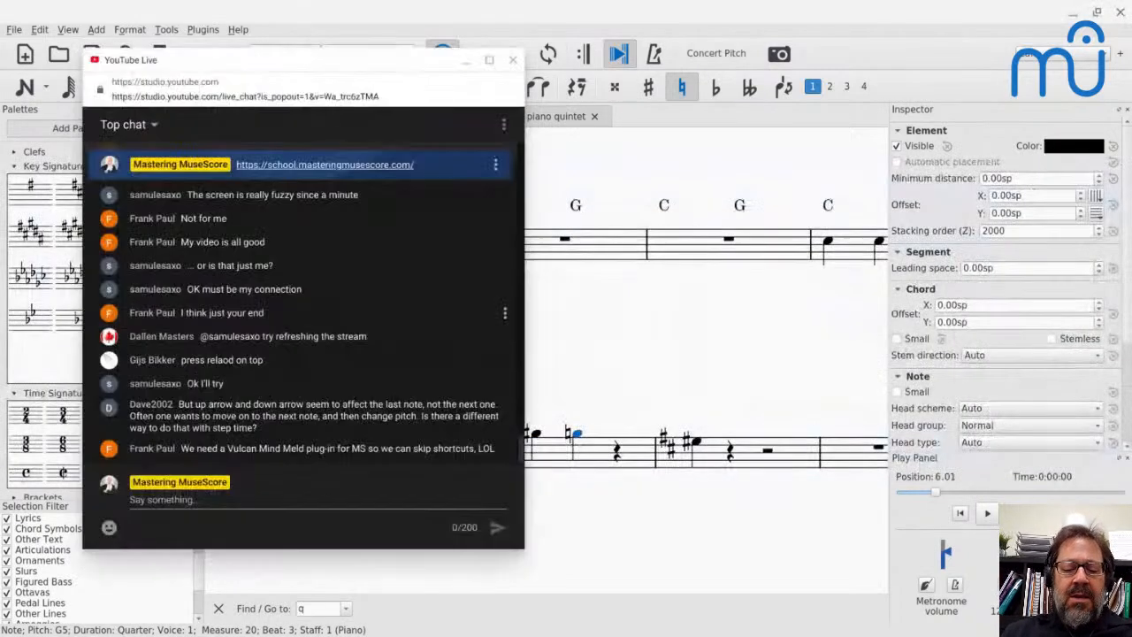
key(alt+Tab)
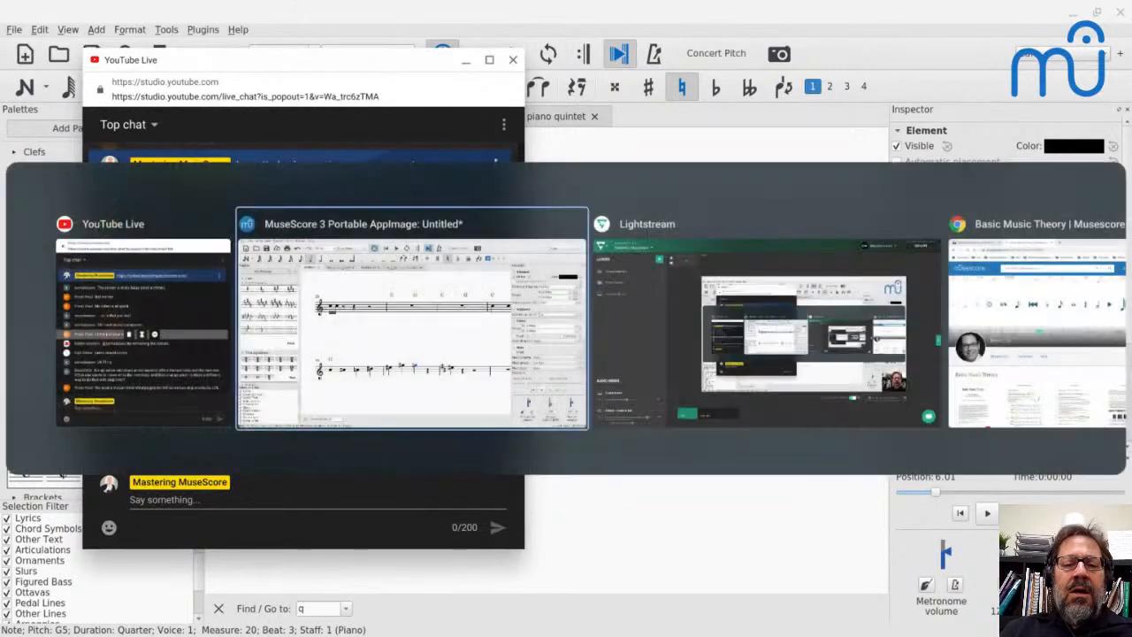
key(Tab)
key(Tab)
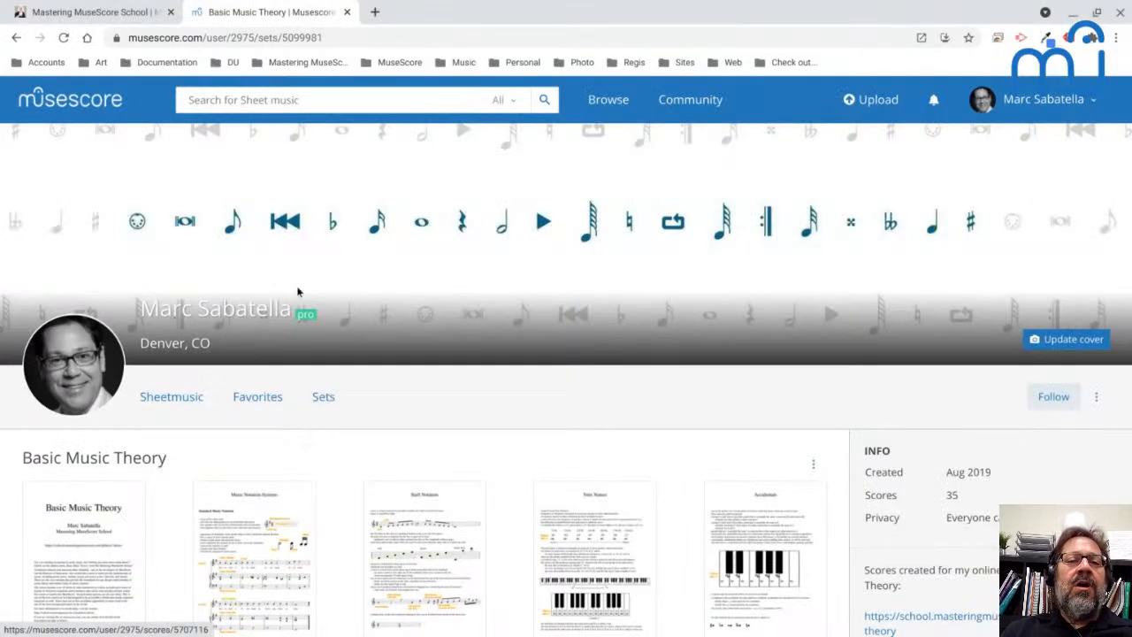
click(375, 12)
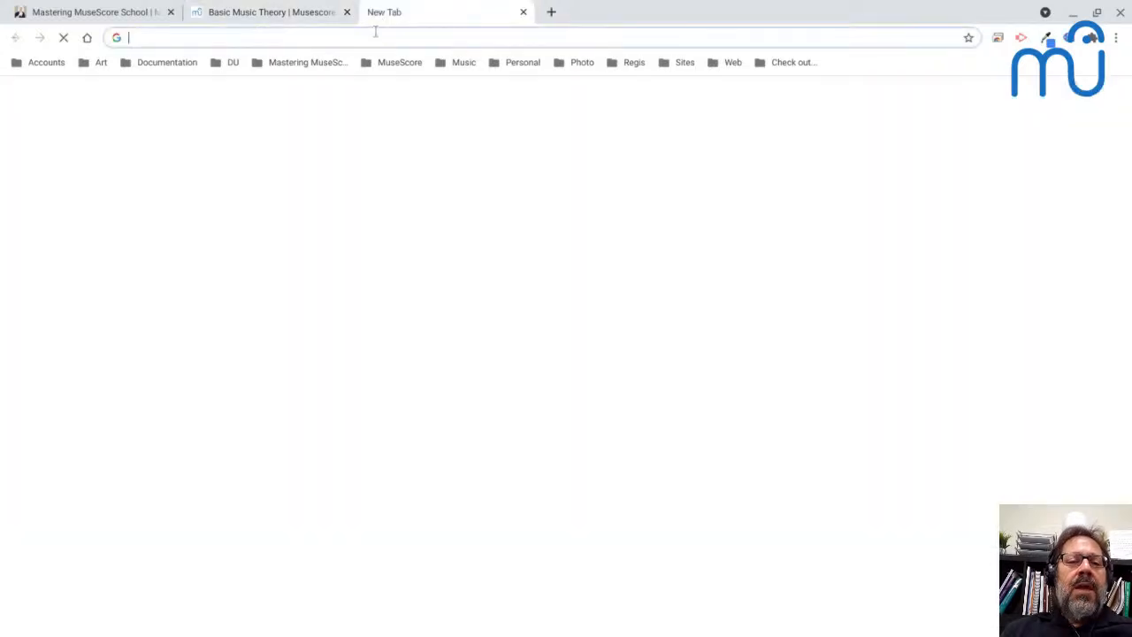
text(comm)
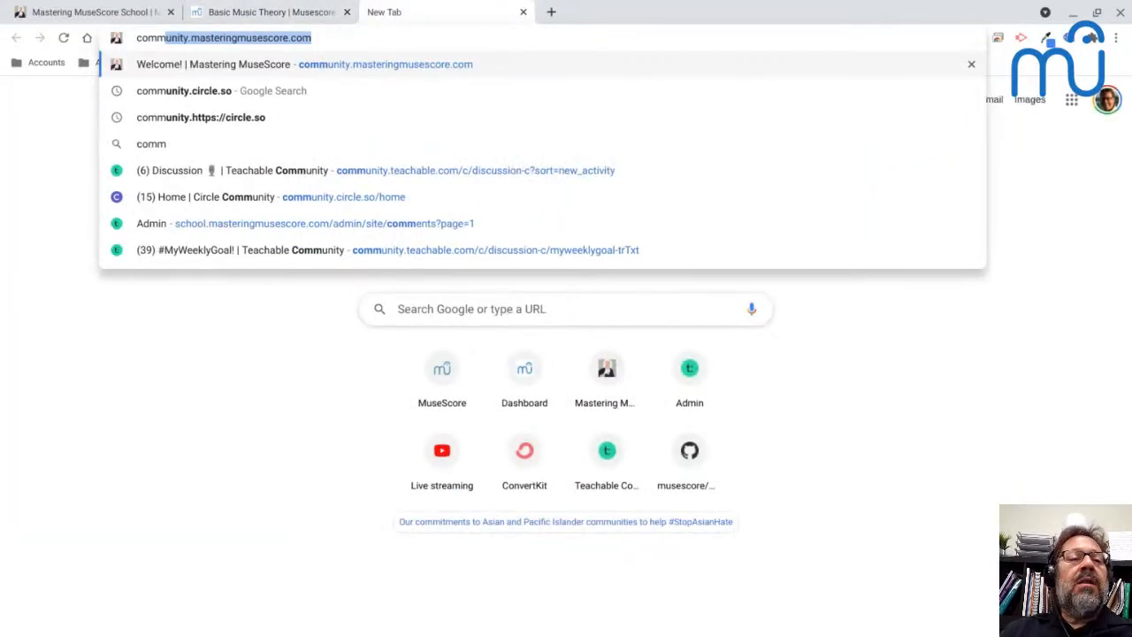
key(ctrl+a)
key(ctrl+c)
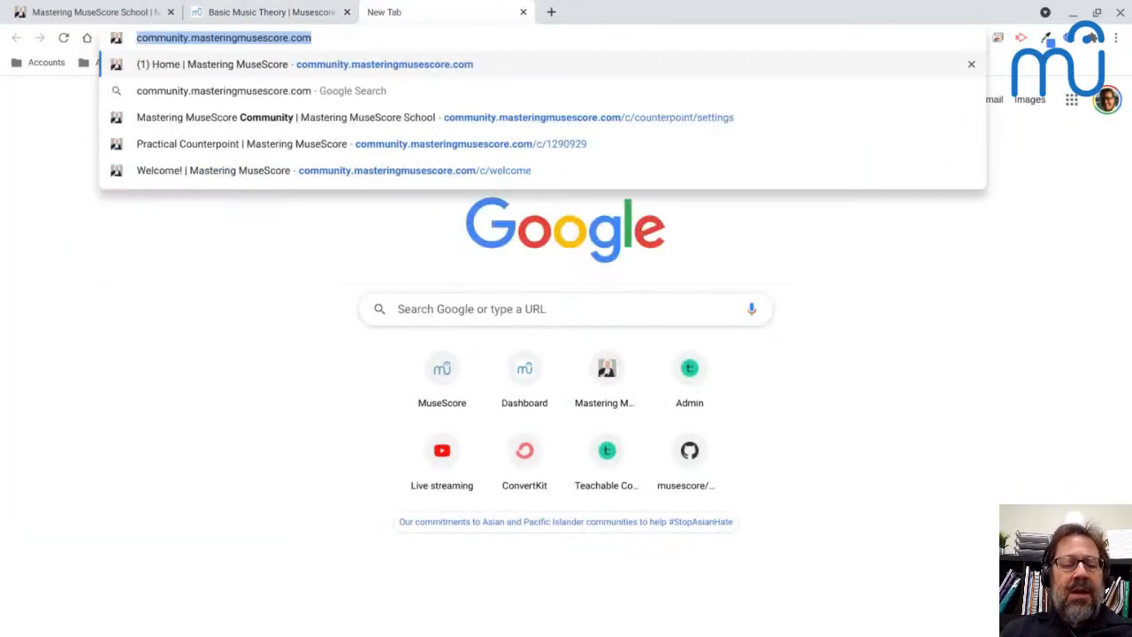
key(alt+Tab)
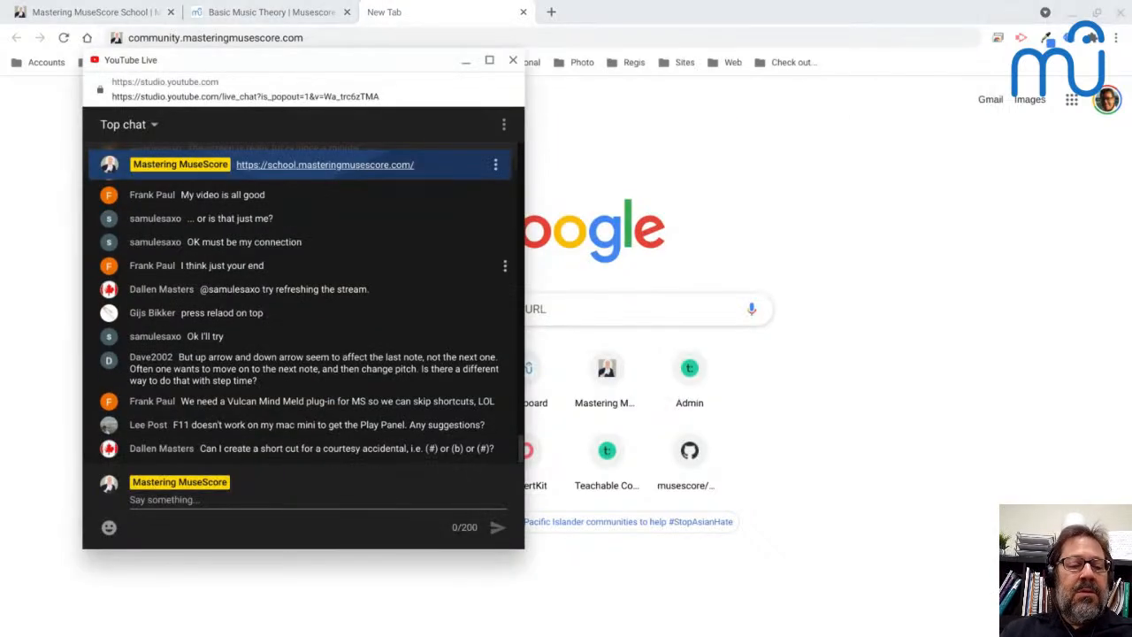
click(249, 507)
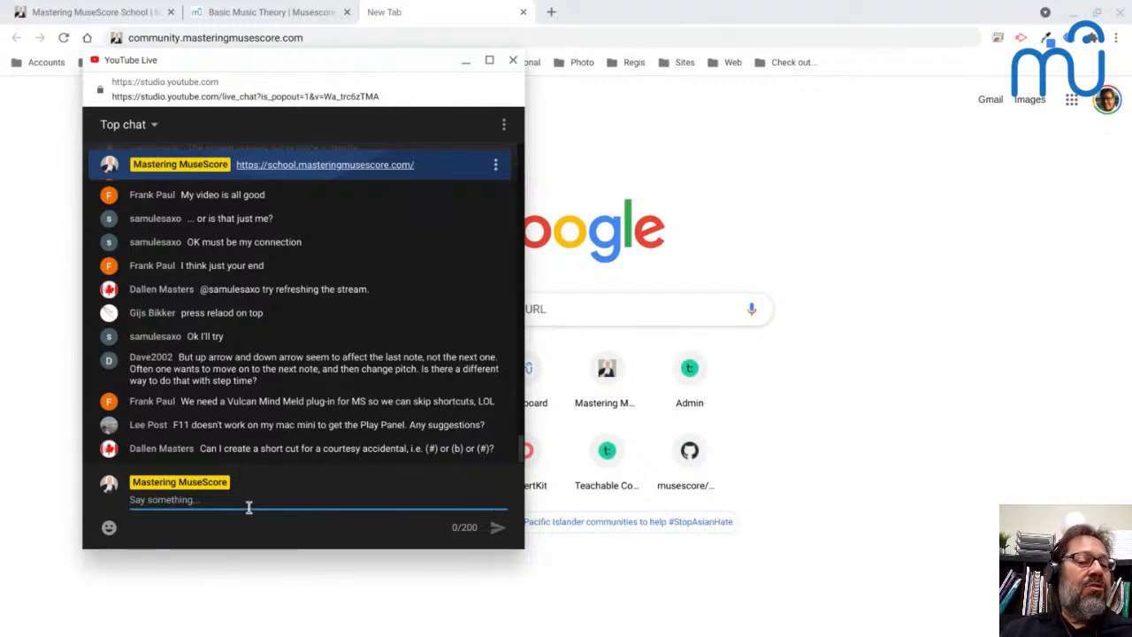
key(ctrl+v)
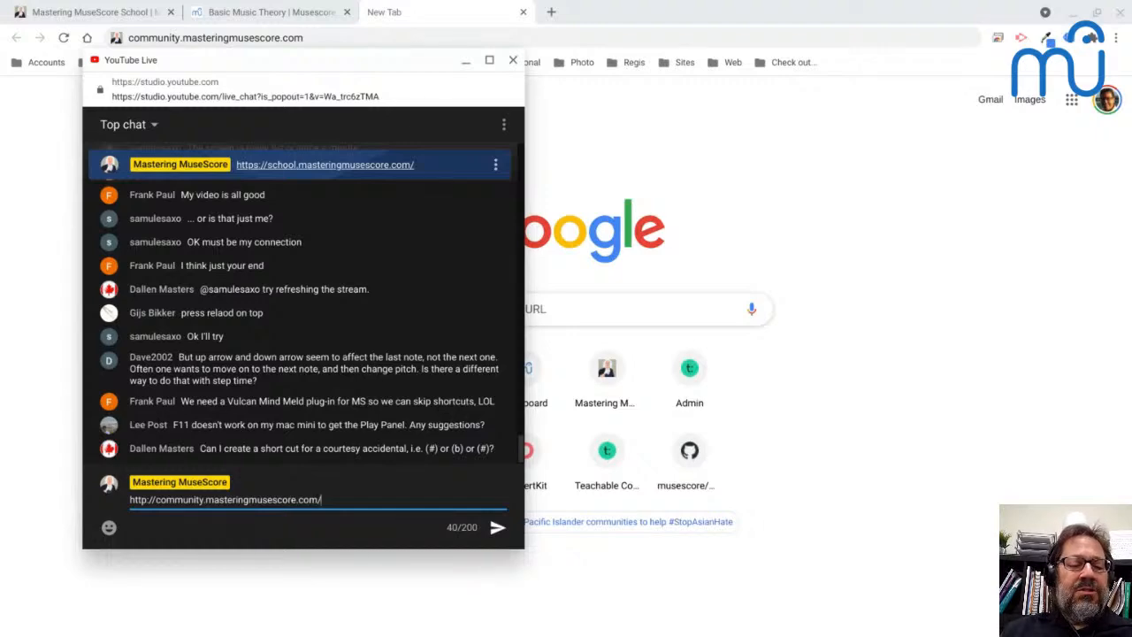
key(Return)
- Switch to MuseScore and, starting at measure 15, enter a quarter-note C raised to C♯ followed by six more quarter-note Cs
key(alt+Tab)
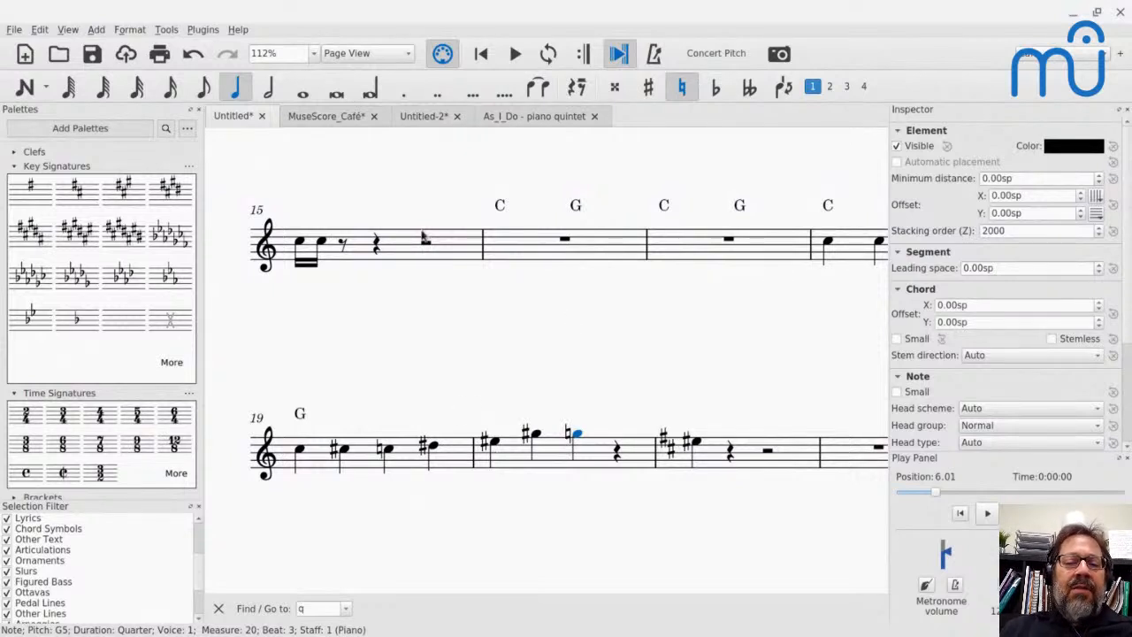
click(416, 247)
key(n)
key(c)
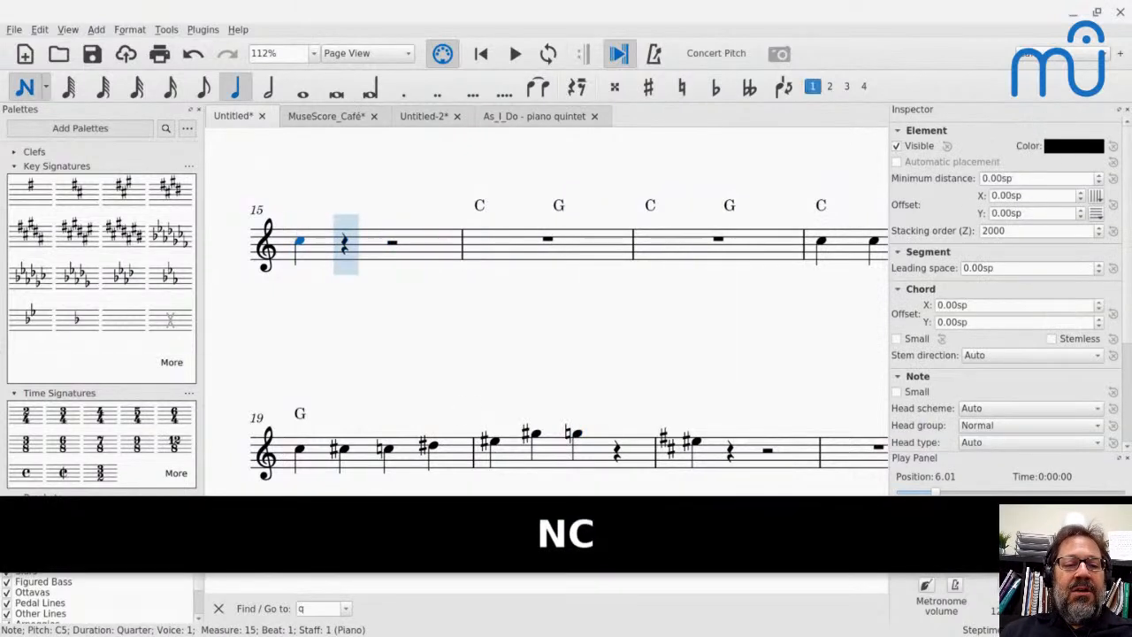
key(Up)
key(c)
key(c)
key(c)
key(c)
key(c)
key(c)
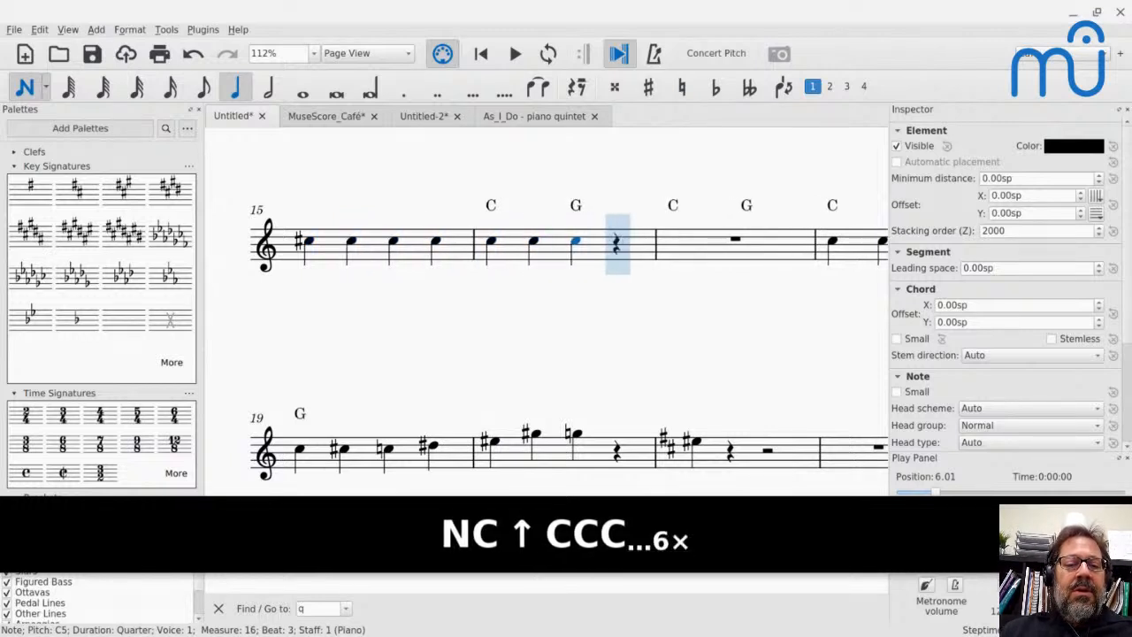
- Leave note entry and add a natural to the first C of measure 16, undo it, and reapply it with its shortcut
key(Escape)
click(495, 243)
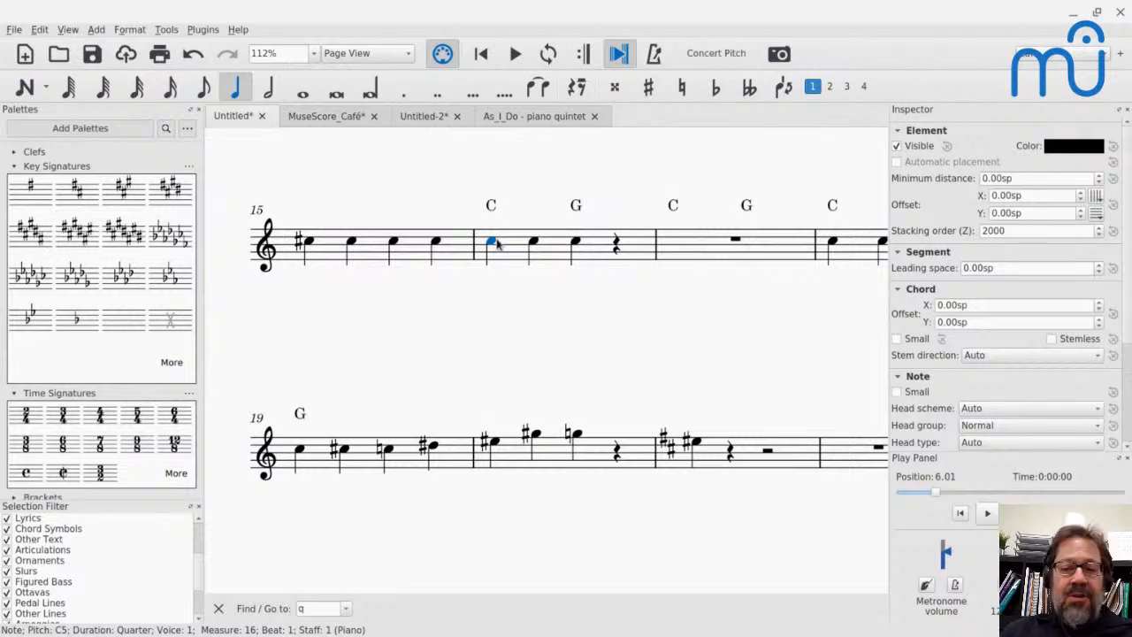
click(680, 98)
key(ctrl+z)
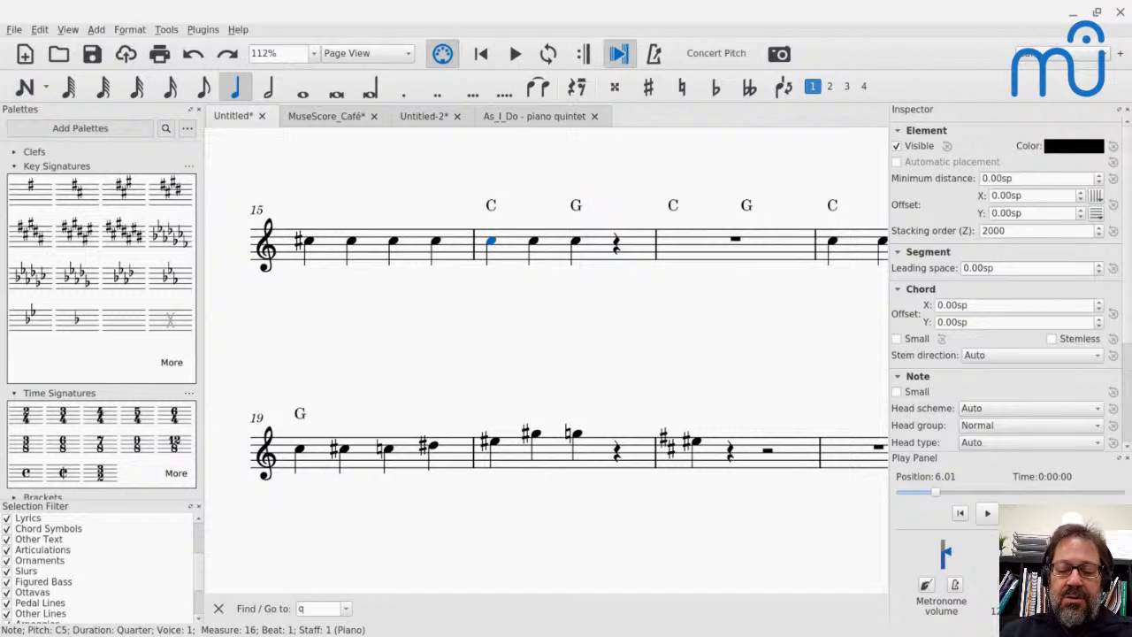
key(ctrl+shift+alt+equal)
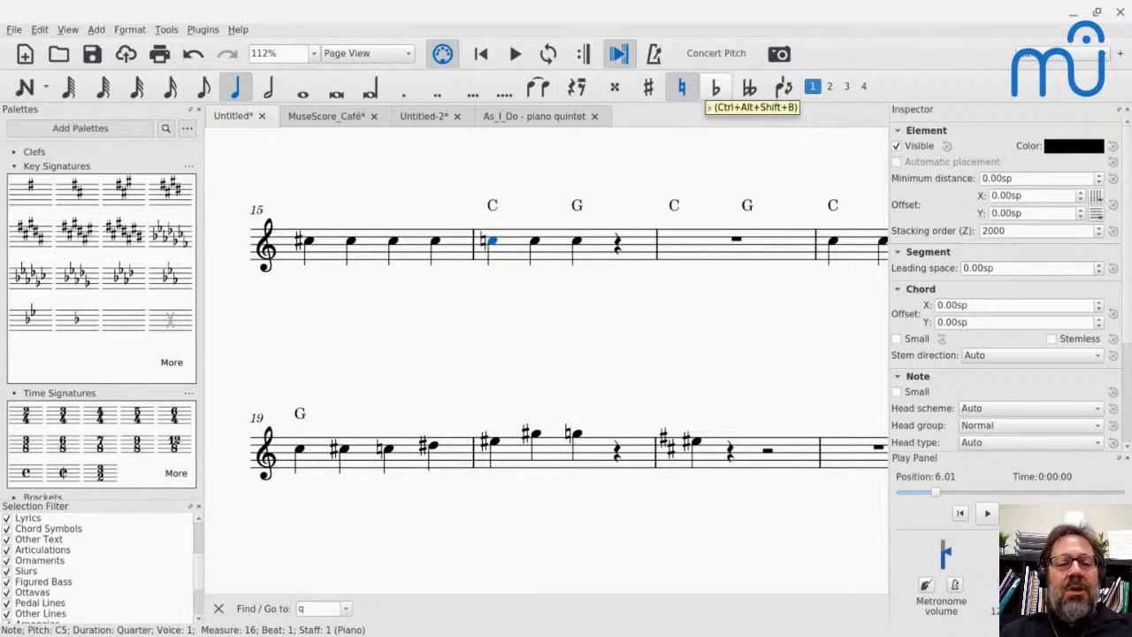
- Enter quarter-note Cs on beats 3 and 4 of measure 16 and raise the beat 4 note to C♯
click(578, 246)
key(n)
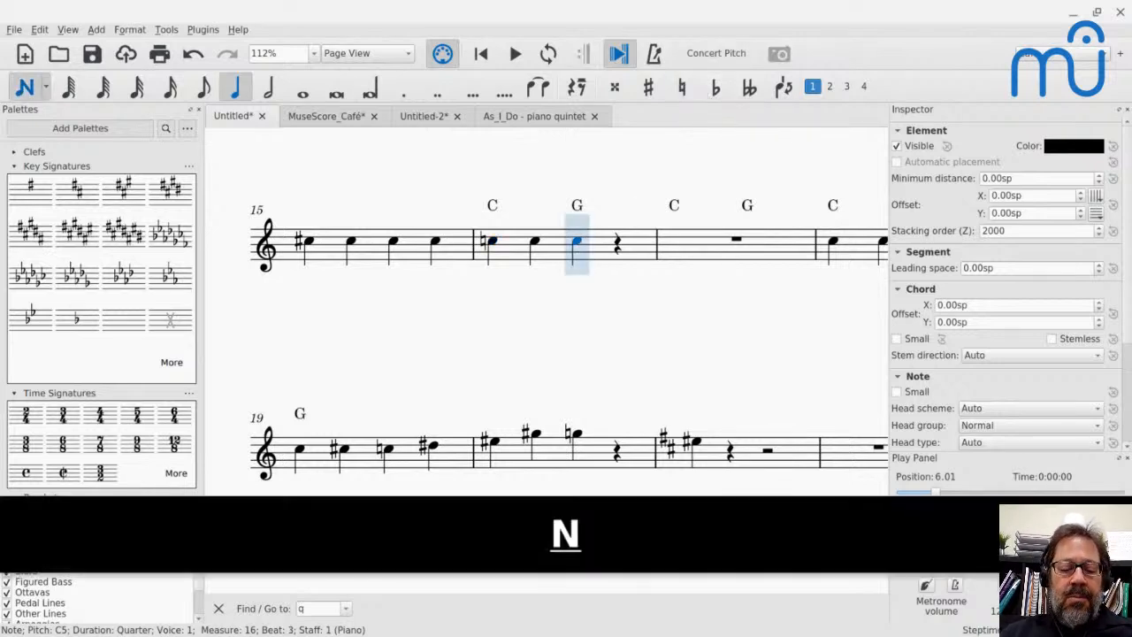
key(c)
- Enter a quarter-note C at the start of measure 17, undo it, and re-enter it with an explicit natural
key(c)
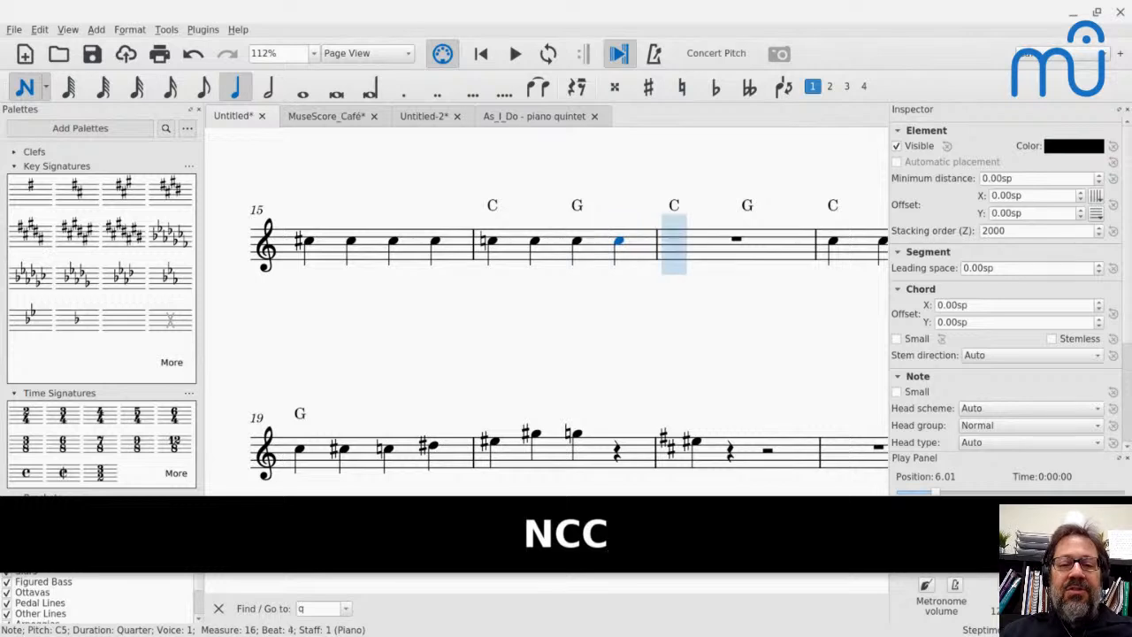
key(Up)
key(c)
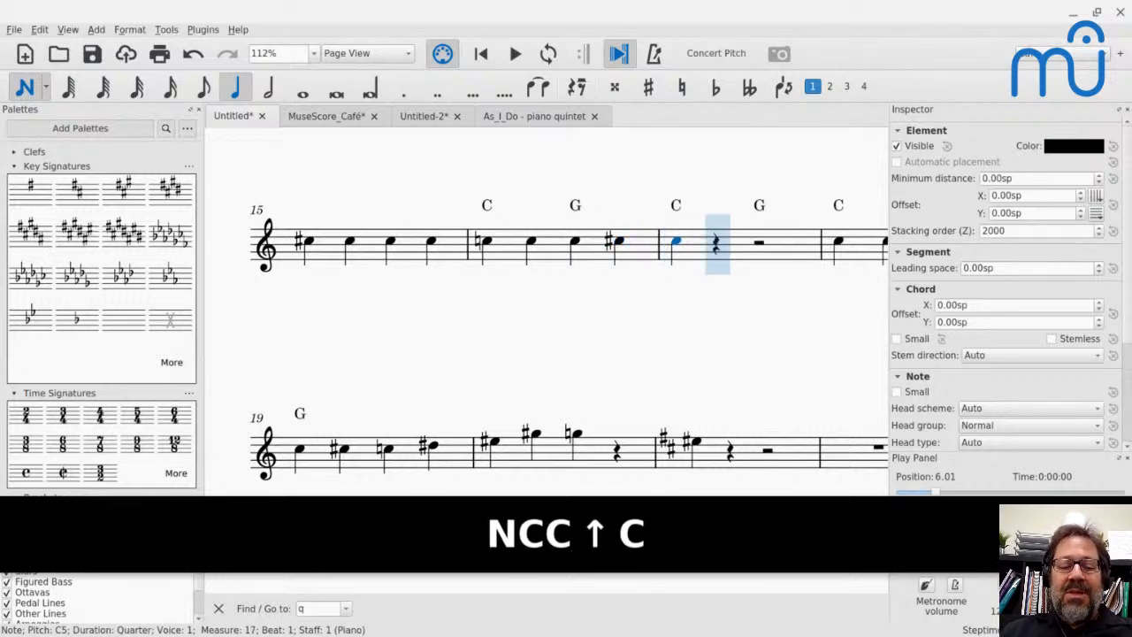
key(ctrl+z)
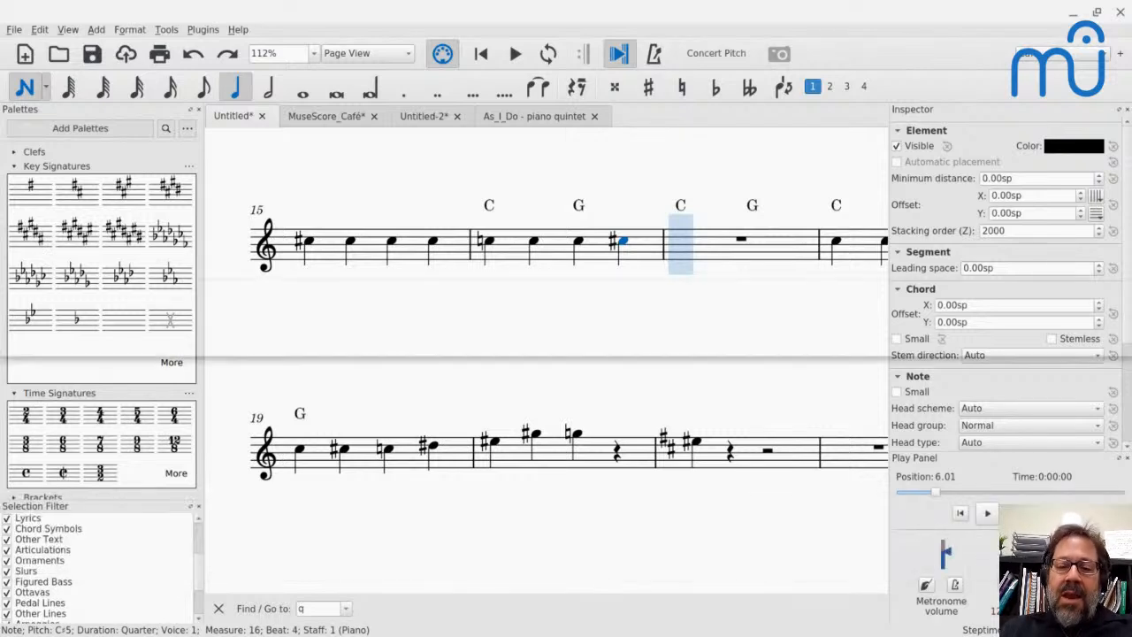
key(ctrl+shift+alt+equal)
key(c)
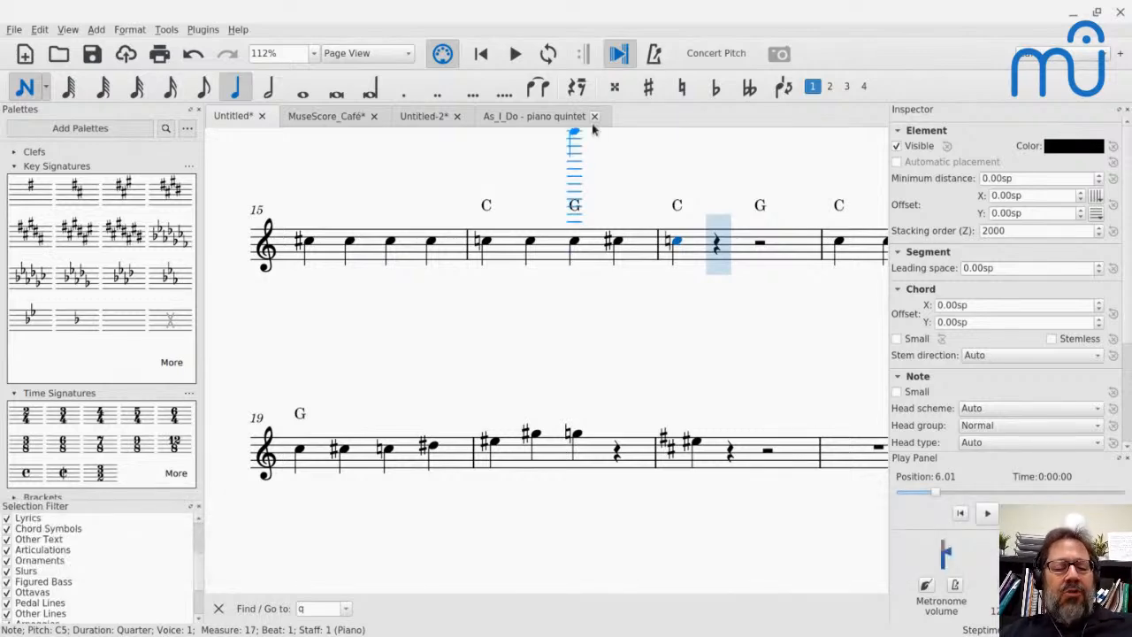
- Read the live-chat question about opening the Play Panel, and look up that panel's shortcut in MuseScore
key(alt+Tab)
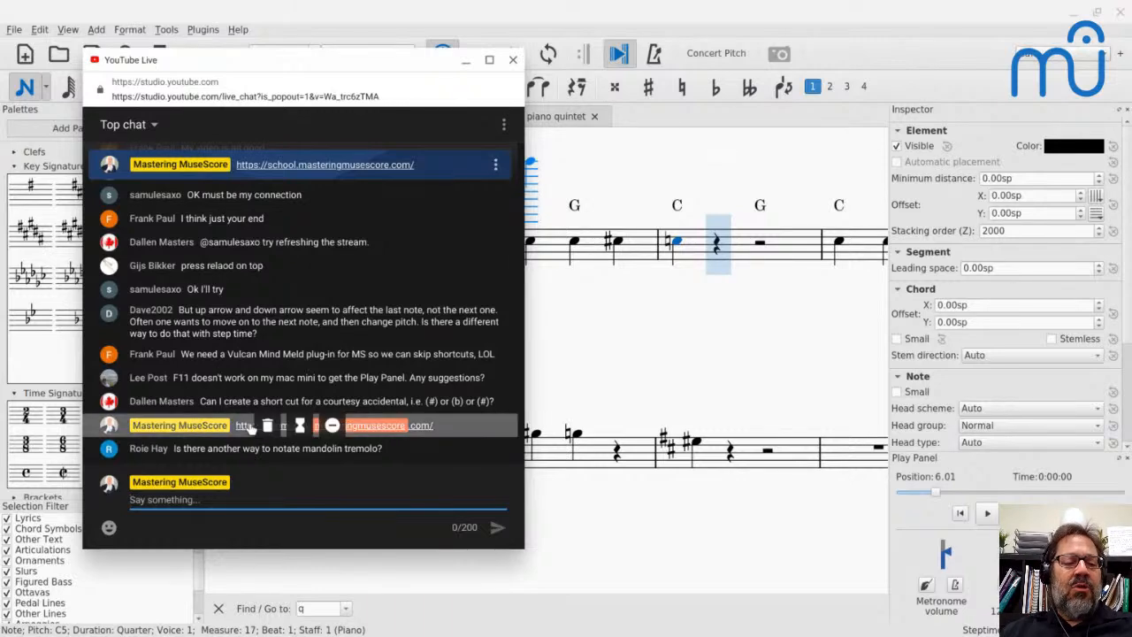
key(alt+Tab)
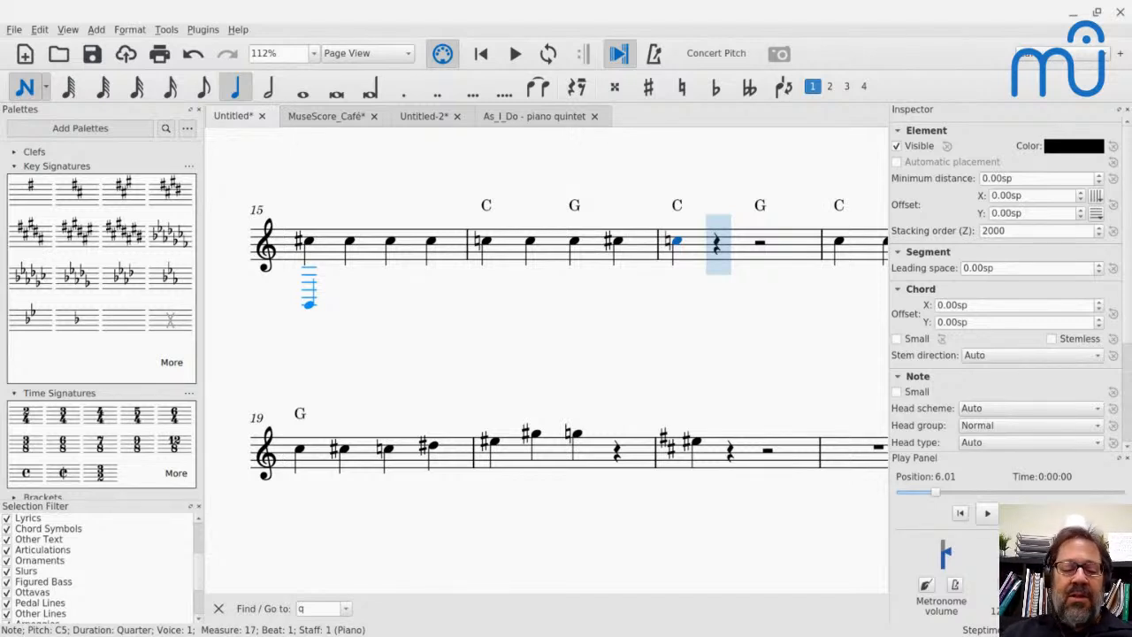
click(67, 30)
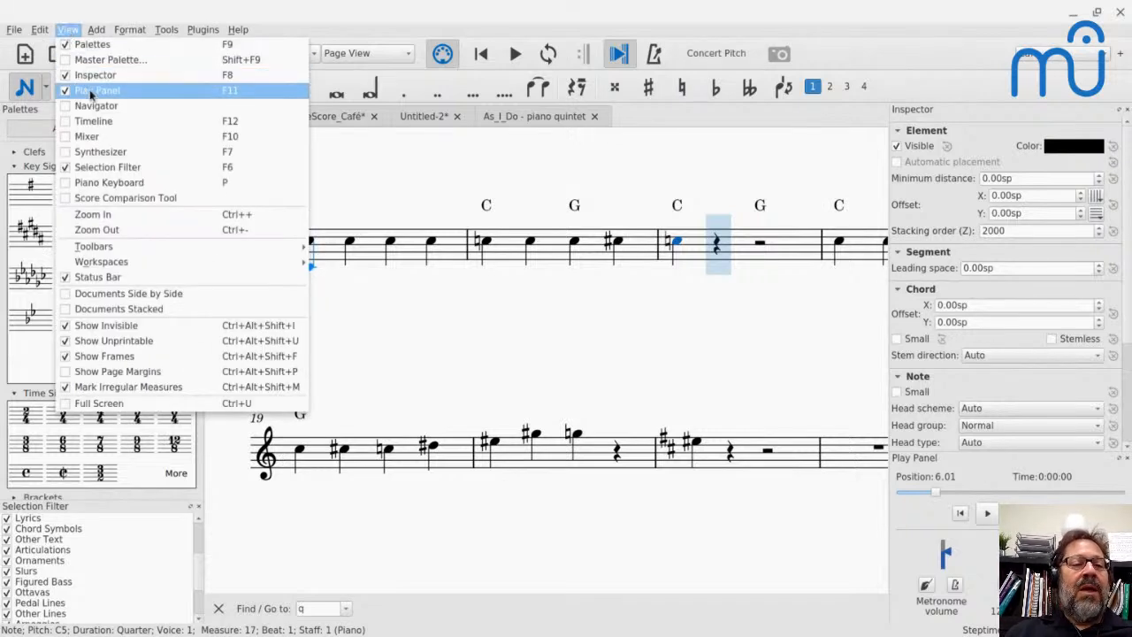
- Open the preferences and search the shortcut actions for "play"
mouse_move(39, 30)
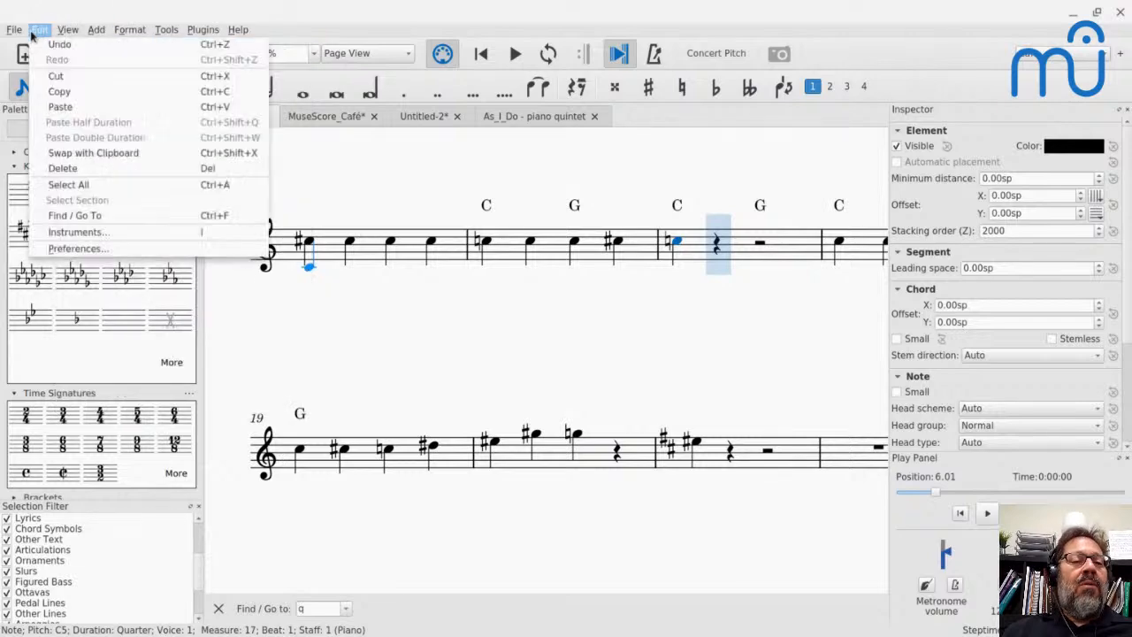
click(93, 249)
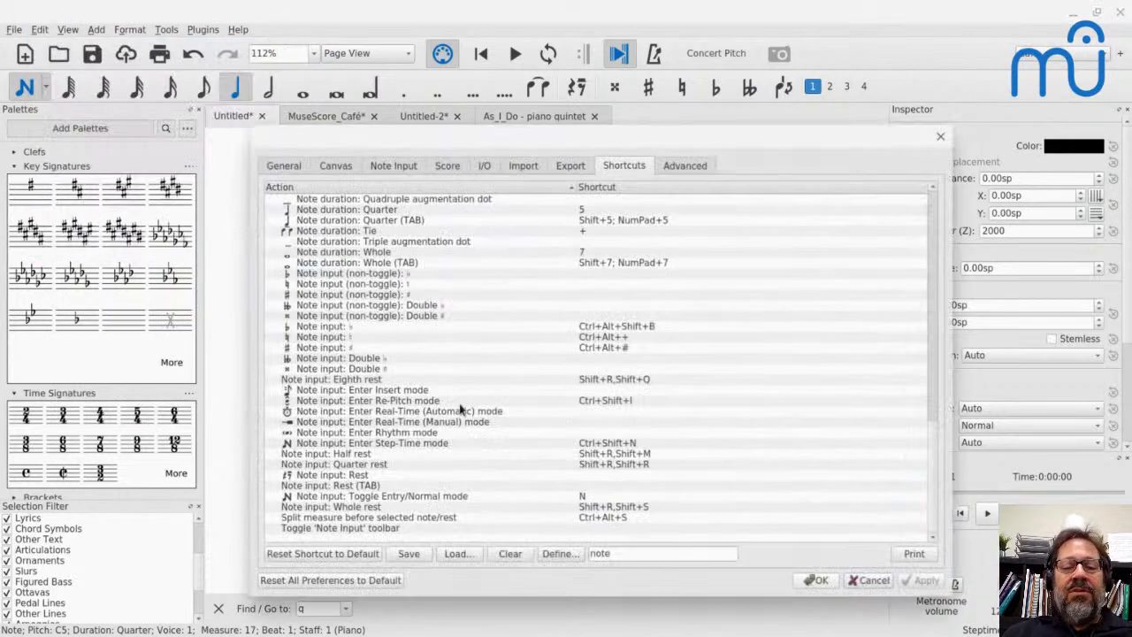
key(ctrl+a)
text(play)
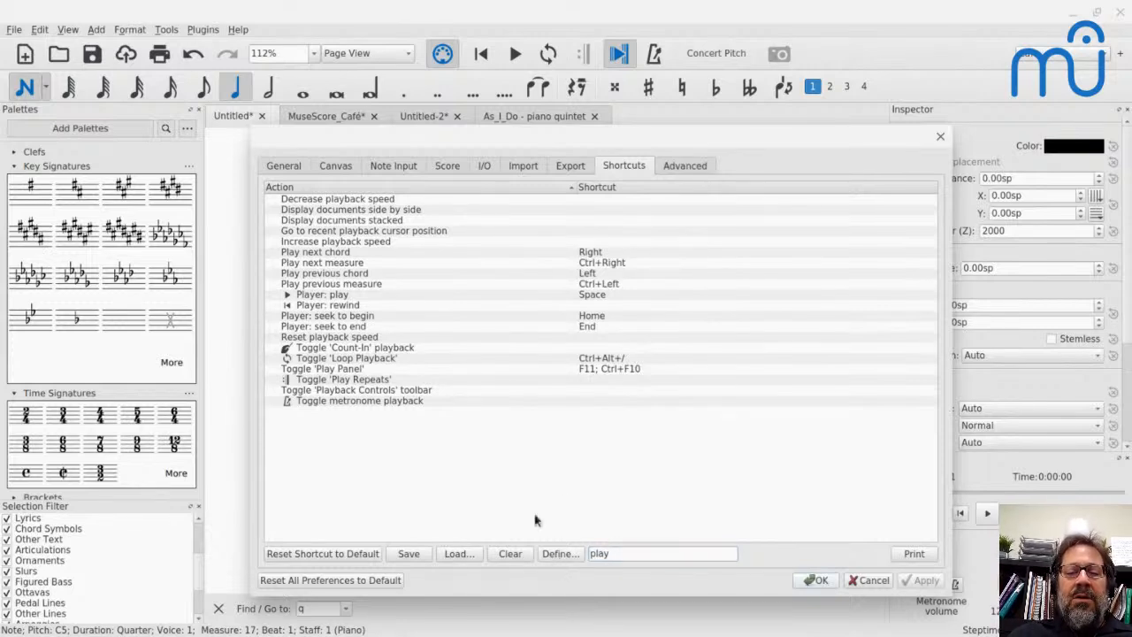
- Enter Ctrl+F4 as a new shortcut for the Toggle 'Play Panel' action, and cancel the definition without applying it
click(368, 372)
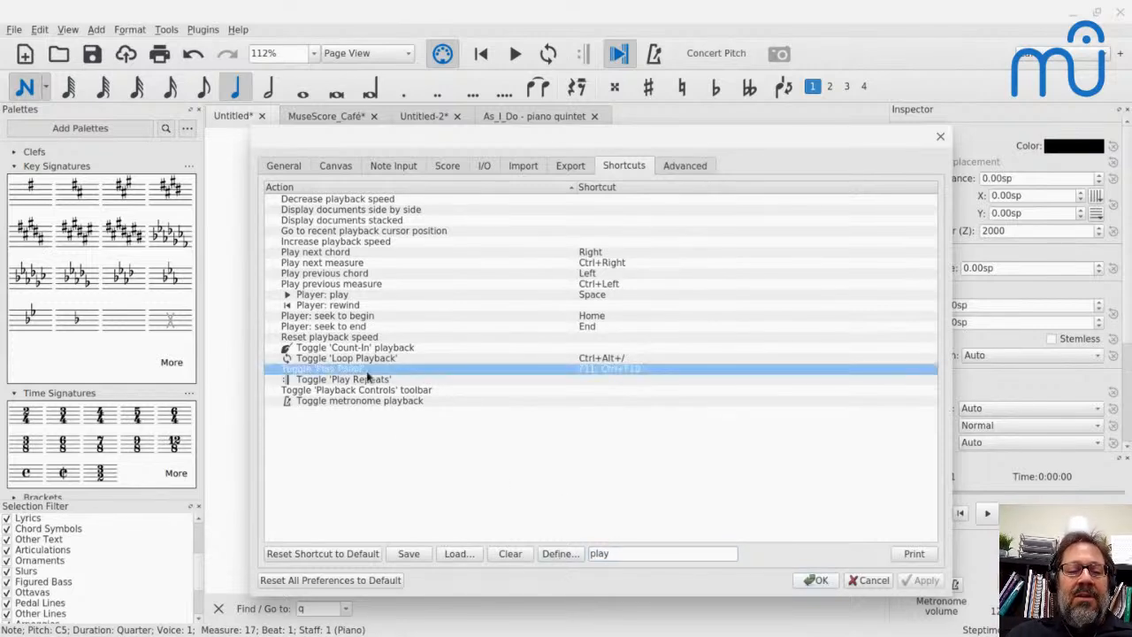
click(559, 554)
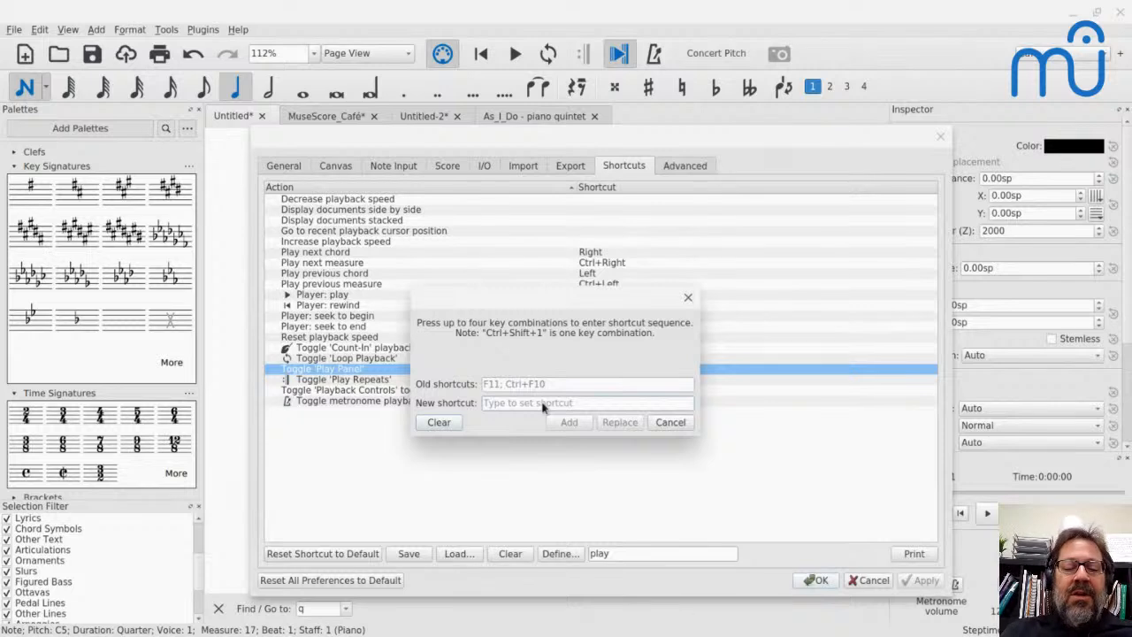
key(ctrl+F4)
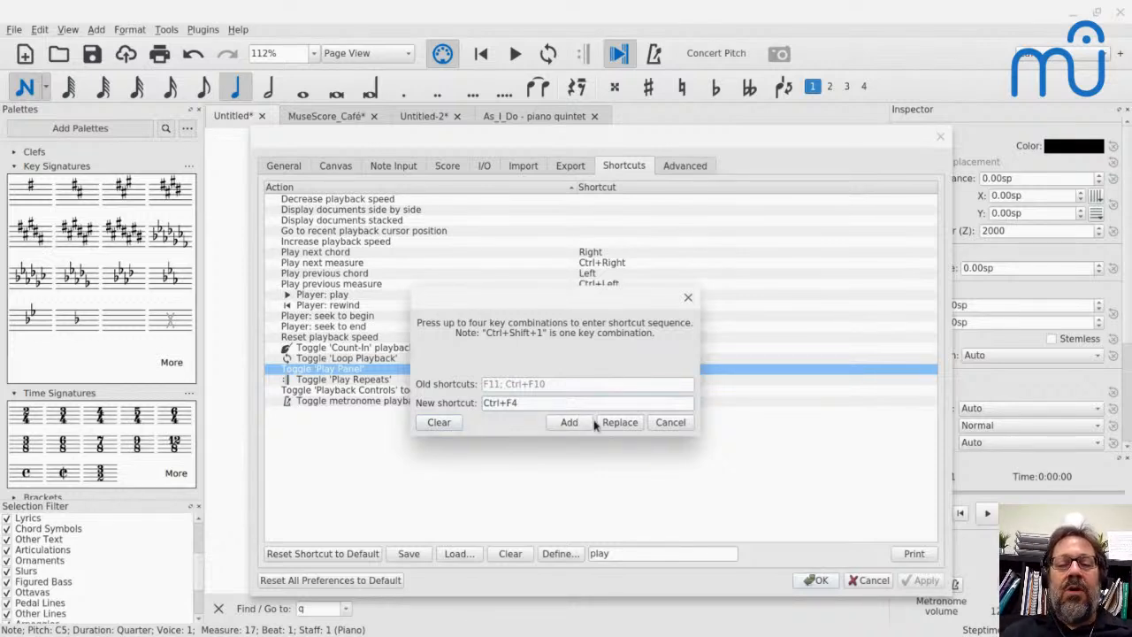
click(662, 423)
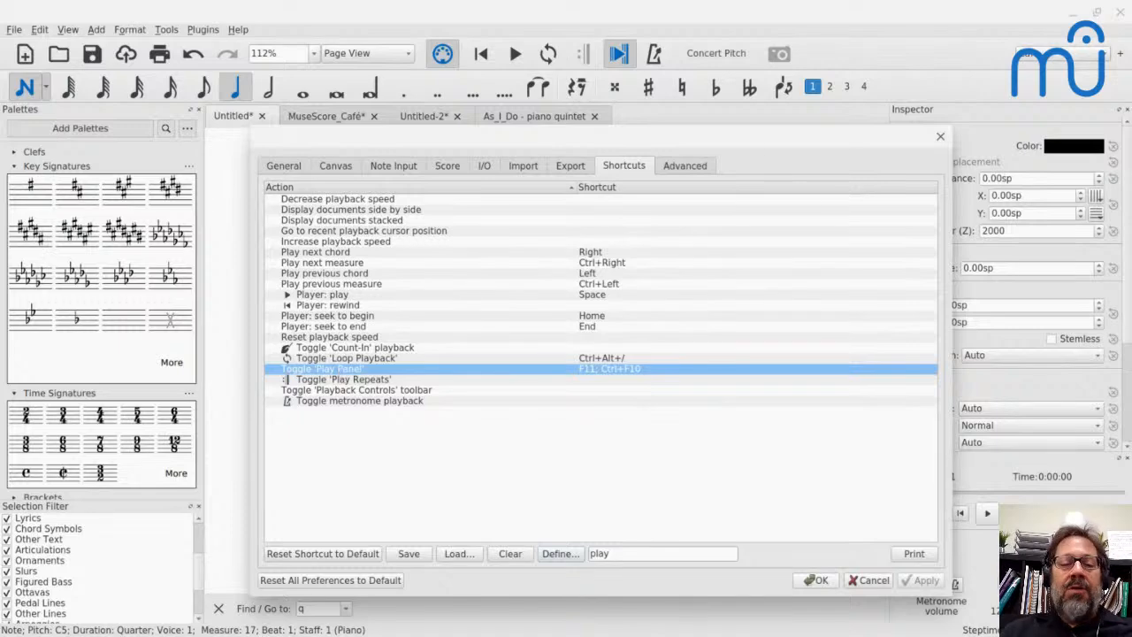
- Close the preferences and read the live-chat question about whether the interface keeps up with changed shortcuts
key(Escape)
key(Escape)
key(alt+Tab)
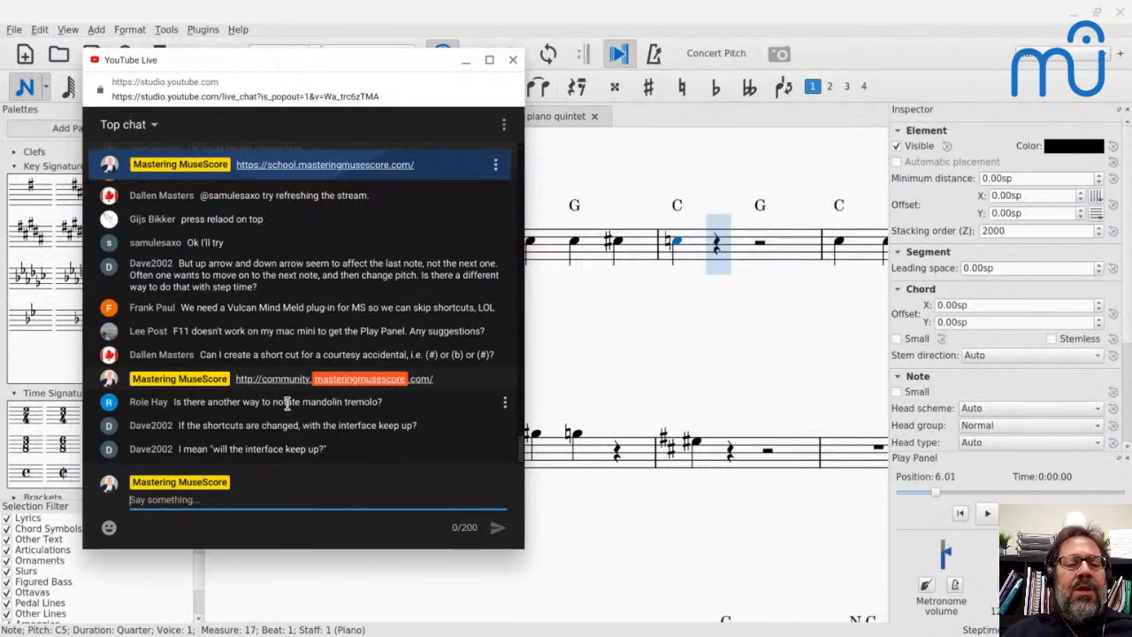
key(alt+Tab)
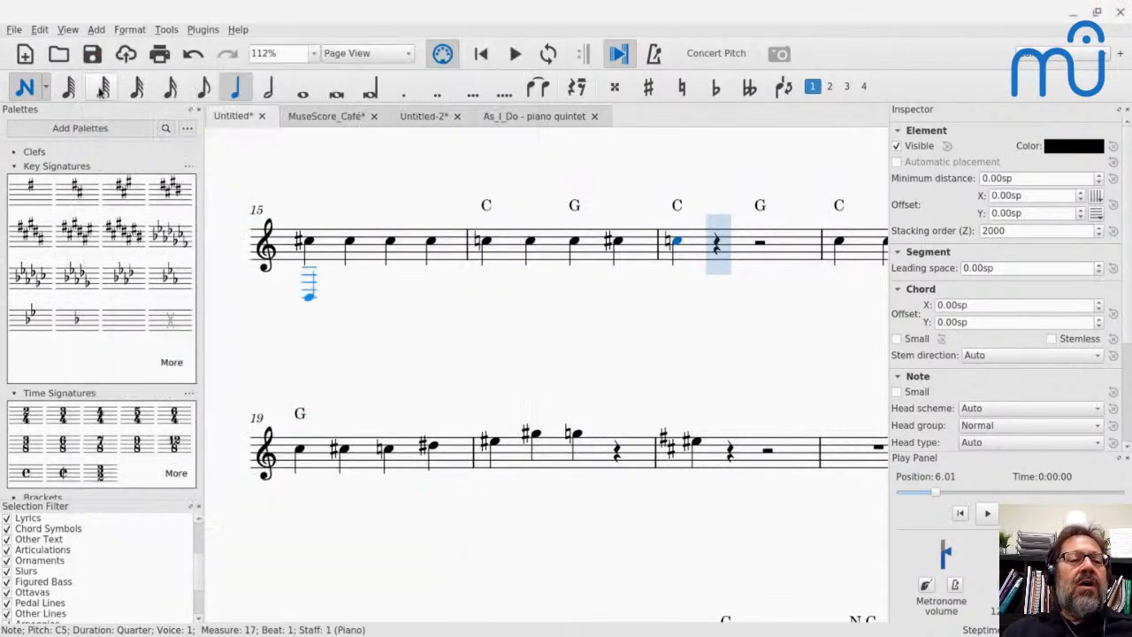
- Examine the shortcuts listed beside the Edit and Tools commands, leave note entry, and read the live-chat question on mandolin tremolo
click(65, 30)
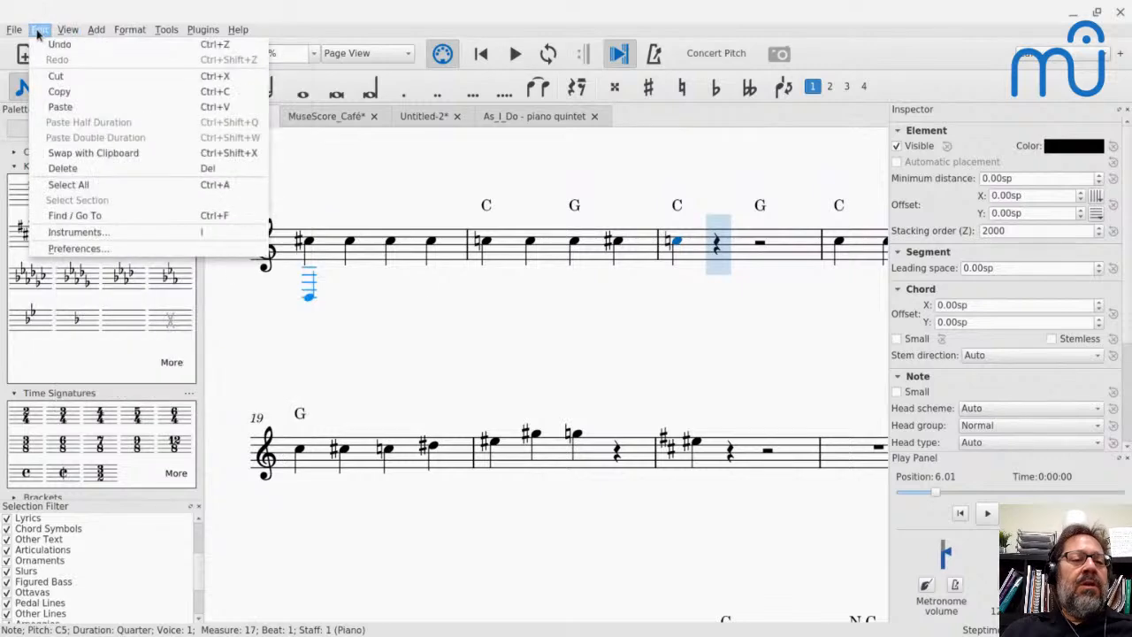
mouse_move(25, 30)
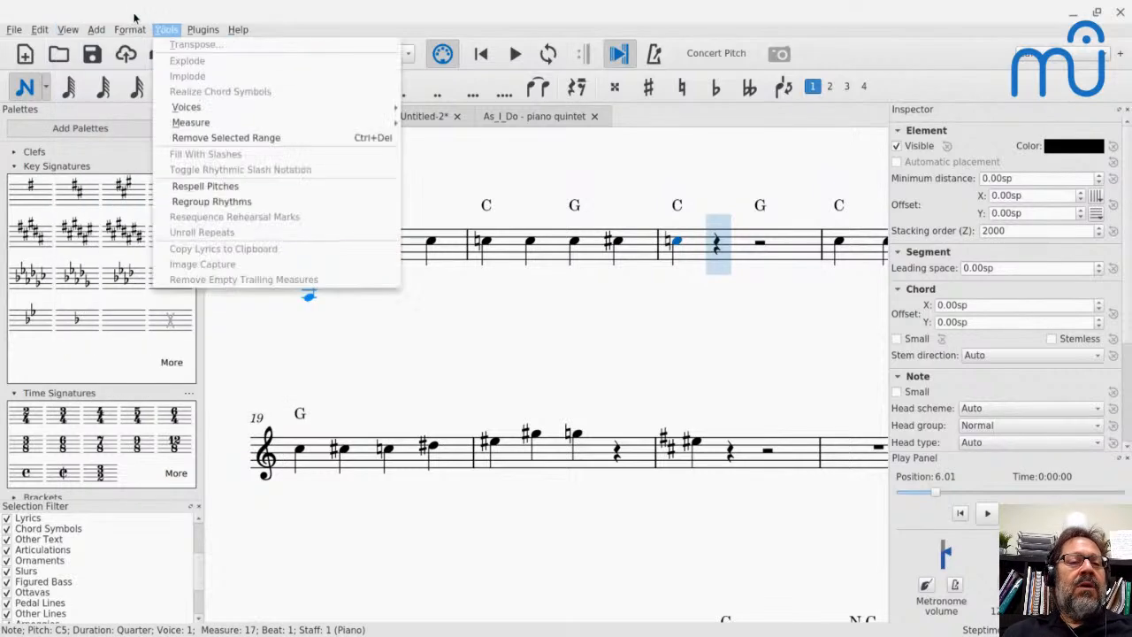
mouse_move(128, 34)
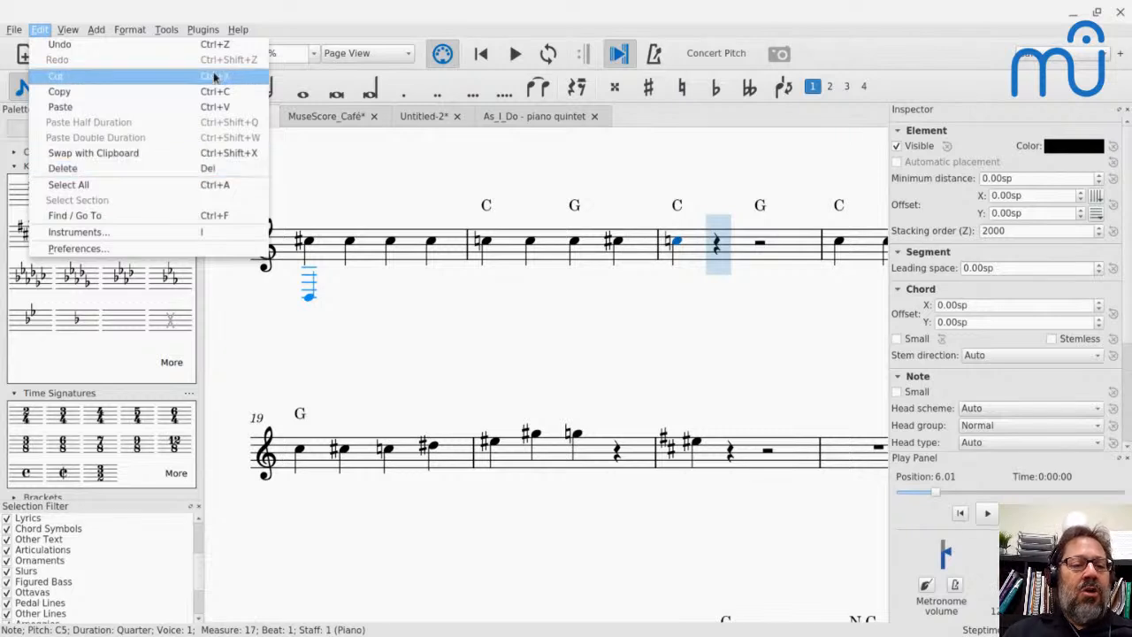
key(Escape)
key(Escape)
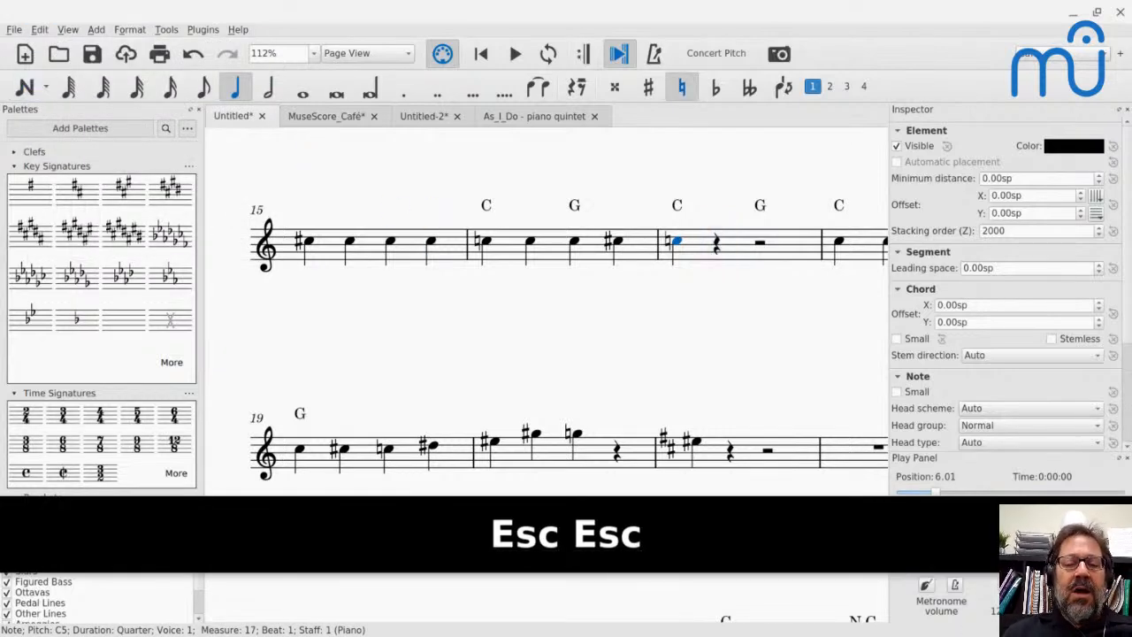
key(alt+Tab)
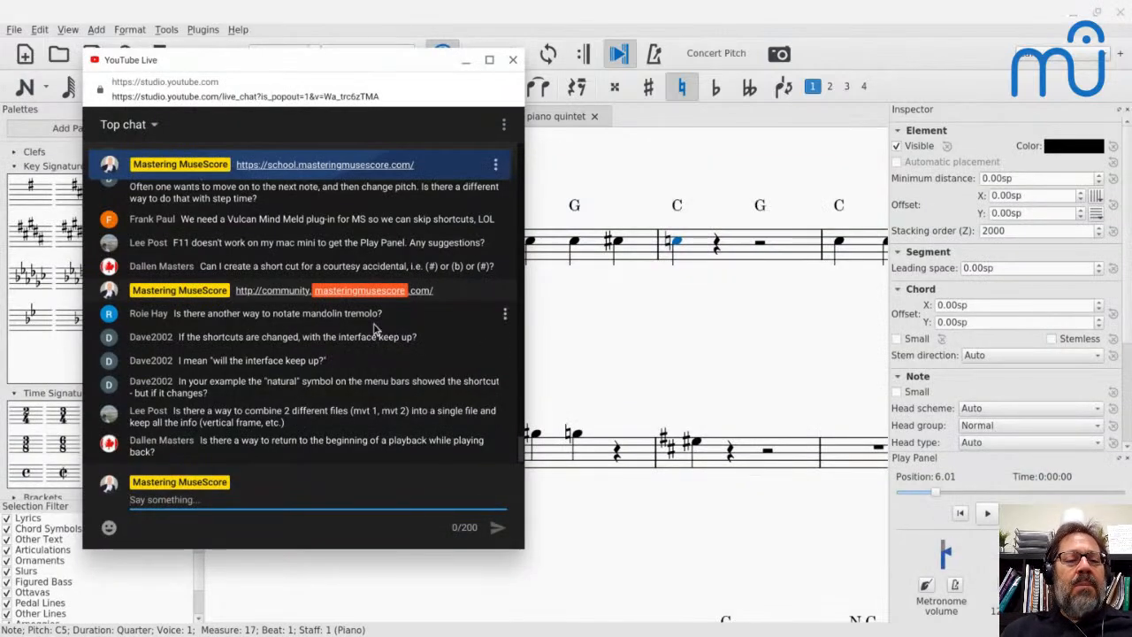
key(alt+Tab)
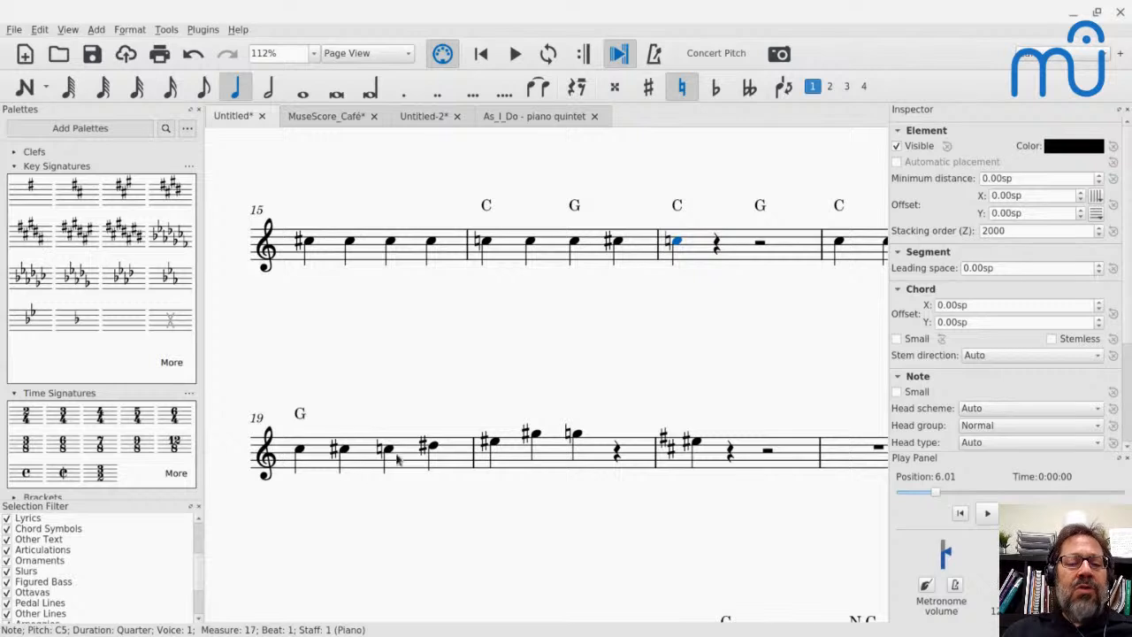
- With the first note of measure 20 selected, close the Selection Filter and switch to the Advanced workspace
click(495, 446)
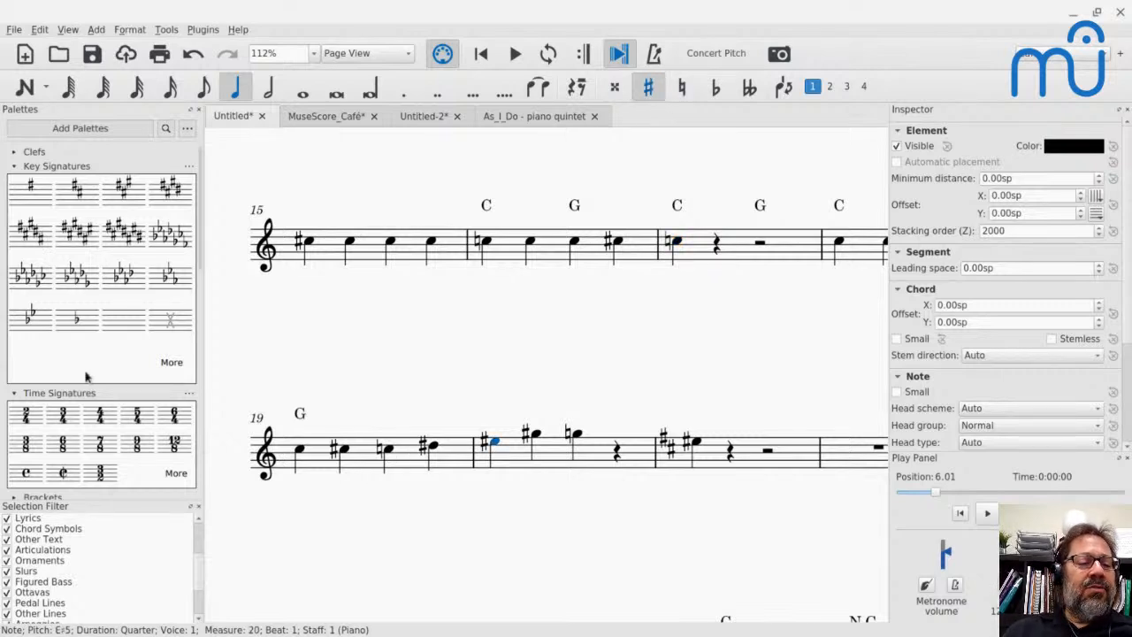
click(15, 393)
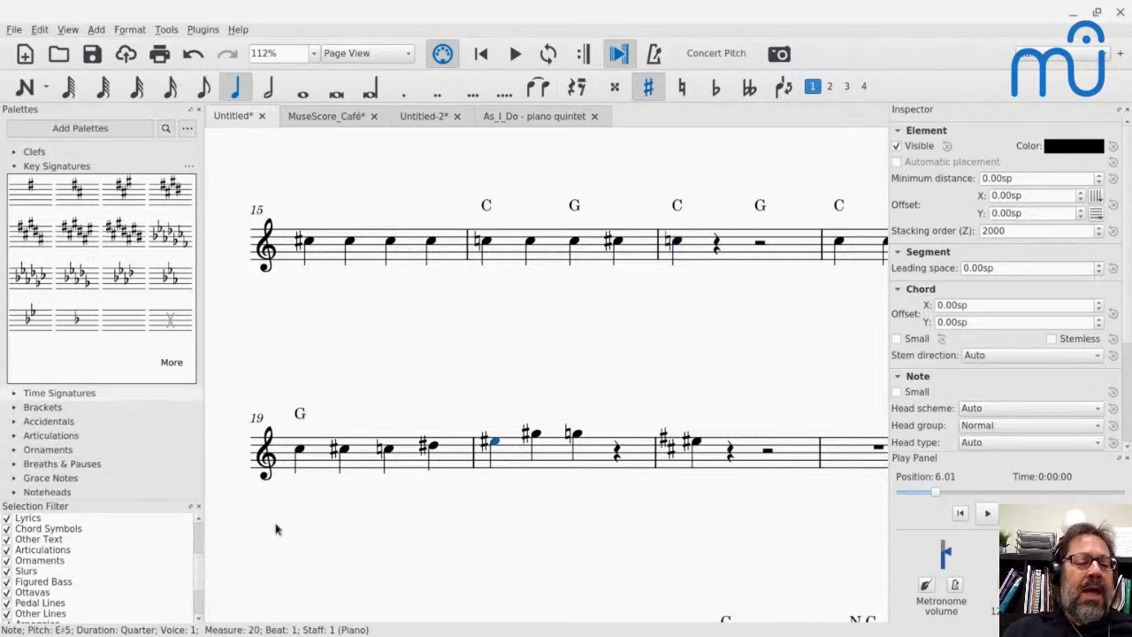
click(198, 506)
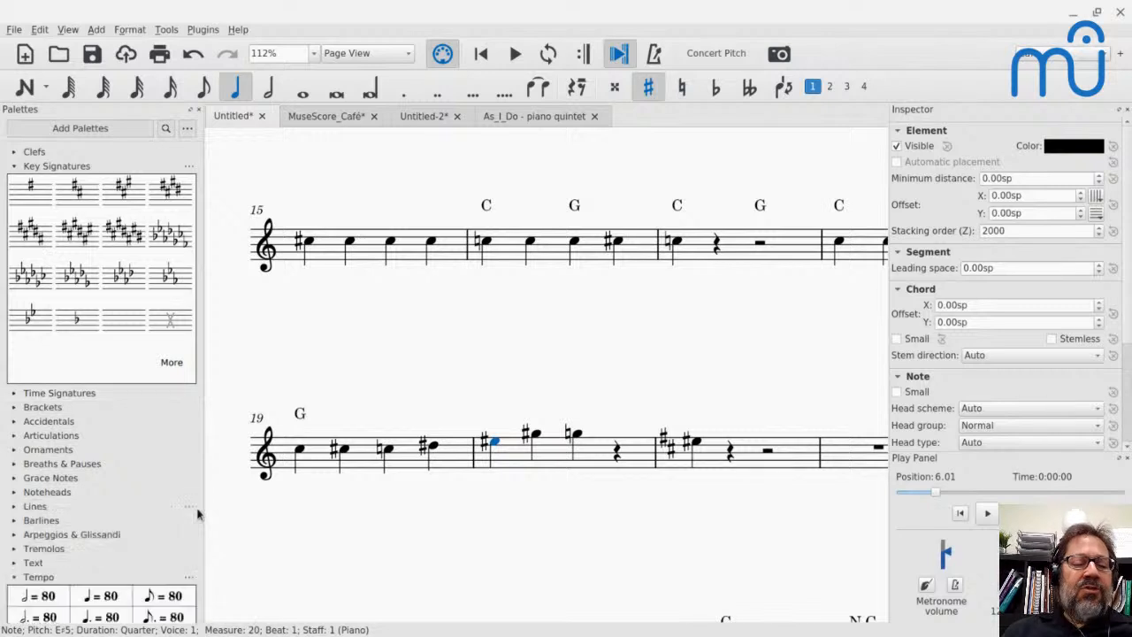
click(1044, 55)
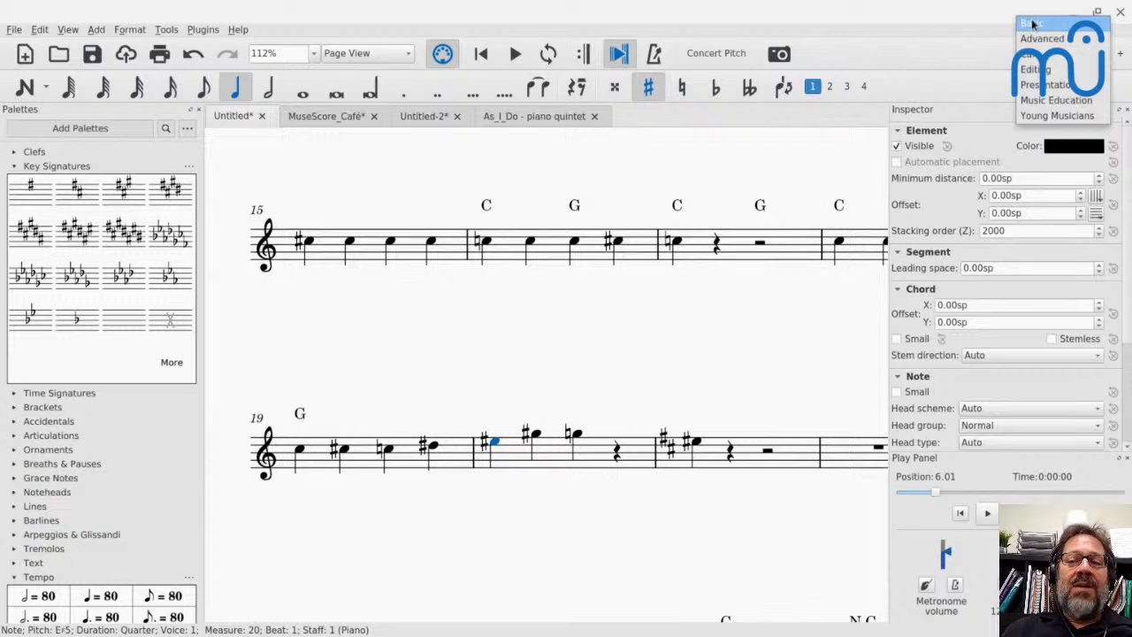
click(1034, 44)
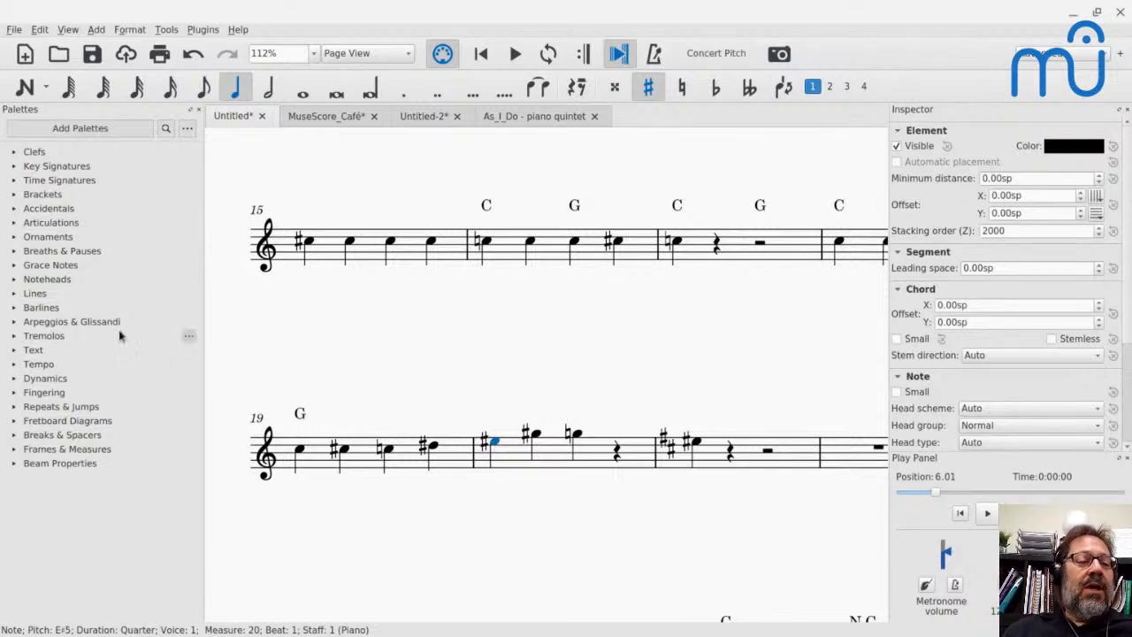
- Add a 32nd through stem tremolo to the first note of measure 20 and play it back
click(14, 336)
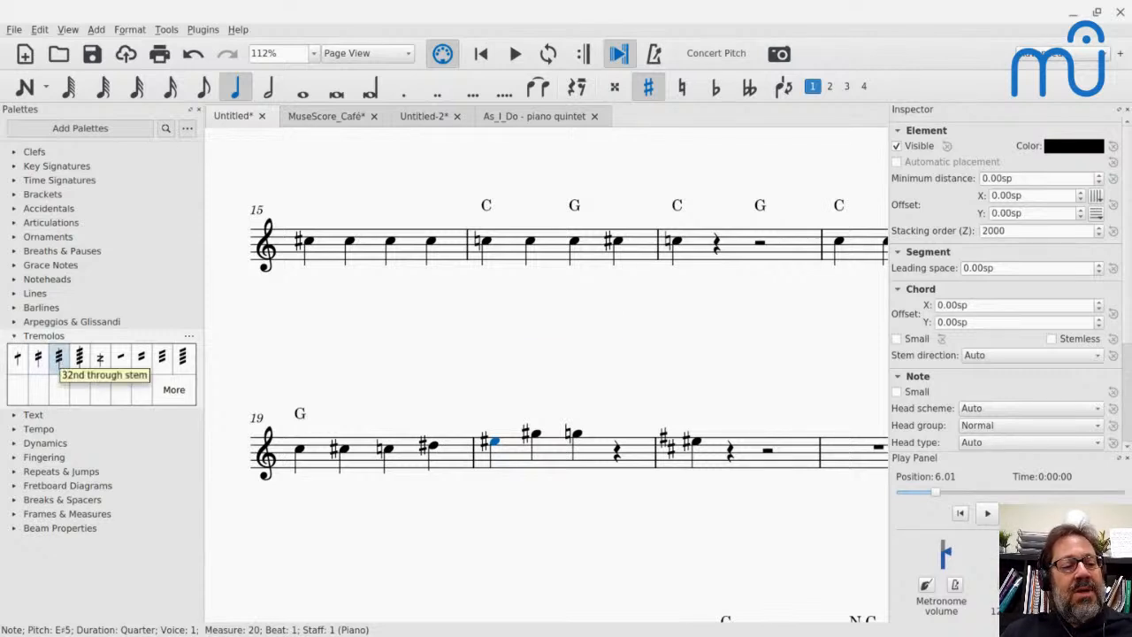
click(60, 359)
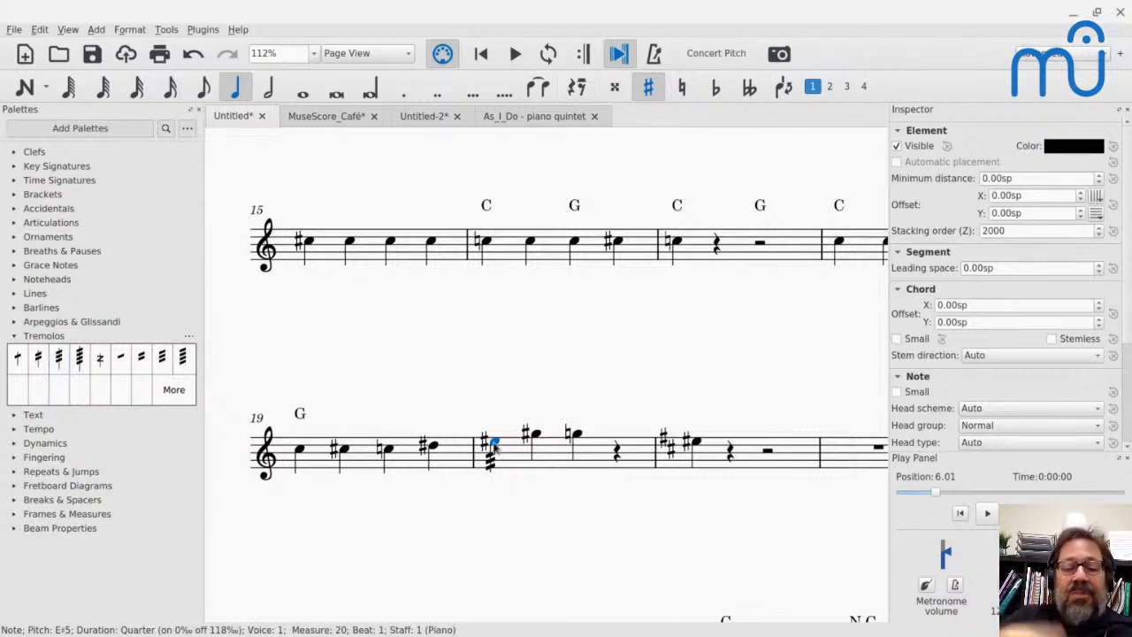
key(space)
key(space)
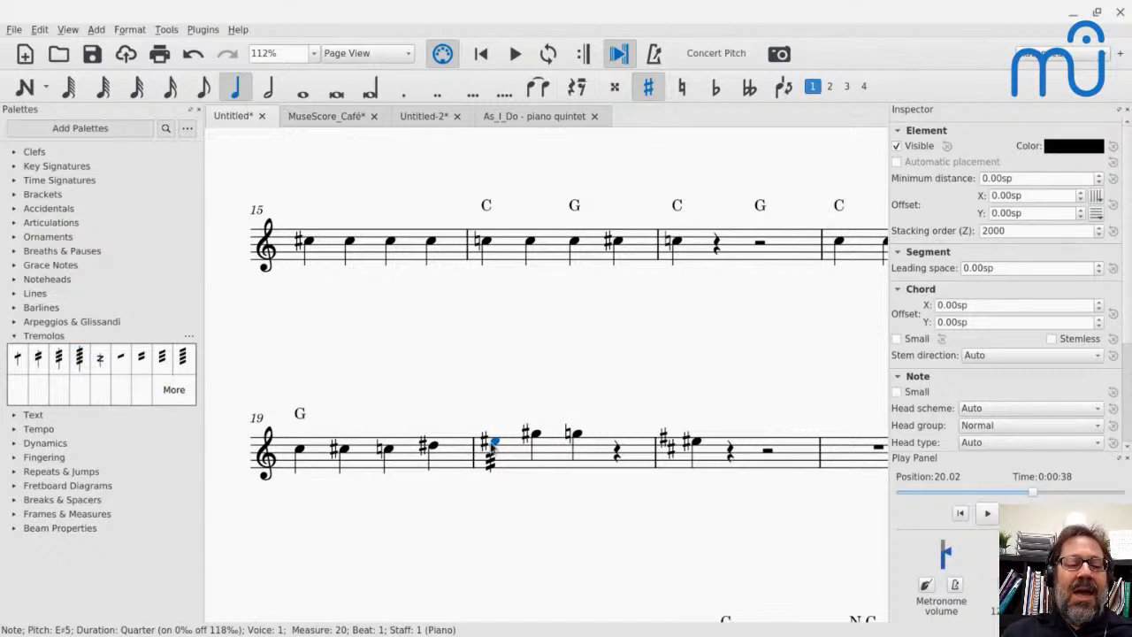
- Change the note's tremolo to 64th through stem and play it back
click(79, 358)
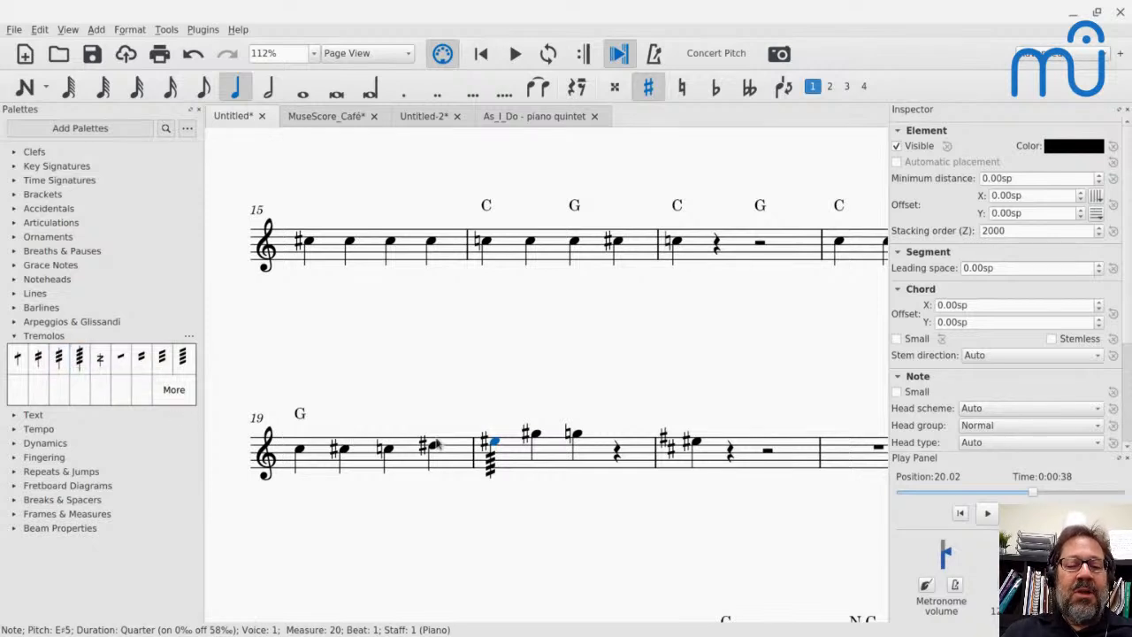
key(space)
key(space)
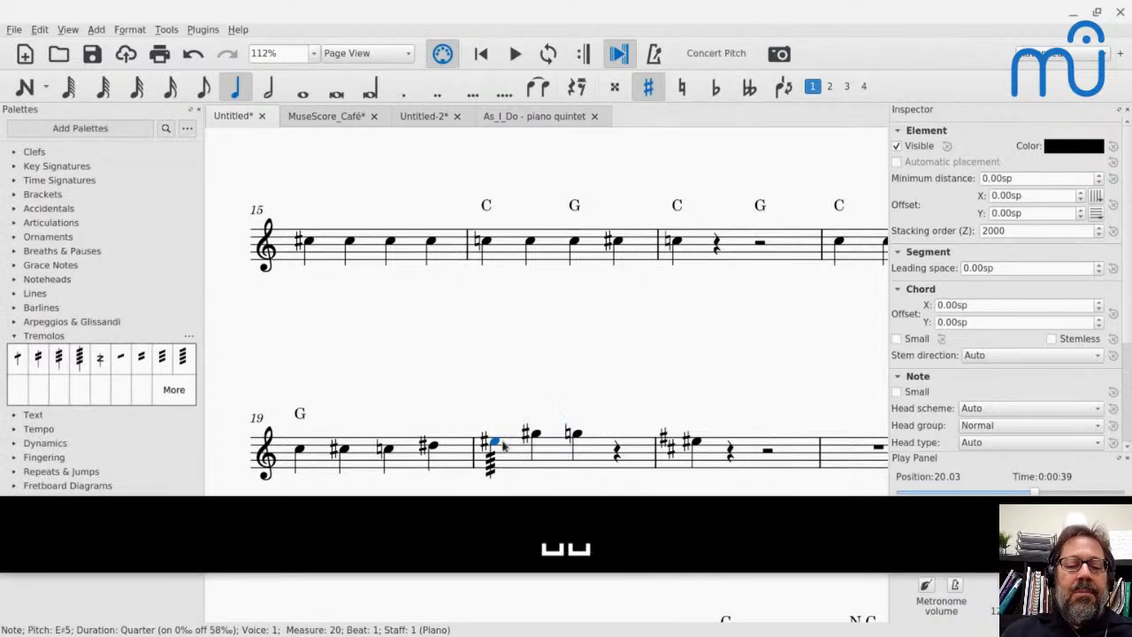
key(space)
key(space)
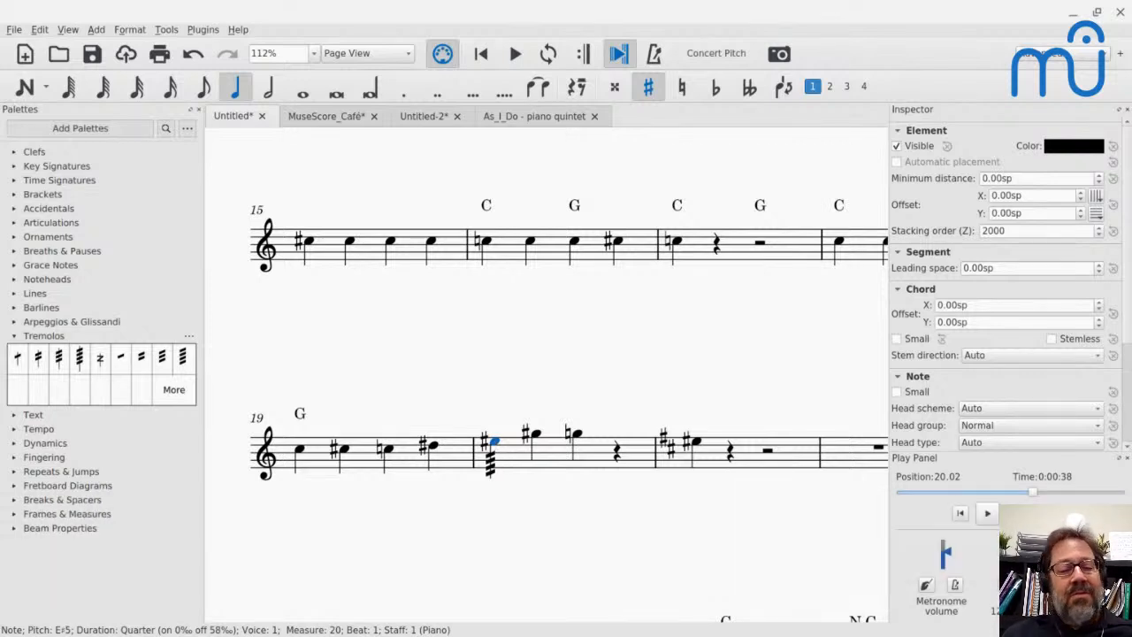
- Make the 64th tremolo invisible and search the master palette's symbols for "trem"
click(494, 461)
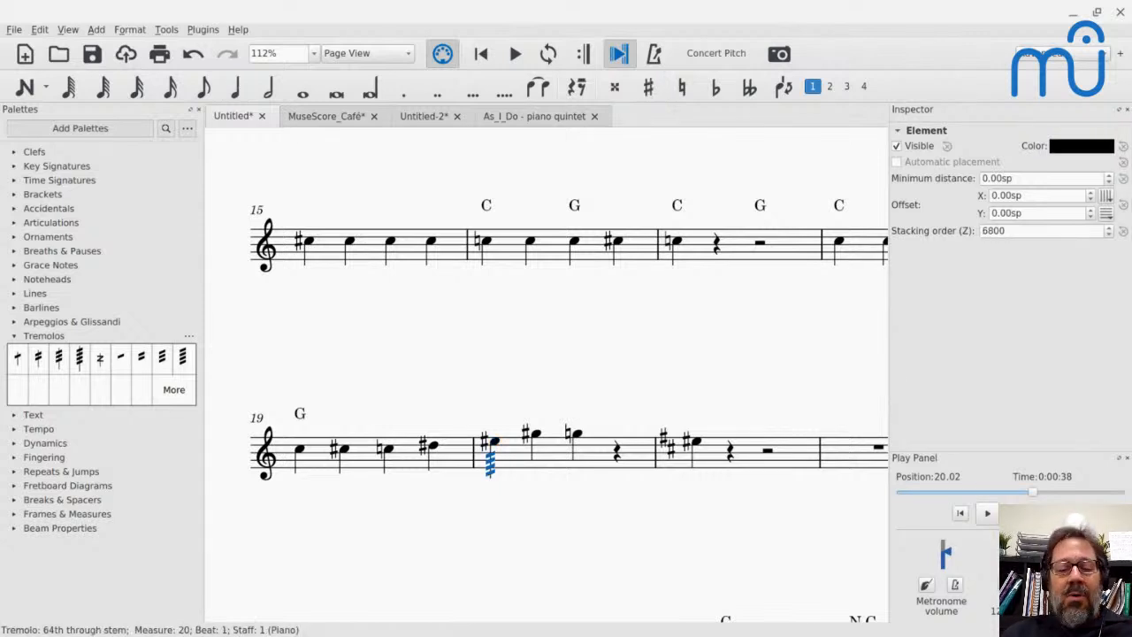
key(v)
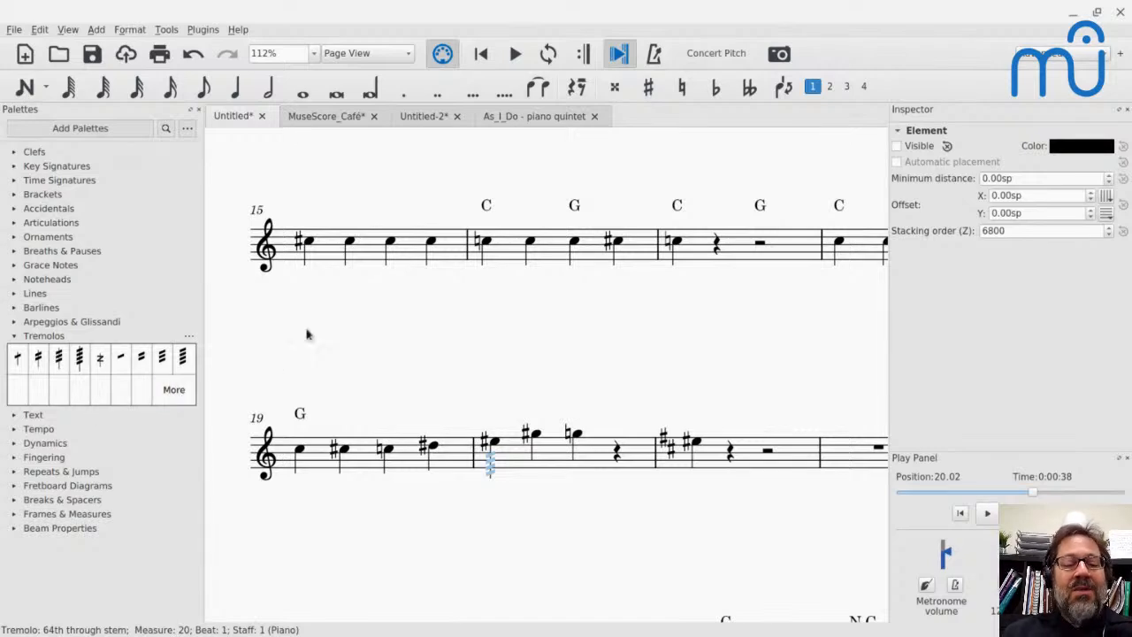
key(z)
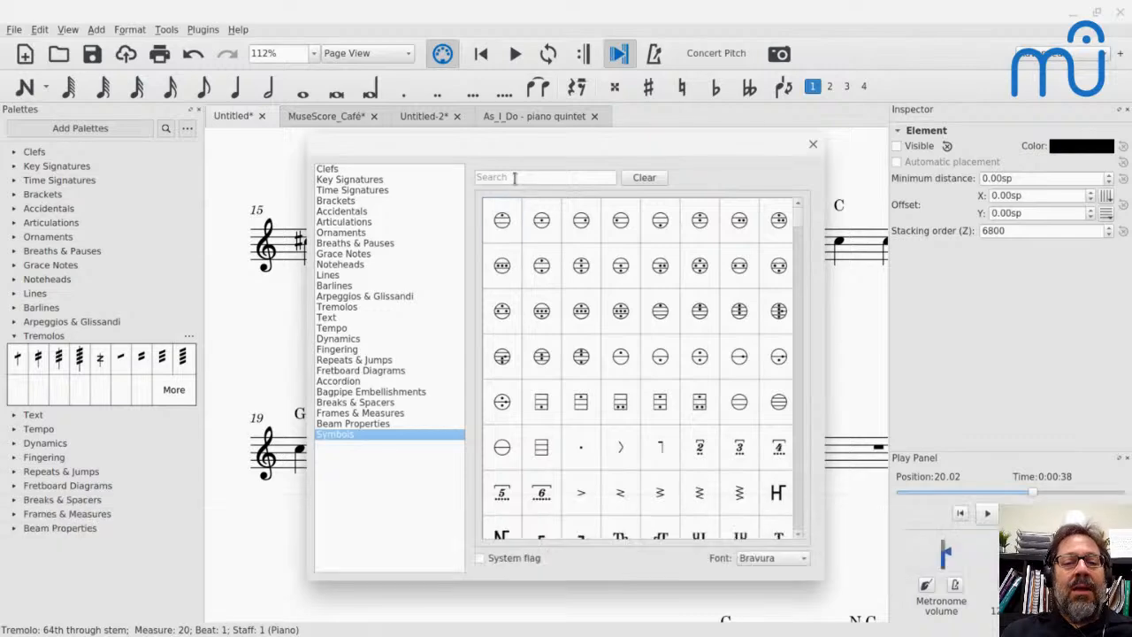
click(514, 177)
text(trem)
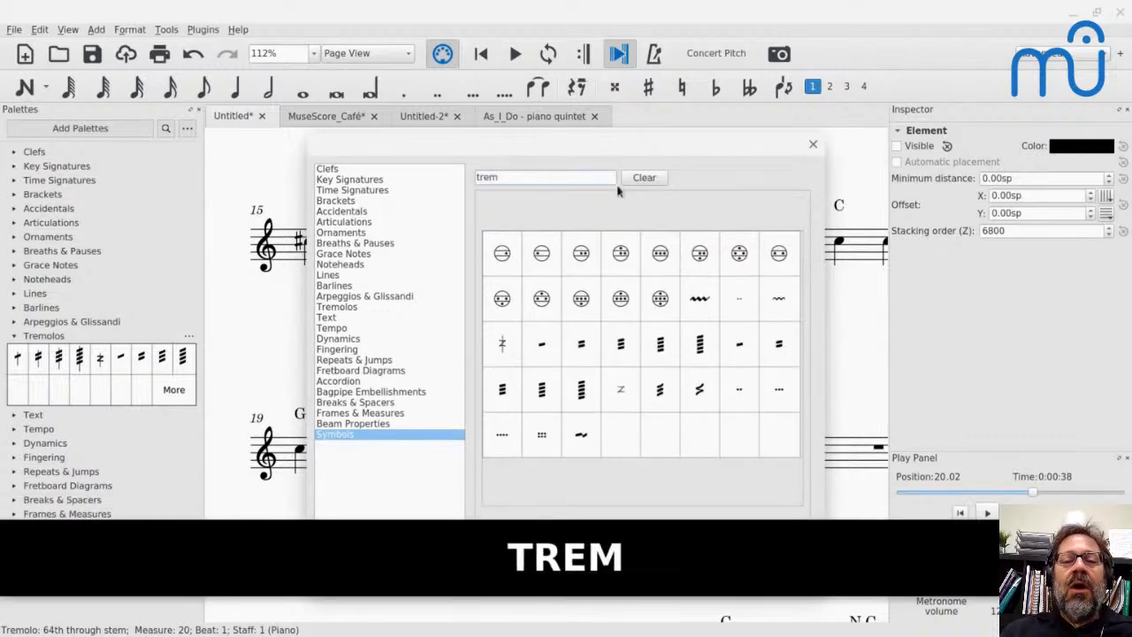
drag(579, 140, 885, 149)
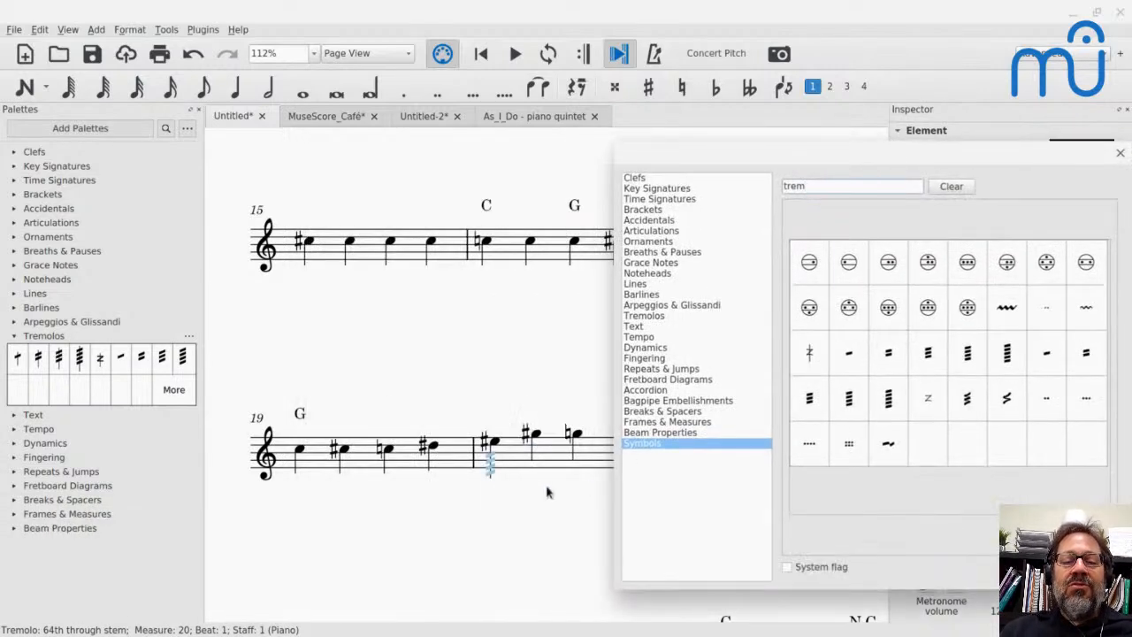
- Attach the three-slash tremolo symbol to the first note of measure 20 and move it down over the hidden tremolo on the stem
click(493, 441)
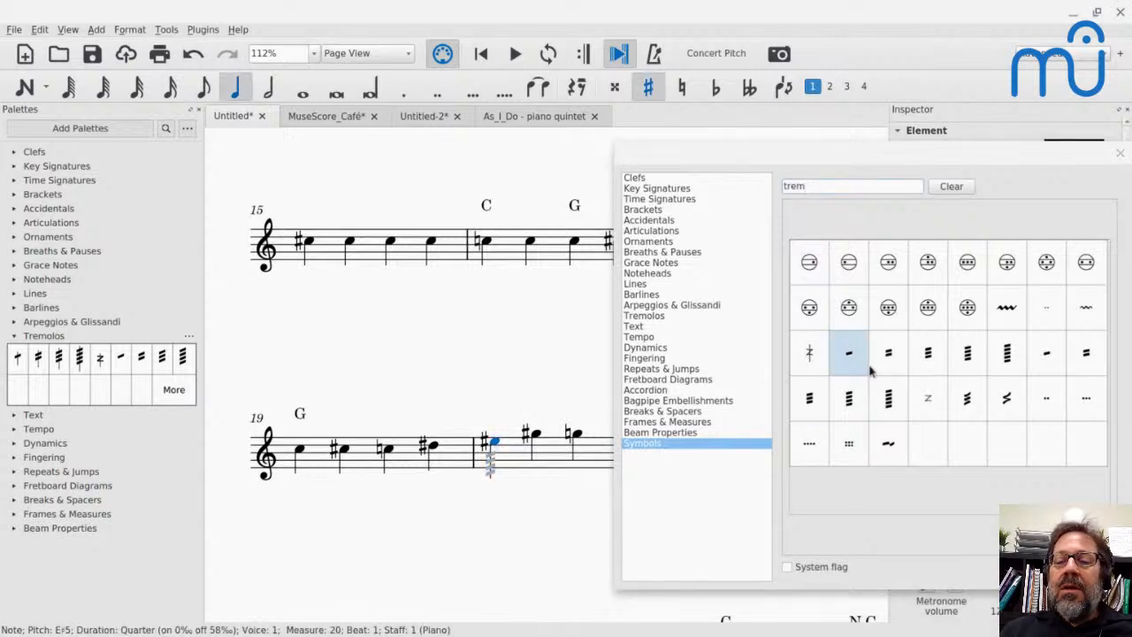
double_click(945, 372)
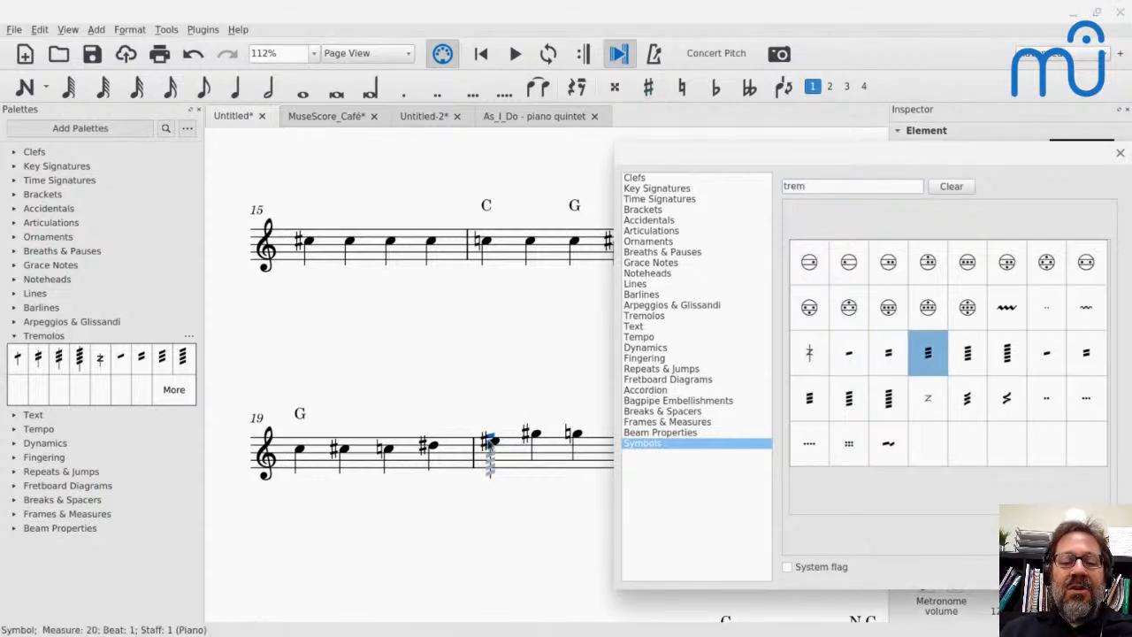
drag(489, 440, 489, 462)
click(535, 286)
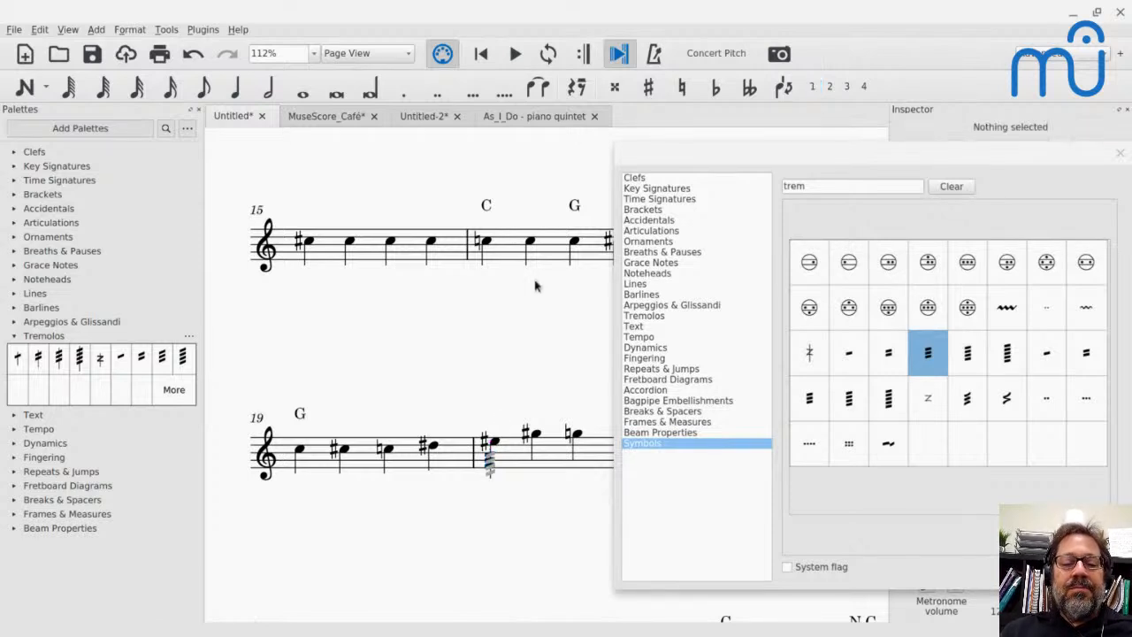
scroll(536, 286, up, 5)
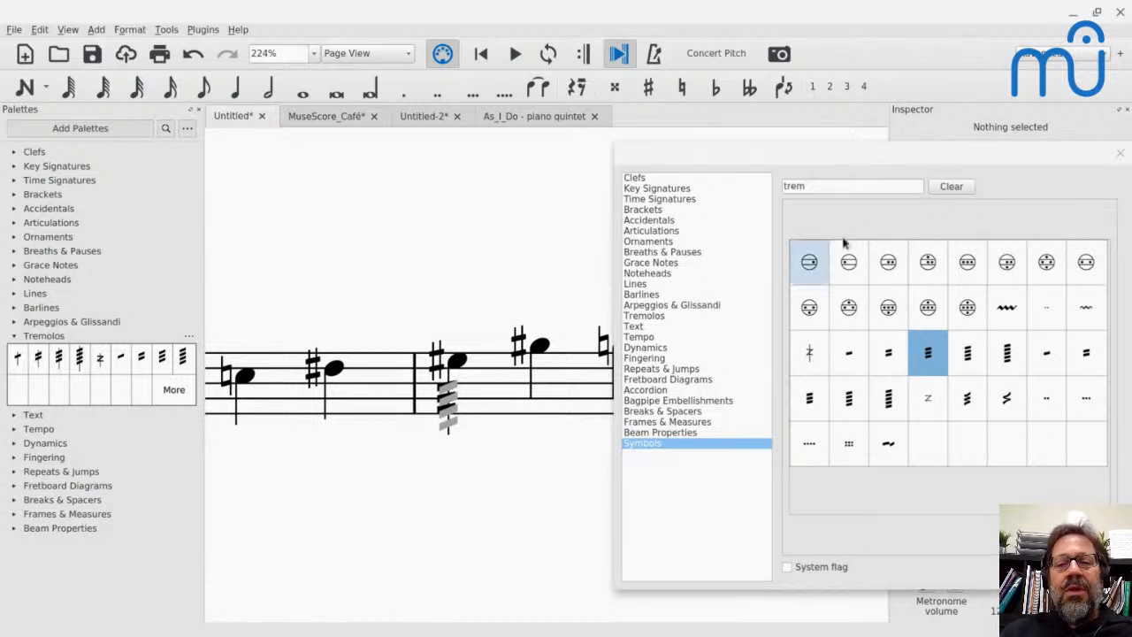
drag(912, 159, 768, 157)
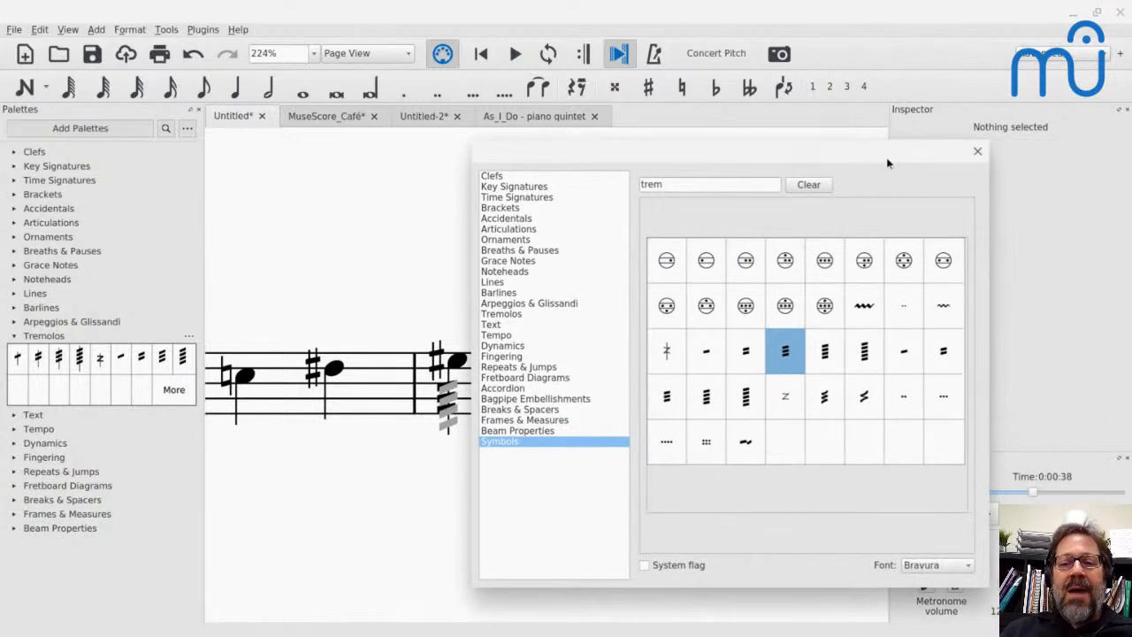
click(978, 152)
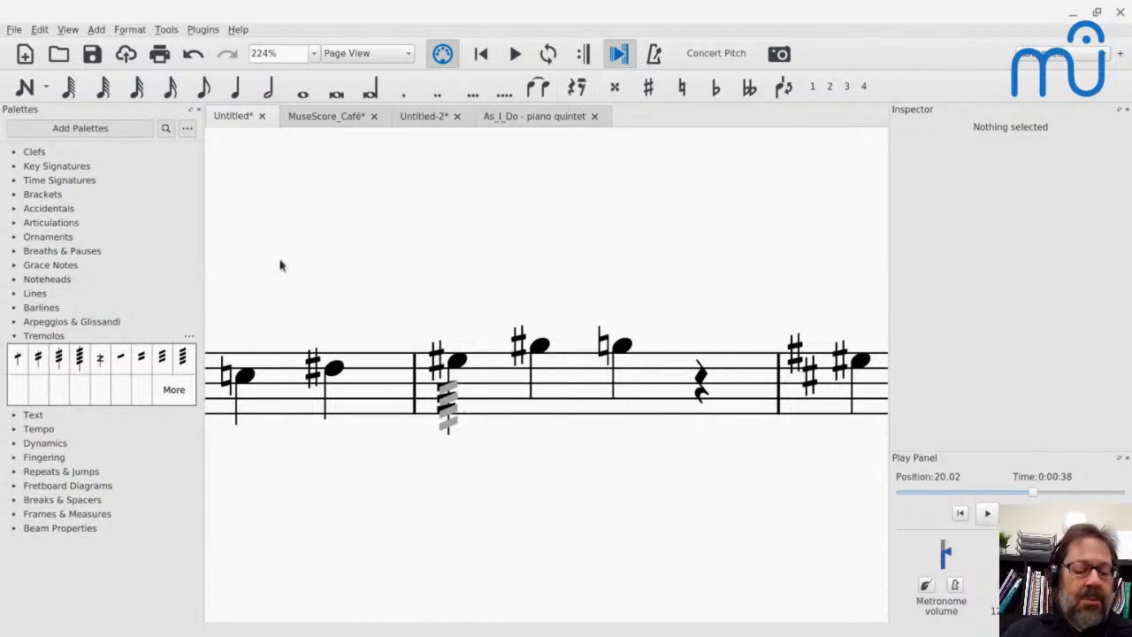
- Read the live-chat question on restarting during playback, and demonstrate it by playing measure 20 and jumping to the score's beginning
key(alt+Tab)
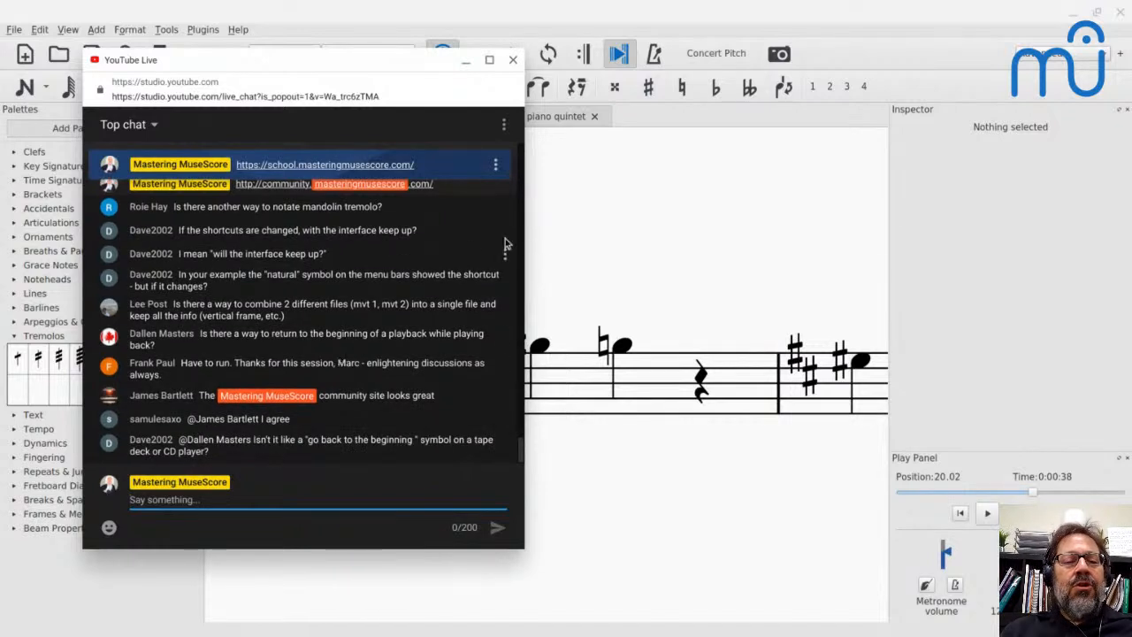
click(551, 223)
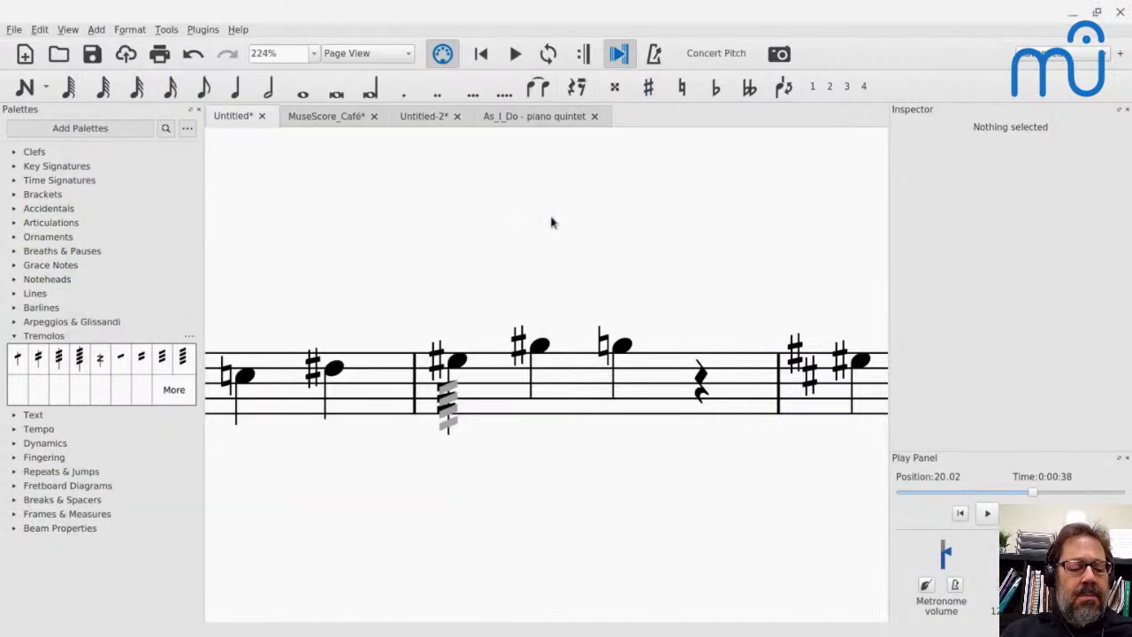
click(505, 372)
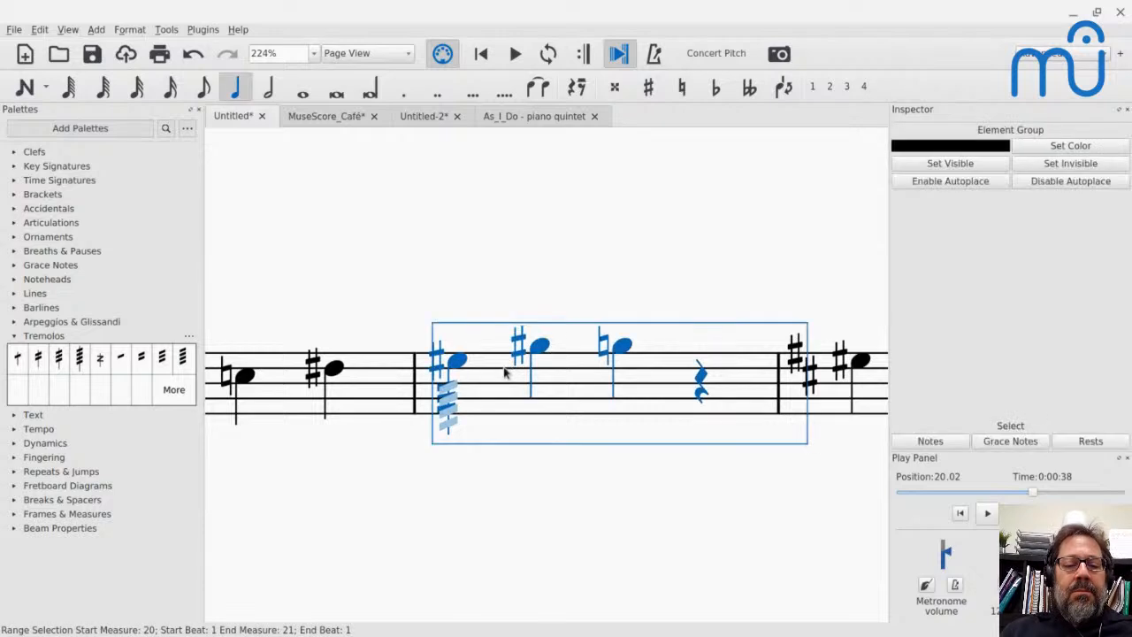
key(space)
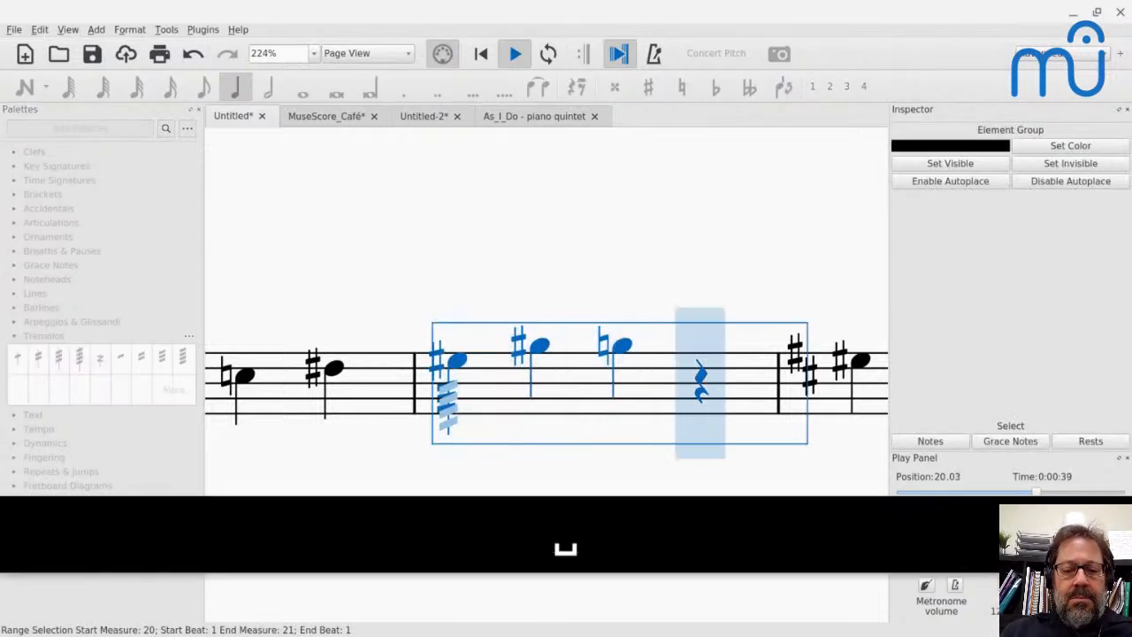
key(Home)
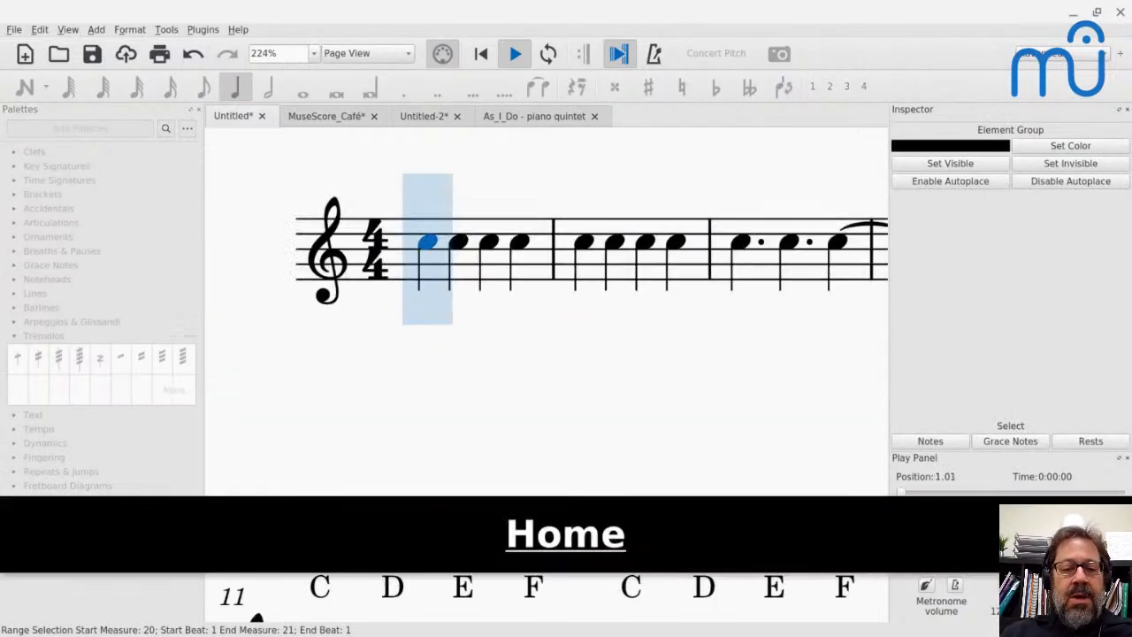
- Stop the playback and read the new messages in the YouTube live chat
key(space)
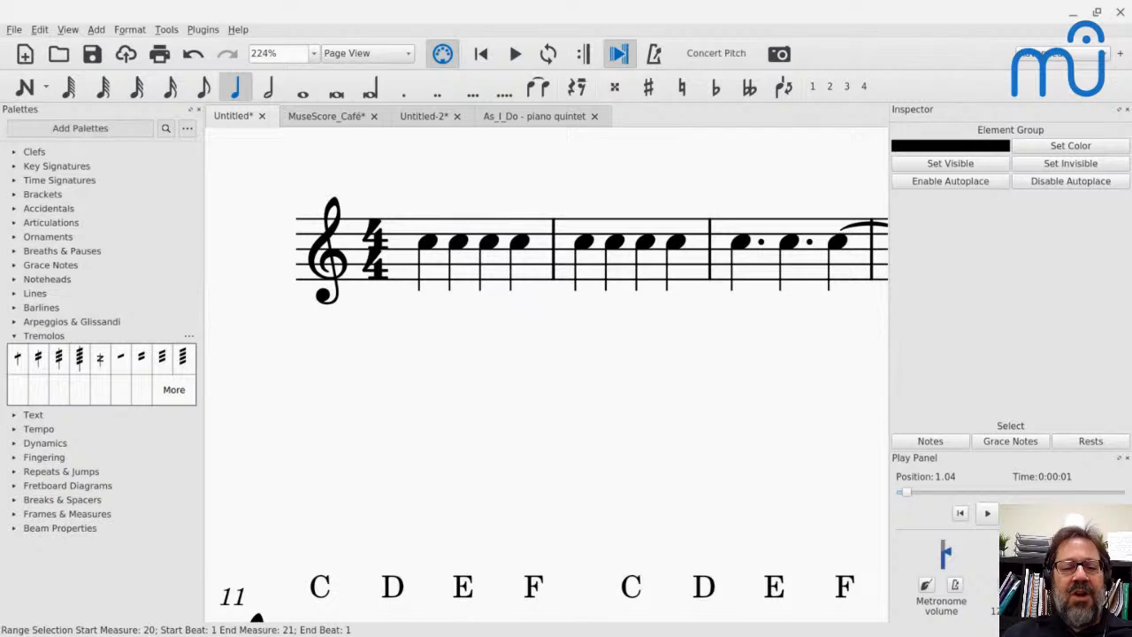
key(alt+Tab)
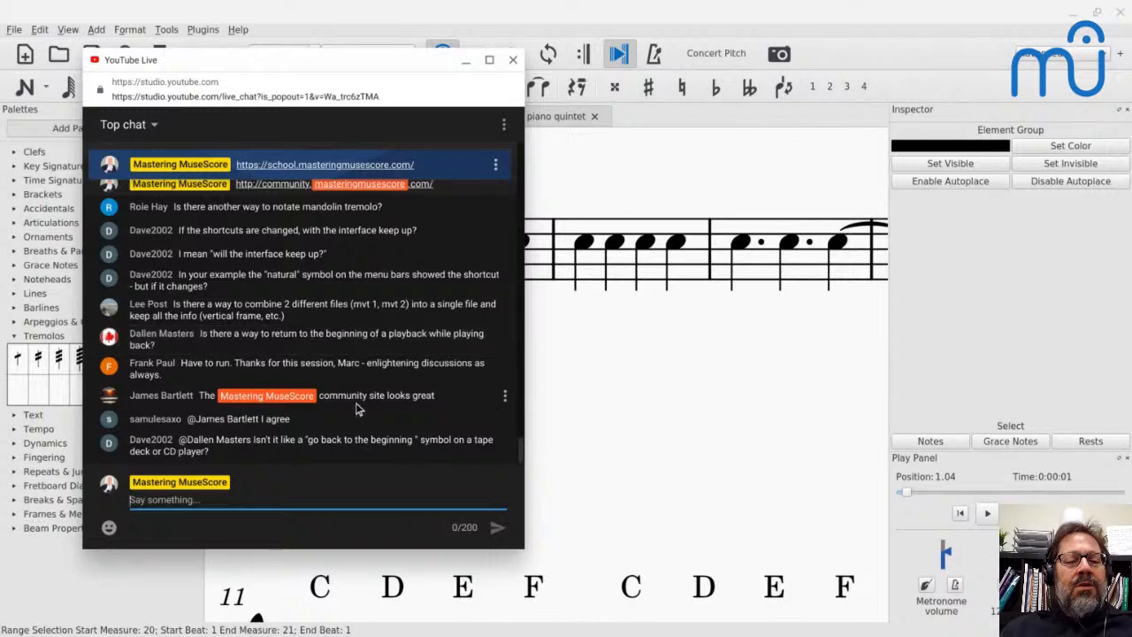
- Play the score in MuseScore and rewind to the beginning during playback with both the main and Play Panel rewind controls, then stop
key(alt+Tab)
key(space)
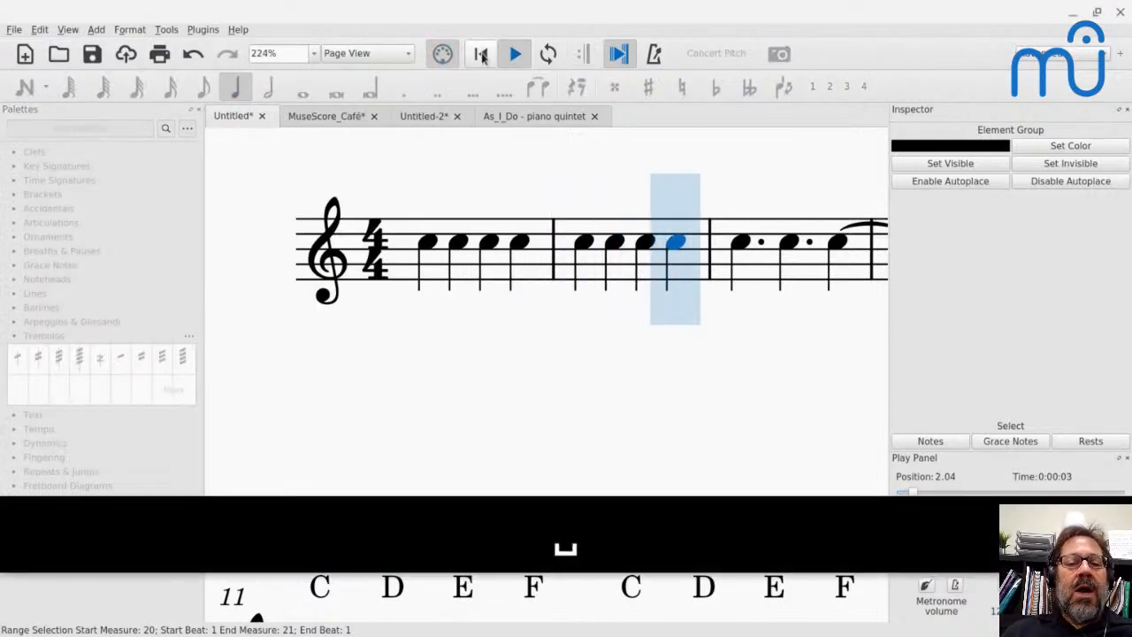
click(482, 54)
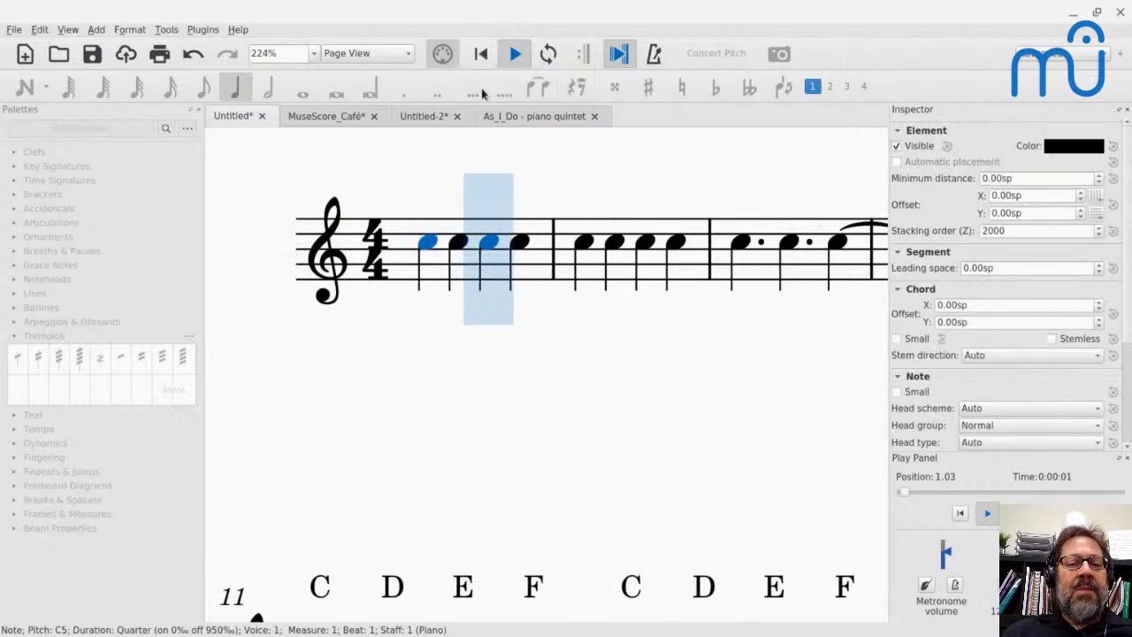
click(481, 54)
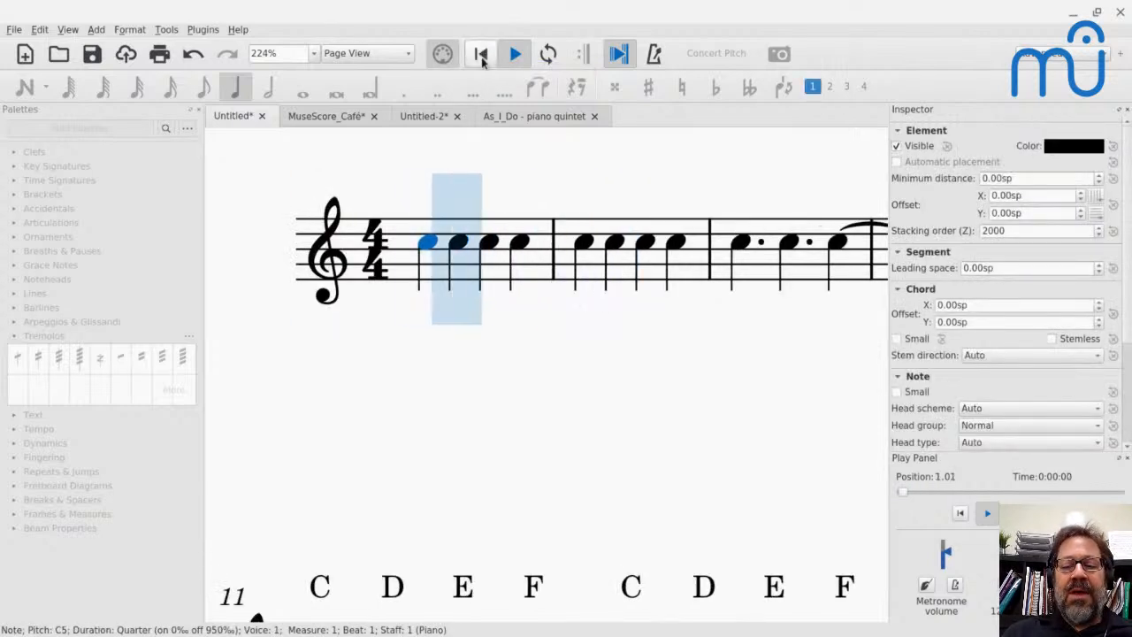
click(961, 514)
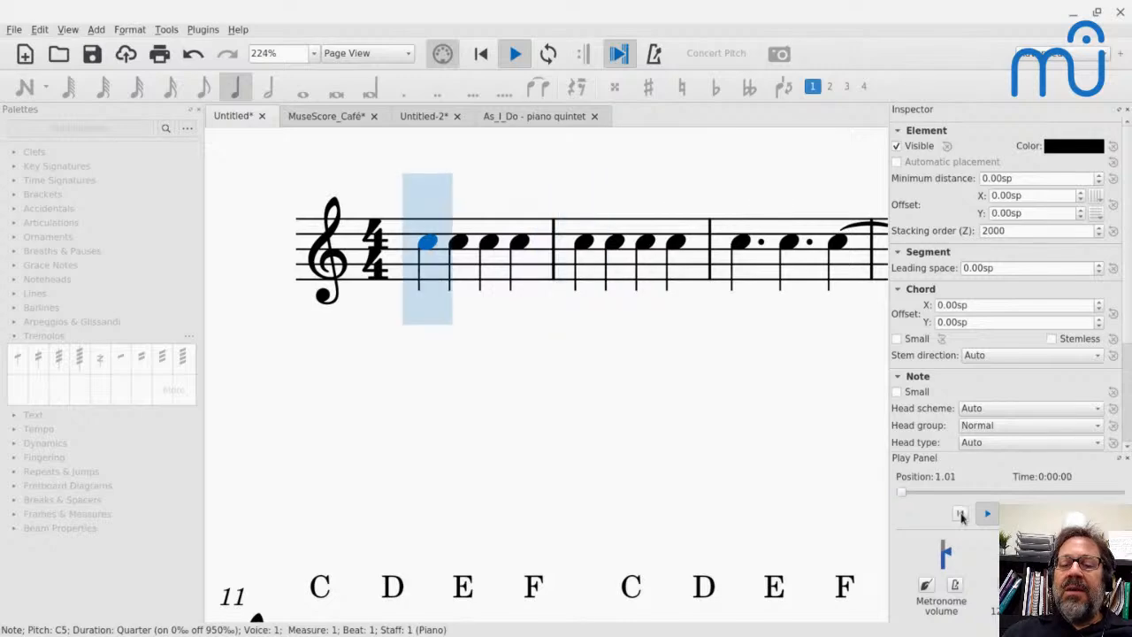
key(space)
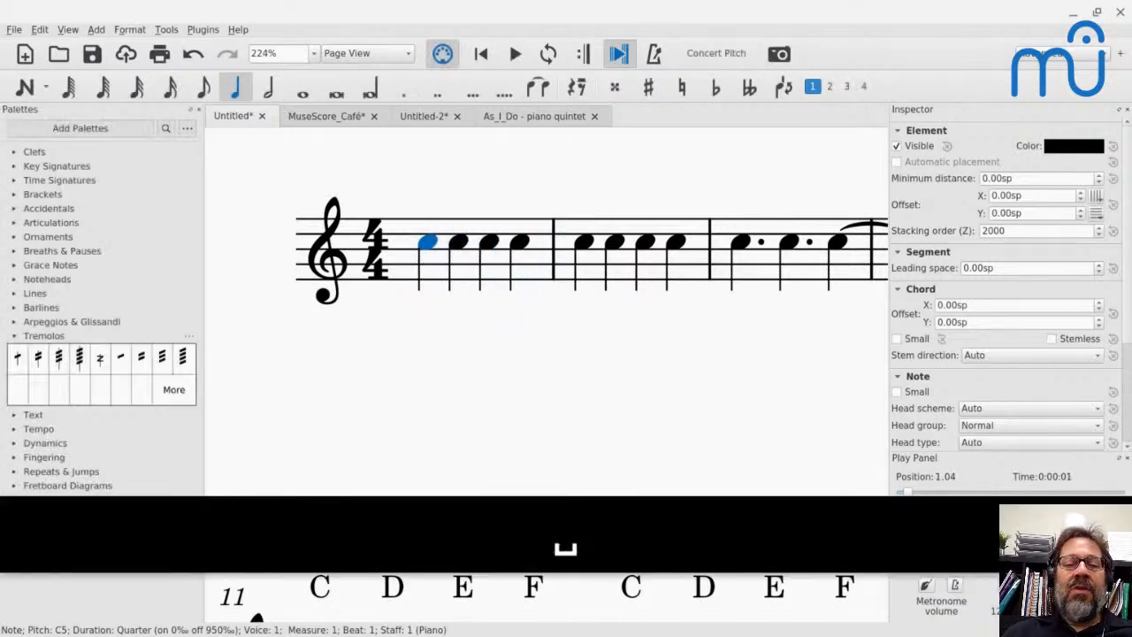
- Switch to Chrome and load community.masteringmusescore.com in the new tab
key(alt+Tab)
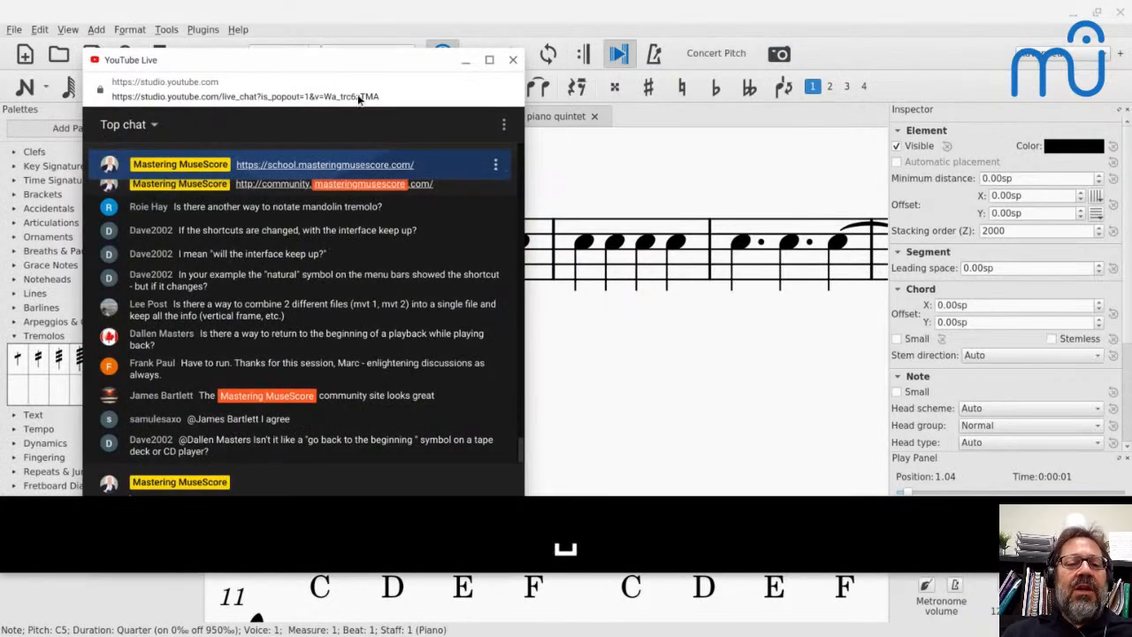
key(alt+Tab)
key(alt+Tab)
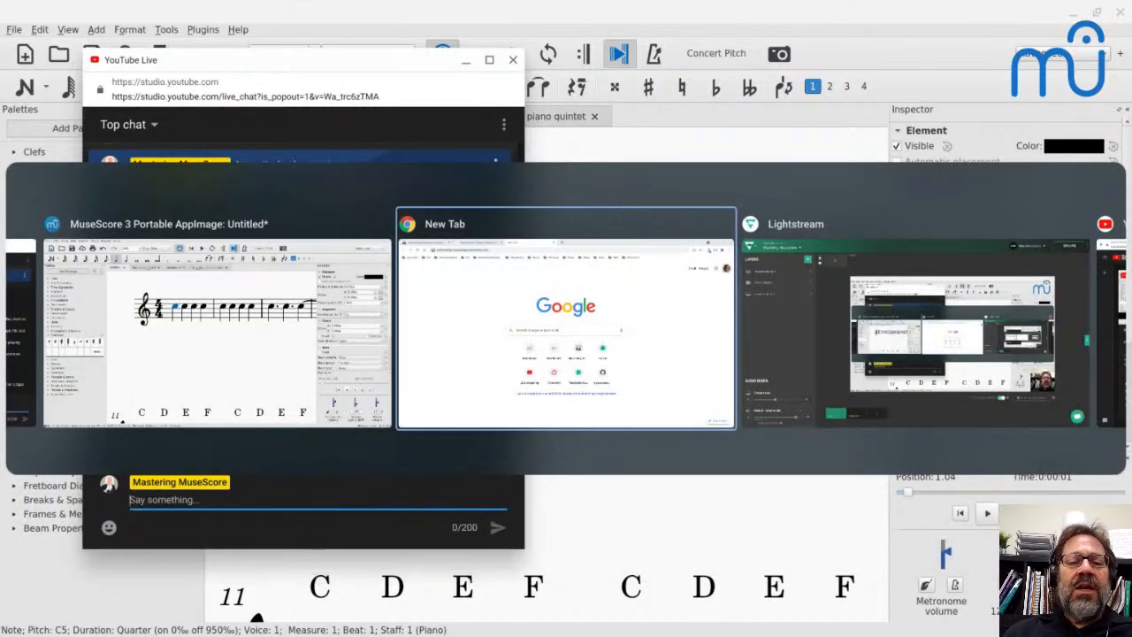
key(alt+Tab)
key(alt+Tab)
key(alt+shift+Tab)
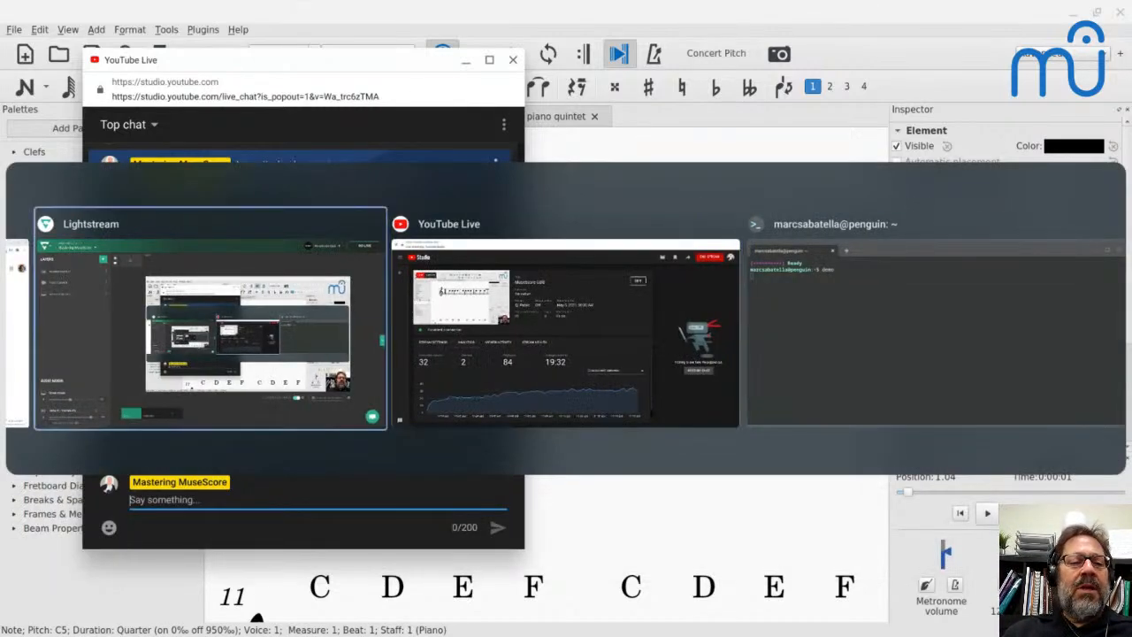
key(alt+shift+Tab)
key(alt+shift+Tab)
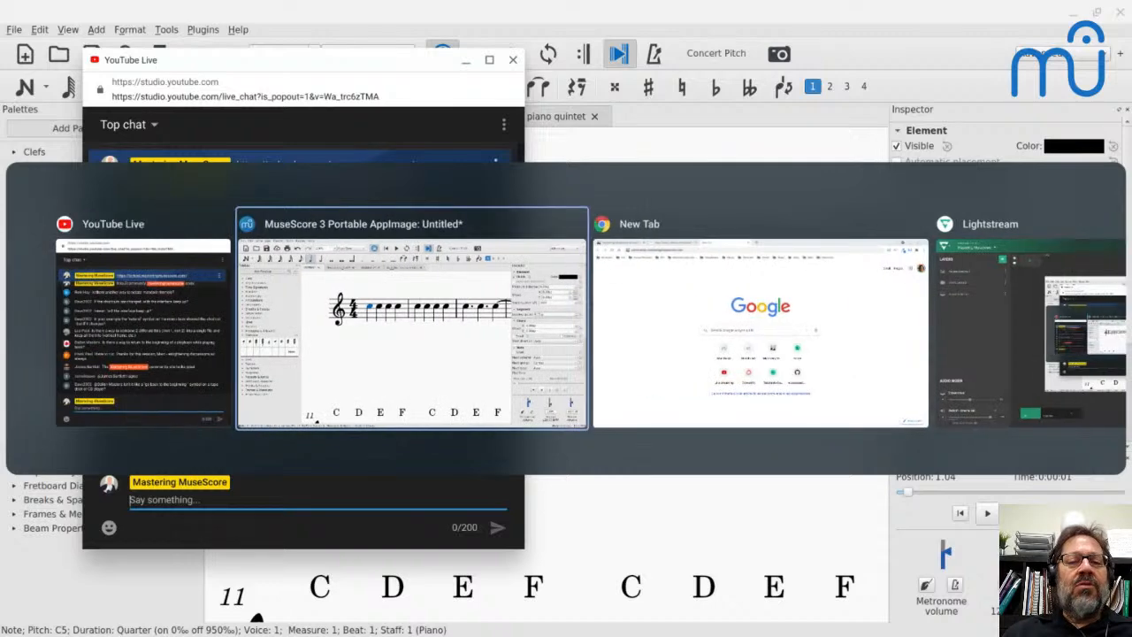
key(alt+Tab)
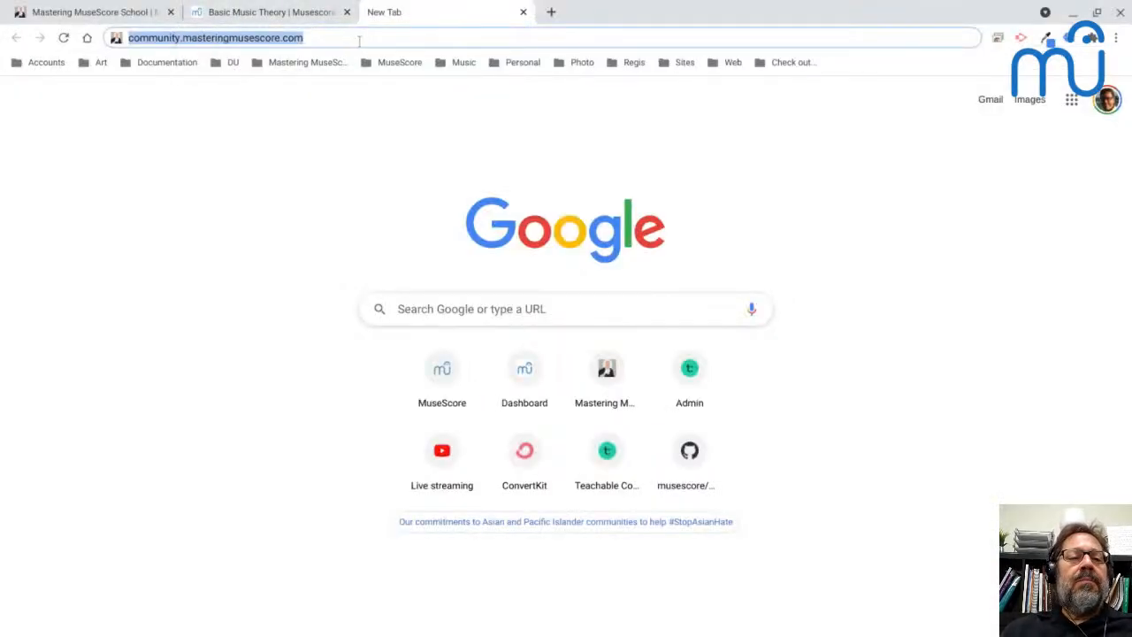
key(Return)
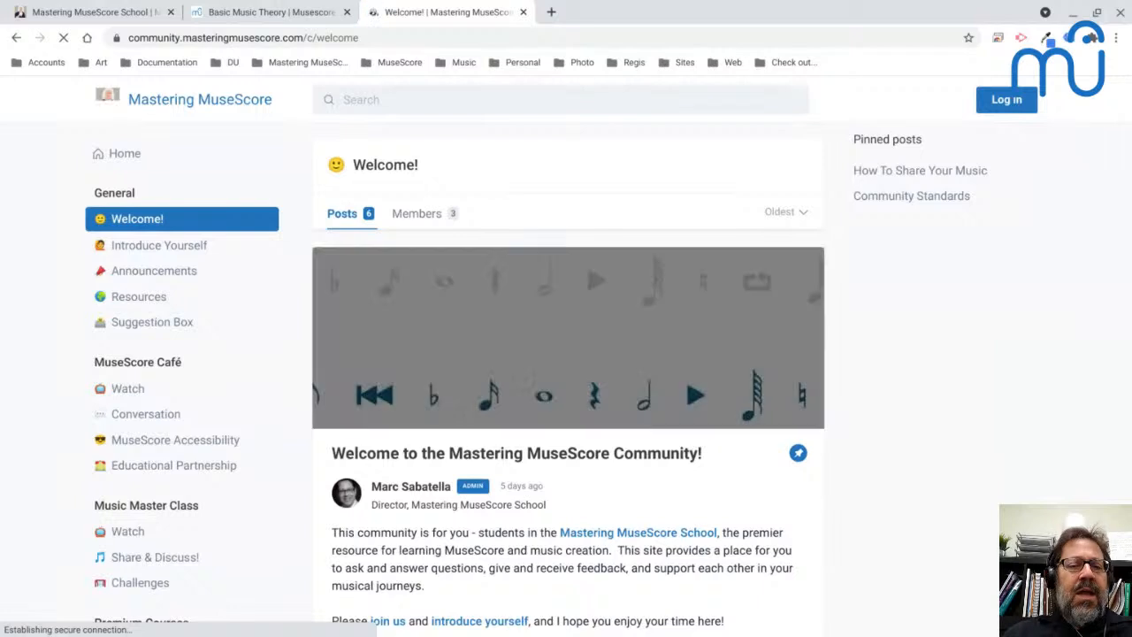
- Log in to the community site with the Mastering MuseScore account
click(999, 103)
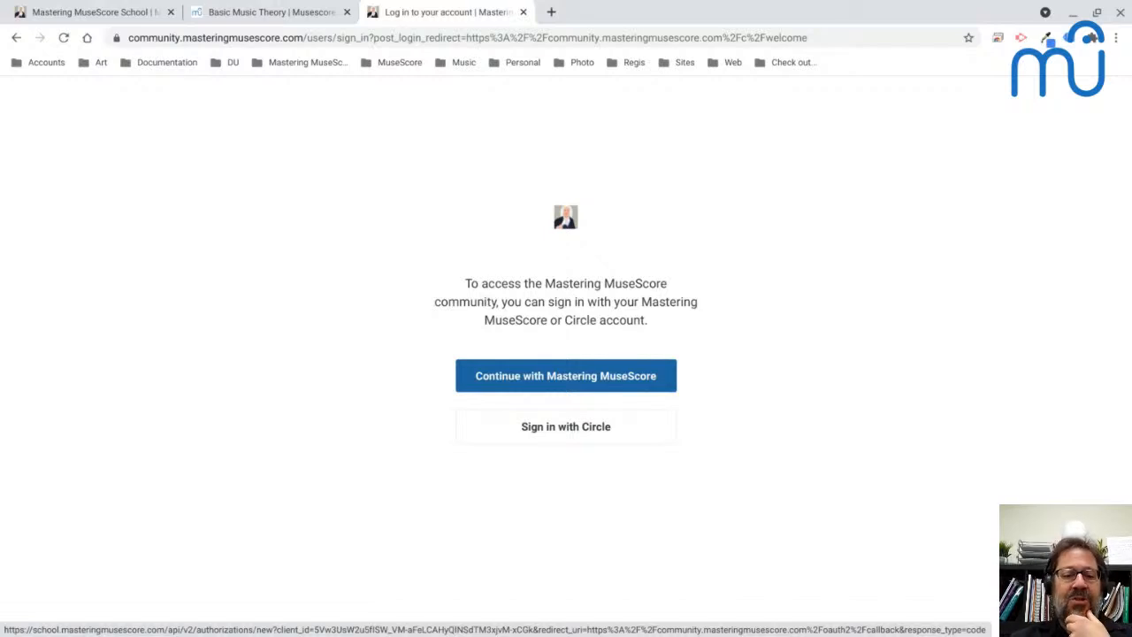
click(572, 383)
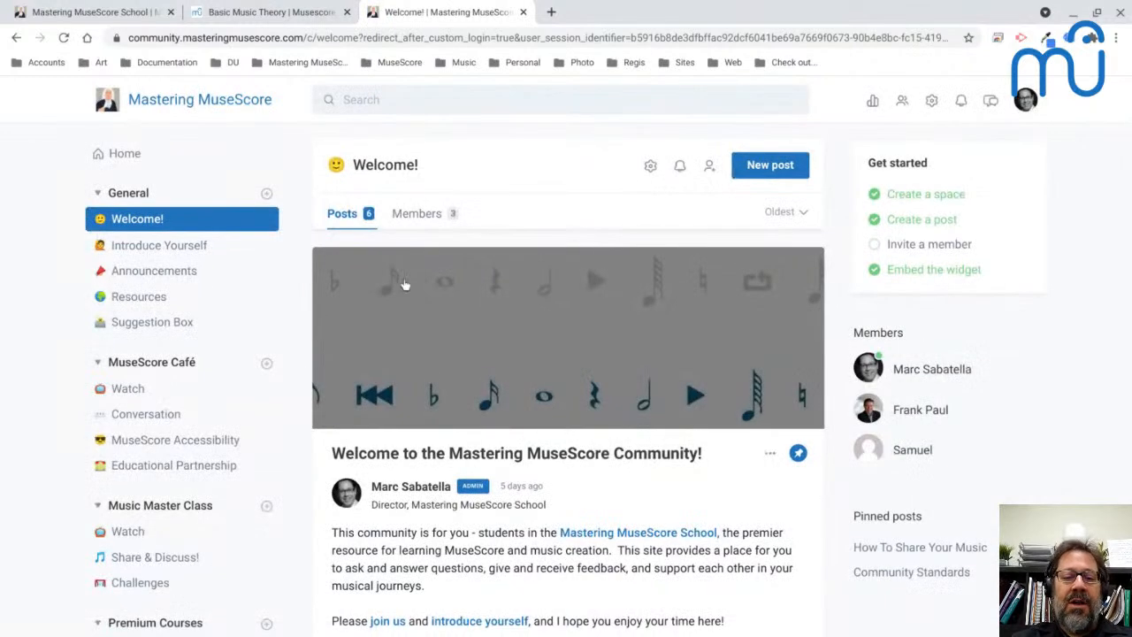
- Look through the community's Welcome! posts and its list of spaces, including Premium Courses, All-Access Members and Jazz Workshop
scroll(404, 285, down, 4)
scroll(405, 284, up, 4)
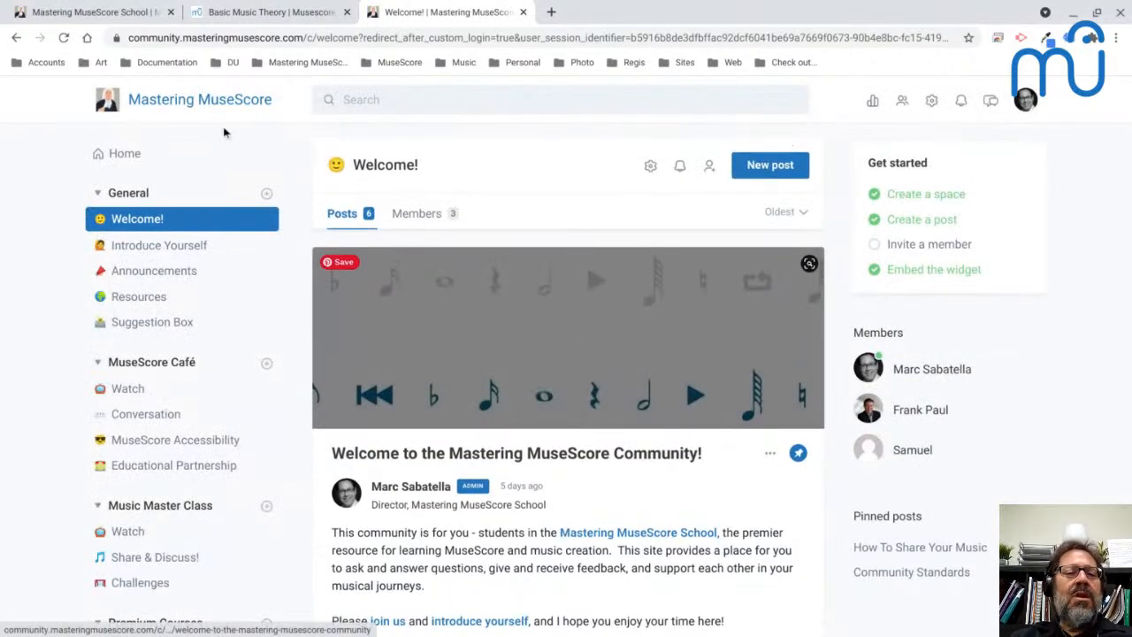
scroll(607, 259, down, 2)
scroll(608, 265, down, 1)
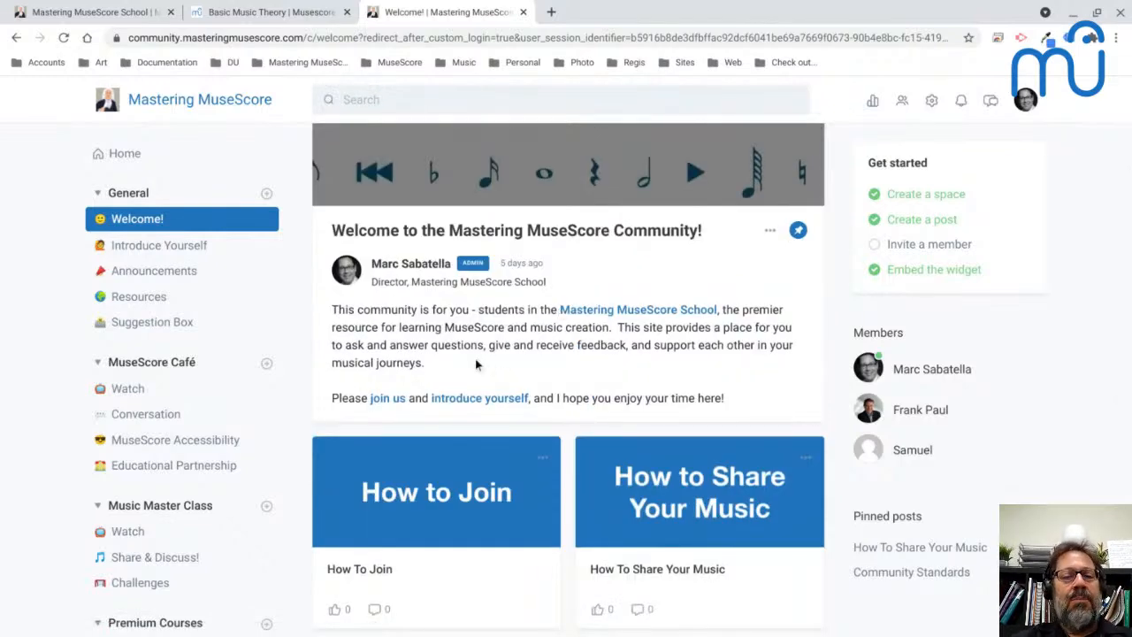
scroll(763, 288, down, 1)
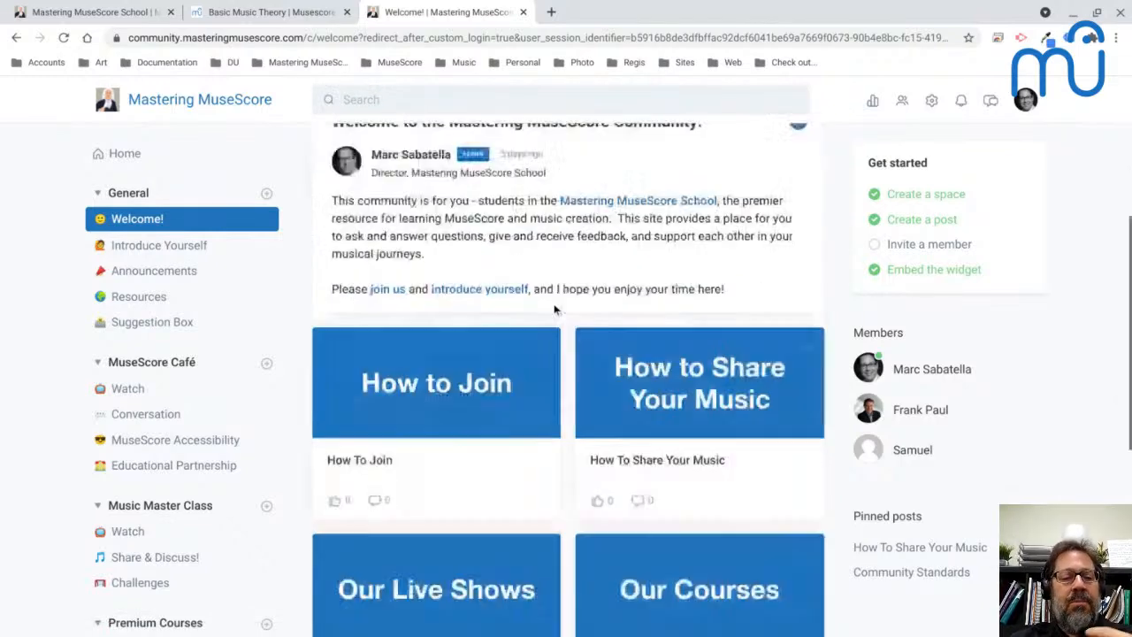
scroll(183, 288, down, 1)
scroll(182, 288, down, 3)
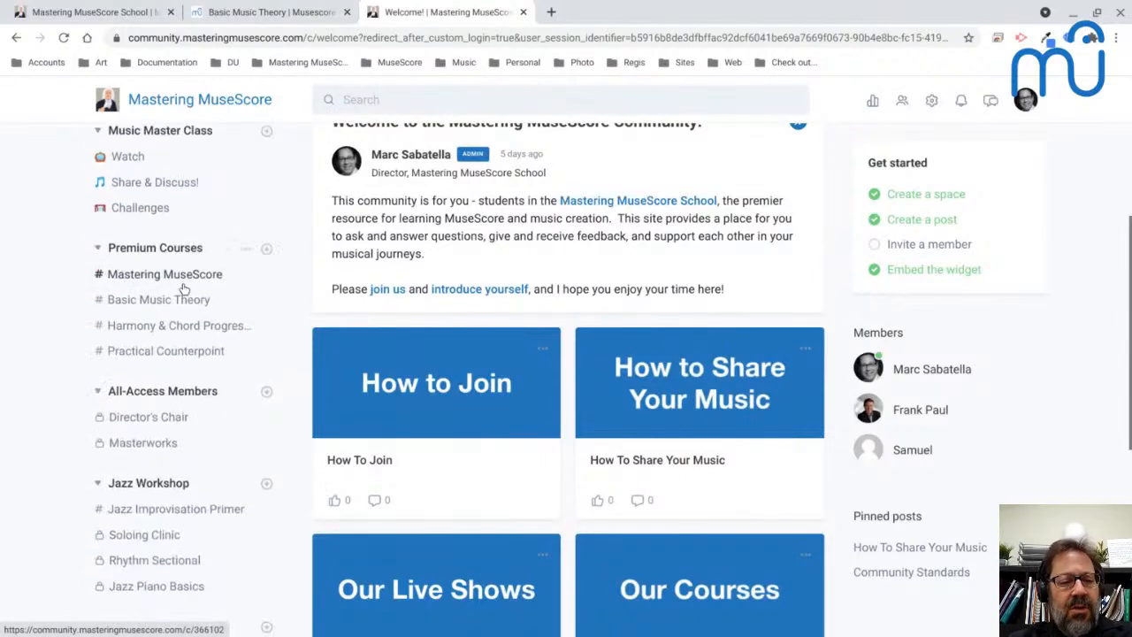
scroll(555, 222, up, 4)
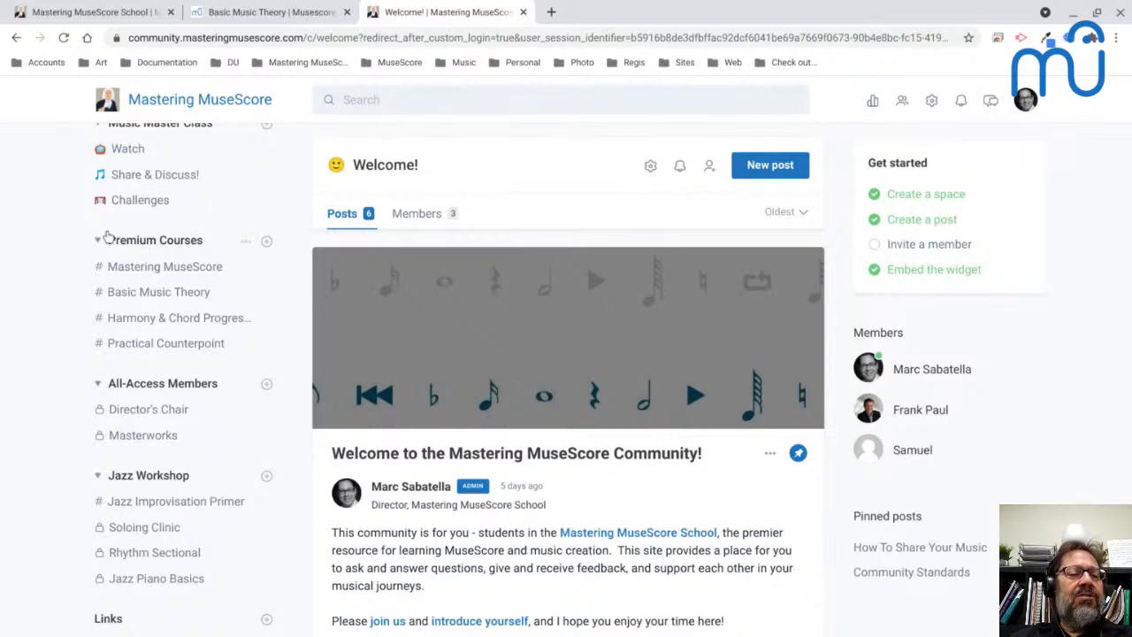
scroll(106, 234, up, 4)
scroll(157, 370, down, 3)
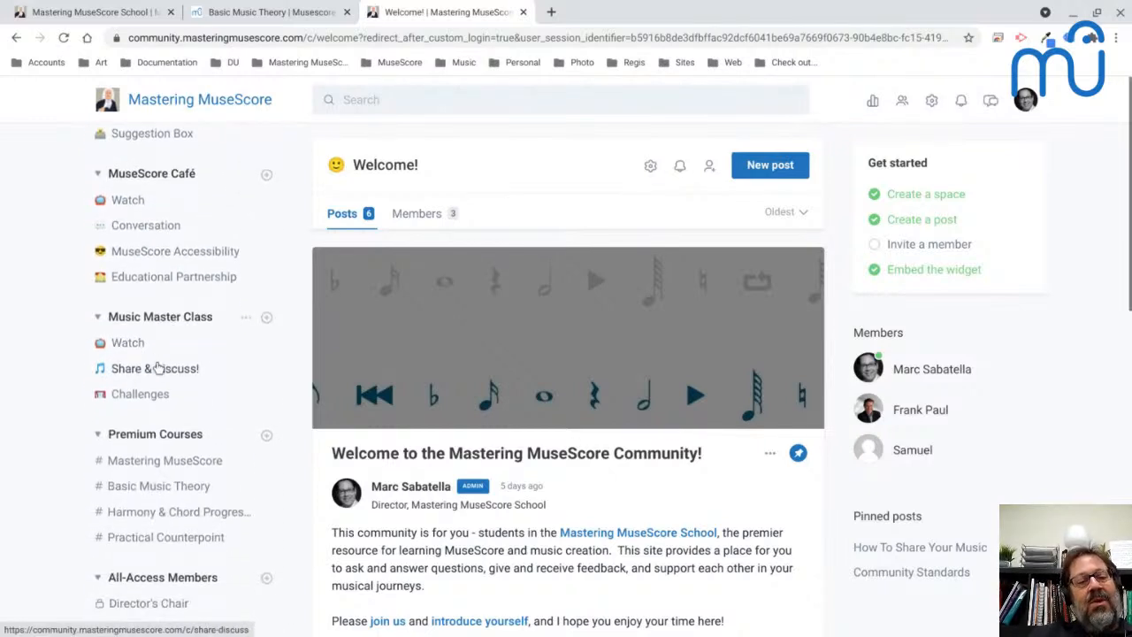
- View the Music Master Class Watch space, then open the MuseScore Café Watch space and briefly play its live video
click(136, 342)
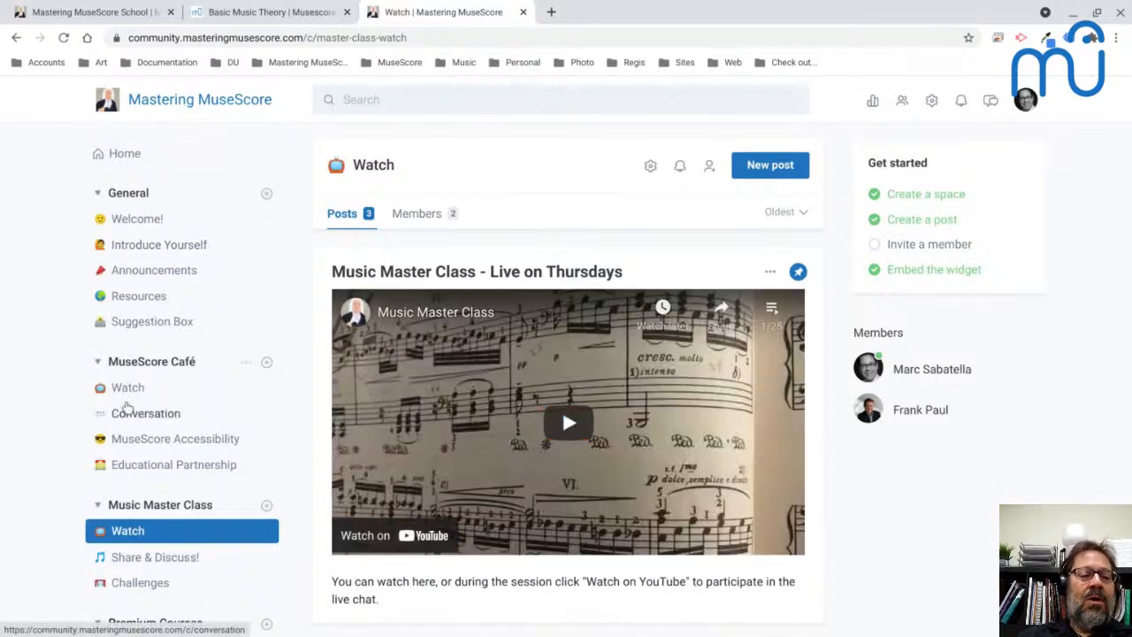
click(126, 389)
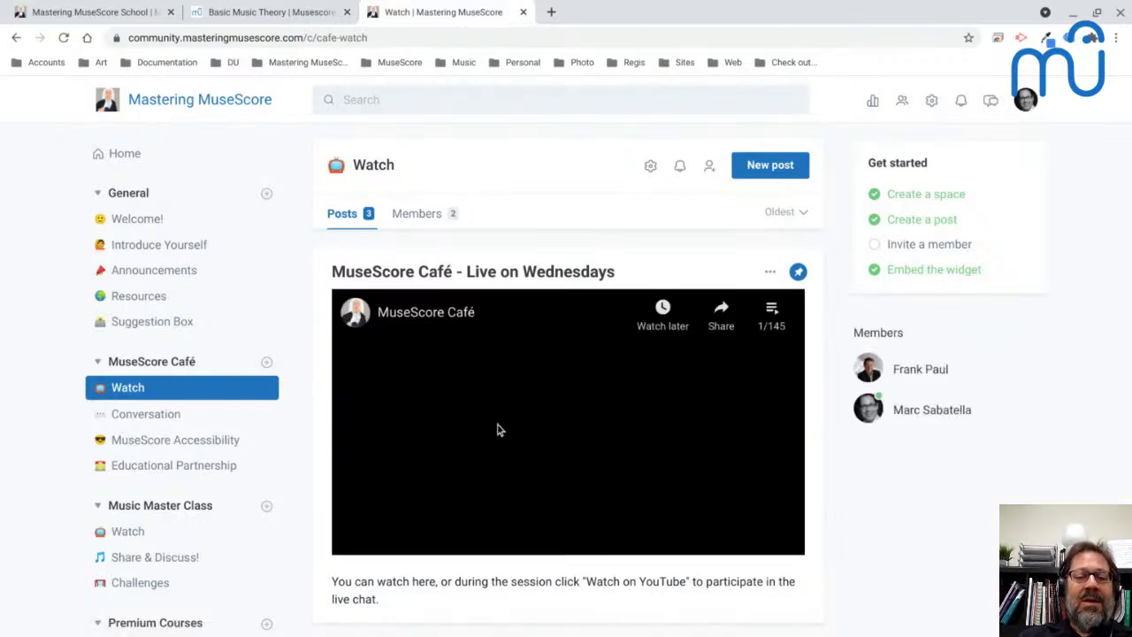
click(568, 424)
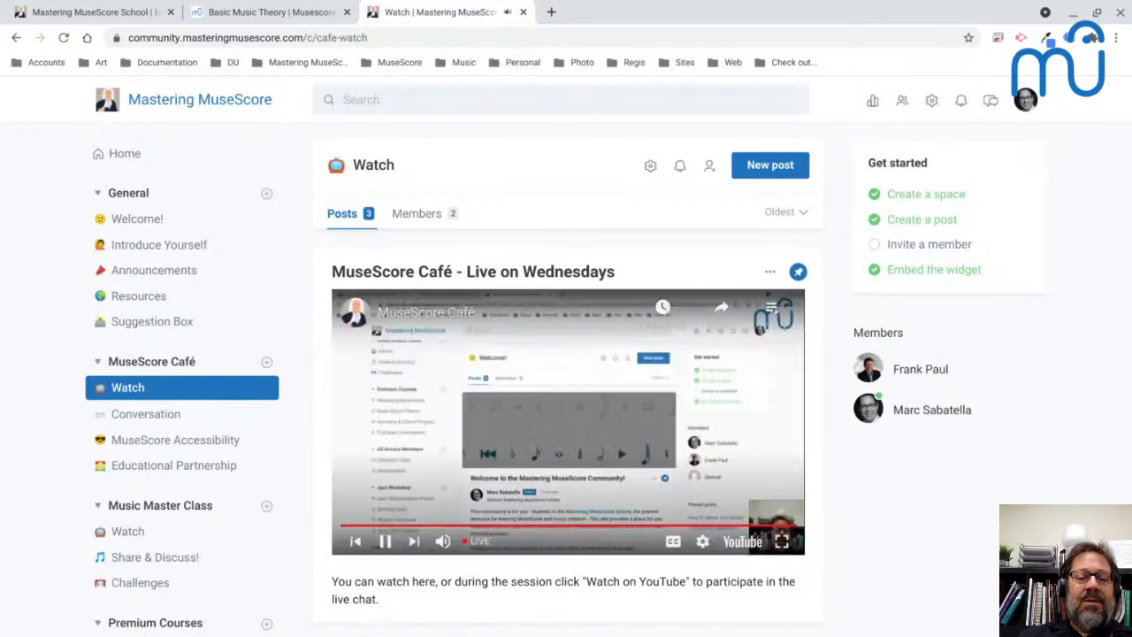
key(space)
- Examine the remaining posts in the MuseScore Café Watch space and the community's list of spaces
scroll(567, 391, down, 1)
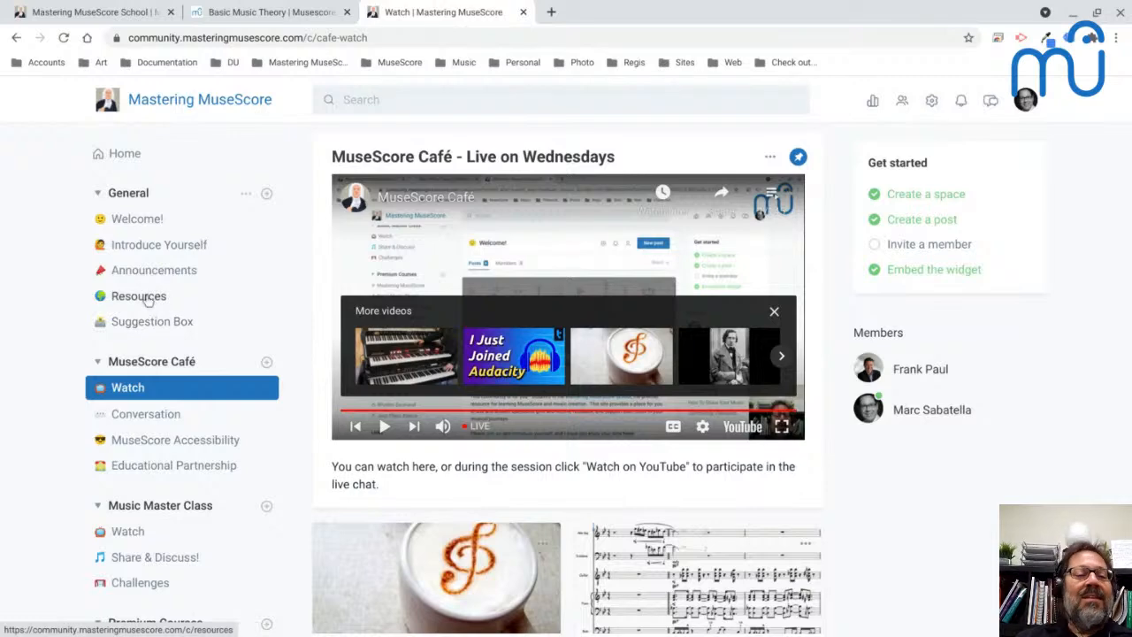
scroll(33, 531, down, 2)
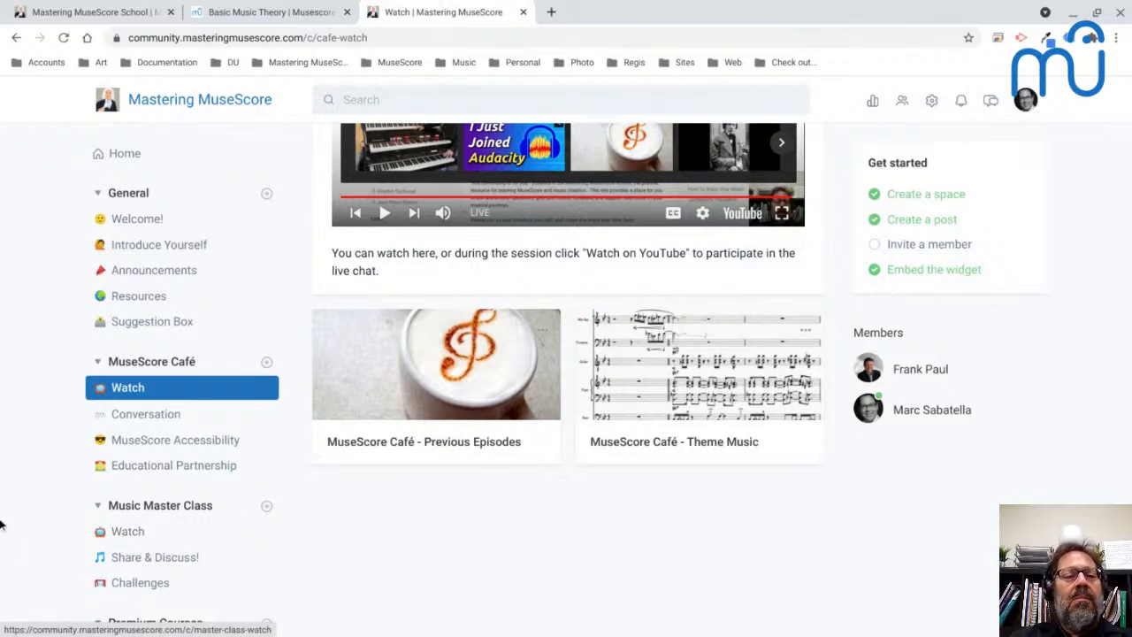
scroll(160, 190, up, 4)
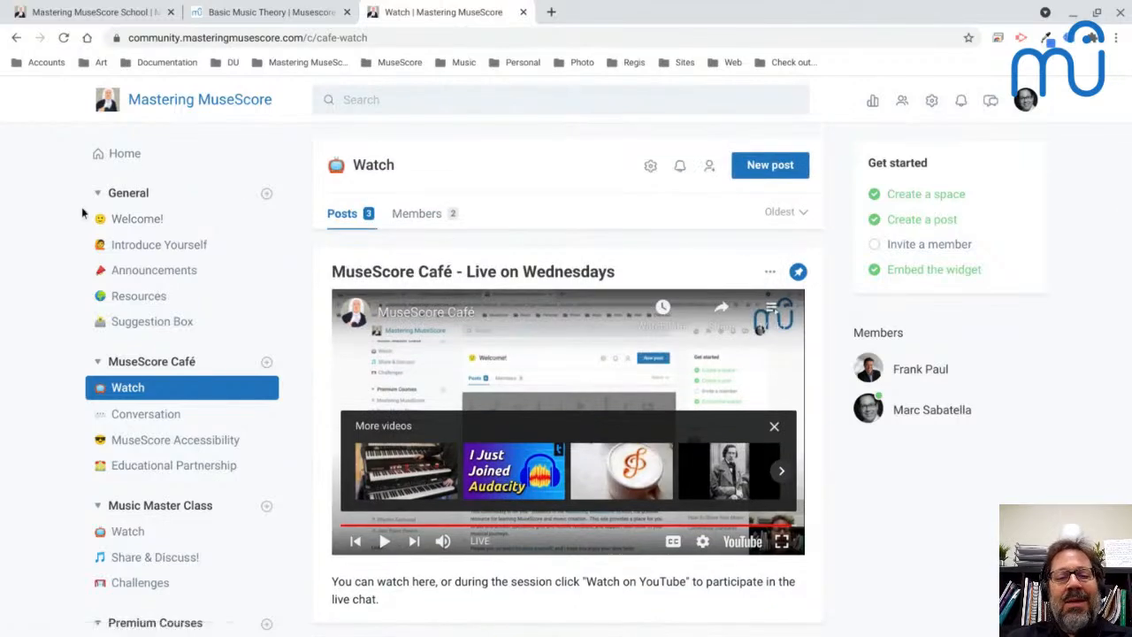
scroll(92, 265, down, 1)
scroll(92, 265, down, 3)
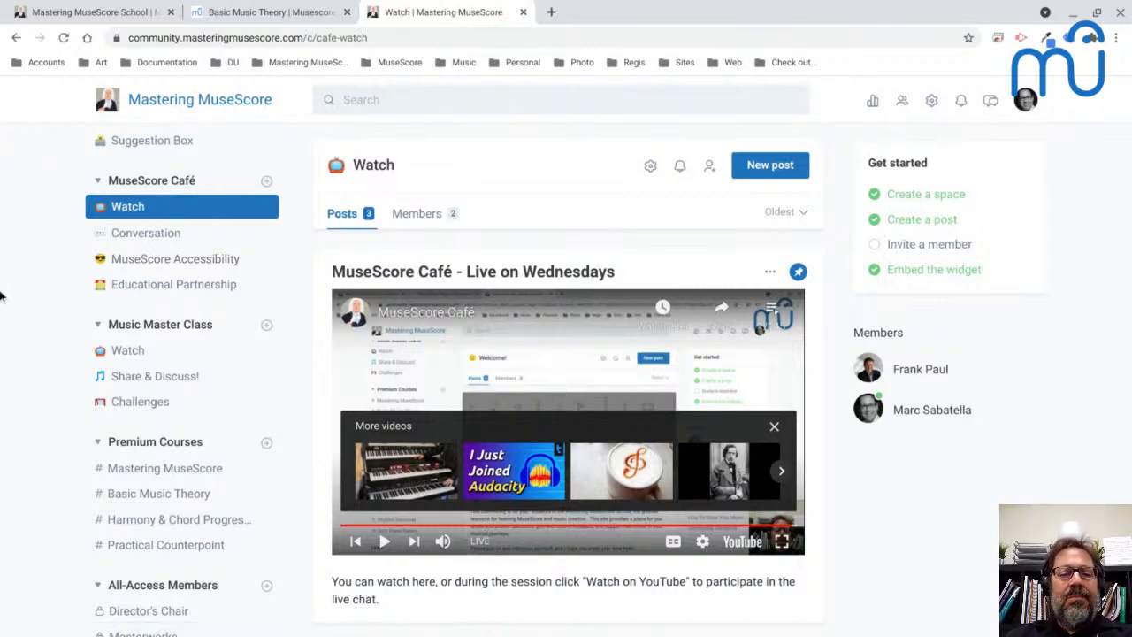
- Return to the live chat, bring MuseScore up behind it, and review the earlier messages for unanswered questions
key(alt+Tab)
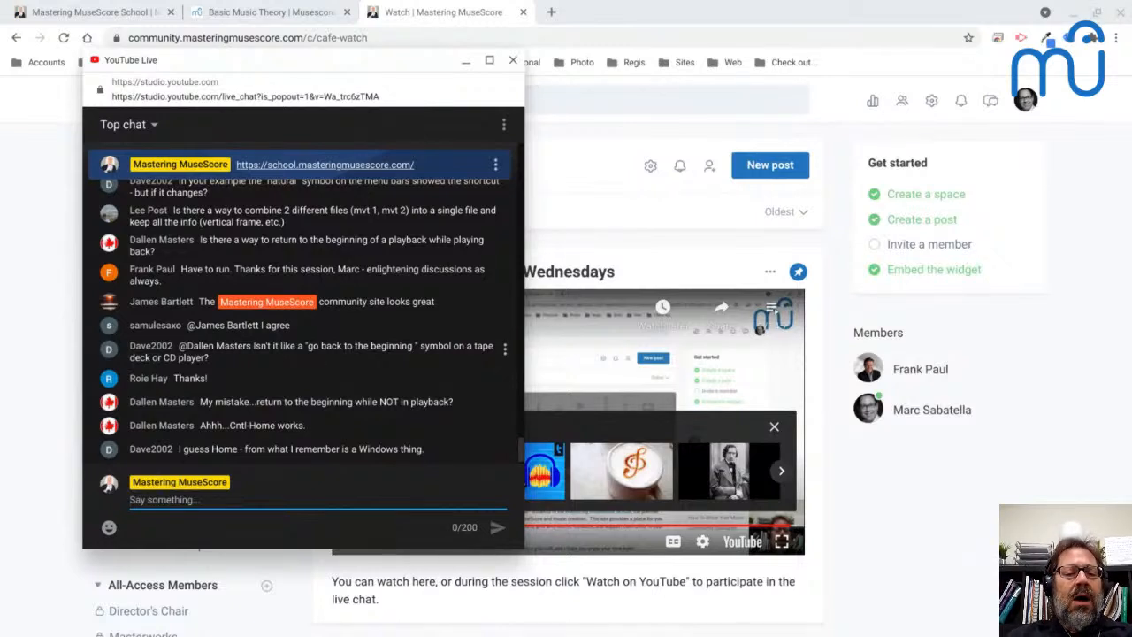
key(alt)
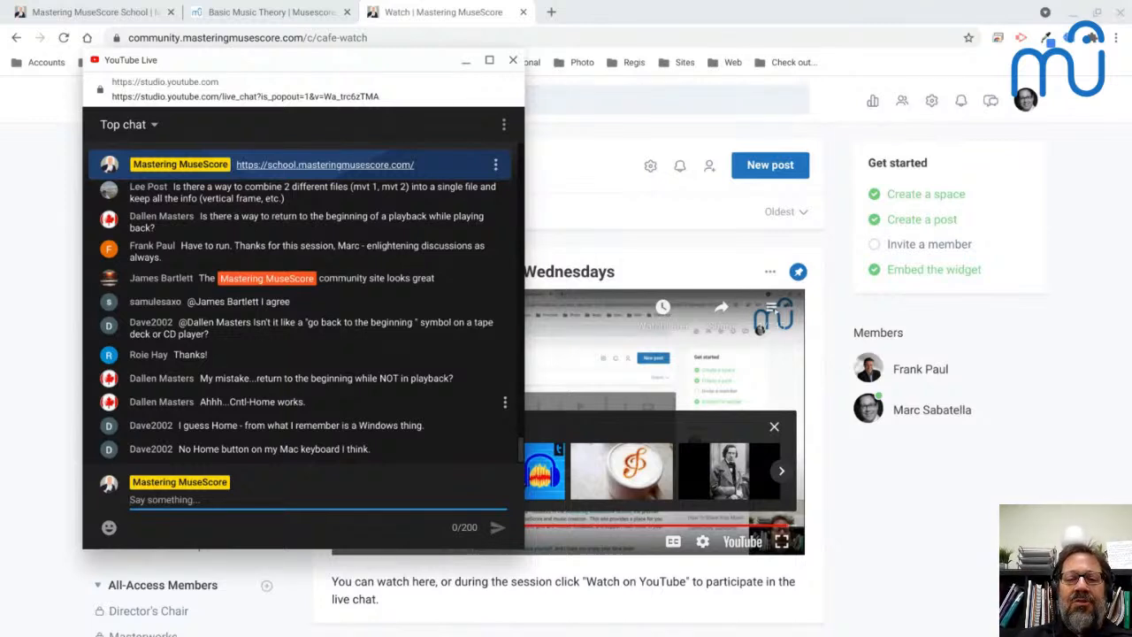
key(alt+Tab)
key(Tab)
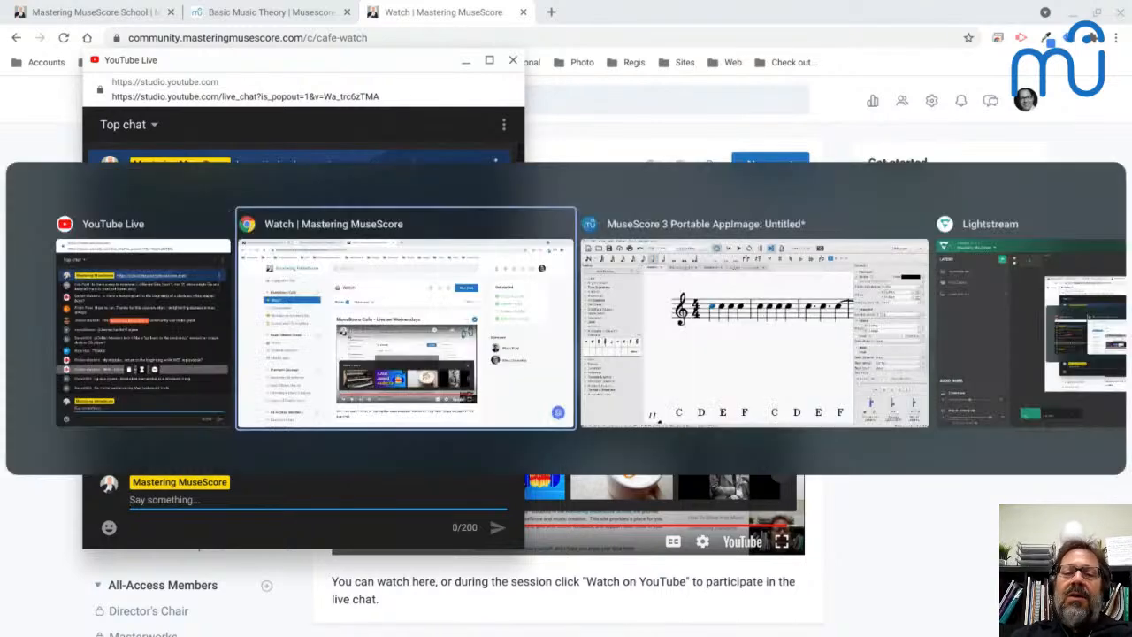
scroll(243, 392, up, 1)
scroll(243, 392, up, 2)
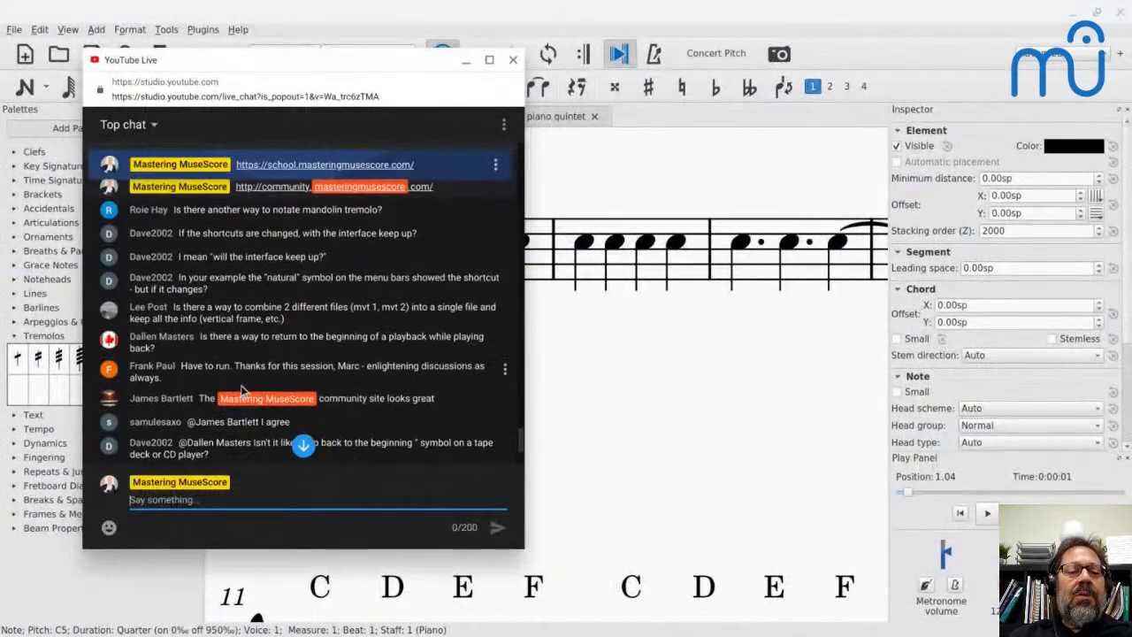
scroll(243, 392, up, 3)
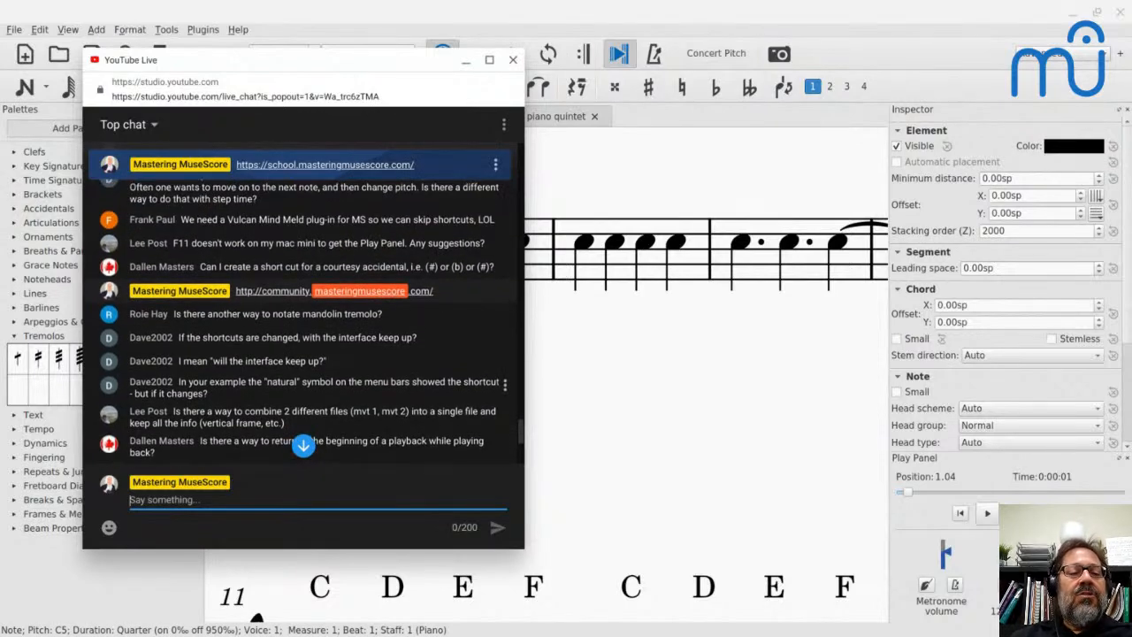
scroll(302, 322, down, 2)
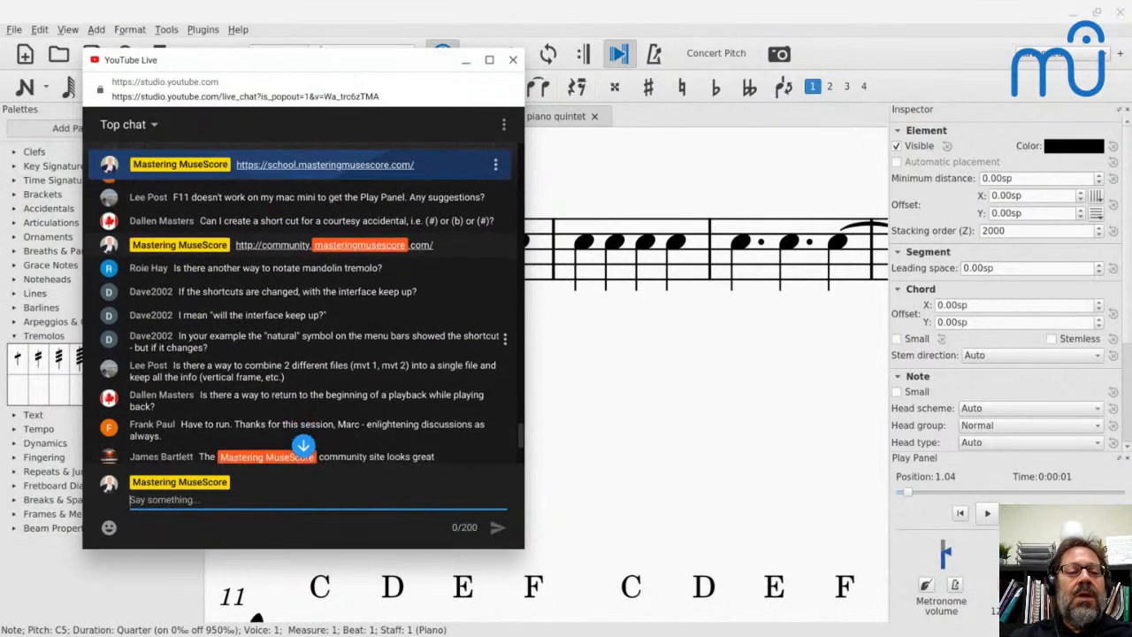
scroll(244, 324, down, 2)
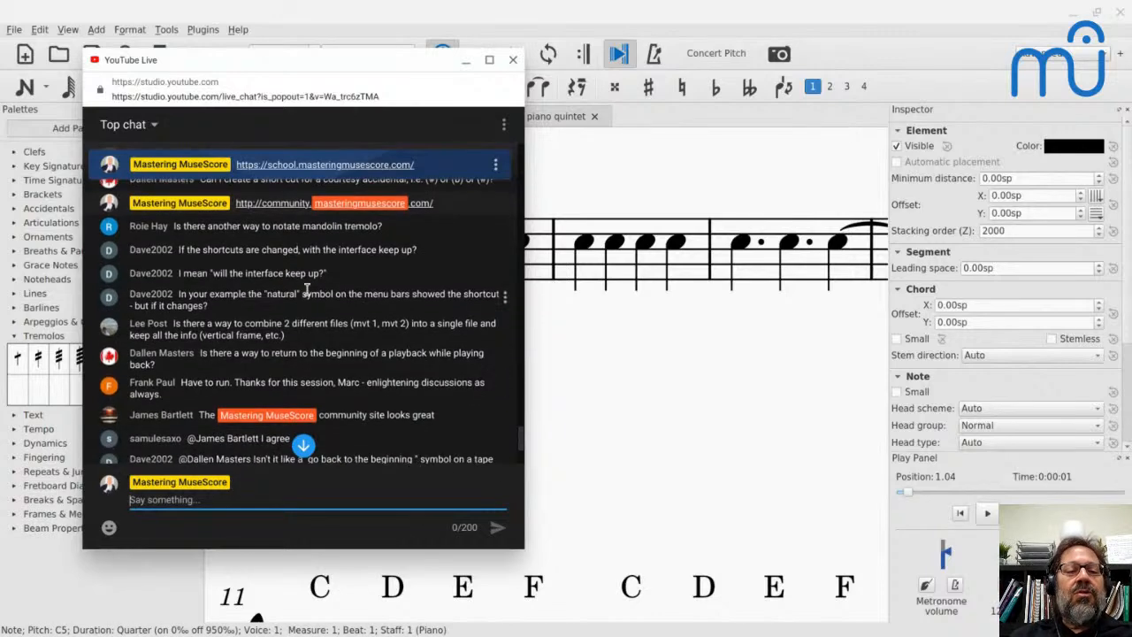
- Return from the live chat to MuseScore, open the MuseScore_Café score and undo all the edits made to it
click(466, 61)
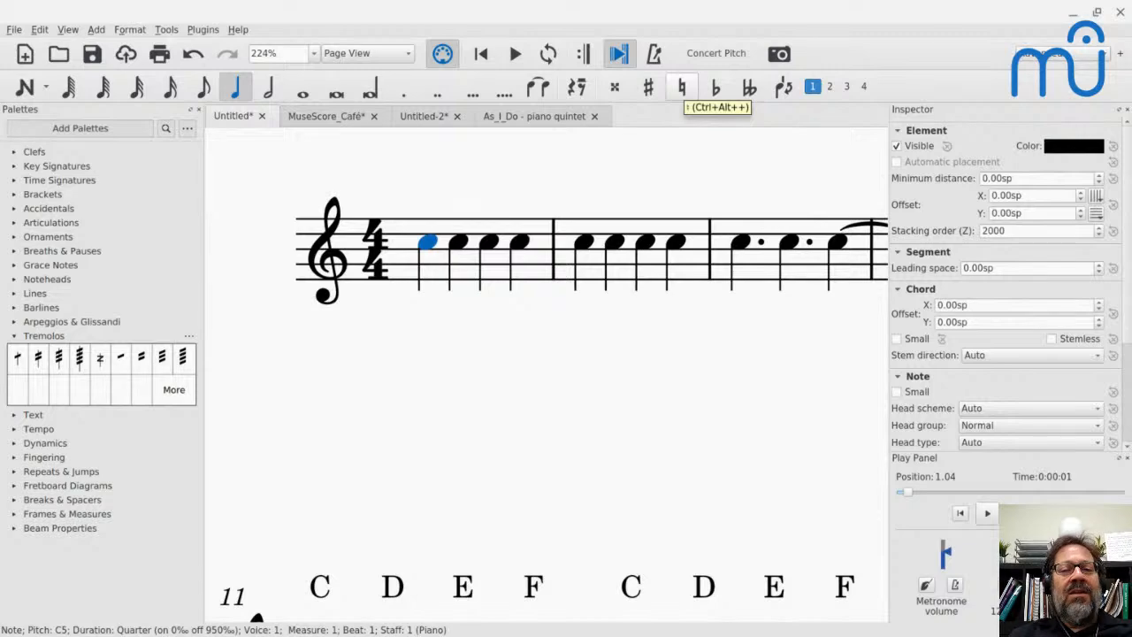
key(alt+Tab)
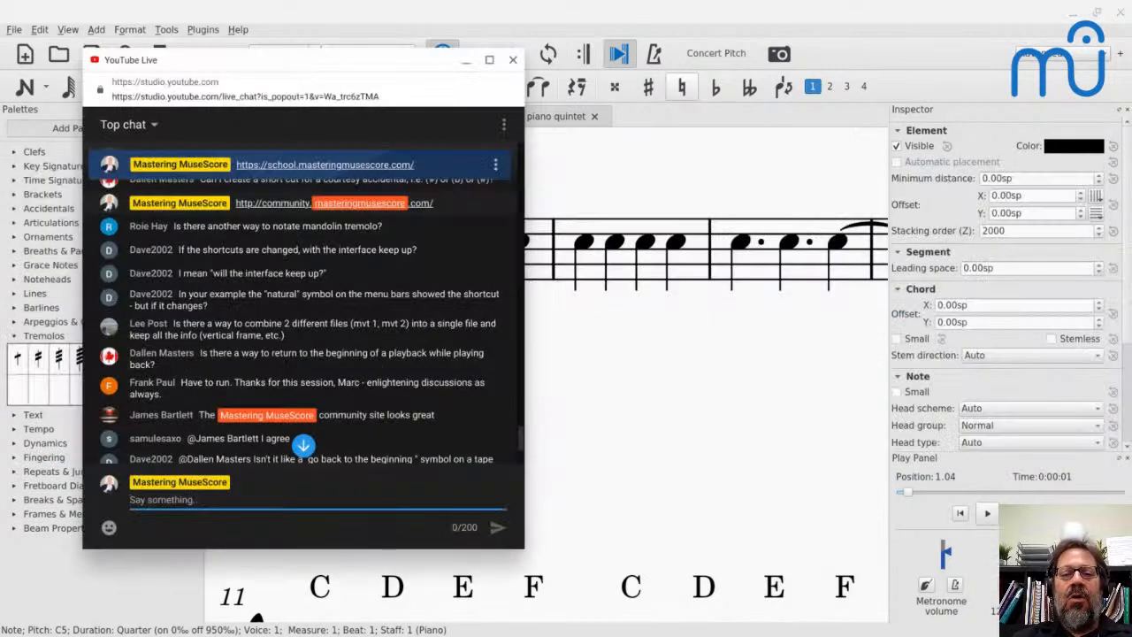
key(alt+Tab)
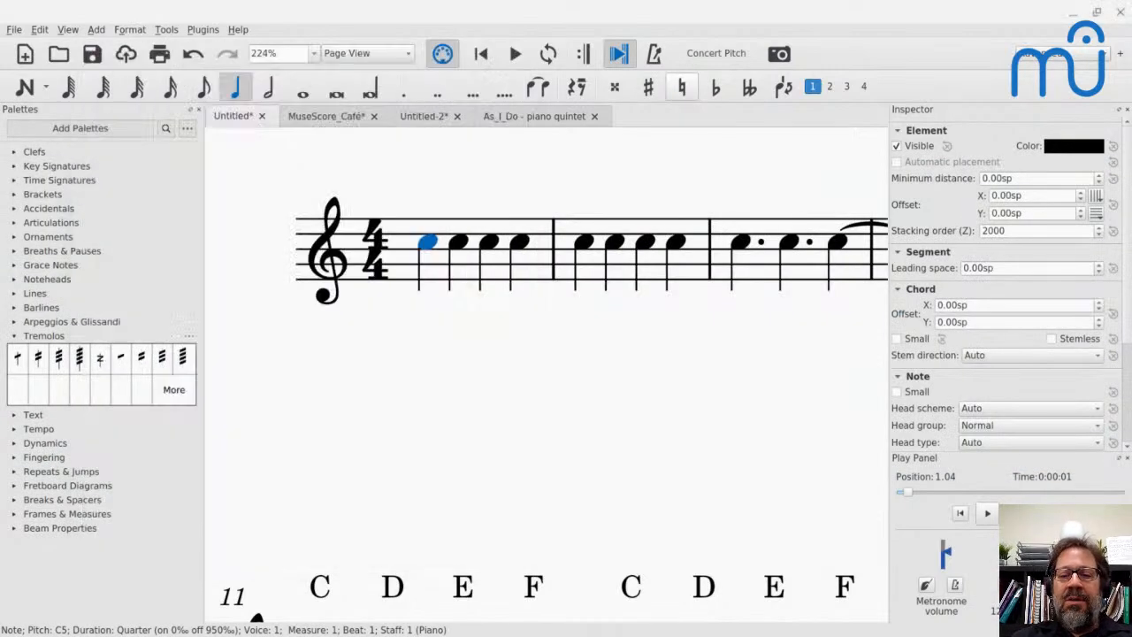
click(321, 119)
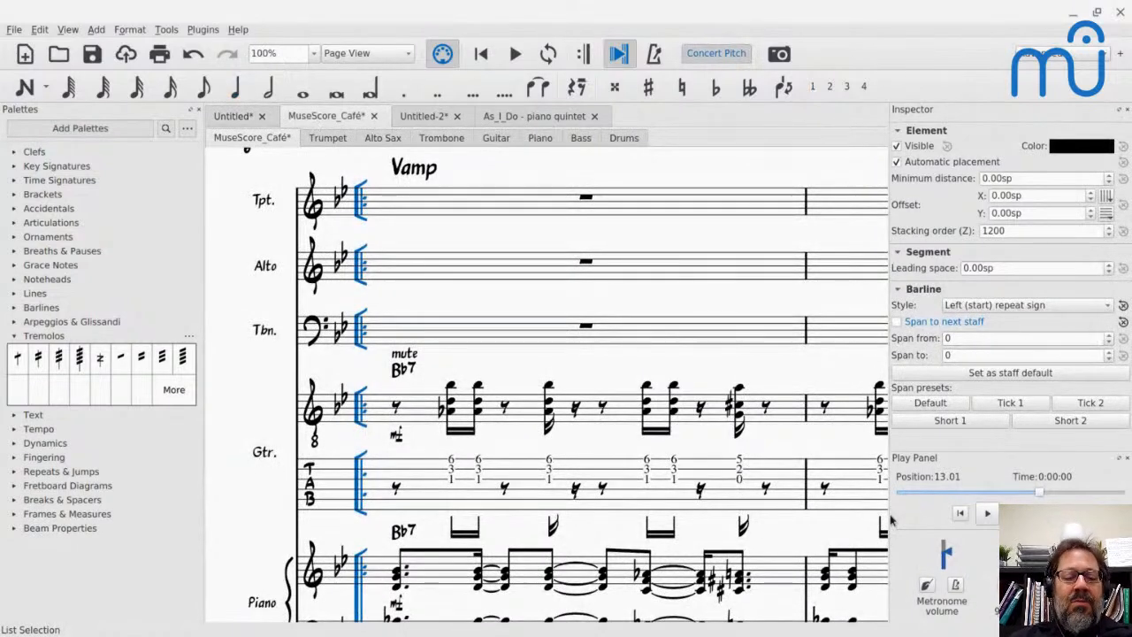
key(ctrl+z)
key(ctrl+z)
key(ctrl+z)
key(ctrl+z)
key(ctrl+z)
key(ctrl+z)
key(ctrl+z)
key(ctrl+z)
key(ctrl+z)
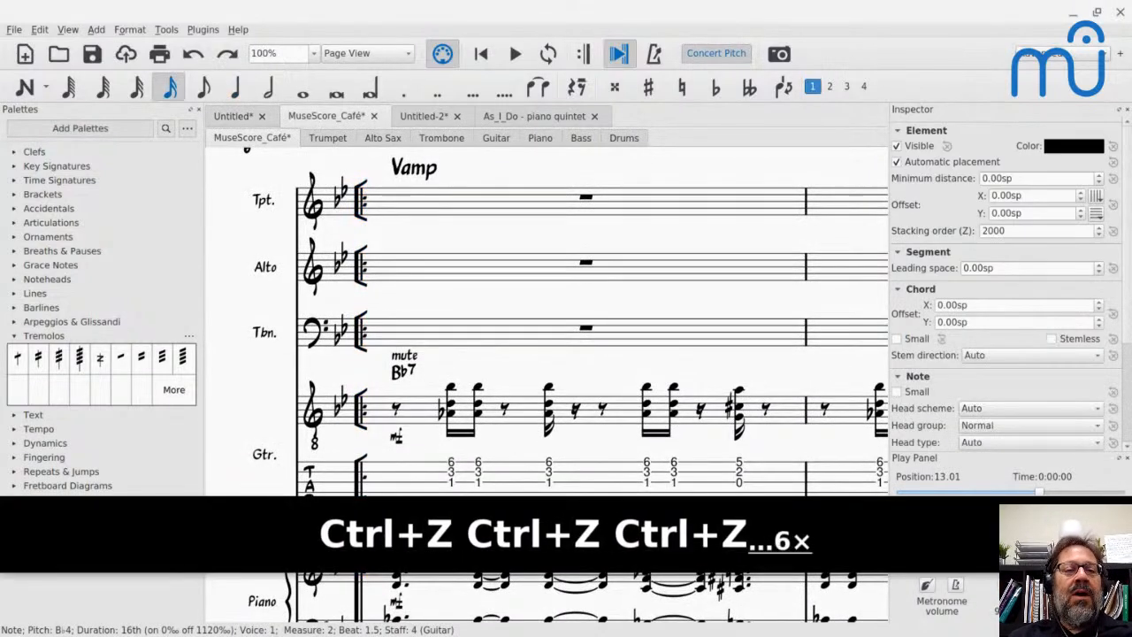
- Go to the beginning of the MuseScore Café theme, select its first measure and play the piece through to the end
key(ctrl+Home)
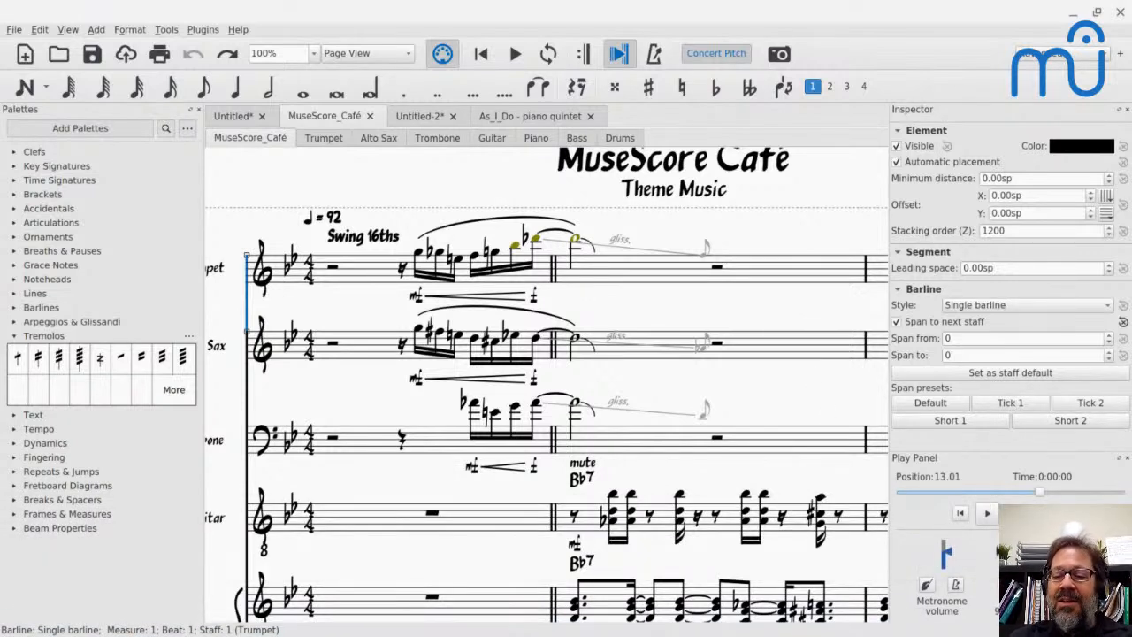
key(Down)
key(Down)
key(Down)
key(Down)
key(Down)
key(Down)
key(Down)
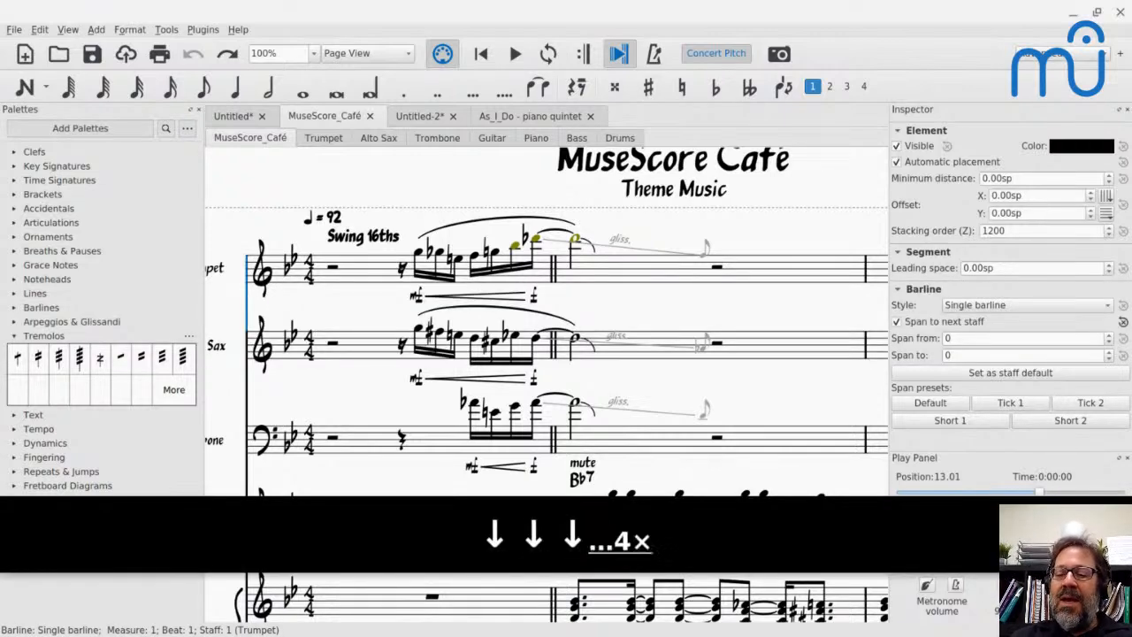
key(Down)
key(Down)
key(Down)
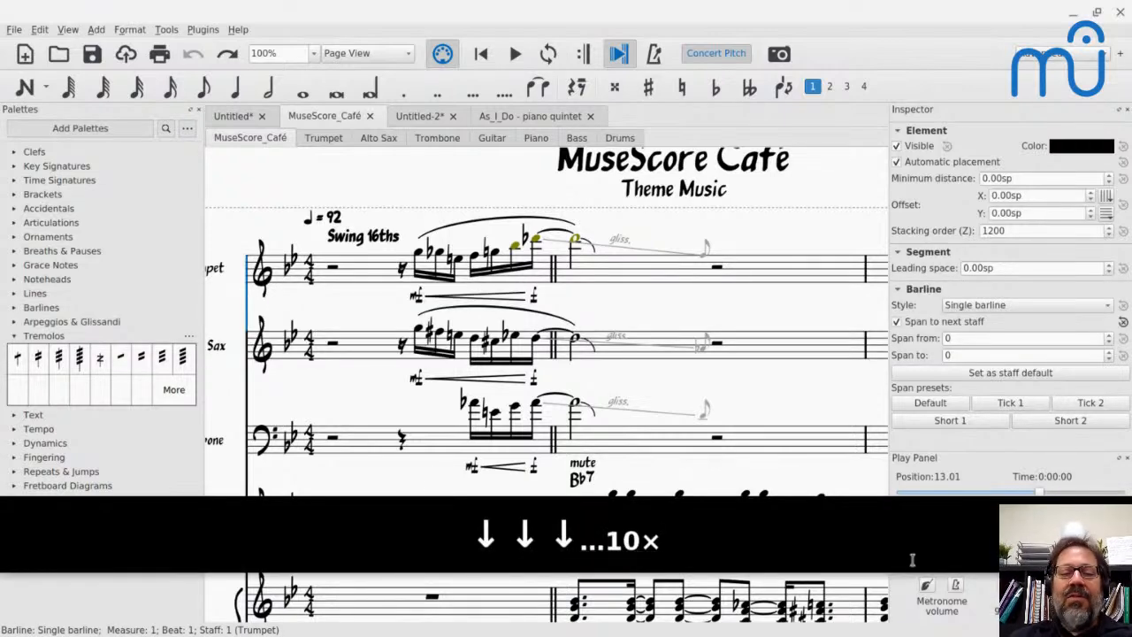
click(359, 285)
key(space)
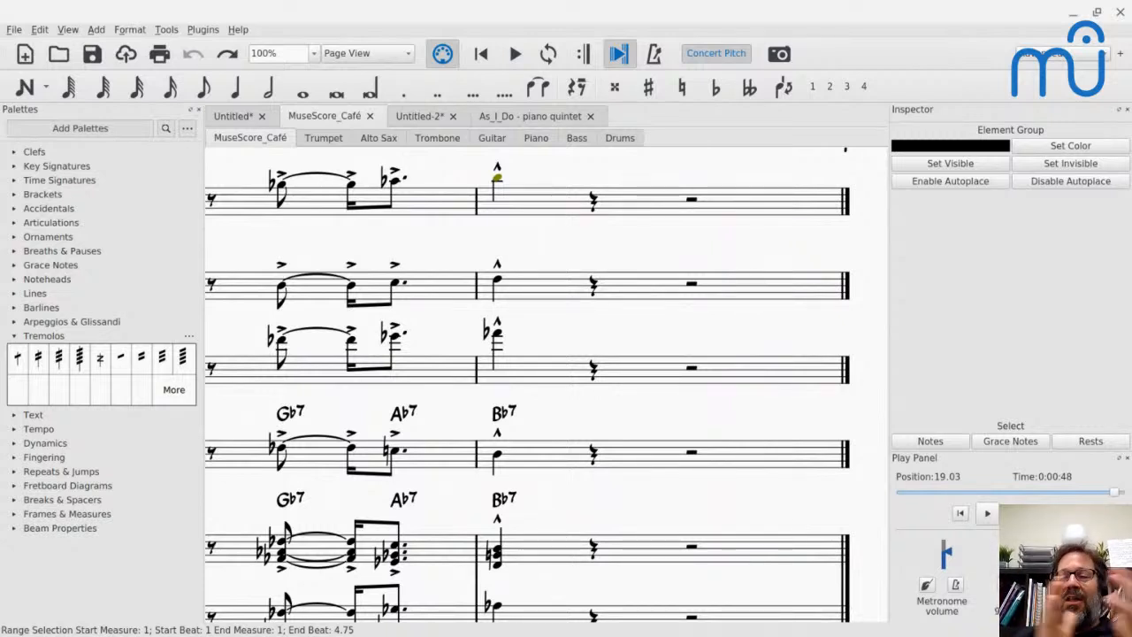
- Switch to the live chat and read through the newest viewer messages
key(alt+Tab)
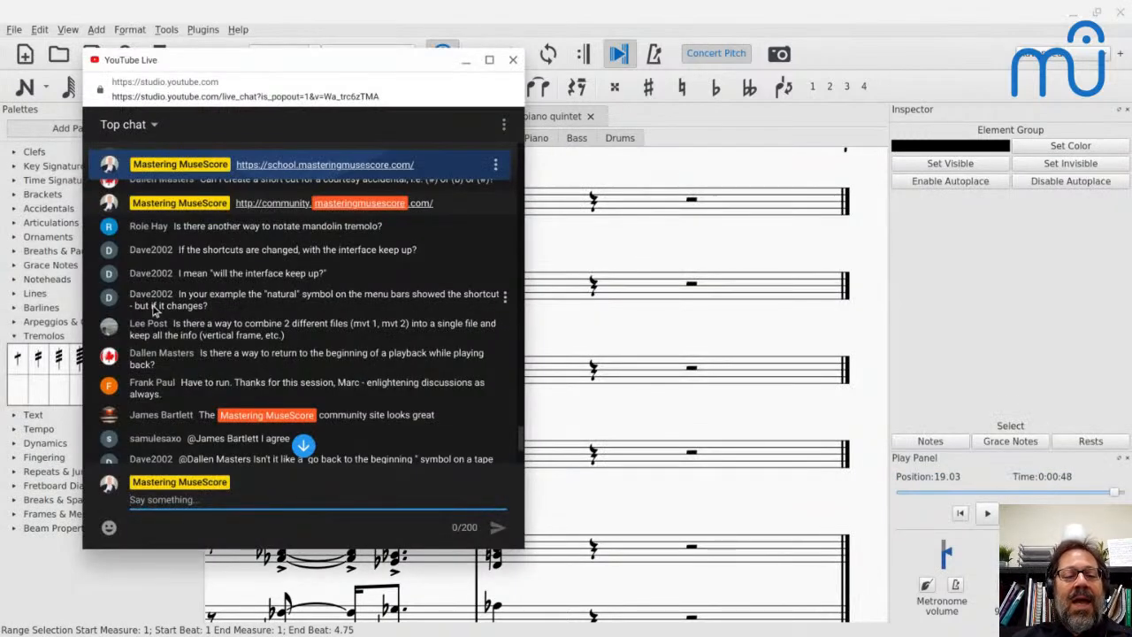
scroll(228, 412, down, 3)
scroll(229, 412, down, 4)
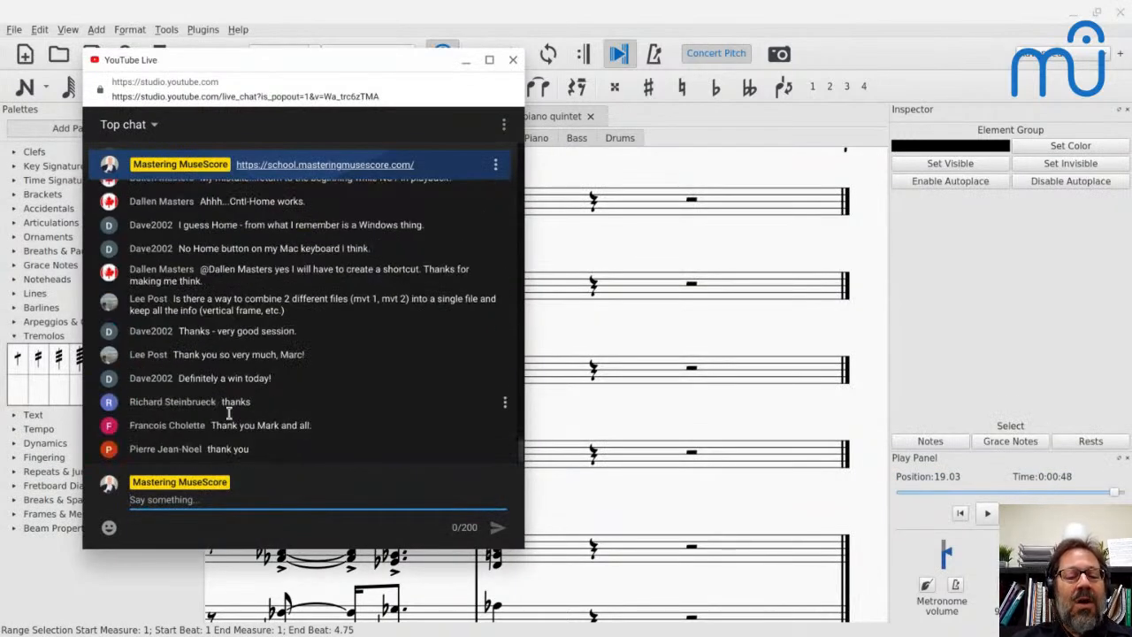
- Switch to the YouTube Studio live streaming page and open the End Stream confirmation for the MuseScore Café broadcast
key(alt+Tab)
key(alt+Tab)
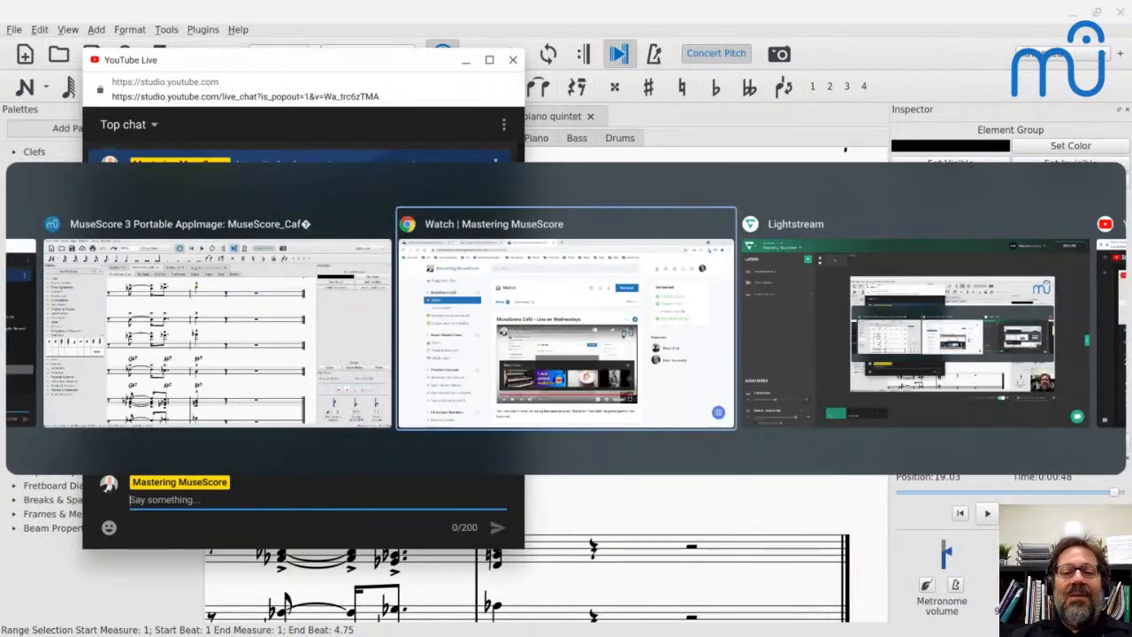
key(alt+Tab)
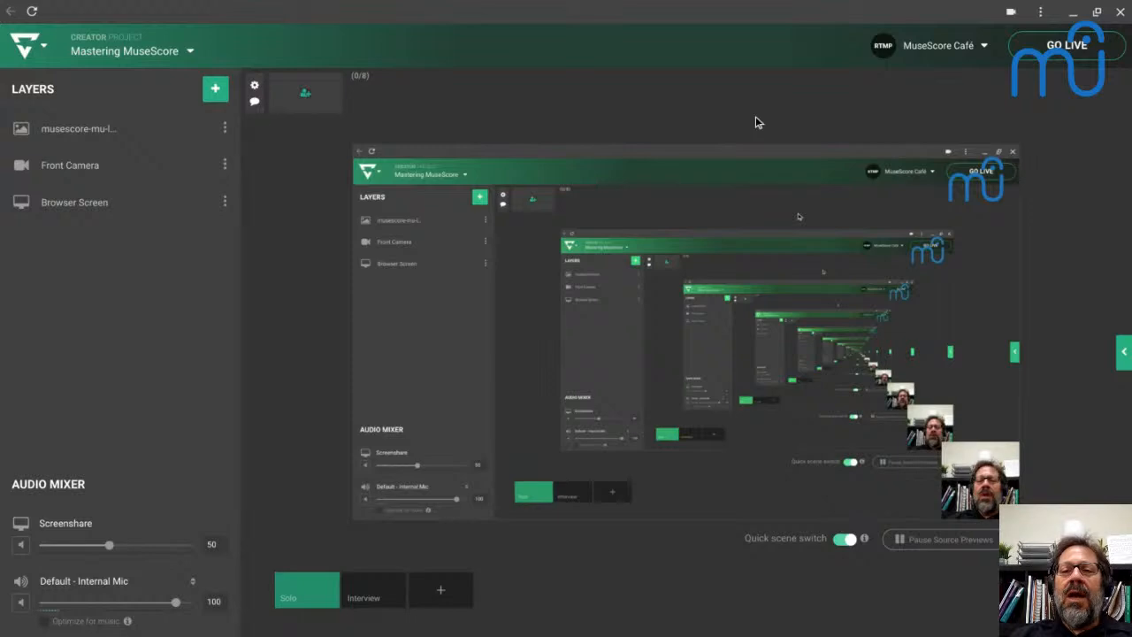
key(alt+Tab)
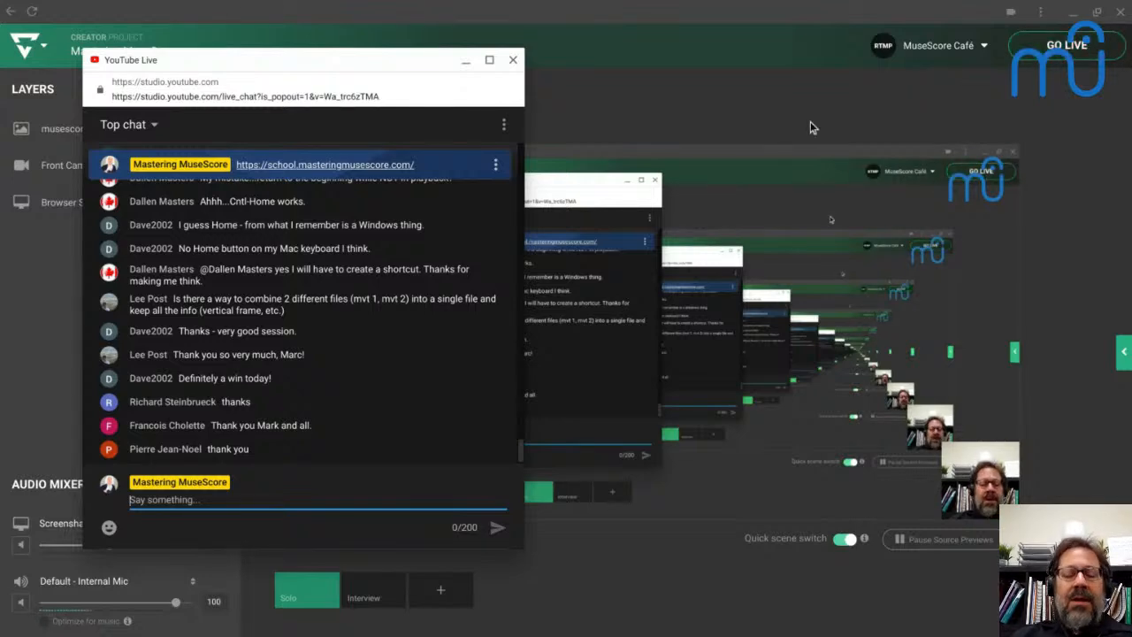
key(alt+Tab)
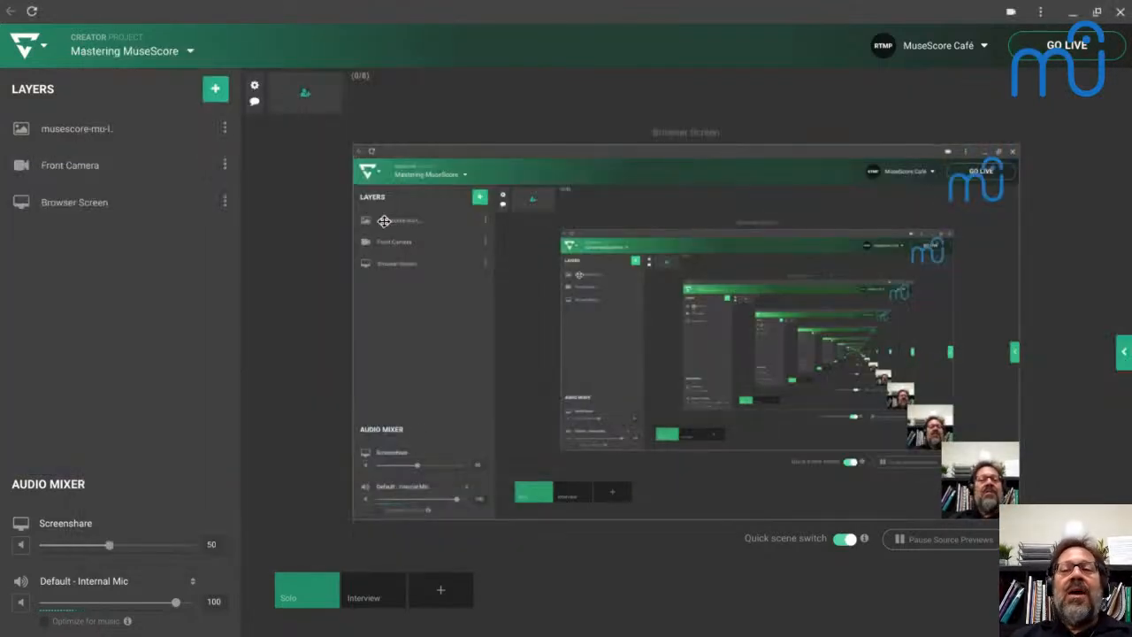
key(alt+Tab)
key(alt+Tab)
key(alt+Tab)
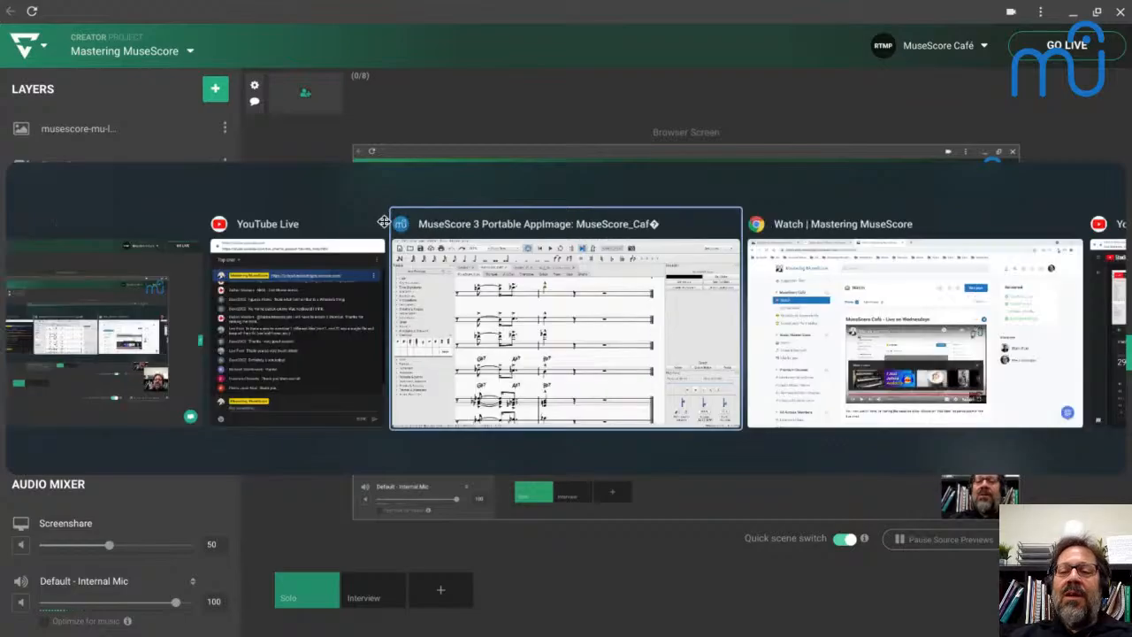
key(alt+Tab)
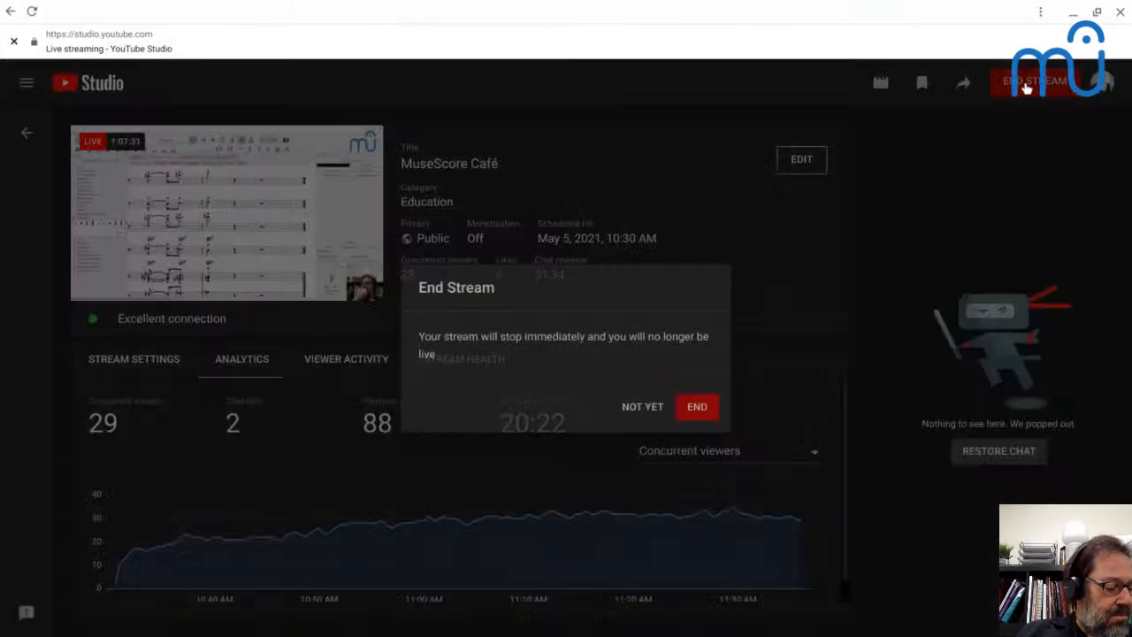
click(1028, 88)
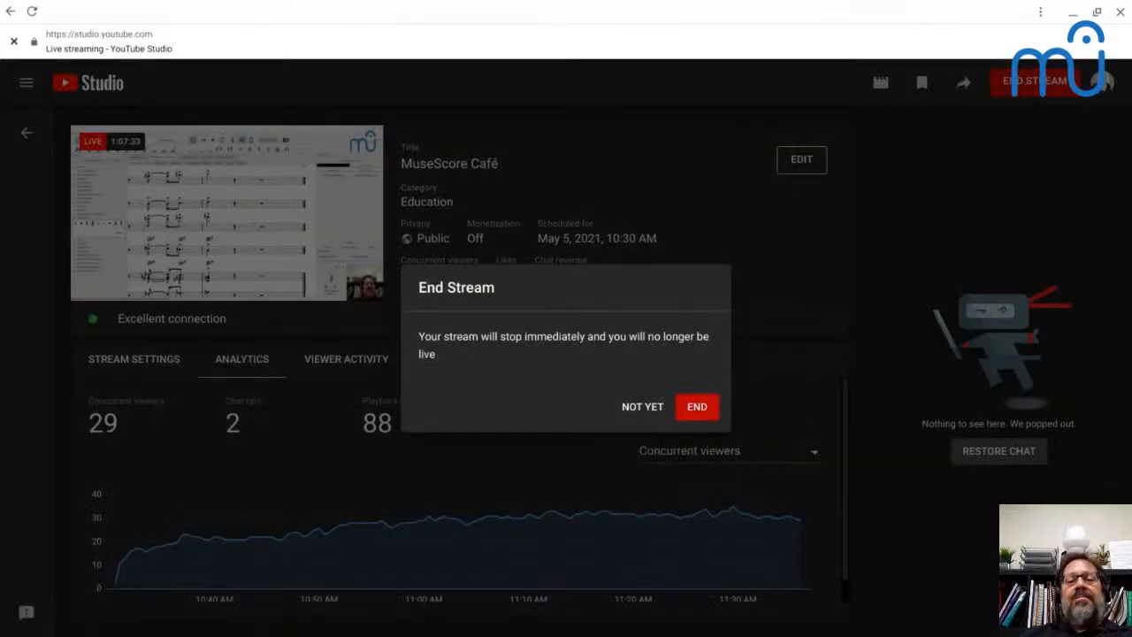